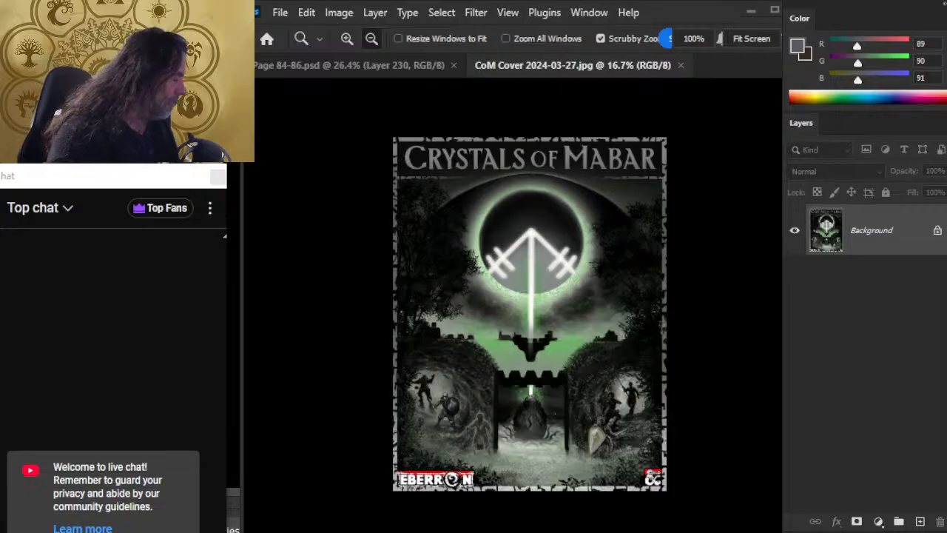
Switch to the browser and like the live stream "Eberron Art Stream ep 537 - The Council of Twelve - 8".
key("alt+Tab")
key("alt+Tab")
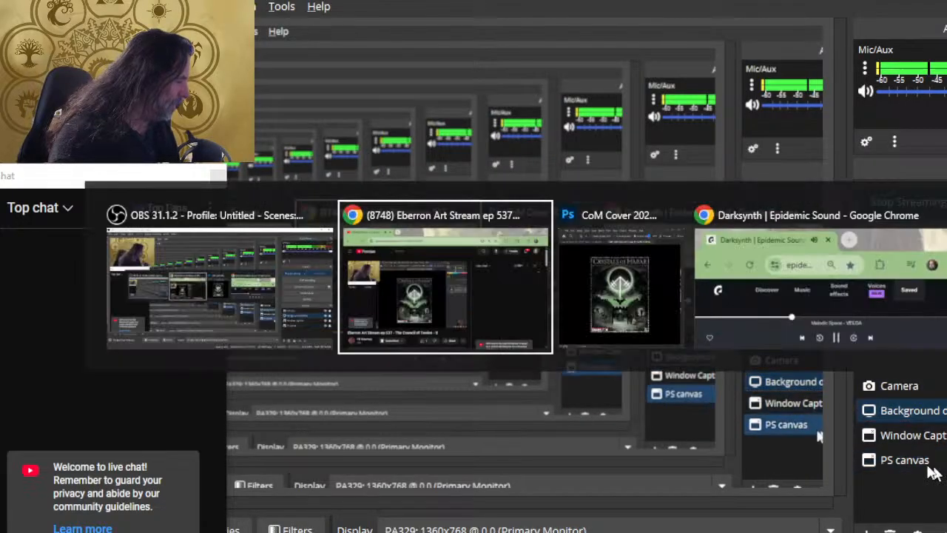
left_click(531, 454)
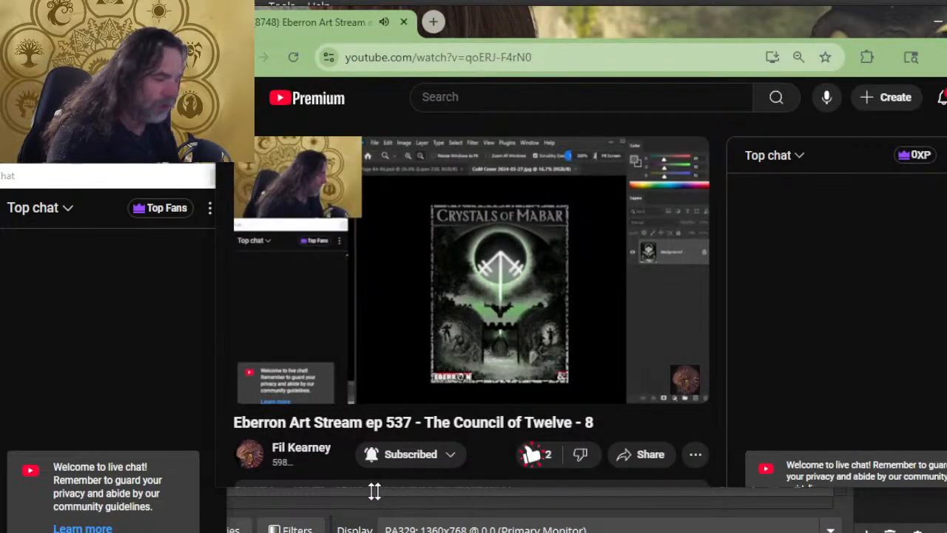
Expand the stream's description and look through its playlist, community and DMsGuild product links.
scroll(318, 356, "down", 2)
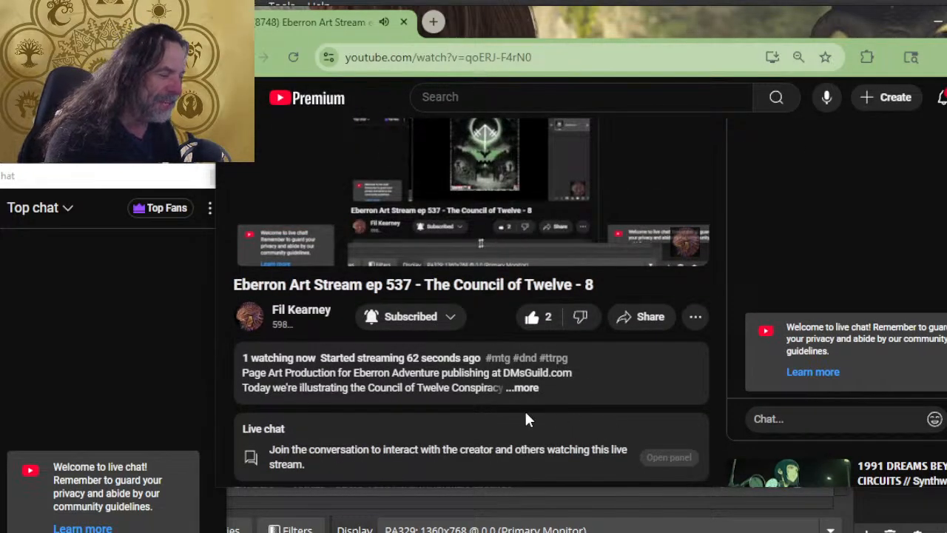
left_click(525, 387)
scroll(482, 358, "down", 6)
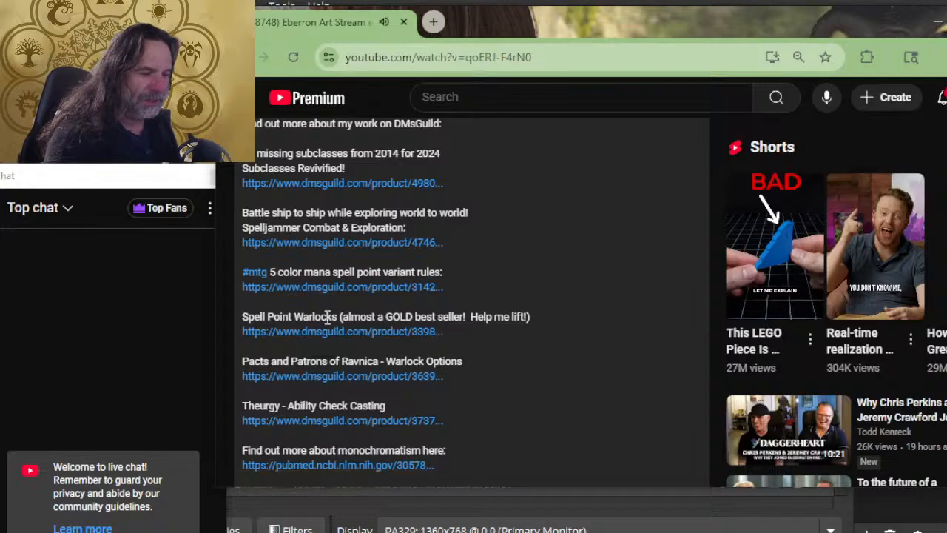
scroll(411, 253, "up", 4)
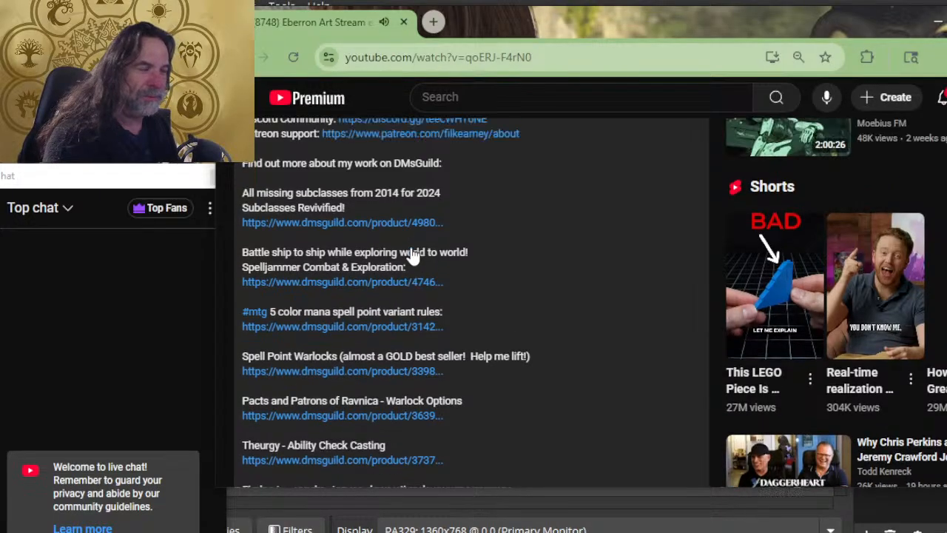
scroll(429, 253, "up", 2)
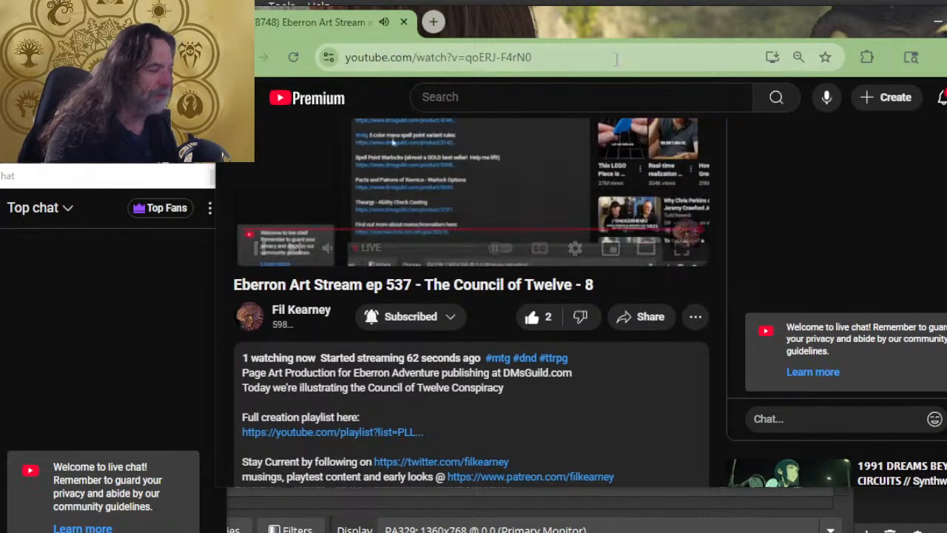
left_click_drag(656, 21, 658, 2)
scroll(544, 337, "down", 2)
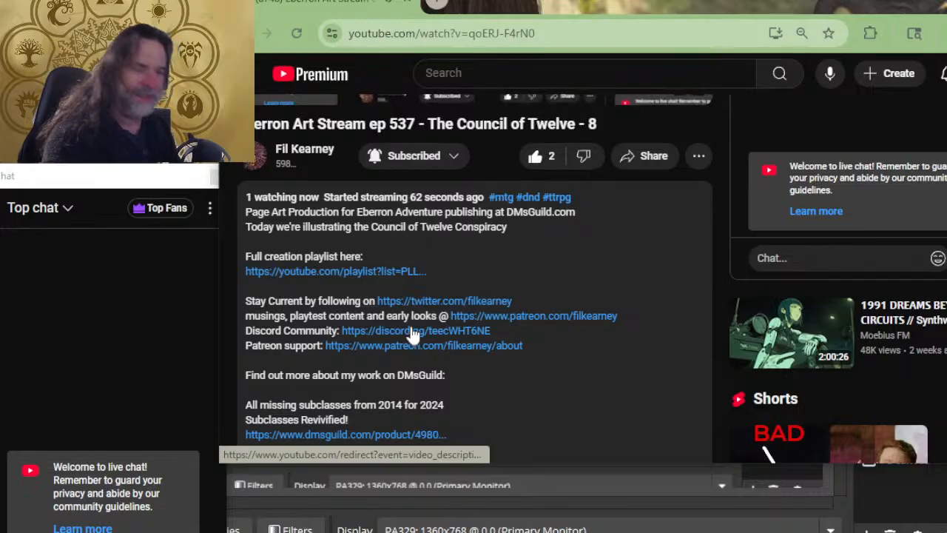
scroll(494, 278, "up", 2)
scroll(495, 273, "up", 2)
scroll(488, 268, "down", 2)
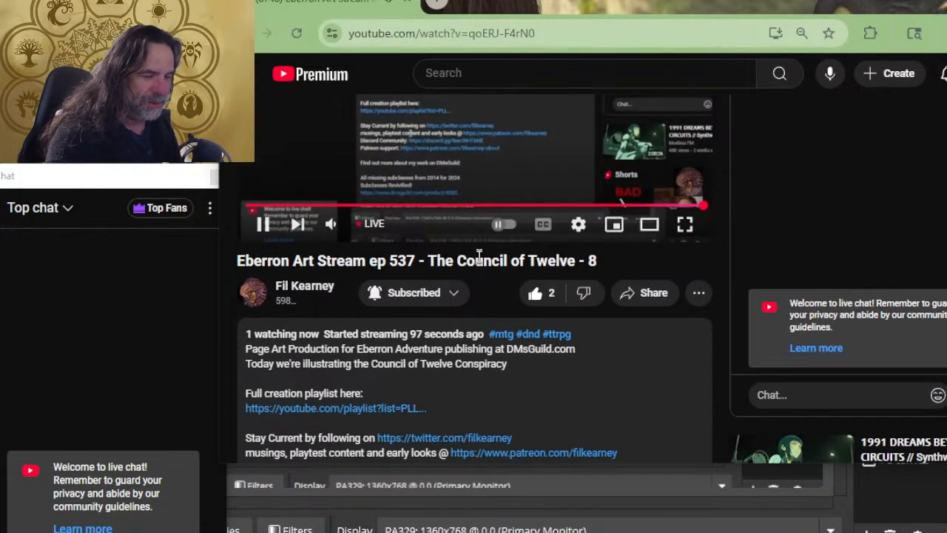
left_click_drag(682, 2, 687, 210)
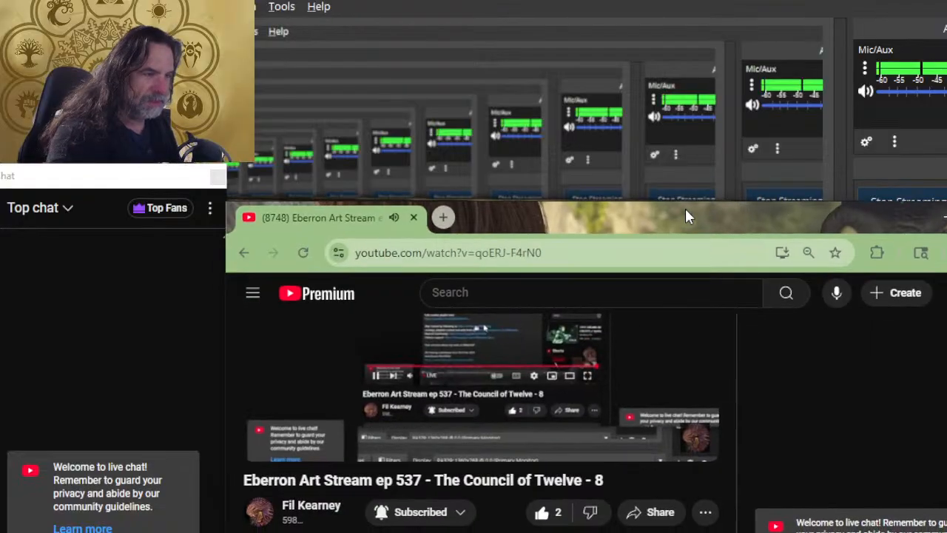
Switch to Photoshop, close the CoM Cover 2024-03-27.jpg document and hide the ref group inside the center group.
key("alt+Tab")
key("alt+Tab")
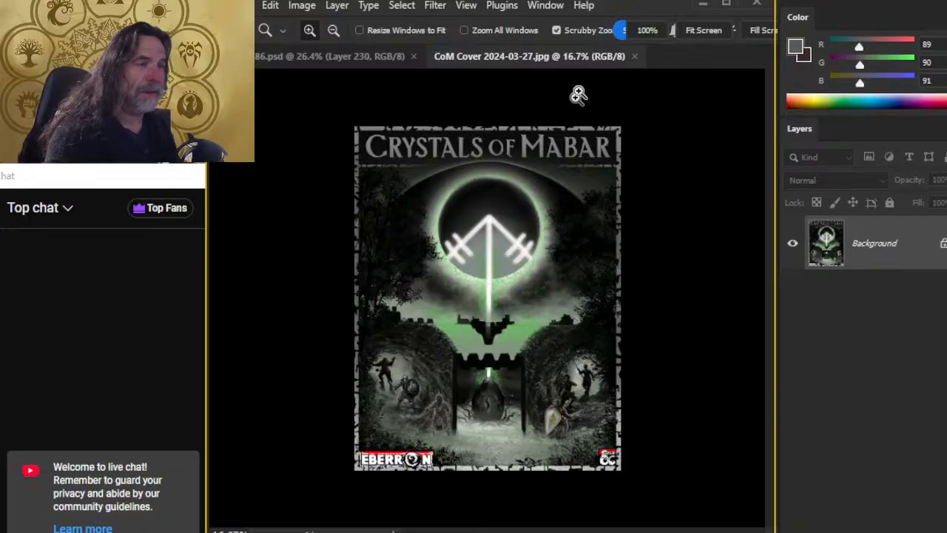
left_click(635, 56)
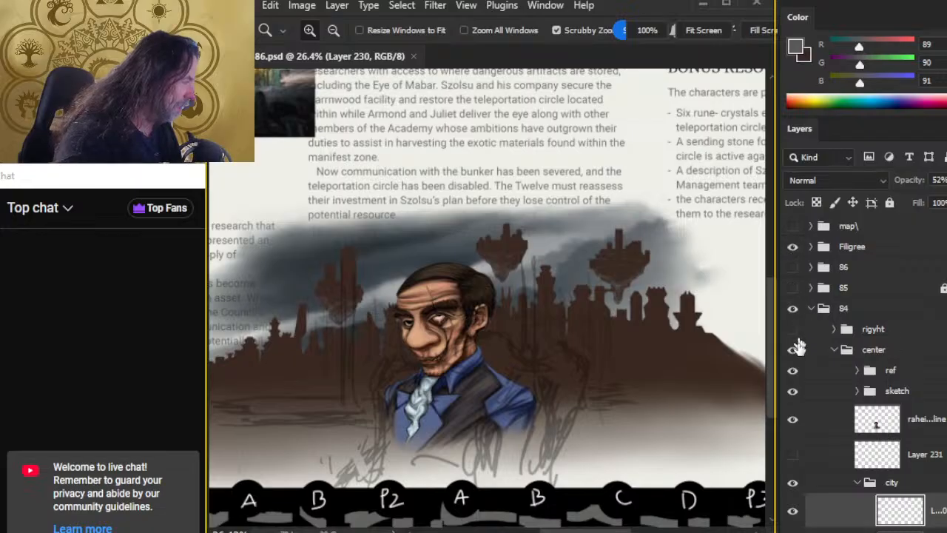
left_click(791, 373)
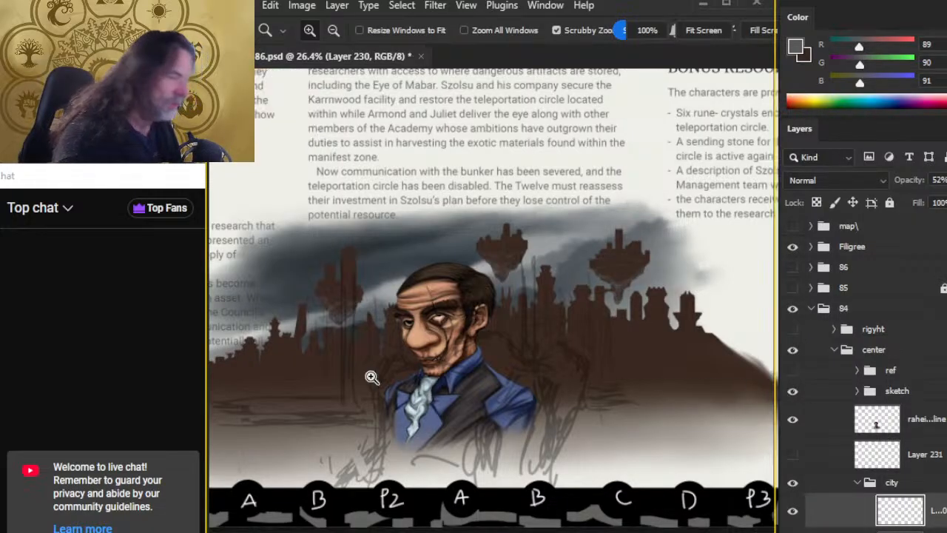
Examine the page spread in full-screen mode, from the plot hook text to close-ups of the portrait and city illustration.
key("f")
key("f")
left_click_drag(568, 226, 543, 210)
left_click_drag(620, 144, 645, 289)
left_click_drag(573, 289, 640, 296)
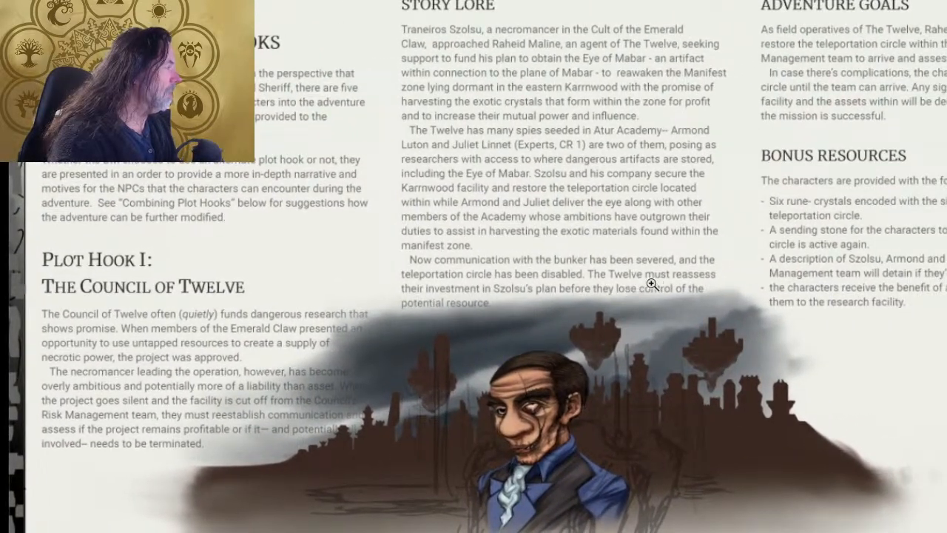
left_click_drag(697, 289, 689, 284)
left_click_drag(714, 231, 693, 261)
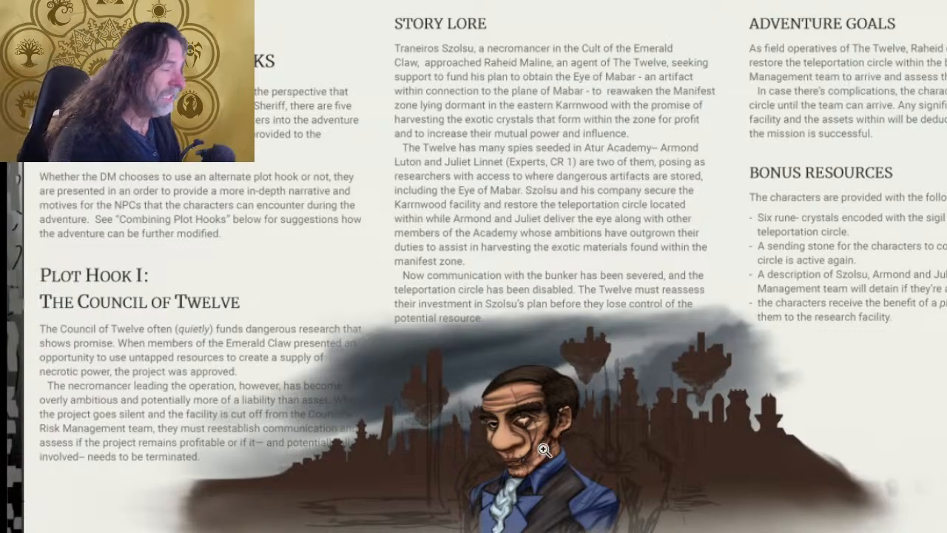
left_click(657, 445)
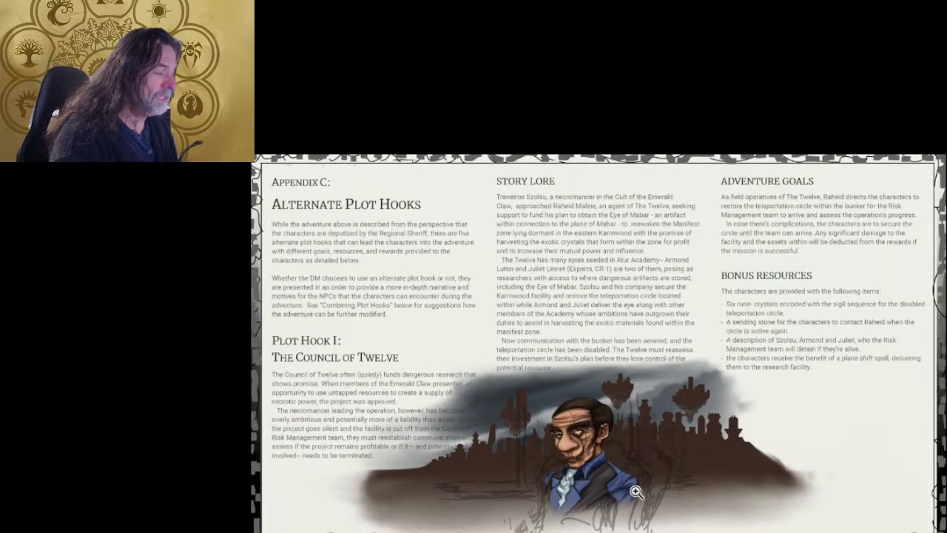
left_click(652, 453)
left_click_drag(710, 454, 706, 381)
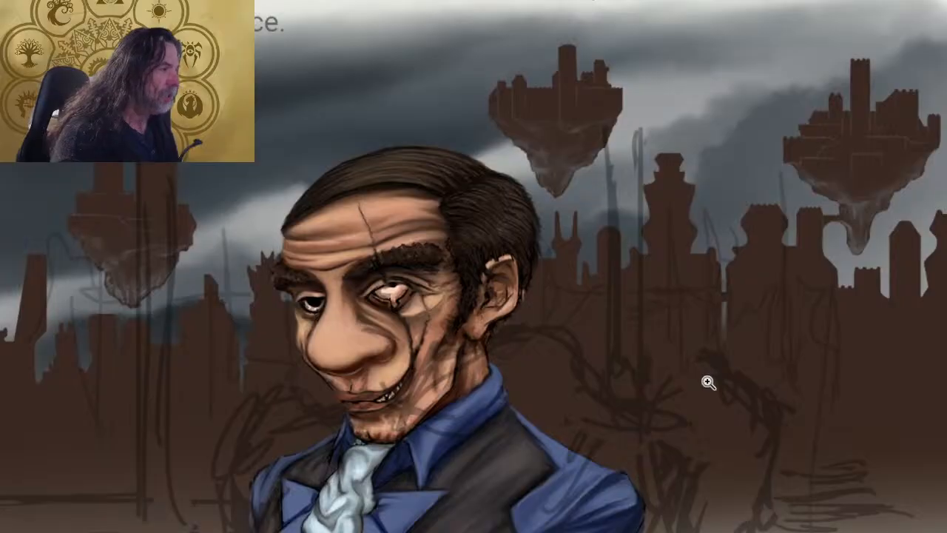
left_click_drag(782, 351, 717, 324)
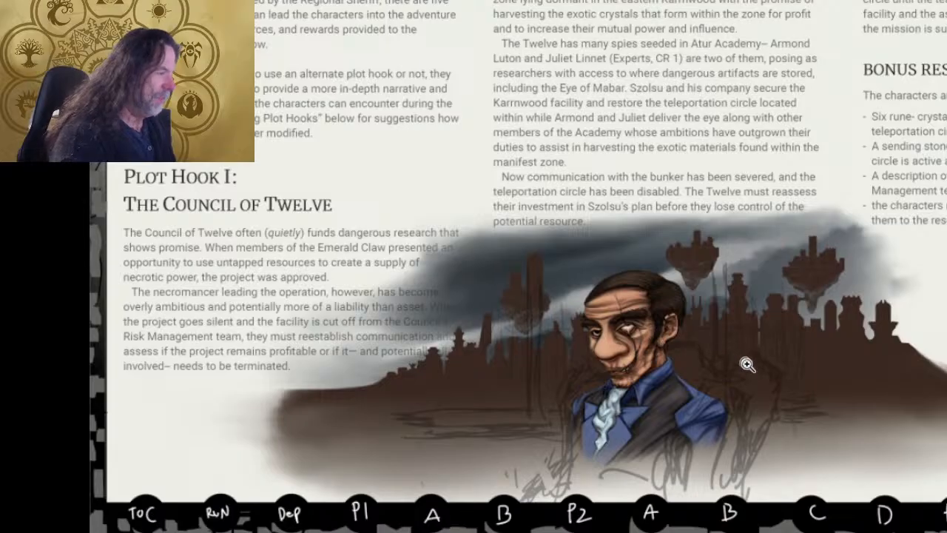
left_click(722, 304)
left_click_drag(754, 403, 683, 396)
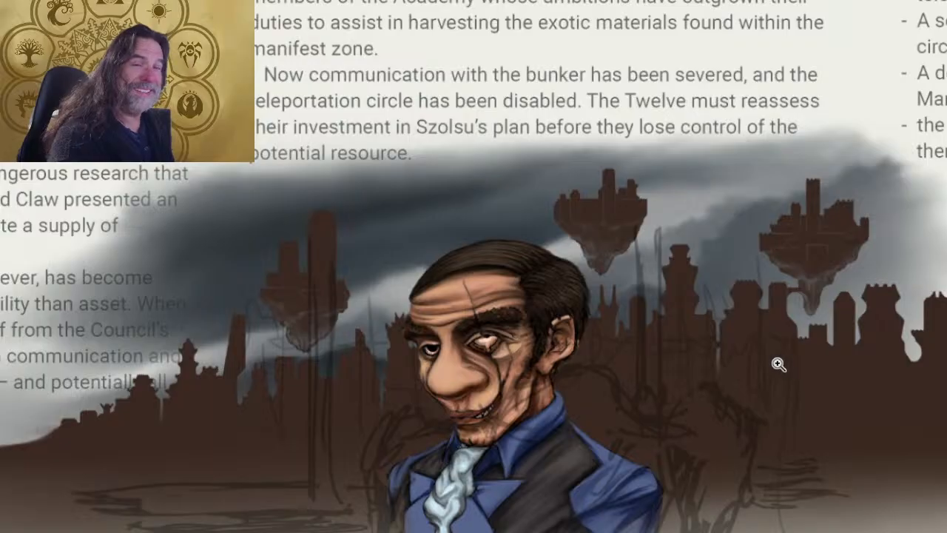
Leave full-screen mode and hide the sketch group and the character's line layer so only the city artwork shows.
key("f")
left_click_drag(611, 417, 415, 323)
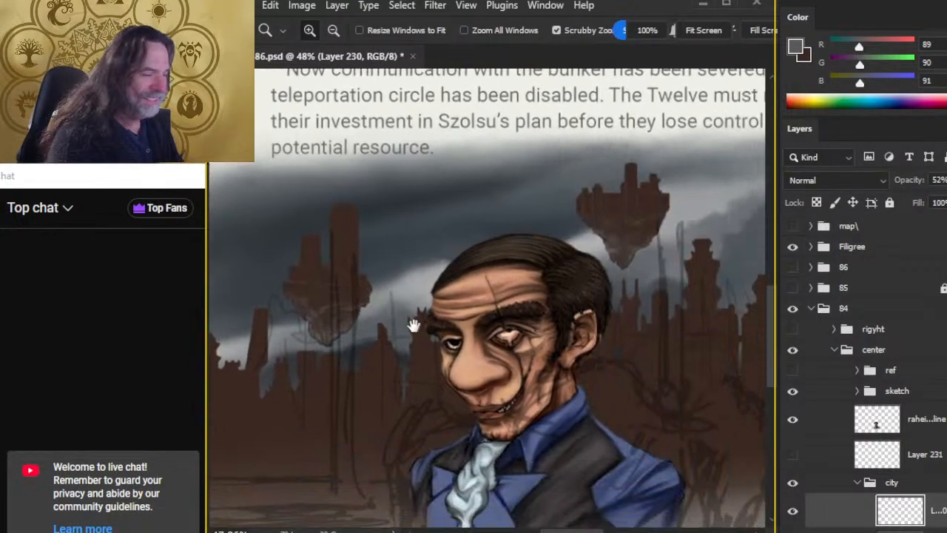
left_click_drag(641, 334, 446, 363)
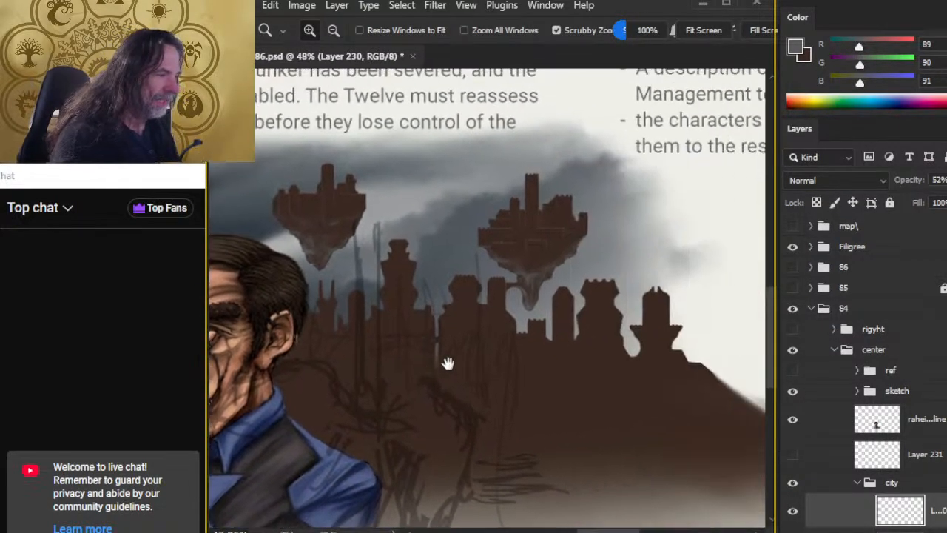
left_click_drag(434, 314, 646, 363)
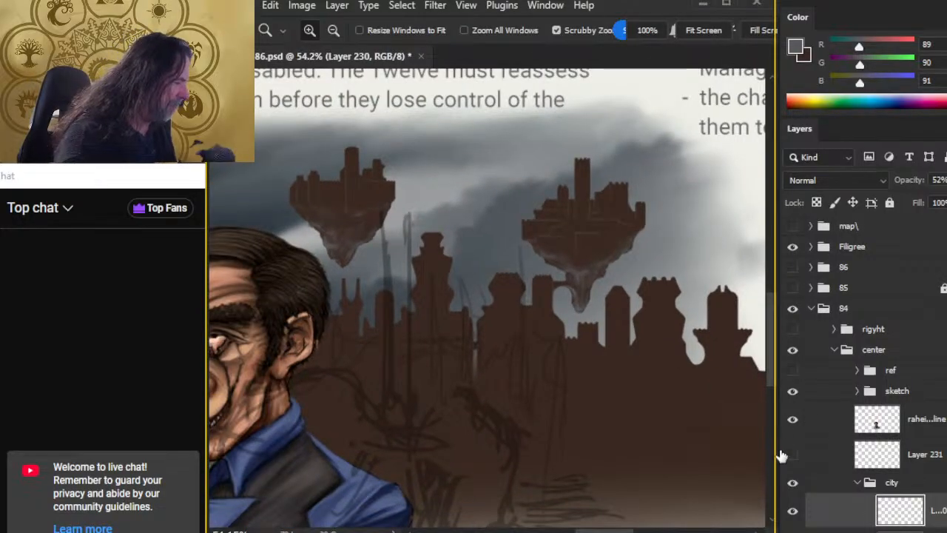
left_click_drag(581, 419, 501, 387)
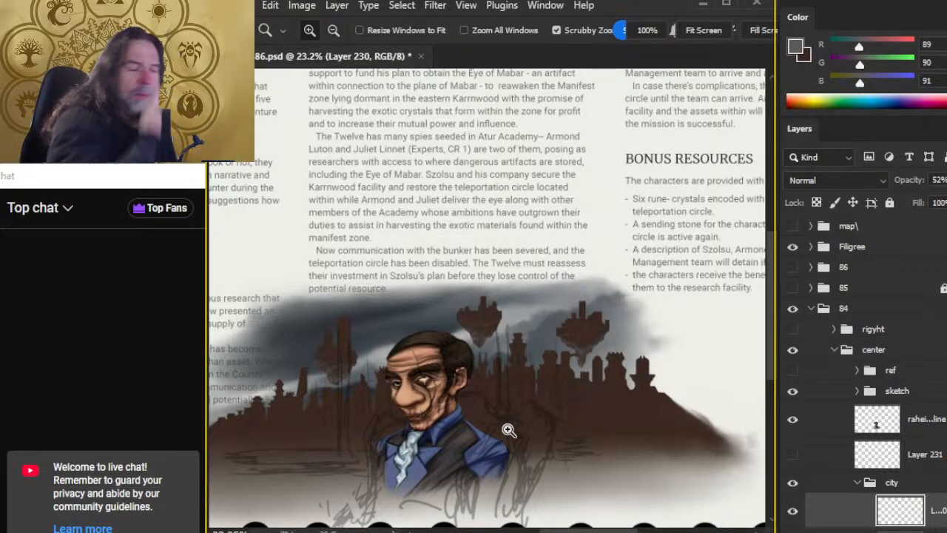
left_click(792, 391)
left_click(793, 419)
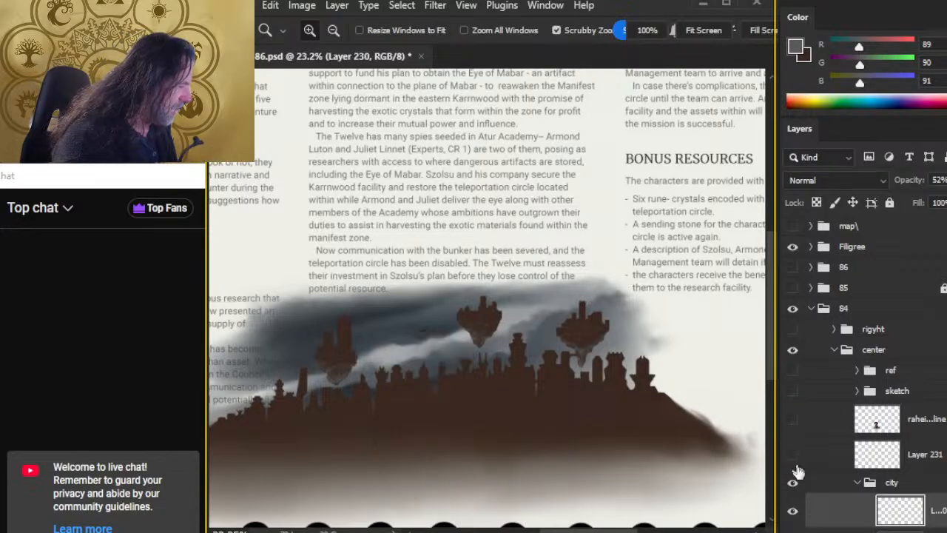
Toggle the top layer of the city group off and on to check what it contributes to the skyline.
scroll(793, 438, "down", 3)
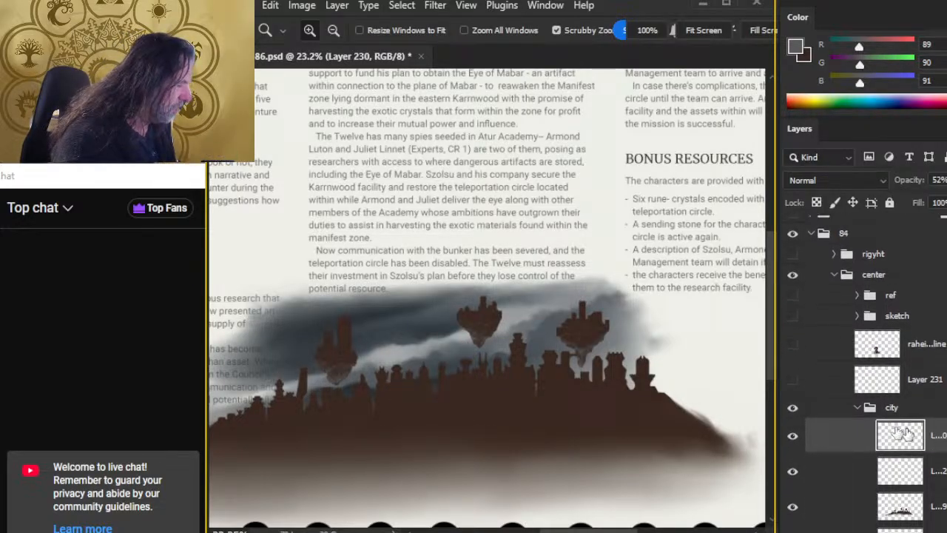
left_click(792, 438)
left_click(793, 438)
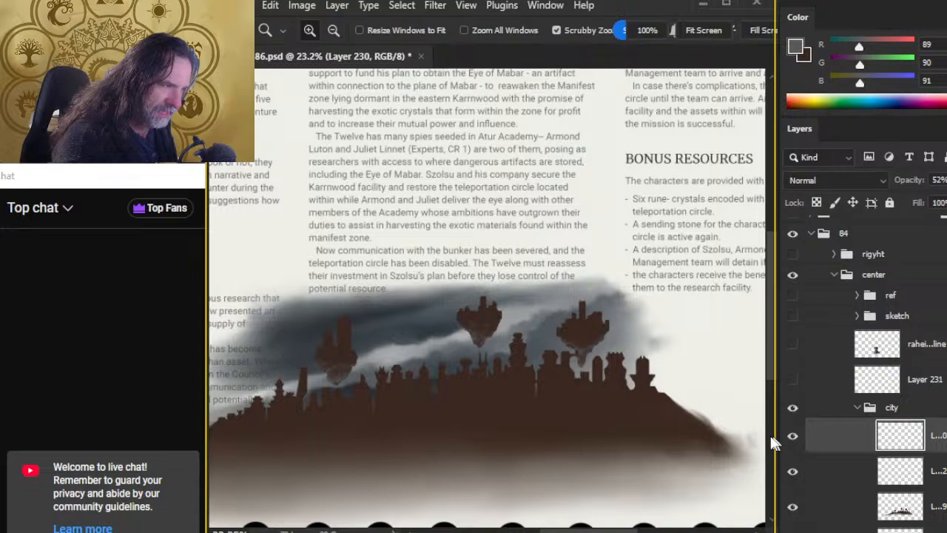
Get the Brush tool ready at the towers beneath the rightmost floating island and show Layer 231 with its brush-size notes.
left_click_drag(493, 412, 571, 467)
left_click_drag(781, 375, 806, 373)
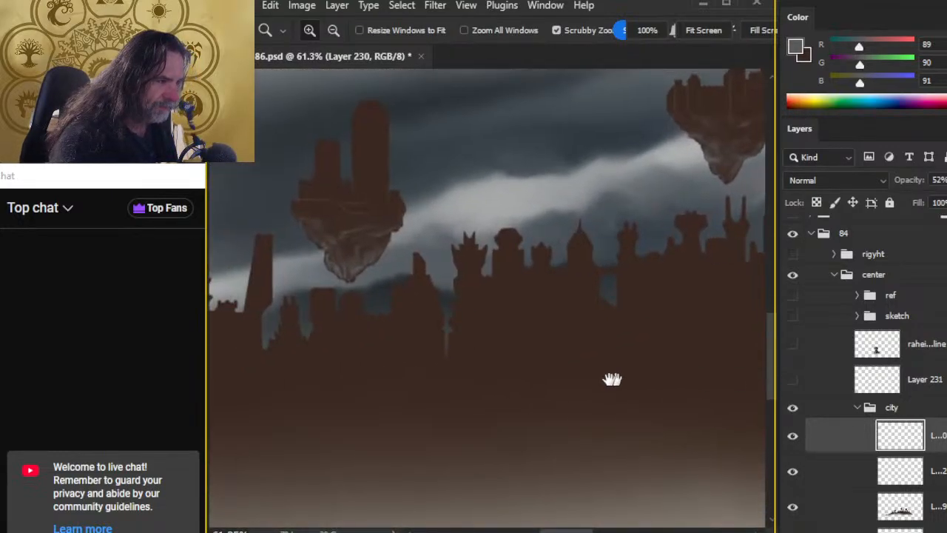
left_click_drag(650, 333, 579, 361)
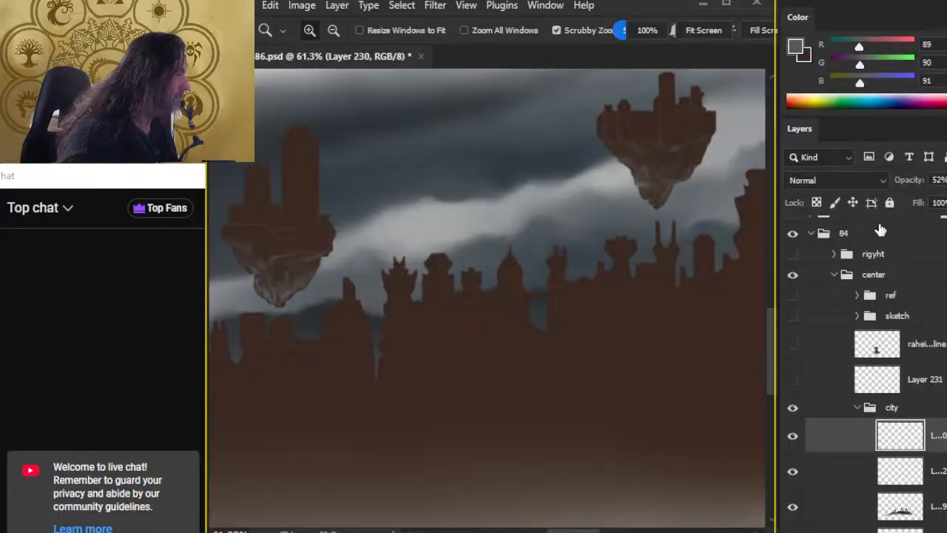
key("b")
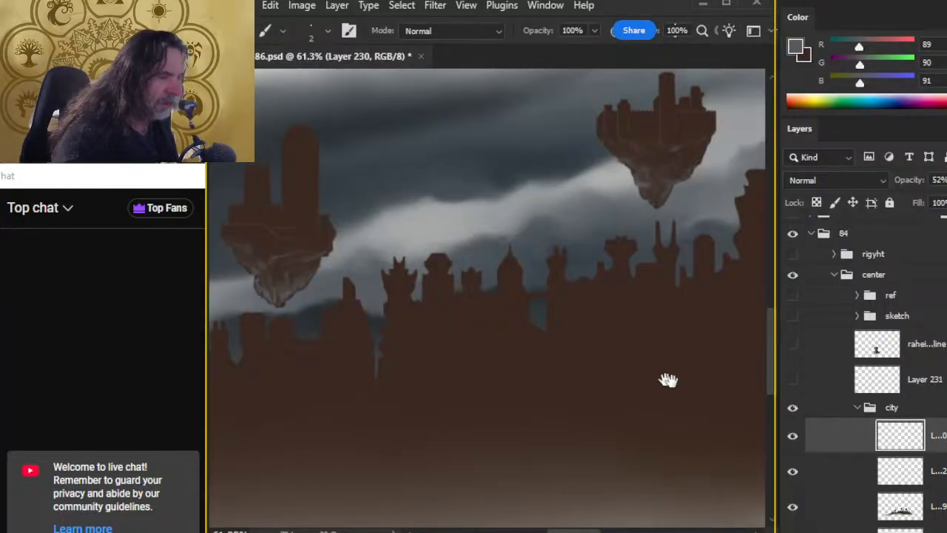
left_click_drag(670, 380, 434, 348)
left_click_drag(666, 348, 450, 351)
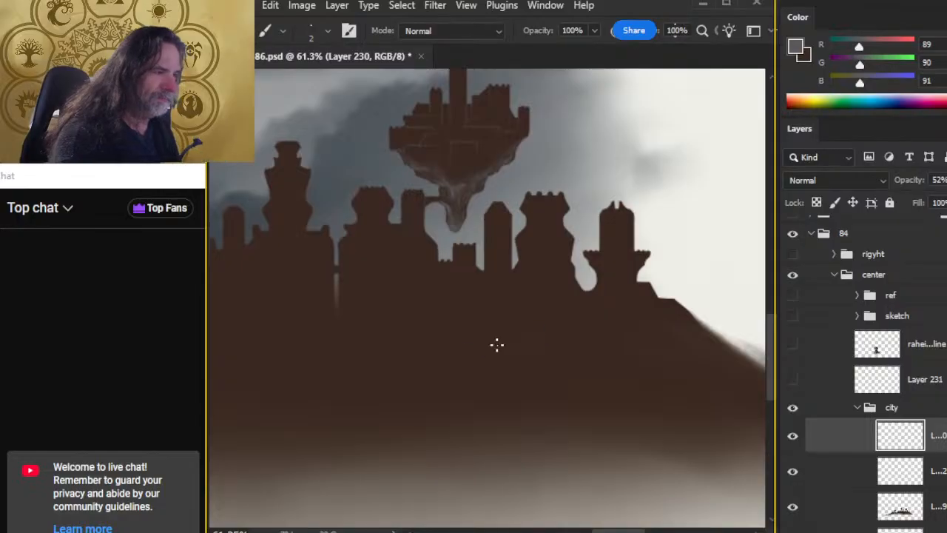
key("z")
left_click_drag(488, 270, 514, 279)
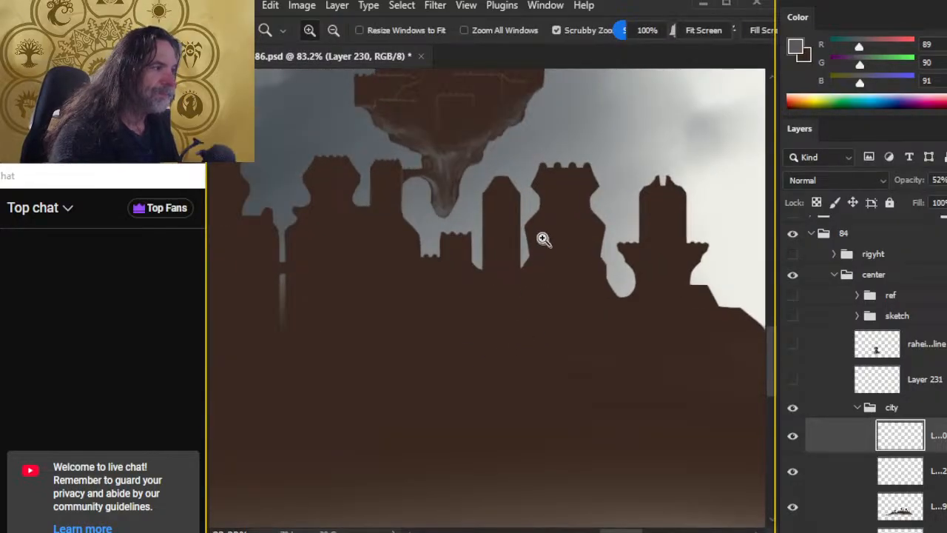
left_click_drag(314, 181, 374, 196)
left_click_drag(373, 218, 492, 284)
key("b")
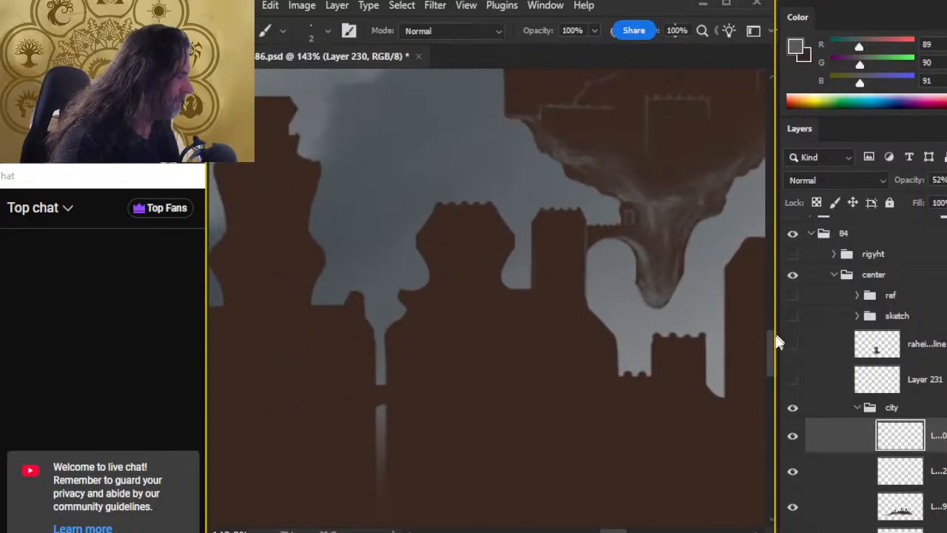
left_click(793, 379)
Try a row of three 7 px brush dabs across the upper part of the hexagonal tower, and undo them.
key("bracketright")
key("bracketright")
key("bracketright")
key("bracketright")
key("bracketright")
left_click(429, 243)
left_click(446, 242)
left_click(464, 244)
key("ctrl")
key("ctrl+z")
key("ctrl+z")
key("ctrl+z")
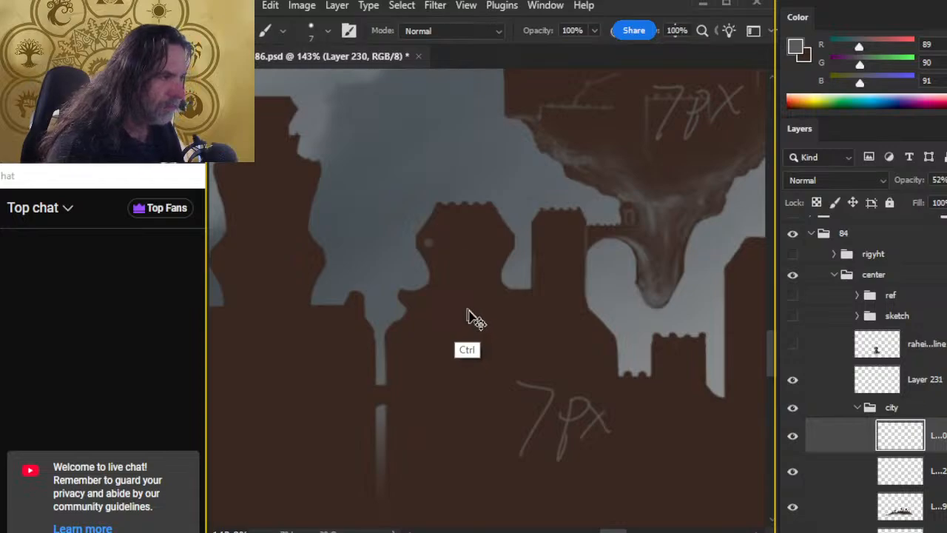
Paint two thin horizontal lines across the widest part of the hexagonal tower with a 2 px grey brush.
key("bracketleft")
key("bracketleft")
key("bracketleft")
key("bracketleft")
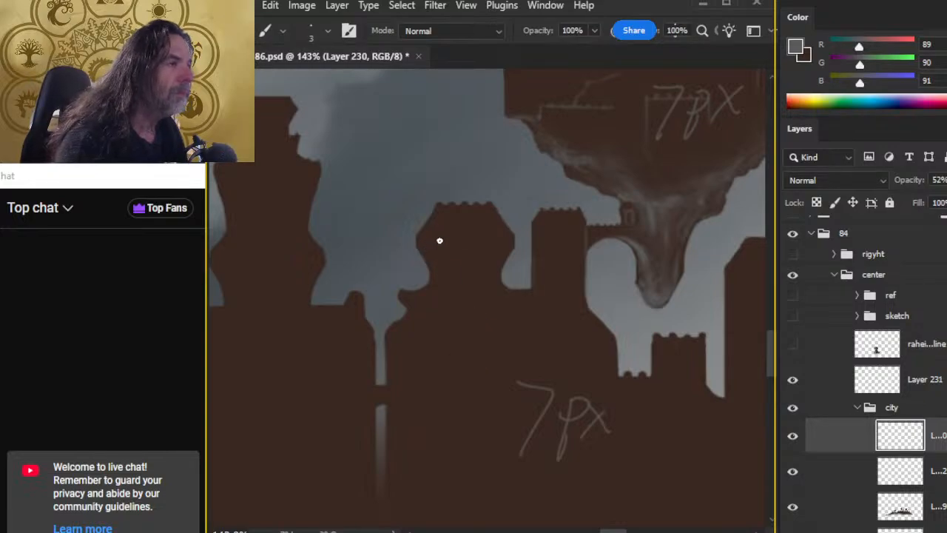
left_click(418, 234)
left_click(512, 234, "shift")
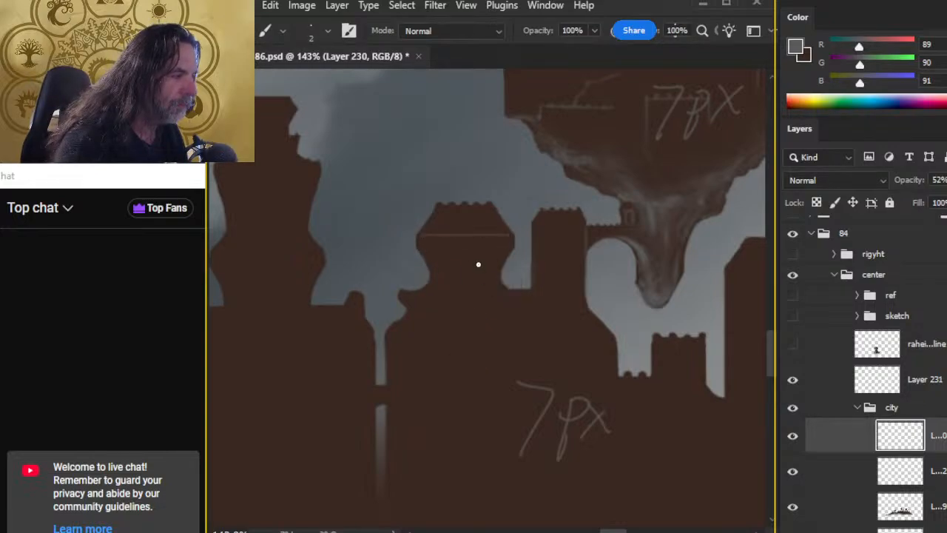
left_click_drag(424, 251, 505, 259)
Soften the ends of the two horizontal lines on the hexagonal tower with a 9 px Smudge brush at 80% strength.
key("r")
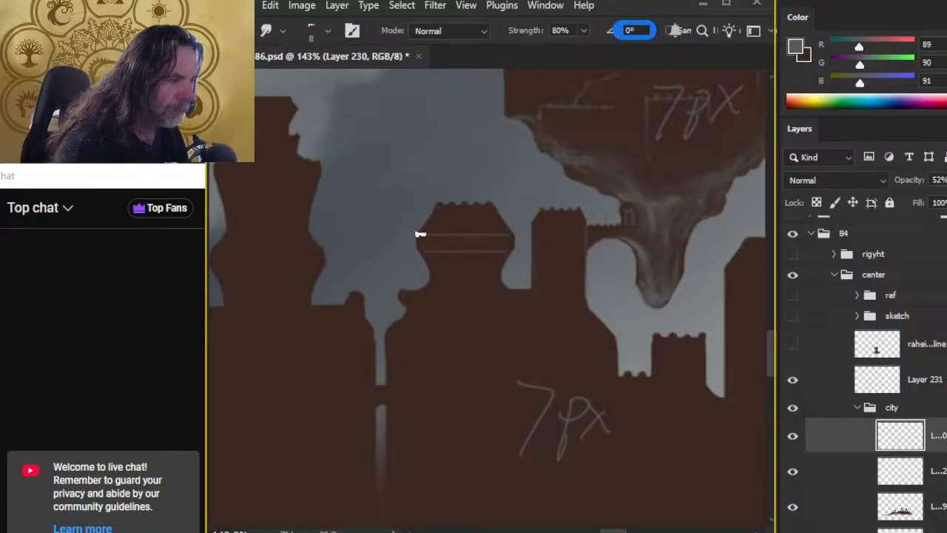
right_click(399, 239)
left_click(482, 358)
key("Return")
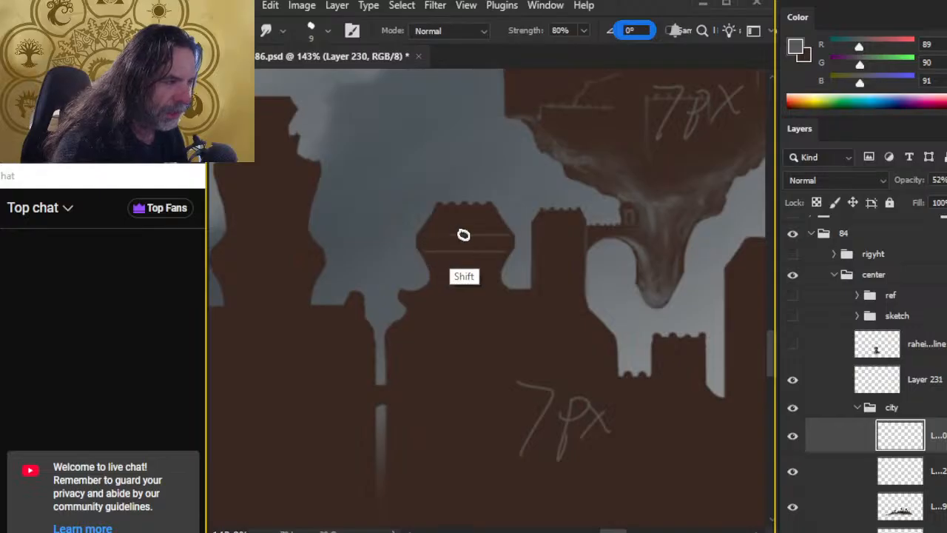
key("shift")
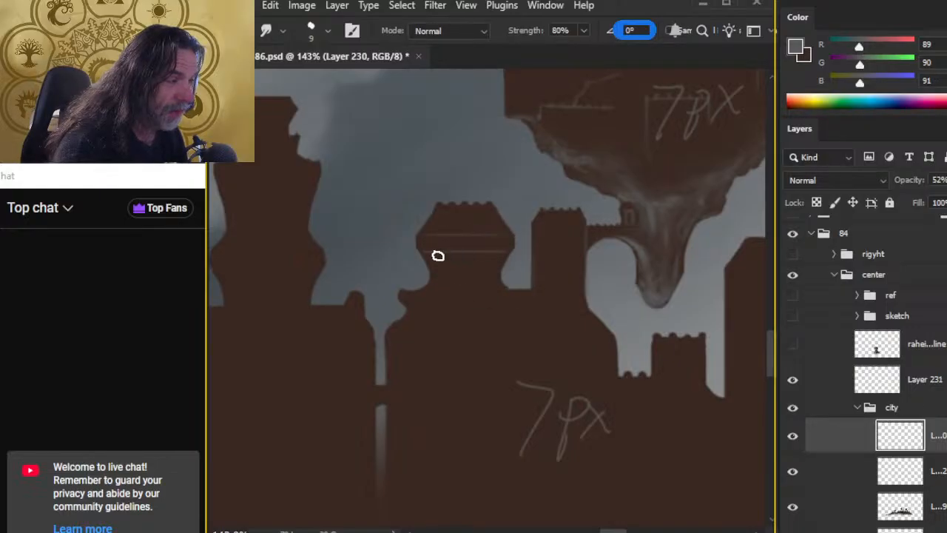
key("shift")
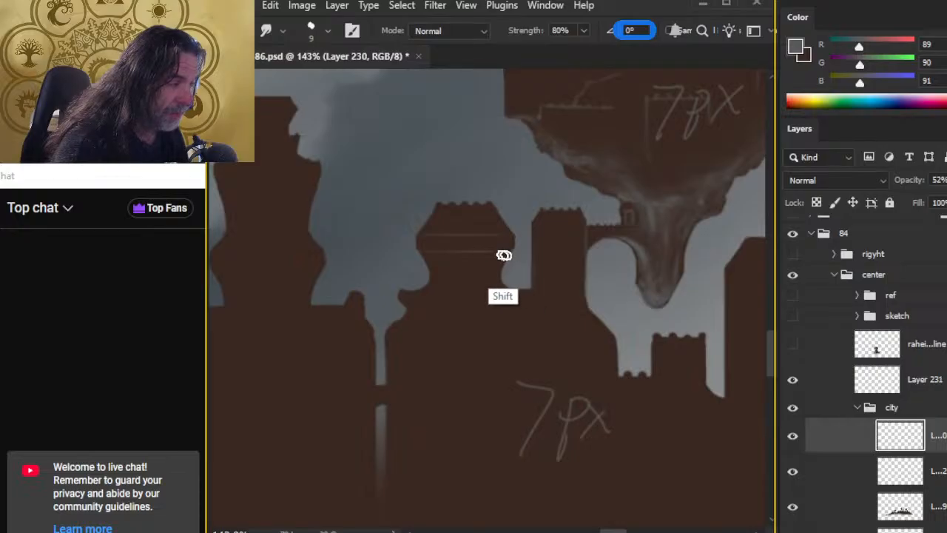
key("shift")
key("shift")
Try a wavy 2 px line across the ledge at the hexagonal tower's base, then erase and undo the attempts.
key("b")
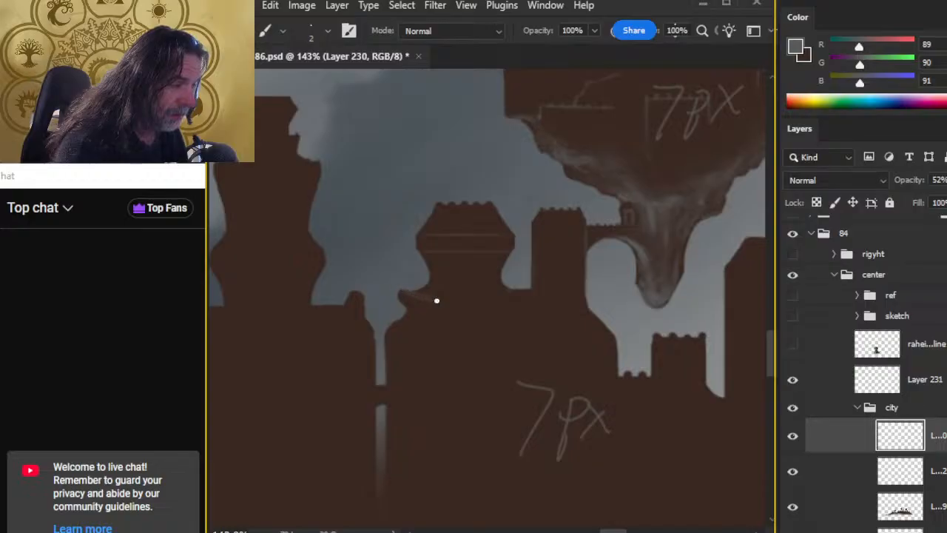
key("e")
left_click_drag(406, 285, 446, 301)
key("b")
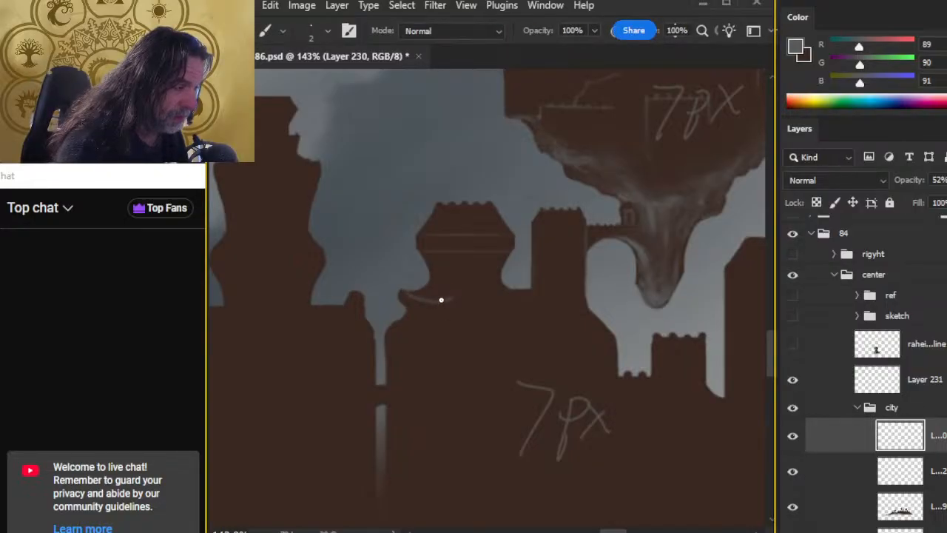
left_click_drag(457, 293, 470, 296)
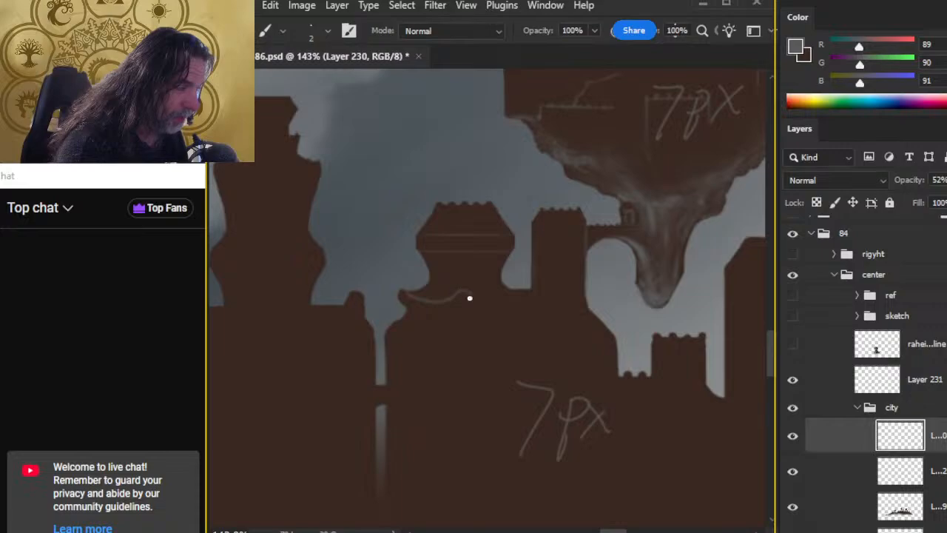
key("l")
mouse_move(456, 328)
left_mouse_down()
mouse_move(491, 304)
mouse_move(454, 336)
left_mouse_up()
key("ctrl+d")
key("e")
left_click_drag(467, 304, 499, 301)
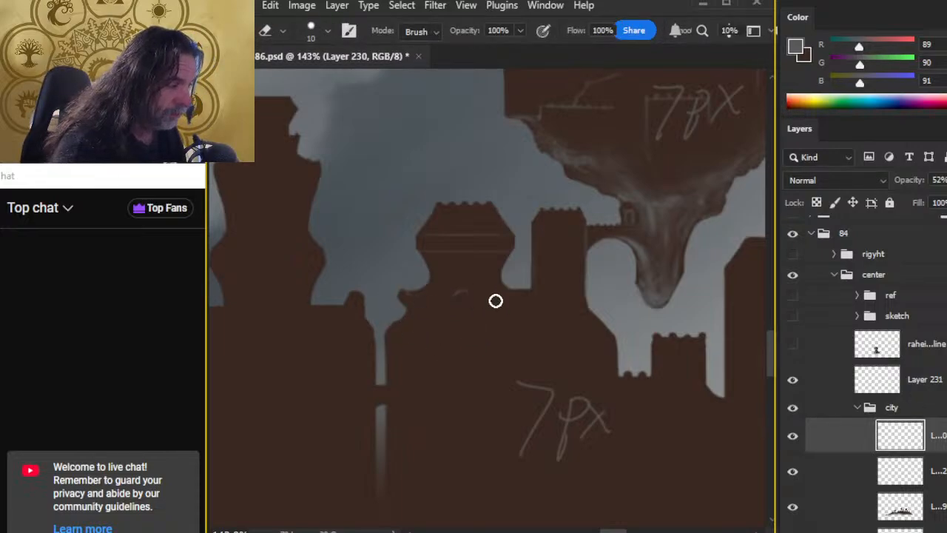
key("b")
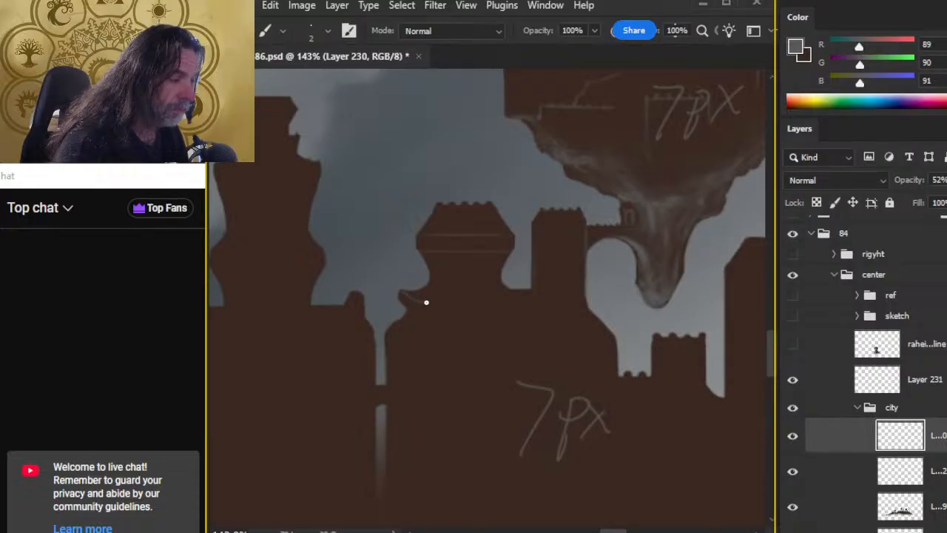
key("ctrl+z")
Paint two parallel wavy lines with the 2 px grey brush on the ledge below the hexagonal tower, trimming their outer edge with the Eraser.
mouse_move(405, 292)
left_mouse_down()
mouse_move(450, 294)
mouse_move(428, 309)
mouse_move(450, 305)
mouse_move(456, 318)
mouse_move(470, 292)
left_mouse_up()
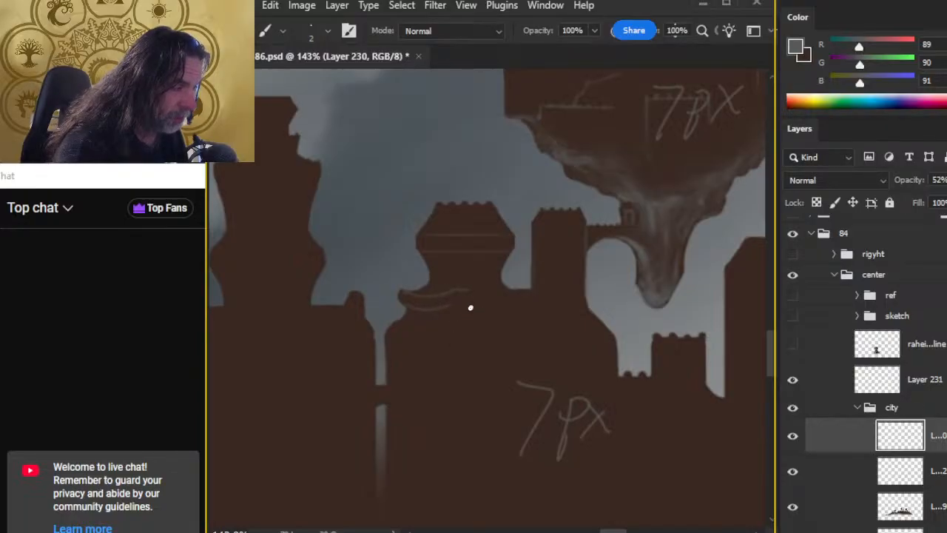
key("e")
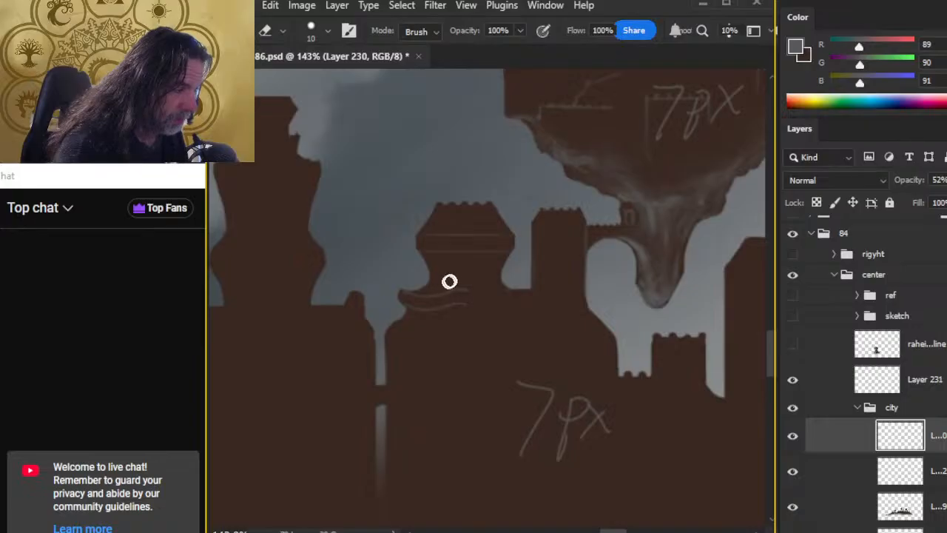
mouse_move(405, 282)
left_mouse_down()
mouse_move(436, 285)
mouse_move(427, 290)
left_mouse_up()
key("b")
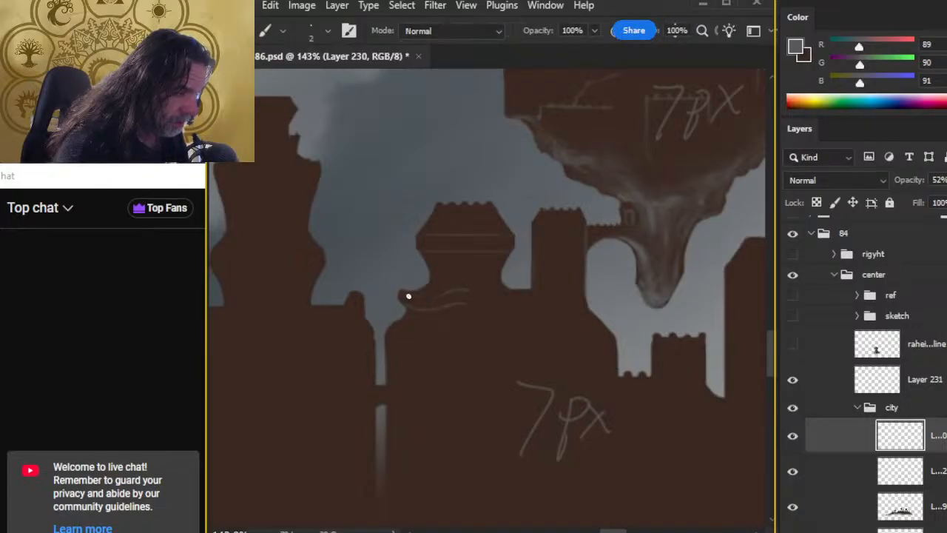
key("e")
mouse_move(434, 282)
left_mouse_down()
mouse_move(402, 283)
mouse_move(425, 289)
mouse_move(399, 299)
mouse_move(409, 309)
mouse_move(411, 301)
mouse_move(400, 306)
mouse_move(415, 300)
mouse_move(398, 298)
mouse_move(412, 314)
mouse_move(420, 306)
mouse_move(393, 296)
left_mouse_up()
Blend the wavy ledge lines with a 5 px Smudge brush at 80% strength, retouching them with the 2 px brush.
key("r")
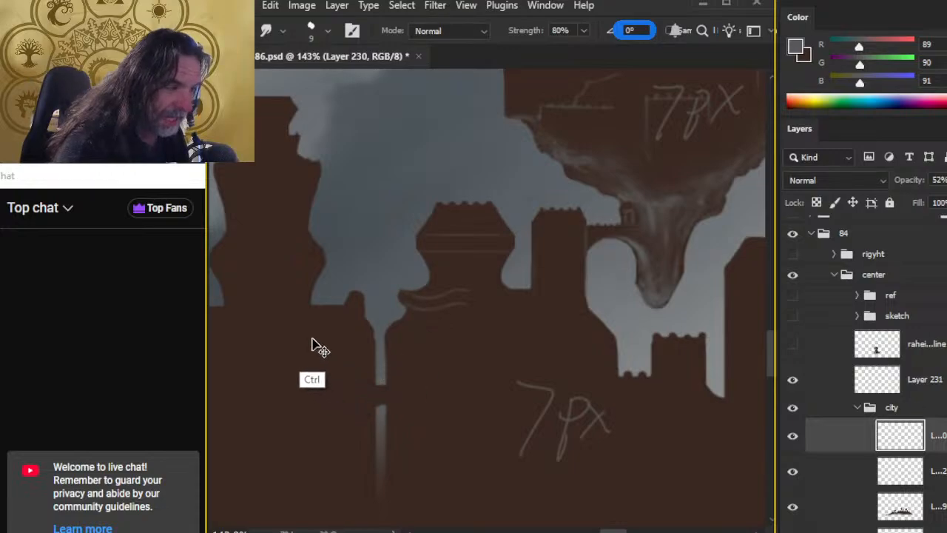
key("bracketleft")
key("bracketleft")
key("bracketleft")
key("bracketleft")
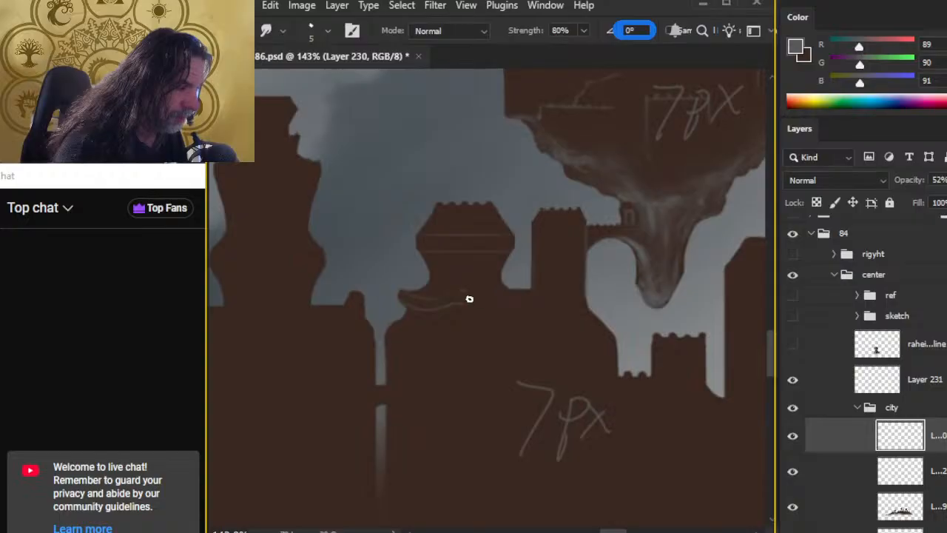
key("b")
key("r")
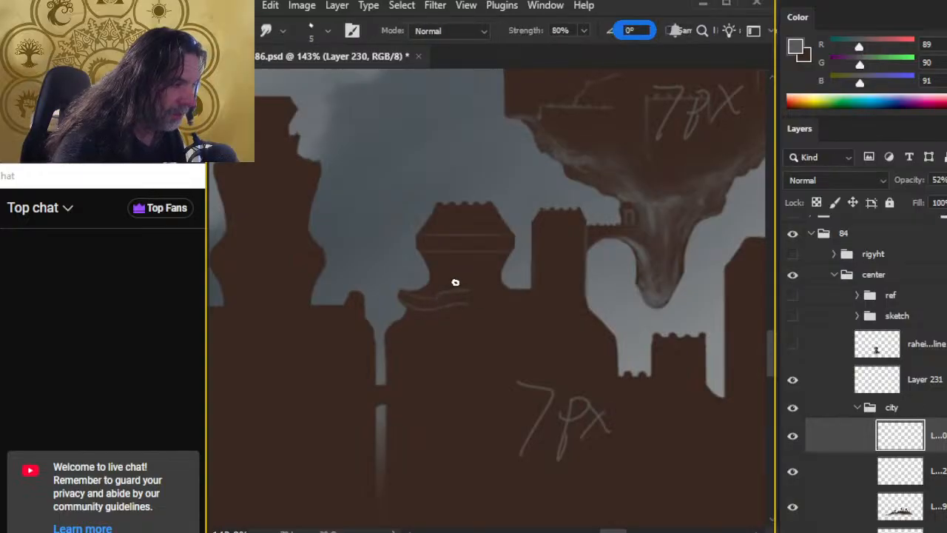
key("b")
key("r")
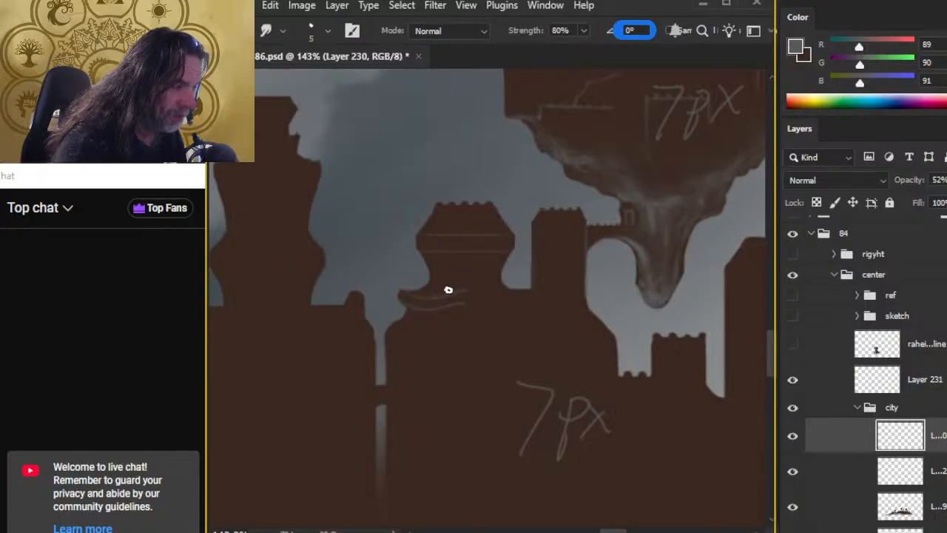
Refine the curves of both wavy ledge lines by alternating a 6 px Eraser with the 2 px brush.
key("e")
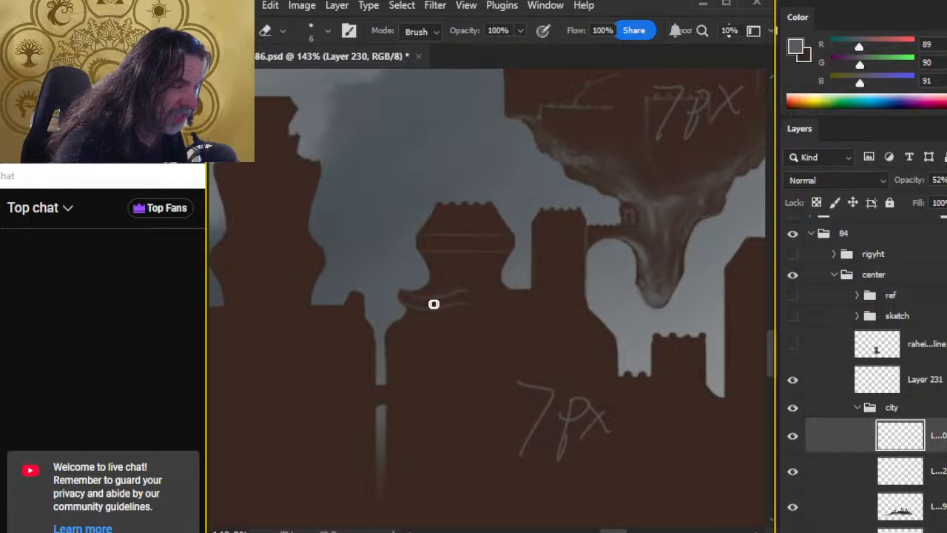
key("b")
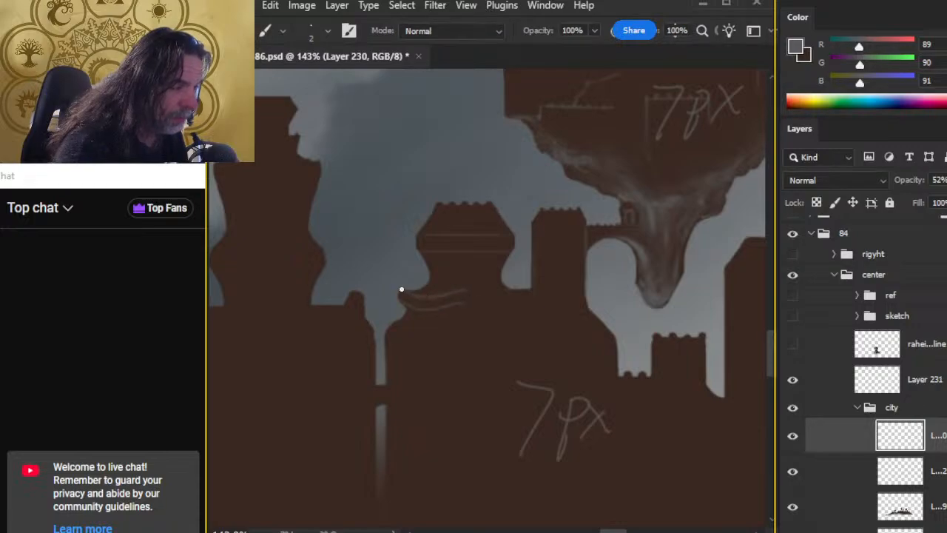
key("r")
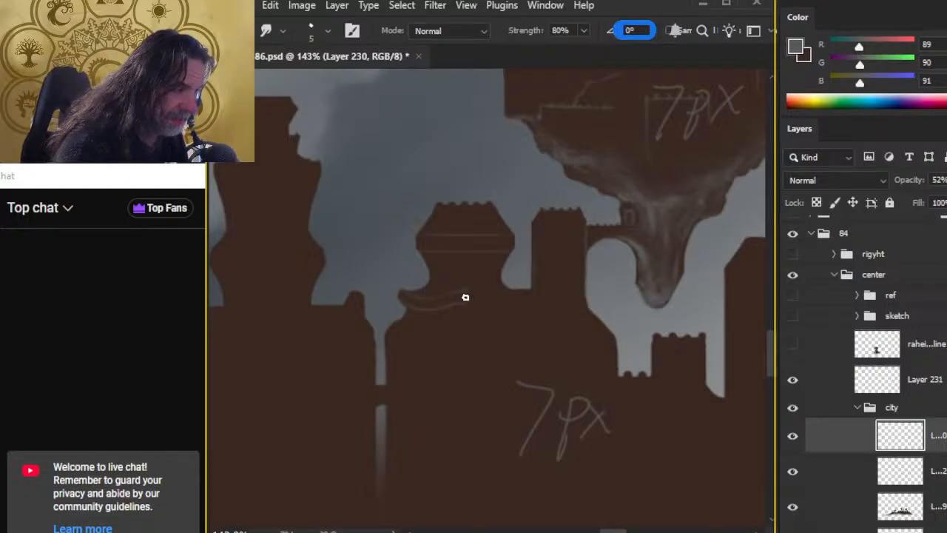
key("b")
key("e")
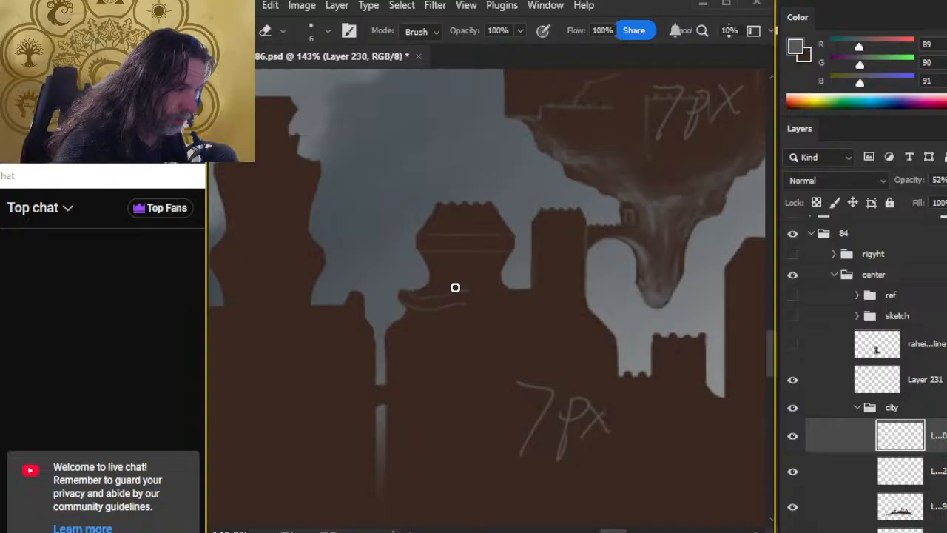
key("b")
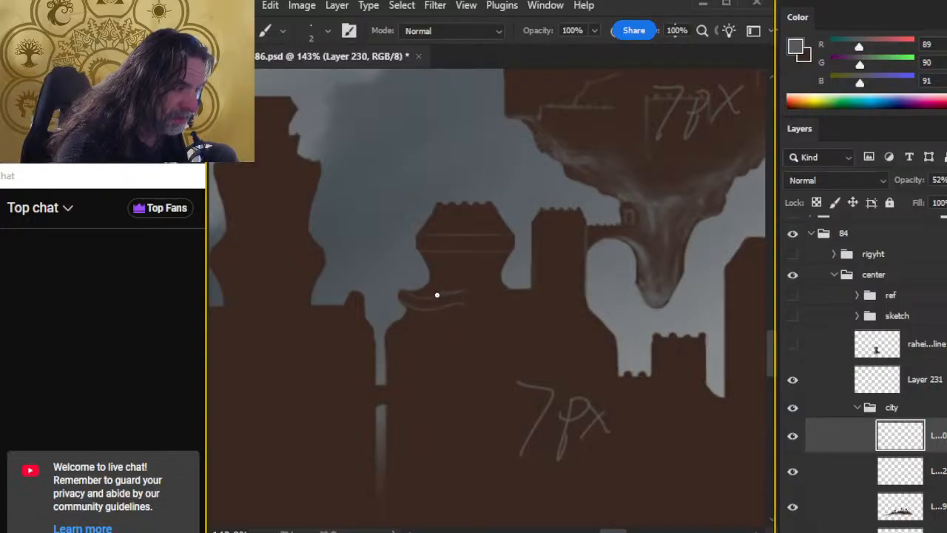
key("e")
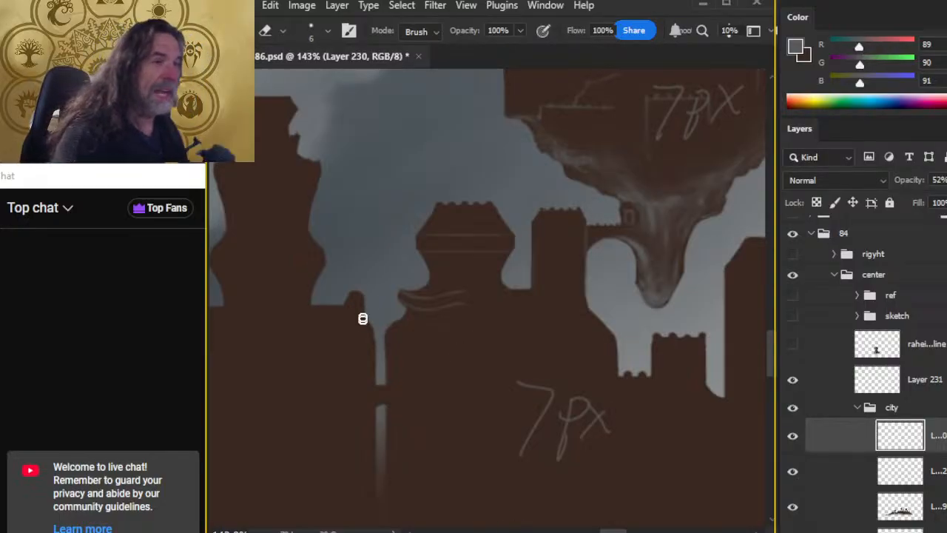
Rework the inner end of the upper wavy line, erasing it at 6 px and repainting it as a rising 2 px curve.
key("b")
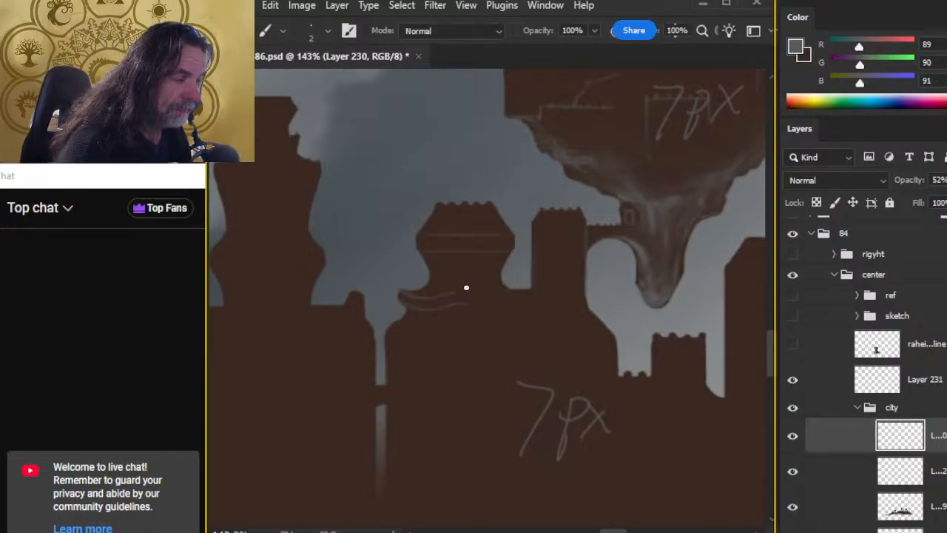
key("e")
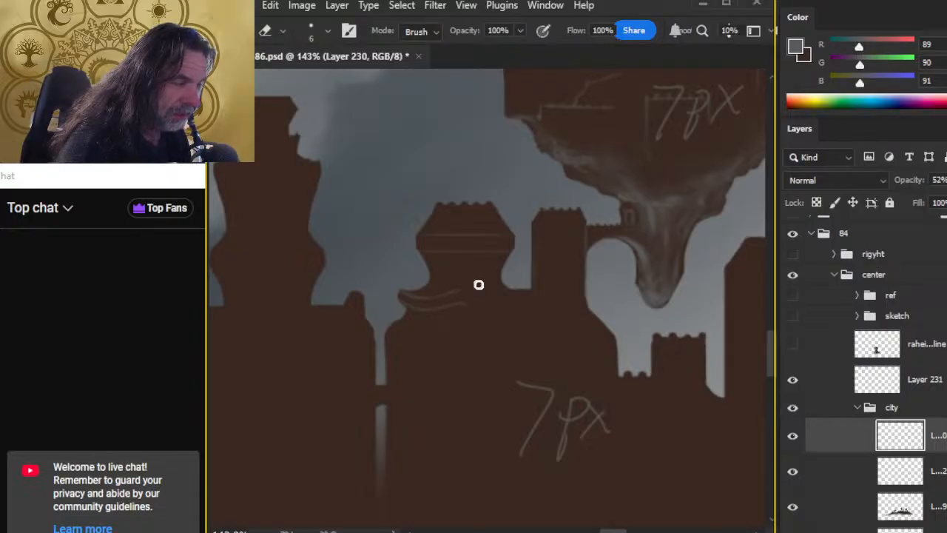
key("b")
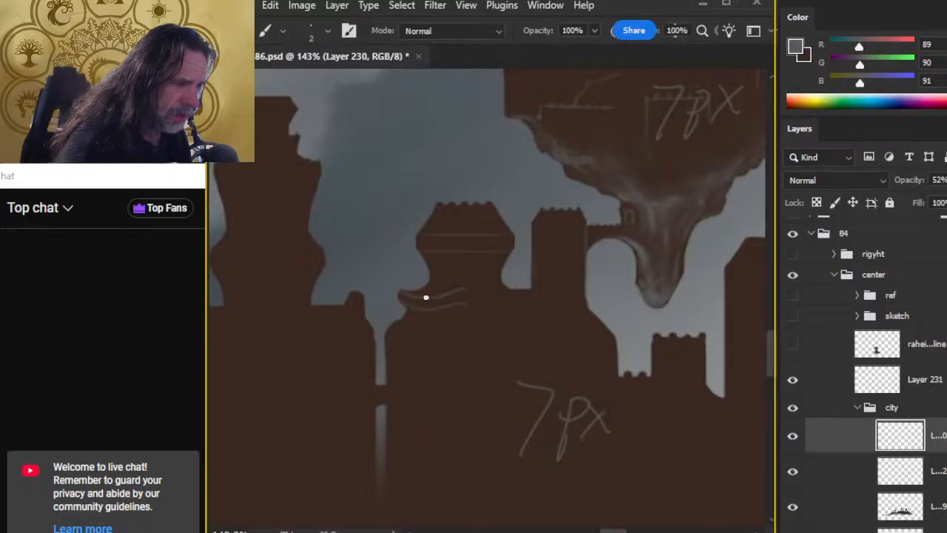
key("e")
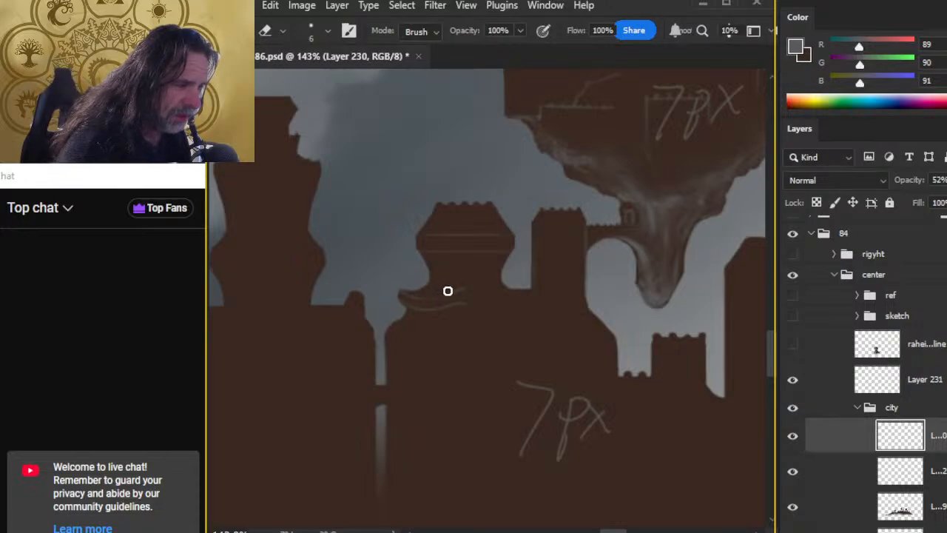
key("b")
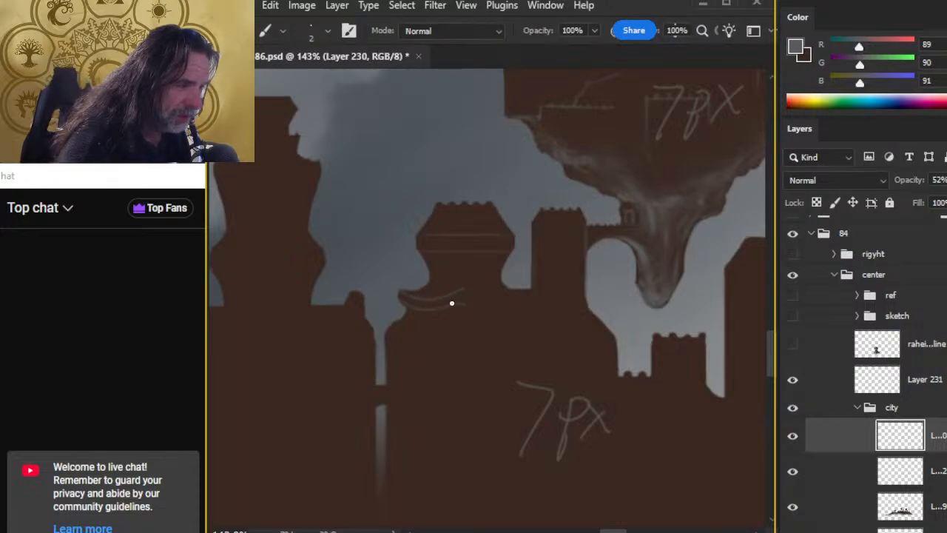
key("e")
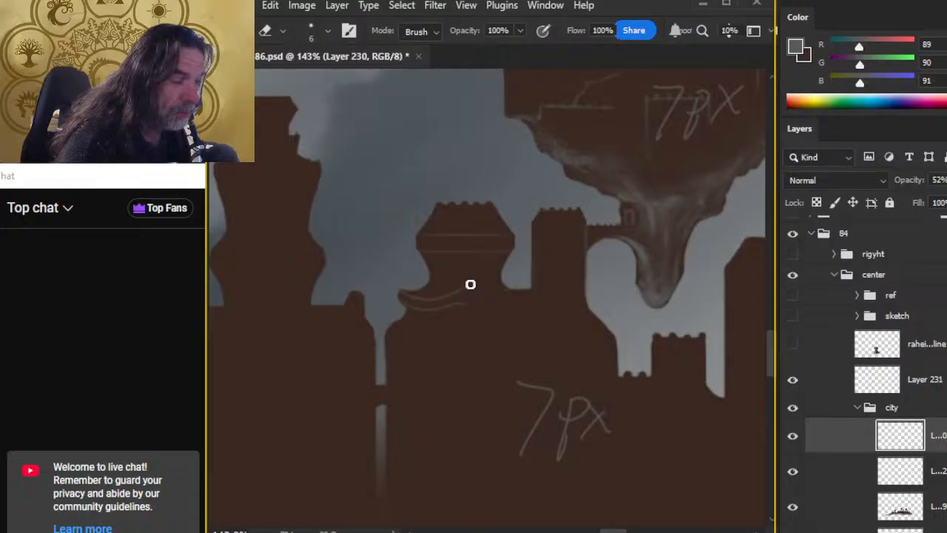
key("b")
left_click_drag(447, 298, 469, 289)
Thin and clean up the wavy ledge lines with a 3 px Eraser, touching them up with the 2 px brush.
key("e")
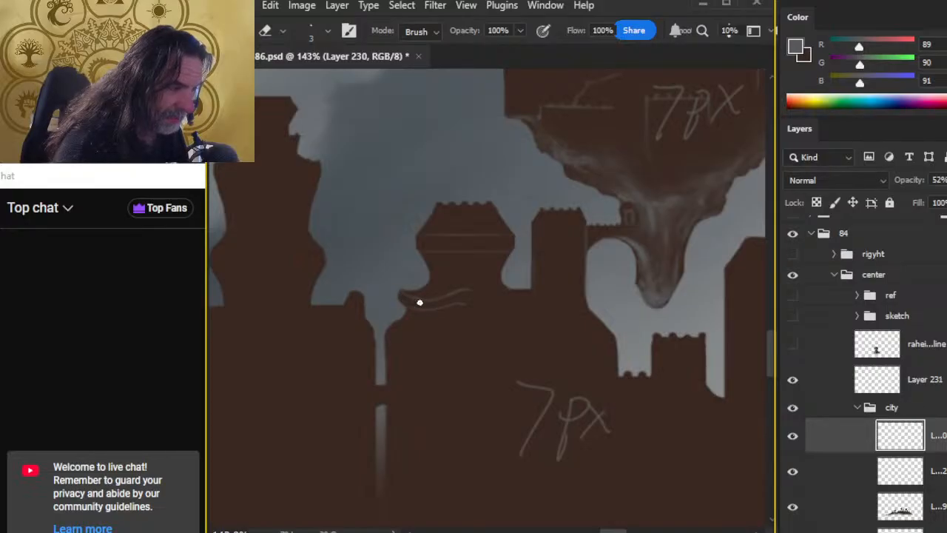
key("b")
key("e")
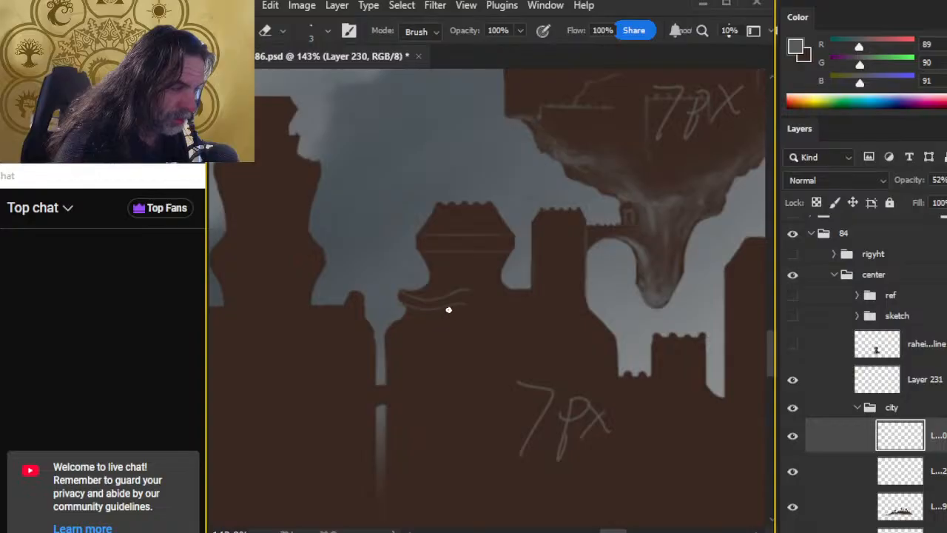
key("b")
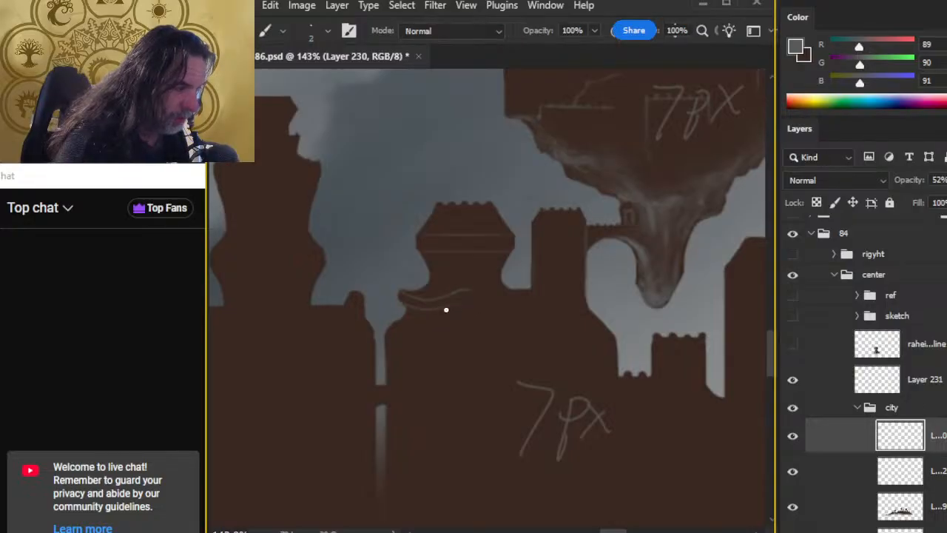
Lasso the wavy ledge lines, cut them onto a new layer, and apply a Free Transform to that layer.
key("l")
mouse_move(478, 290)
left_mouse_down()
mouse_move(375, 285)
mouse_move(476, 280)
left_mouse_up()
key("ctrl+shift+j")
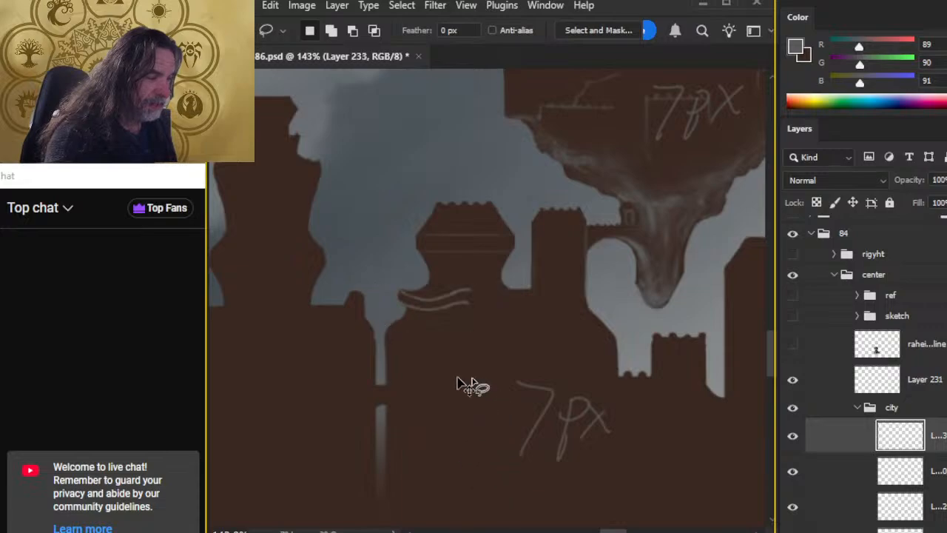
right_click(449, 329)
left_click(500, 484)
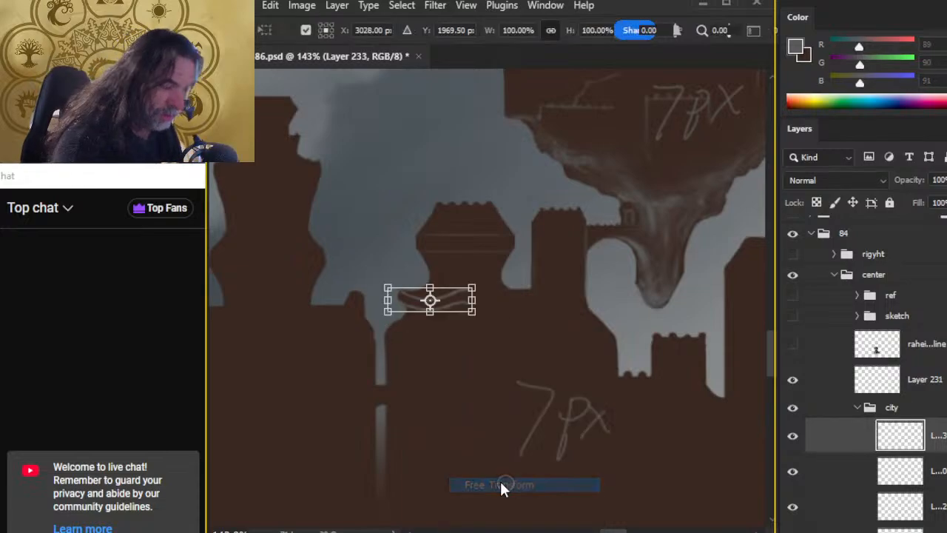
right_click(442, 326)
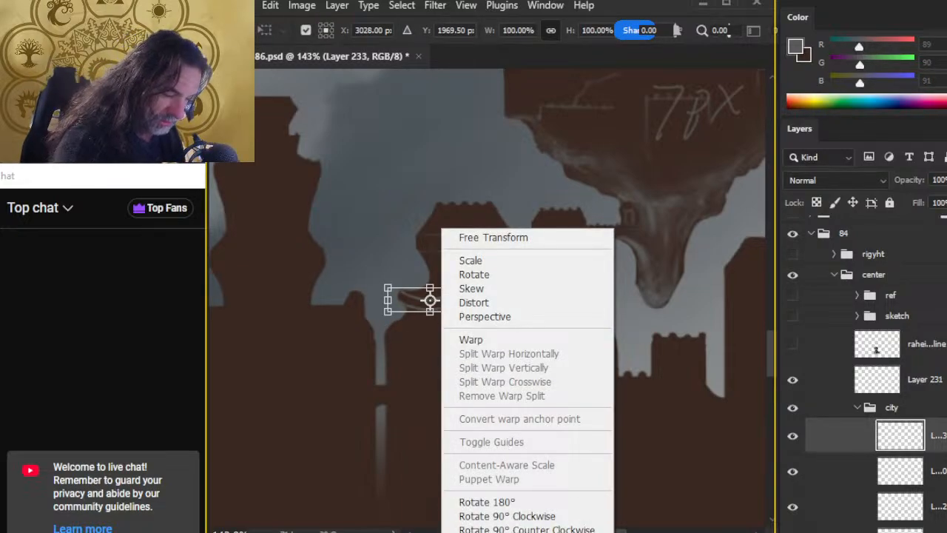
left_click(500, 532)
key("Return")
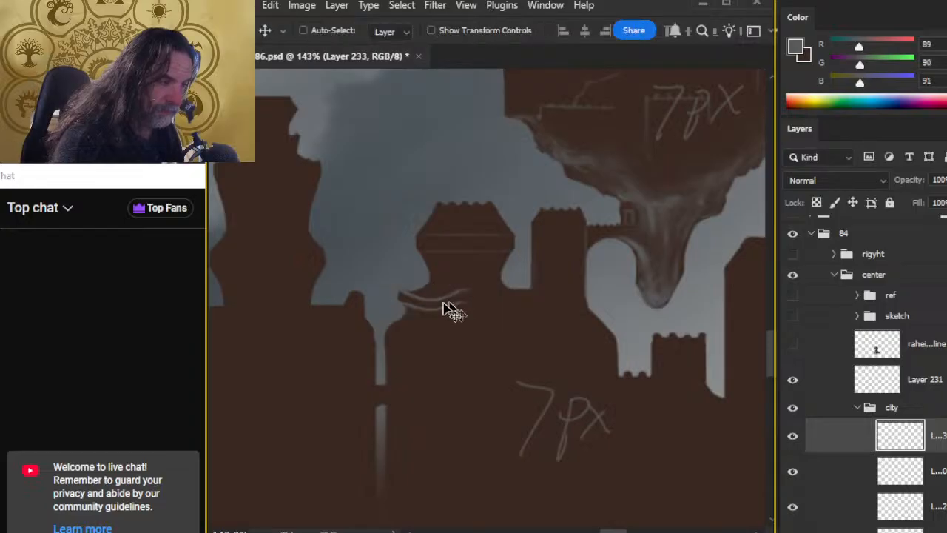
Align the mirrored wavy ledge half with the original, then lasso the original half on Layer 230 and cut it onto a new layer.
left_click_drag(469, 366, 545, 385)
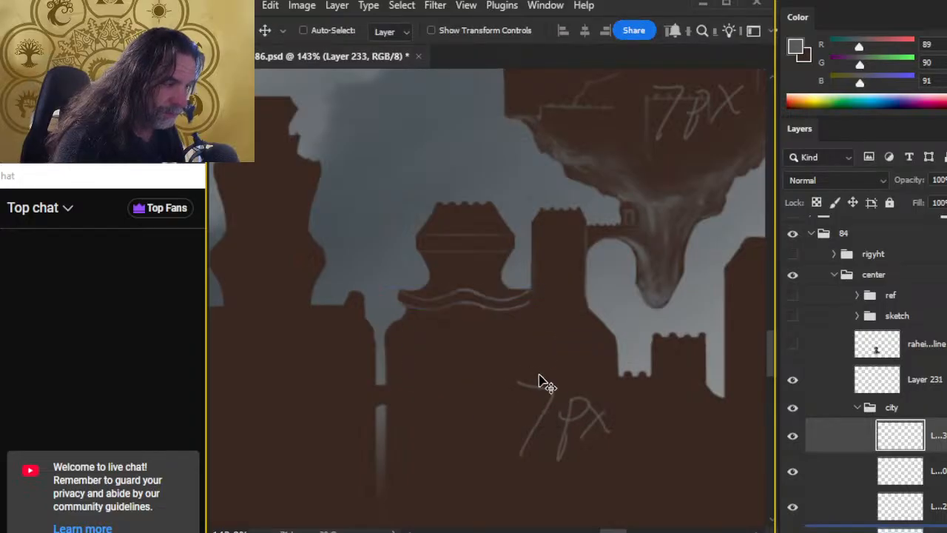
left_click(866, 462)
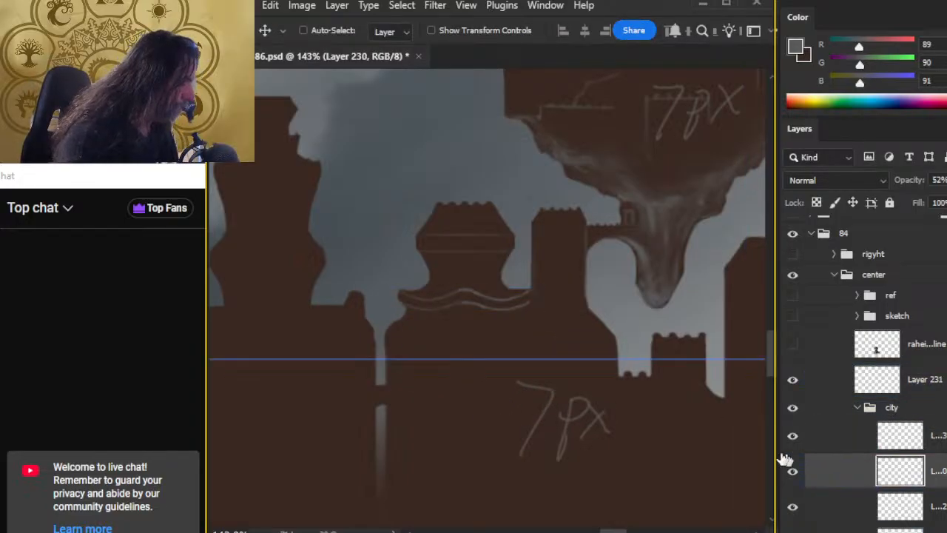
key("l")
left_click_drag(444, 279, 438, 276)
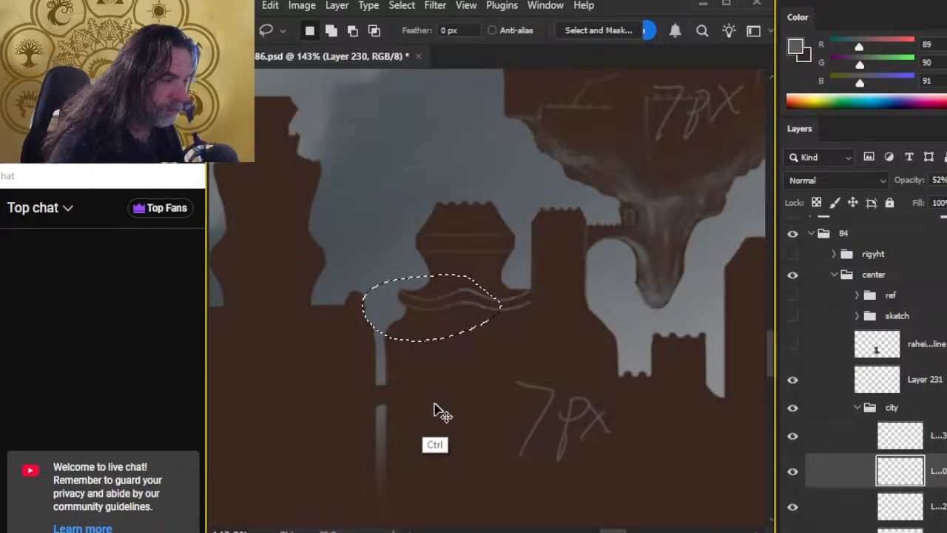
key("ctrl+shift+j")
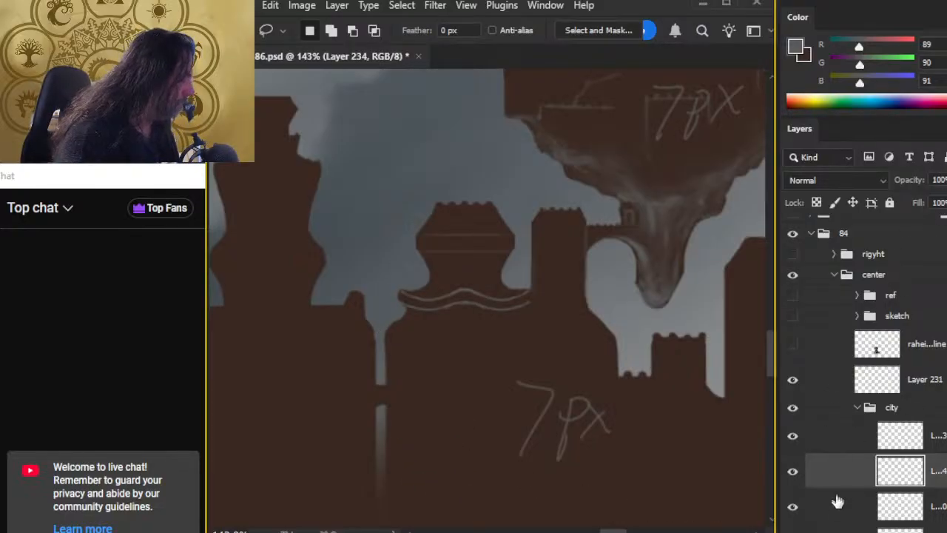
Raise the opacity of the trim-line Layer 230 and merge Layer 233 down into Layer 234.
left_click(829, 511)
left_click_drag(929, 199, 946, 199)
left_click(826, 450)
right_click(823, 451)
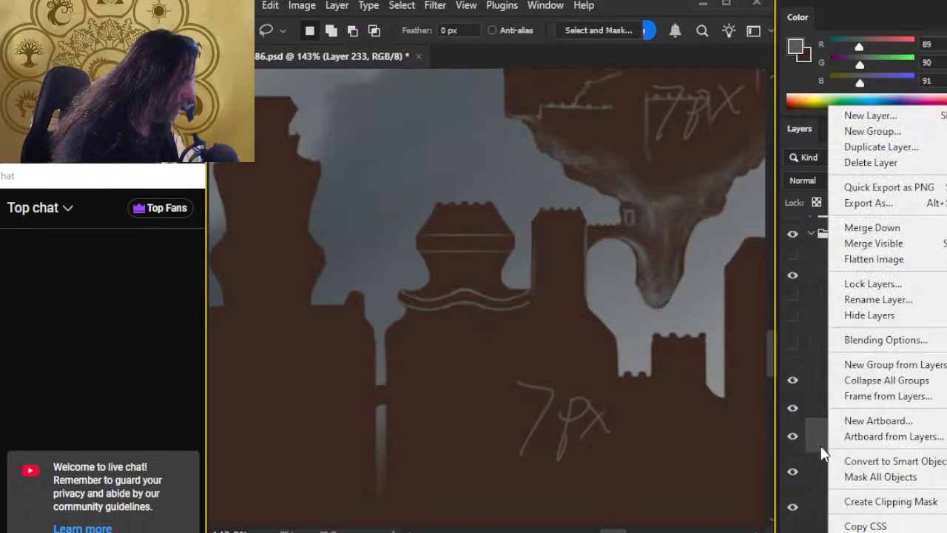
left_click(896, 229)
Free Transform the merged wavy ledge lines, narrowing their width to about 95% at full height.
right_click(509, 305)
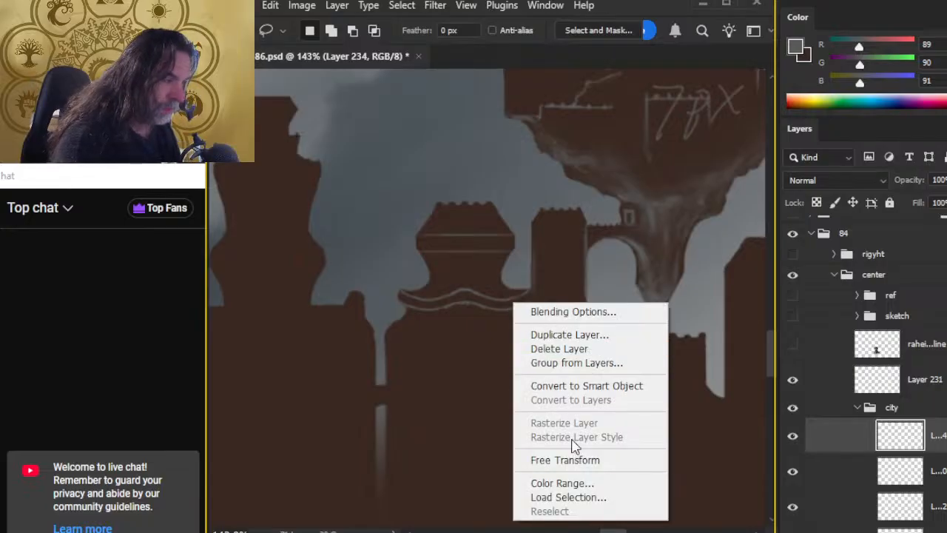
left_click(581, 465)
key("shift")
left_click_drag(542, 300, 535, 301)
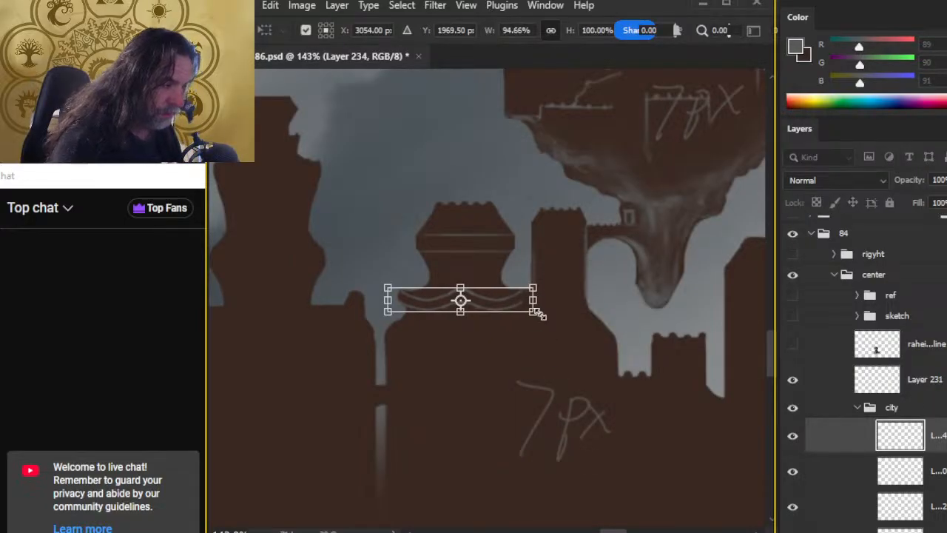
key("Return")
key("v")
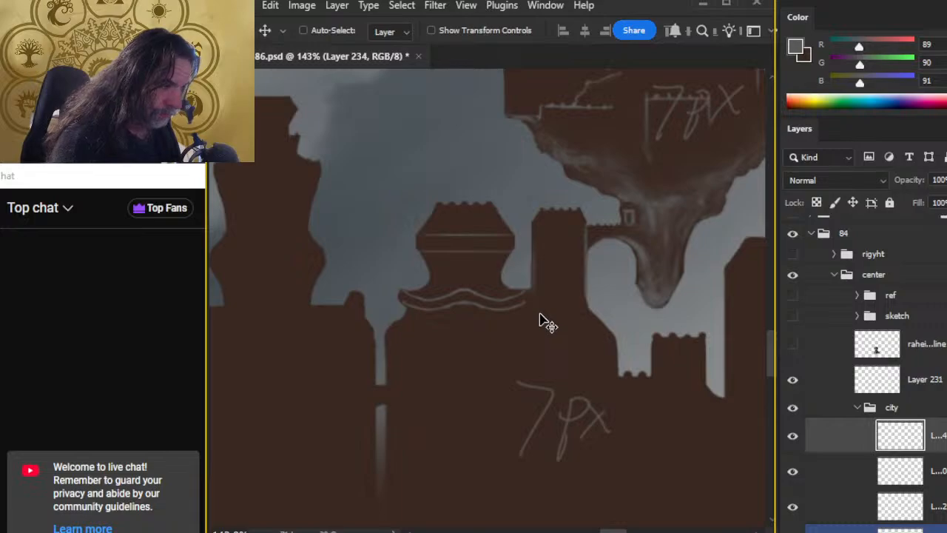
Touch up the ledge lines with the Eraser and Smudge tools and close their tower-side end with the 2 px brush.
key("e")
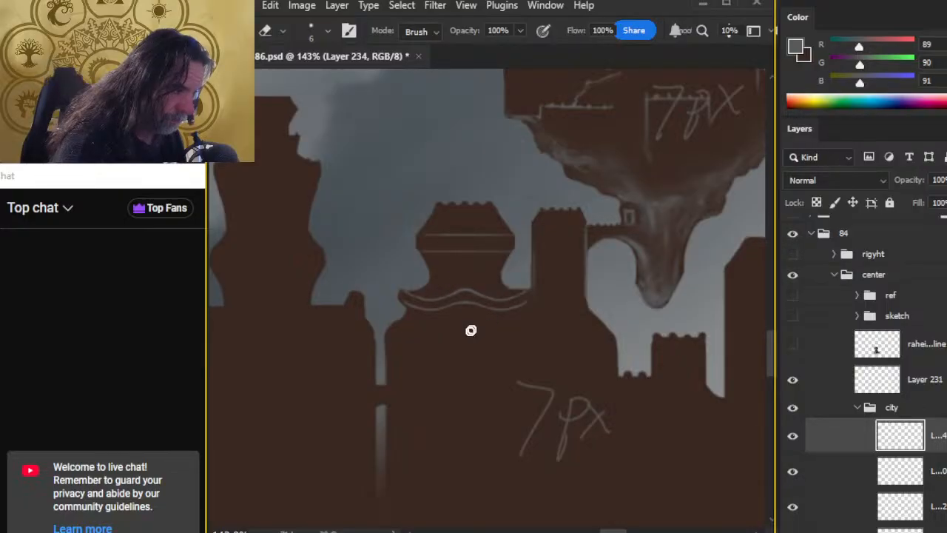
key("b")
key("r")
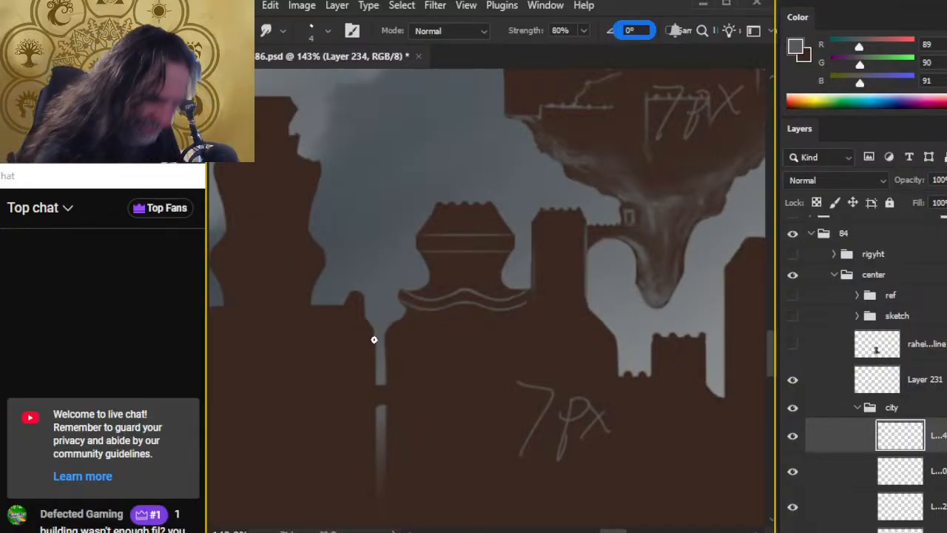
key("b")
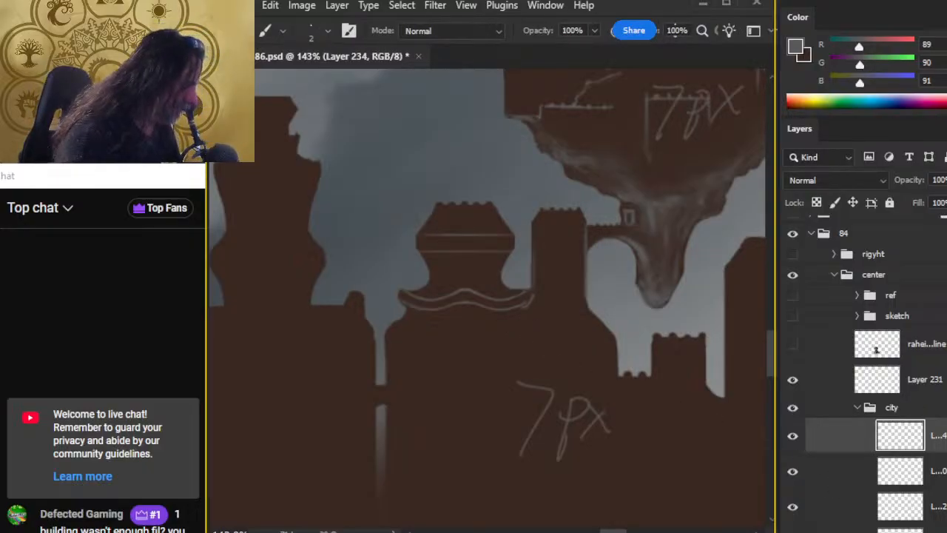
Clean up the silhouette edge on Layer 229 between the ledge and the adjoining tower with a 6 px Eraser.
scroll(841, 370, "down", 5)
left_click(842, 423)
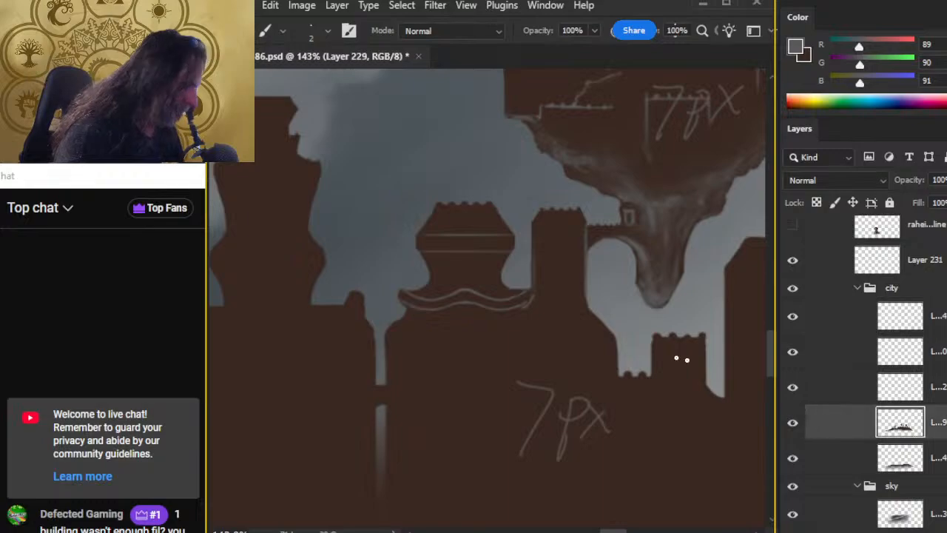
key("e")
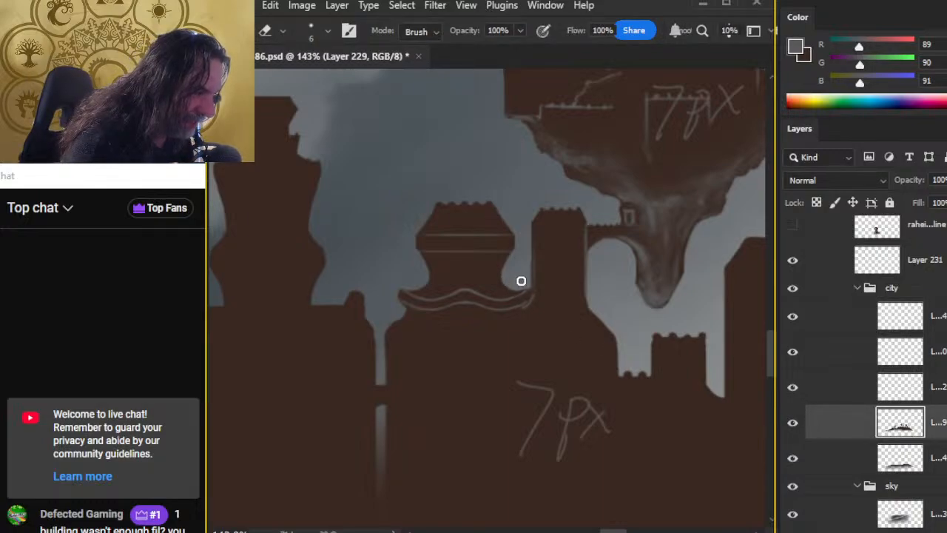
Hide Layer 231 with the handwritten 7px notes and check the skyline across the whole spread.
left_click_drag(606, 276, 525, 356)
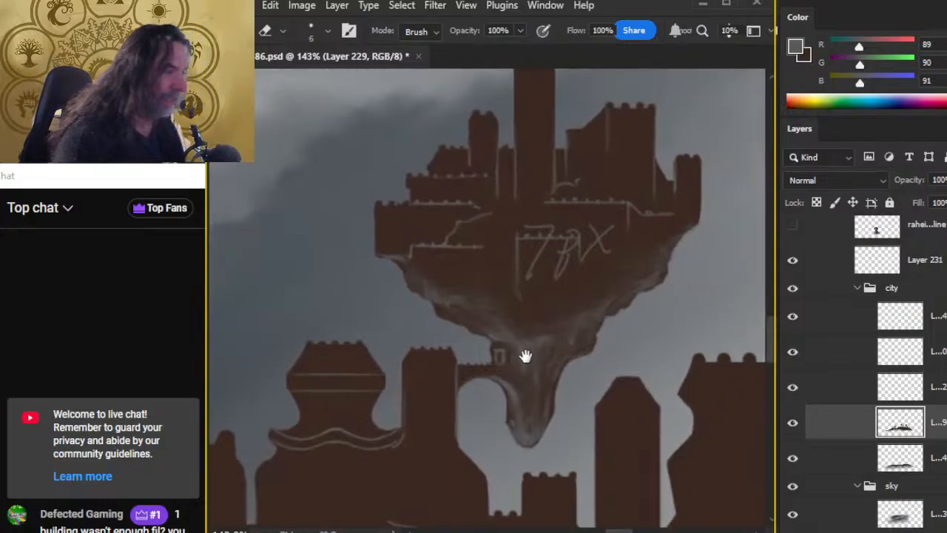
left_click(811, 271)
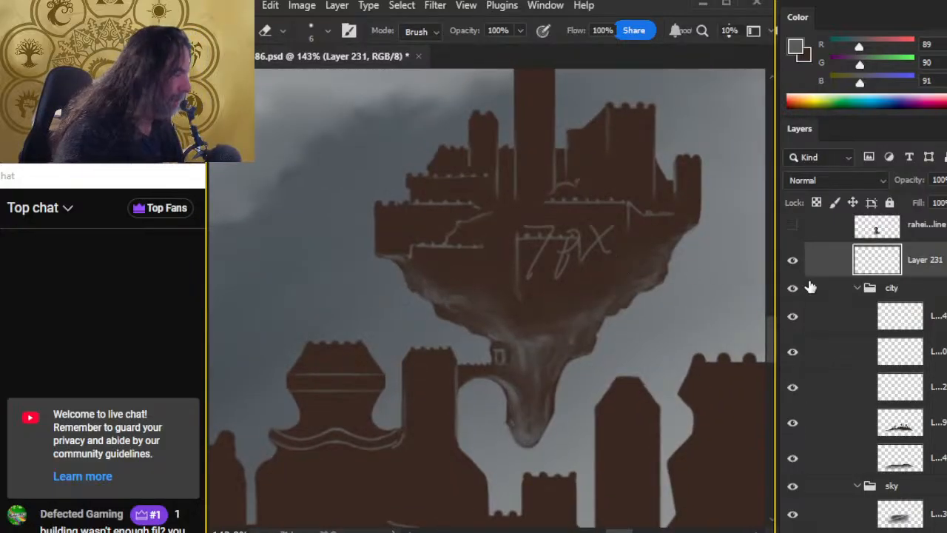
left_click(792, 260)
key("z")
left_click_drag(600, 274, 569, 269)
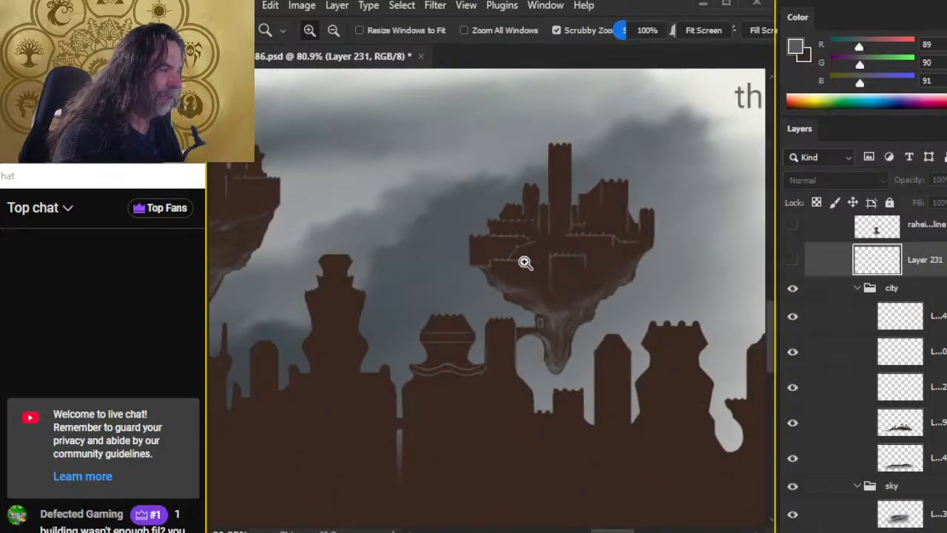
left_click_drag(640, 351, 550, 344)
left_click_drag(654, 395, 630, 422)
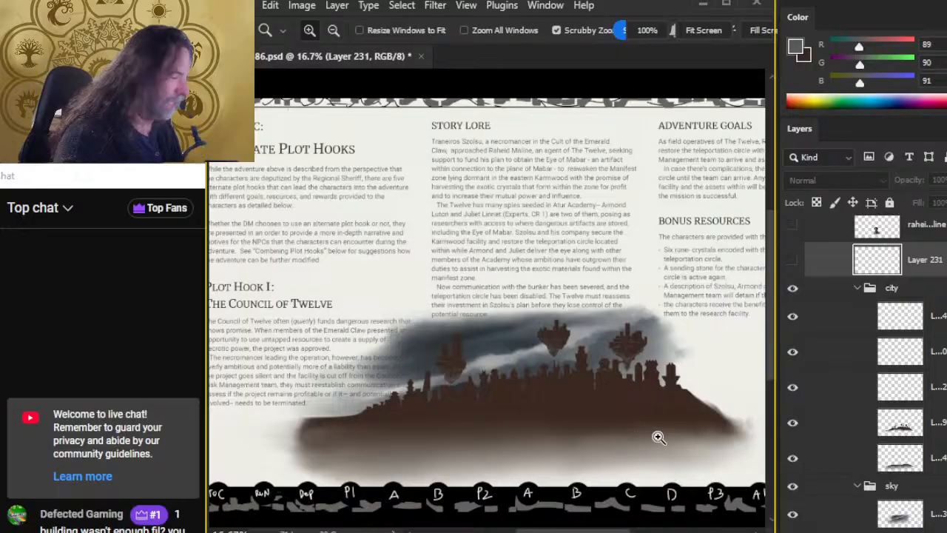
Show the character portrait layer in front of the city and inspect the skyline beside it.
left_click(792, 224)
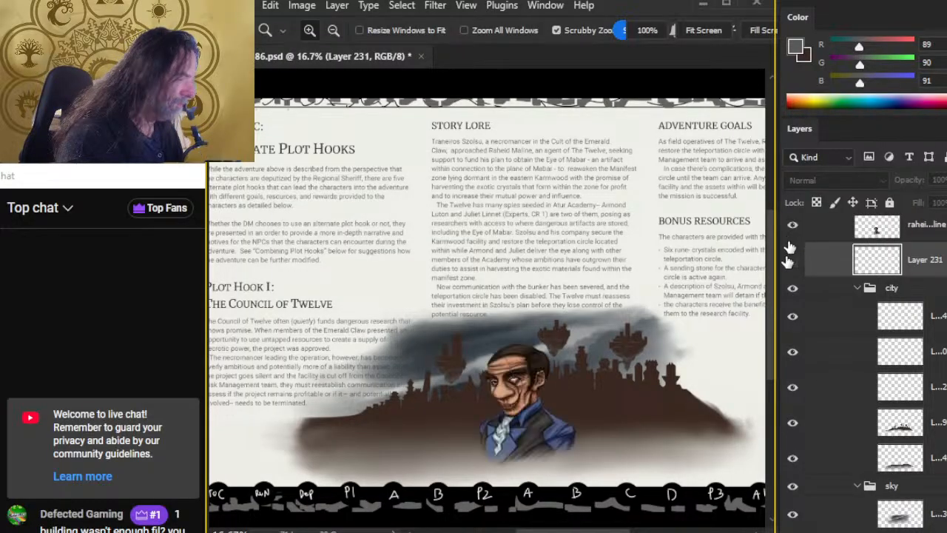
left_click_drag(546, 415, 609, 329)
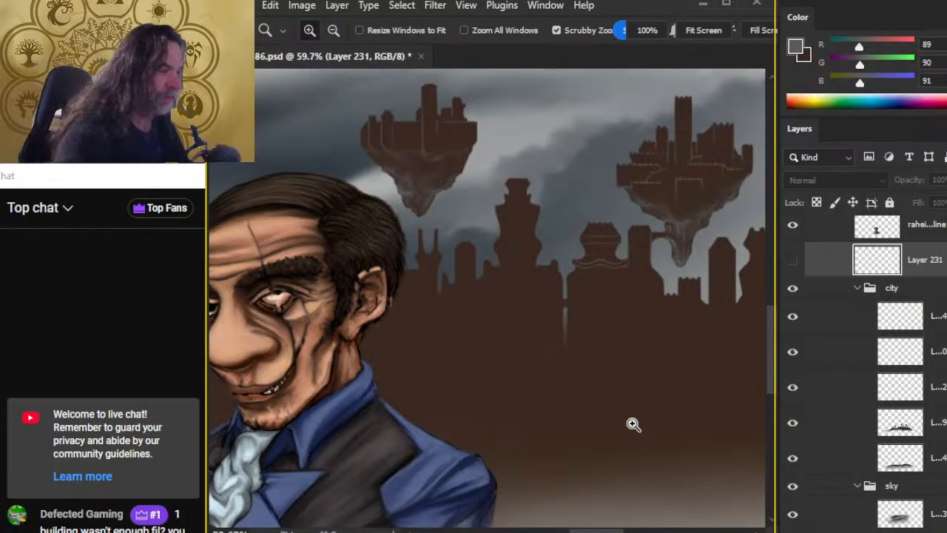
left_click_drag(585, 304, 640, 304)
left_click(639, 304)
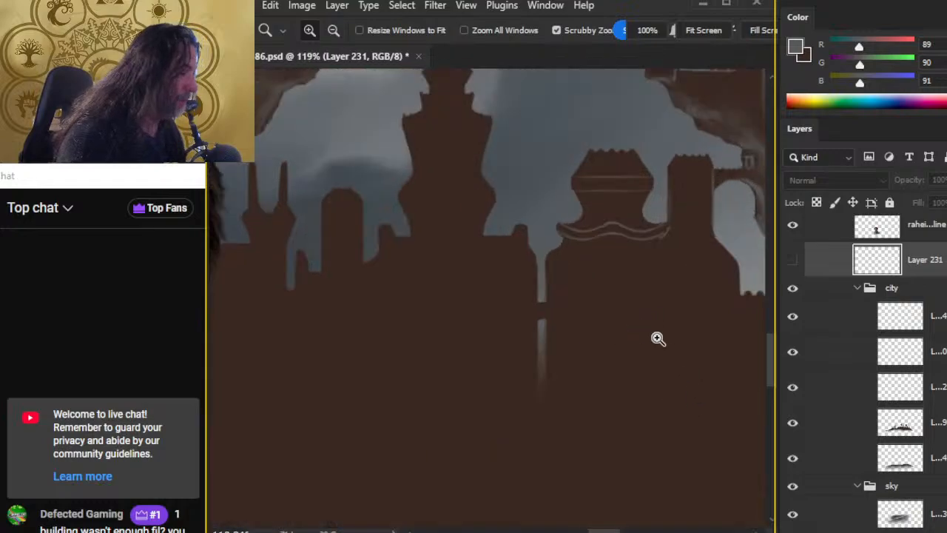
Rework the tower-side end of the ledge lines on Layer 234, alternating the 6 px Eraser and 2 px brush.
key("e")
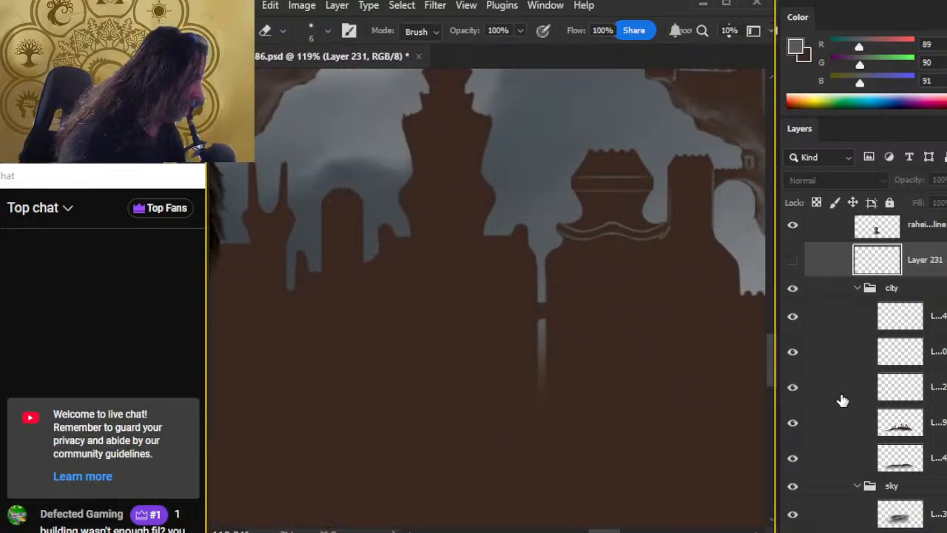
left_click(792, 317)
left_click(793, 318)
left_click(839, 330)
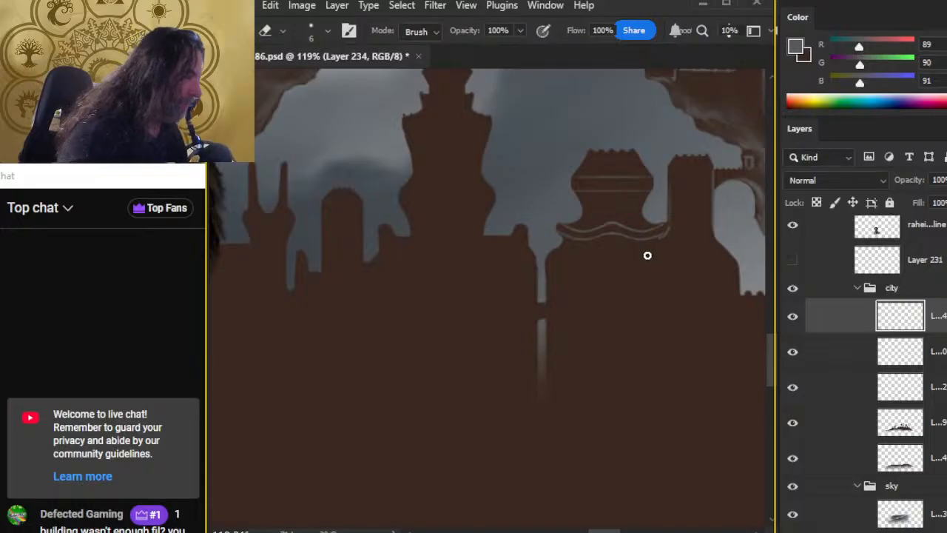
key("b")
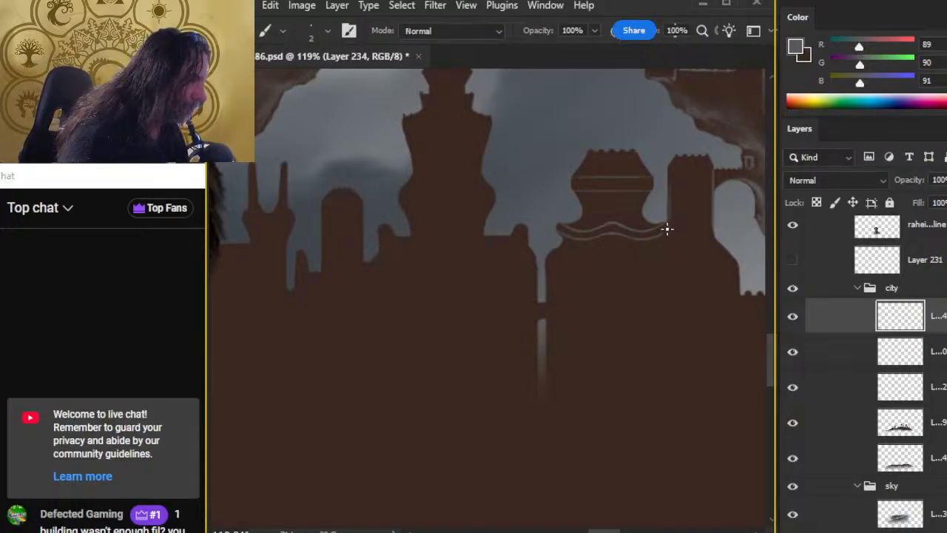
key("e")
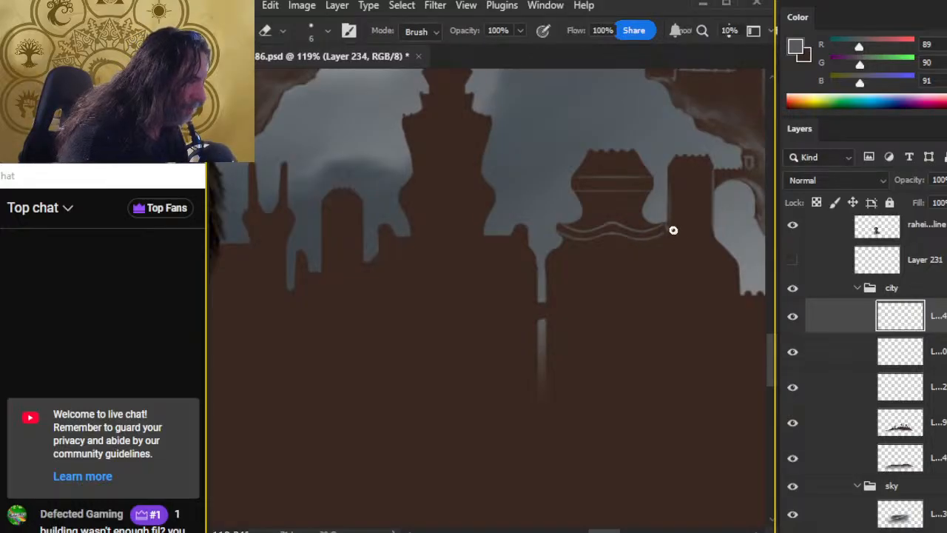
key("b")
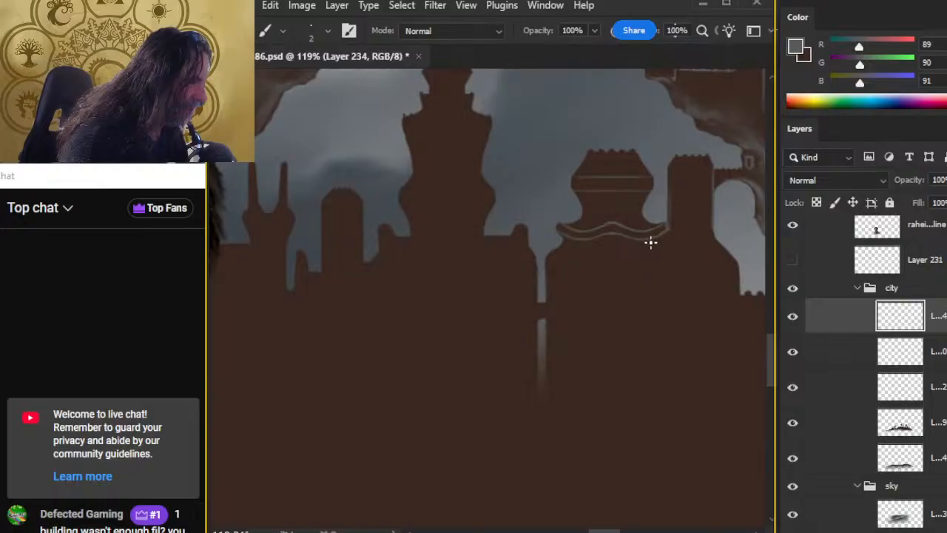
Trim the wavy ledge lines, reducing the Eraser to 4 px.
key("e")
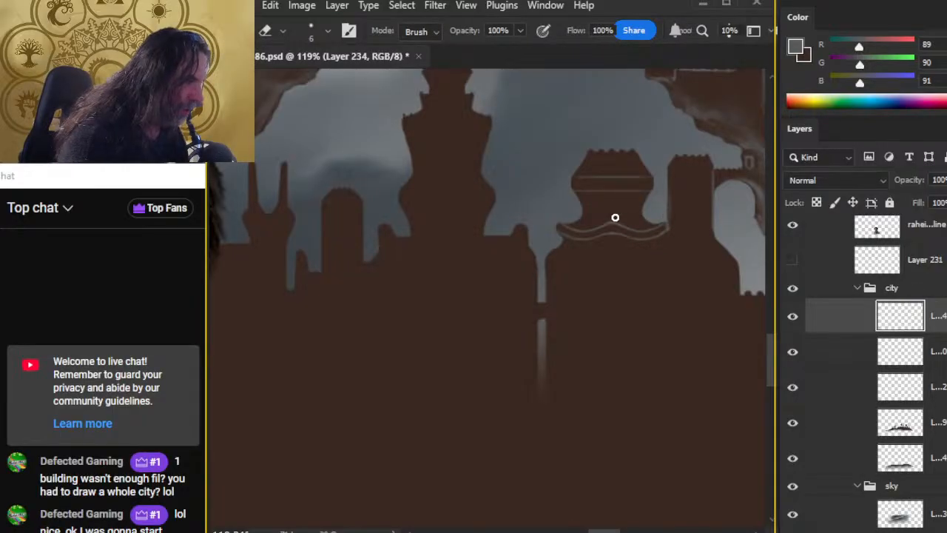
key("bracketleft")
key("bracketleft")
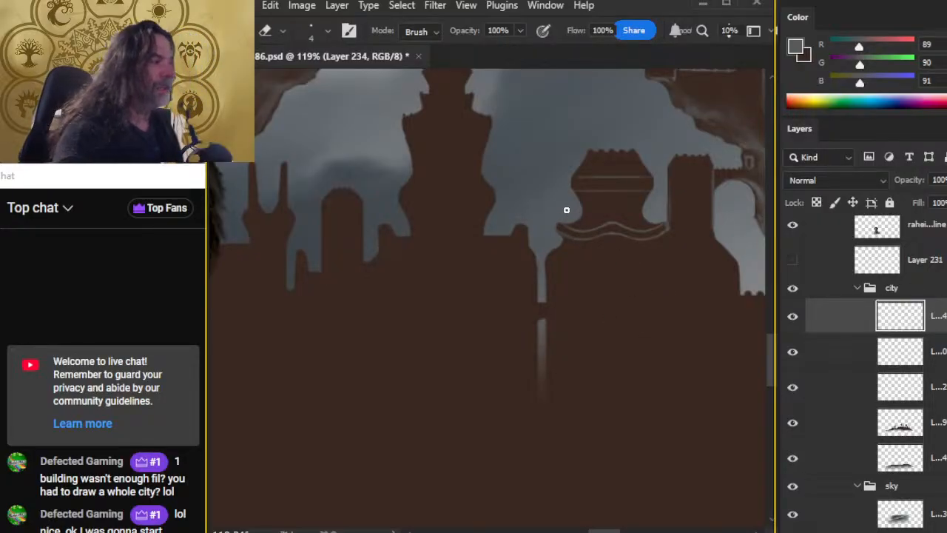
Paint a 1 px line rising from the outer end of the ledge onto the tower base, refining it with the Eraser.
key("z")
left_click_drag(596, 225, 651, 228)
key("b")
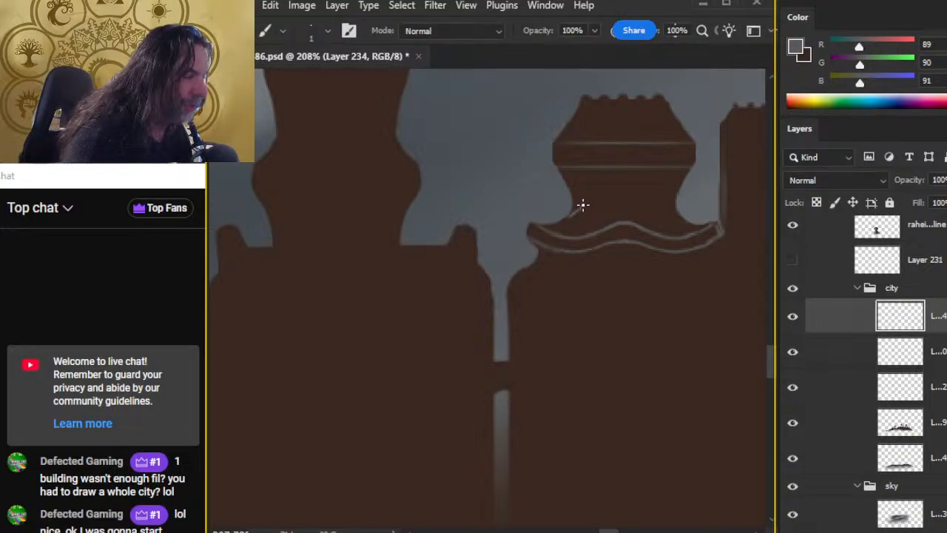
key("e")
left_click_drag(586, 211, 570, 220)
key("b")
key("e")
key("b")
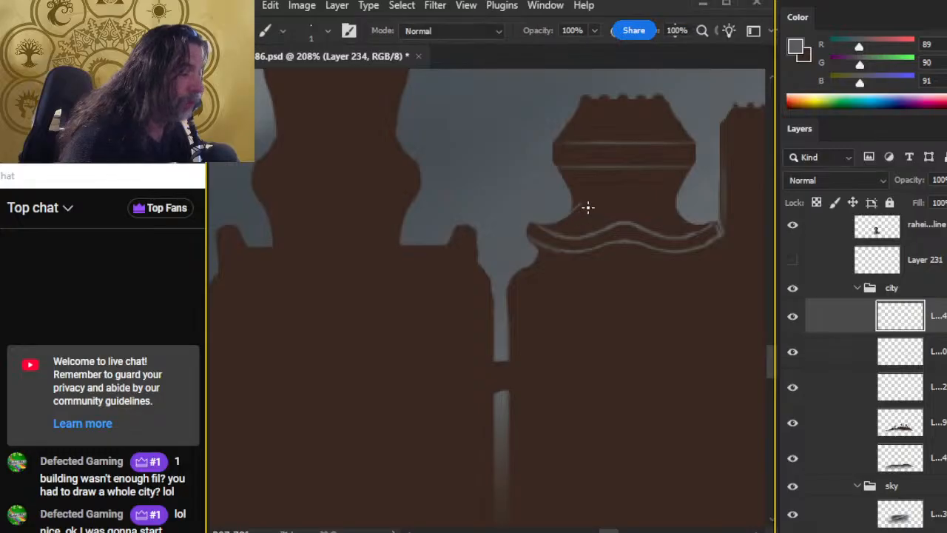
Continue the 1 px line down from its first peak and across the tower base into a matching second peak.
left_click_drag(598, 212, 607, 215)
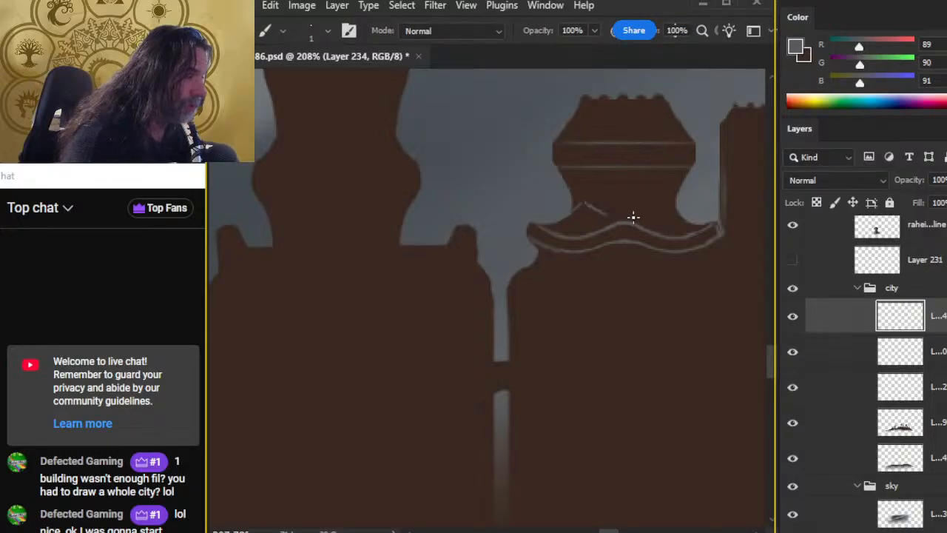
key("e")
key("b")
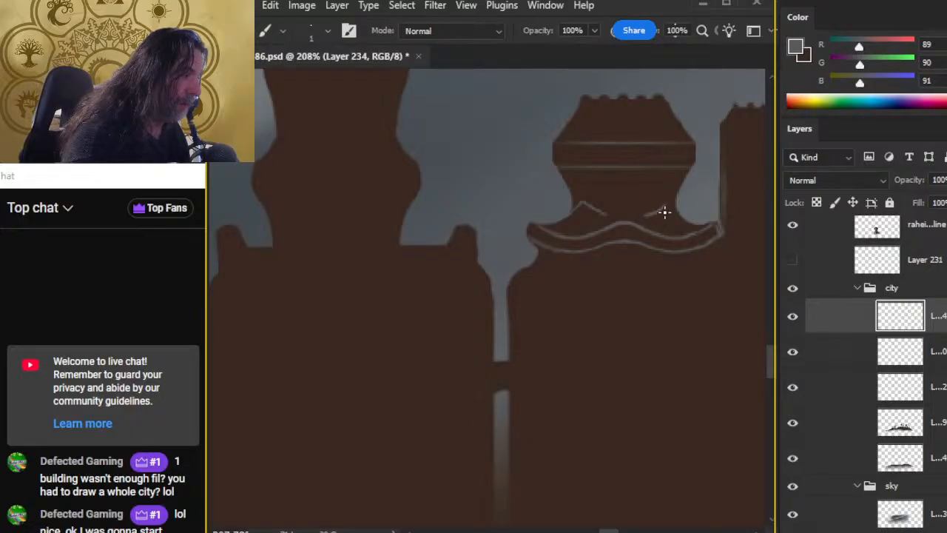
left_click_drag(667, 212, 676, 220)
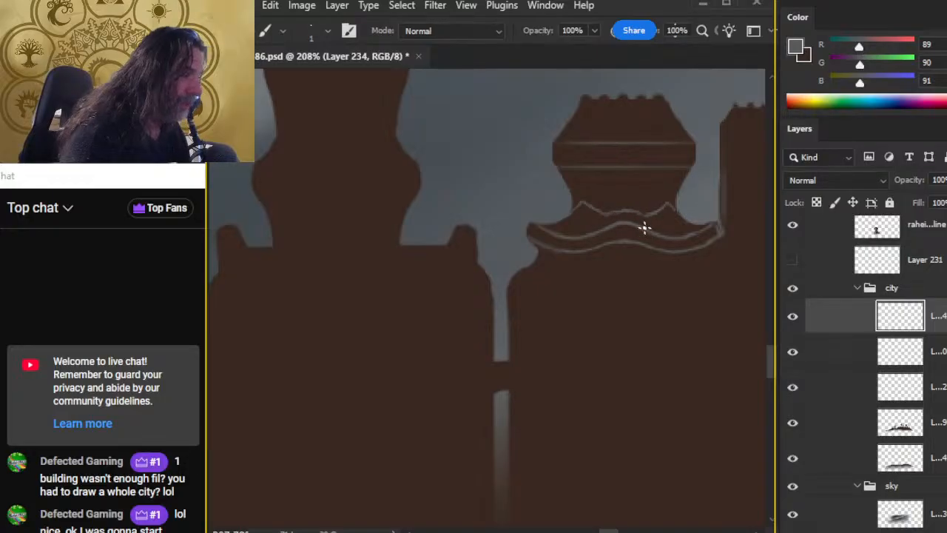
Thin the curve between the two peaks with a 3 px Eraser and touch it up with the 1 px brush.
key("e")
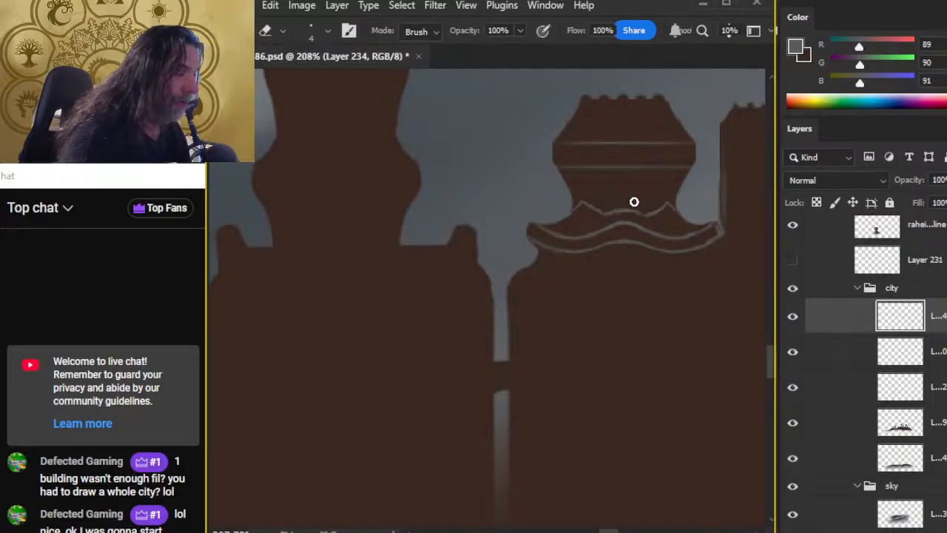
key("bracketleft")
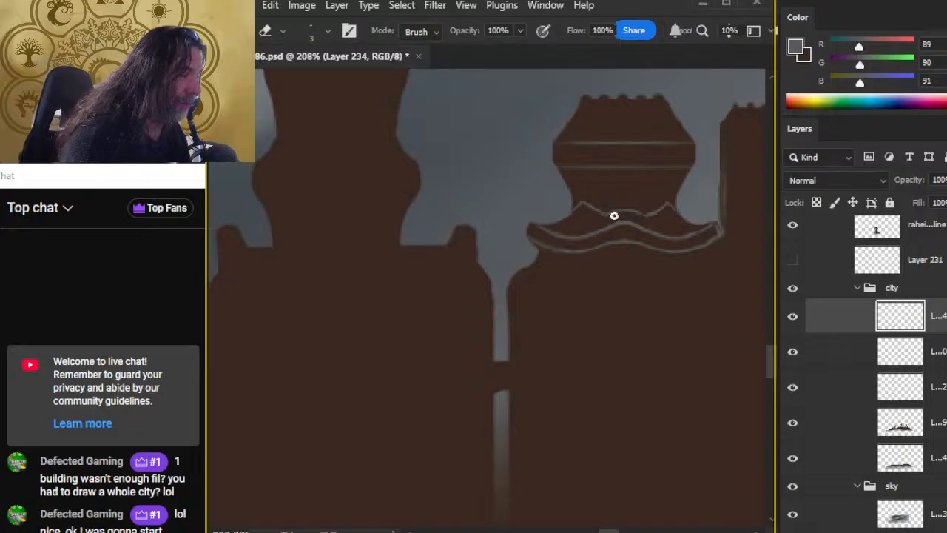
key("b")
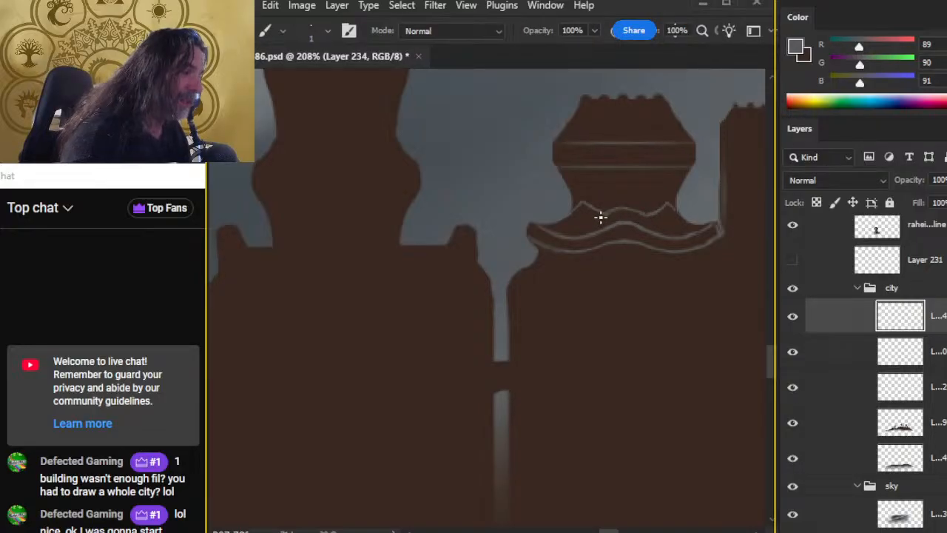
Paint curved 1 px lines from both ornament peaks down to the wavy ledge, cleaning them up with the 3 px Eraser.
left_click_drag(582, 208, 565, 237)
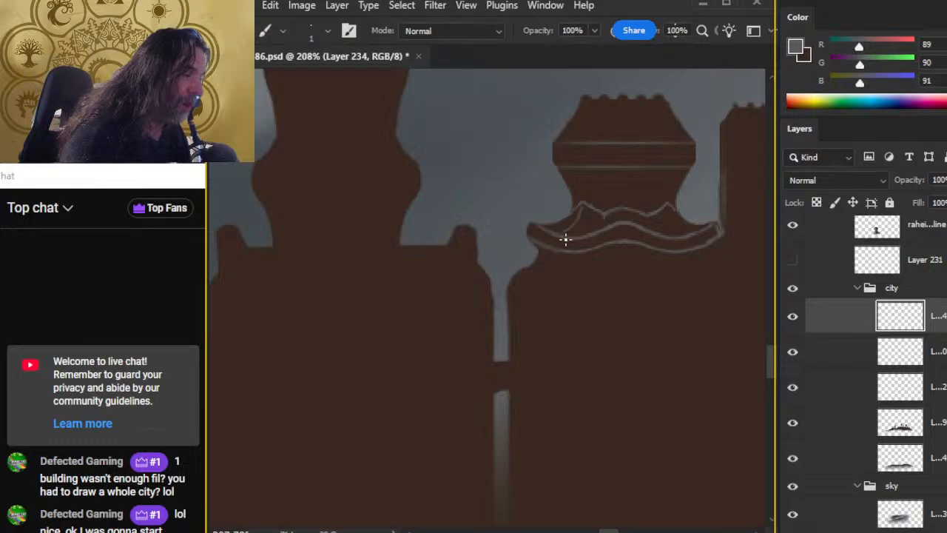
left_click_drag(668, 213, 686, 229)
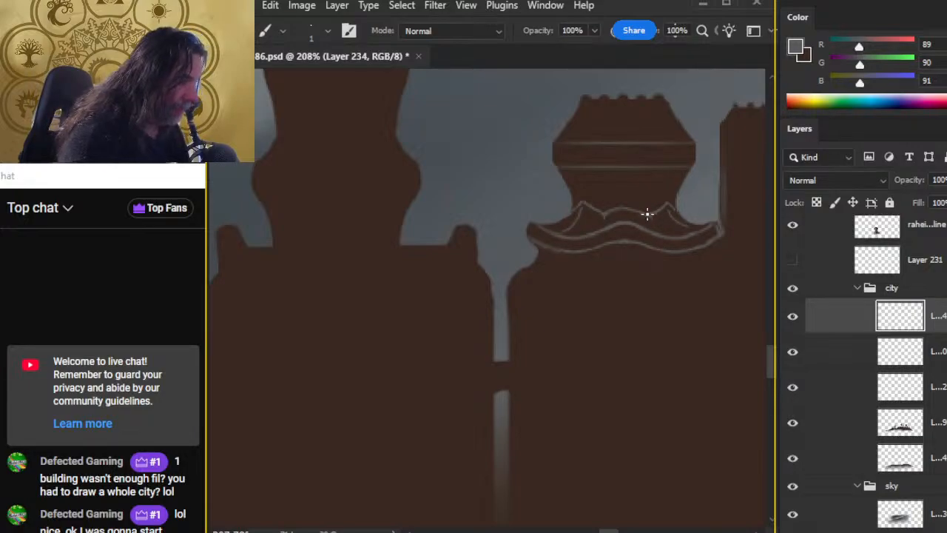
key("e")
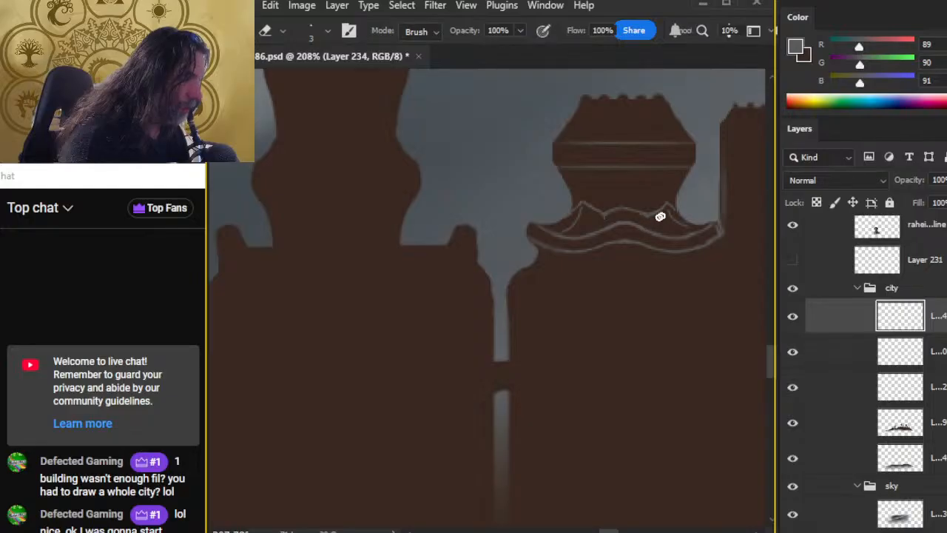
key("b")
key("e")
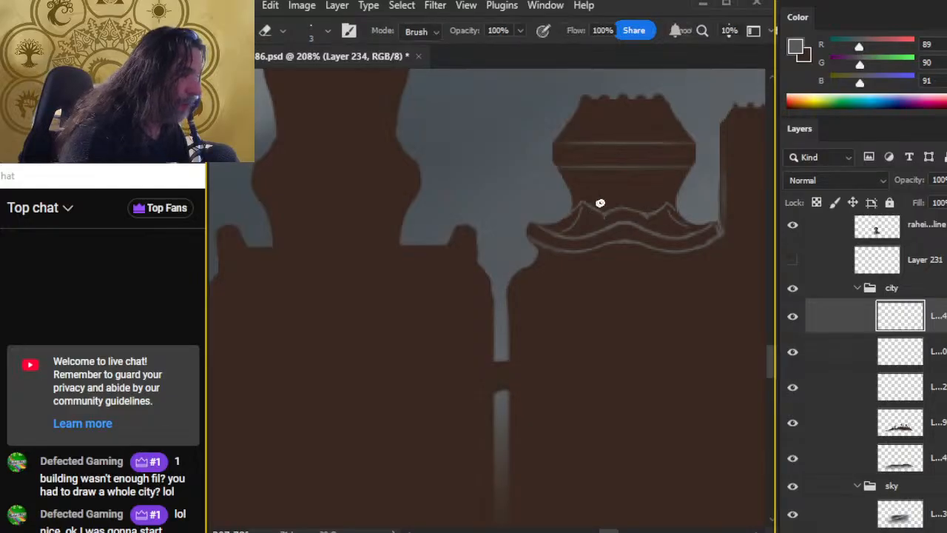
key("b")
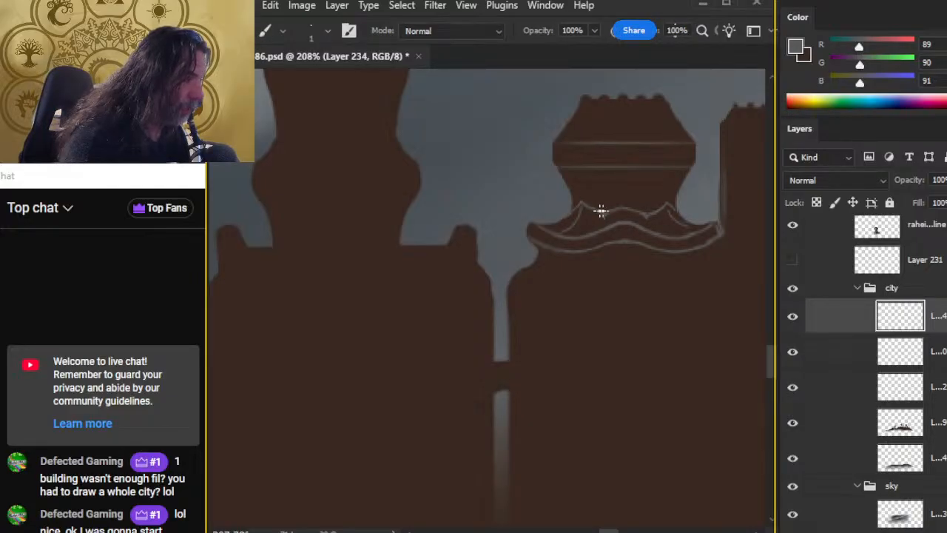
key("e")
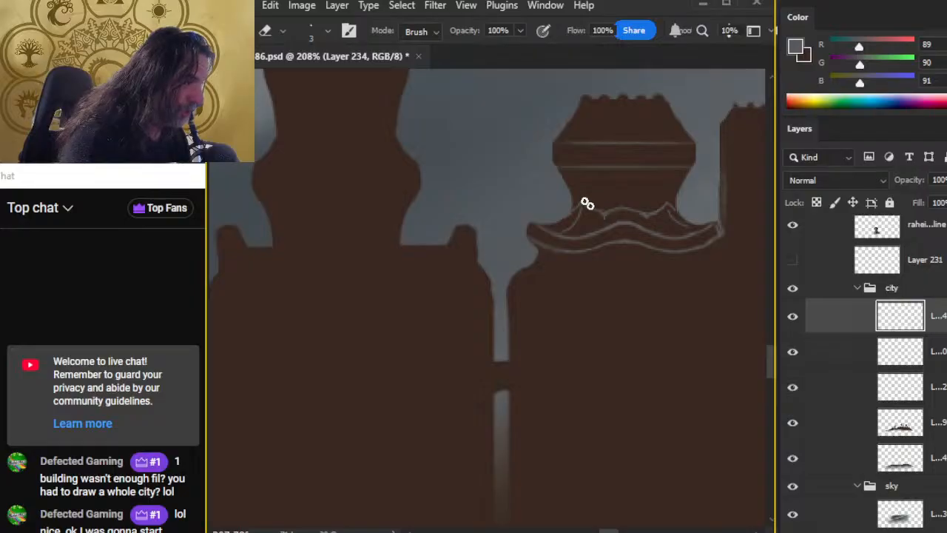
Add short 1 px inner lines beneath both ornament peaks and tidy them with the Eraser.
key("b")
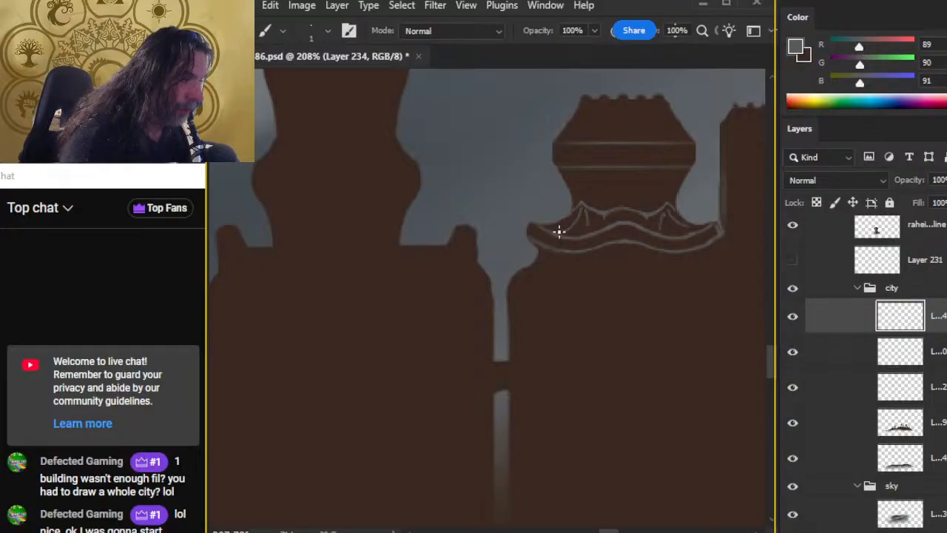
key("e")
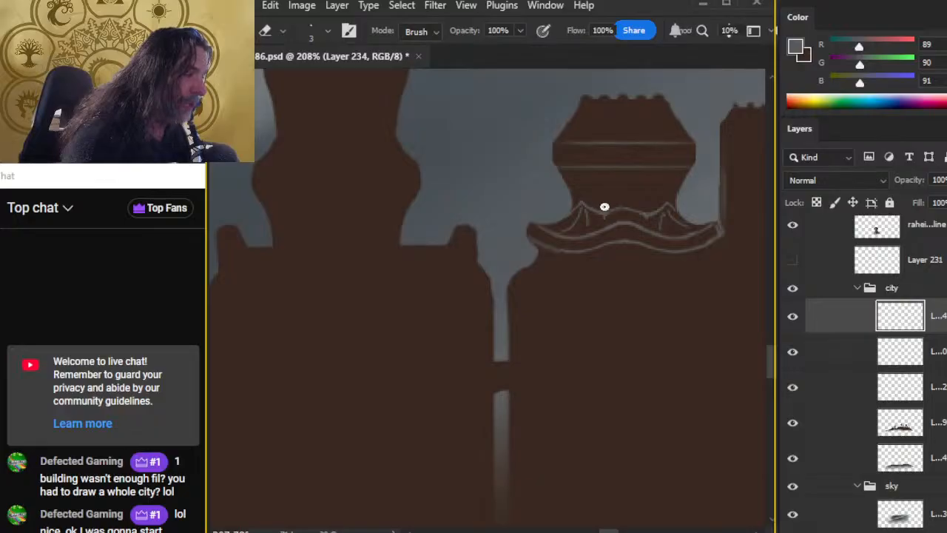
key("b")
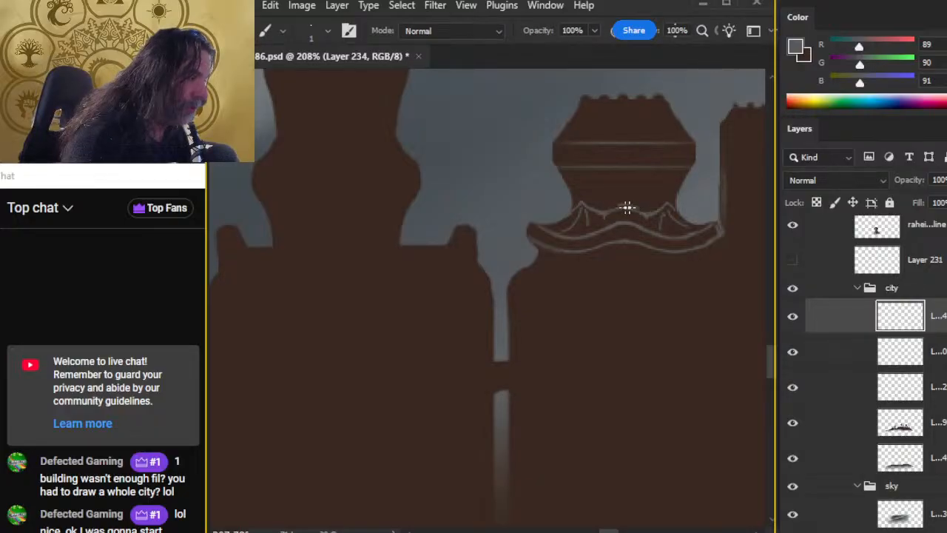
Refine the peaked ornament and the curve between its peaks, alternating the 1 px brush with the 3 px Eraser.
key("e")
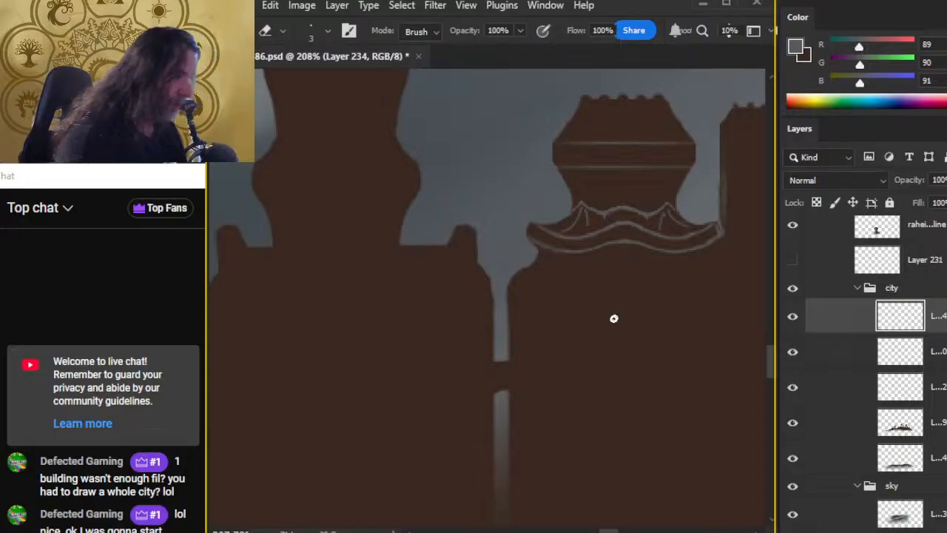
key("b")
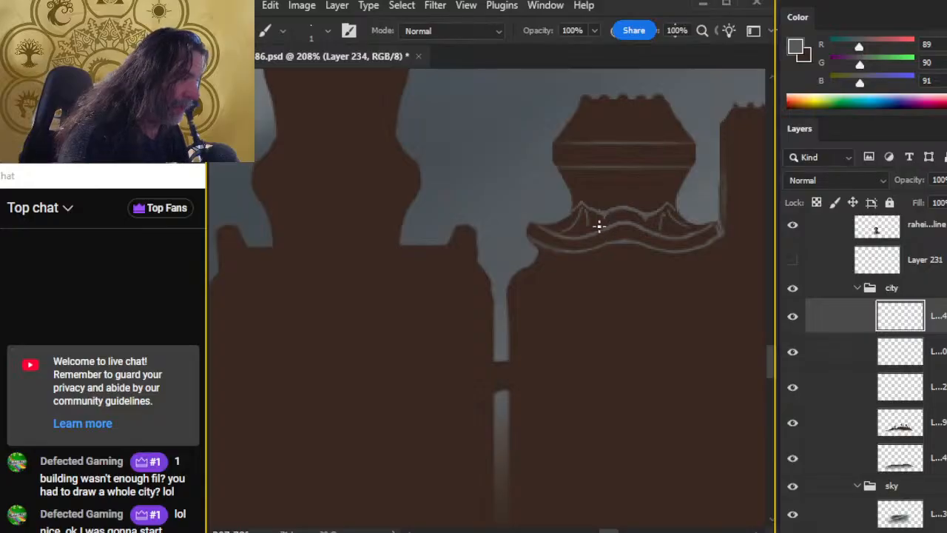
key("e")
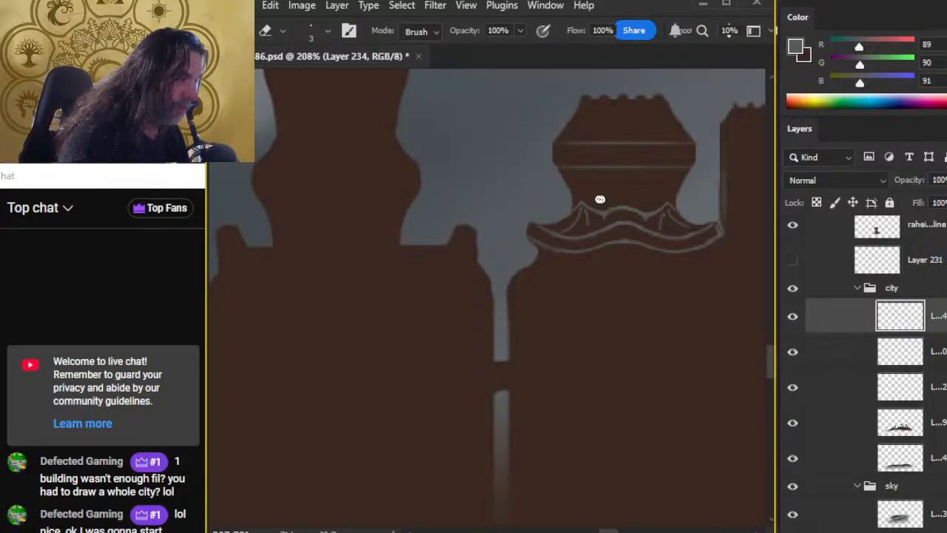
key("b")
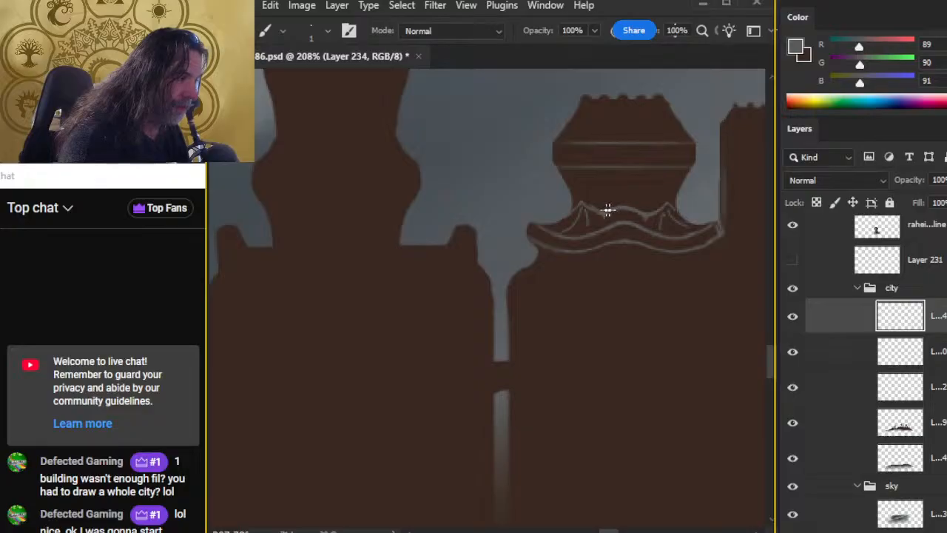
key("e")
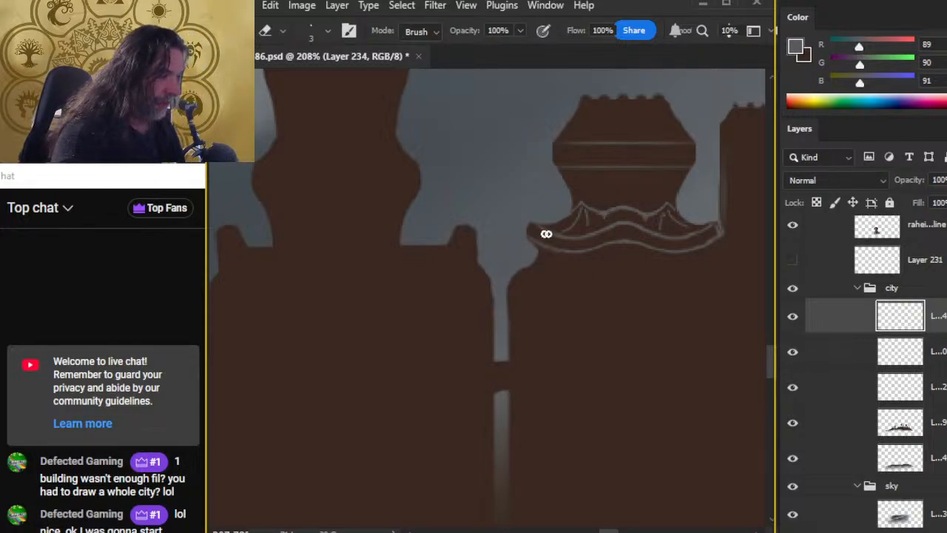
key("b")
key("e")
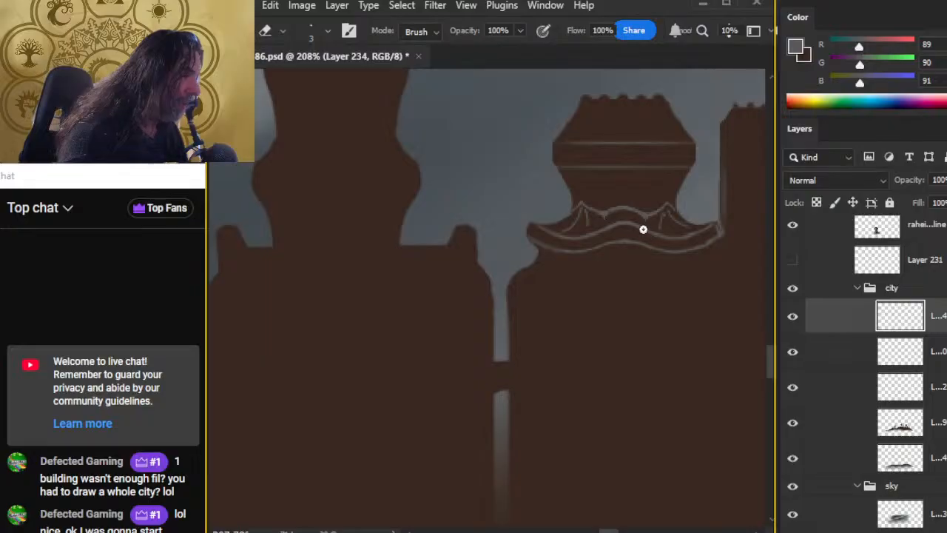
key("b")
key("e")
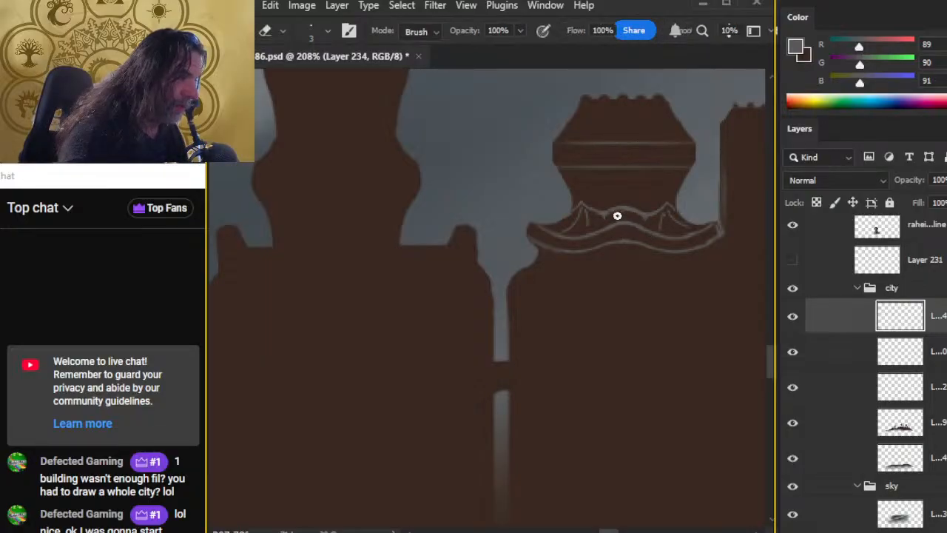
key("b")
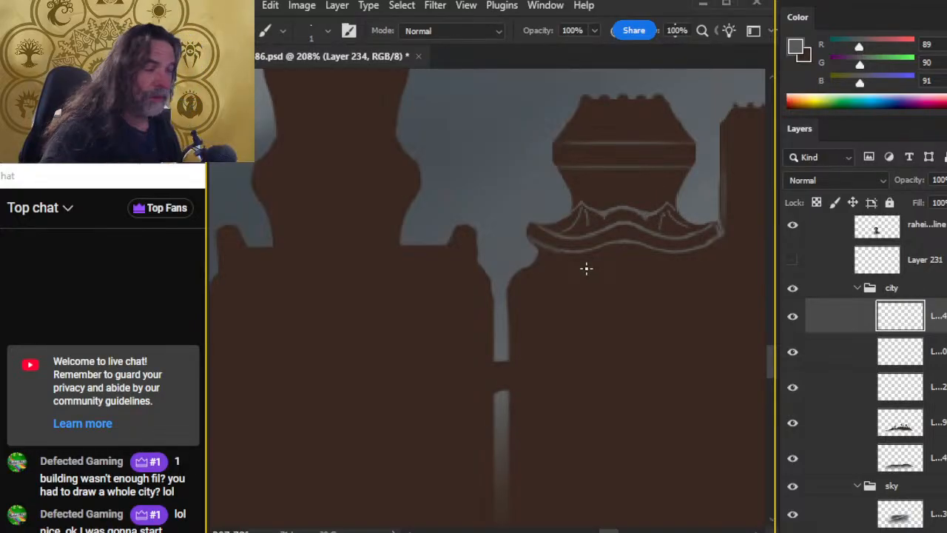
key("e")
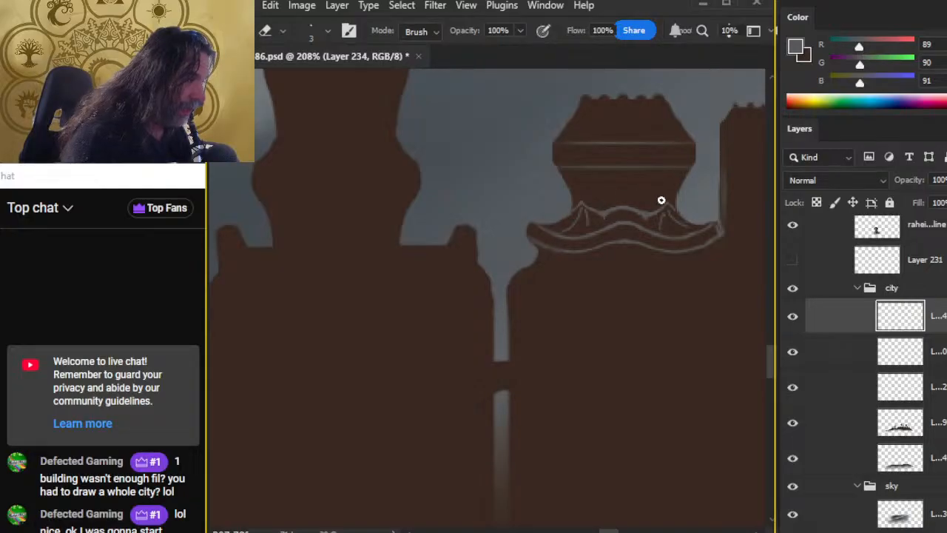
Paint a straight horizontal 1 px line across the building below the wavy ledge, starting at the silhouette's edge.
key("z")
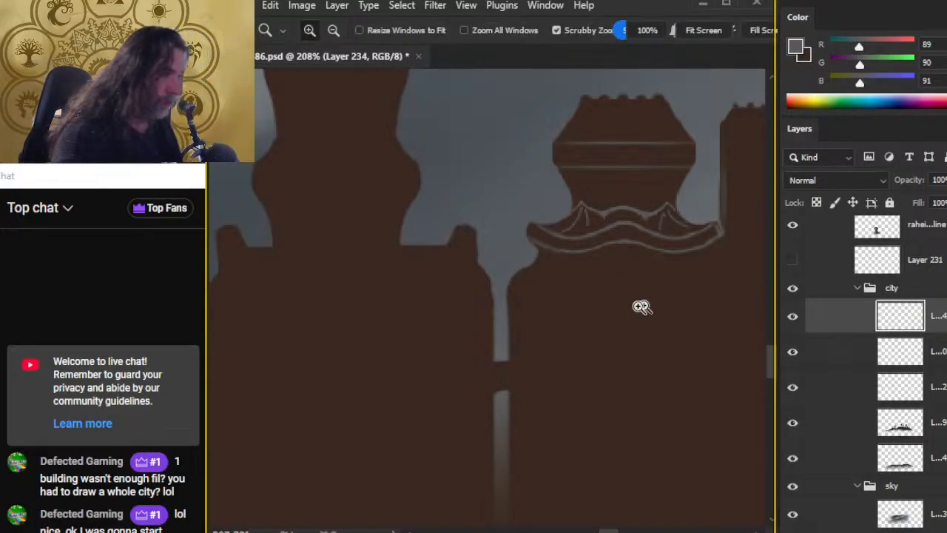
left_click_drag(638, 304, 595, 378)
left_click_drag(589, 340, 434, 238)
left_click_drag(482, 210, 507, 226)
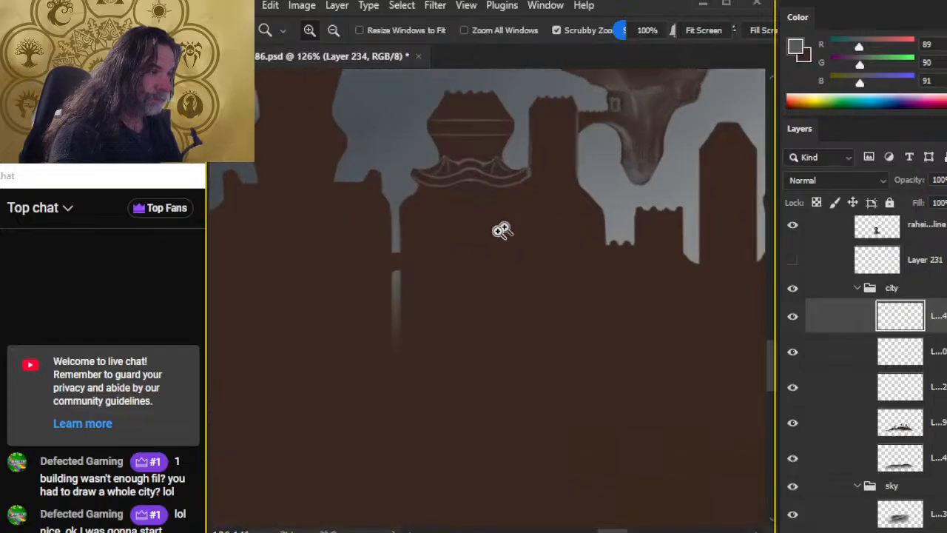
left_click_drag(425, 203, 421, 214)
key("b")
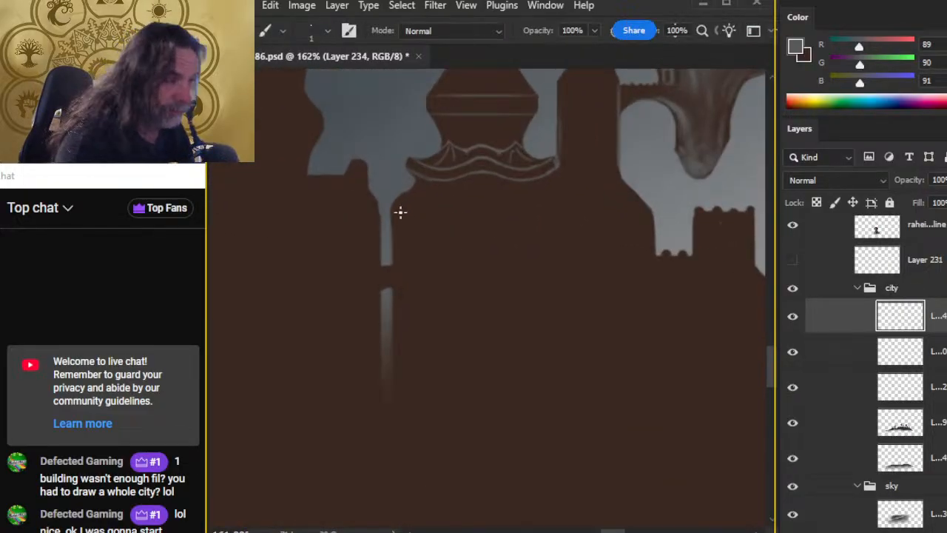
left_click(395, 208)
left_click(585, 209, "shift")
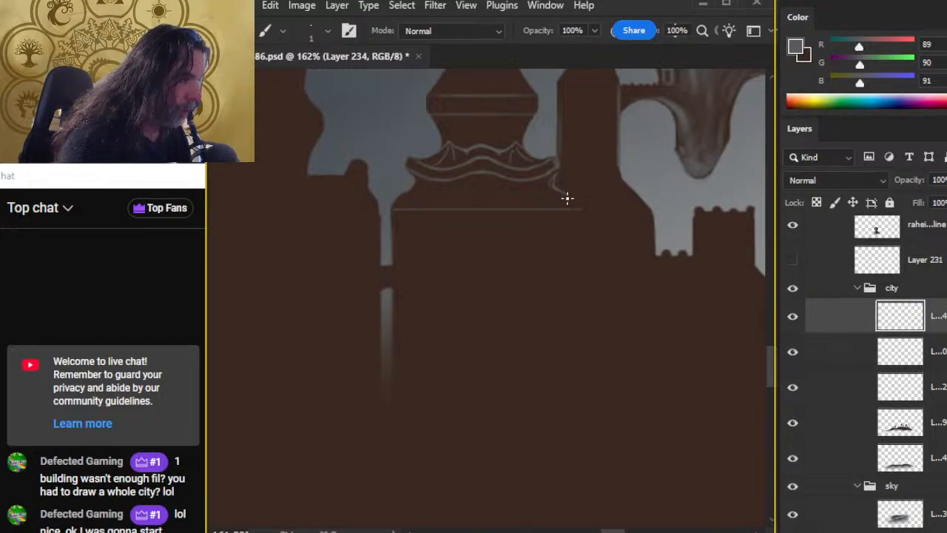
Connect the ledge's inner end to the horizontal line with a curved 1 px line, refining it with the 3 px Eraser.
key("e")
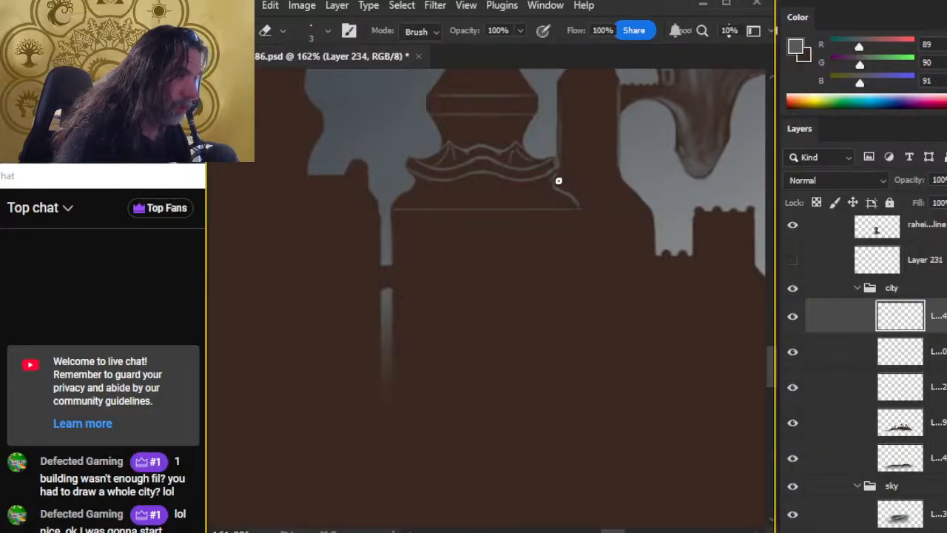
key("b")
key("e")
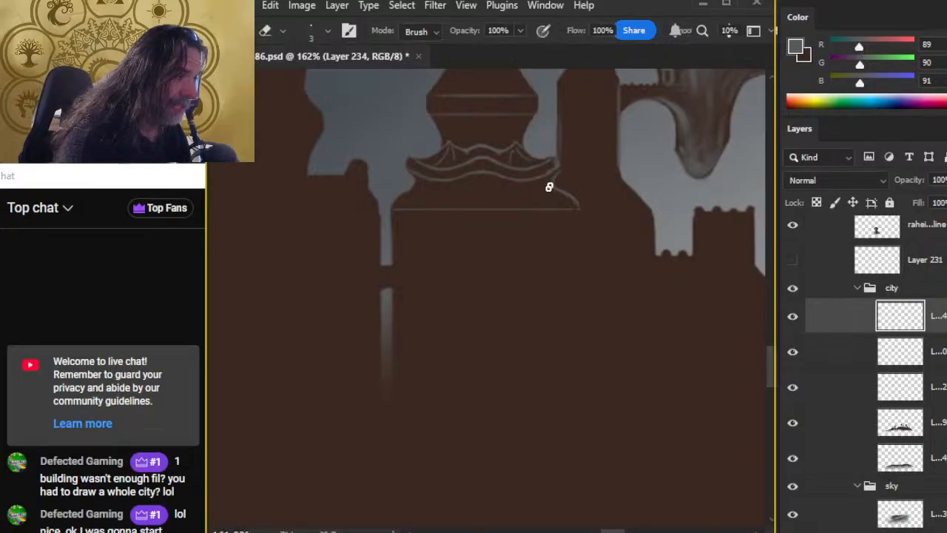
key("b")
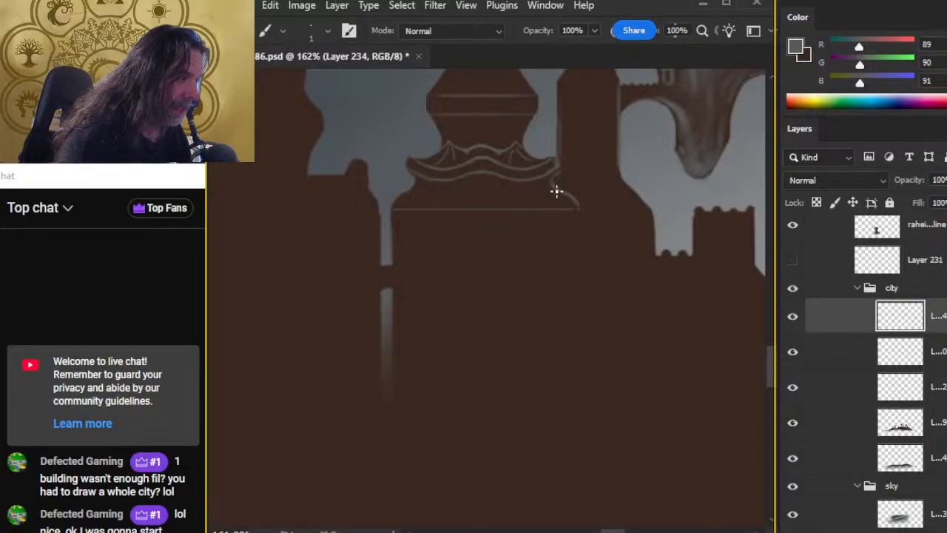
key("e")
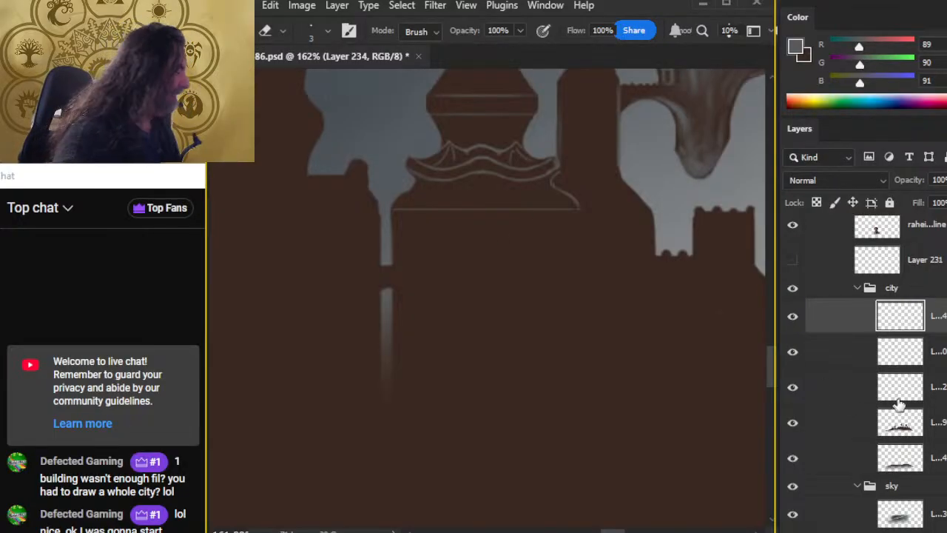
Reshape the silhouette edge beneath the ledge on Layer 229 with the 3 px Eraser and the 4 px Smudge tool at 80% strength.
left_click(818, 435)
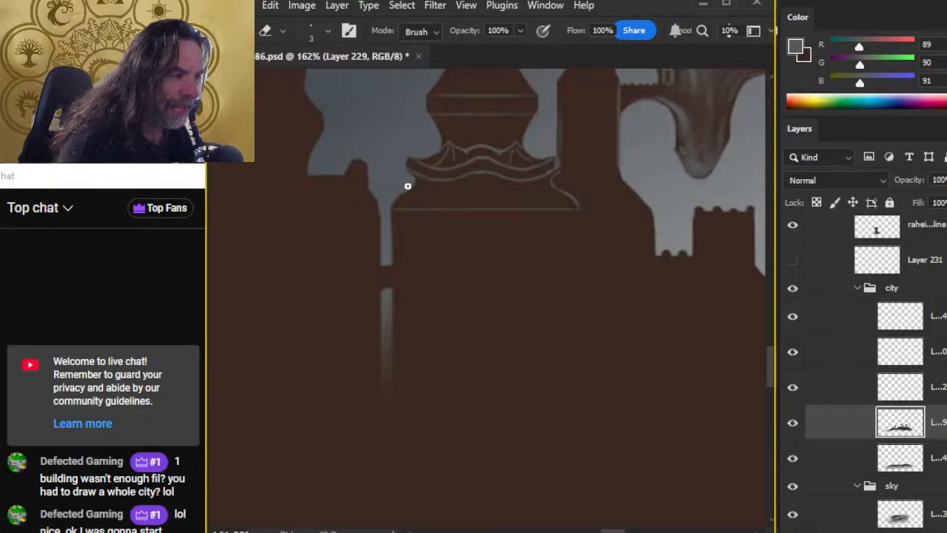
key("r")
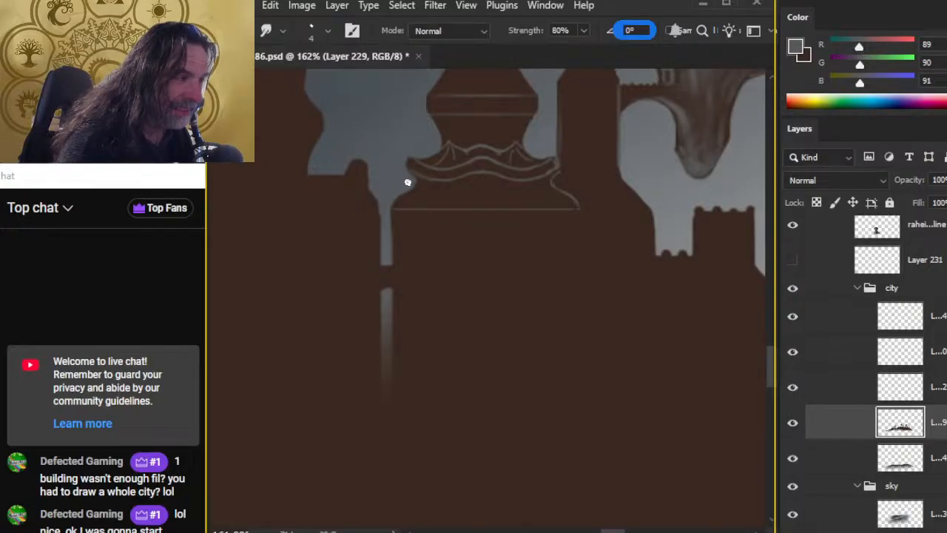
key("e")
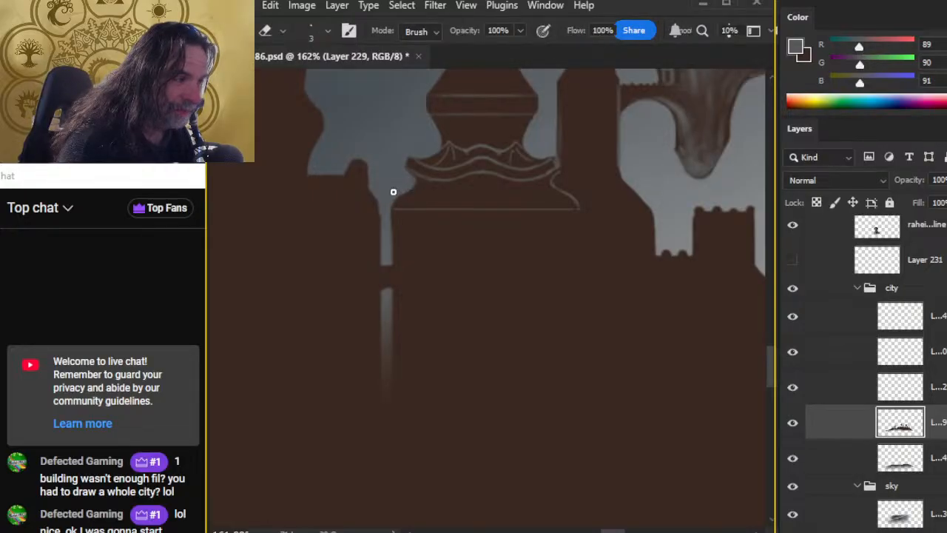
Paint a vertical 1 px line on Layer 234 down from the horizontal line's inner end, cleaning it up and smudging its lower end.
key("z")
left_click_drag(594, 297, 510, 311)
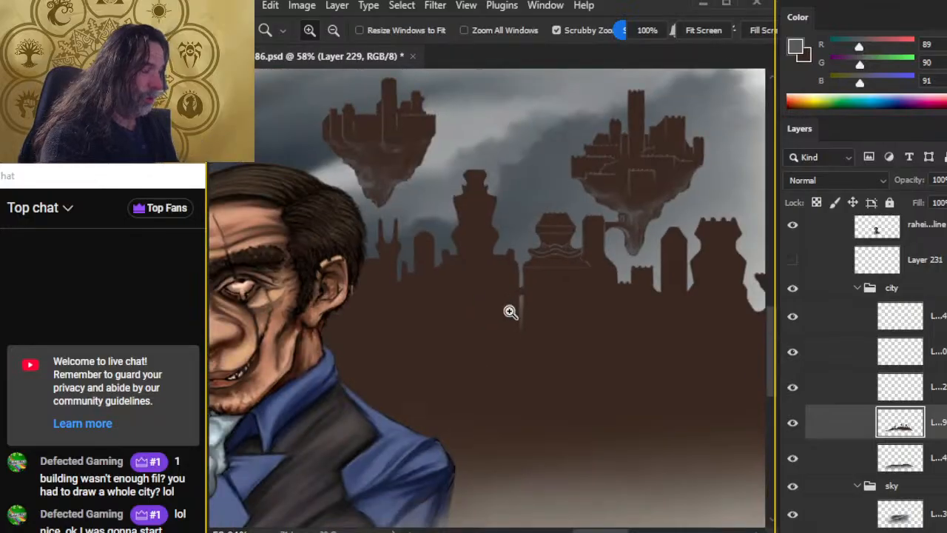
left_click_drag(687, 349, 556, 254)
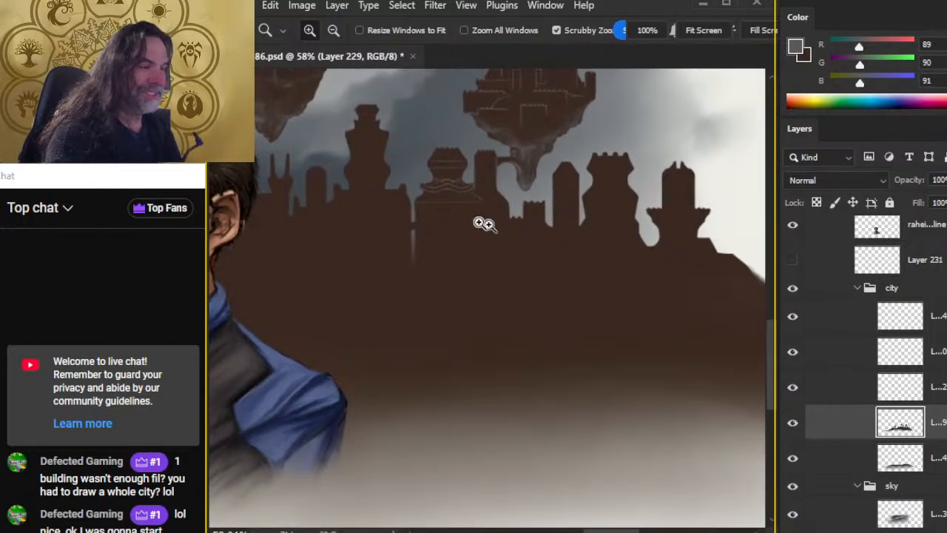
left_click_drag(482, 224, 518, 224)
key("b")
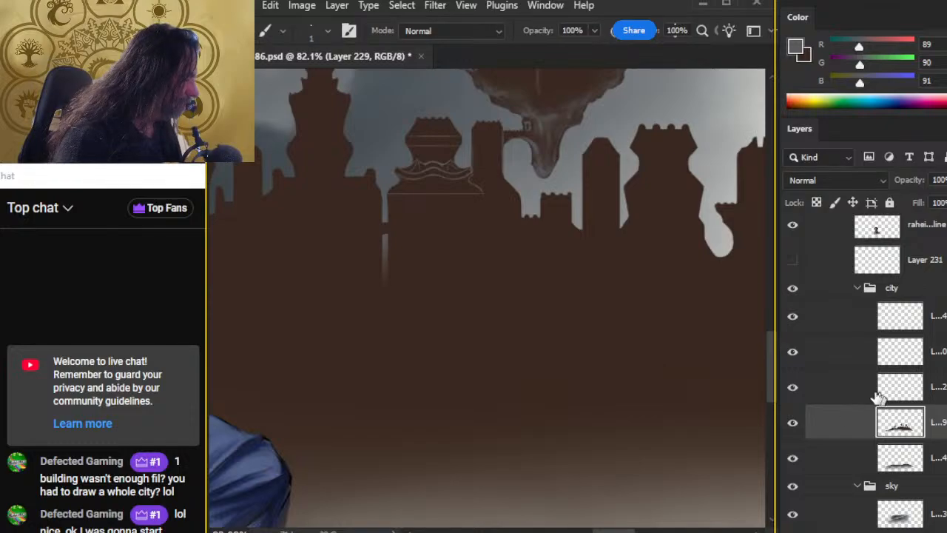
left_click(791, 318)
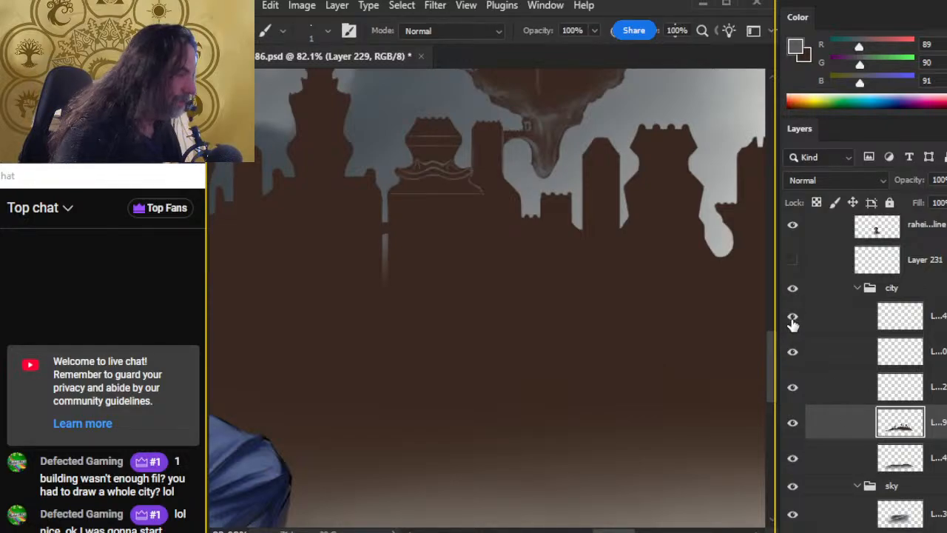
left_click(793, 319)
left_click(831, 324)
mouse_move(478, 204)
left_mouse_down()
mouse_move(496, 208)
mouse_move(503, 251)
left_mouse_up()
left_click_drag(495, 188, 505, 331)
key("e")
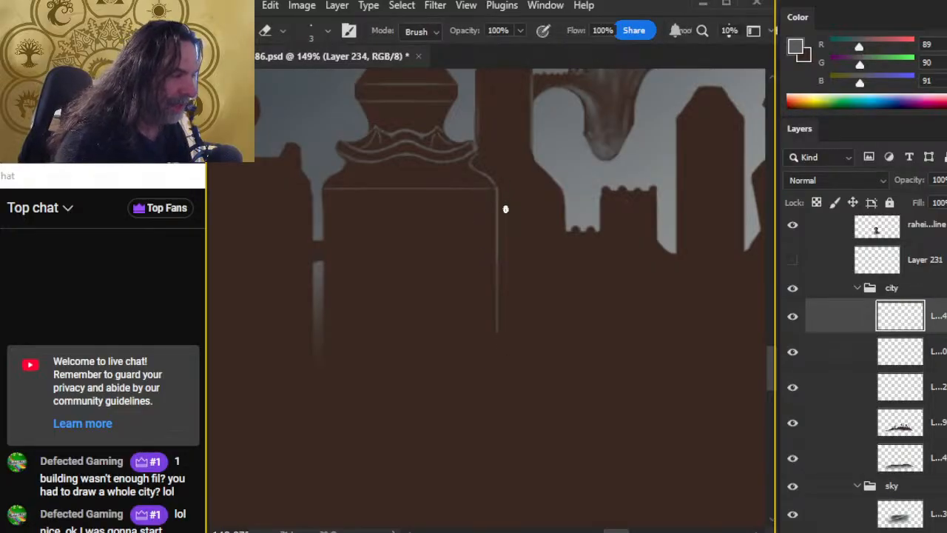
key("r")
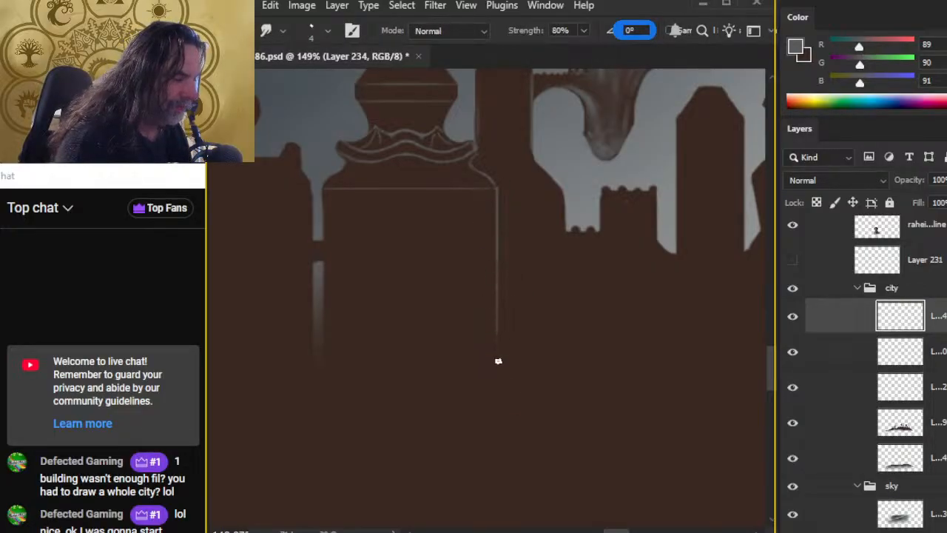
Fade the lower end of the building's vertical 1 px line with the Smudge tool at 7 px and 80% strength.
key("bracketright")
key("bracketright")
key("bracketright")
left_click_drag(495, 287, 493, 320)
left_click_drag(497, 267, 497, 390)
left_click_drag(496, 319, 501, 387)
left_click_drag(496, 337, 497, 362)
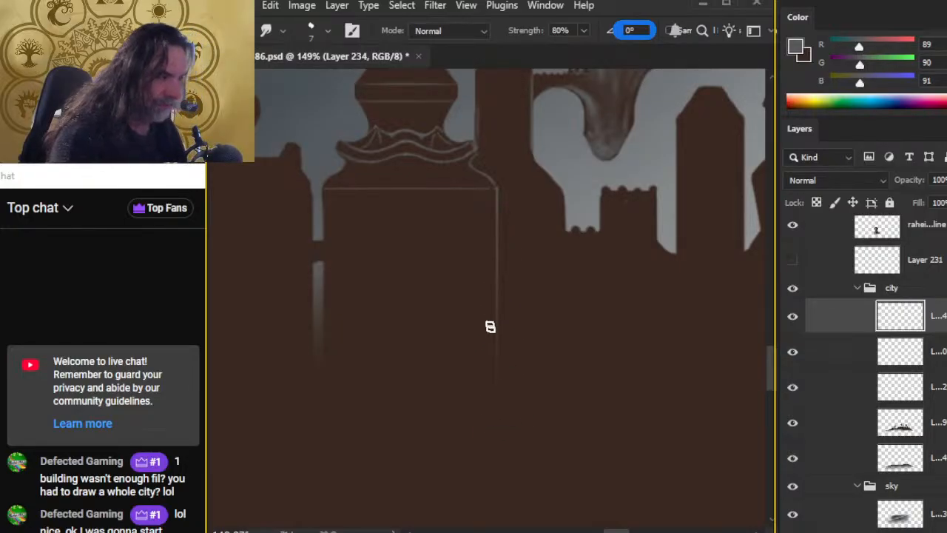
Select the tall tiered tower on Layer 229 with the Lasso and shift it slightly sideways over its base.
key("z")
left_click_drag(555, 289, 487, 288)
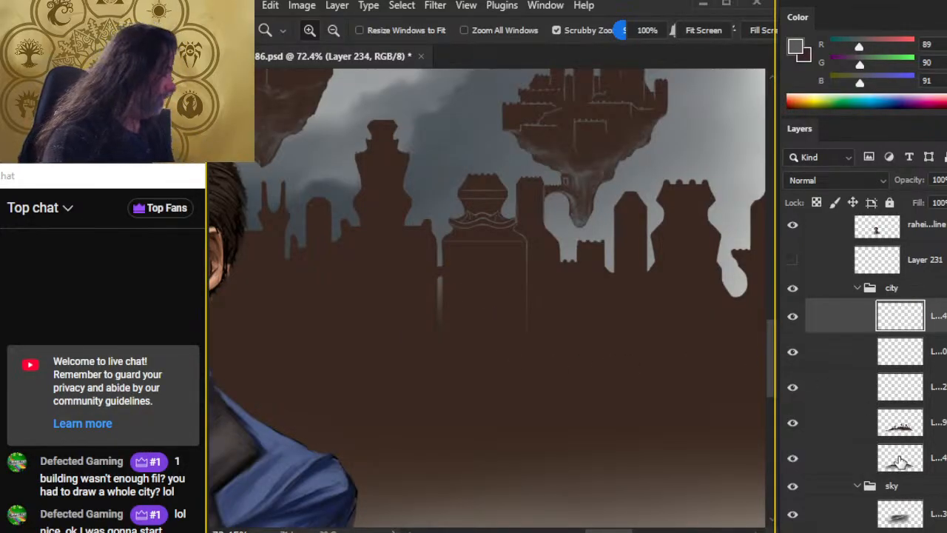
left_click(822, 424)
left_click_drag(462, 307, 519, 347)
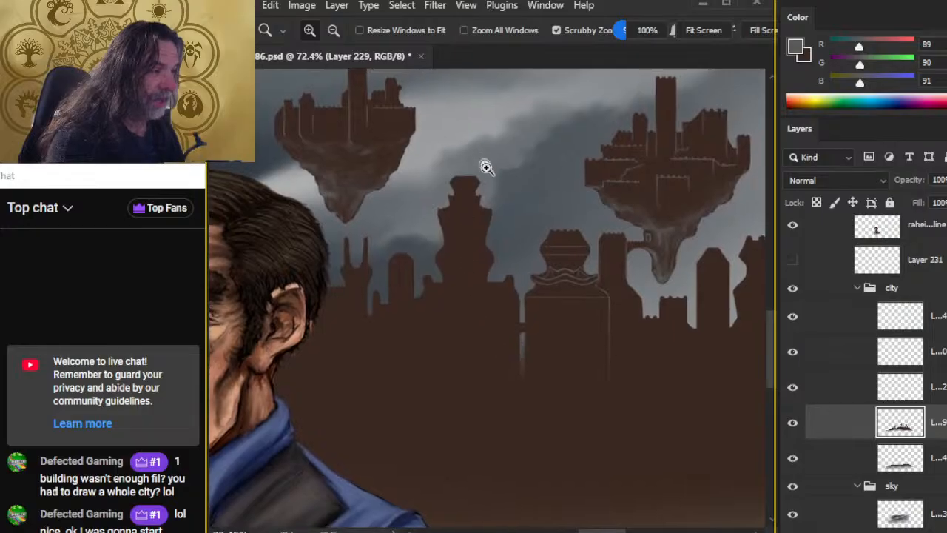
key("l")
mouse_move(470, 156)
left_mouse_down()
mouse_move(395, 242)
mouse_move(420, 259)
mouse_move(445, 157)
mouse_move(413, 228)
mouse_move(440, 280)
mouse_move(465, 294)
mouse_move(510, 269)
mouse_move(482, 173)
left_mouse_up()
key("ctrl+d")
key("v")
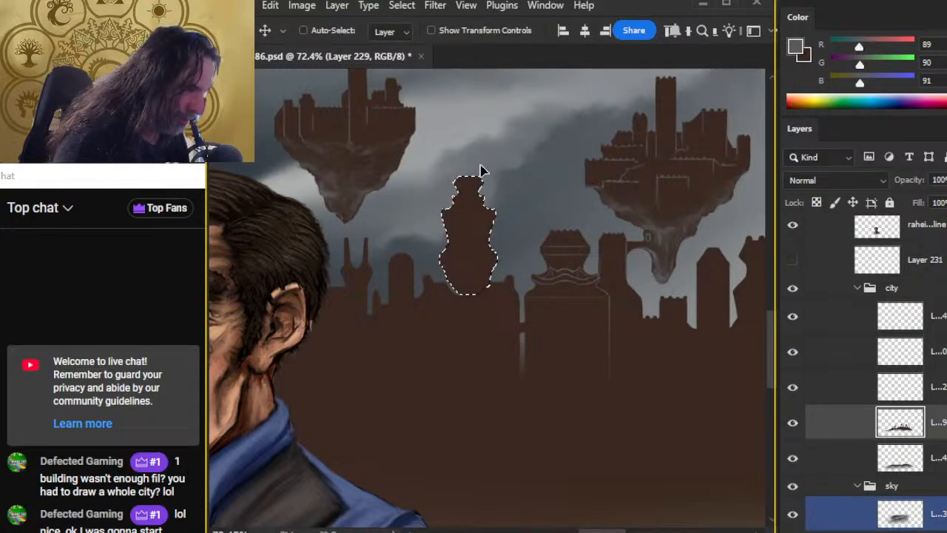
key("l")
key("ctrl+d")
Fill the curved gap at the tall tower's base using a 5 px brush and dark brown sampled from the silhouette.
mouse_move(438, 304)
left_mouse_down()
mouse_move(493, 316)
mouse_move(506, 300)
left_mouse_up()
key("b")
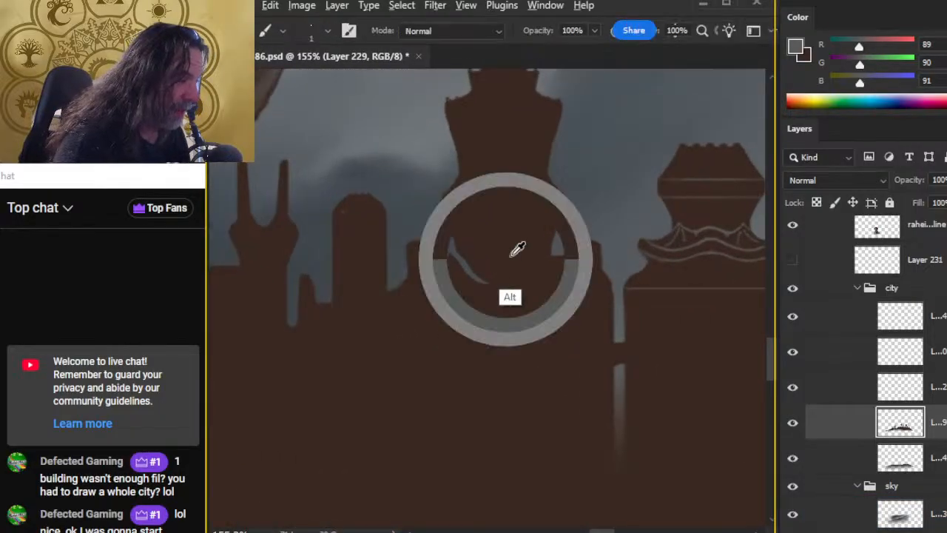
left_click(508, 260, "alt")
key("e")
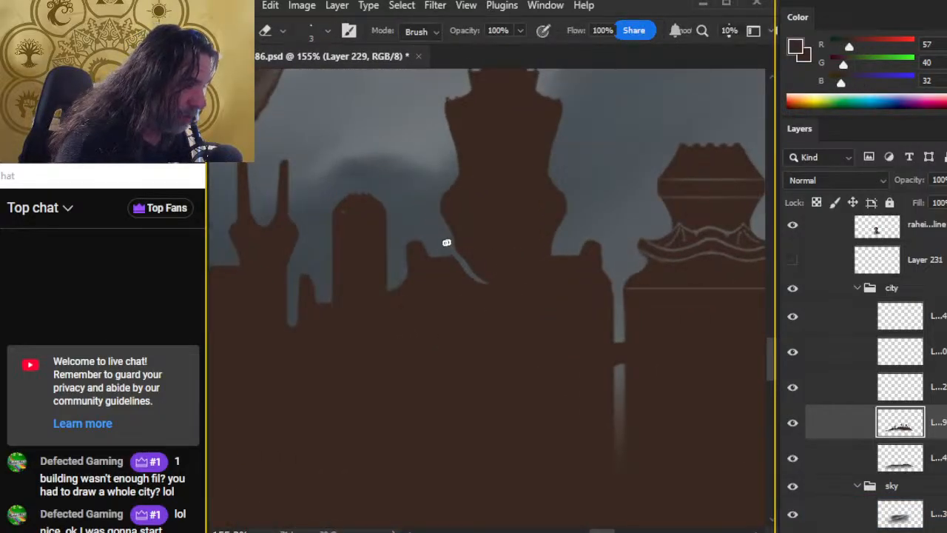
key("b")
key("bracketright")
key("bracketright")
key("bracketright")
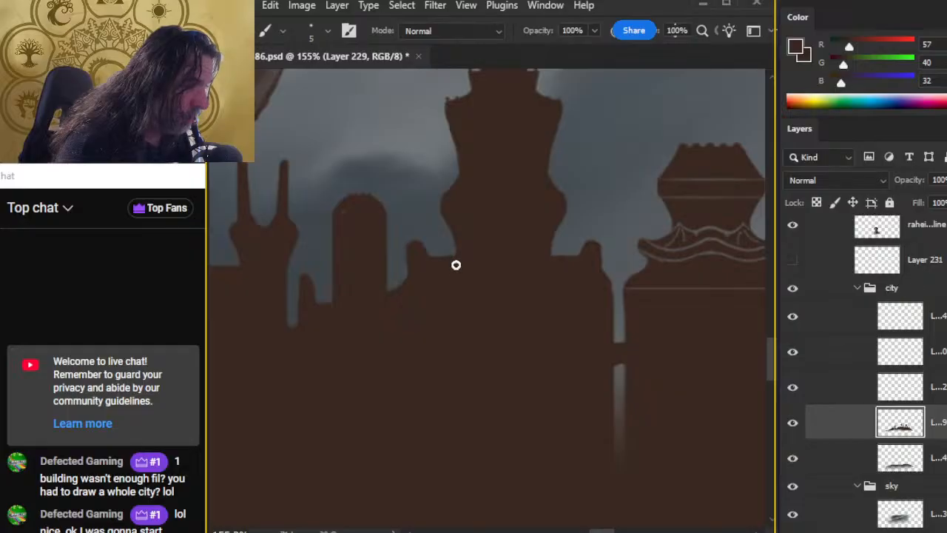
key("e")
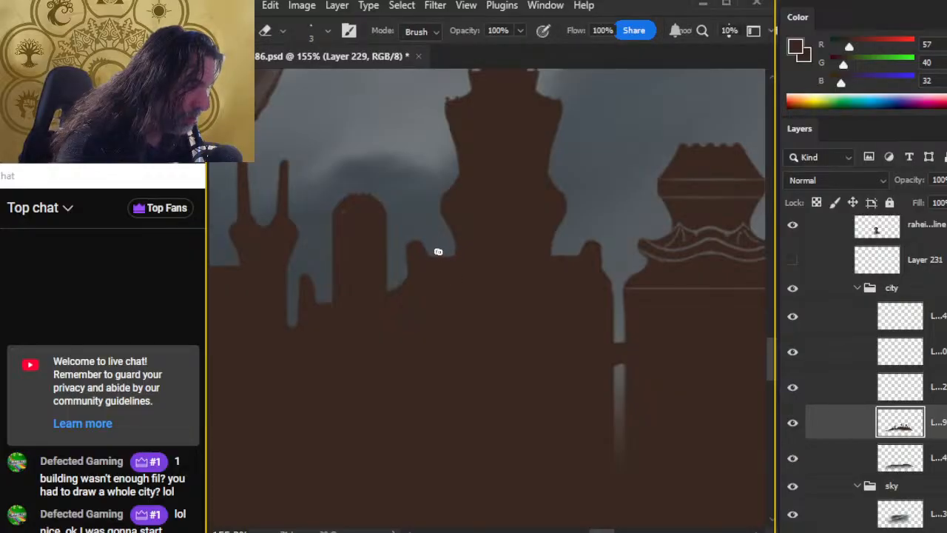
key("b")
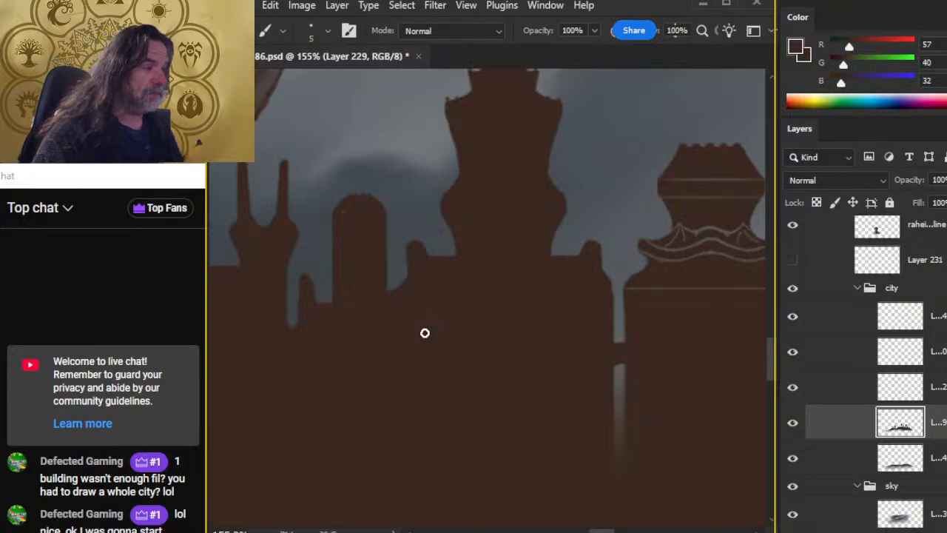
Carve the sky gap between the domed tower and the wide building deeper with the Eraser at 8 px.
key("e")
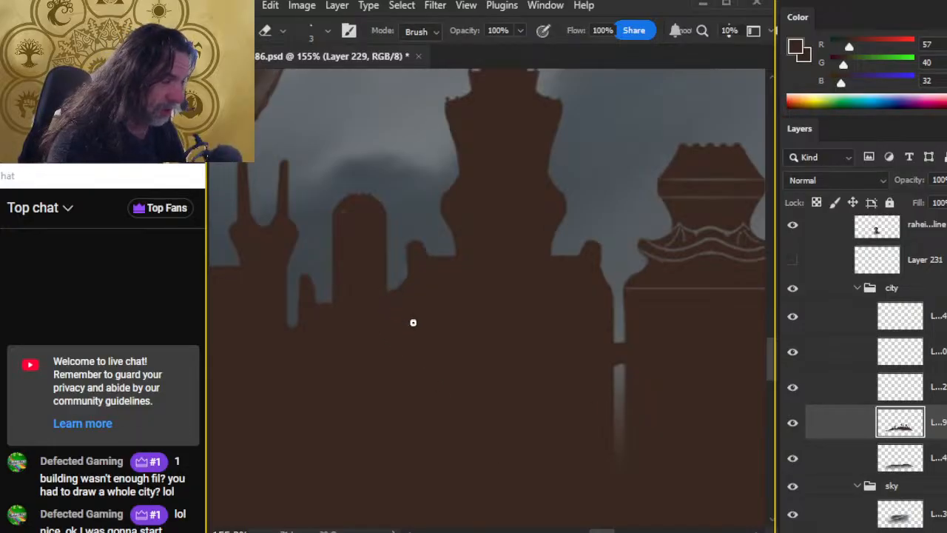
key("bracketright")
key("bracketright")
key("bracketright")
key("bracketright")
key("bracketright")
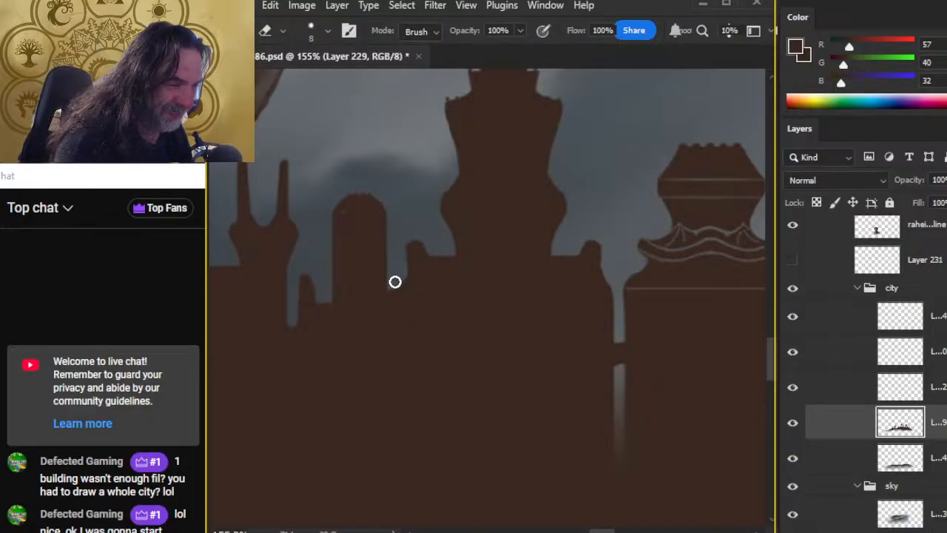
left_click_drag(398, 279, 397, 310)
Examine the city group's detail layers by selecting them individually and toggling Layer 230's visibility.
key("r")
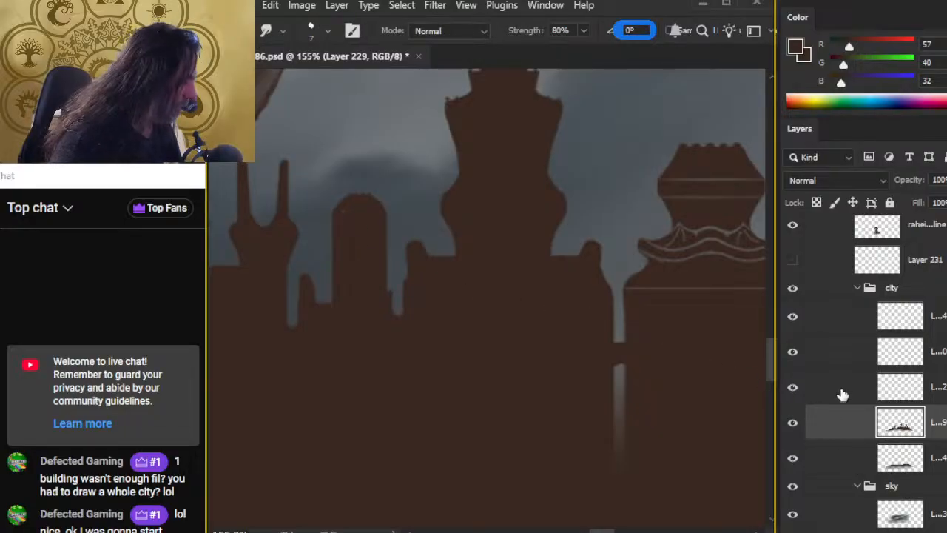
left_click(844, 402)
key("e")
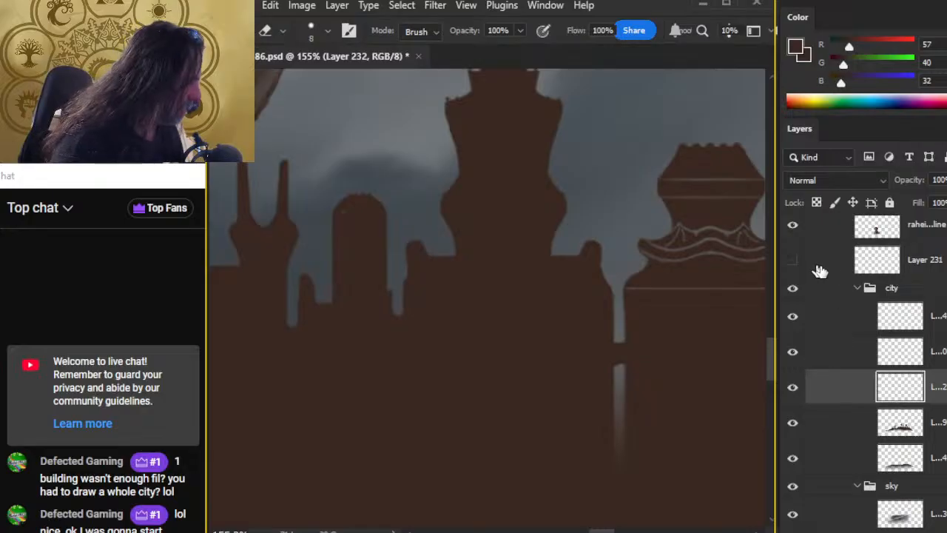
left_click(822, 268)
left_click(795, 316)
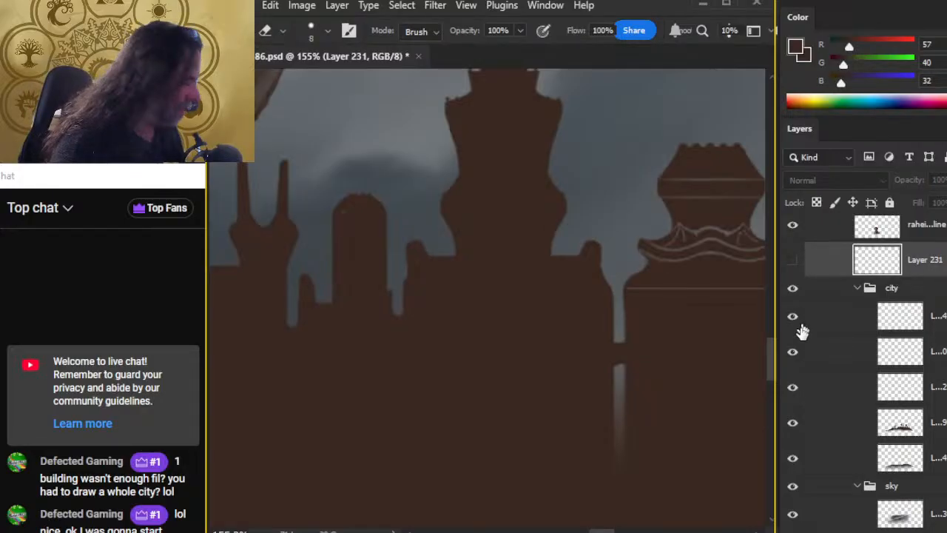
left_click(793, 354)
left_click(794, 354)
left_click(810, 357)
key("r")
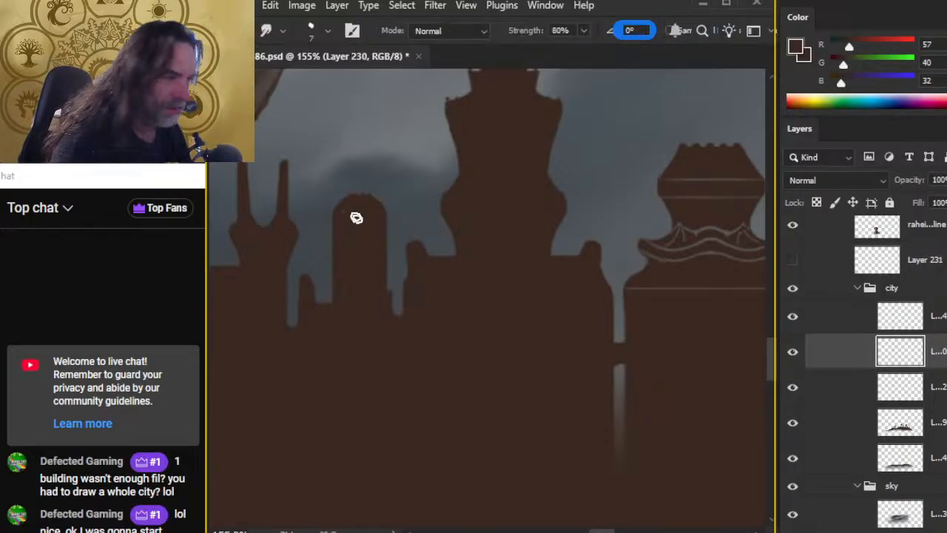
Widen the gap beside the domed tower on Layer 229 with vertical strokes of the 8 px Eraser.
left_click(841, 423)
key("e")
left_click_drag(392, 281, 393, 315)
left_click_drag(401, 272, 403, 321)
Copy the wide building's right shoulder from Layer 229 to a new layer and flip the copy horizontally.
key("l")
mouse_move(604, 226)
left_mouse_down()
mouse_move(551, 244)
mouse_move(544, 274)
mouse_move(569, 314)
mouse_move(608, 342)
mouse_move(621, 330)
mouse_move(611, 234)
left_mouse_up()
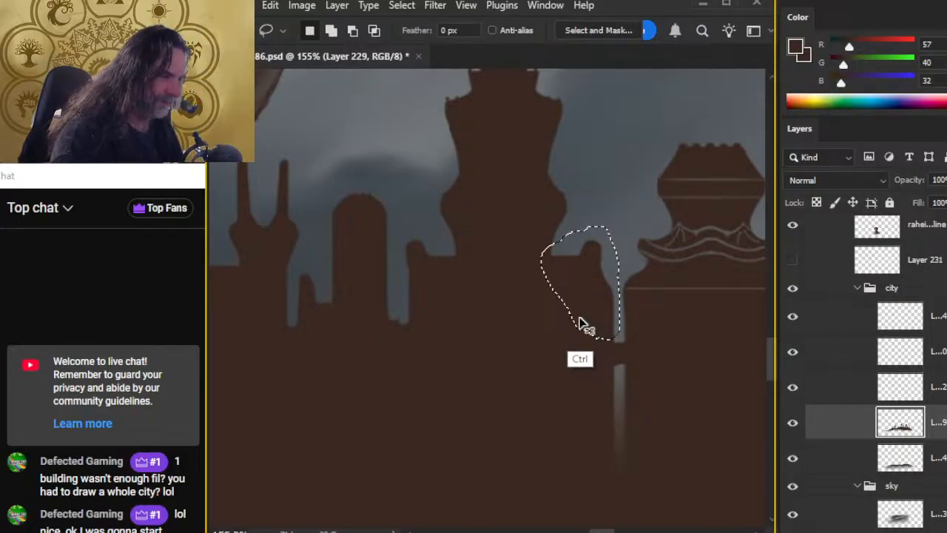
key("ctrl+shift+j")
right_click(547, 288)
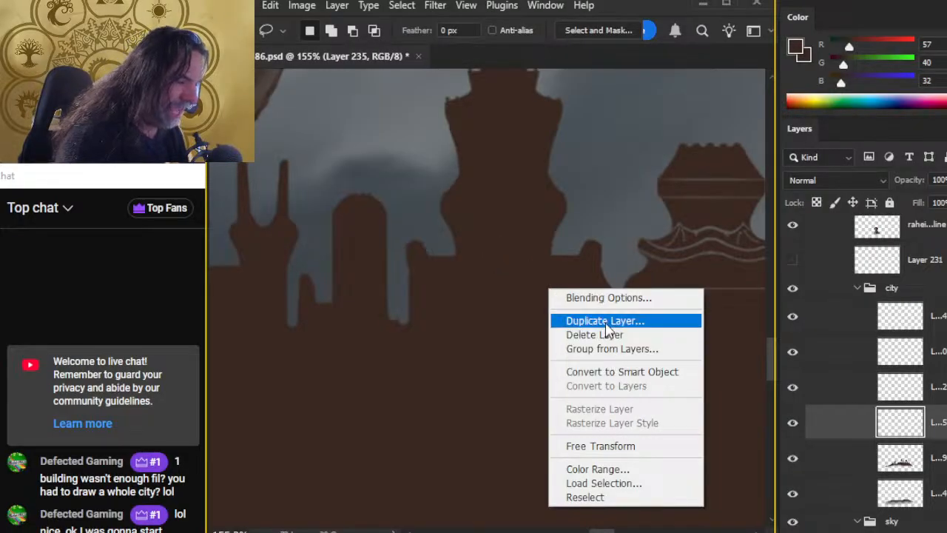
left_click(609, 446)
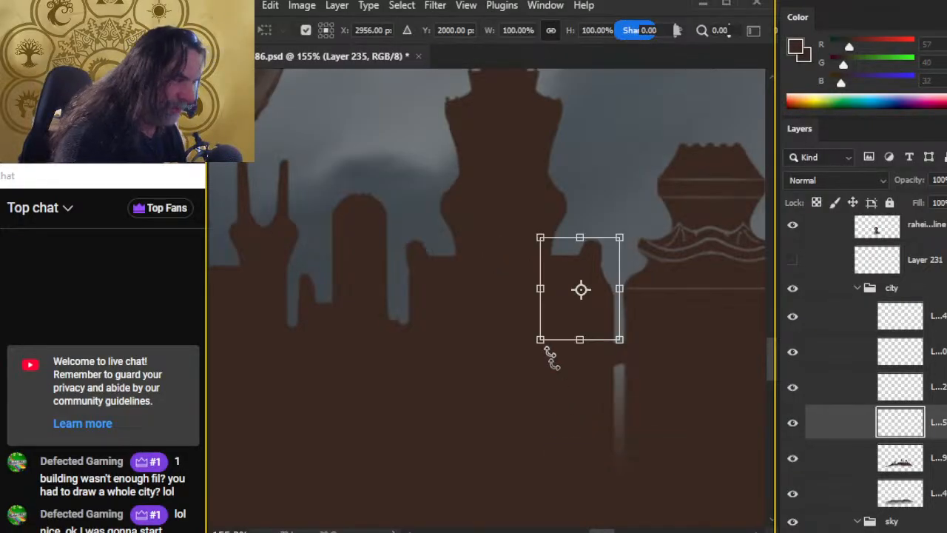
right_click(500, 230)
left_click(555, 532)
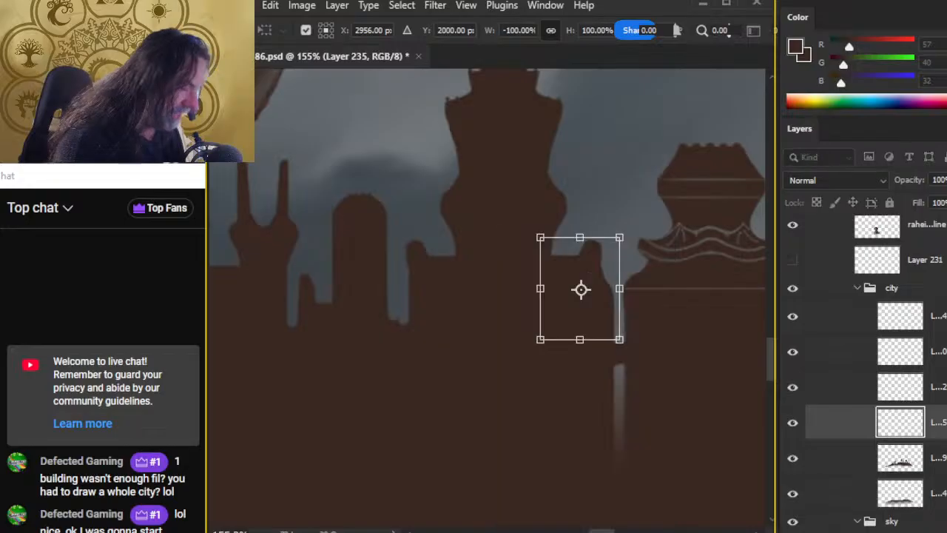
key("Return")
Position the flipped shoulder at the wide building's left end as a mirrored edge, and merge it down into Layer 229.
key("v")
key("ctrl+z")
left_click_drag(581, 282, 441, 281)
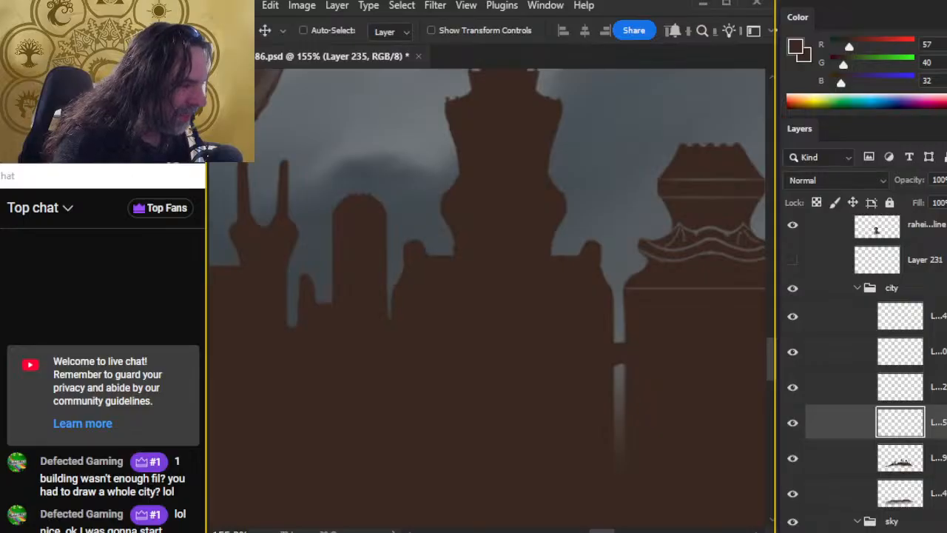
left_click(803, 459)
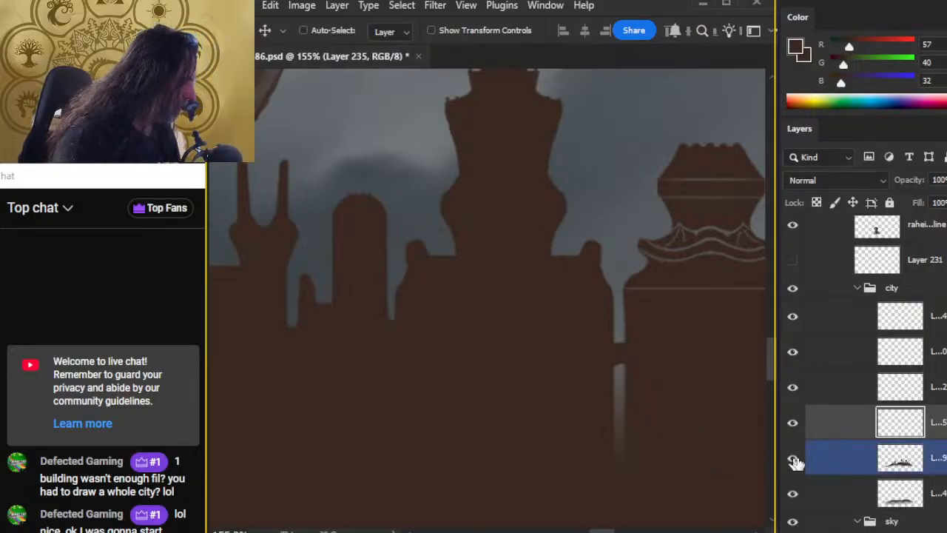
key("e")
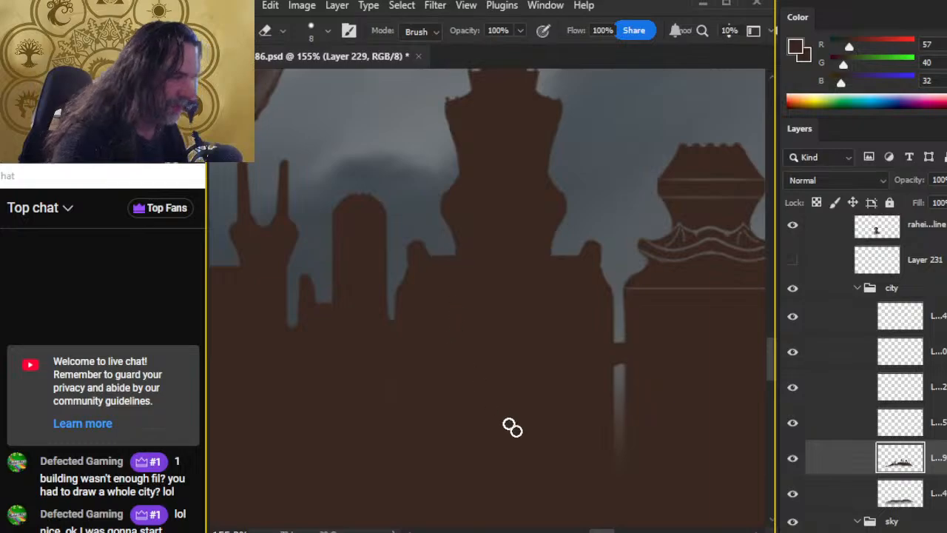
left_click(792, 423)
left_click(792, 423)
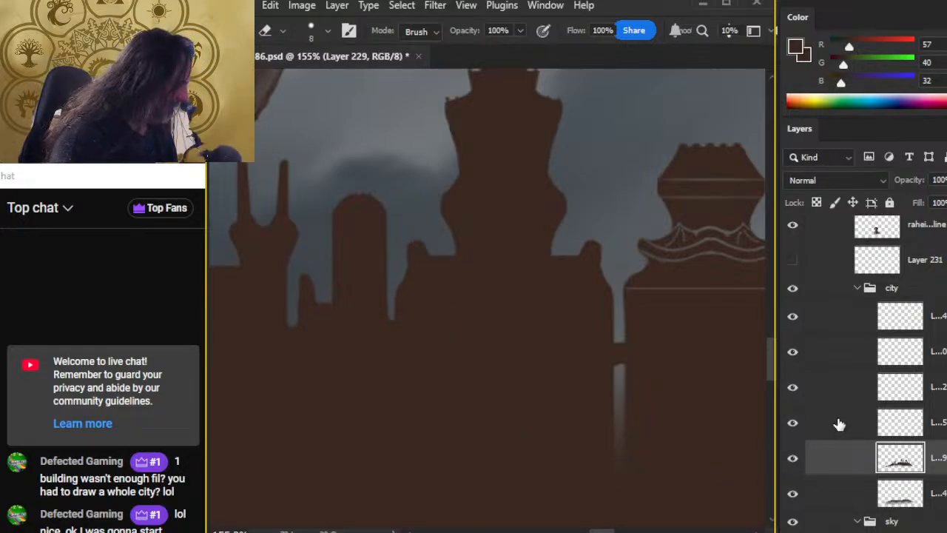
right_click(841, 422)
left_click(897, 231)
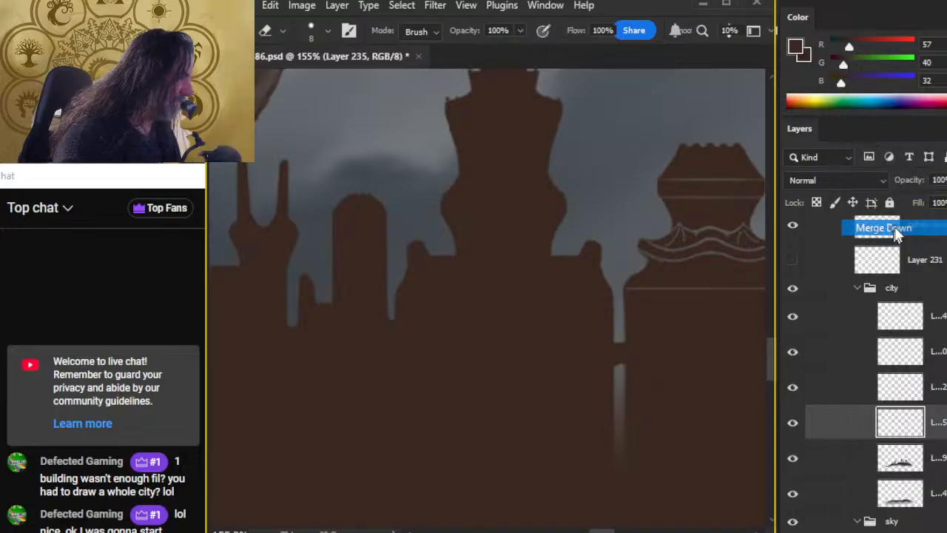
Copy the left side of the domed tower with its low ledge to a new layer and flip the copy horizontally.
key("l")
mouse_move(329, 204)
left_mouse_down()
mouse_move(295, 281)
mouse_move(293, 329)
mouse_move(345, 322)
mouse_move(357, 258)
mouse_move(338, 202)
left_mouse_up()
key("ctrl+j")
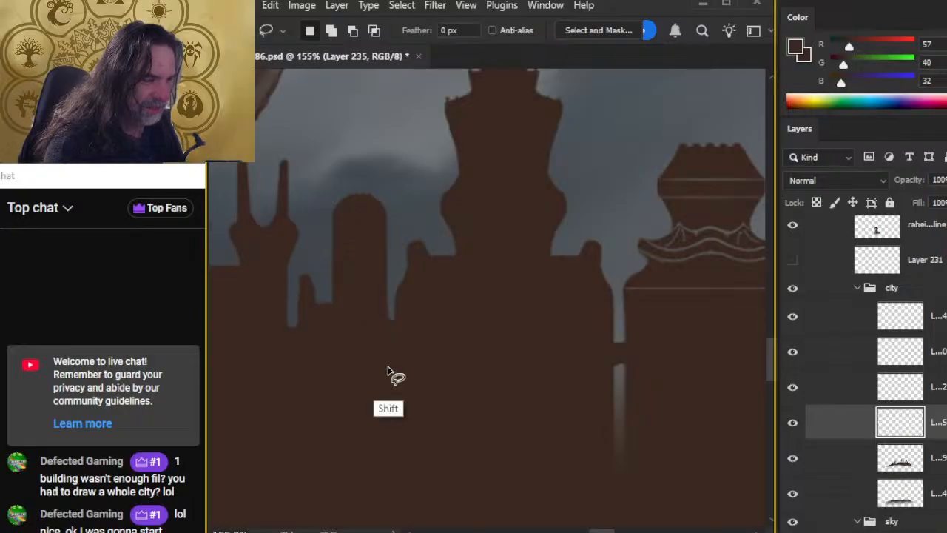
right_click(372, 303)
left_click(438, 449)
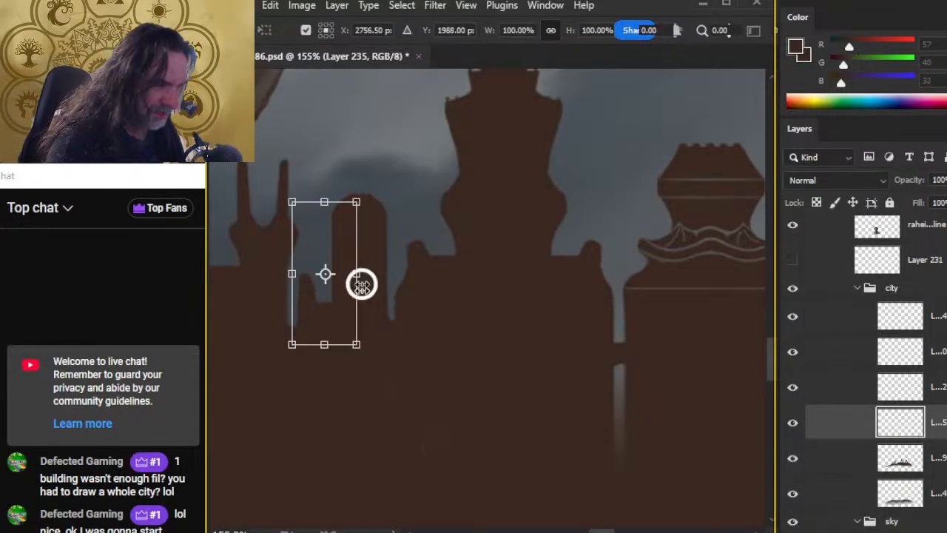
right_click(374, 292)
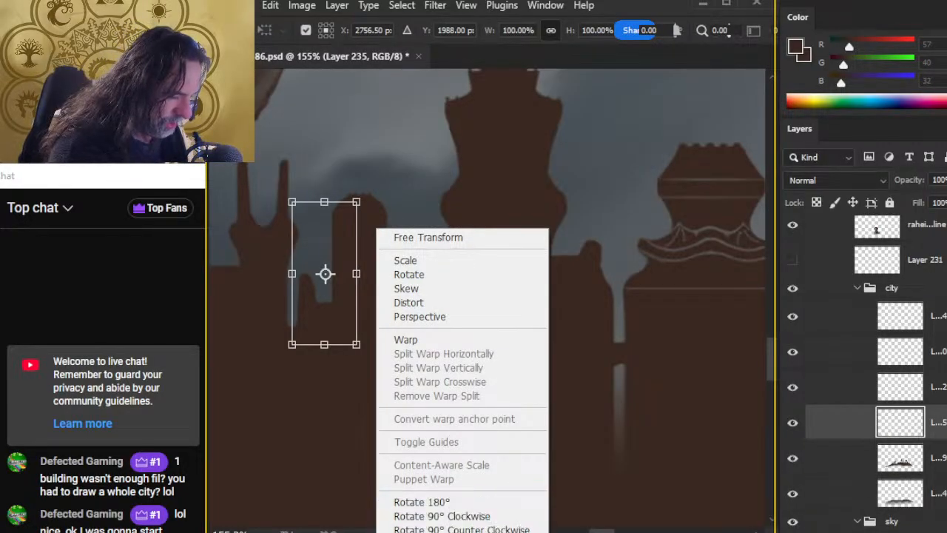
left_click(428, 532)
key("Return")
Move the flipped piece to the domed tower's right side and merge it down into Layer 229.
key("v")
left_click_drag(412, 375, 490, 375)
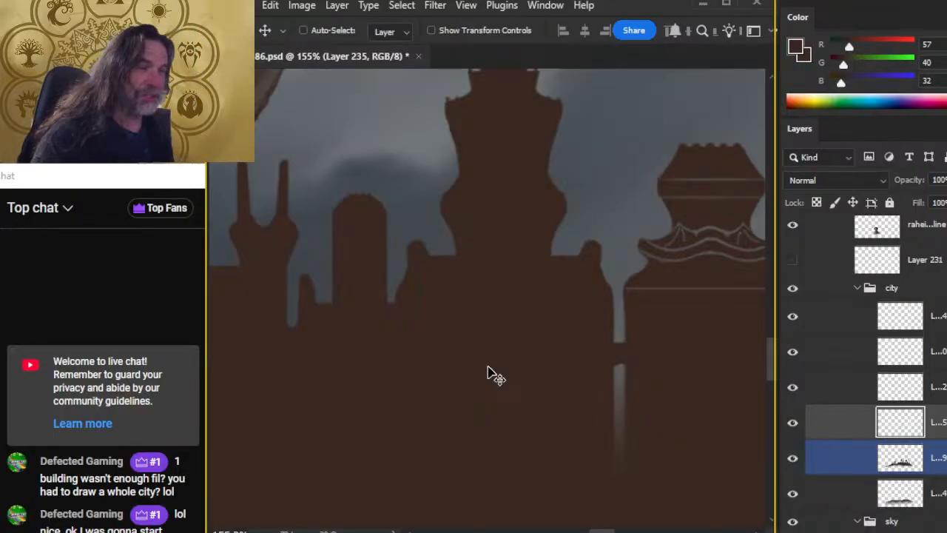
right_click(835, 428)
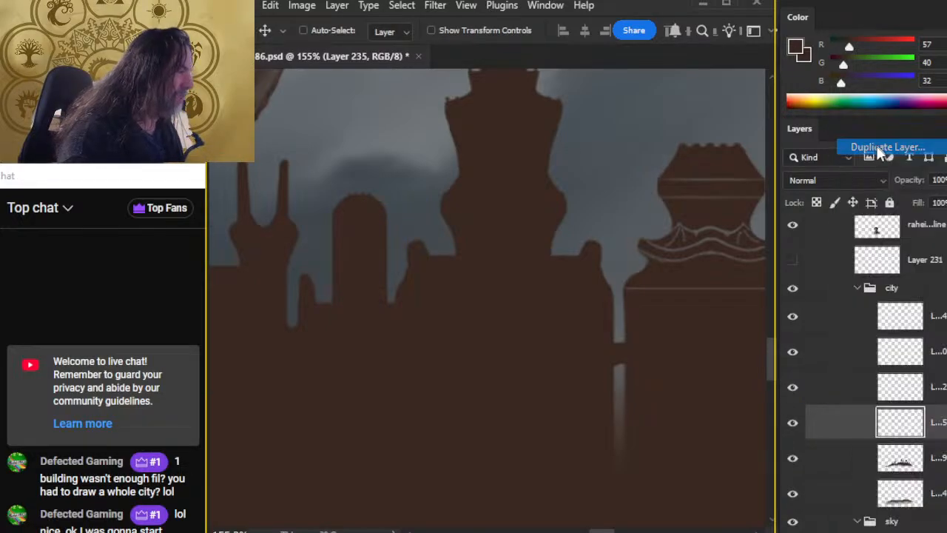
left_click(879, 148)
type("z")
key("Escape")
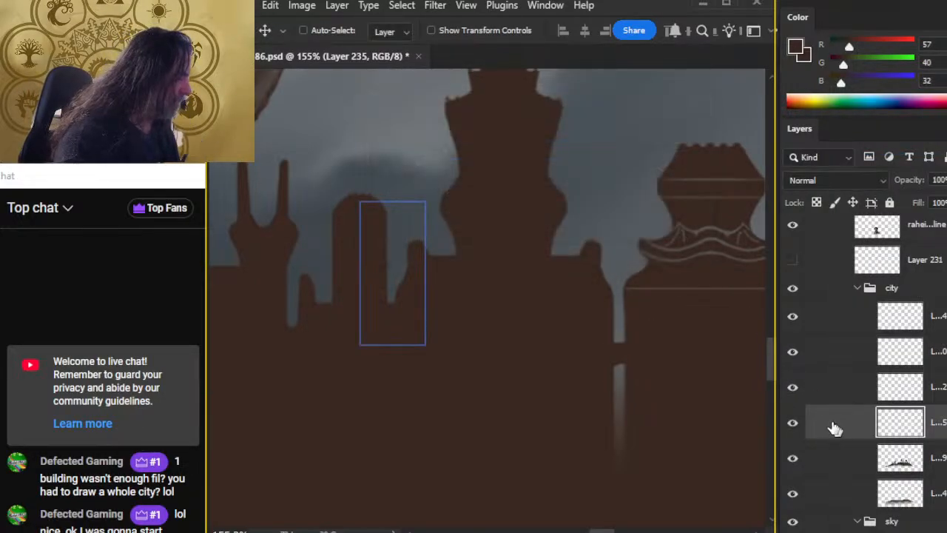
right_click(838, 423)
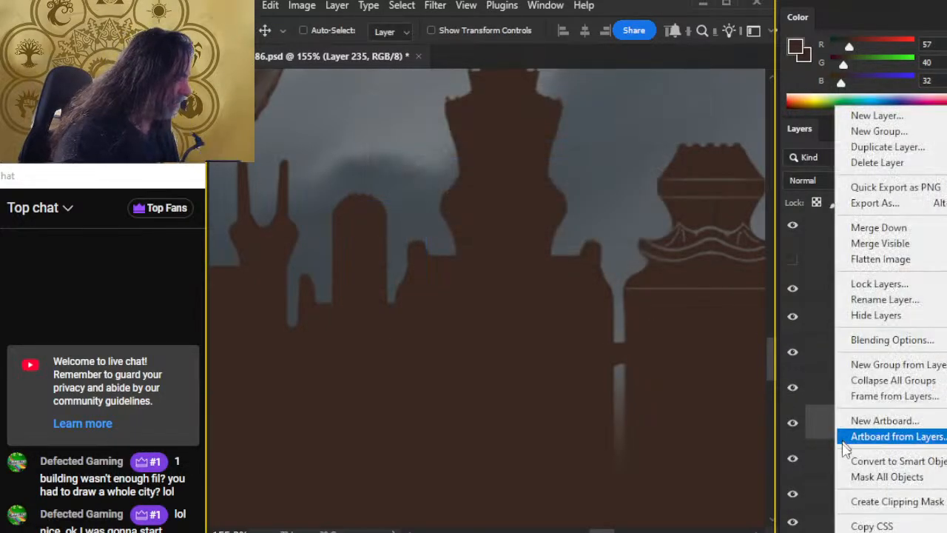
left_click(880, 228)
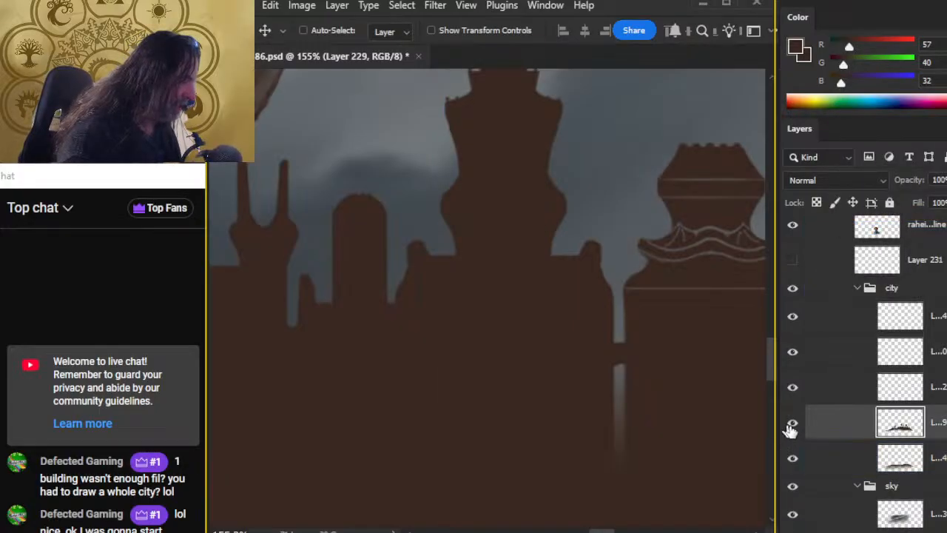
Check the merged silhouette by toggling Layer 229's visibility and reviewing the whole skyline in the illustration.
left_click(791, 423)
left_click(793, 423)
key("z")
left_click_drag(680, 389, 575, 383)
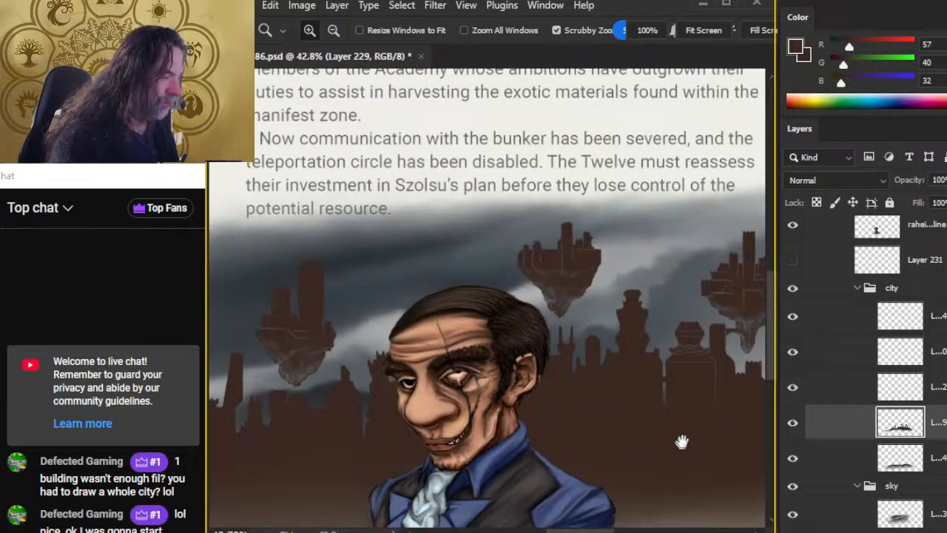
left_click_drag(679, 442, 482, 311)
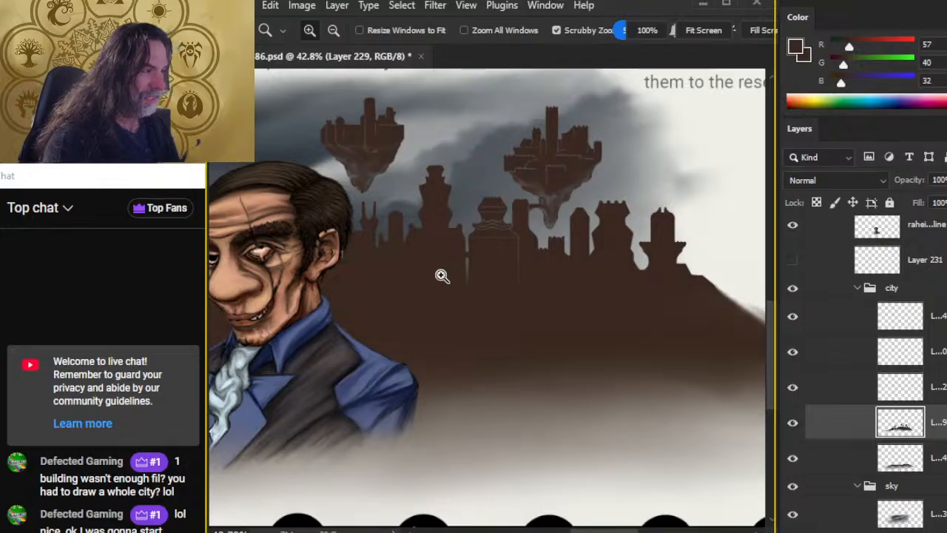
left_click_drag(501, 231, 505, 311)
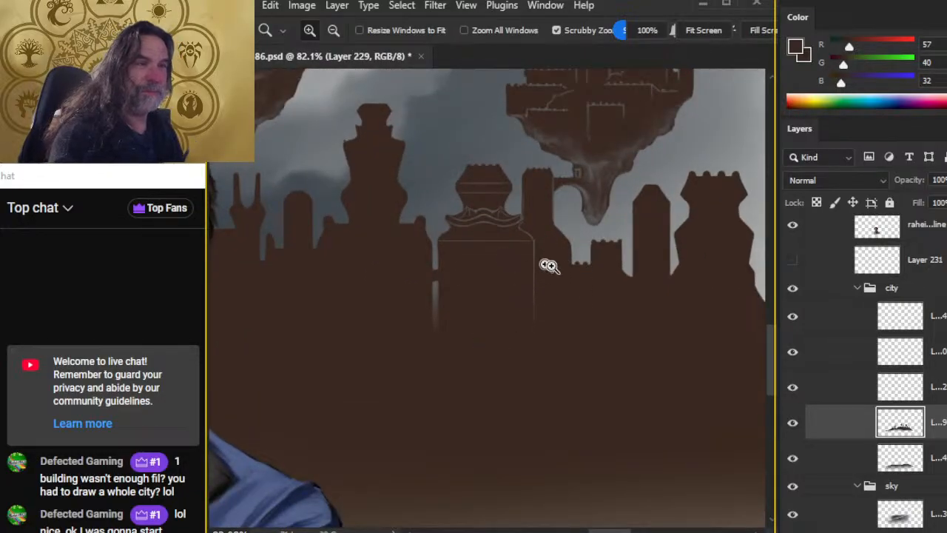
Lower Layer 234's opacity to 35% and check the softened trim lines against the whole illustration.
left_click_drag(549, 243, 599, 254)
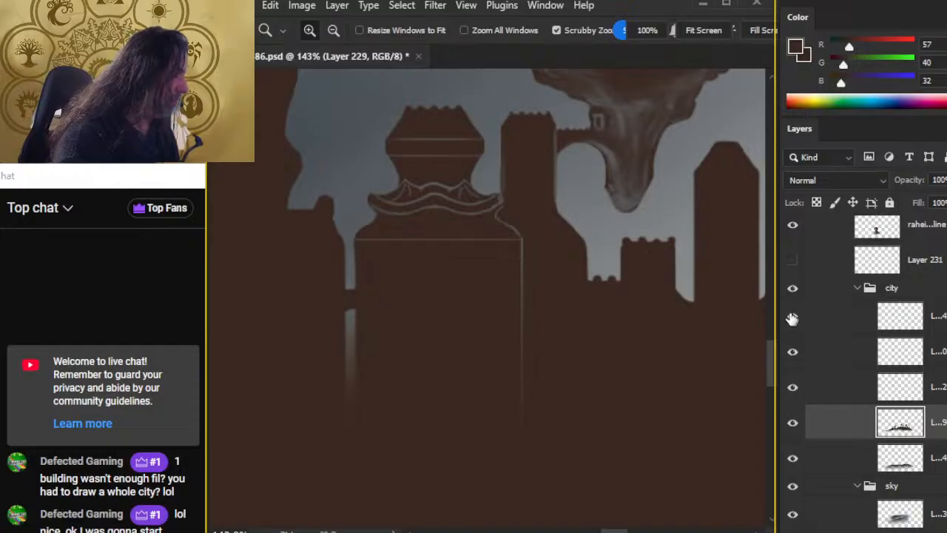
left_click(793, 317)
left_click(810, 324)
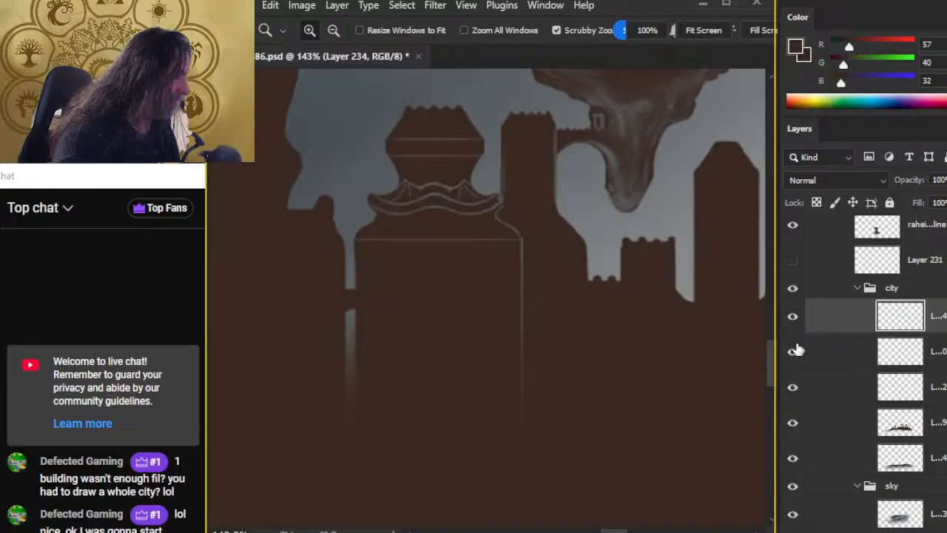
left_click_drag(746, 345, 633, 353)
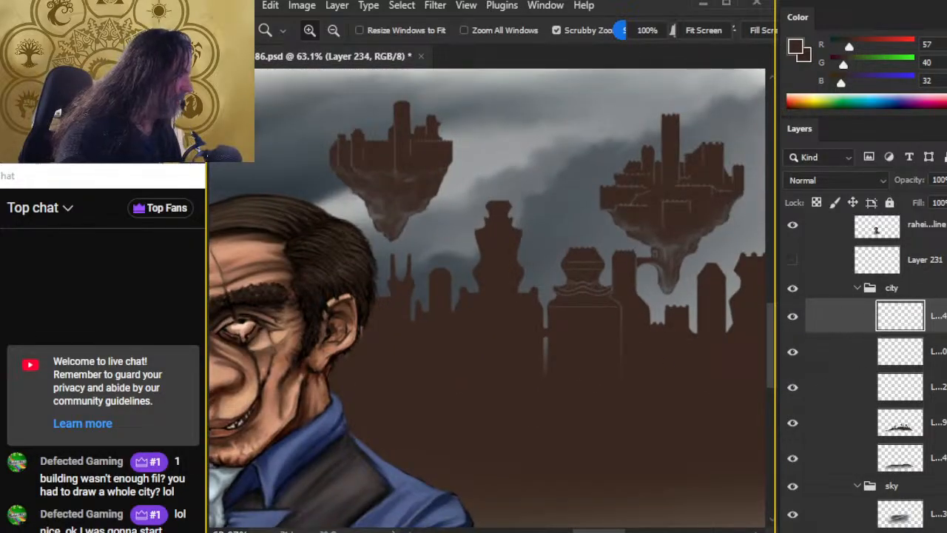
left_click_drag(945, 198, 918, 201)
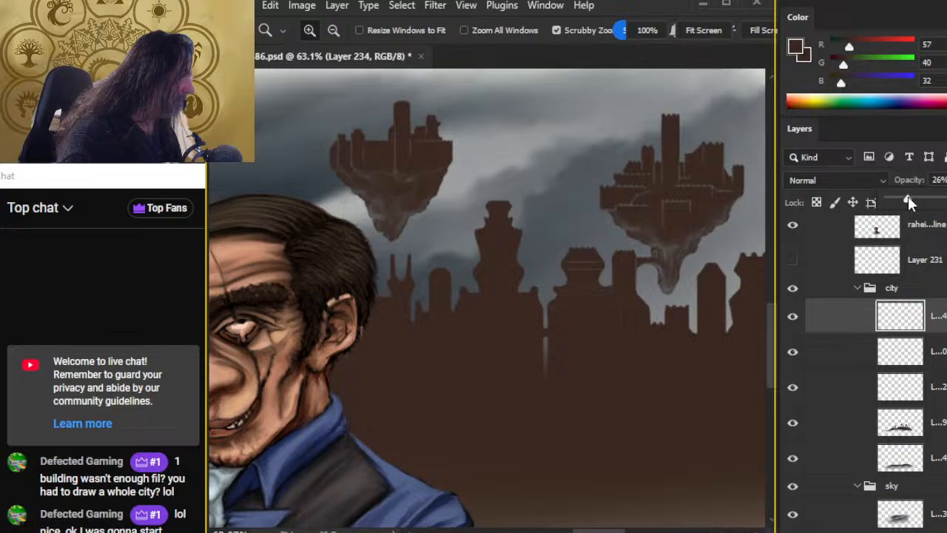
left_click_drag(911, 200, 915, 199)
left_click_drag(599, 340, 582, 363)
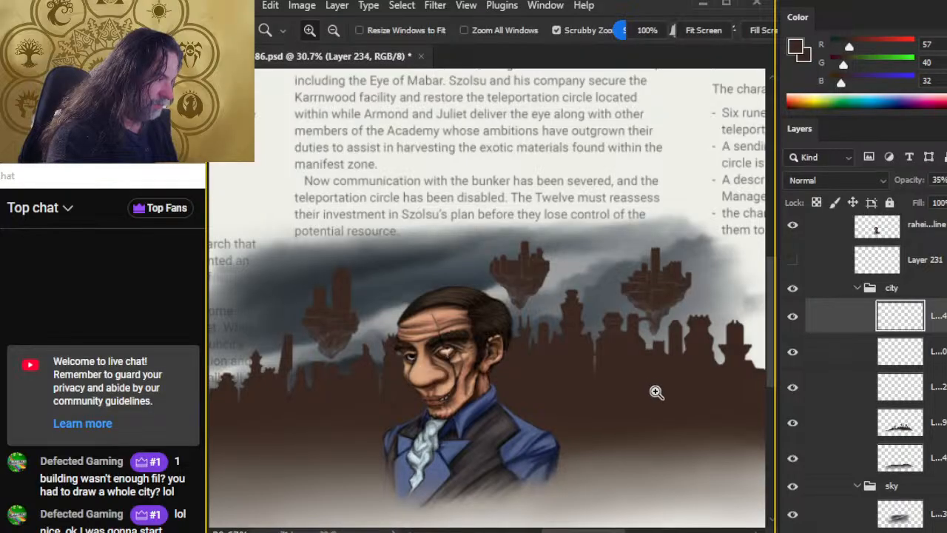
left_click_drag(592, 348, 607, 274)
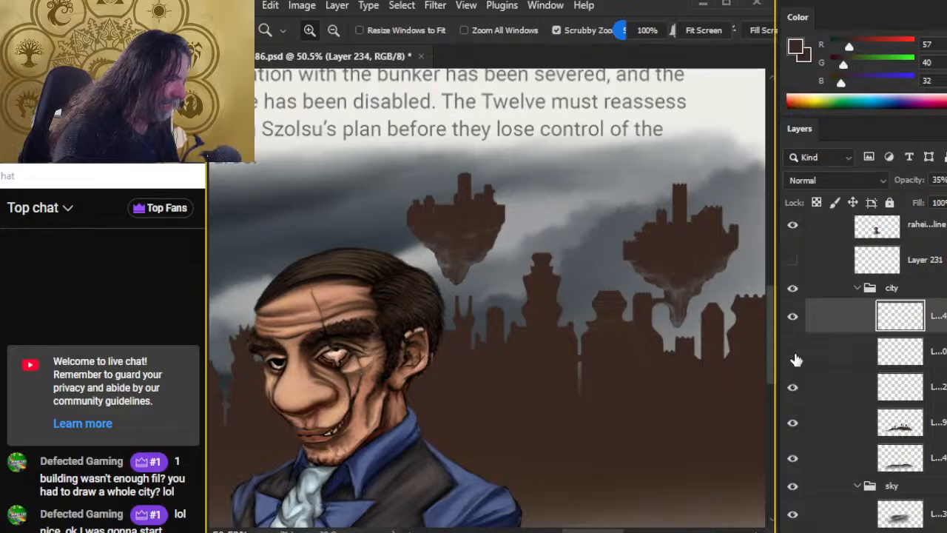
Return Layer 234 to full opacity, and set Layers 234 and 230 together to 40% opacity.
left_click(835, 357)
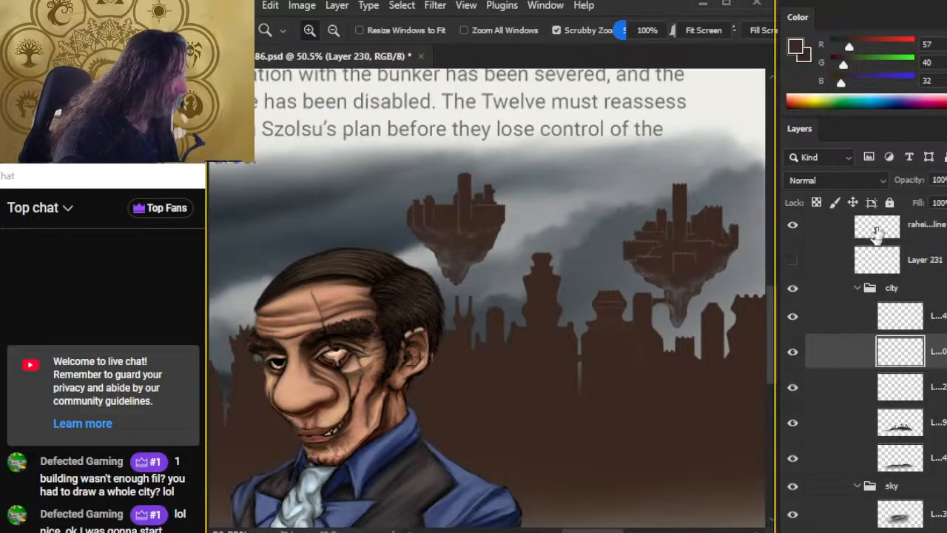
left_click(845, 320)
left_click(946, 180)
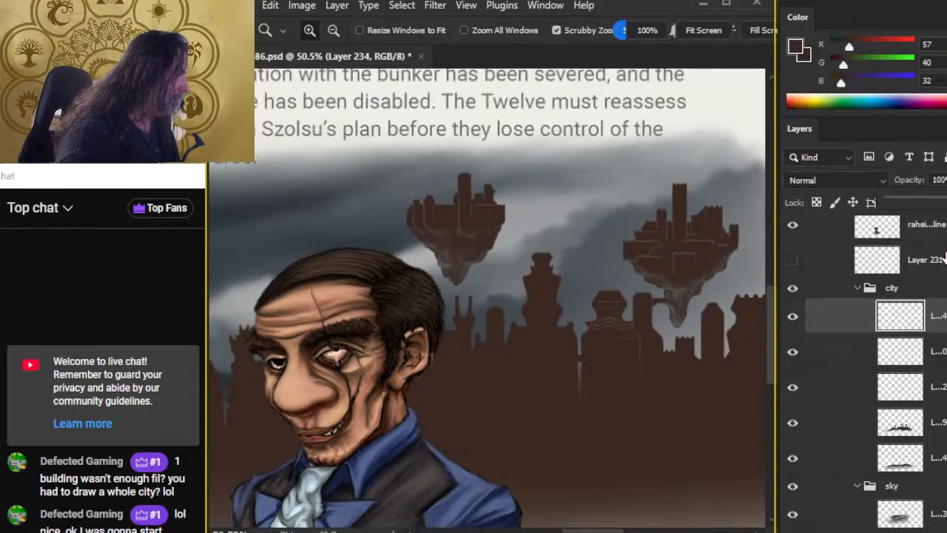
left_click(852, 354, "ctrl")
left_click(946, 180)
left_click_drag(946, 202, 919, 206)
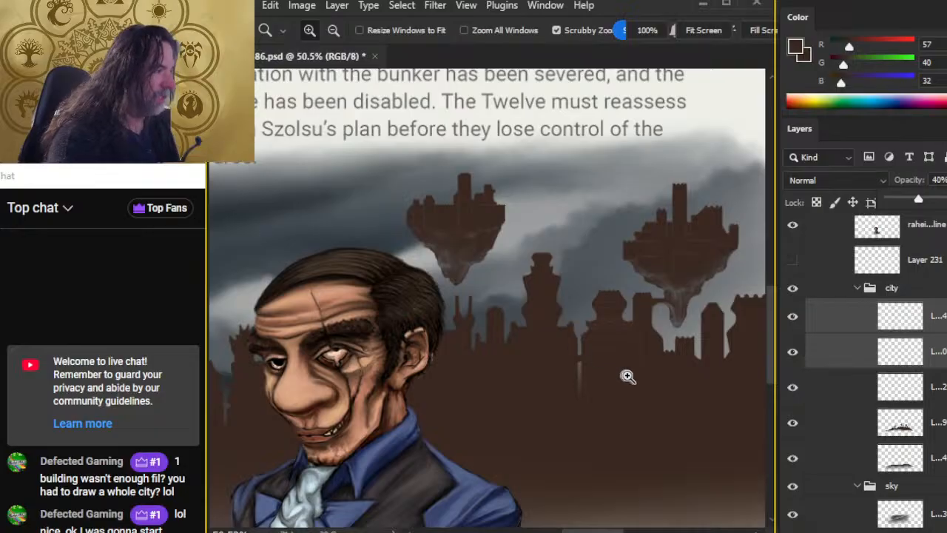
Review the faded trim lines at page scale and restore both layers' opacity to 100%.
scroll(625, 378, "down", 3)
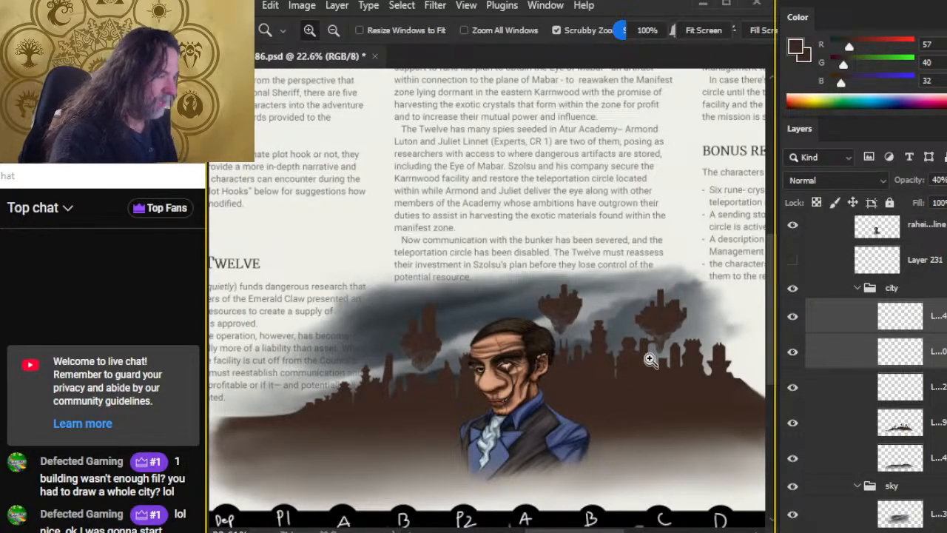
scroll(651, 365, "up", 5)
left_click(946, 180)
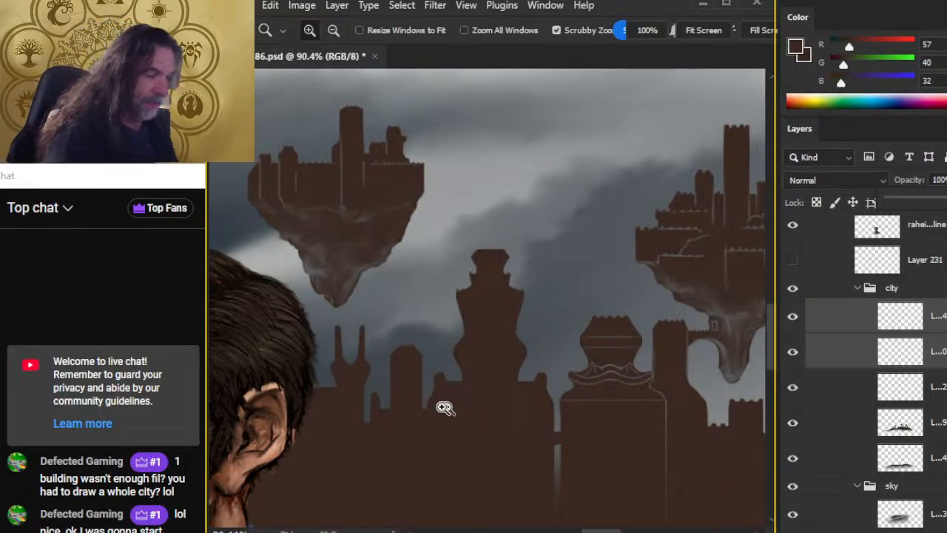
Merge Layers 234 and 230 in the city group into a single layer.
left_click_drag(562, 432, 325, 294)
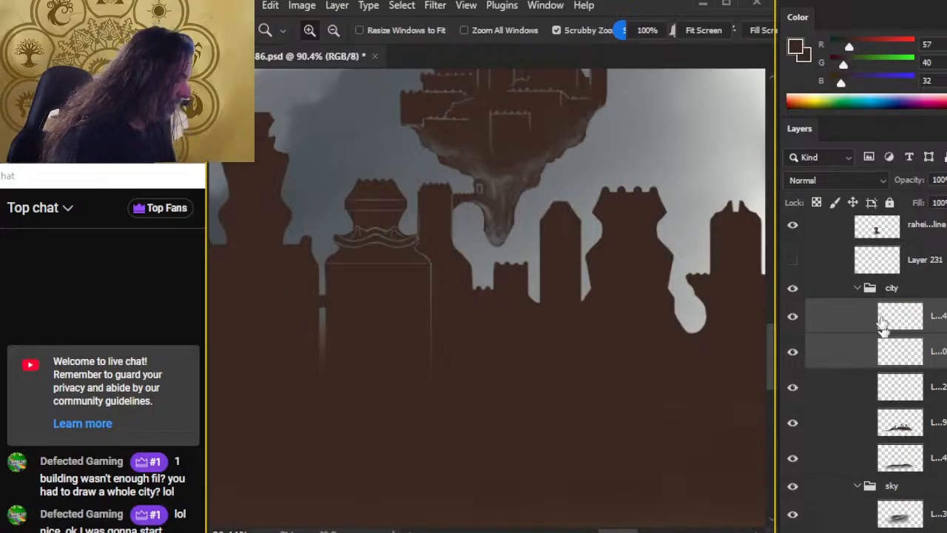
right_click(844, 325)
left_click(837, 320)
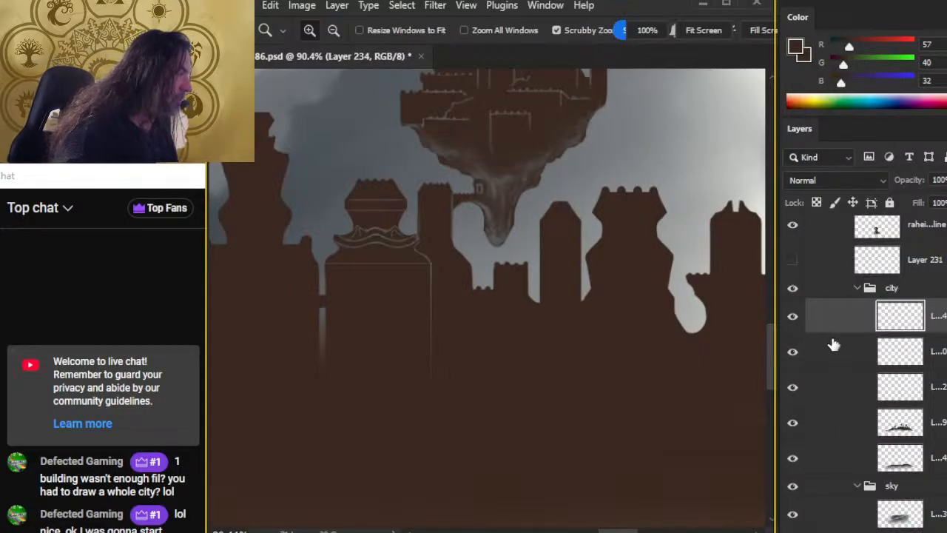
left_click(834, 348, "shift")
right_click(842, 309)
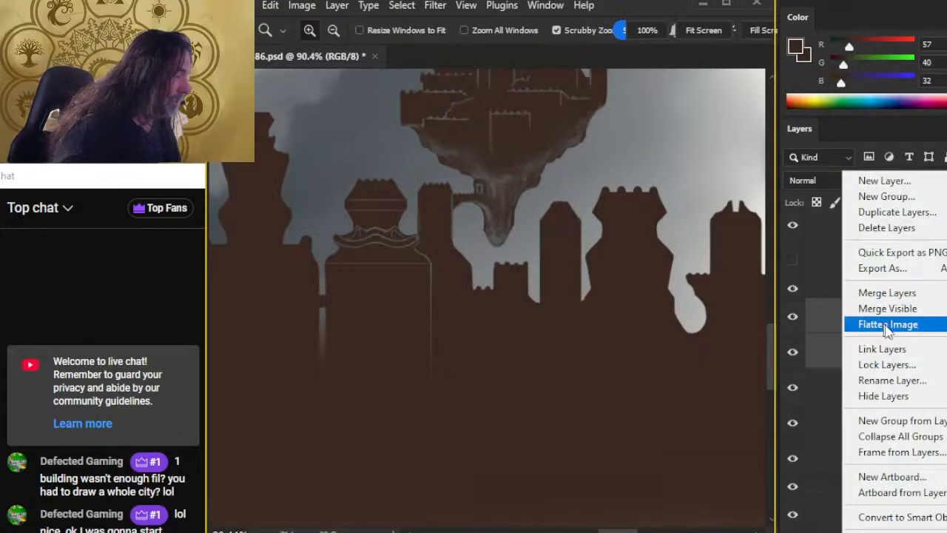
left_click(888, 292)
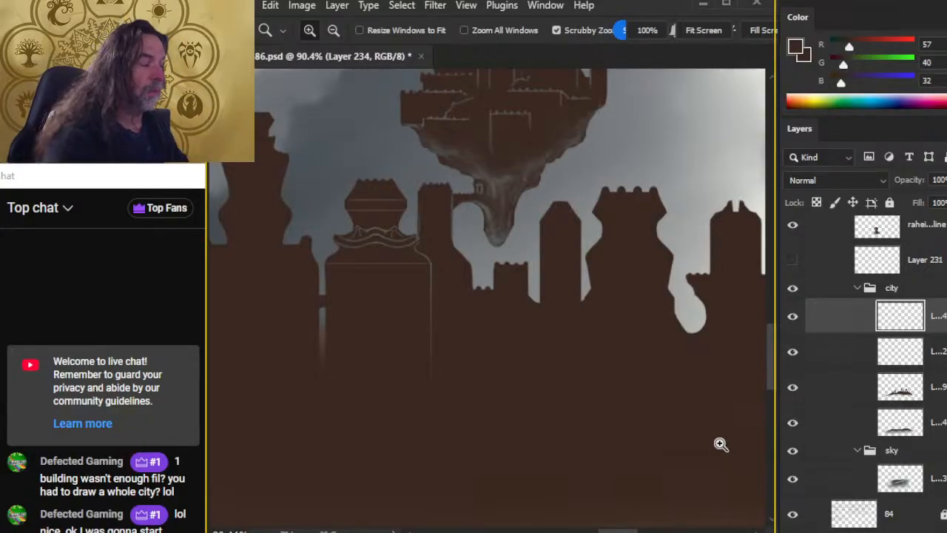
Try a light grey brush stroke above the curved roof trim of the wide building, and undo it.
key("b")
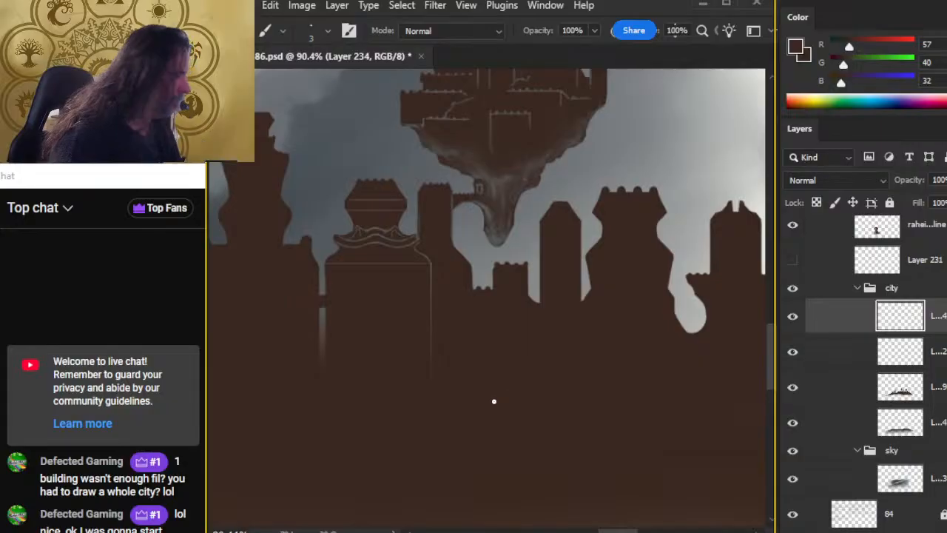
left_click(793, 320)
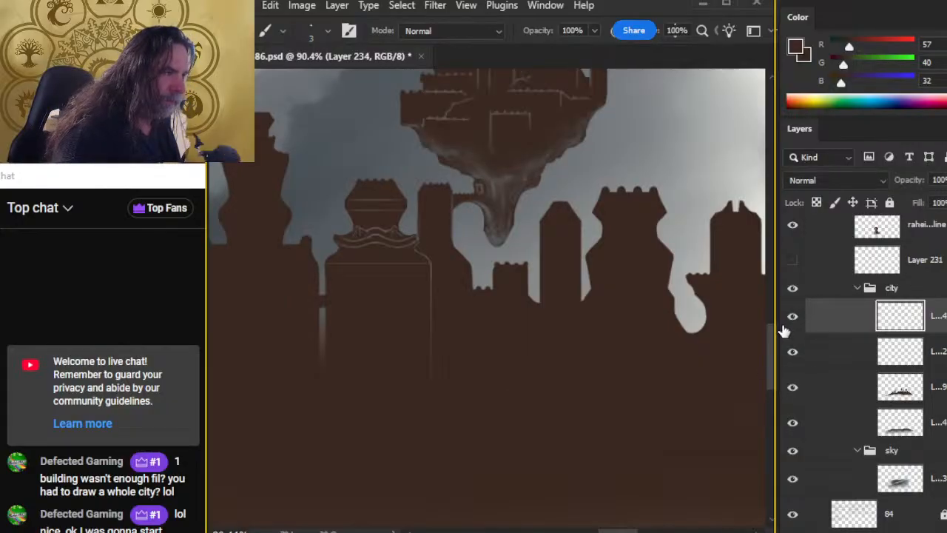
left_click_drag(538, 222, 552, 271)
key("z")
mouse_move(377, 277)
left_mouse_down()
mouse_move(466, 280)
mouse_move(480, 316)
left_mouse_up()
key("b")
left_click(463, 314, "alt")
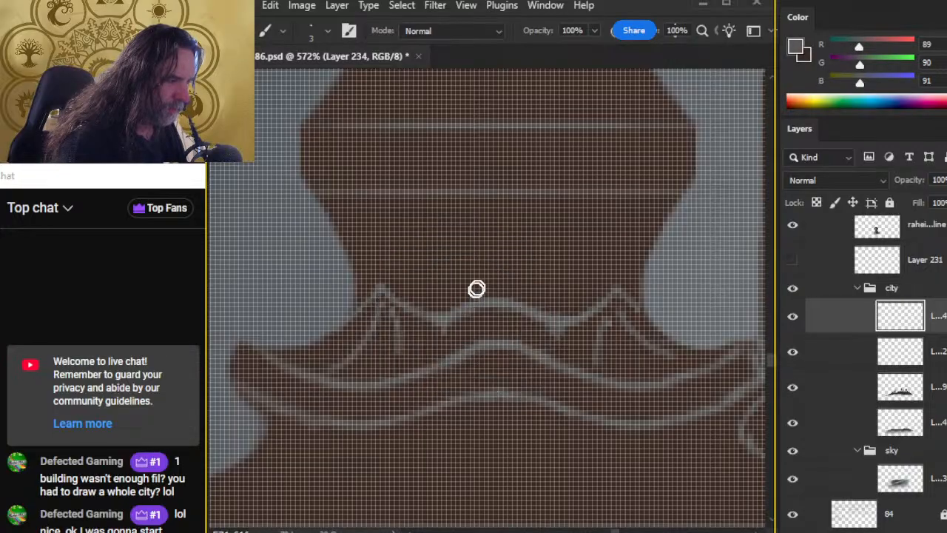
left_click_drag(452, 259, 572, 246)
key("ctrl+z")
Examine the curved roof trim and wall edge lines of the wide building and its neighbours up close.
left_click(587, 382, "alt")
key("z")
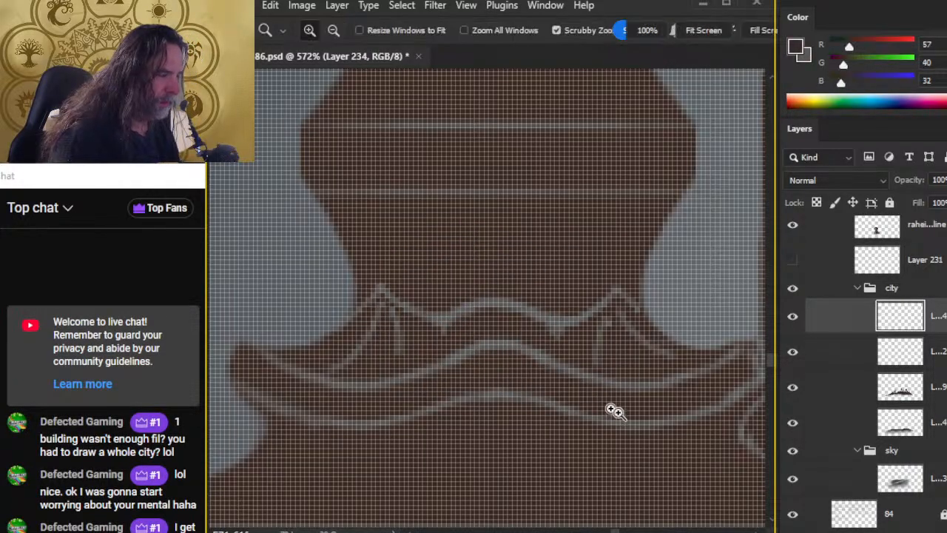
left_click_drag(607, 406, 557, 419)
left_click_drag(499, 314, 575, 319)
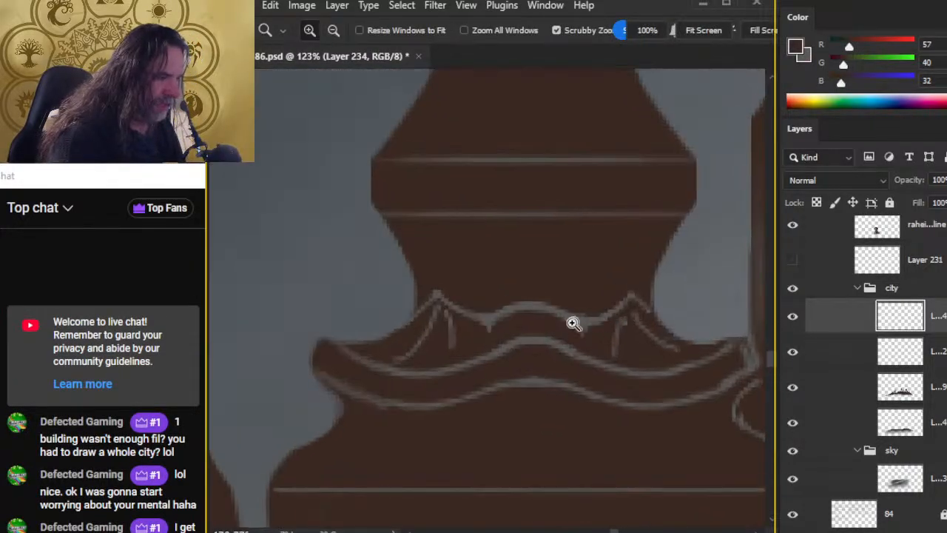
key("b")
key("bracketleft")
key("bracketleft")
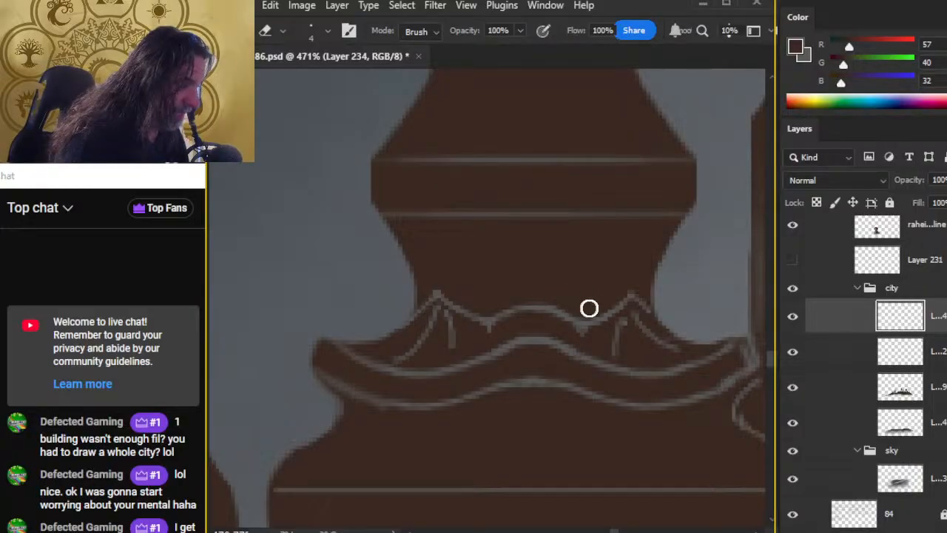
key("z")
left_click_drag(658, 429, 587, 461)
left_click_drag(656, 506, 517, 276)
left_click_drag(483, 178, 563, 202)
key("e")
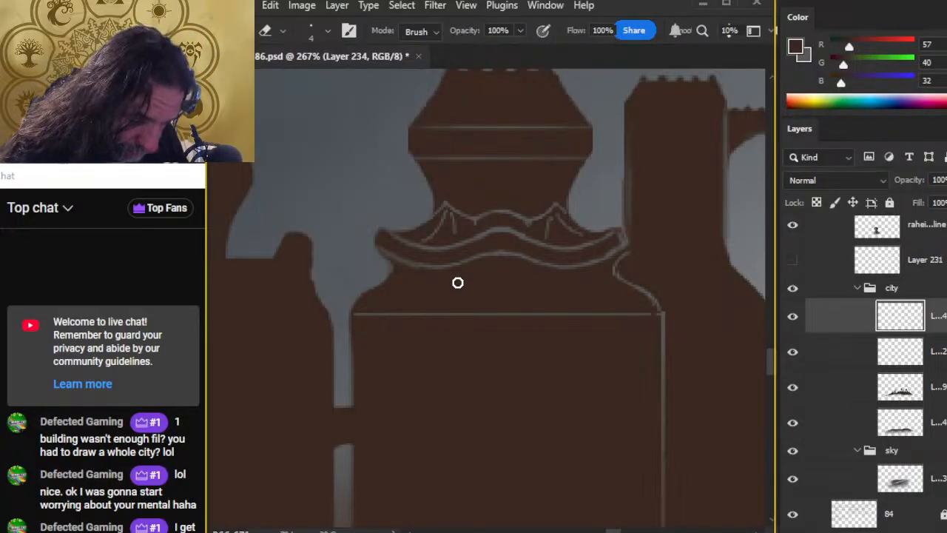
key("z")
mouse_move(618, 357)
left_mouse_down()
mouse_move(577, 356)
mouse_move(545, 383)
left_mouse_up()
left_click_drag(640, 452, 493, 285)
key("b")
key("z")
left_click_drag(597, 251, 622, 251)
key("b")
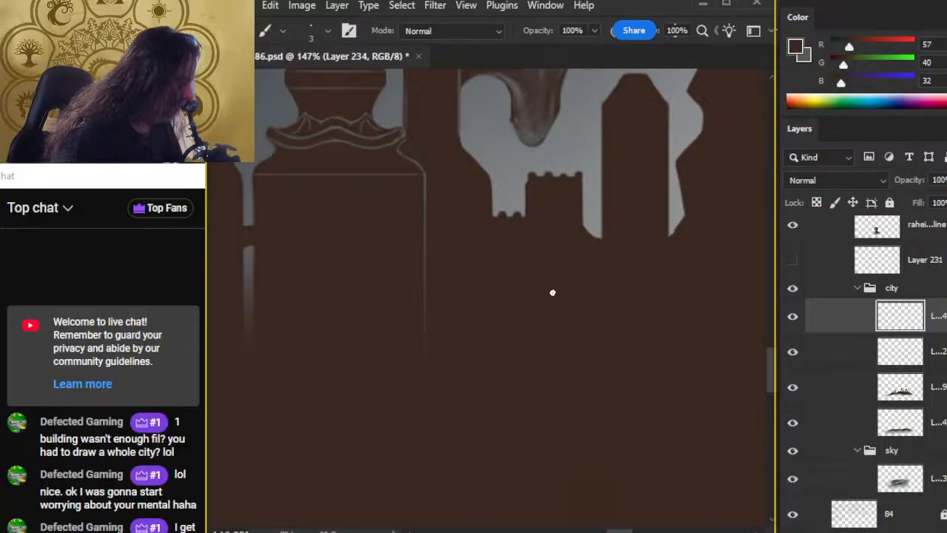
Paint a straight vertical 2 px light grey line (RGB 89, 90, 91) down the small crenellated tower's right wall.
left_click(561, 301, "alt")
left_click_drag(572, 261, 559, 297)
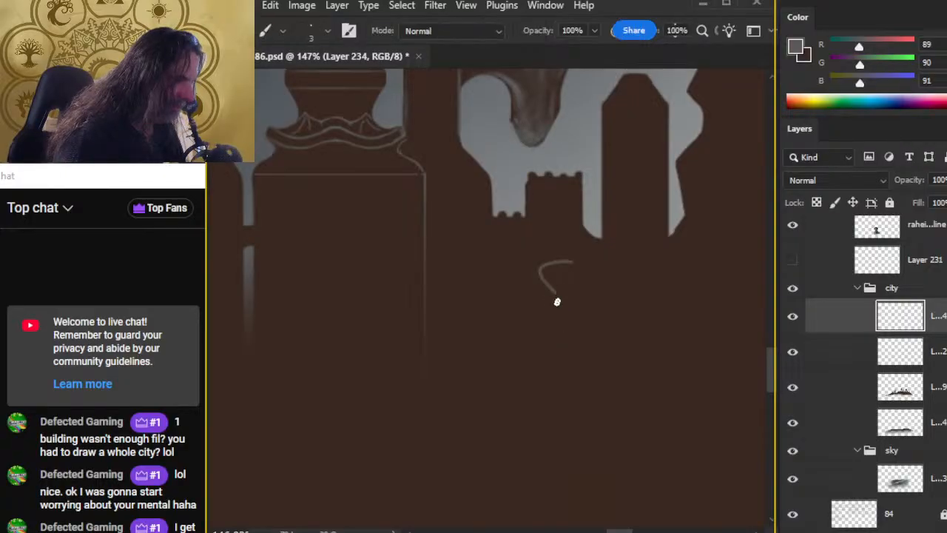
key("ctrl+z")
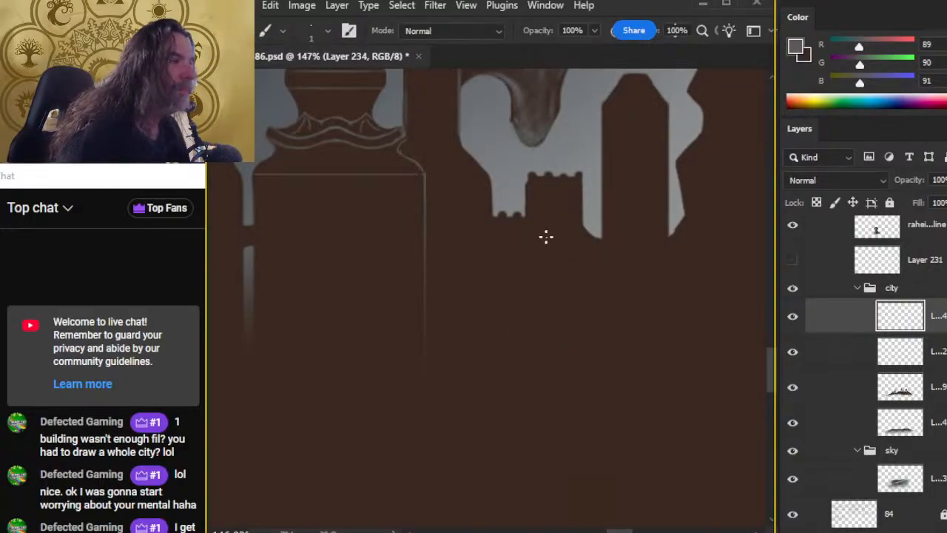
left_click(580, 222)
left_click(580, 322, "shift")
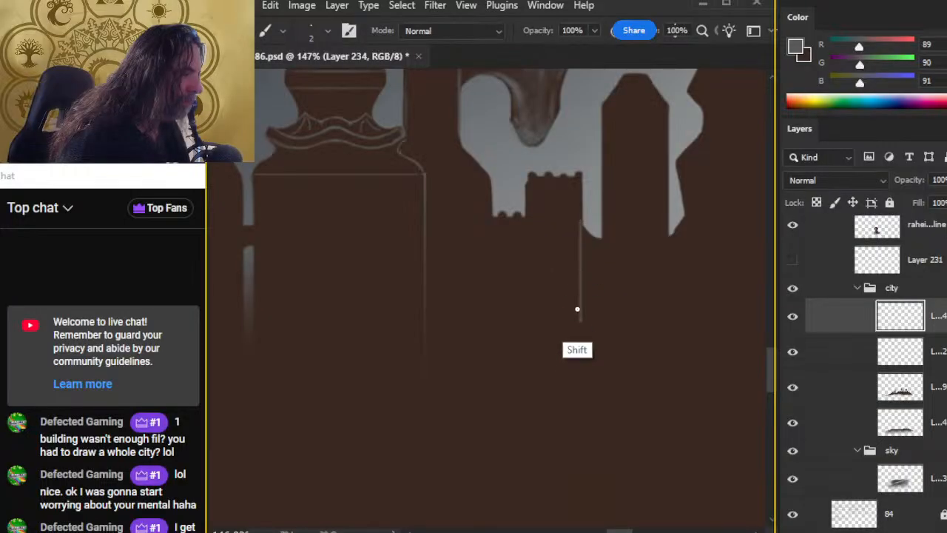
Lasso the new wall line and shift it slightly right onto the small crenellated tower's edge.
key("l")
left_click_drag(578, 205, 616, 314)
key("v")
left_click_drag(626, 282, 628, 282)
key("l")
left_click_drag(733, 334, 726, 337)
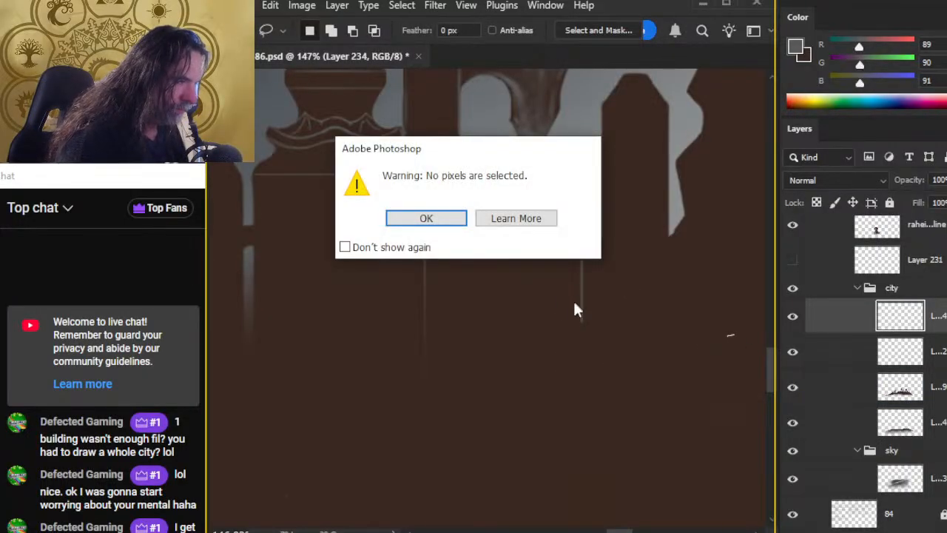
left_click(427, 218)
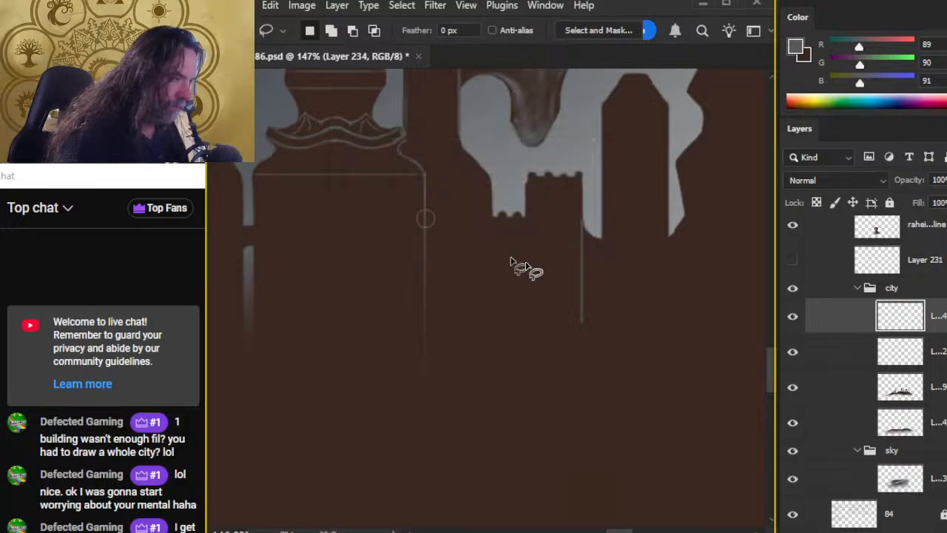
Select Layer 234's painted pixels with the Magic Wand to check for stray marks, and deselect.
key("w")
left_click(643, 323)
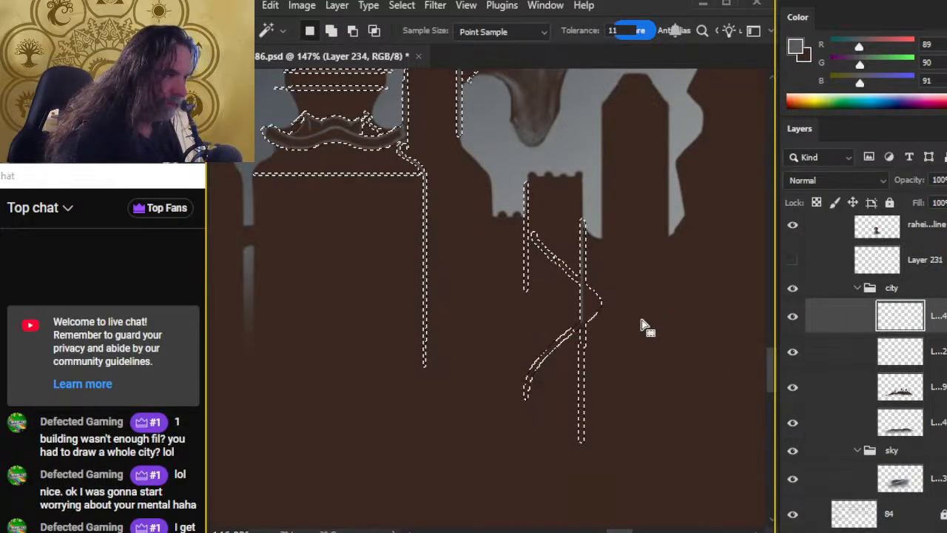
key("l")
left_click(651, 332)
Enlarge the Eraser to 30 px, clear the faint stray strokes around the small crenellated tower, and recheck with the Magic Wand.
key("e")
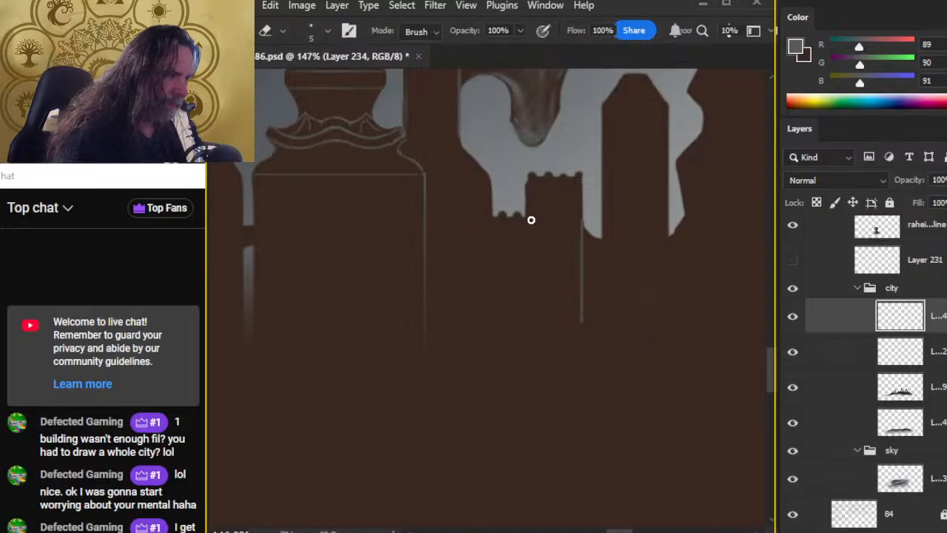
key("bracketright")
key("bracketright")
key("bracketright")
key("bracketright")
key("bracketright")
key("bracketright")
key("bracketright")
key("bracketright")
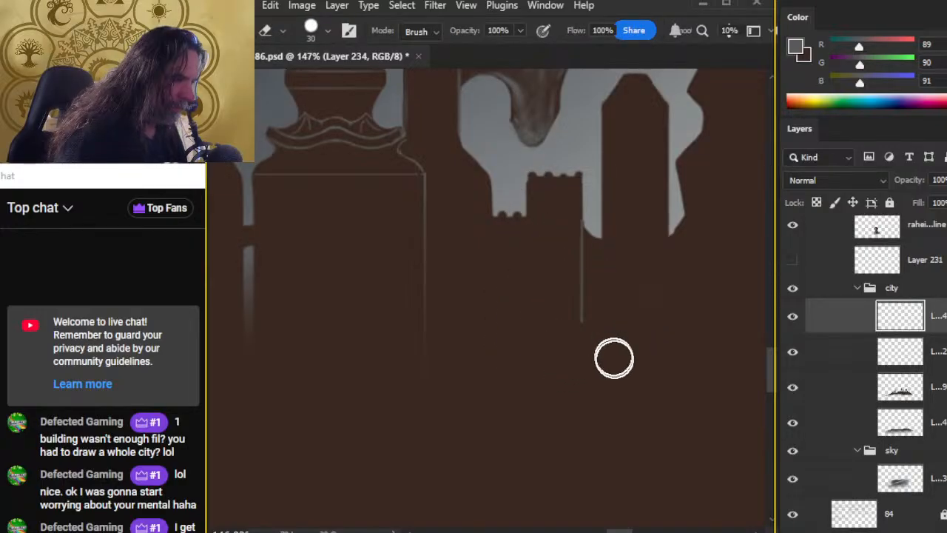
key("w")
left_click(648, 356)
key("ctrl+d")
key("e")
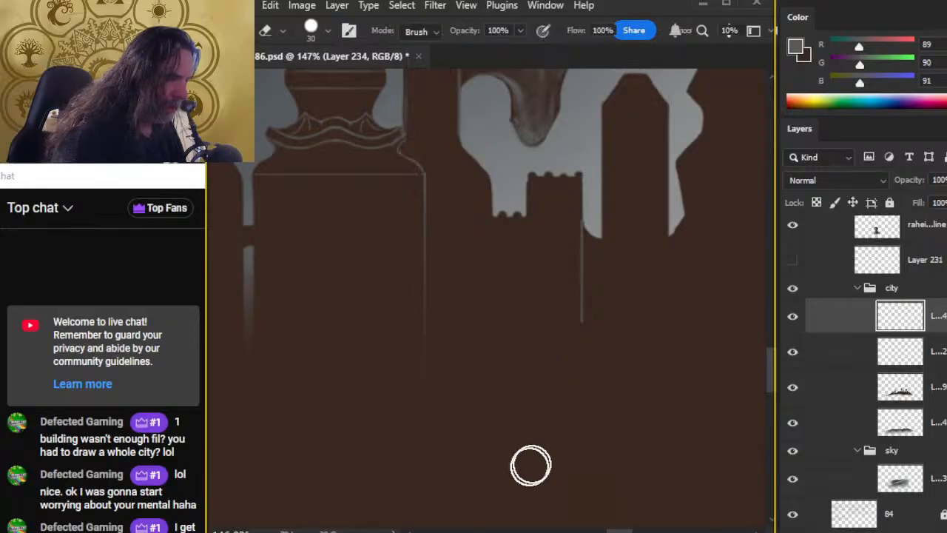
Smudge the lower end of the small crenellated tower's wall line downward into a soft fade.
key("r")
left_click_drag(584, 318, 581, 365)
mouse_move(581, 257)
left_mouse_down()
mouse_move(581, 347)
mouse_move(581, 248)
mouse_move(578, 376)
left_mouse_up()
left_click_drag(582, 298, 583, 391)
Review the new wall line within the whole skyline and the hill slope on its right side.
key("z")
left_click_drag(655, 411, 518, 414)
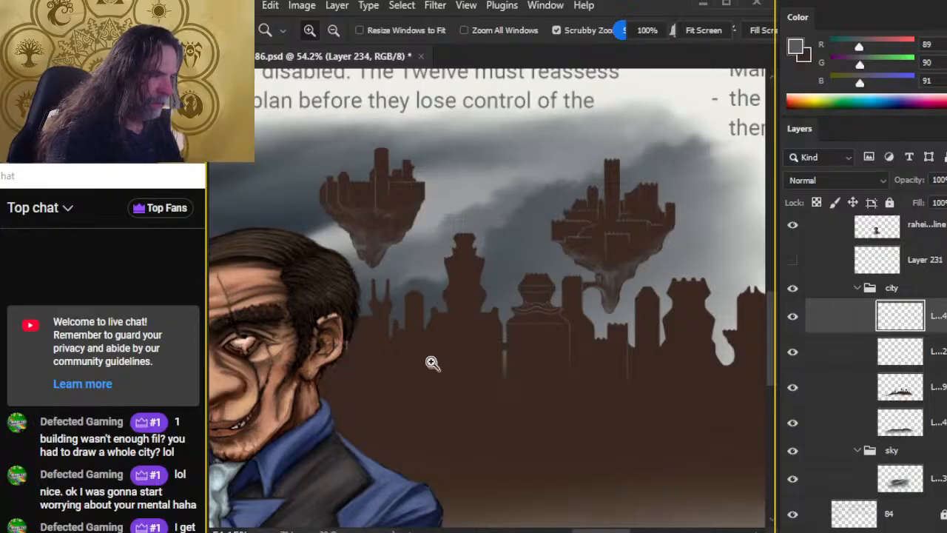
left_click_drag(434, 363, 419, 412)
key("b")
key("z")
left_click_drag(543, 356, 422, 377)
key("space")
left_click_drag(659, 395, 459, 316)
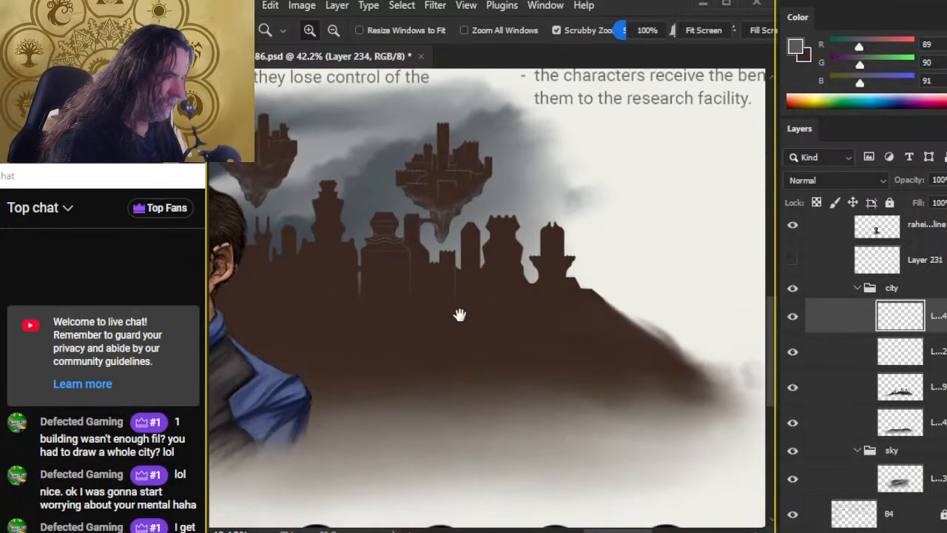
left_click_drag(450, 260, 528, 321)
Paint a light grey horizontal trim line across the large crenellated tower's wide lower section, and show Layer 231.
key("b")
key("z")
mouse_move(547, 230)
left_mouse_down()
mouse_move(618, 212)
mouse_move(664, 215)
left_mouse_up()
key("b")
left_click(791, 261)
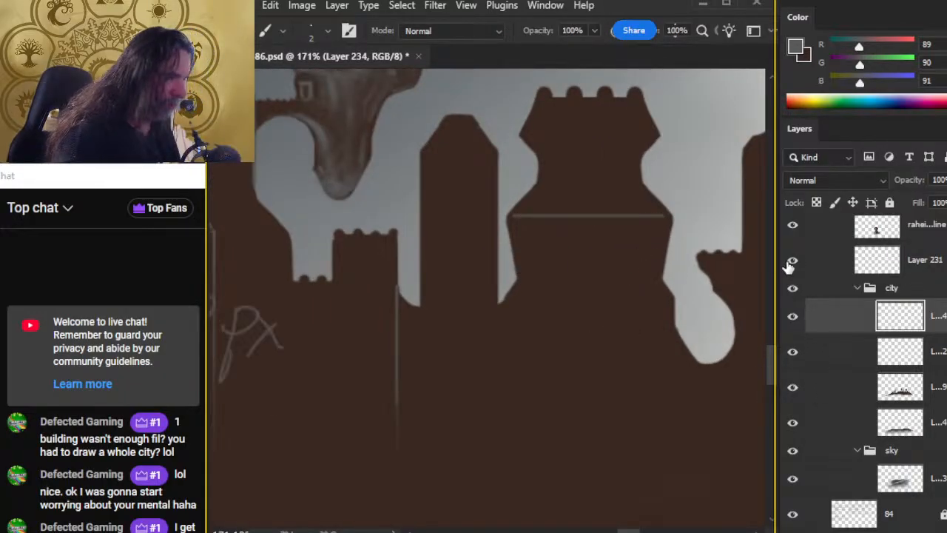
Hide Layer 231 and undo the row of round dots painted below the large crenellated tower's lower trim line.
left_click(794, 261)
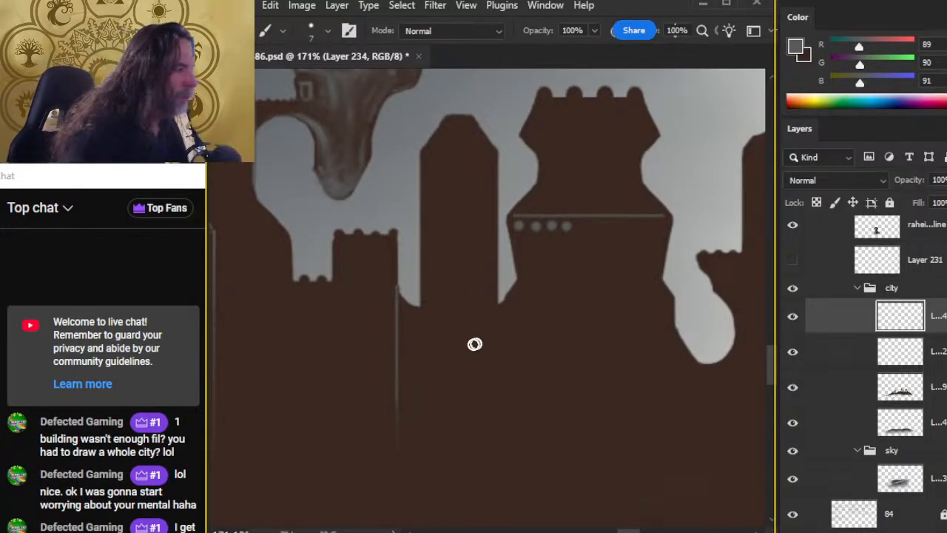
key("ctrl+z")
key("ctrl+z")
key("ctrl+z")
key("ctrl+z")
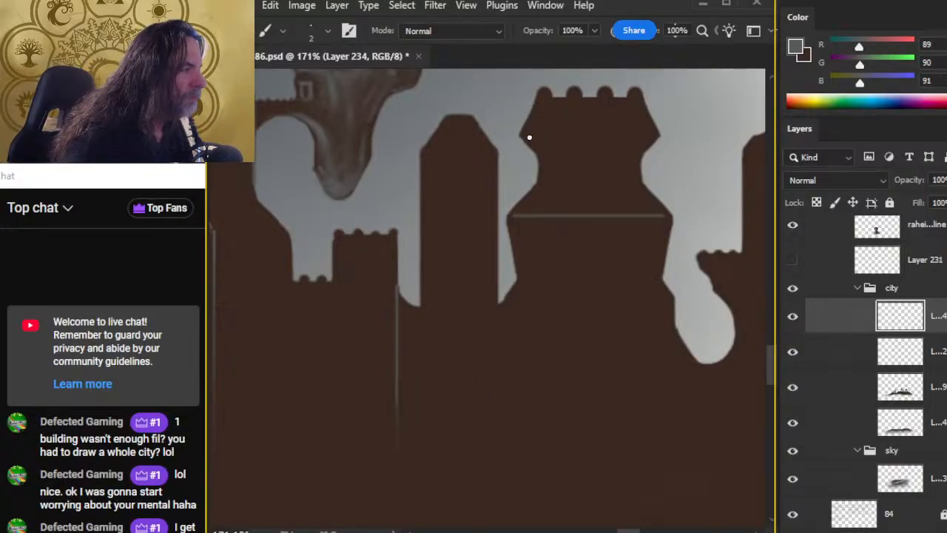
Paint a horizontal trim line below the large tower's battlements and small arches across its neck, then erase the two leftmost arches.
left_click_drag(521, 135, 658, 135)
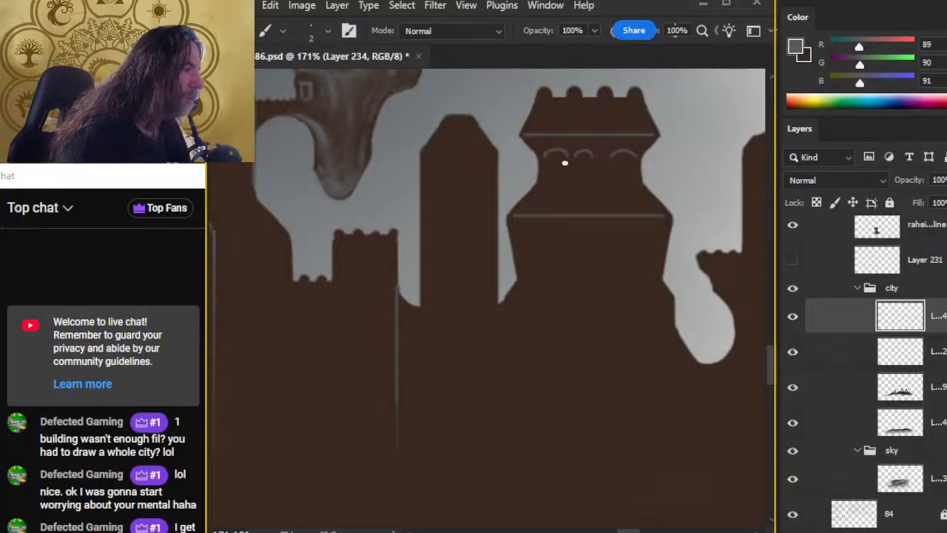
key("e")
left_click_drag(566, 154, 545, 154)
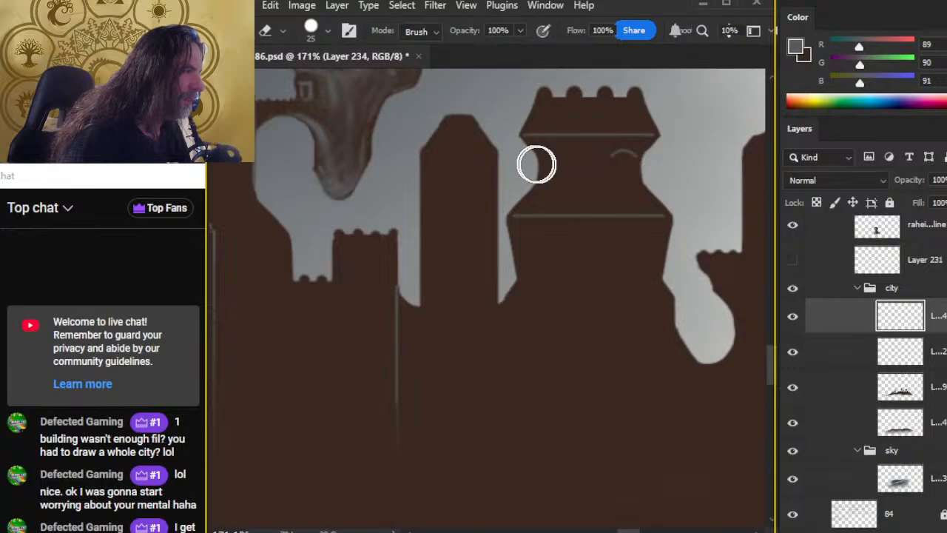
Lasso the remaining arch, place copies of it along the neck's left half, and paint vertical column lines beneath them.
key("l")
left_click_drag(641, 157, 592, 170)
key("v")
key("l")
key("ctrl+d")
key("b")
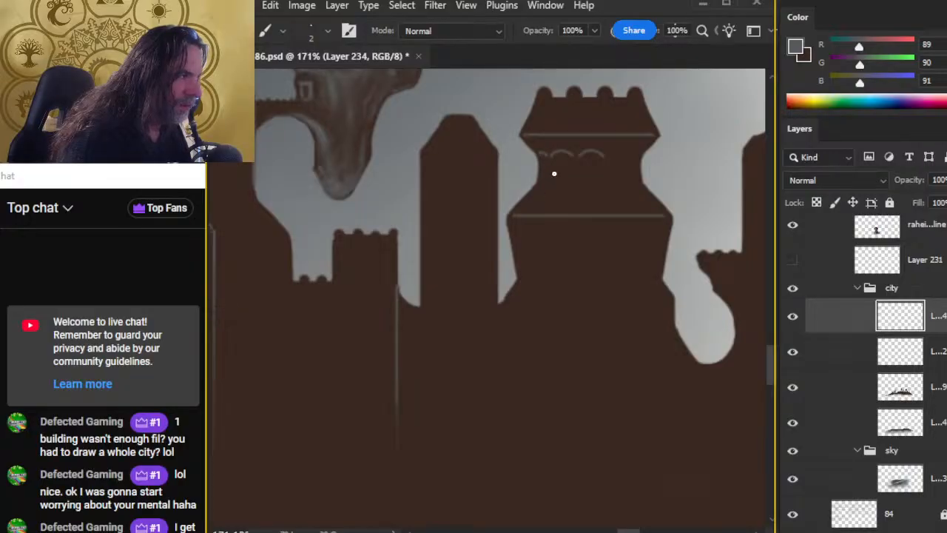
mouse_move(547, 158)
left_mouse_down()
mouse_move(548, 185)
mouse_move(576, 171)
mouse_move(577, 189)
left_mouse_up()
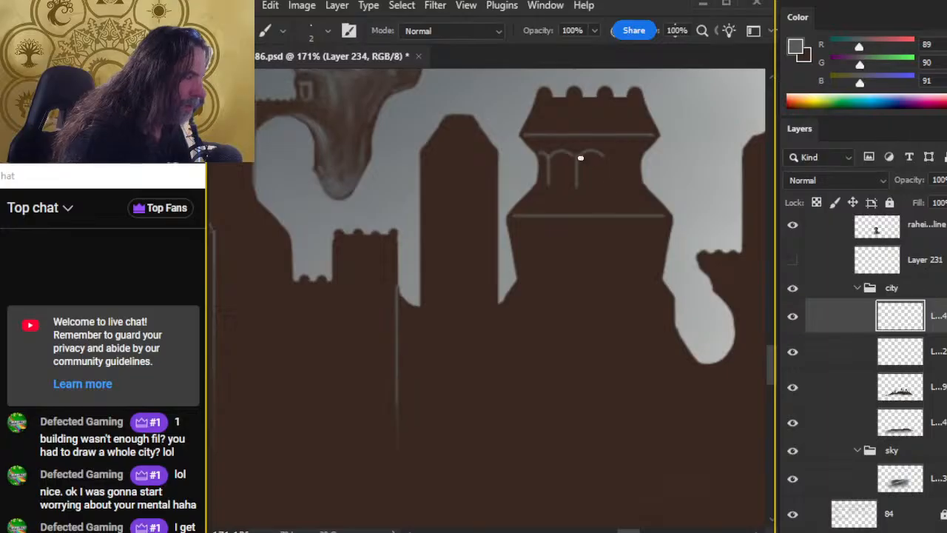
Lasso the left half of the arcade, copy it to a new layer, and flip the copy horizontally.
key("l")
mouse_move(575, 147)
left_mouse_down()
mouse_move(629, 159)
mouse_move(581, 145)
left_mouse_up()
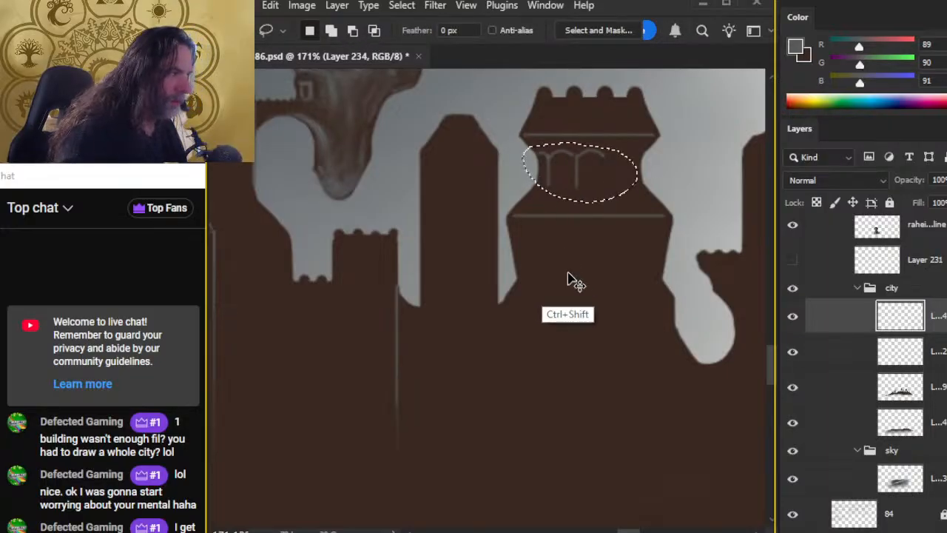
key("ctrl+j")
right_click(558, 212)
left_click(620, 372)
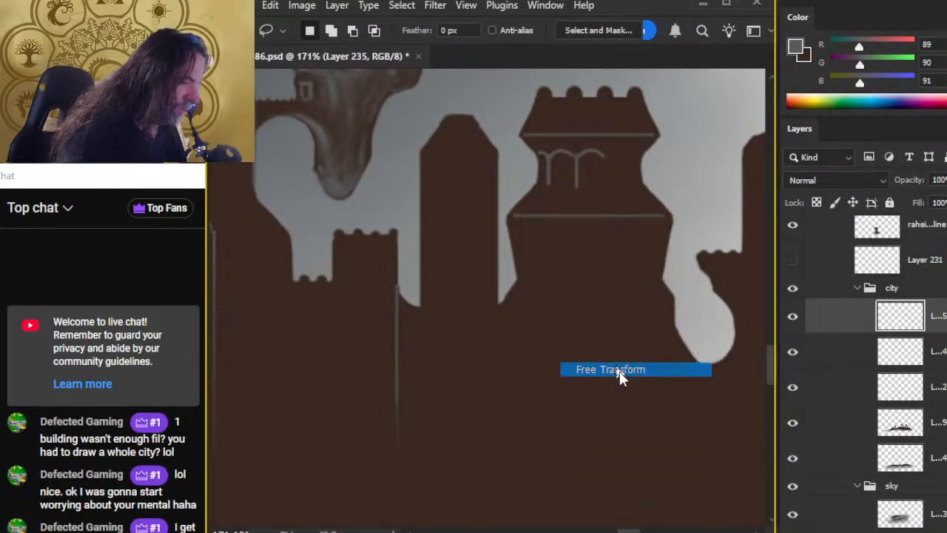
right_click(578, 225)
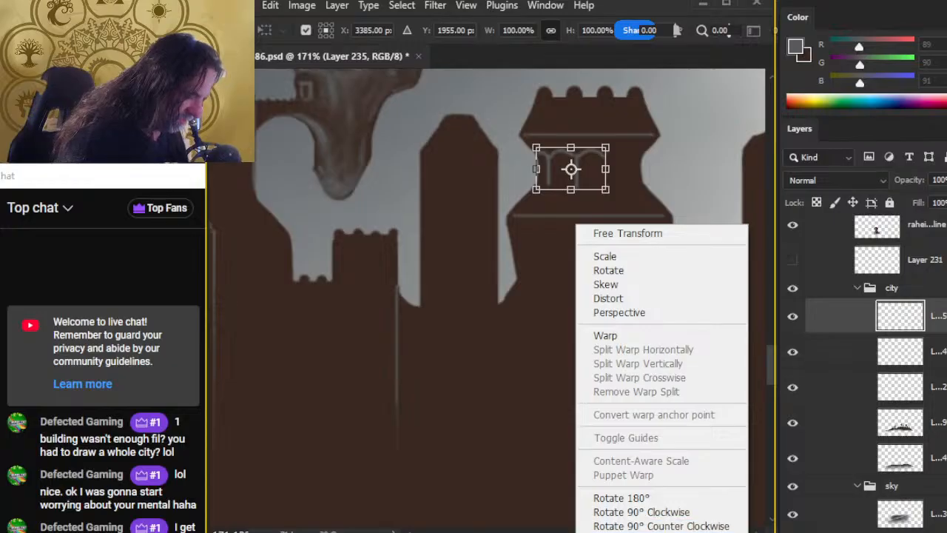
left_click(629, 532)
key("Return")
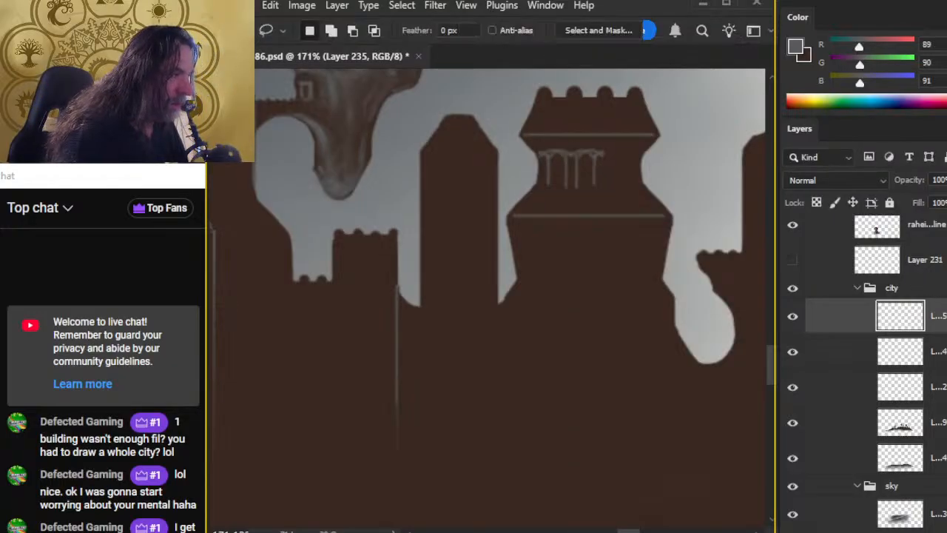
Move the flipped arcade half to the neck's right side and merge it down into Layer 234.
key("v")
left_click_drag(620, 291, 659, 296)
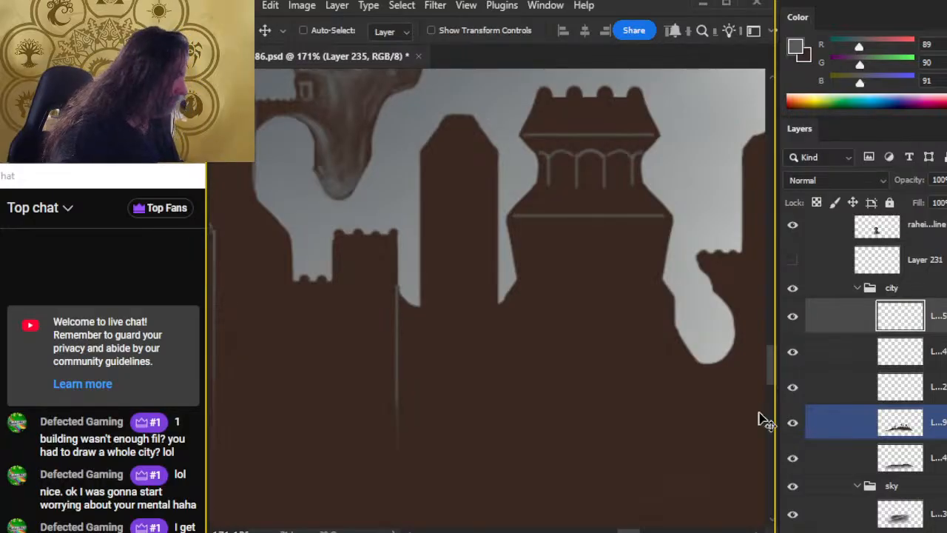
right_click(817, 317)
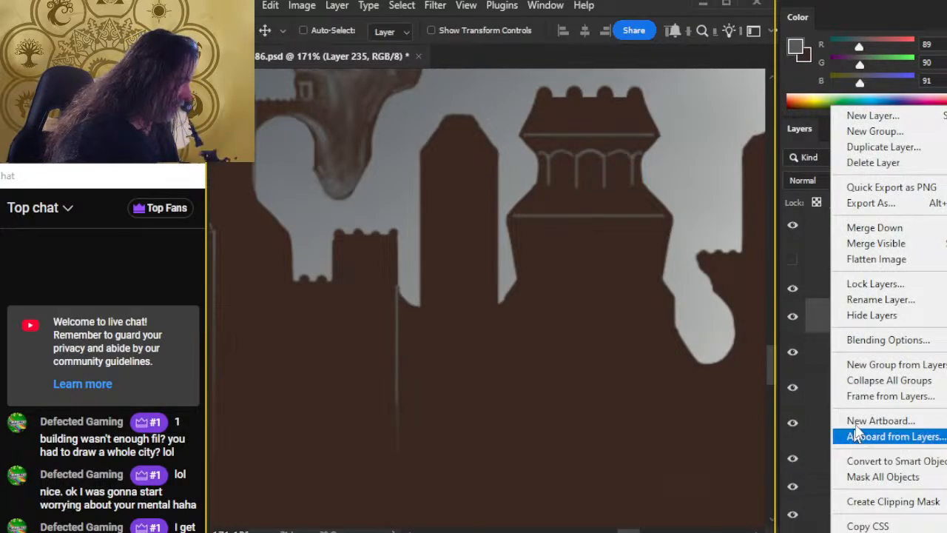
left_click(872, 234)
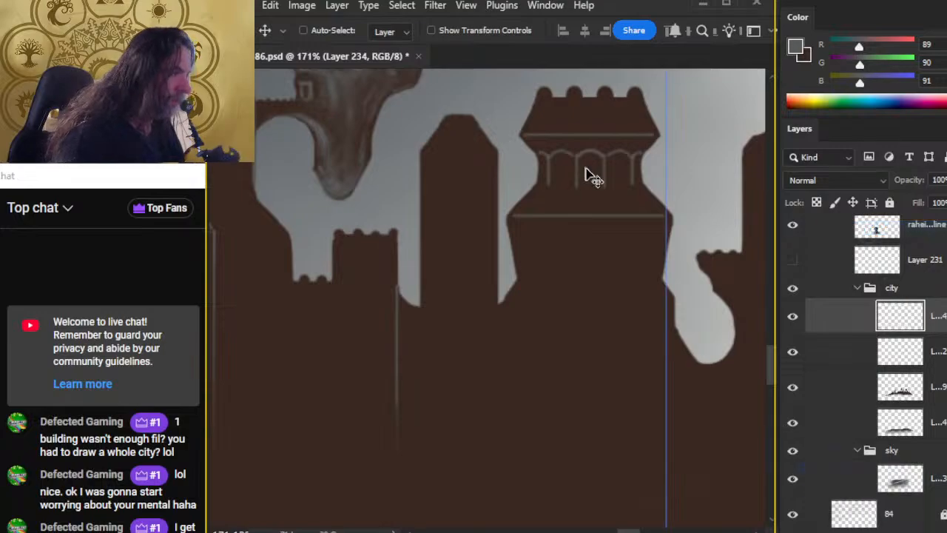
Reduce the Eraser to 9 px and trim the lower ends of the arcade's columns to an even height.
key("b")
key("e")
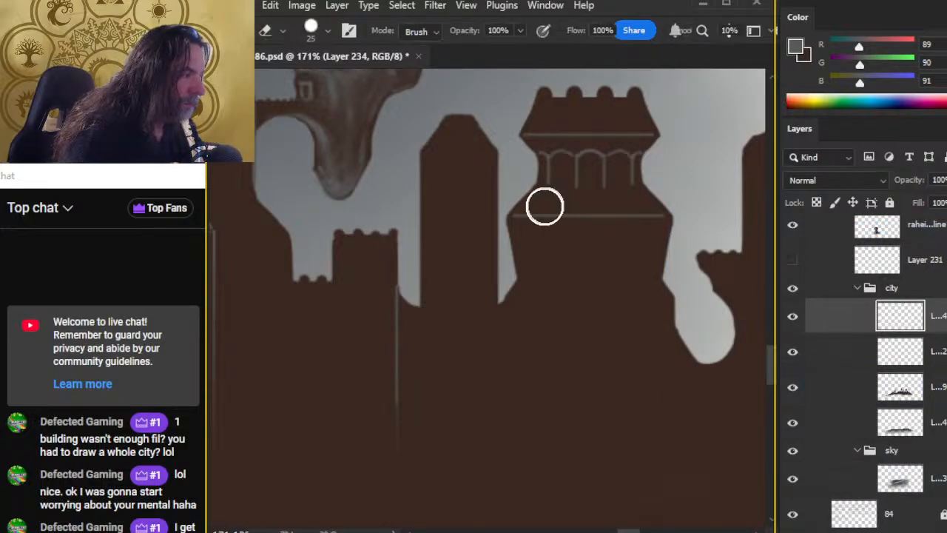
key("w")
key("e")
key("bracketleft")
key("bracketleft")
key("bracketleft")
key("bracketleft")
key("shift")
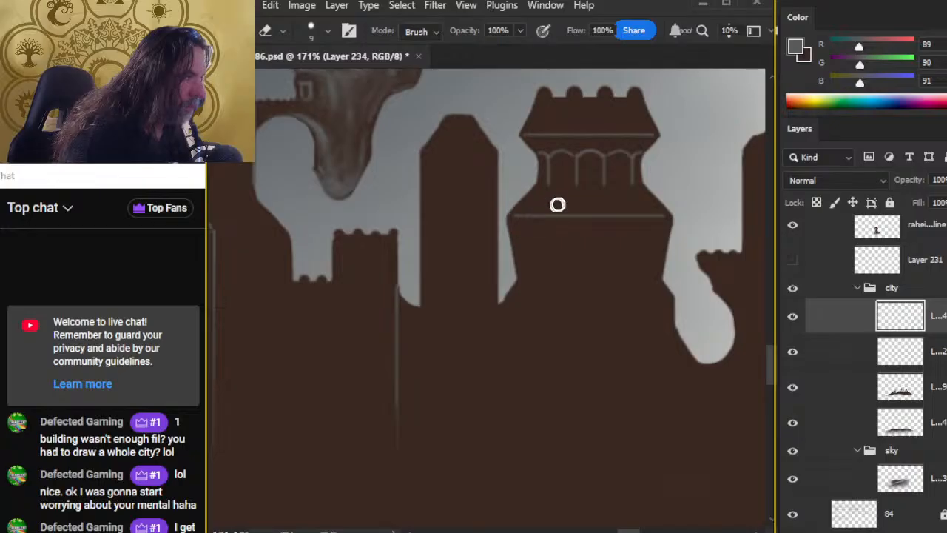
Paint short horizontal sill lines beneath the arcade's three full arches, erasing and repainting the uneven ones.
key("b")
left_click_drag(558, 185, 631, 185)
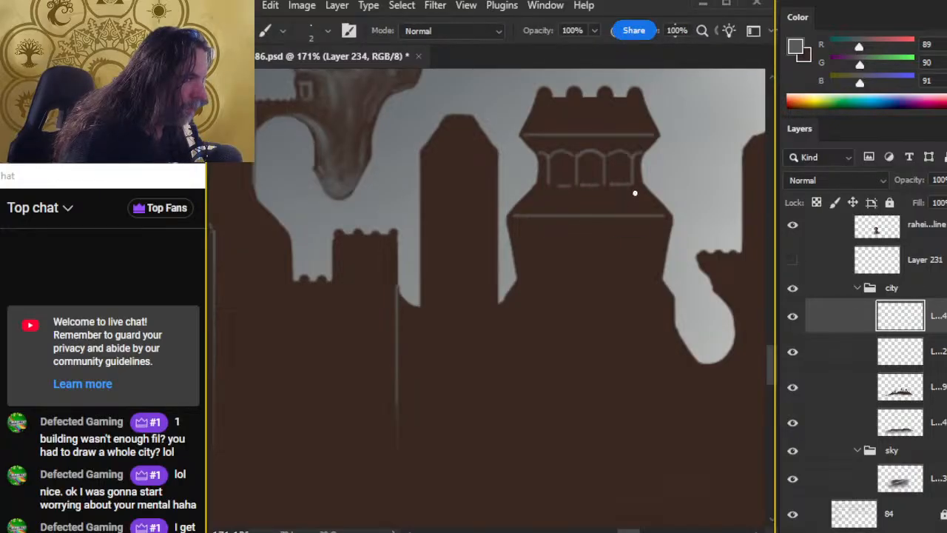
key("e")
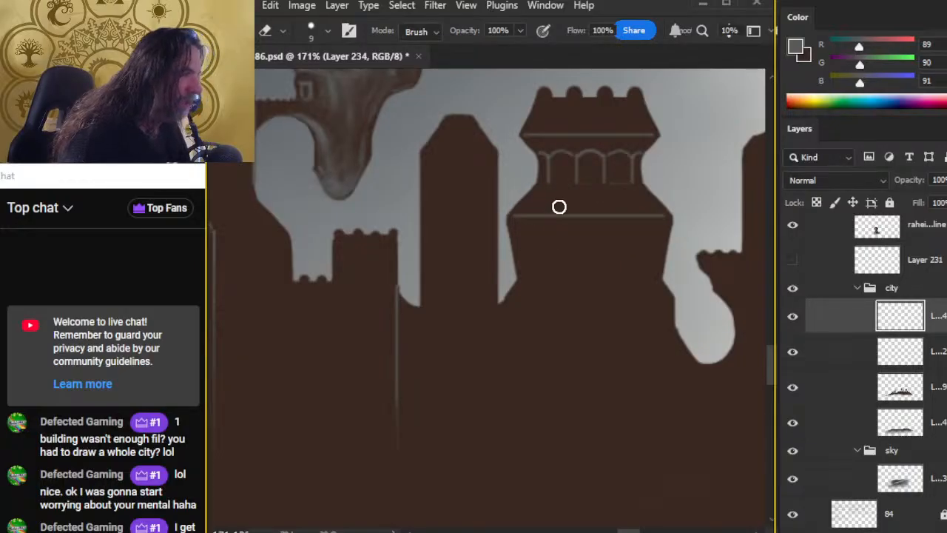
key("b")
left_click_drag(600, 184, 556, 183)
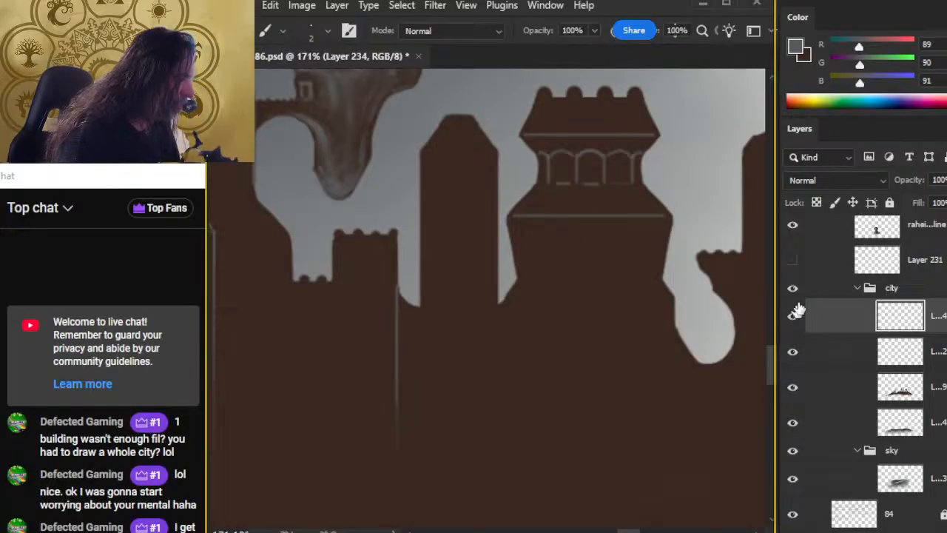
Compare the skyline with and without Layer 234's trim lines, checking the brush-size note on Layer 231.
left_click(794, 263)
left_click_drag(434, 383, 679, 321)
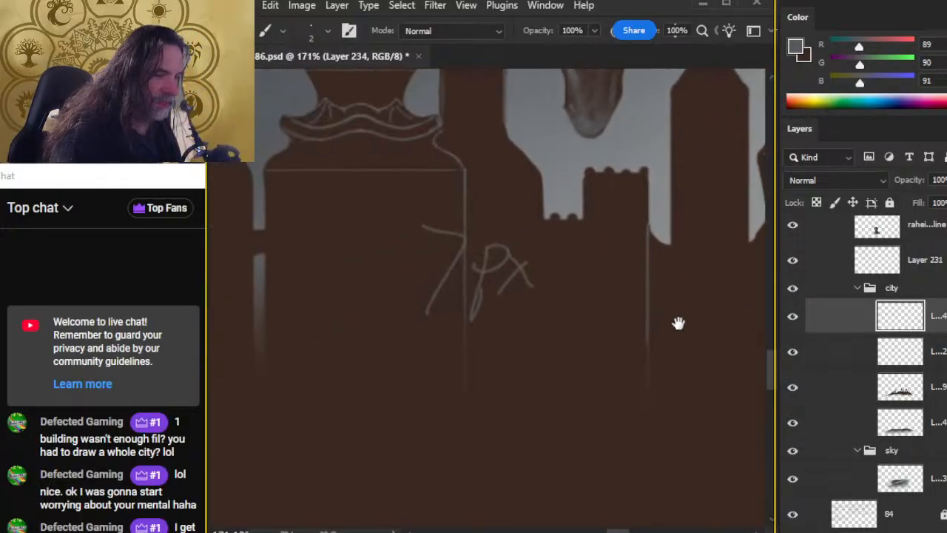
left_click(790, 317)
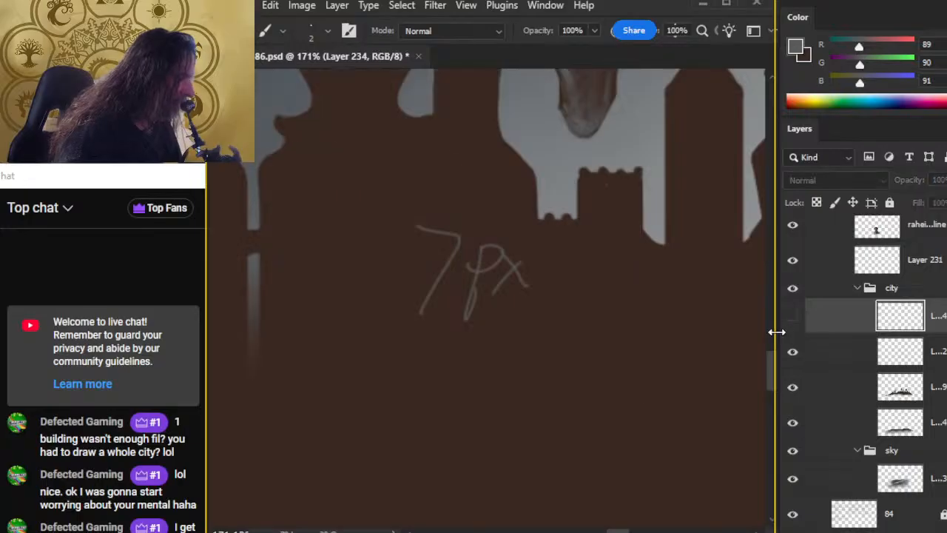
left_click_drag(636, 320, 444, 342)
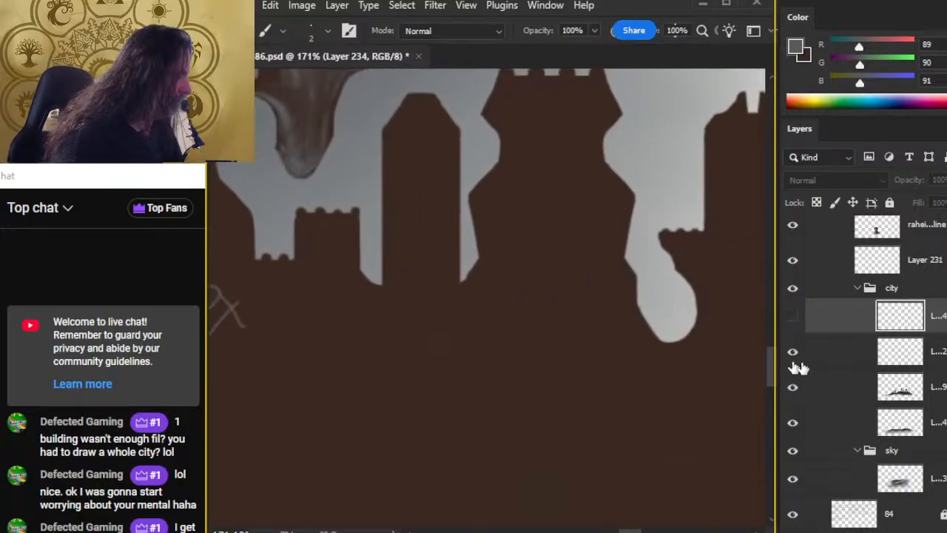
left_click(790, 319)
left_click(793, 260)
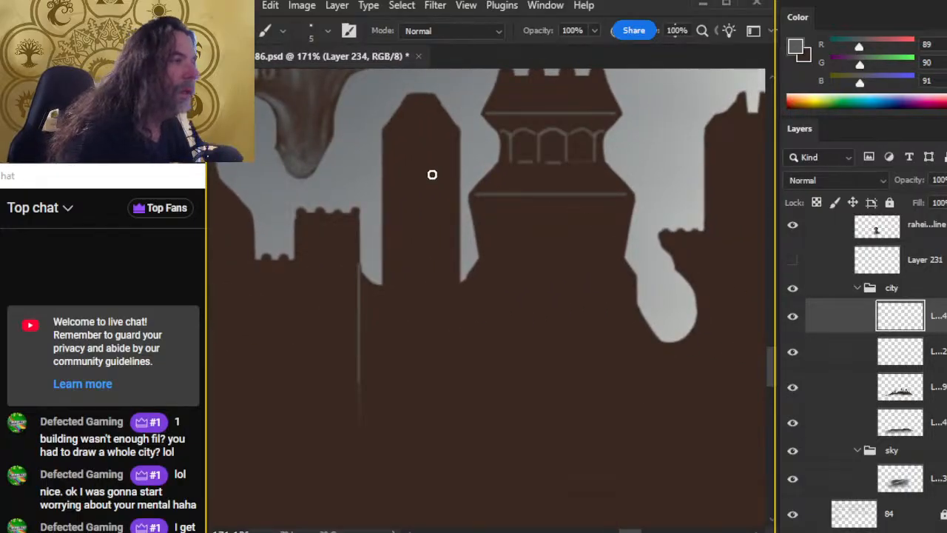
Choose the Square fixed brush preset and reduce its size to 7 px.
right_click(450, 213)
left_click(506, 406)
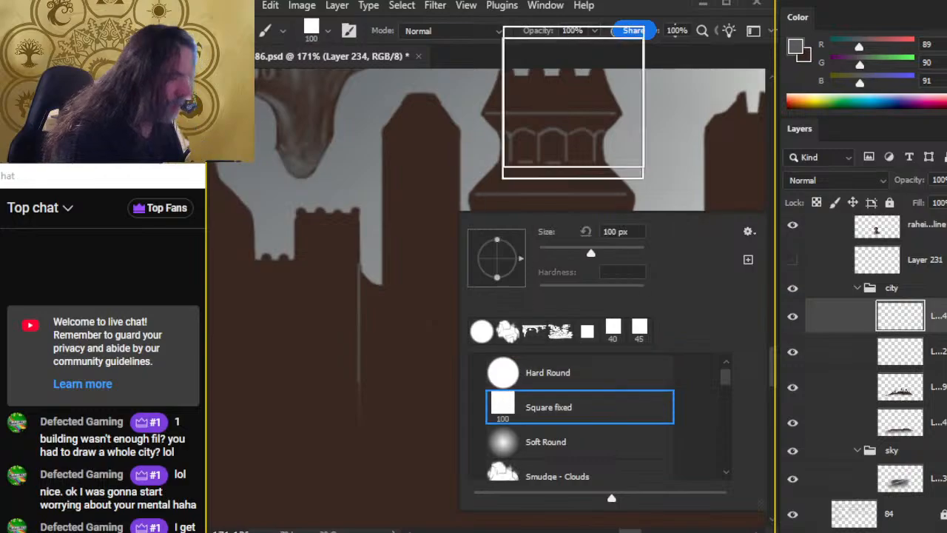
key("Return")
key("bracketleft")
key("bracketleft")
key("bracketleft")
key("bracketleft")
key("bracketleft")
key("bracketleft")
key("bracketleft")
key("bracketleft")
key("bracketleft")
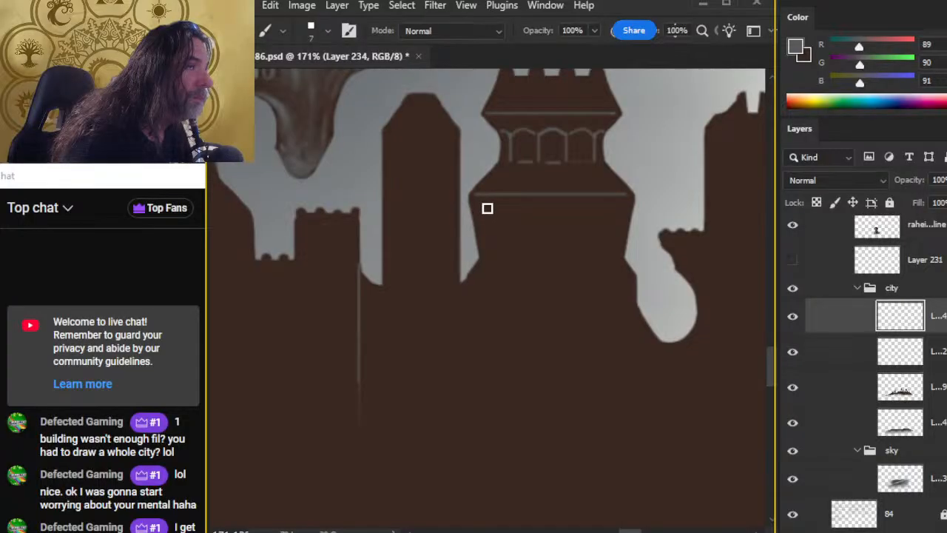
Try stamping three stacked grey squares beside the arcade on the large tower's neck, and undo them.
left_click_drag(525, 175, 514, 214)
left_click_drag(511, 173, 526, 206)
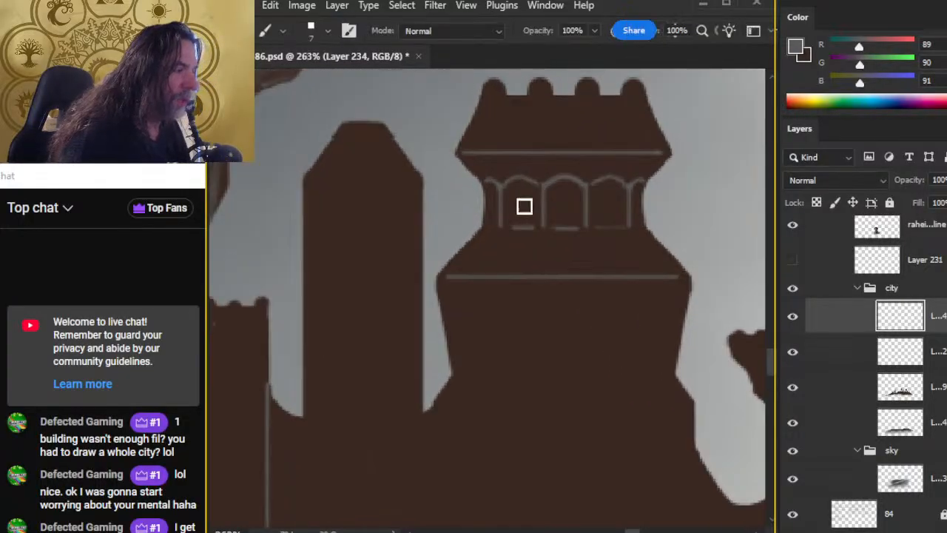
left_click(657, 218)
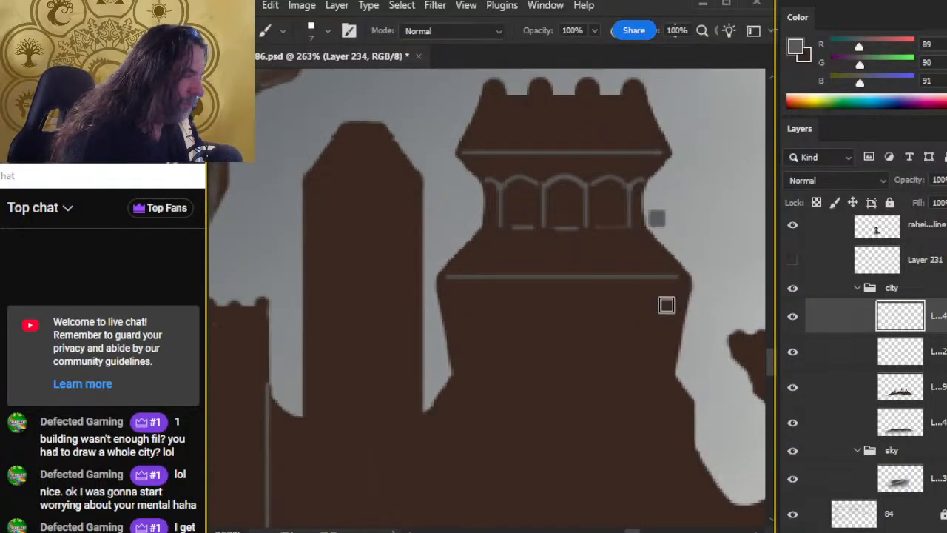
left_click(656, 201)
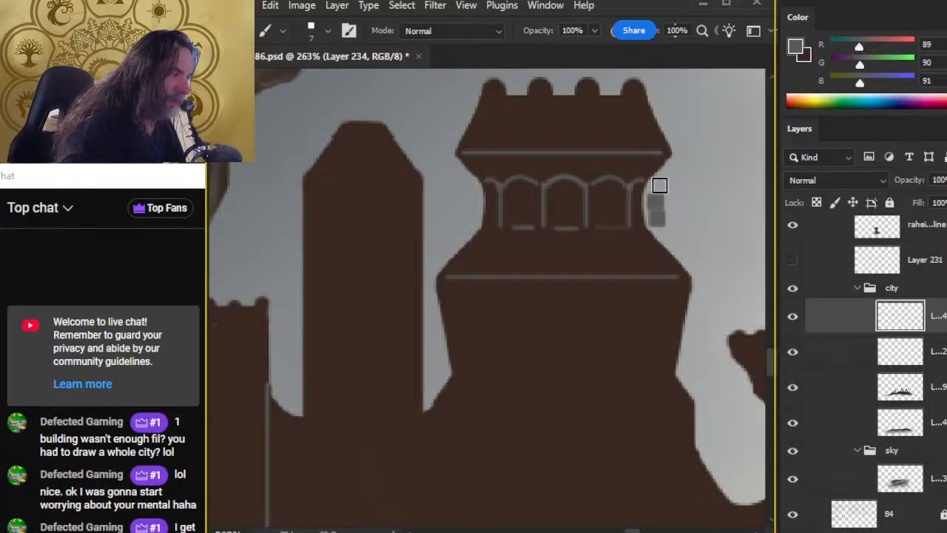
left_click(657, 185)
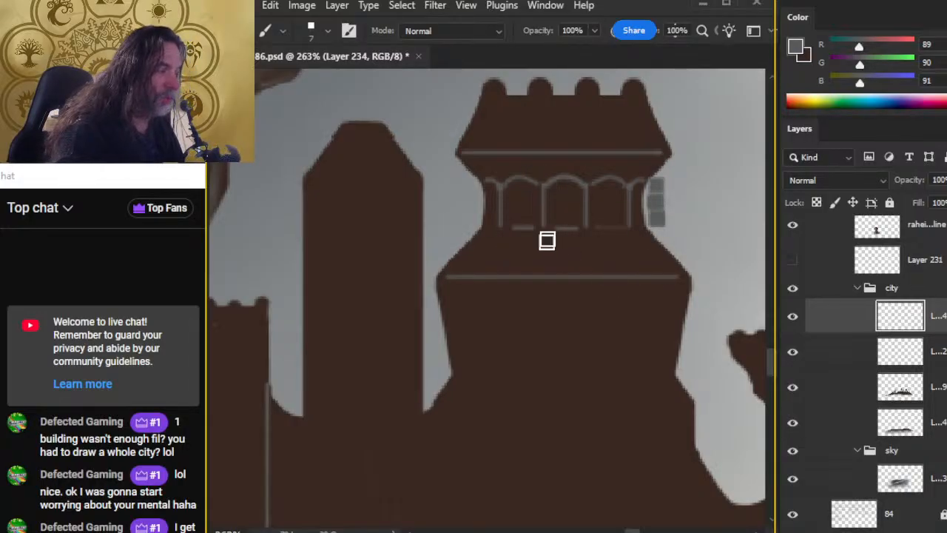
key("z")
left_click_drag(602, 334, 616, 351)
key("ctrl+z")
key("ctrl+z")
key("ctrl+z")
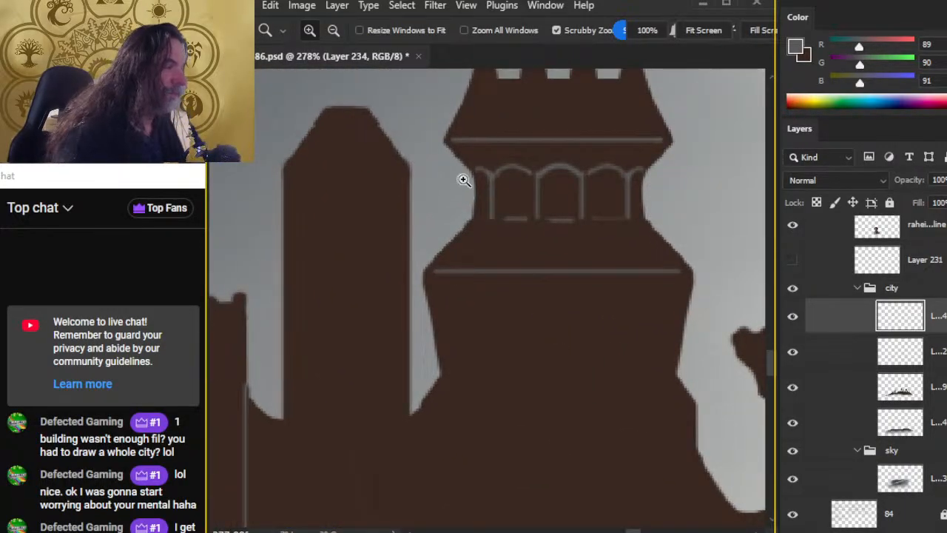
Stamp a row of square grey windows in the band between the two trim lines of the curved-roof tower.
left_click_drag(379, 352, 675, 287)
left_click_drag(645, 332, 451, 350)
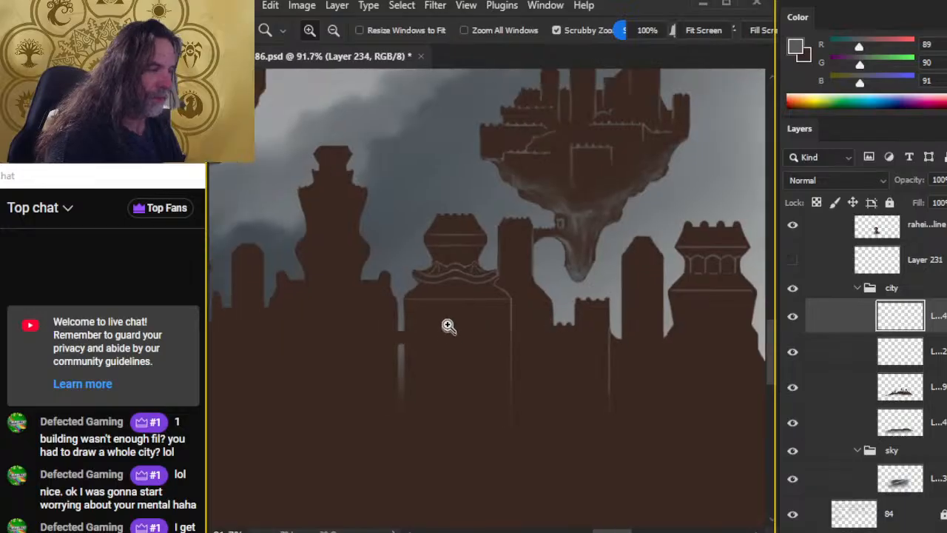
left_click_drag(438, 243, 518, 254)
key("b")
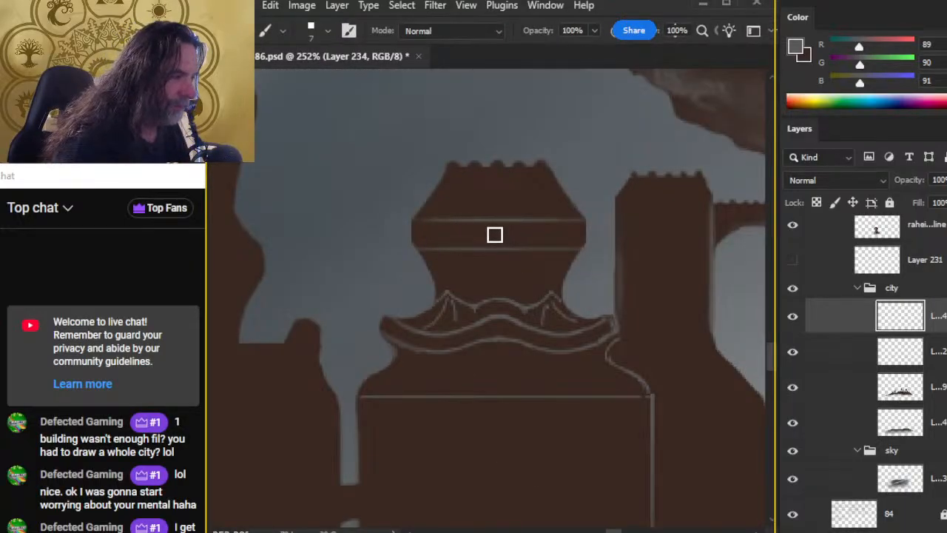
left_click(496, 234)
left_click(514, 234, "shift")
key("ctrl+z")
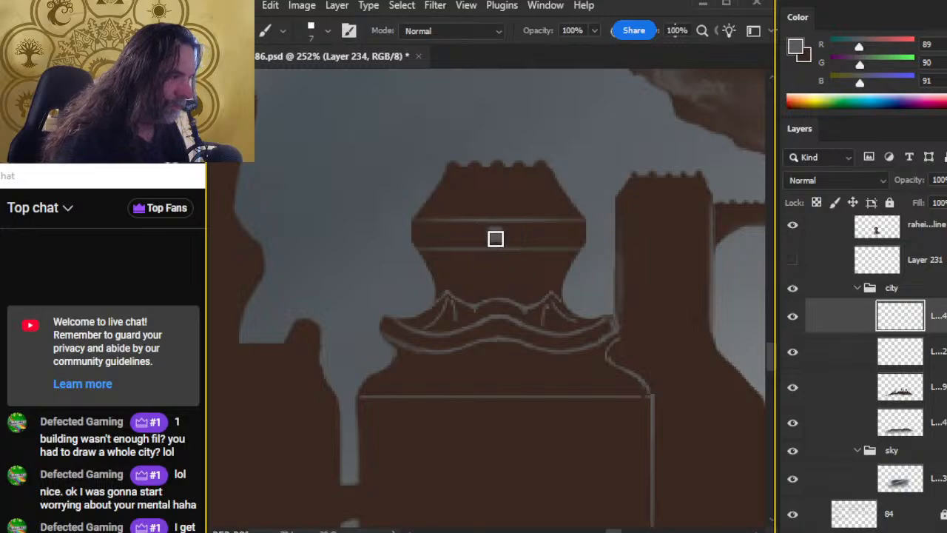
left_click(447, 235)
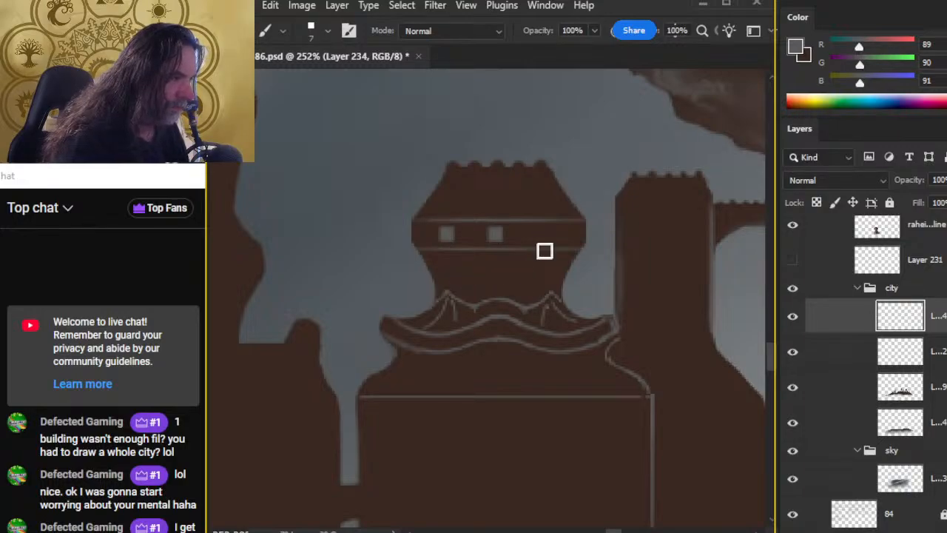
key("z")
left_click_drag(552, 344, 533, 408)
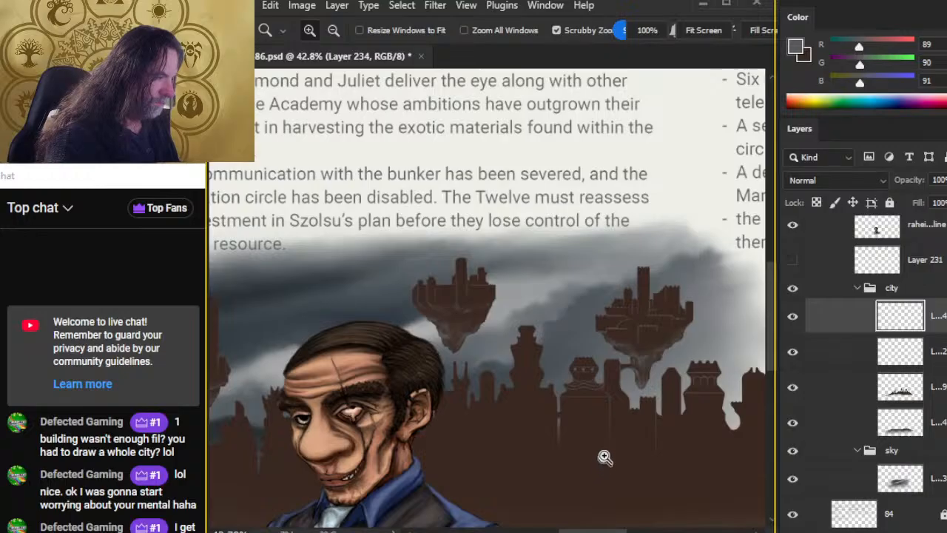
left_click_drag(589, 373, 704, 390)
key("b")
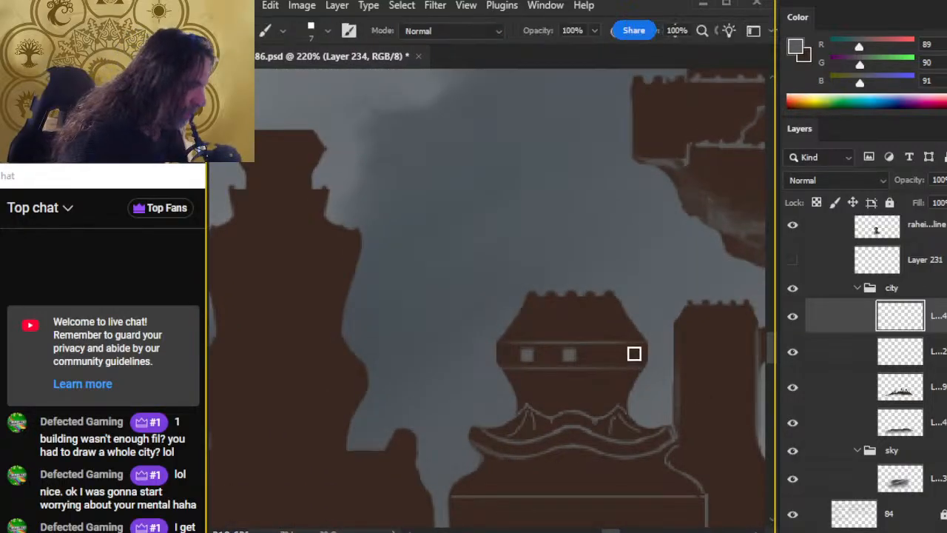
Set the eraser to the square tip at 7 px and trim the sides of the curved-roof tower's windows.
key("e")
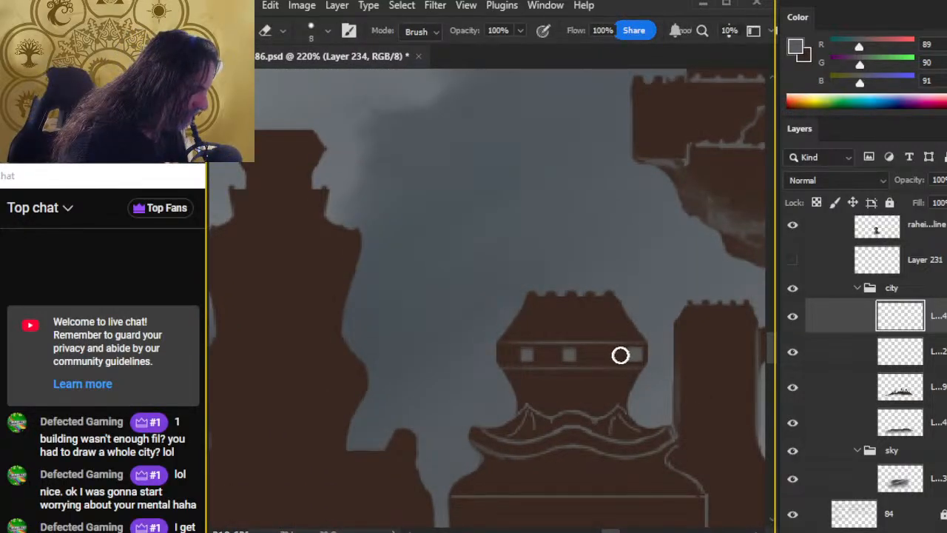
right_click(621, 356)
left_click(632, 398)
left_click(580, 216)
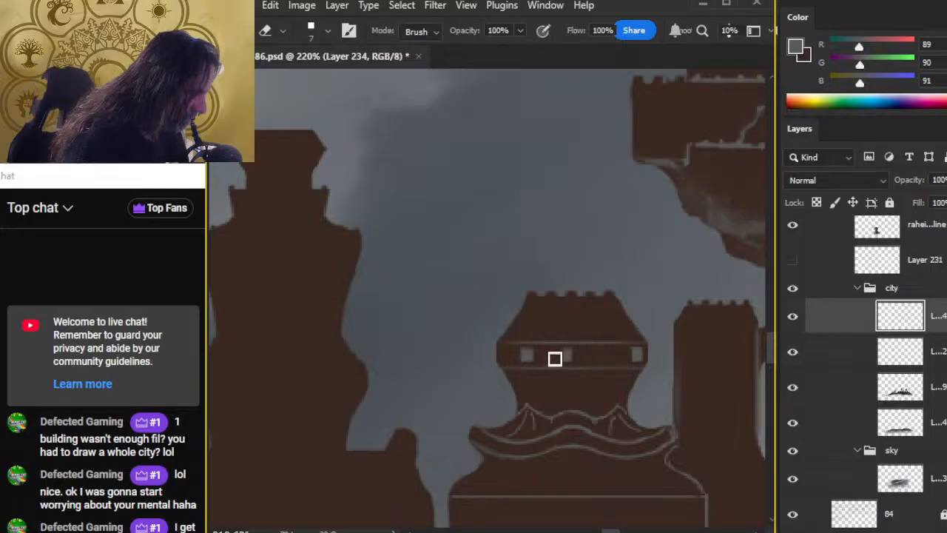
Review the whole skyline, and switch the brush from the square tip to a small hard round tip.
key("z")
left_click_drag(552, 414, 474, 415)
mouse_move(592, 474)
left_mouse_down()
mouse_move(567, 320)
mouse_move(539, 333)
left_mouse_up()
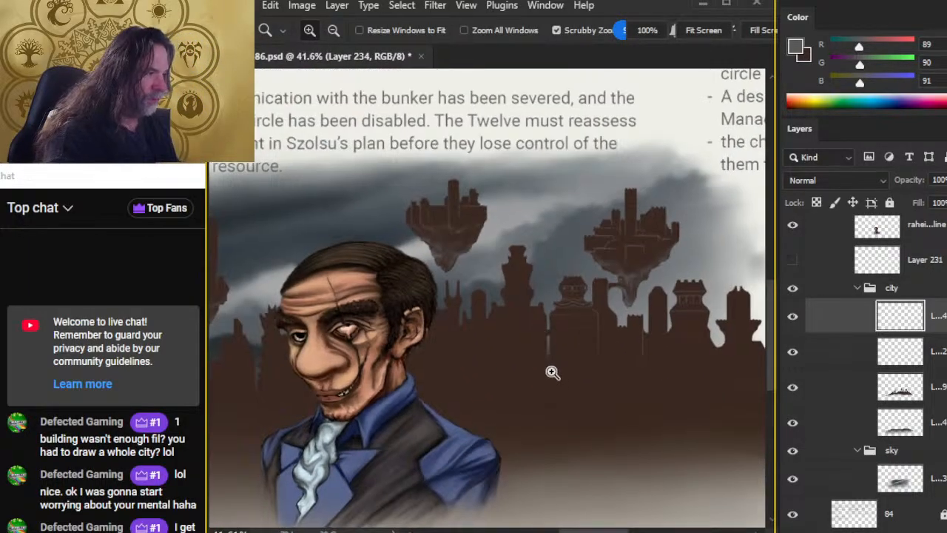
left_click_drag(558, 383, 510, 376)
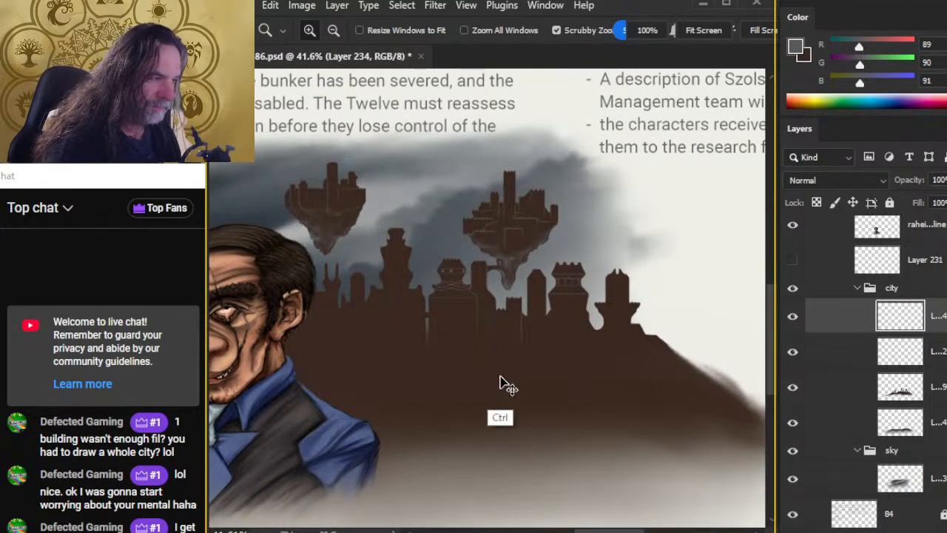
left_click_drag(583, 275, 638, 302)
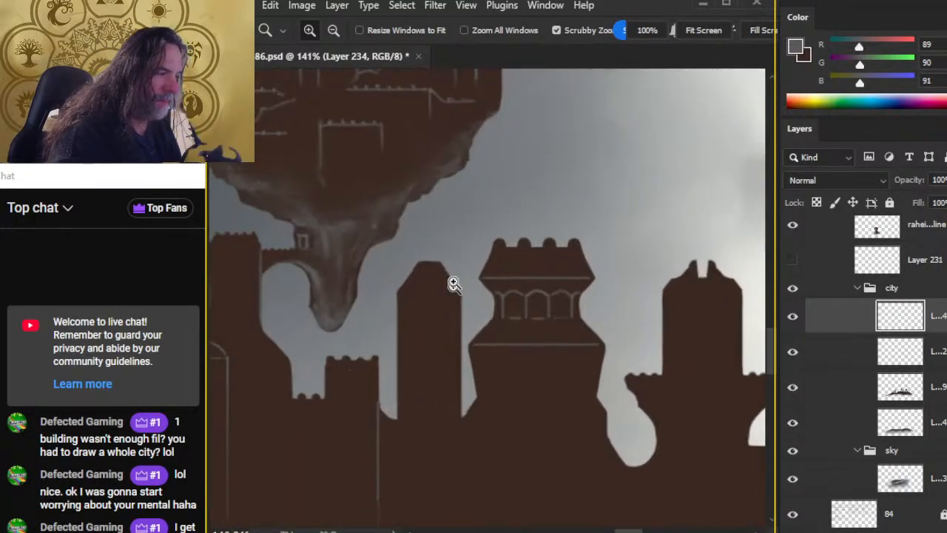
key("b")
right_click(518, 291)
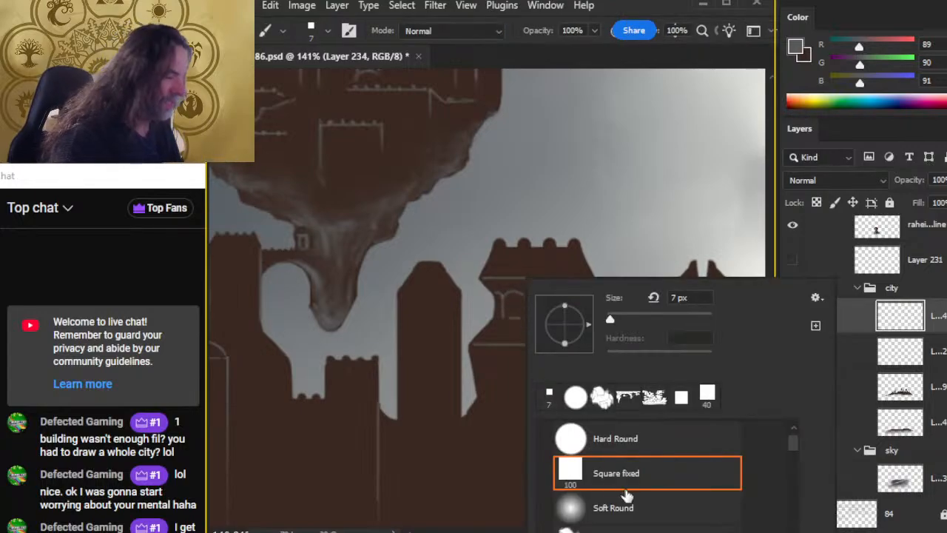
left_click(578, 398)
left_click(560, 66)
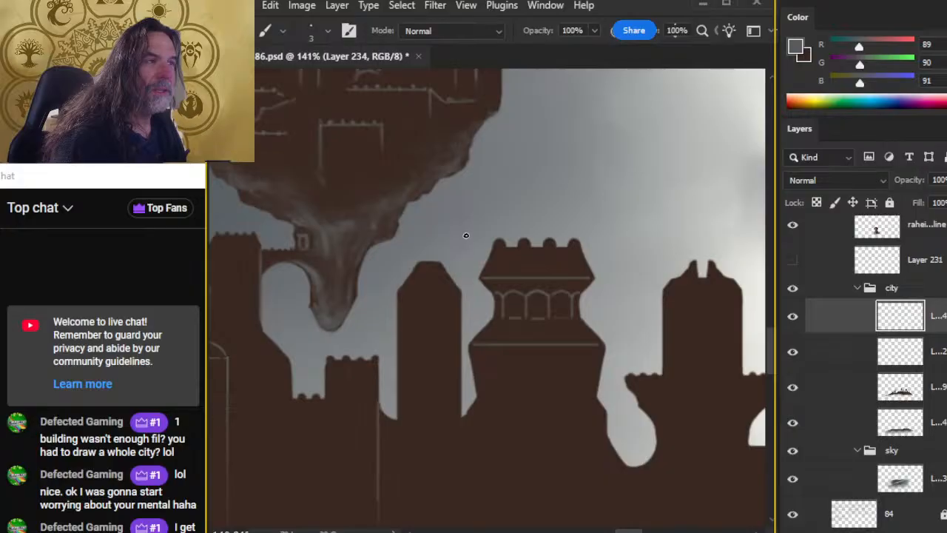
Try painting slanted 2 px lines down the flared crown of the arcade tower, and erase them.
key("z")
left_click_drag(543, 314, 534, 400)
key("b")
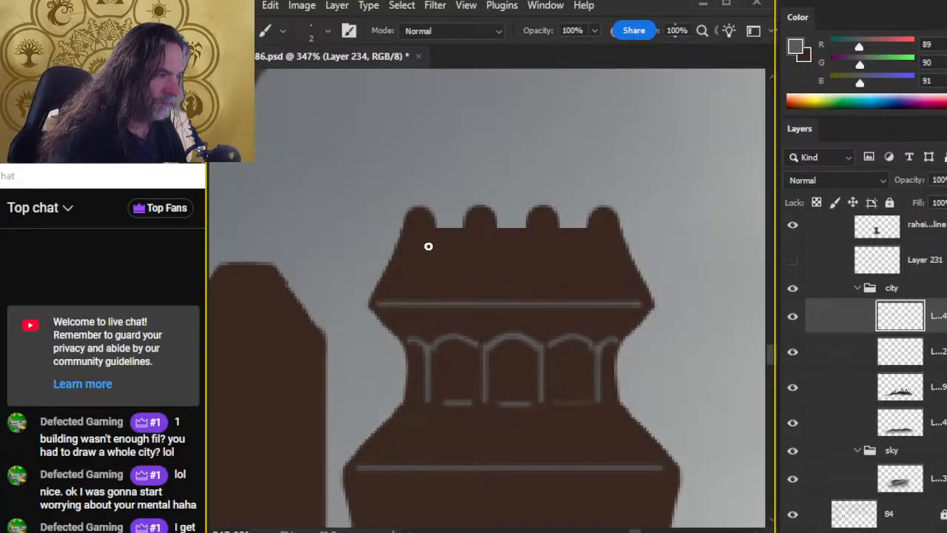
left_click_drag(433, 245, 416, 283)
left_click_drag(464, 234, 448, 286)
key("ctrl+z")
left_click_drag(464, 237, 456, 287)
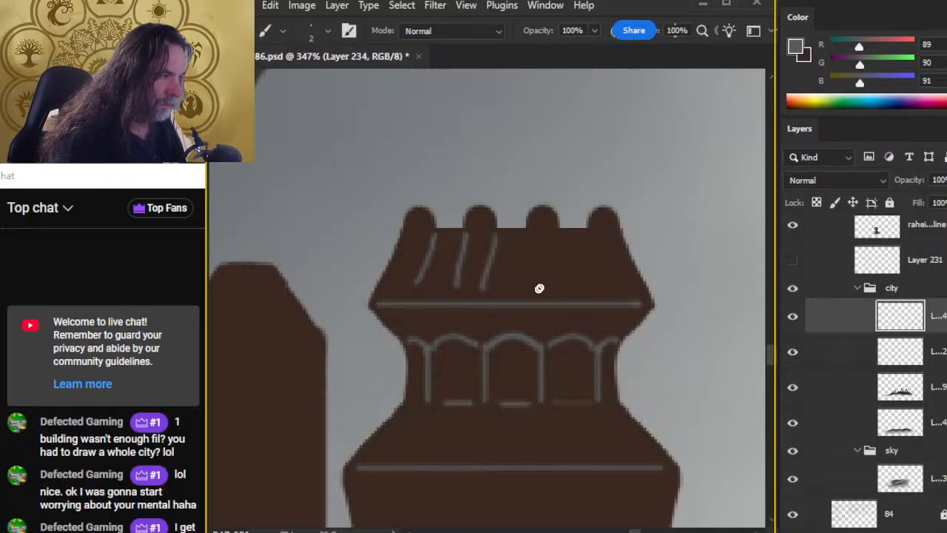
left_click_drag(495, 239, 485, 292)
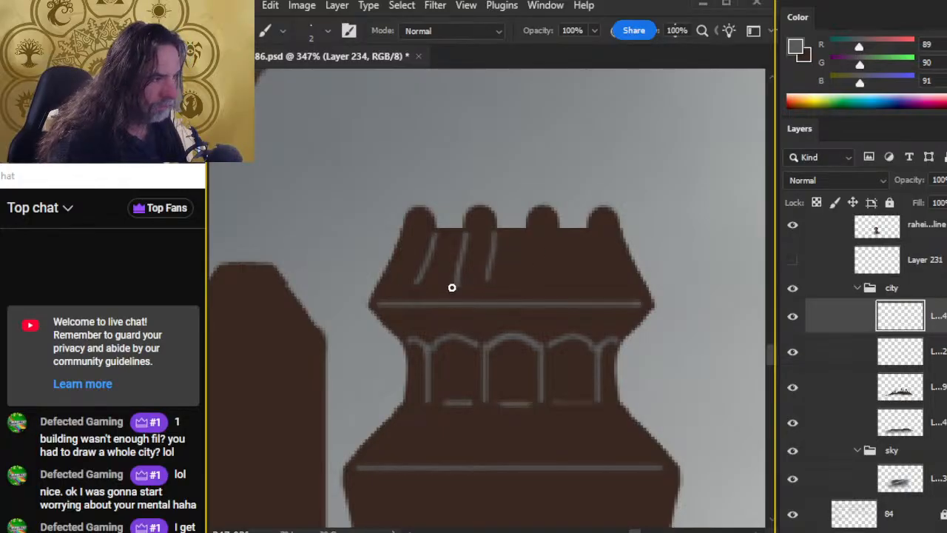
key("e")
mouse_move(506, 242)
left_mouse_down()
mouse_move(432, 255)
mouse_move(455, 278)
mouse_move(498, 269)
mouse_move(469, 249)
left_mouse_up()
key("b")
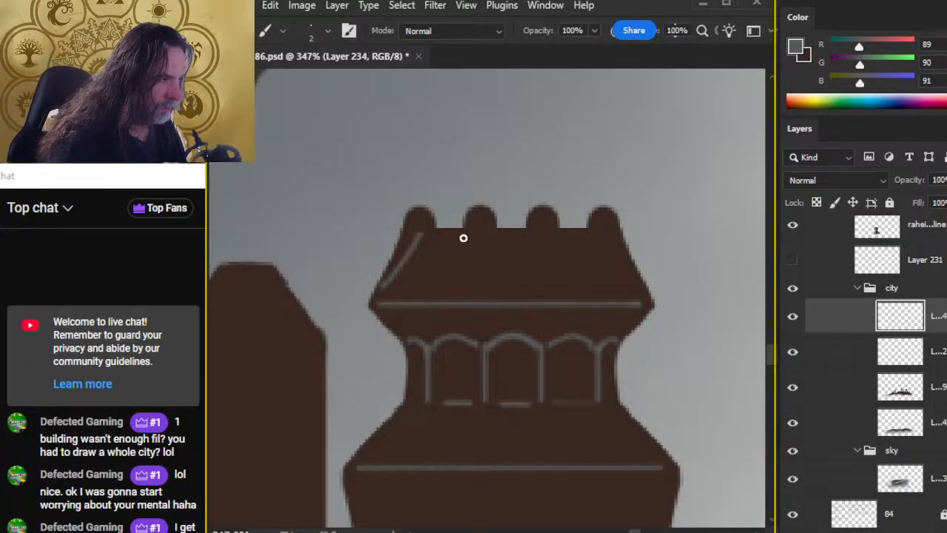
key("e")
left_click_drag(387, 271, 418, 239)
key("b")
Paint a straight grey line joining the battlements across the rightmost tower's ledge, and smudge its uneven end.
key("z")
left_click_drag(529, 308, 451, 326)
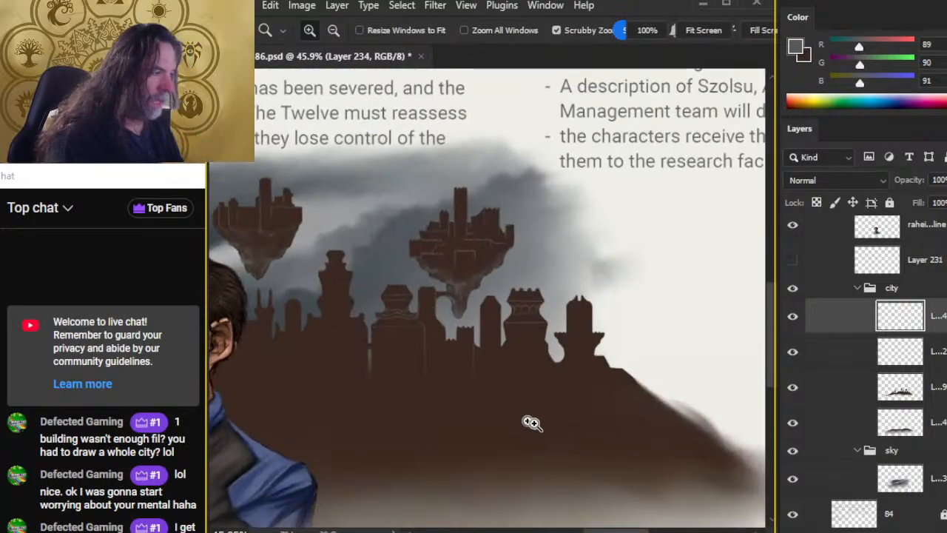
mouse_move(575, 354)
left_mouse_down()
mouse_move(609, 423)
mouse_move(447, 316)
left_mouse_up()
left_click_drag(460, 296, 490, 296)
key("b")
left_click(560, 278, "shift")
key("e")
mouse_move(424, 292)
left_mouse_down()
mouse_move(516, 296)
mouse_move(428, 284)
mouse_move(518, 292)
mouse_move(549, 277)
mouse_move(535, 277)
left_mouse_up()
key("ctrl+z")
key("r")
left_click_drag(423, 277, 459, 277)
Dot a row of round battlements along the ledge line with a 5 px brush, and erase their lower halves.
key("b")
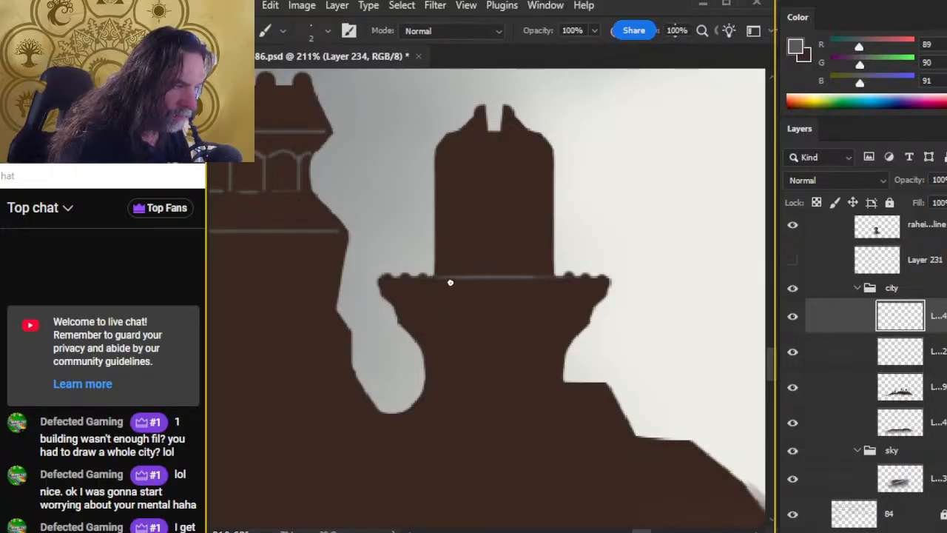
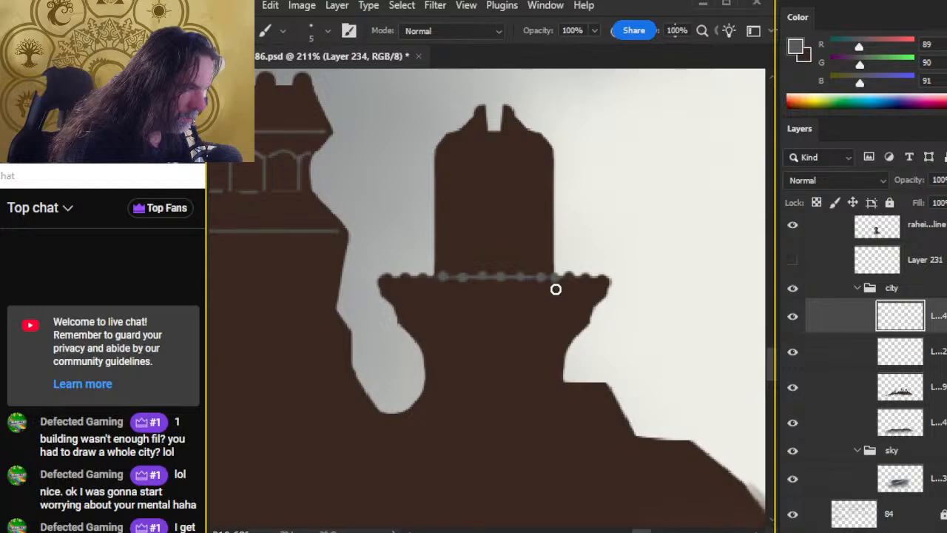
key("e")
key("shift")
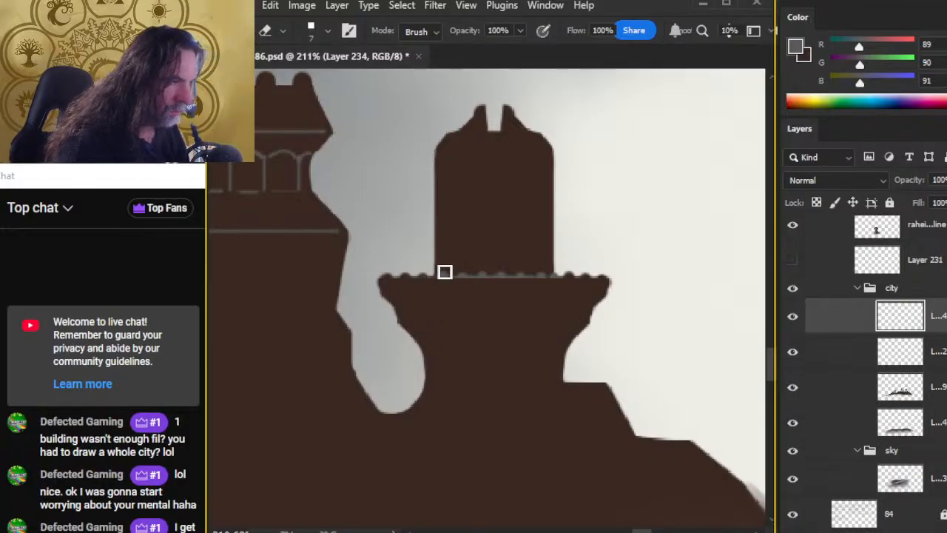
Paint a horizontal trim line across the rightmost tower's shoulders and a small V under its notch, repainting the line with a 2 px brush.
key("b")
key("bracketleft")
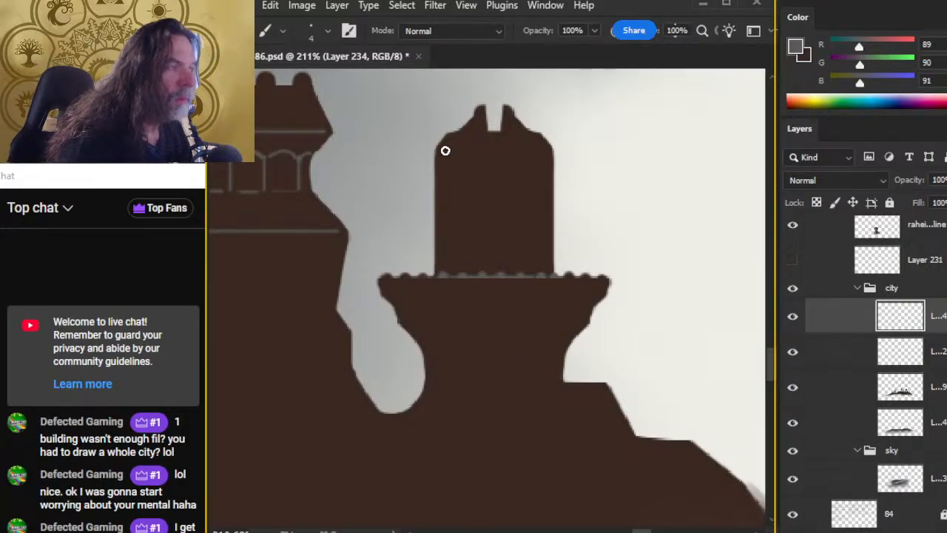
left_click_drag(447, 146, 544, 147)
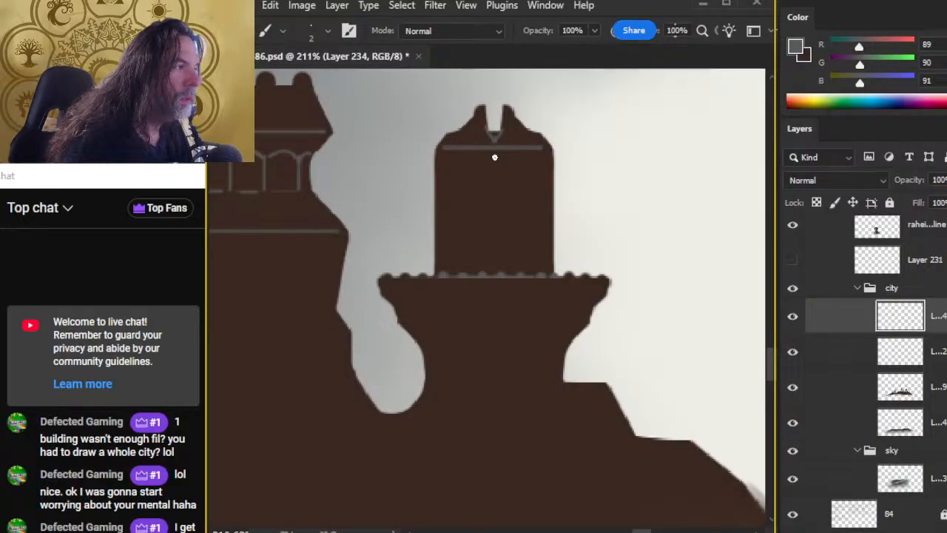
key("e")
key("ctrl+z")
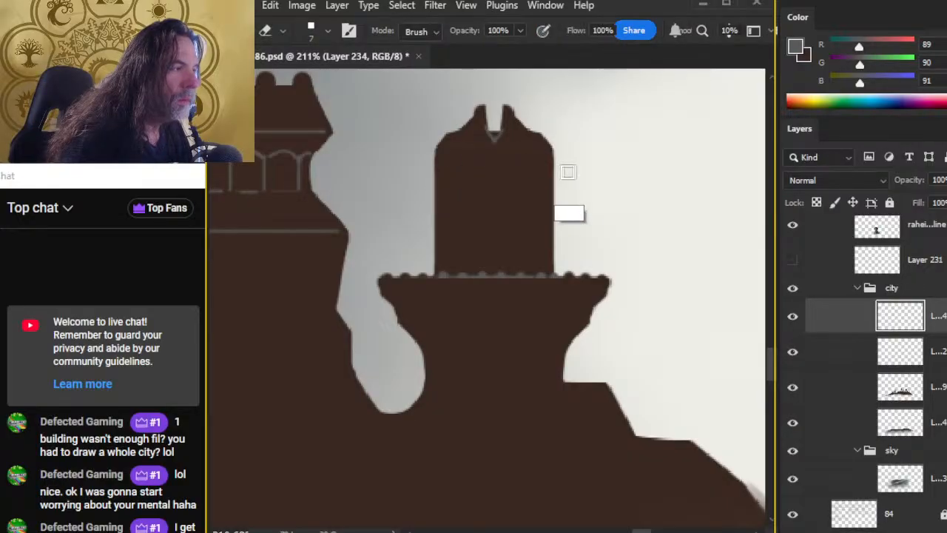
key("b")
left_click(448, 147, "shift")
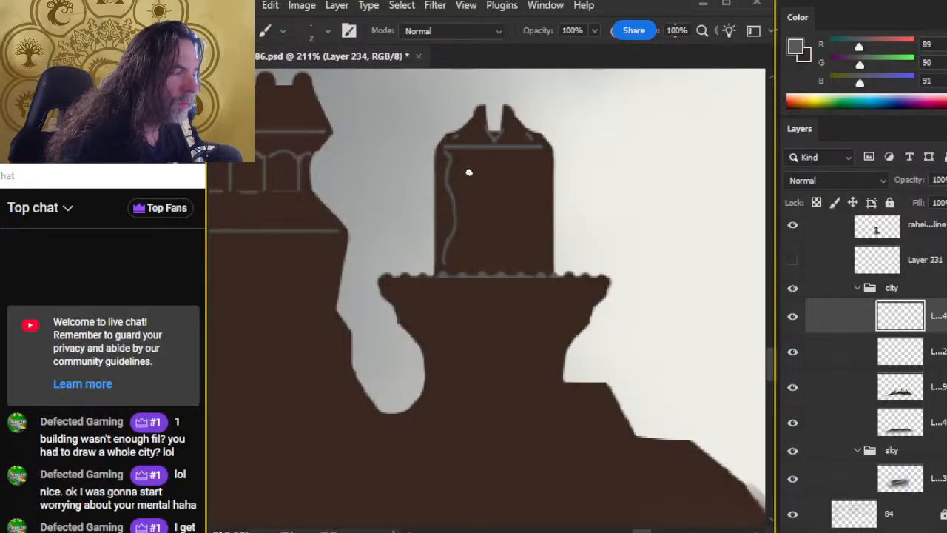
Delete the wavy vertical line inside the rightmost tower, and thin its shoulder trim line with the eraser.
key("l")
mouse_move(444, 152)
left_mouse_down()
mouse_move(422, 264)
mouse_move(461, 271)
mouse_move(473, 245)
left_mouse_up()
key("Delete")
key("ctrl+d")
key("b")
key("e")
key("shift")
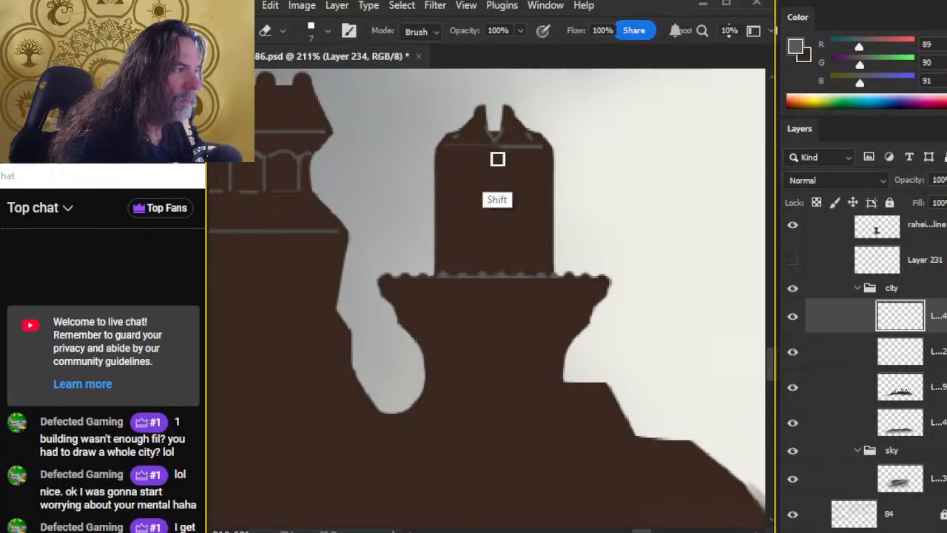
key("b")
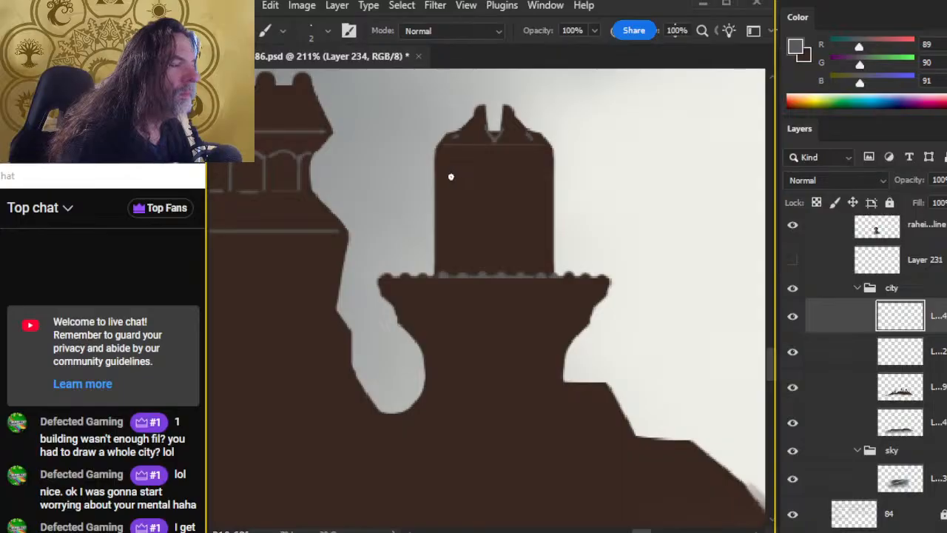
Paint a straight horizontal trim line across the middle of the rightmost tower, and smudge it out to the edge.
key("shift")
left_click_drag(450, 204, 550, 205)
key("r")
key("shift")
left_click_drag(466, 204, 441, 202)
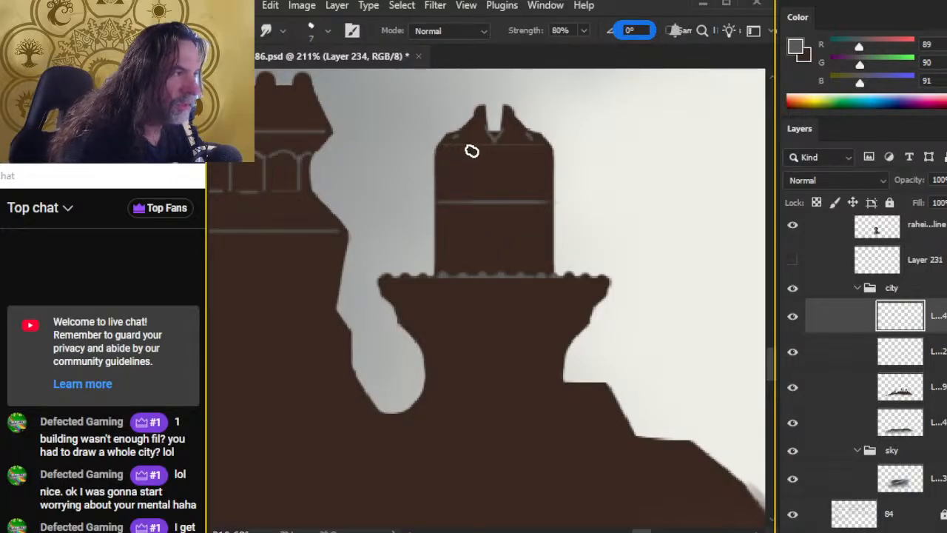
Smudge straight along the rightmost tower's shoulder trim line to even it out.
key("shift")
left_click_drag(453, 146, 533, 144)
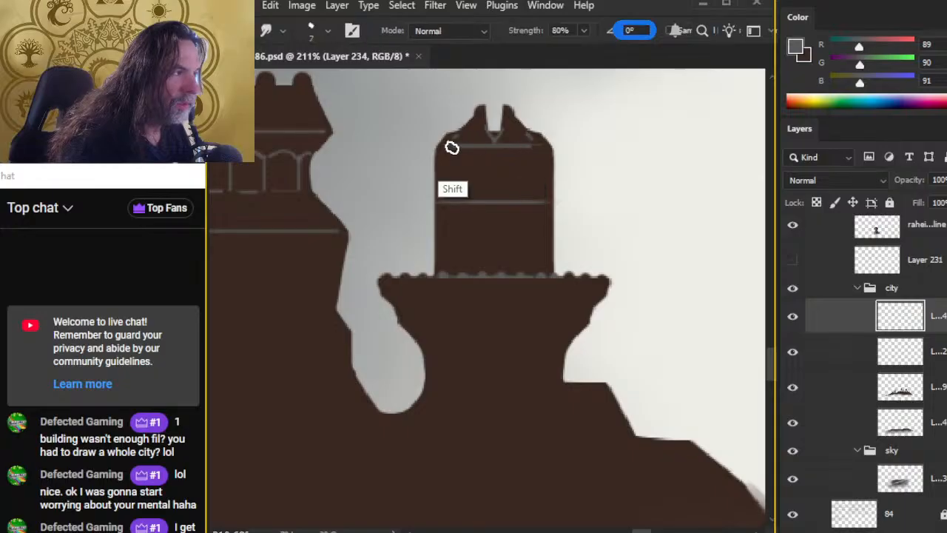
left_click(543, 148, "shift")
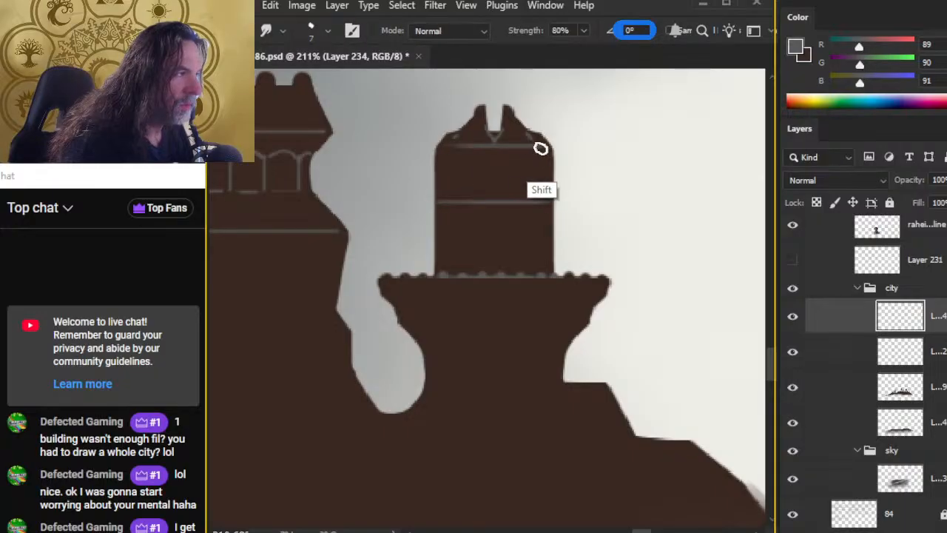
key("b")
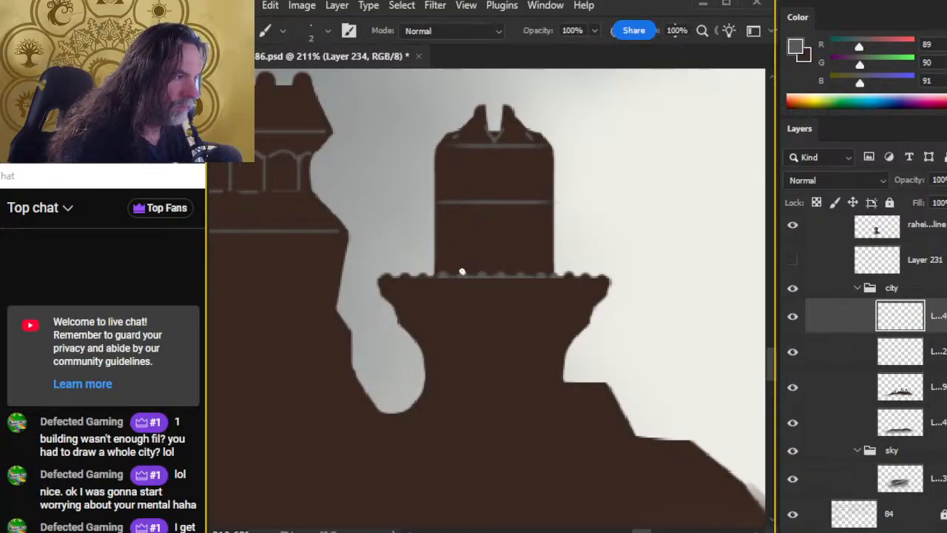
Lasso the rightmost tower's middle trim line, nudge it slightly lower, and deselect it.
key("l")
left_click_drag(507, 180, 516, 176)
key("v")
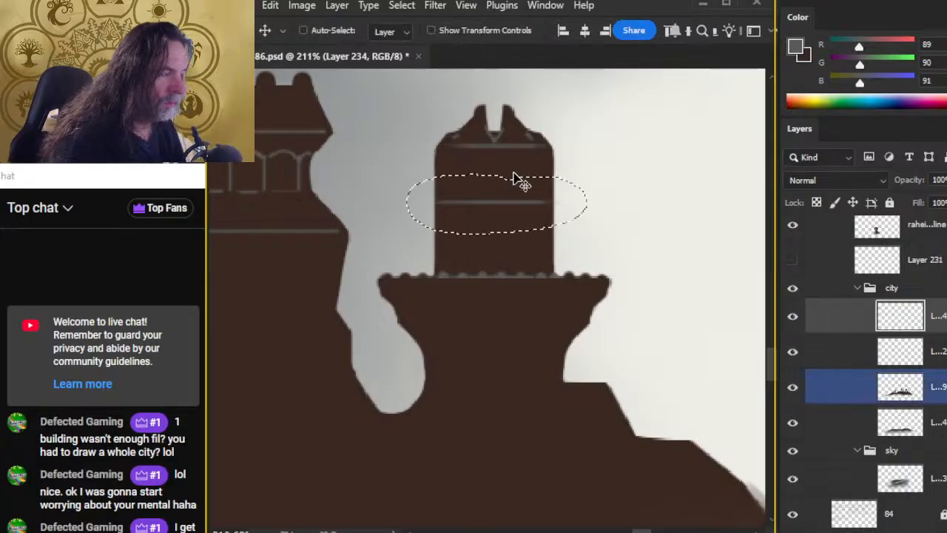
key("shift+Down")
key("Up")
key("Up")
key("Up")
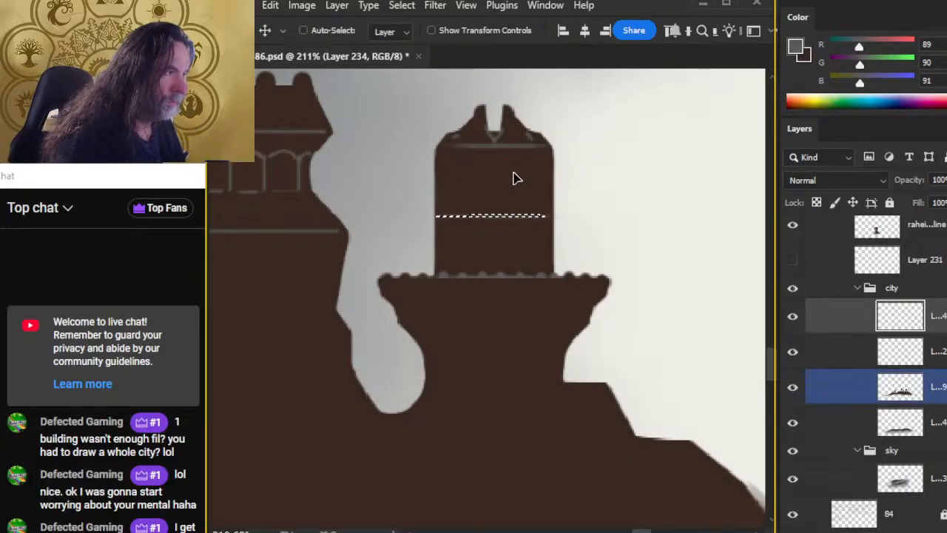
key("Up")
key("Up")
key("Up")
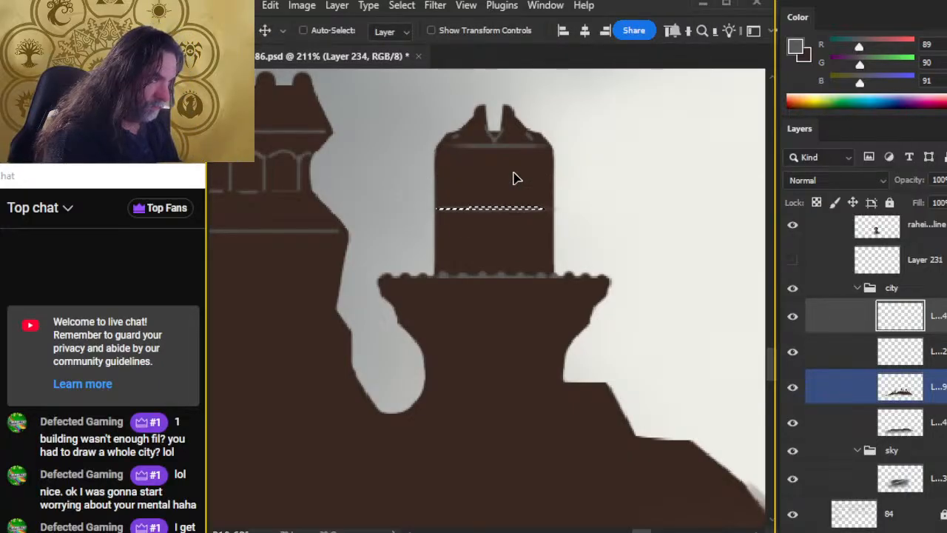
key("ctrl+d")
key("l")
key("b")
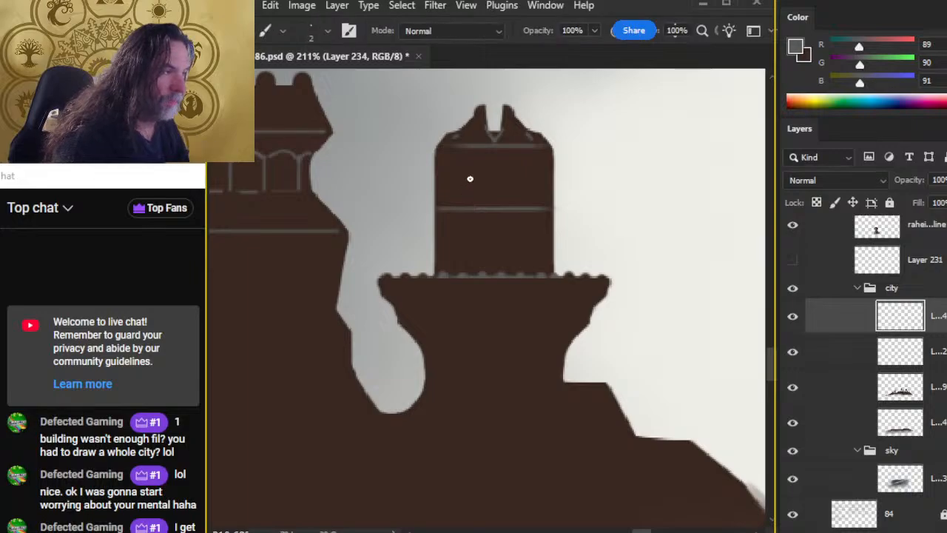
Try painting a vertical strip on the rightmost tower's upper section with a 7 px square brush, and undo it.
right_click(481, 179)
left_click(554, 297)
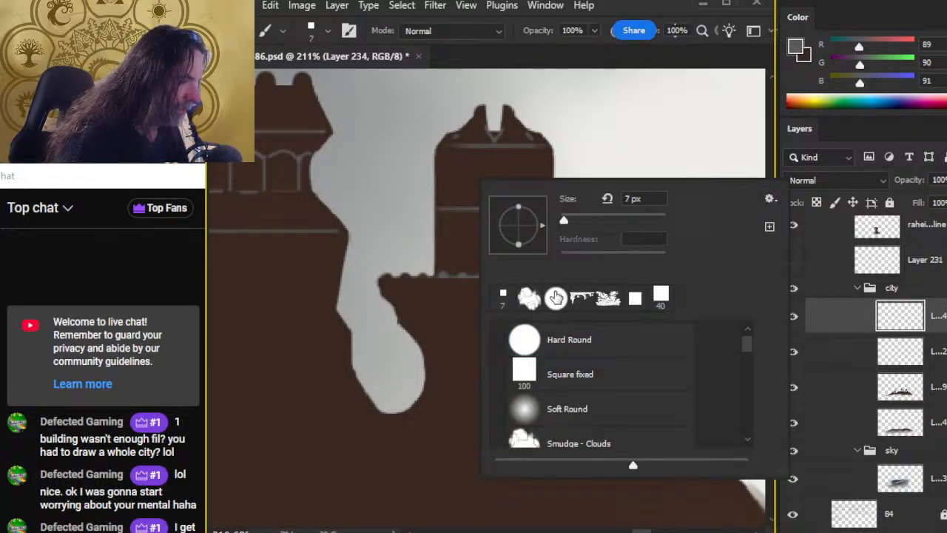
left_click(488, 48)
left_click(455, 155)
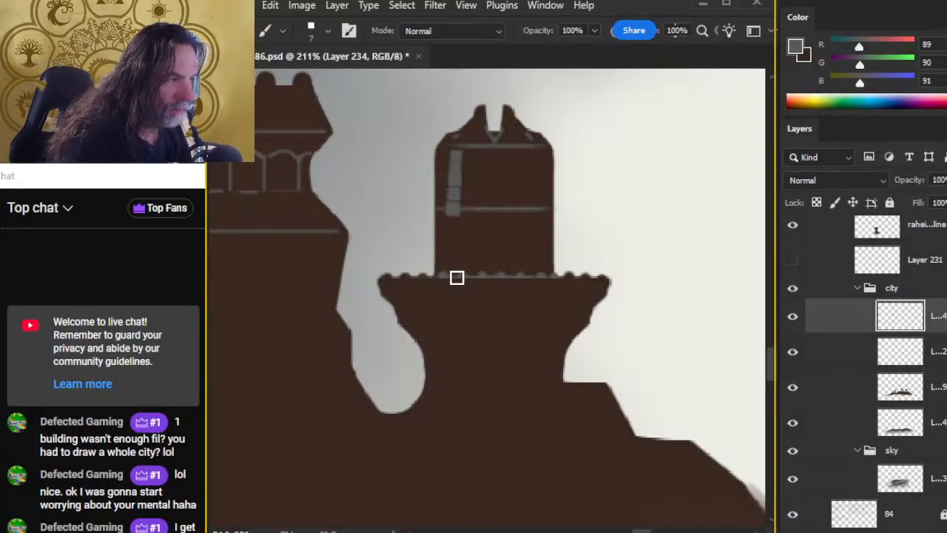
key("ctrl+z")
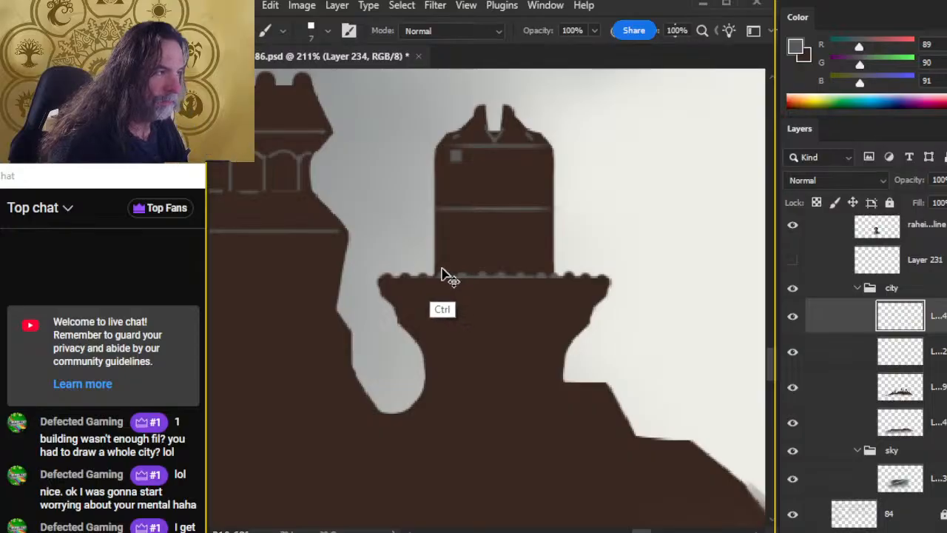
right_click(511, 210)
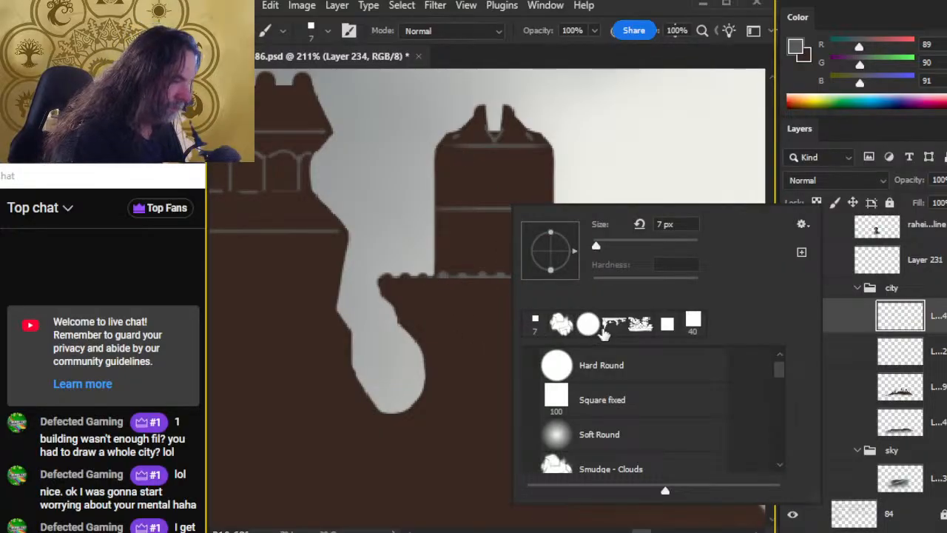
left_click(593, 327)
left_click(488, 58)
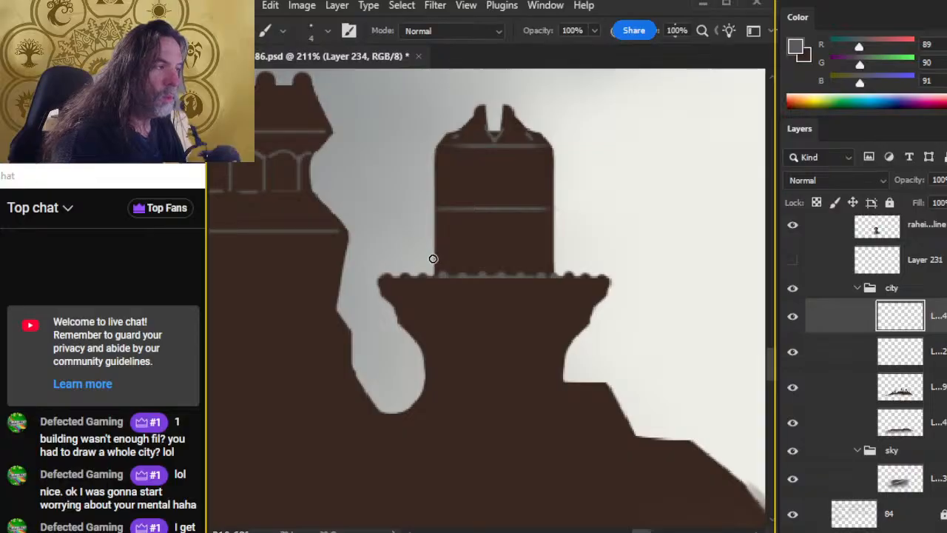
key("bracketleft")
key("e")
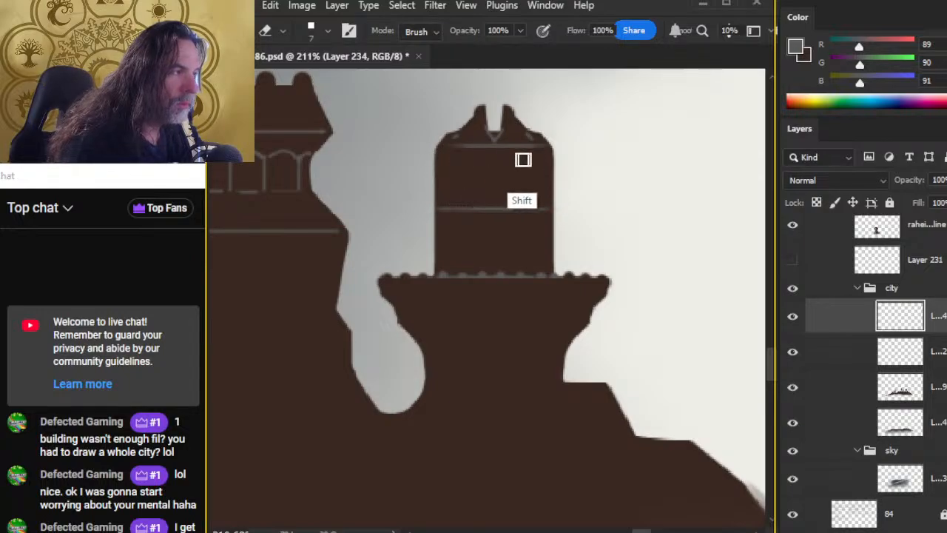
Try painting a trim line where the rightmost tower's base meets the ledge on its right side, and undo it.
key("z")
left_click_drag(491, 271, 430, 287)
key("space")
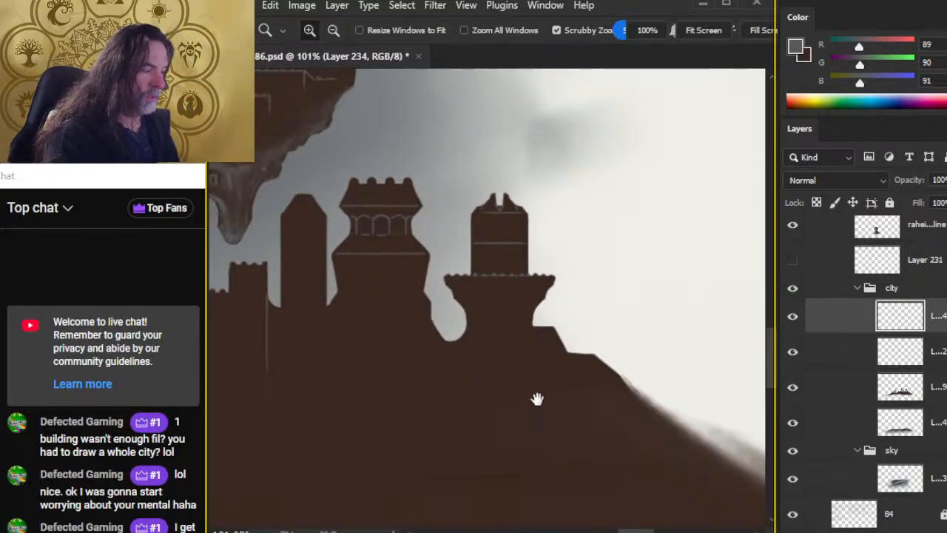
left_click_drag(539, 402, 465, 269)
left_click_drag(415, 234, 478, 247)
key("b")
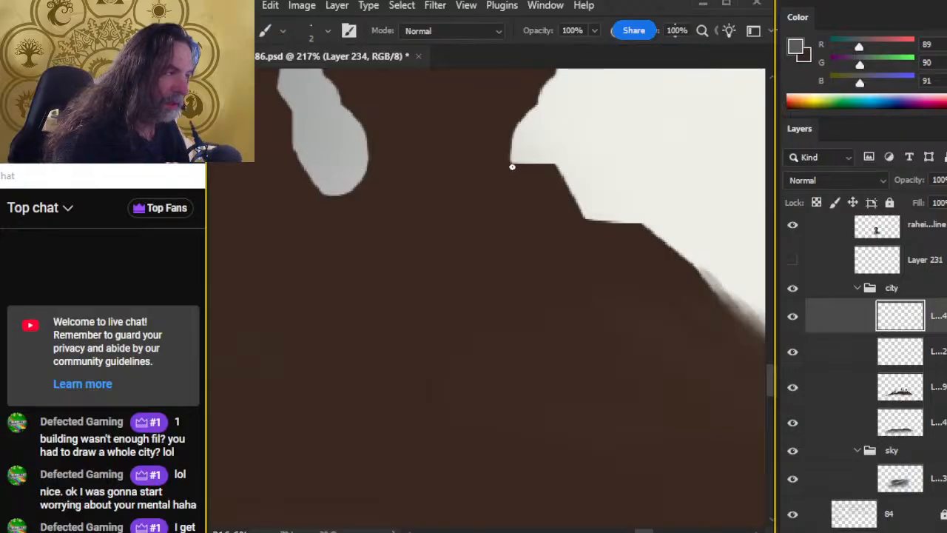
key("ctrl+z")
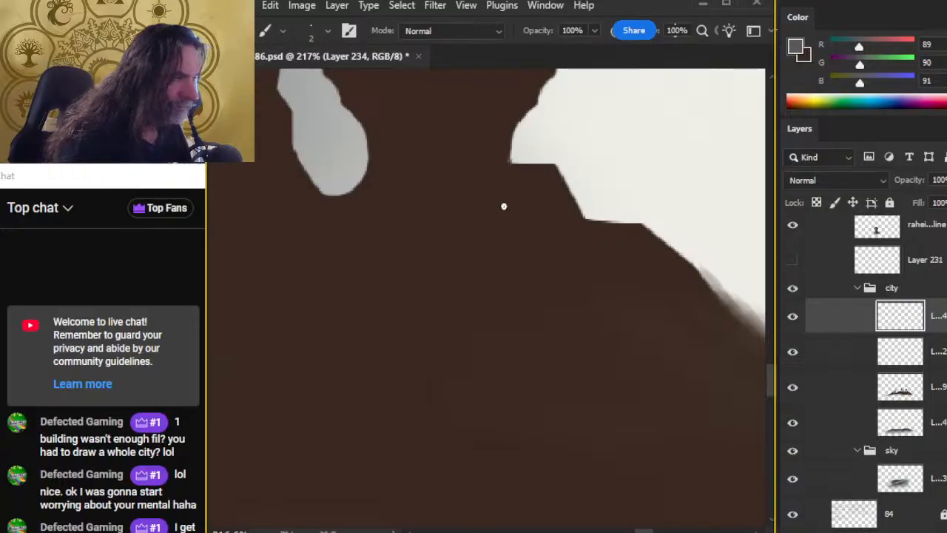
Lasso the rounded bottom of the gap left of the rightmost tower, and copy that silhouette piece onto a new layer.
key("l")
left_click_drag(360, 152, 303, 194)
key("ctrl")
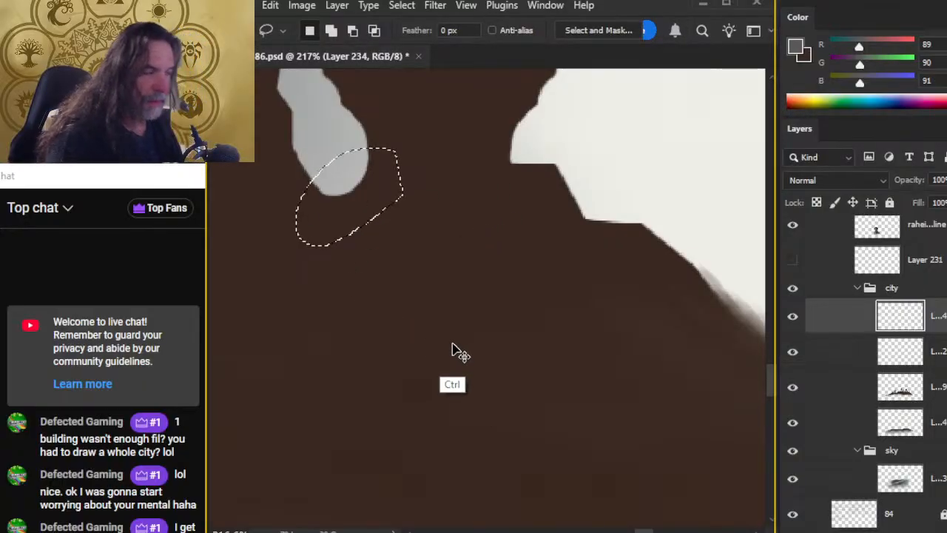
key("ctrl+c")
key("Return")
left_click(843, 394)
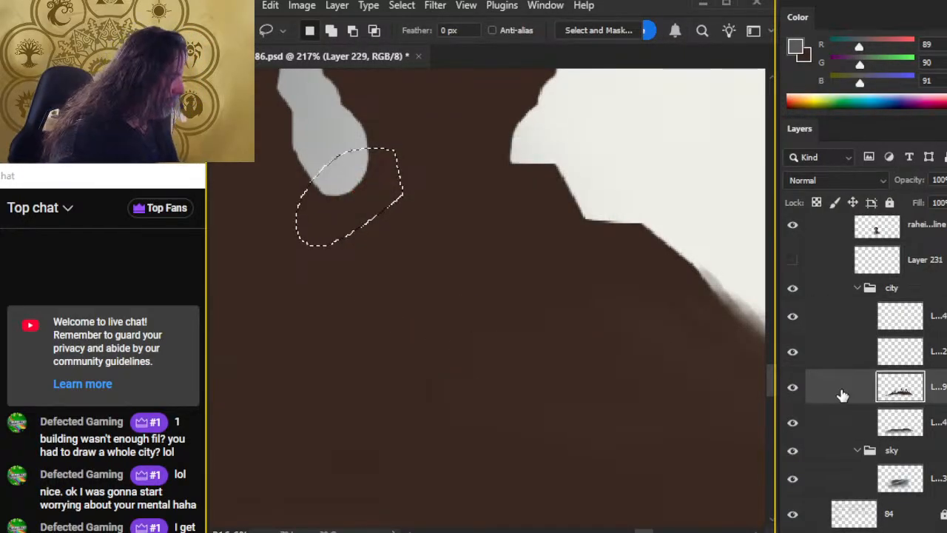
key("ctrl+shift+j")
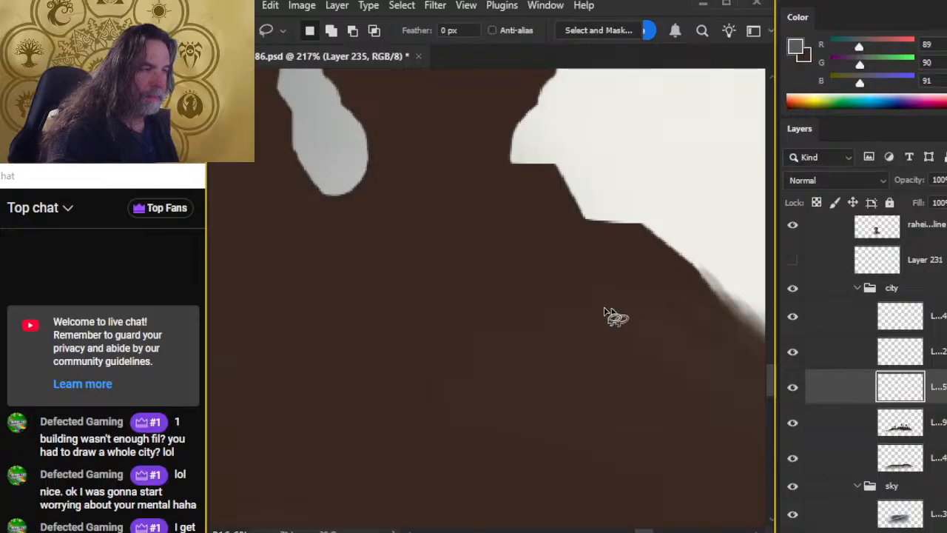
Flip the copied curved piece horizontally, and move it to the right side of the rightmost tower's base.
right_click(622, 255)
left_click(529, 409)
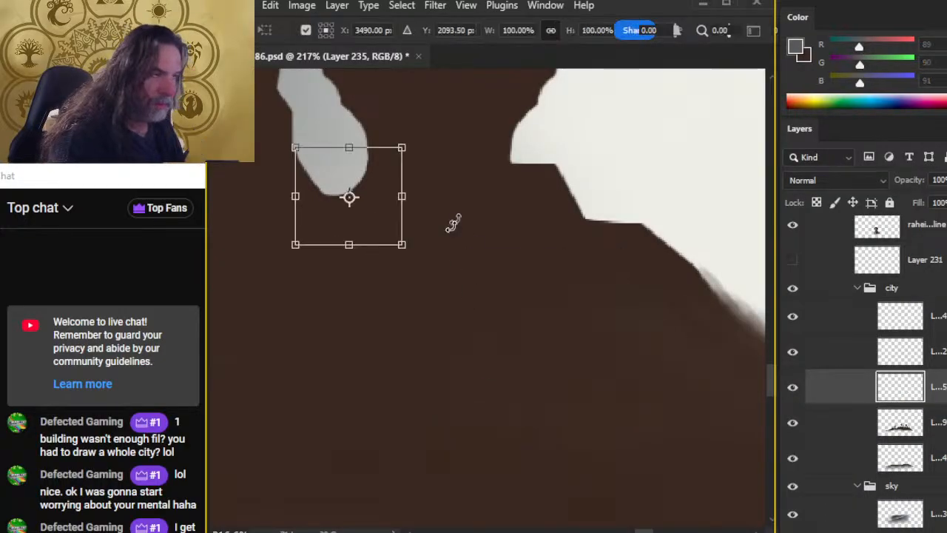
right_click(469, 223)
left_click(563, 532)
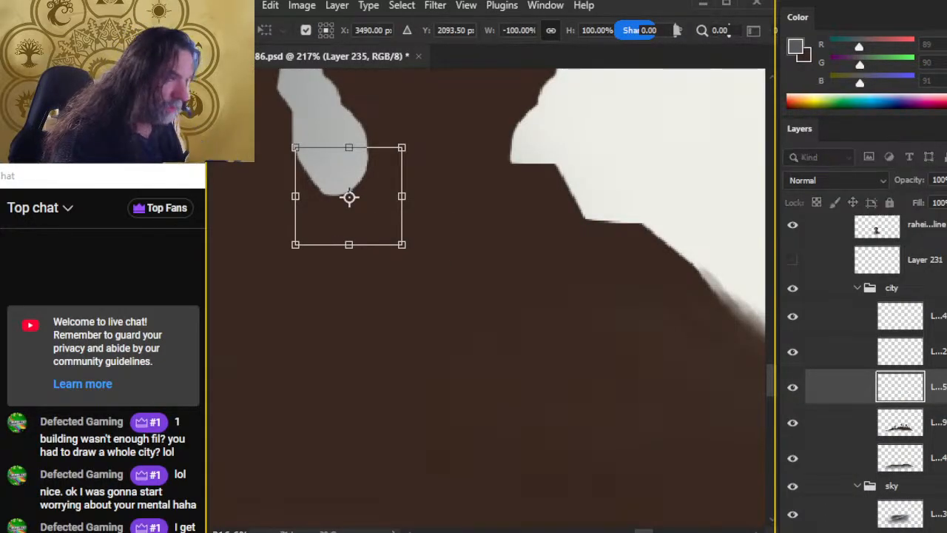
key("Return")
key("v")
left_click_drag(415, 385, 605, 376)
left_click_drag(622, 376, 611, 372)
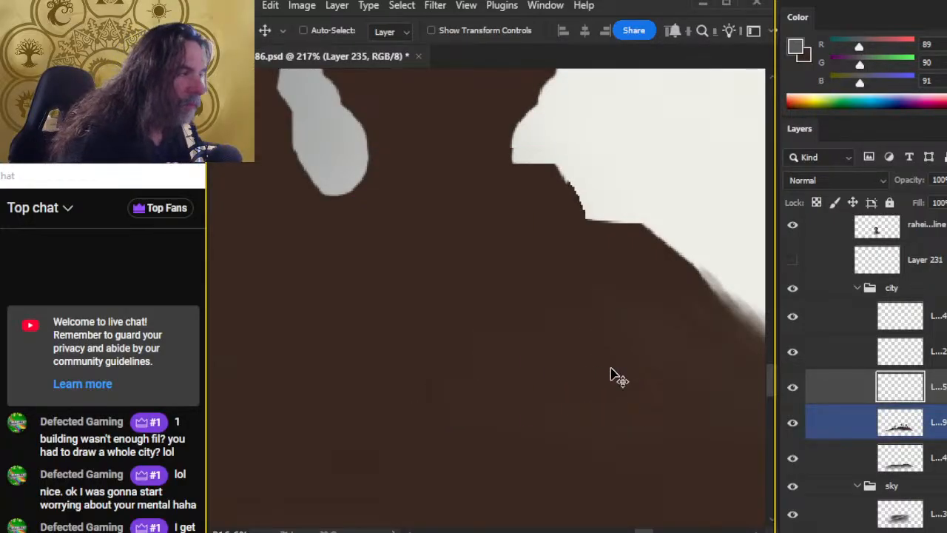
Load the flipped piece's outline as a selection, fill it with the grey foreground colour, and deselect it.
left_click(900, 389, "ctrl")
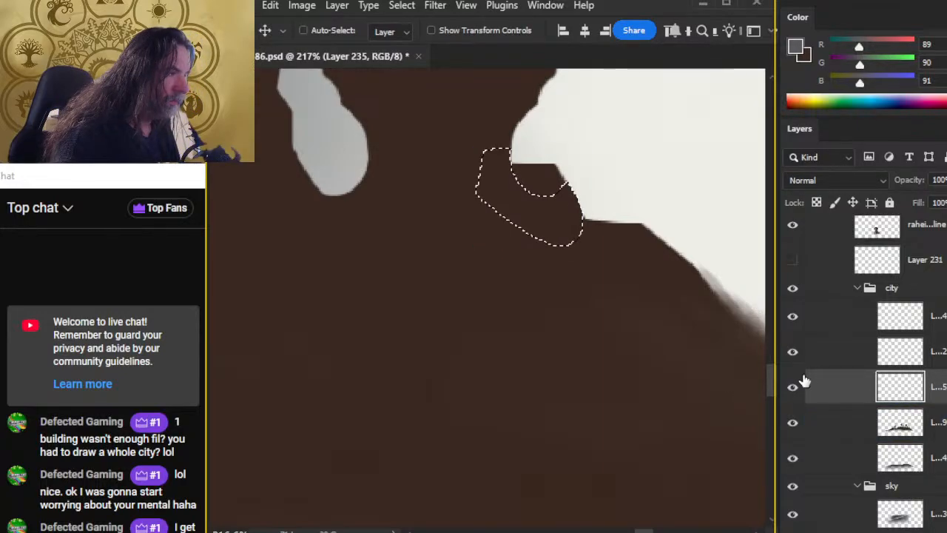
key("g")
left_click(533, 224)
key("l")
key("ctrl+d")
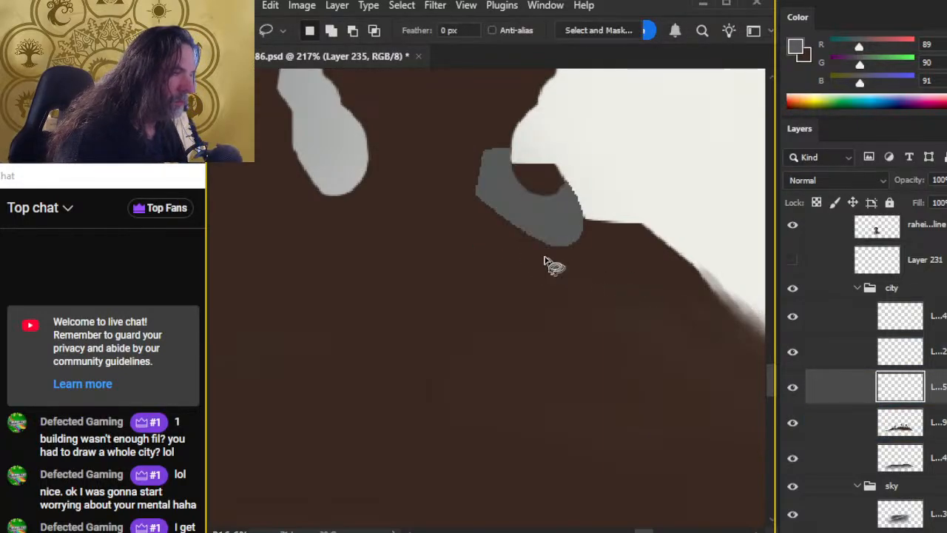
Erase the grey piece's left part down to a thin curve, and smudge its upper end up along the tower's edge.
key("e")
mouse_move(487, 144)
left_mouse_down()
mouse_move(498, 246)
mouse_move(491, 172)
mouse_move(495, 227)
left_mouse_up()
left_click(496, 224, "shift")
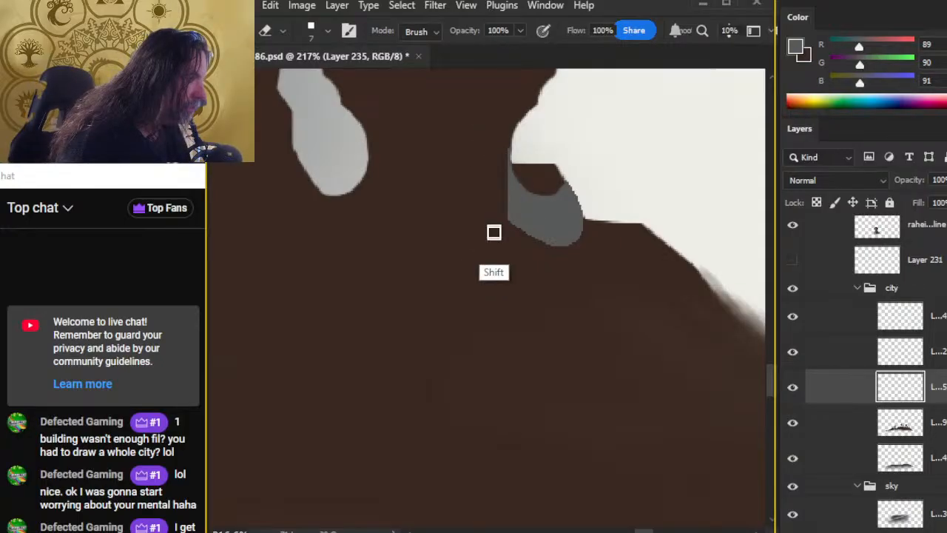
key("r")
left_click_drag(510, 160, 511, 129)
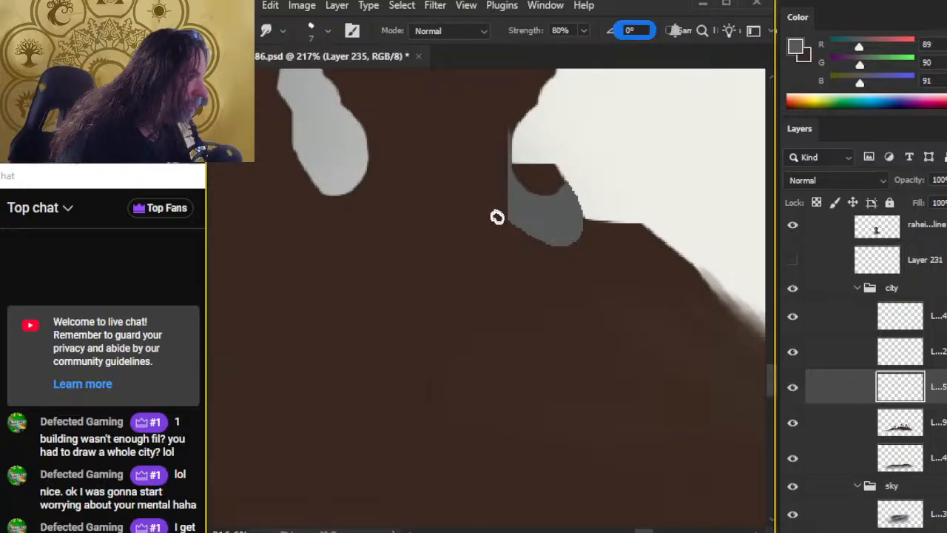
key("e")
mouse_move(493, 174)
left_mouse_down()
mouse_move(521, 236)
mouse_move(496, 171)
mouse_move(520, 221)
mouse_move(503, 179)
mouse_move(531, 217)
mouse_move(500, 180)
mouse_move(548, 222)
left_mouse_up()
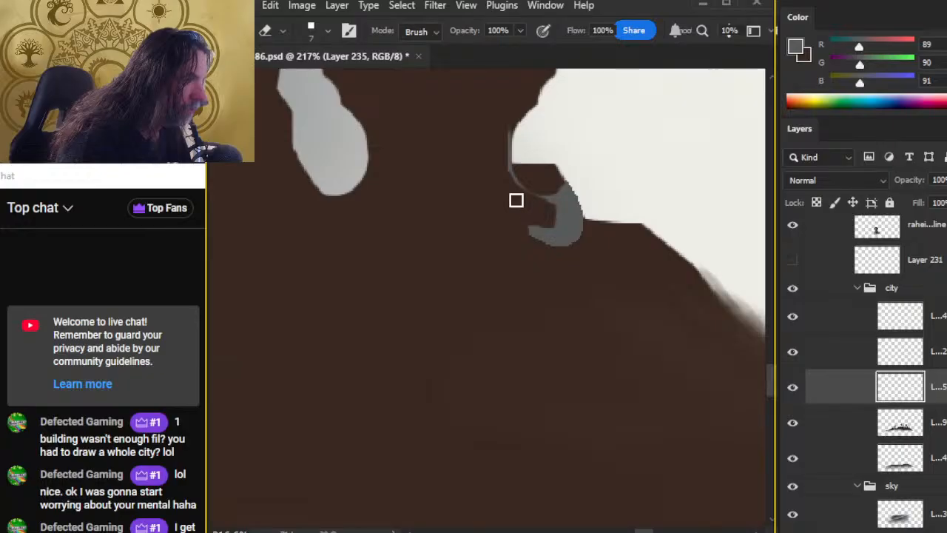
Erase the rest of the grey piece, leaving a thin curved trim line painted down to the lower ledge.
key("b")
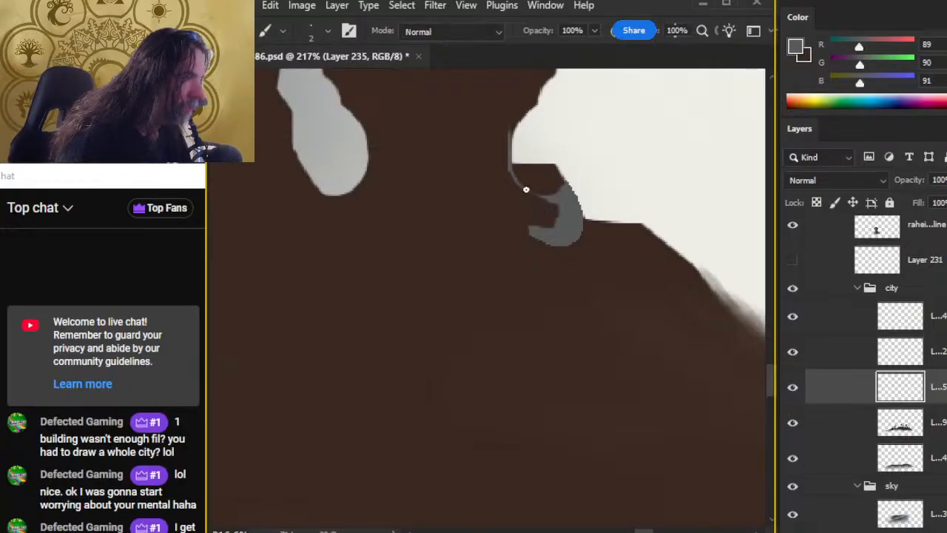
key("e")
mouse_move(534, 180)
left_mouse_down()
mouse_move(564, 196)
mouse_move(530, 182)
mouse_move(579, 192)
mouse_move(558, 230)
left_mouse_up()
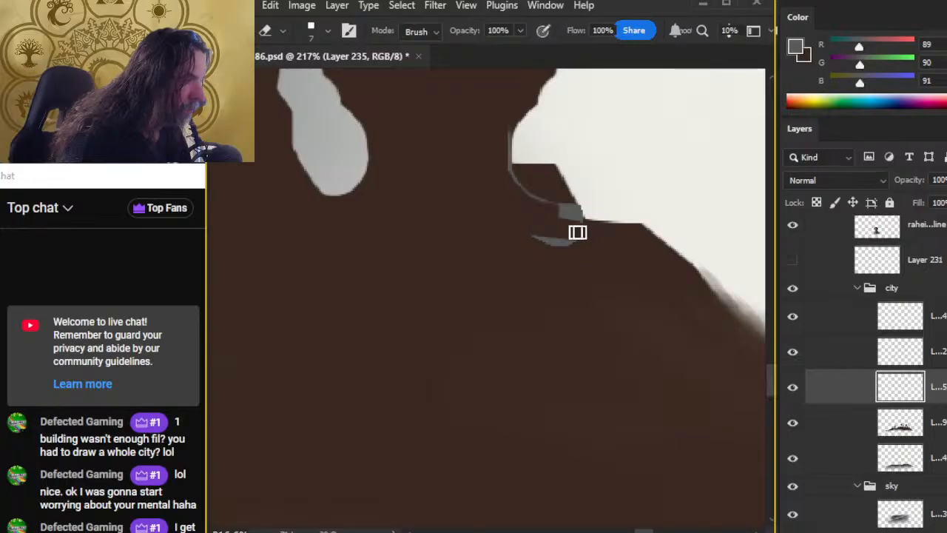
key("b")
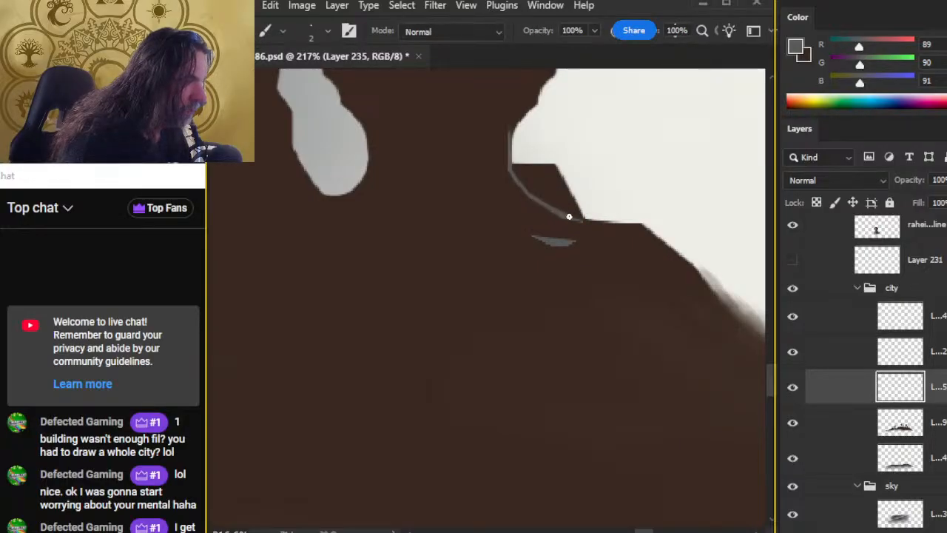
key("e")
left_click_drag(582, 246, 602, 240)
key("b")
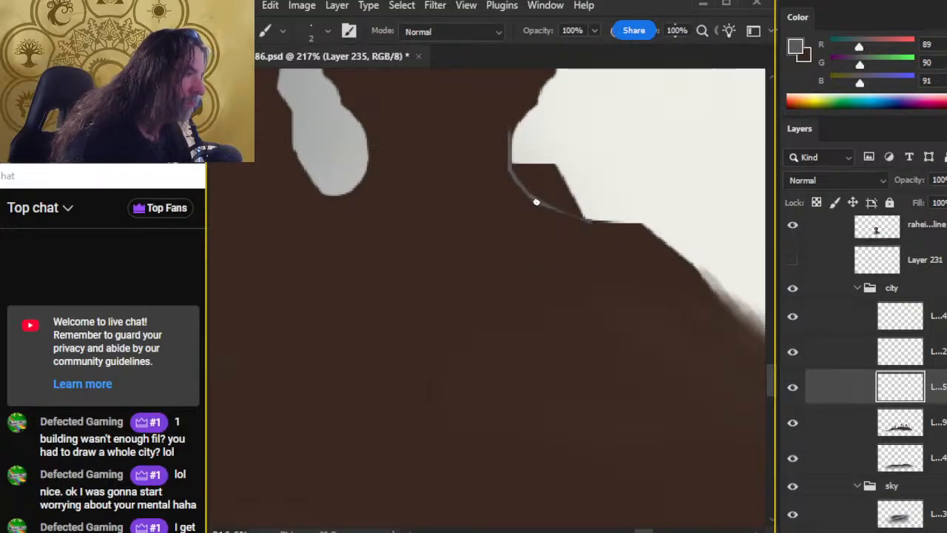
Extend the curved trim line along the lower ledge with the brush, thinning it with the eraser and blending it with the Smudge tool.
key("e")
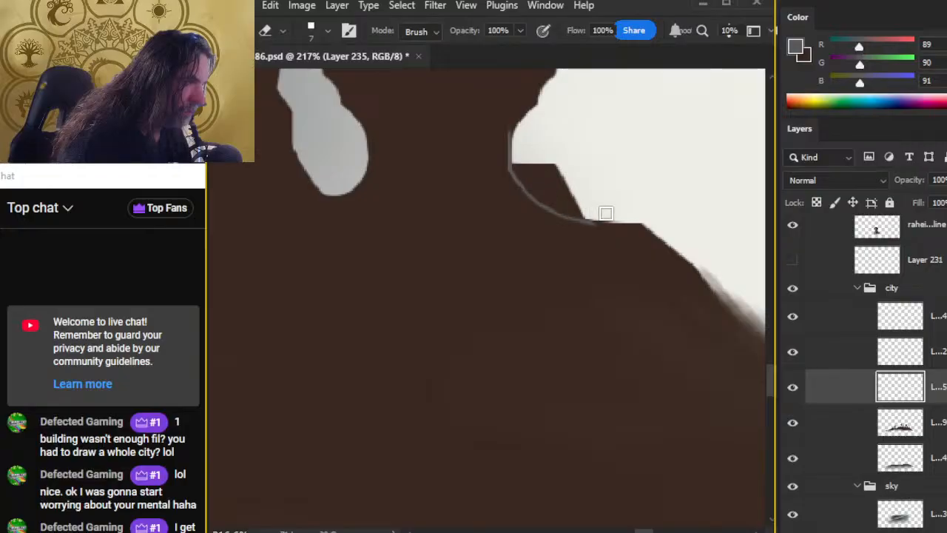
key("b")
key("e")
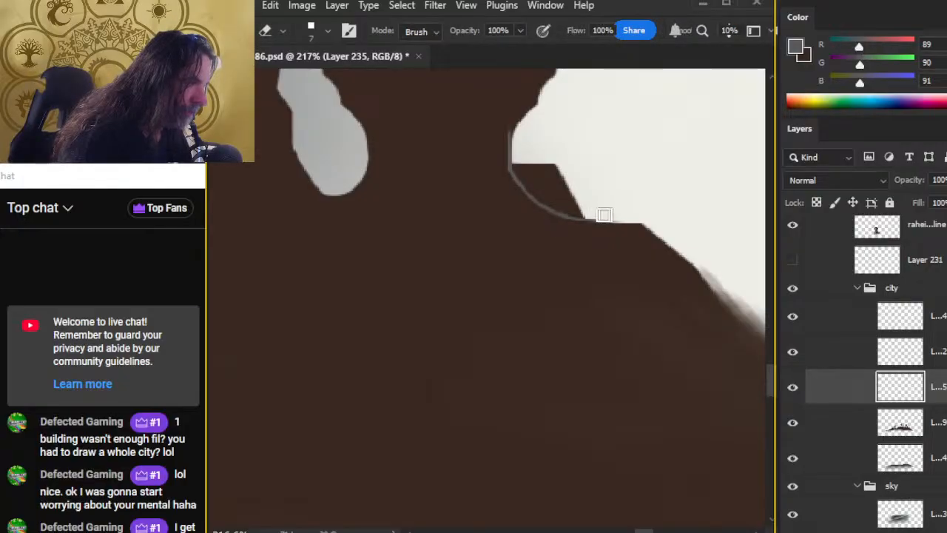
key("b")
key("r")
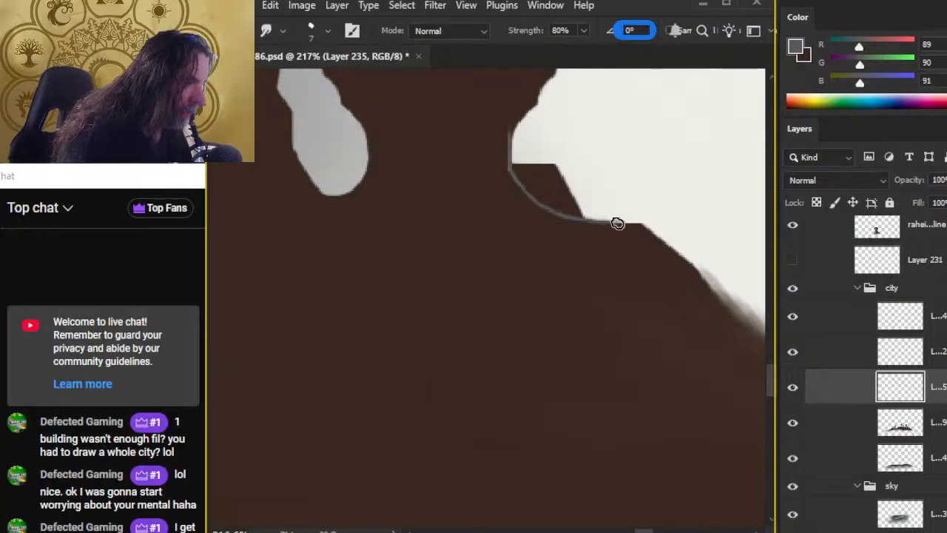
key("b")
key("r")
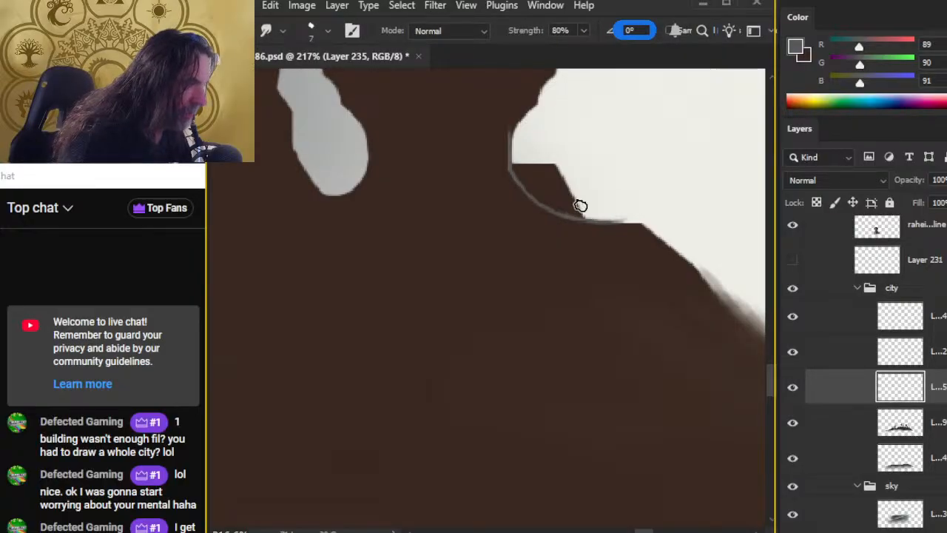
key("b")
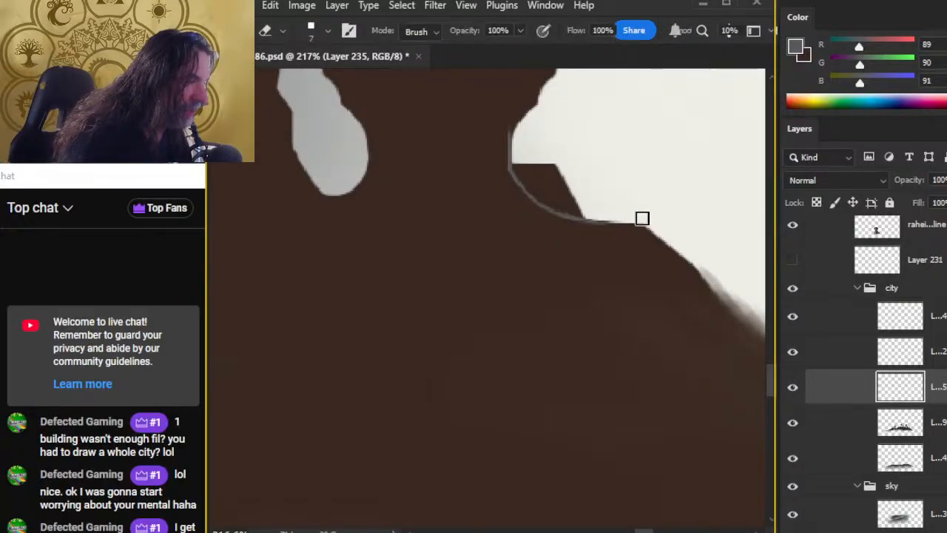
key("r")
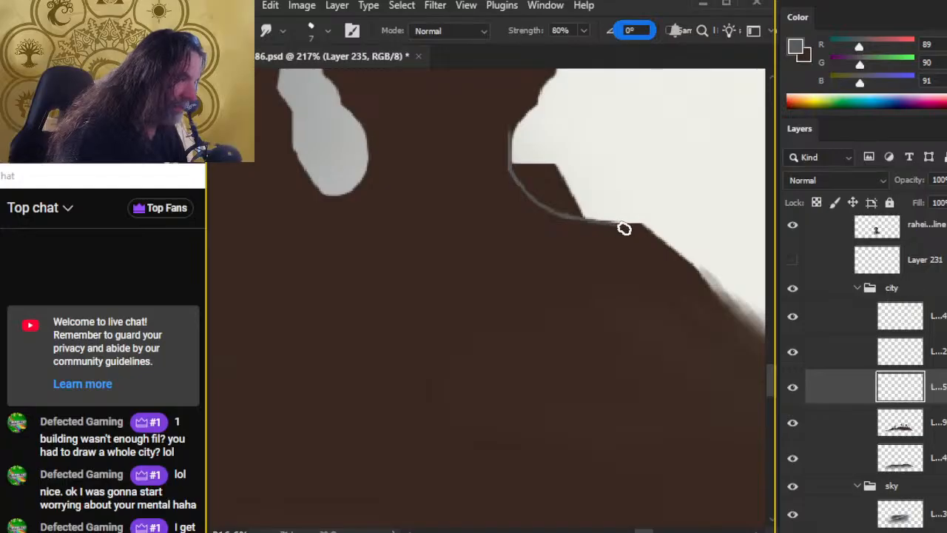
Examine the skyline's towers from further out, and inspect the curved trim line at the rightmost tower's base up close.
key("z")
left_click_drag(590, 277, 537, 297)
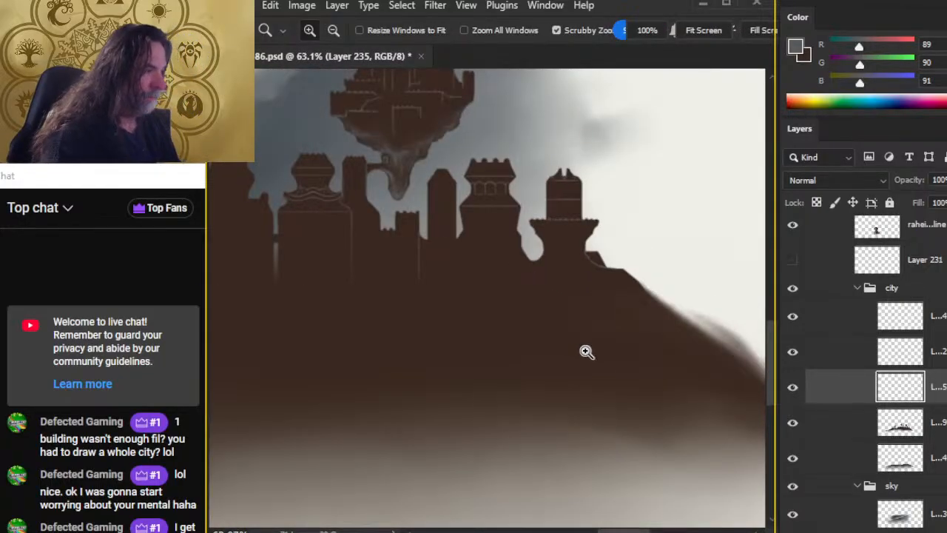
left_click_drag(594, 333, 522, 322)
left_click_drag(451, 255, 491, 284)
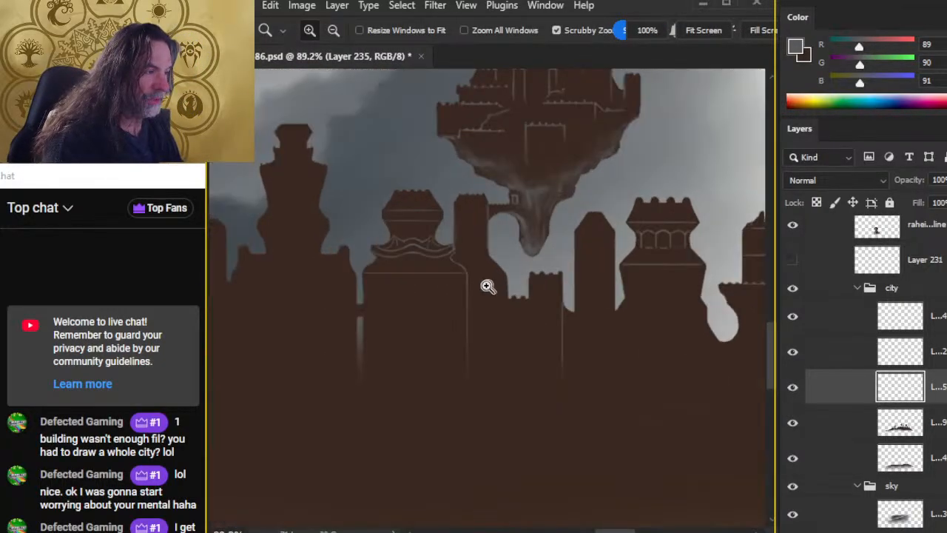
left_click_drag(635, 325, 470, 288)
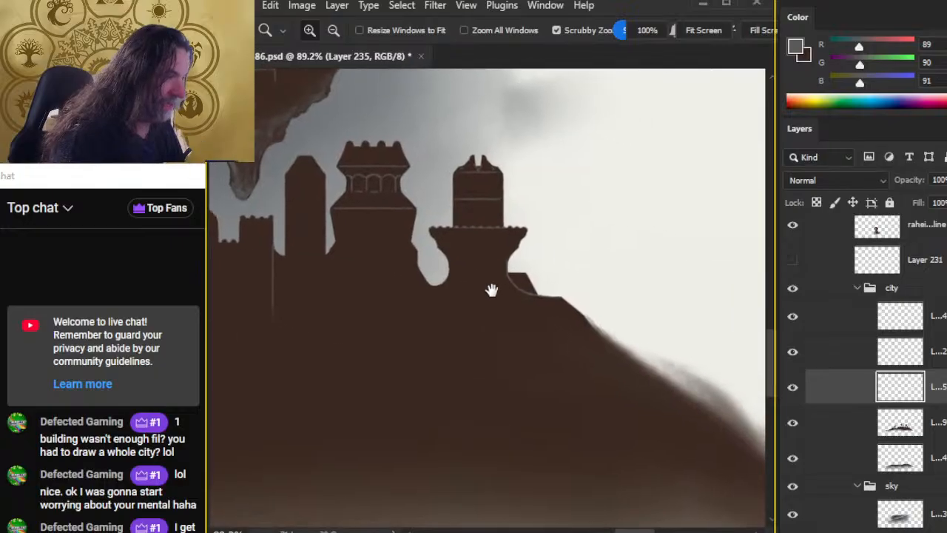
left_click_drag(353, 252, 493, 256)
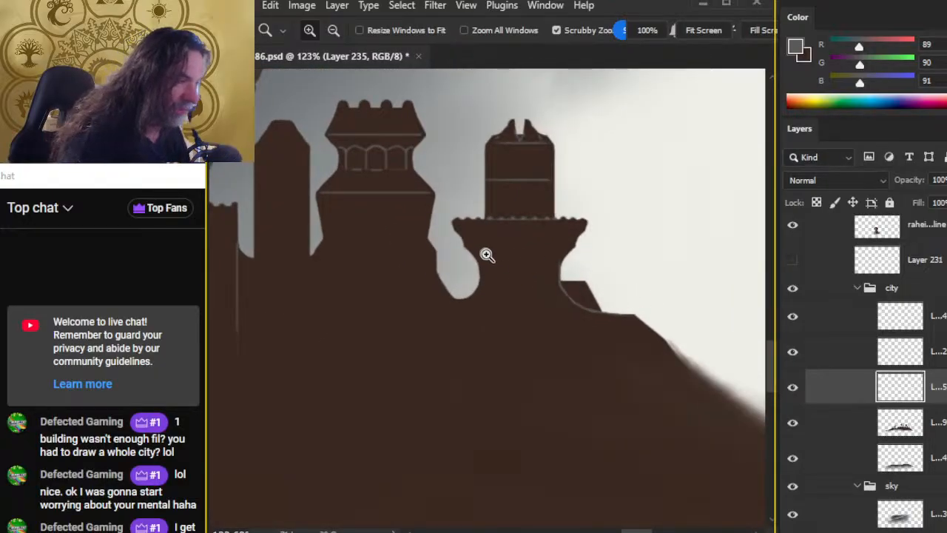
key("r")
key("z")
left_click_drag(565, 271, 666, 289)
key("r")
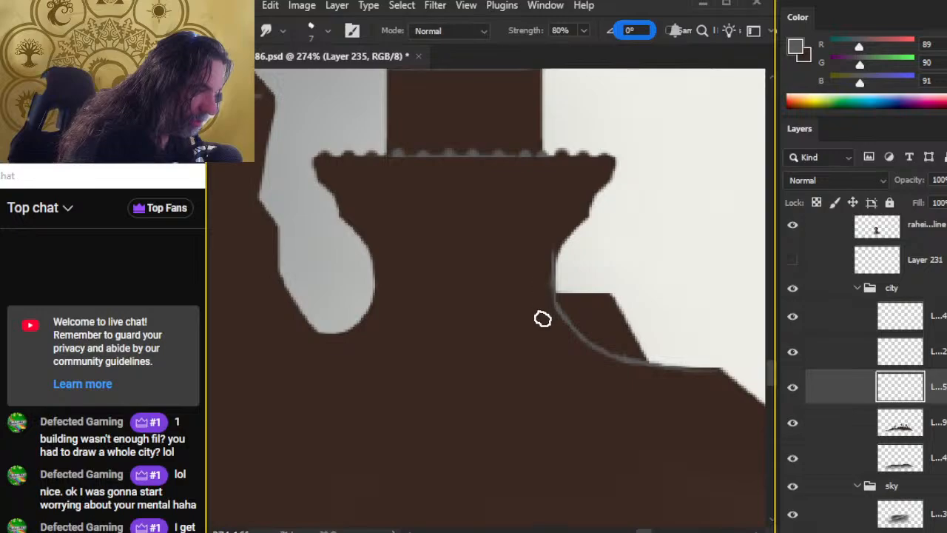
Repaint the upper end of the curved trim line along the rightmost tower's edge, blending it with the Smudge tool.
key("b")
left_click_drag(559, 243, 549, 295)
key("r")
key("ctrl+z")
key("b")
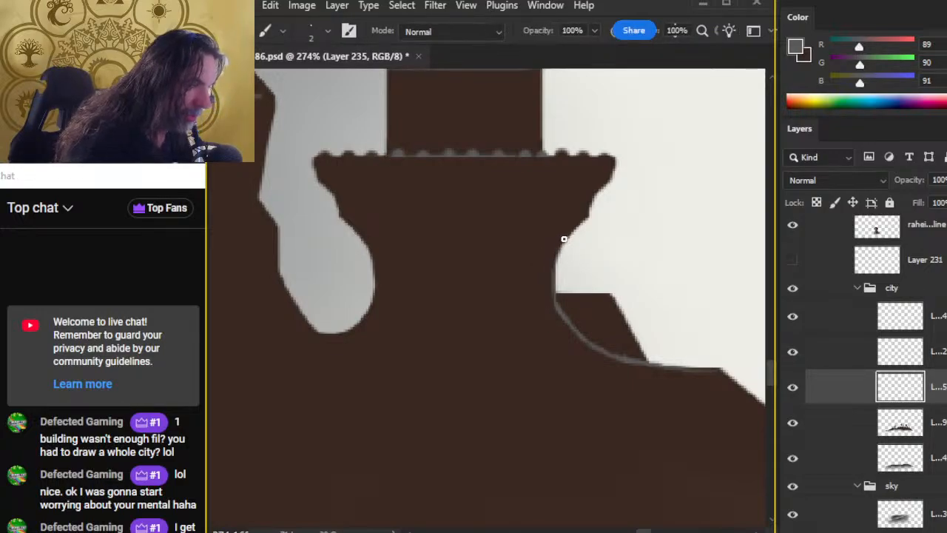
key("r")
key("ctrl+z")
key("b")
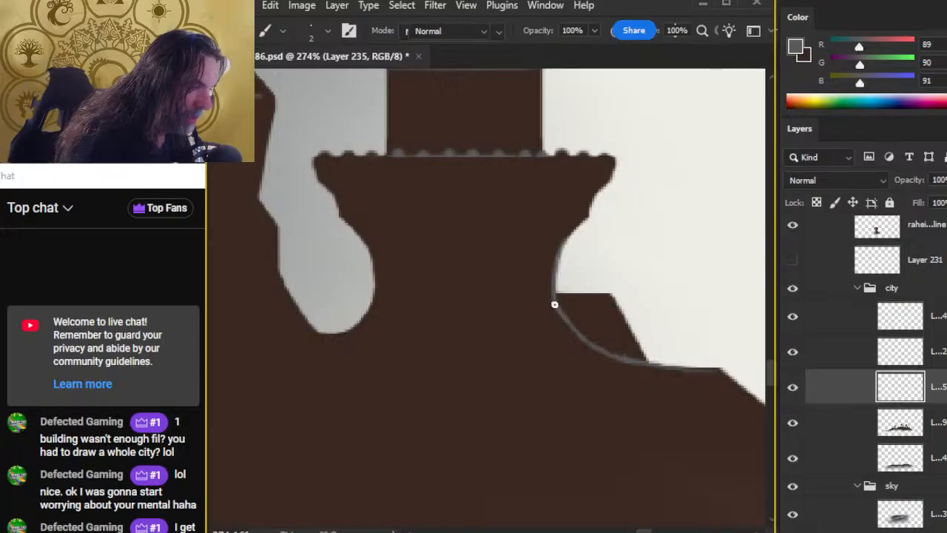
key("r")
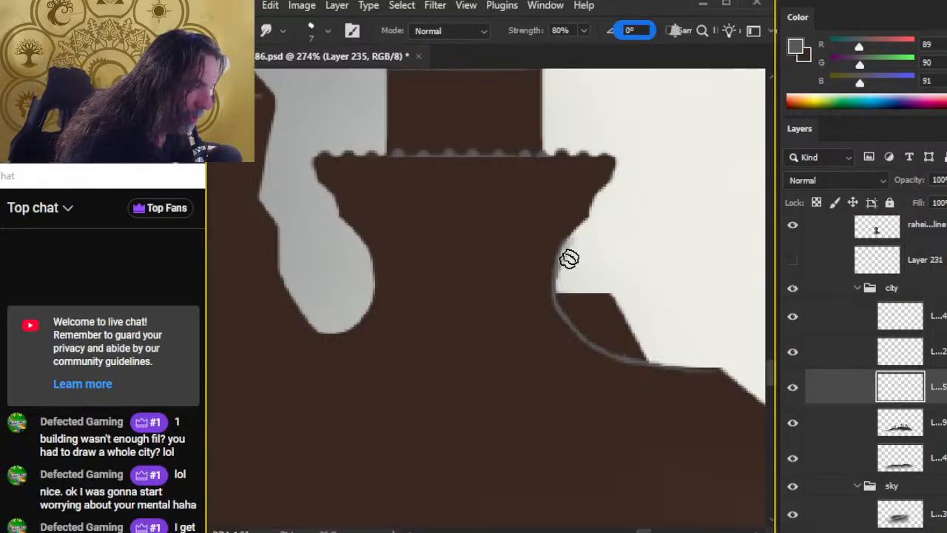
key("e")
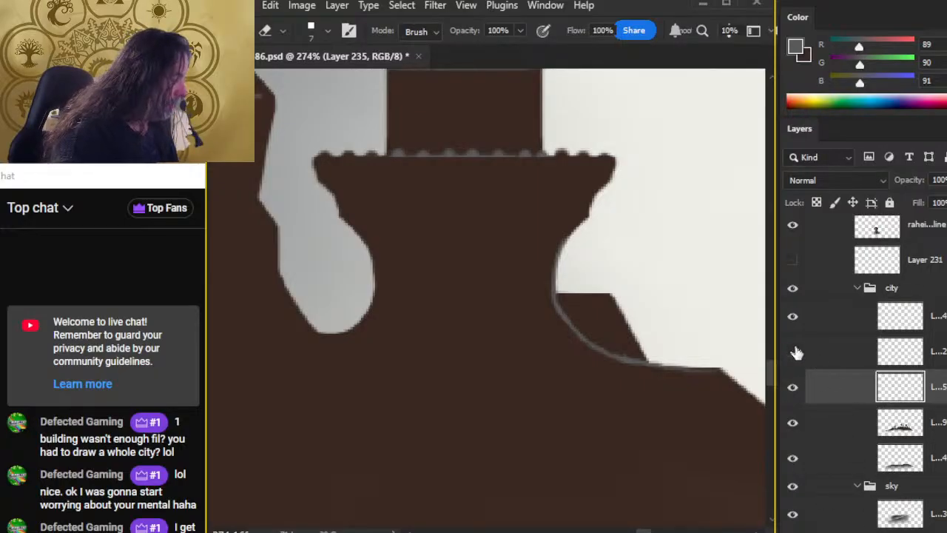
Move Layer 235 up directly beneath Layer 234 in the city group, and merge Layer 234 down into it.
key("z")
left_click_drag(715, 418, 654, 415)
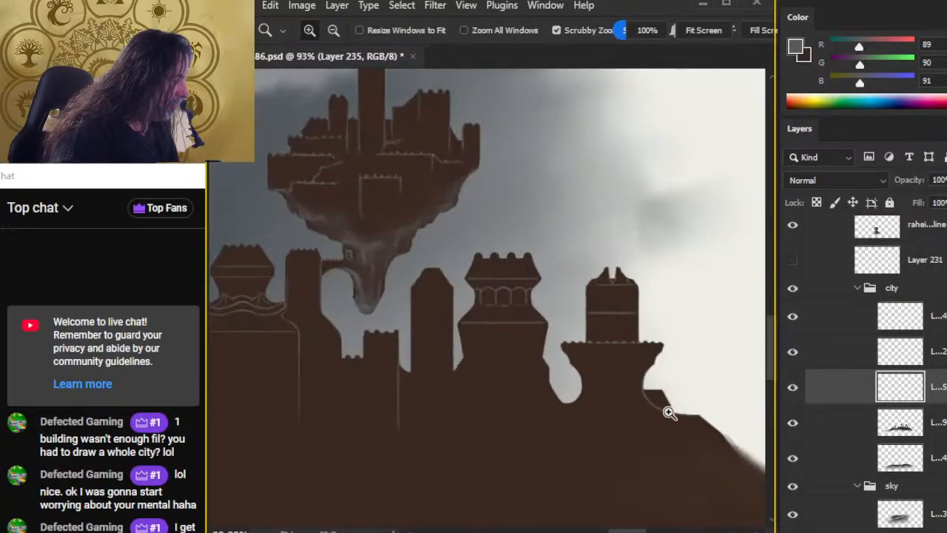
left_click(792, 354)
left_click(793, 353)
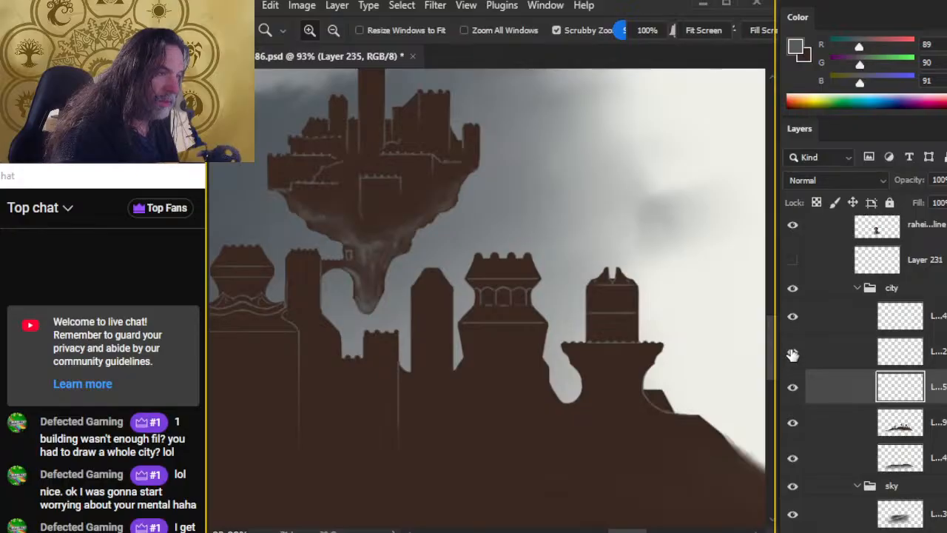
left_click(820, 326)
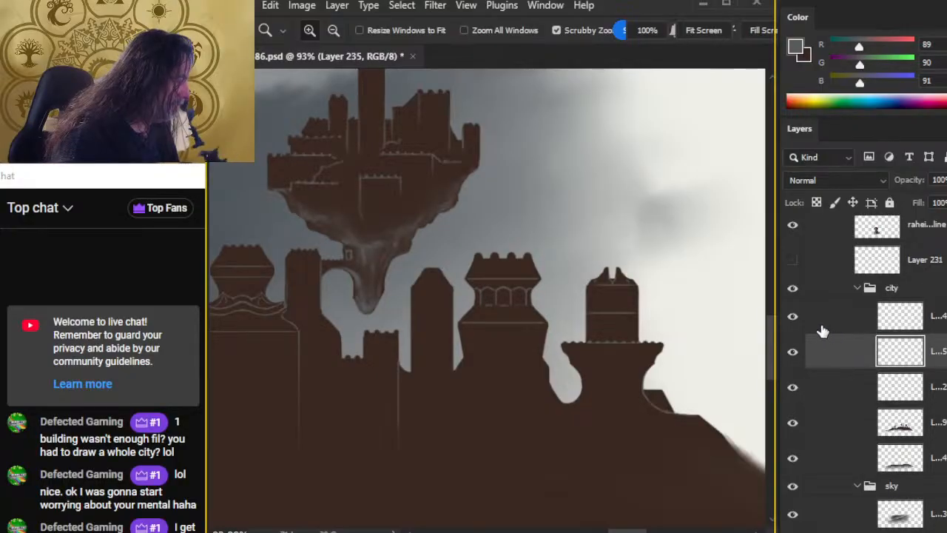
right_click(814, 317)
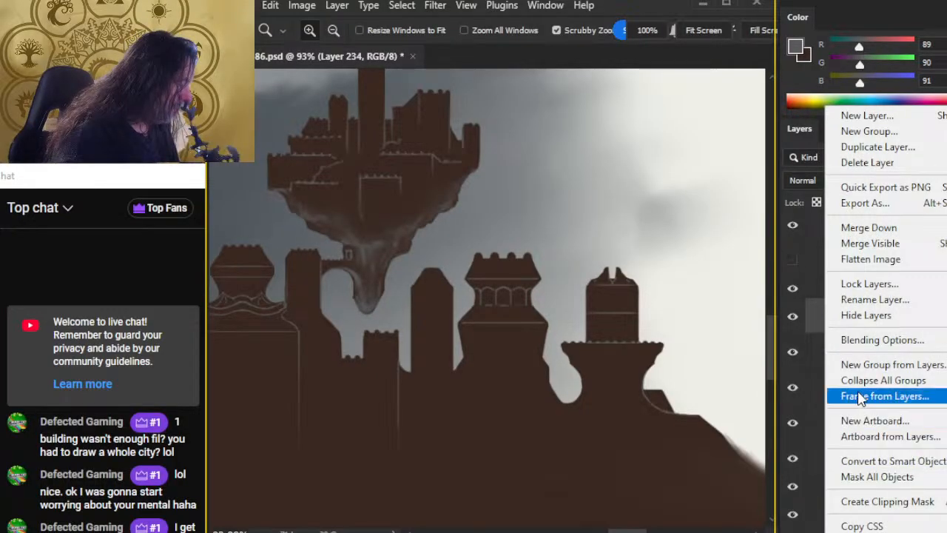
left_click(870, 232)
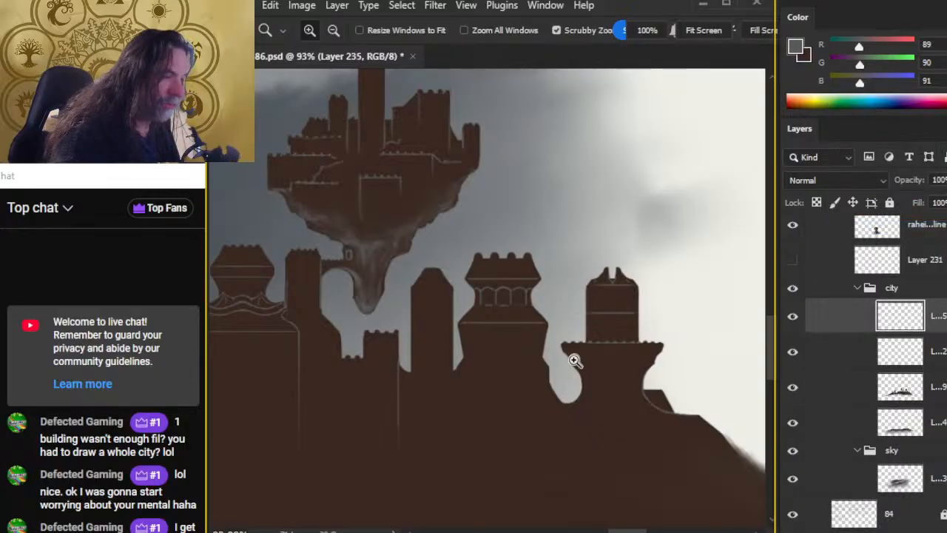
Paint a half arch, a full arch and a horizontal trim line beneath them on the rightmost tower's flared top.
scroll(469, 292, "up", 3)
scroll(498, 311, "up", 3)
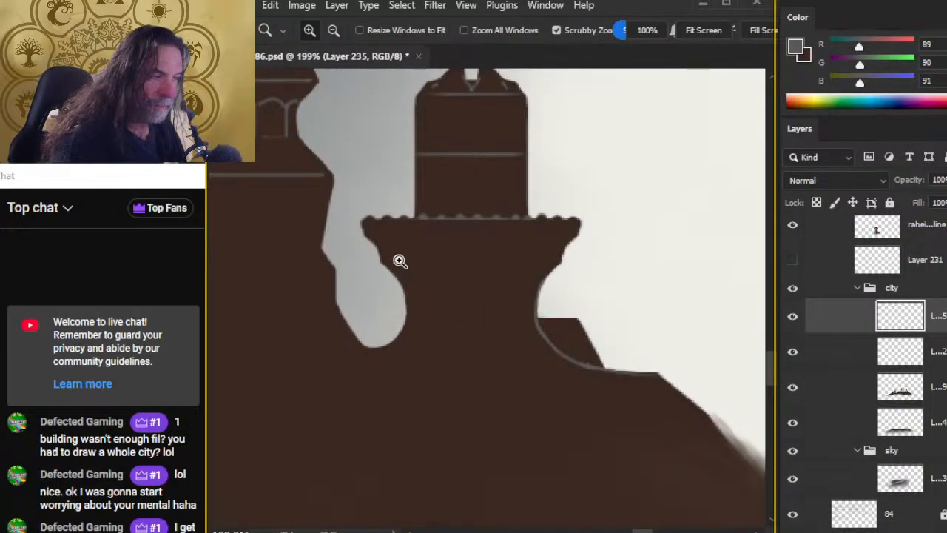
key("b")
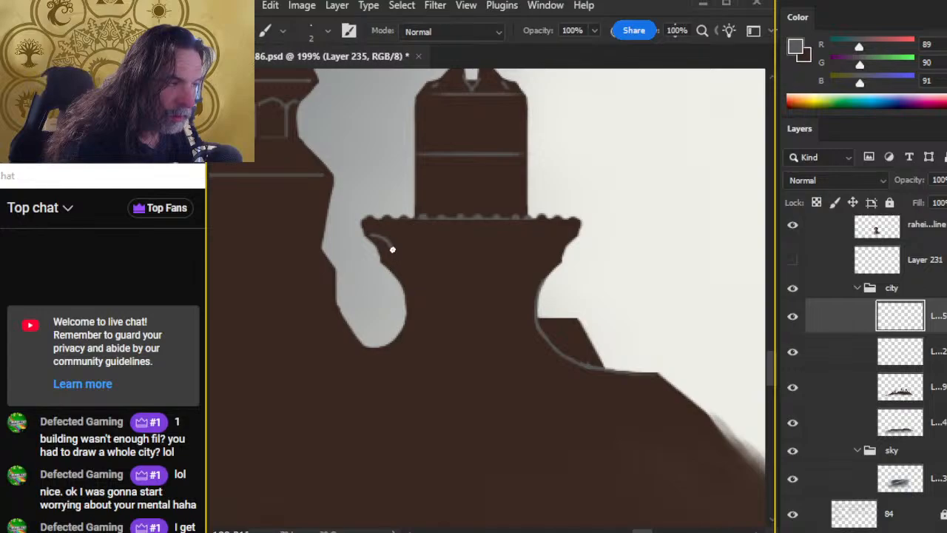
left_click_drag(391, 260, 546, 265)
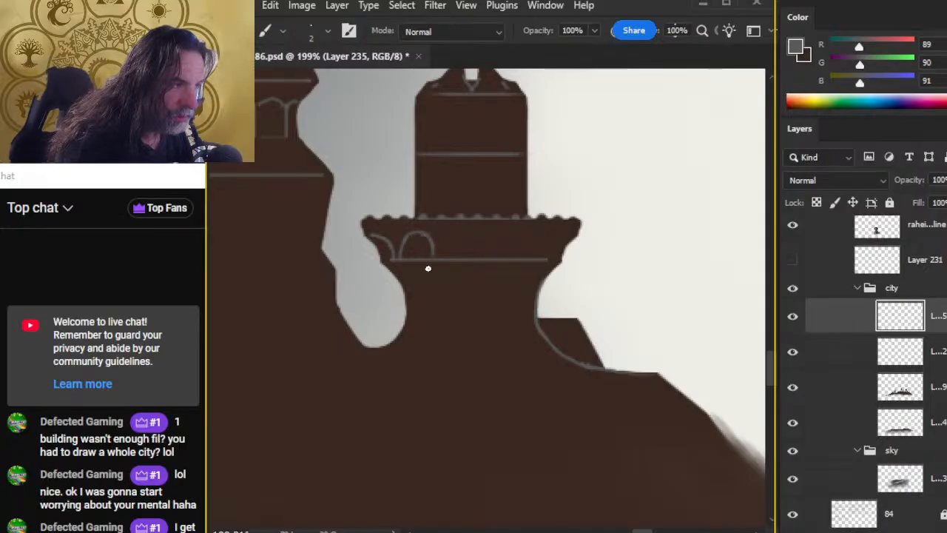
Reshape the full arch's outline by alternating a 5 px hard round eraser with the brush.
key("e")
right_click(412, 244)
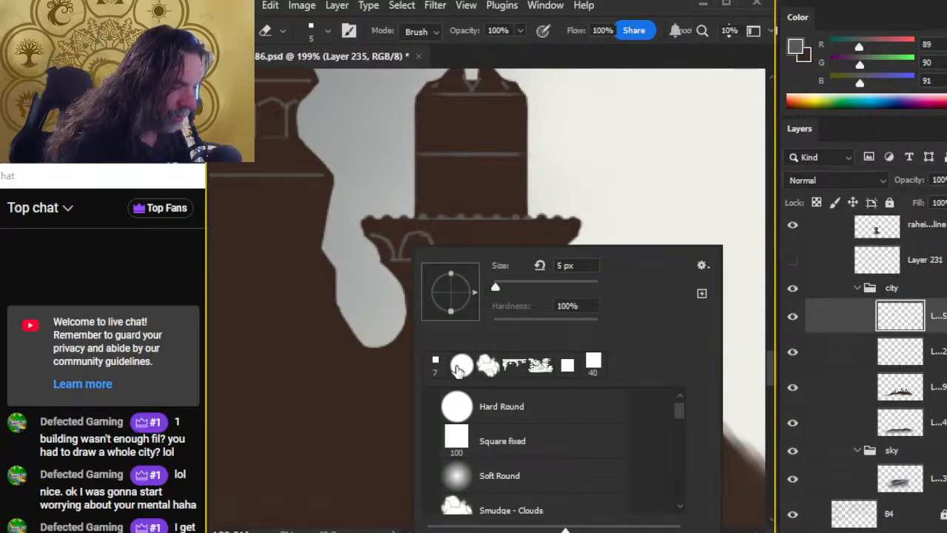
double_click(460, 367)
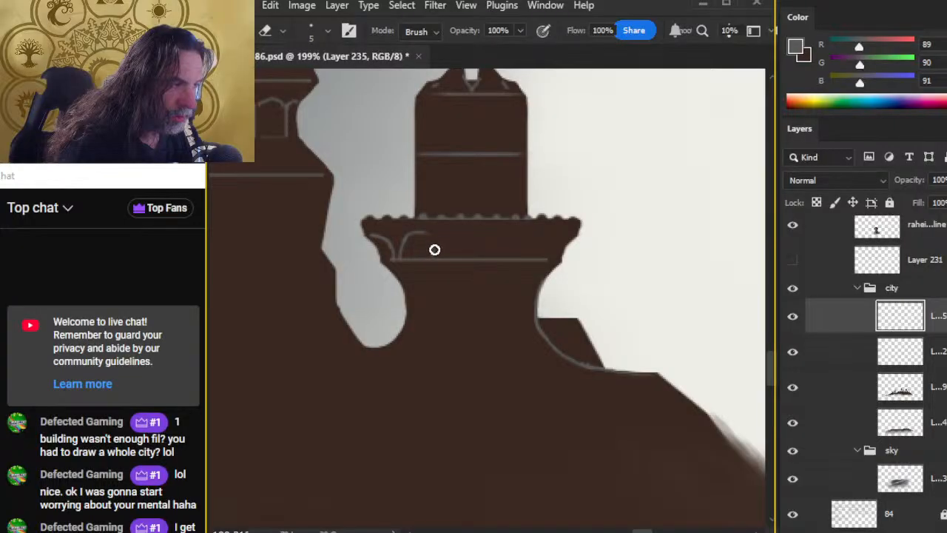
key("b")
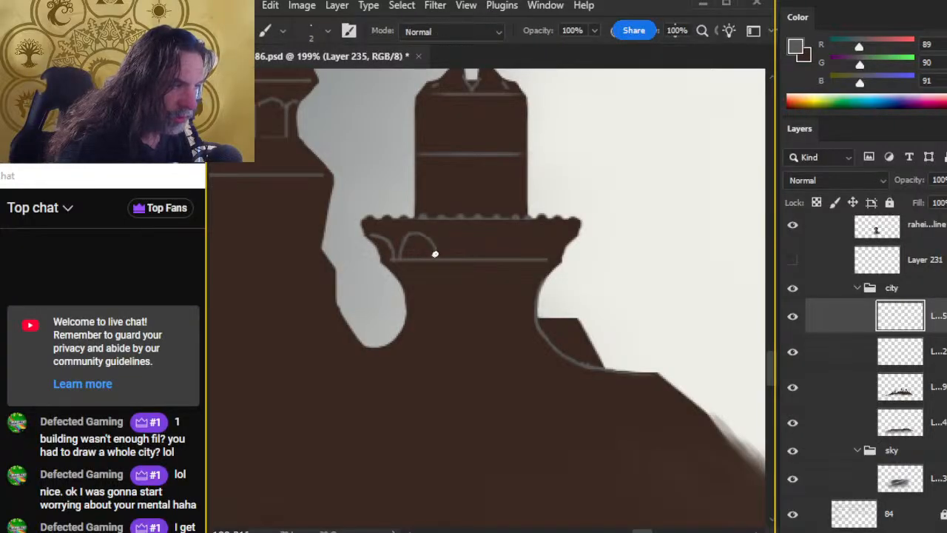
key("e")
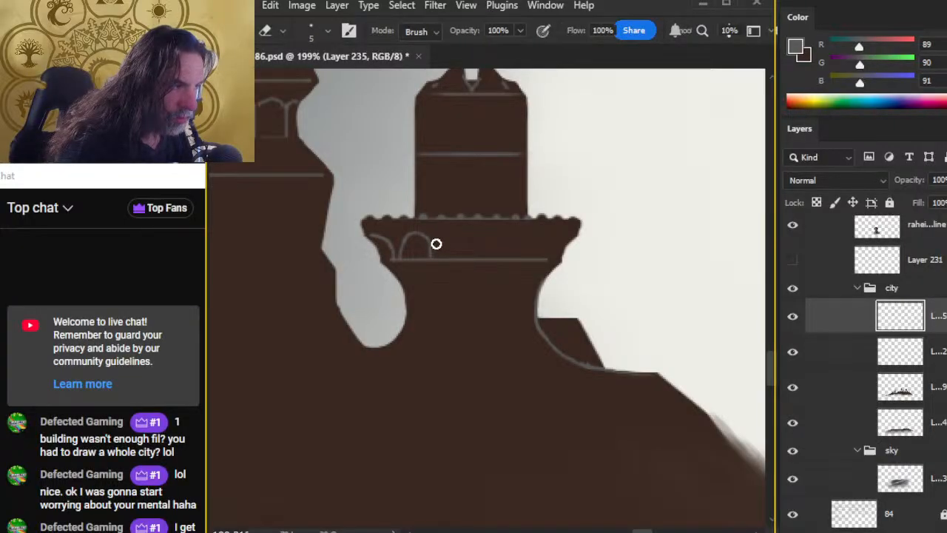
key("b")
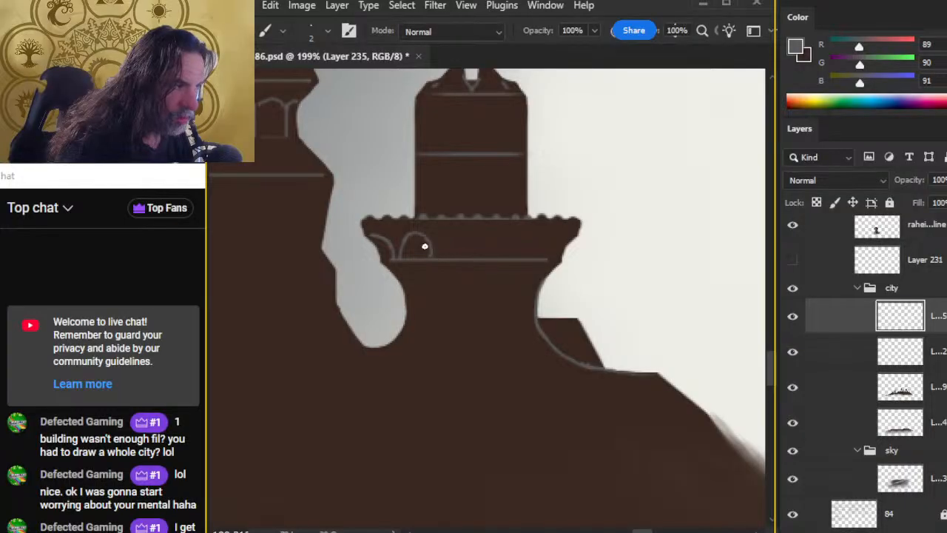
key("e")
key("b")
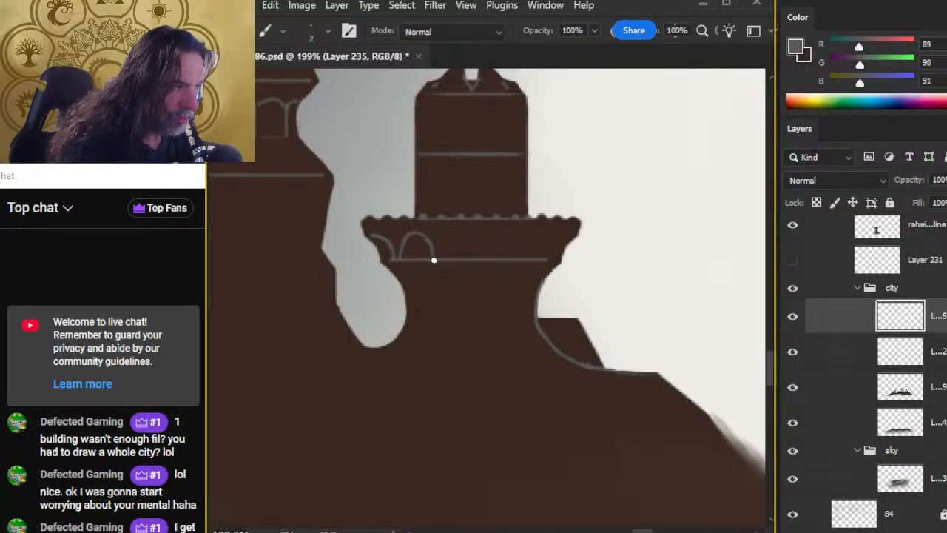
key("e")
key("b")
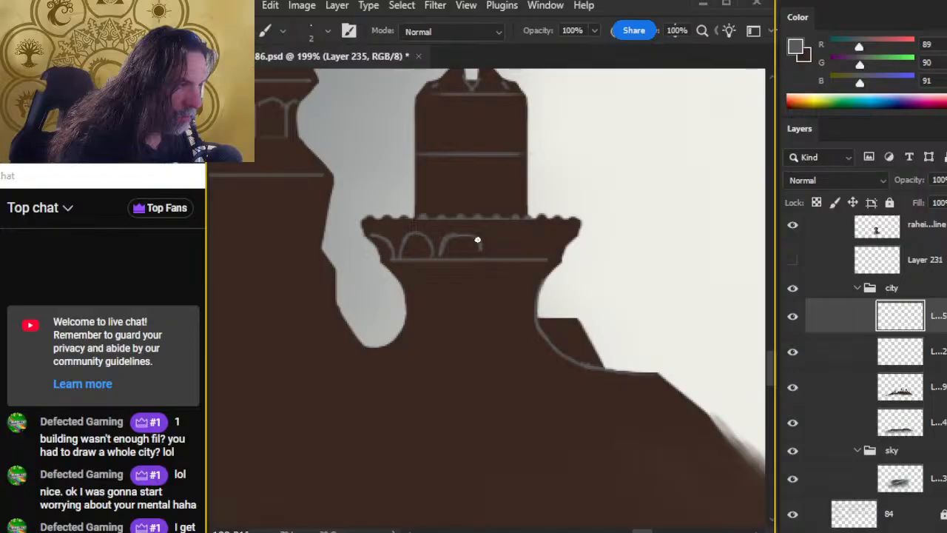
key("e")
left_click_drag(469, 245, 452, 244)
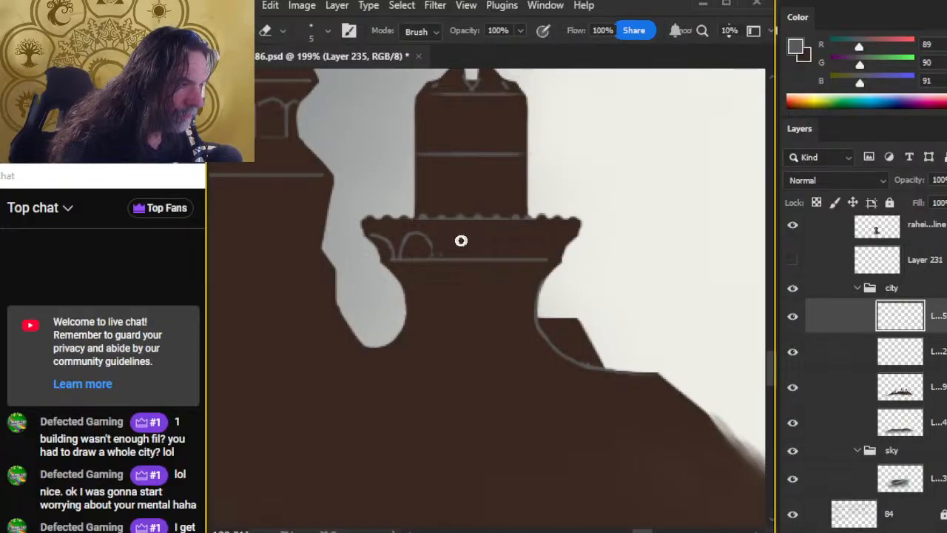
Paint the left half of a wider central arch on the tower's flared top, trimming it with the eraser.
key("b")
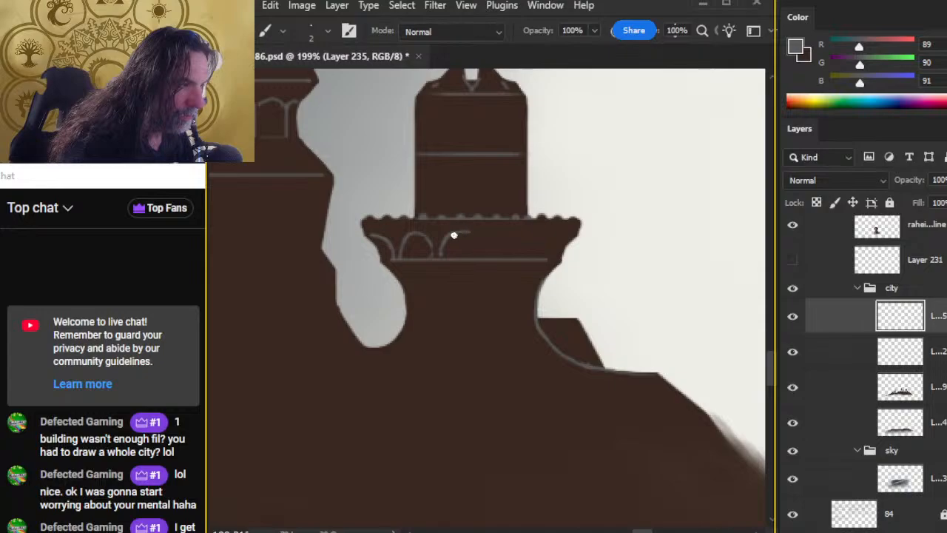
key("e")
left_click_drag(455, 244, 450, 246)
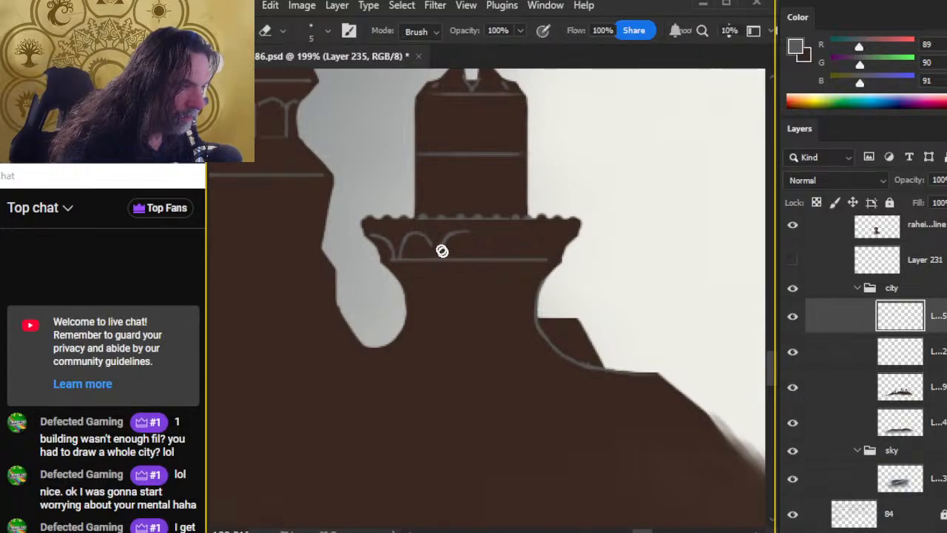
key("b")
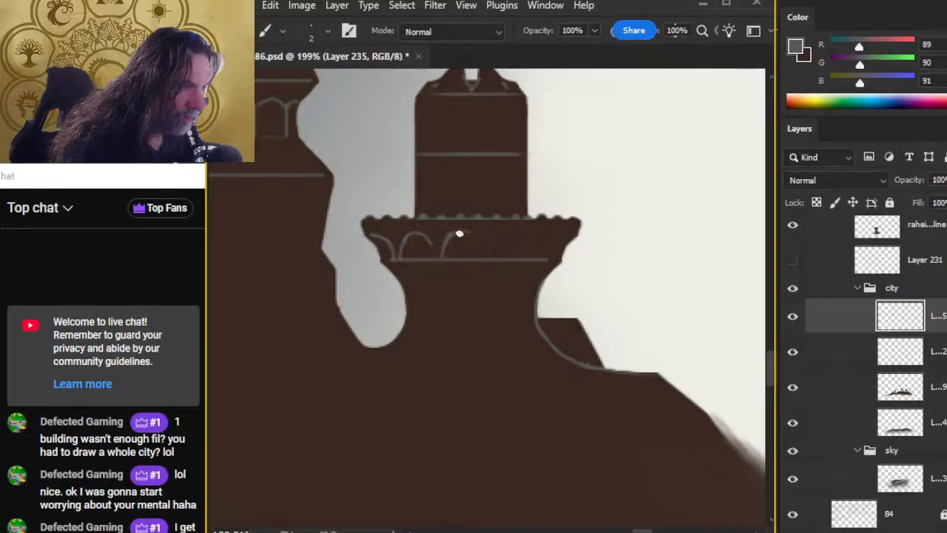
key("e")
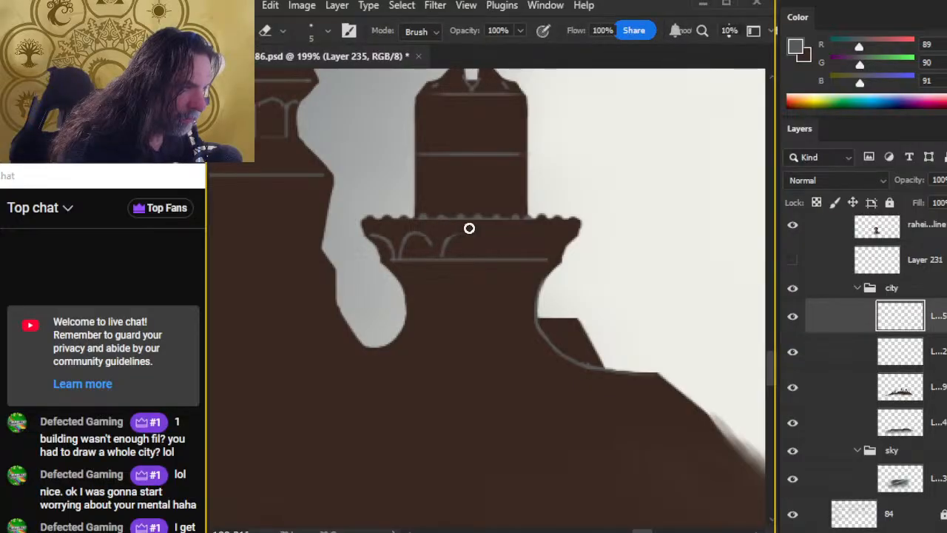
key("b")
key("e")
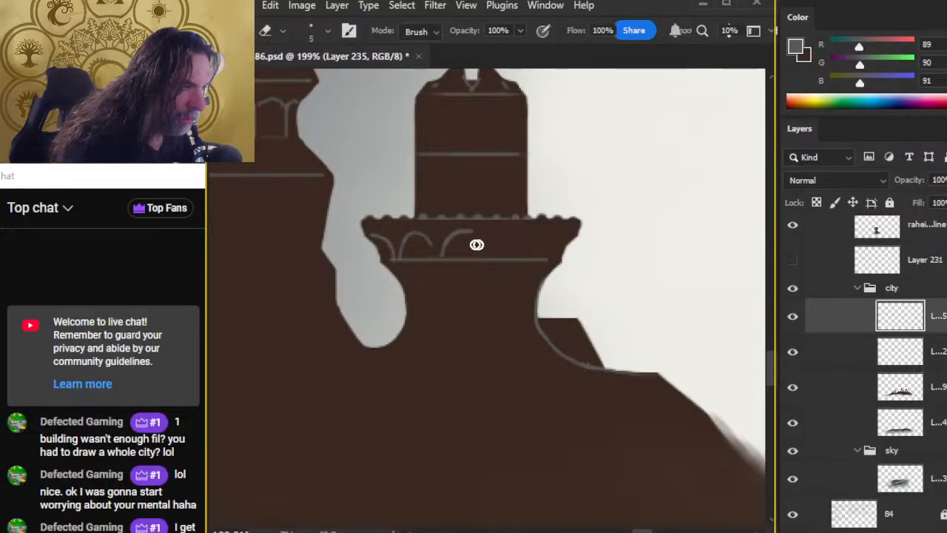
Repaint the full arch's right leg down to the trim line and clean up its curve.
key("b")
left_click_drag(427, 244, 435, 255)
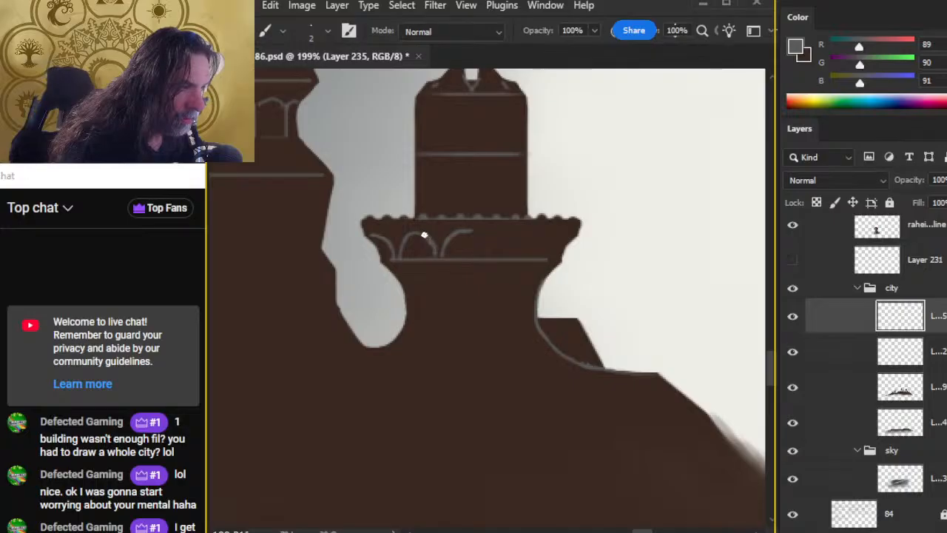
key("e")
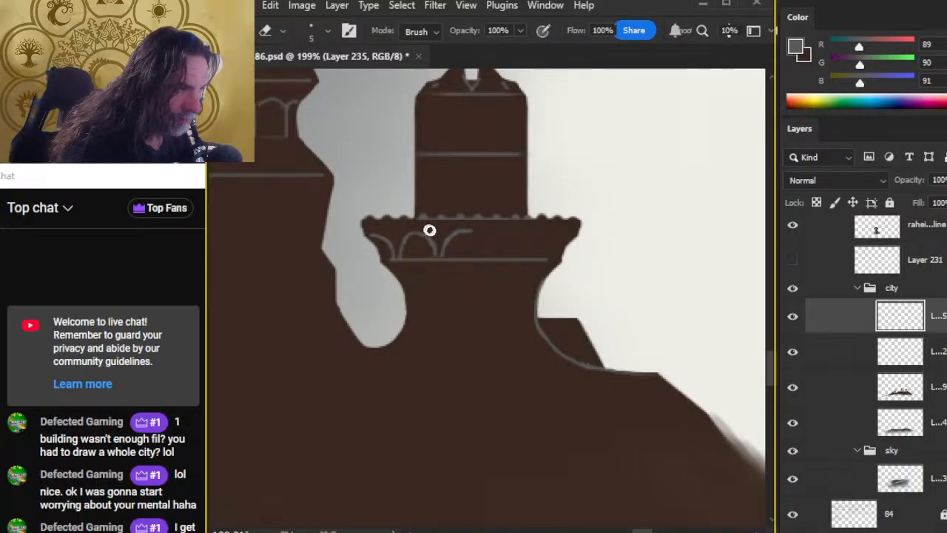
key("b")
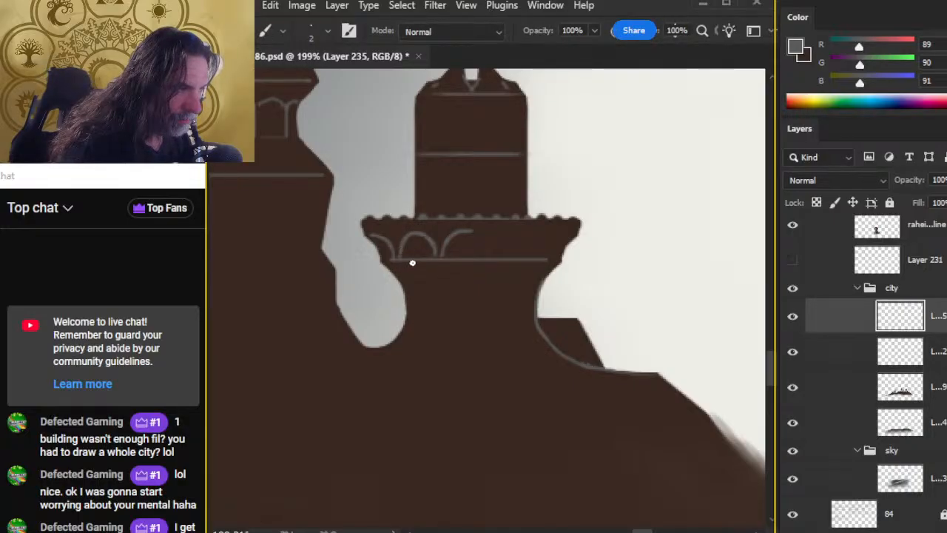
key("e")
Lasso the painted arches, copy them to a new layer and flip the copy horizontally.
key("l")
mouse_move(355, 245)
left_mouse_down()
mouse_move(437, 268)
mouse_move(473, 260)
mouse_move(491, 241)
mouse_move(484, 227)
mouse_move(464, 224)
mouse_move(372, 245)
left_mouse_up()
key("ctrl+j")
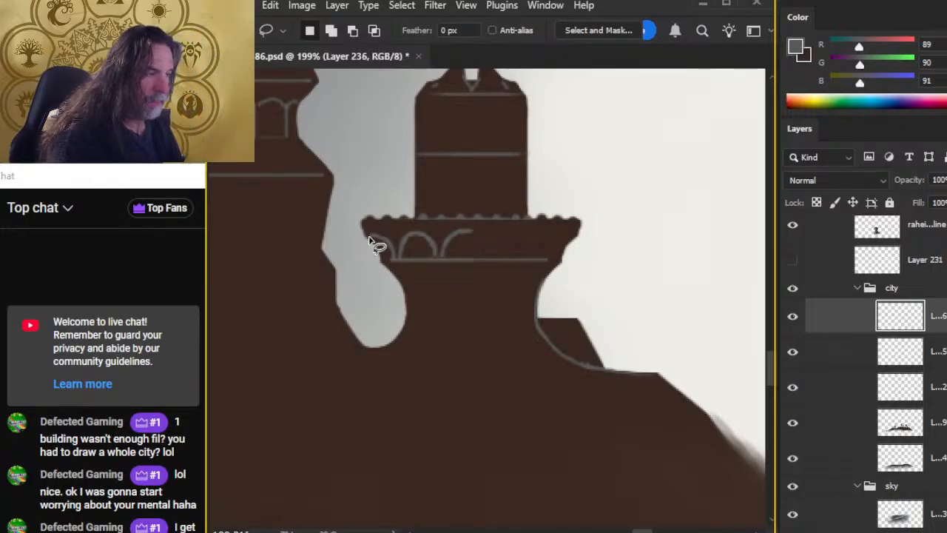
right_click(489, 307)
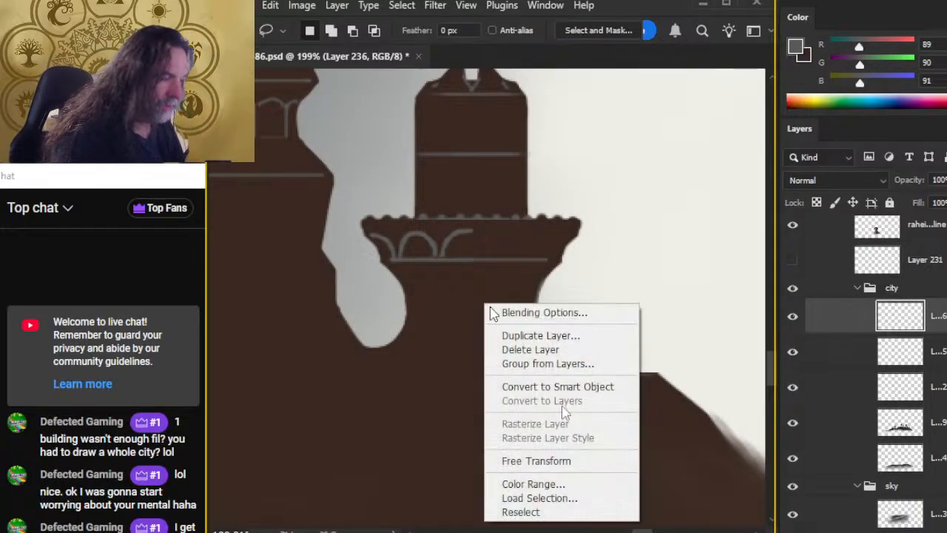
left_click(523, 462)
right_click(474, 305)
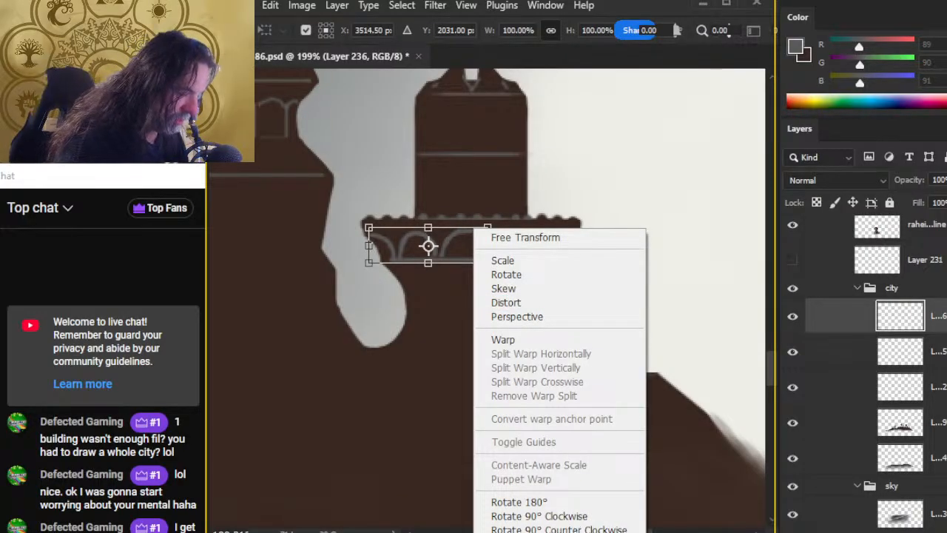
left_click(527, 532)
key("Return")
Shift the flipped arches right until both halves meet as one central arch and the row mirrors across the flared top.
key("shift+Right")
key("shift+Right")
key("shift+Right")
key("shift+Right")
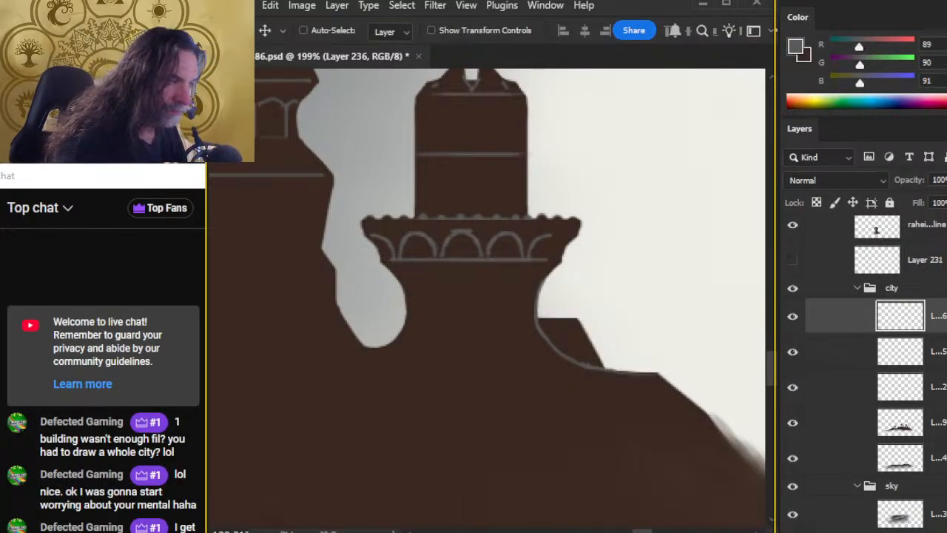
key("Right")
key("Right")
key("Right")
key("Right")
key("Right")
key("Right")
key("Right")
key("Right")
key("Right")
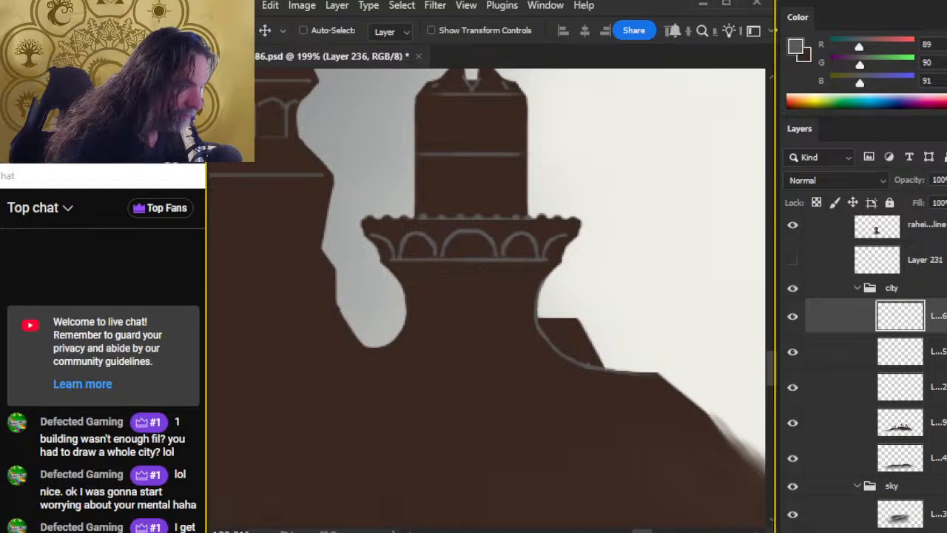
key("Left")
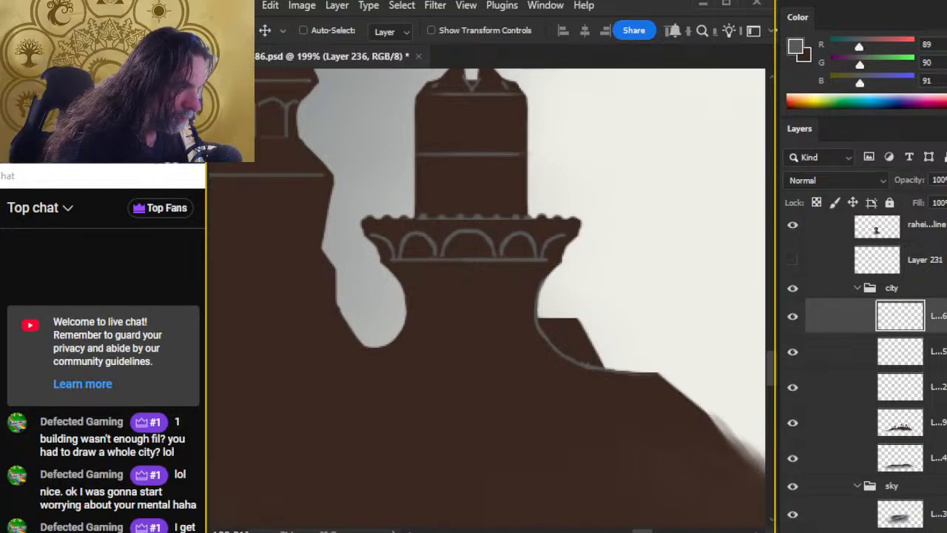
Merge the flipped arches into the layer below, then lasso the arch row and nudge it slightly right on the flared top.
right_click(829, 306)
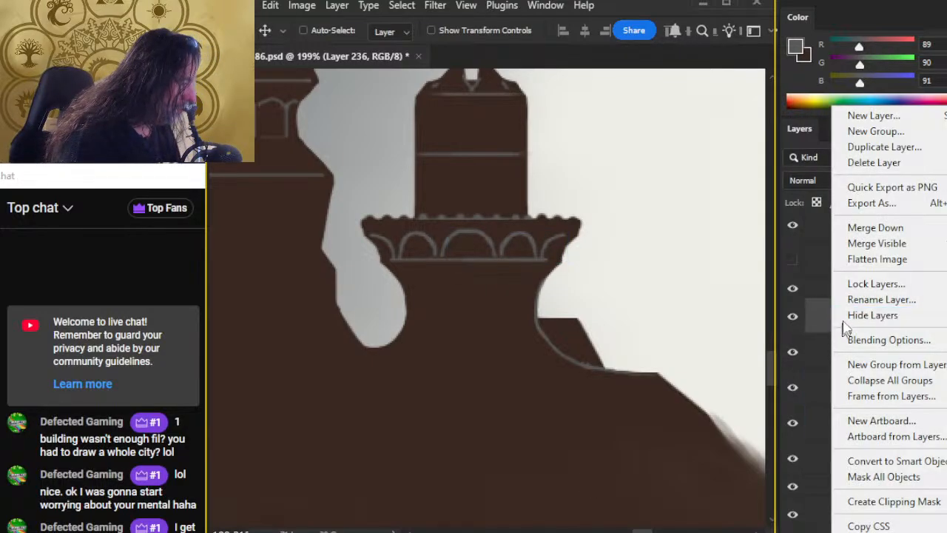
left_click(866, 228)
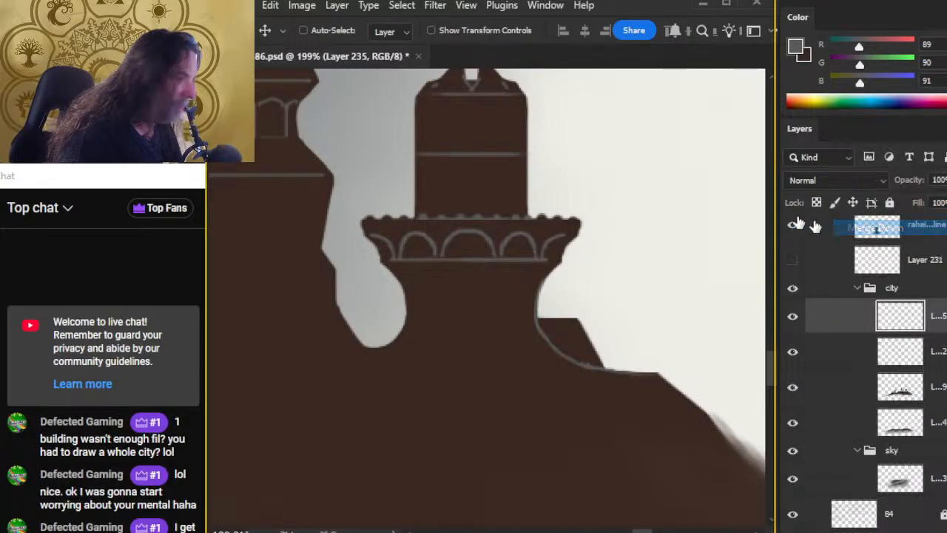
key("l")
mouse_move(405, 223)
left_mouse_down()
mouse_move(376, 233)
mouse_move(567, 281)
mouse_move(568, 235)
mouse_move(552, 235)
mouse_move(576, 256)
mouse_move(529, 236)
mouse_move(495, 276)
left_mouse_up()
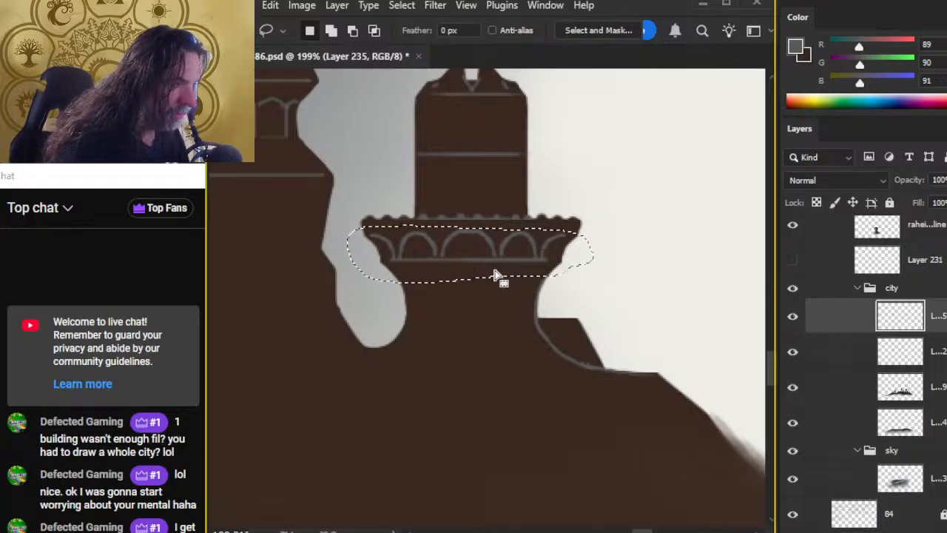
mouse_move(547, 252)
left_mouse_down()
mouse_move(470, 239)
mouse_move(556, 244)
mouse_move(516, 226)
left_mouse_up()
key("v")
key("Right")
key("Right")
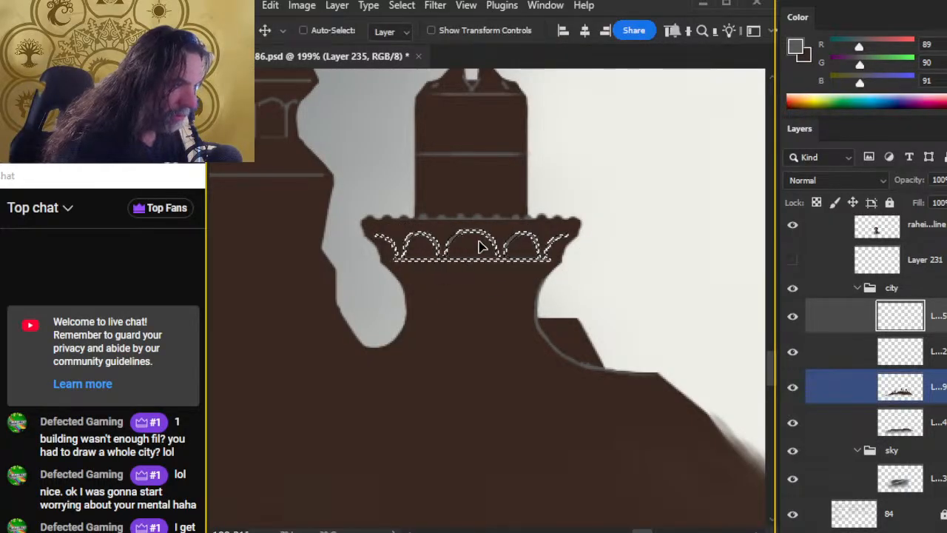
key("l")
key("ctrl+d")
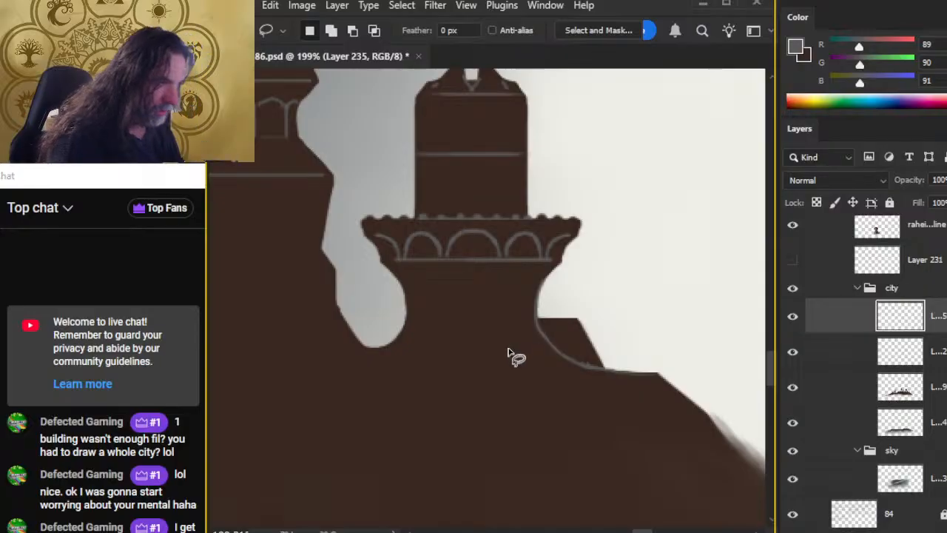
Try merging the arch detail layer into the layer below and lowering the merged layer's opacity to 25%.
key("z")
left_click_drag(540, 344, 467, 368)
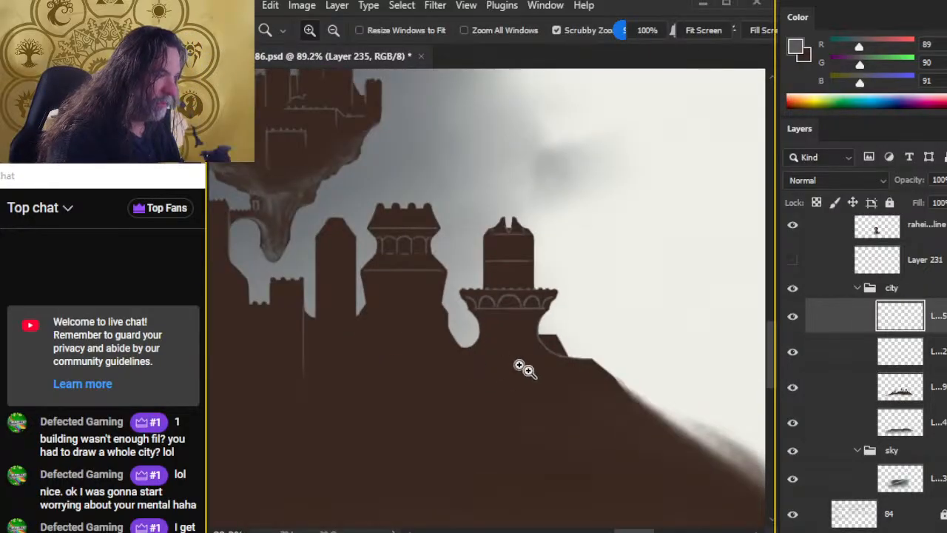
right_click(827, 328)
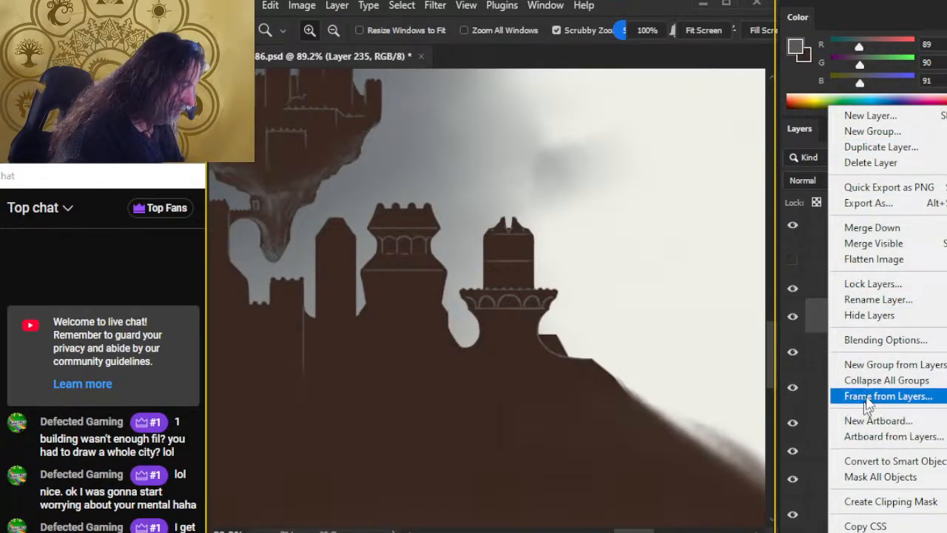
left_click(892, 230)
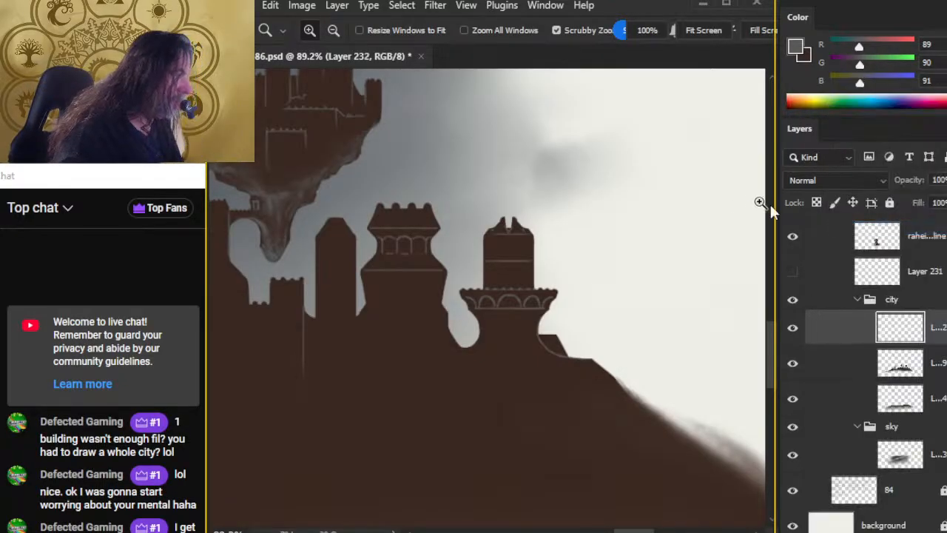
left_click(946, 180)
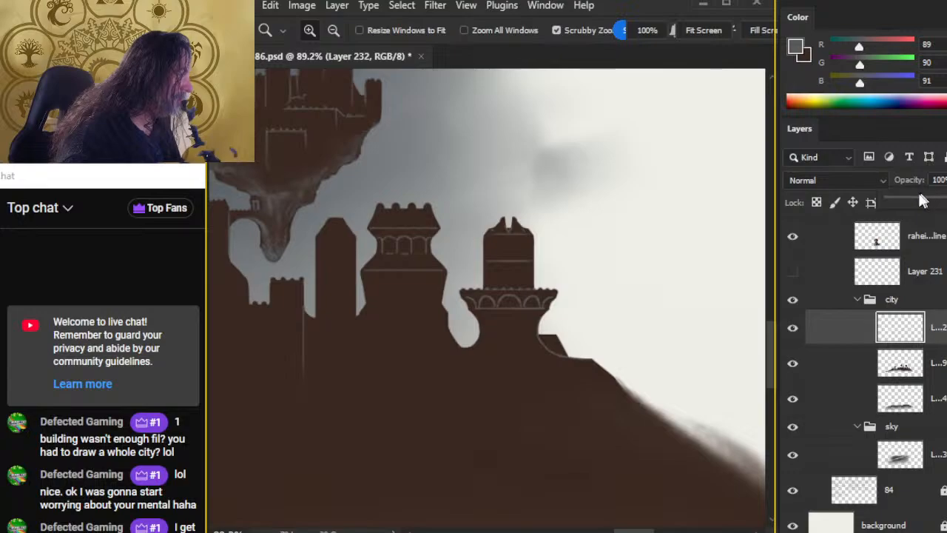
left_click(909, 199)
left_click(854, 226)
left_click_drag(652, 347, 588, 356)
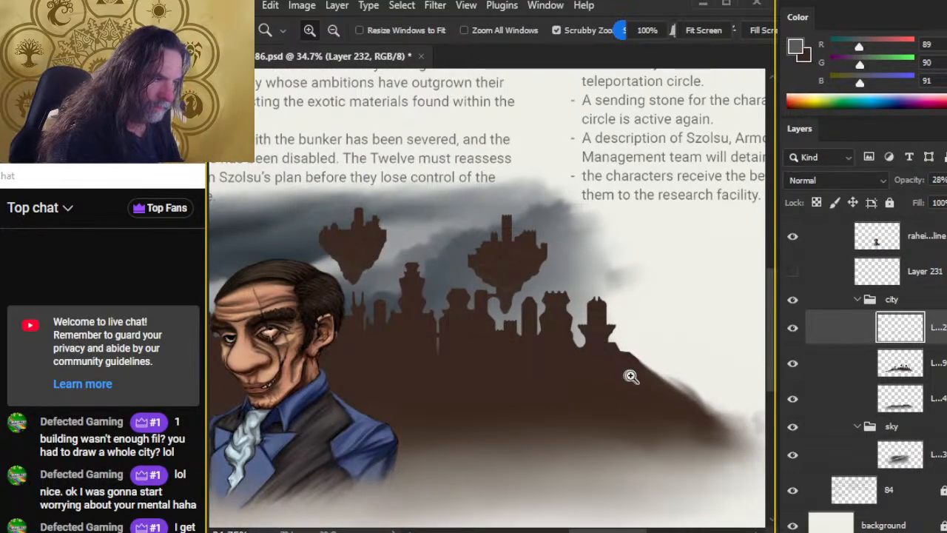
left_click(946, 180)
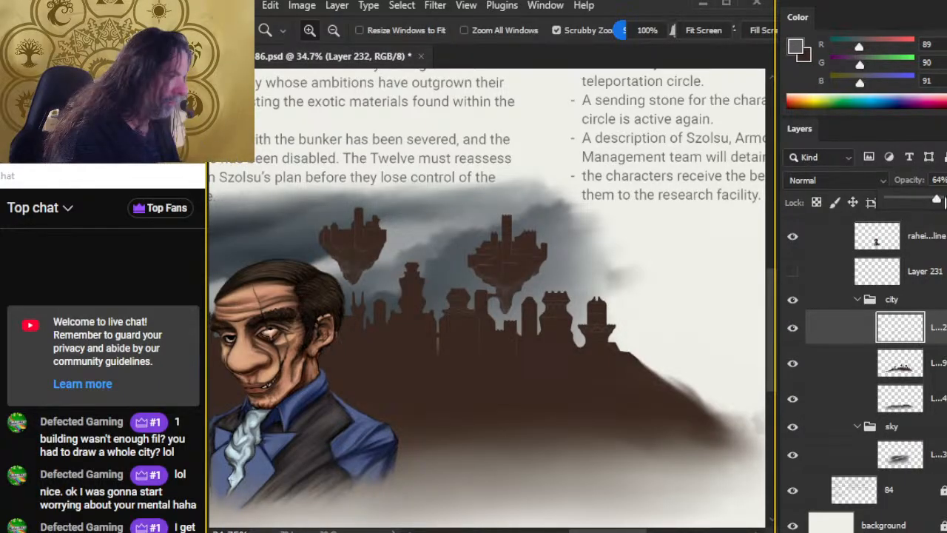
left_click_drag(946, 200, 909, 205)
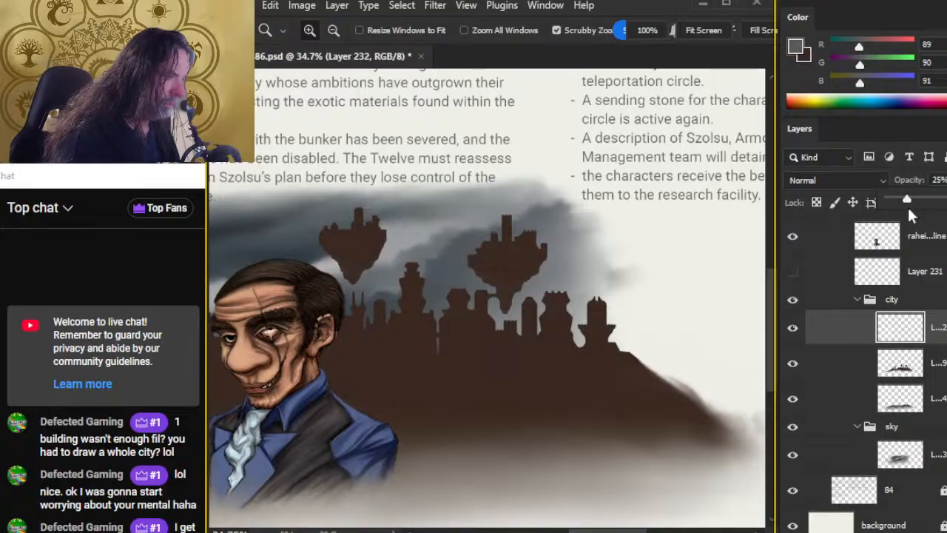
left_click(902, 249)
key("ctrl+alt+shift+n")
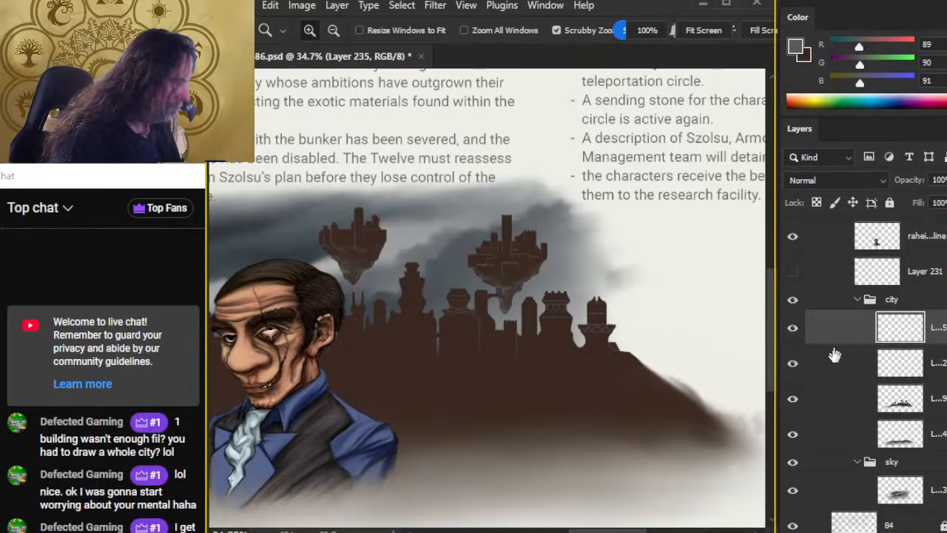
Compare the skyline with the new detail layer hidden and shown, and try that layer's opacity at 51%.
left_click(794, 328)
left_click(796, 329)
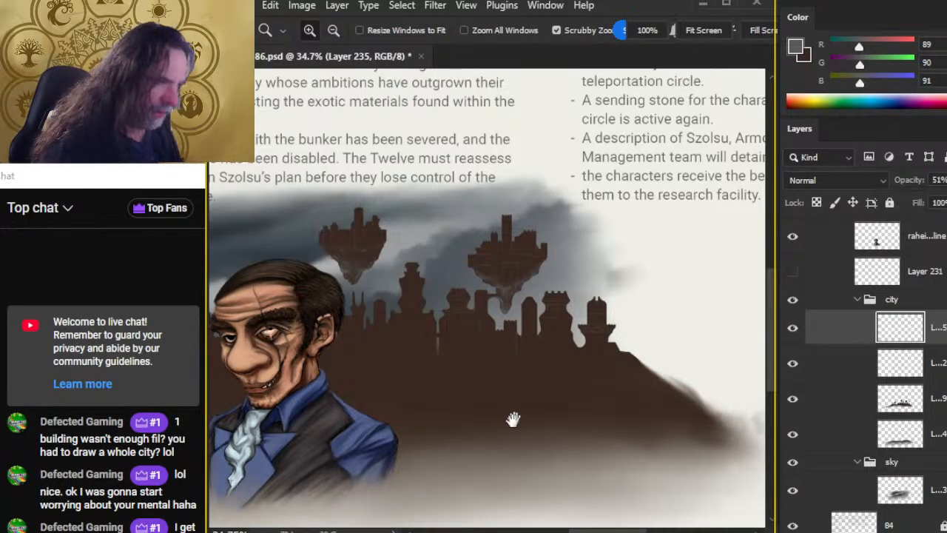
left_click_drag(511, 419, 546, 386)
left_click(567, 308)
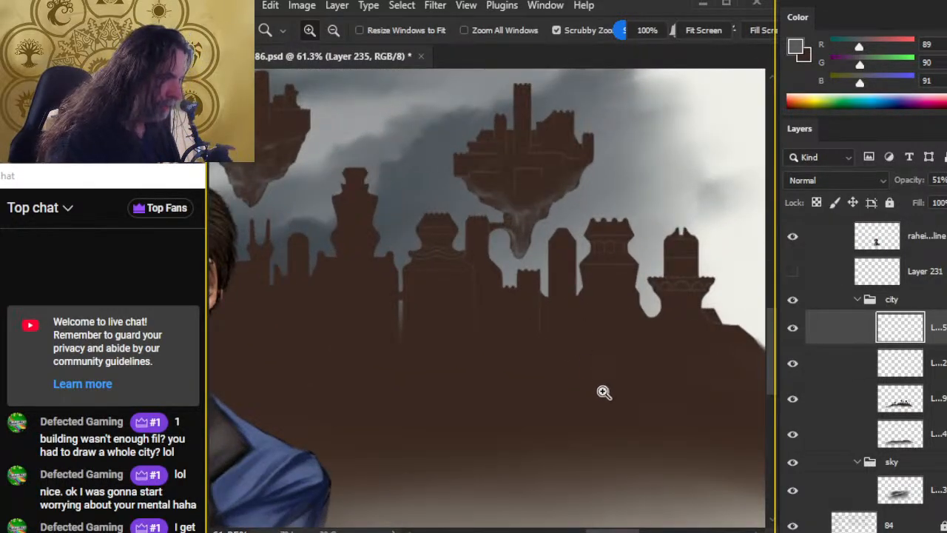
left_click(946, 180)
Paint a thin vertical line continuing the pointed tower's left edge down into the base, and nudge it into alignment.
left_click_drag(634, 359, 504, 315)
left_click_drag(371, 303, 410, 292)
key("b")
left_click_drag(448, 223, 447, 275)
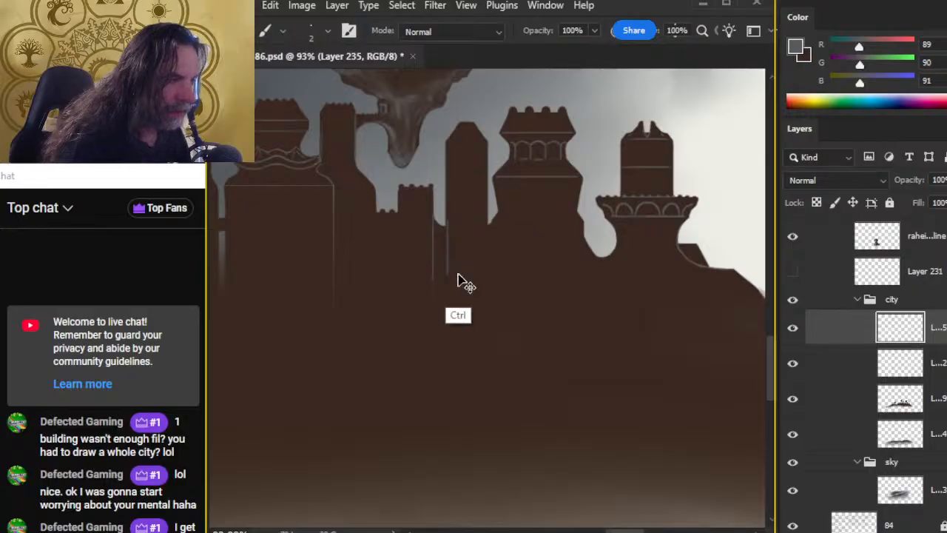
key("z")
left_click_drag(447, 226, 499, 231)
key("l")
mouse_move(460, 192)
left_mouse_down()
mouse_move(436, 273)
mouse_move(445, 346)
mouse_move(476, 225)
mouse_move(444, 328)
mouse_move(448, 349)
mouse_move(450, 309)
mouse_move(443, 378)
mouse_move(447, 300)
mouse_move(443, 368)
left_mouse_up()
key("ctrl+Left")
key("ctrl+d")
Smudge the ends of the two vertical lines between the battlemented tower and the pointed tower so they fade into the silhouette.
key("r")
left_click_drag(416, 301, 418, 394)
left_click_drag(416, 318, 416, 400)
left_click_drag(444, 257, 441, 194)
left_click_drag(414, 245, 415, 178)
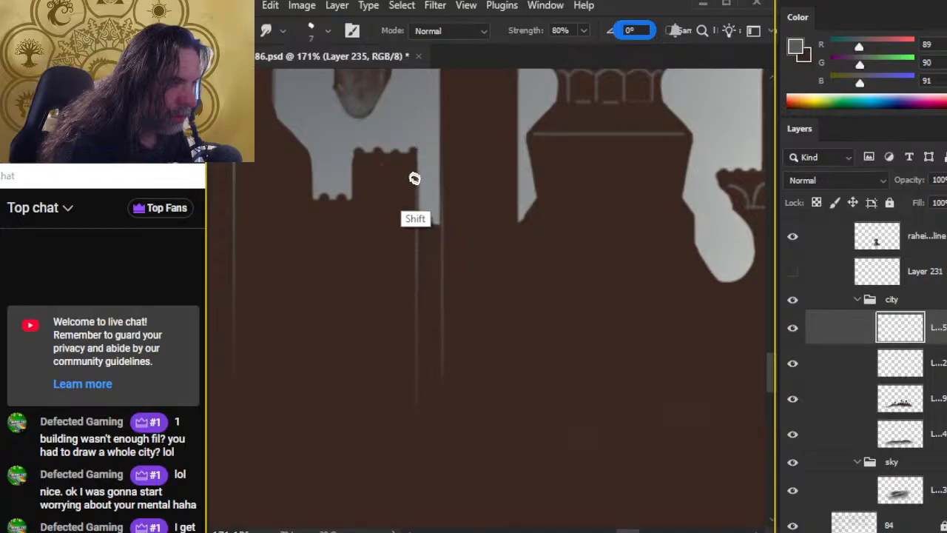
key("l")
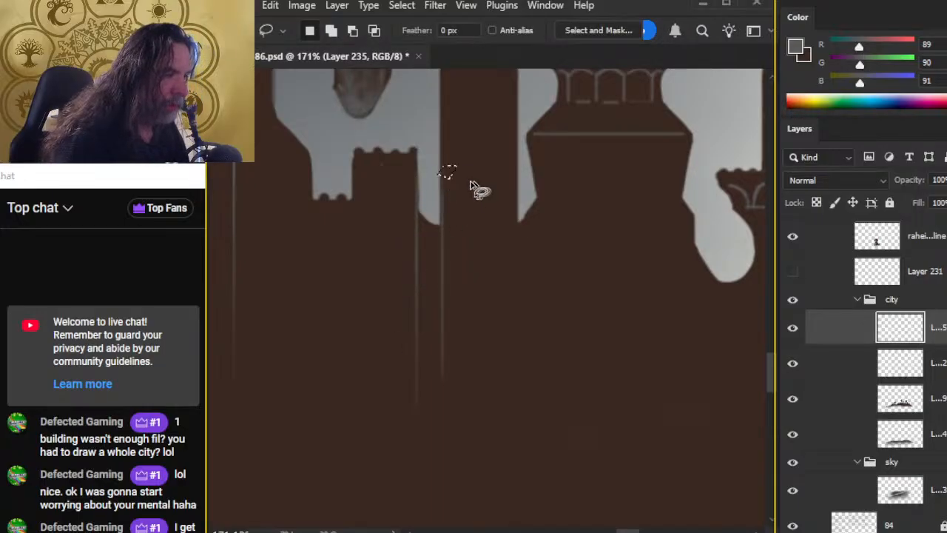
Paint a thin vertical line down from the low battlement's left edge and smudge its lower end into the silhouette.
key("z")
left_click_drag(583, 292, 521, 386)
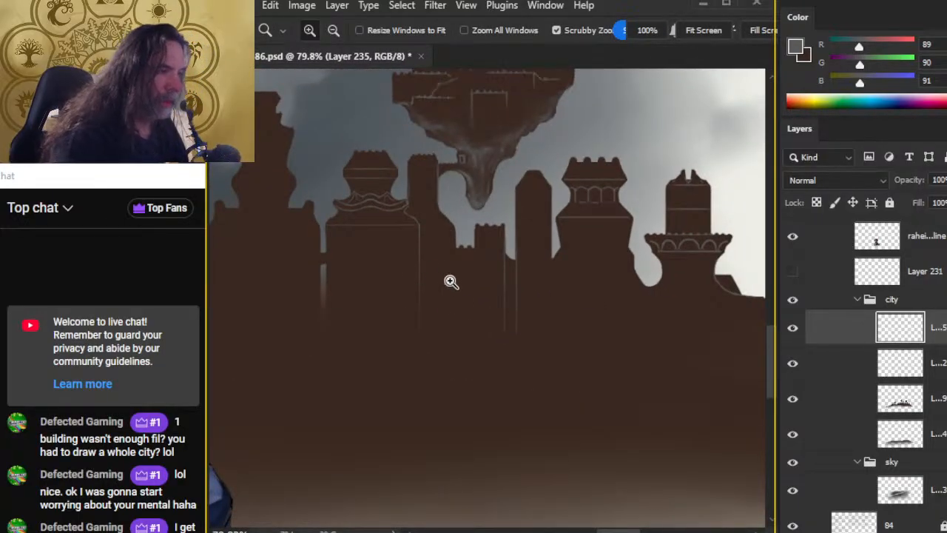
left_click(428, 267)
key("b")
left_click_drag(464, 240, 457, 300)
key("r")
left_click_drag(463, 263, 461, 388)
left_click_drag(463, 324, 465, 318)
left_click_drag(461, 392, 458, 314)
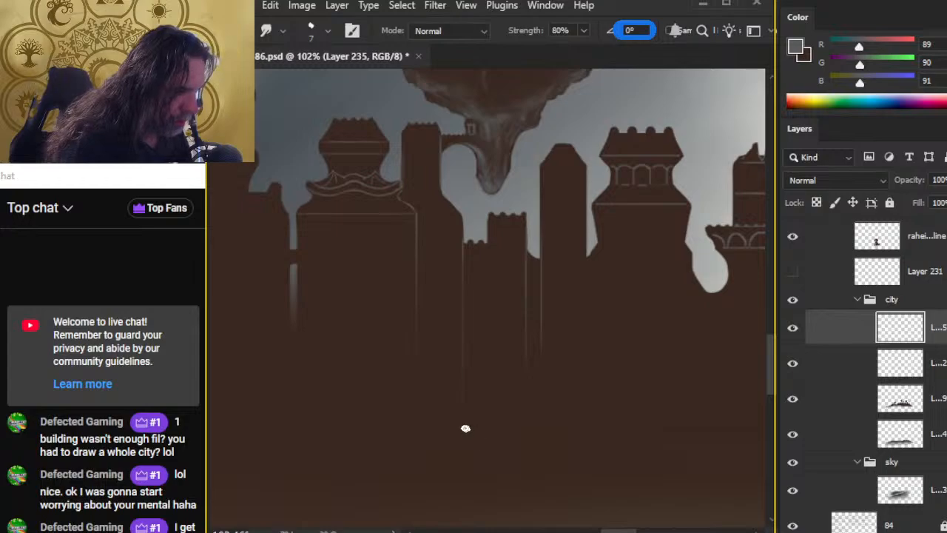
key("e")
Paint a thin vertical line down from the left edge of the tall central tower's broad base, redoing it once and lassoing it for cleanup.
key("z")
left_click_drag(611, 416, 503, 412)
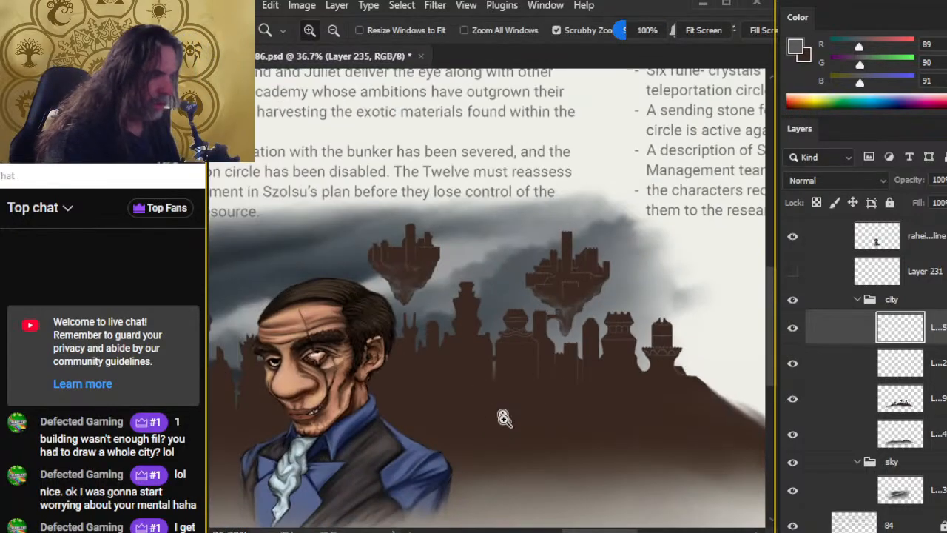
left_click_drag(471, 385, 534, 392)
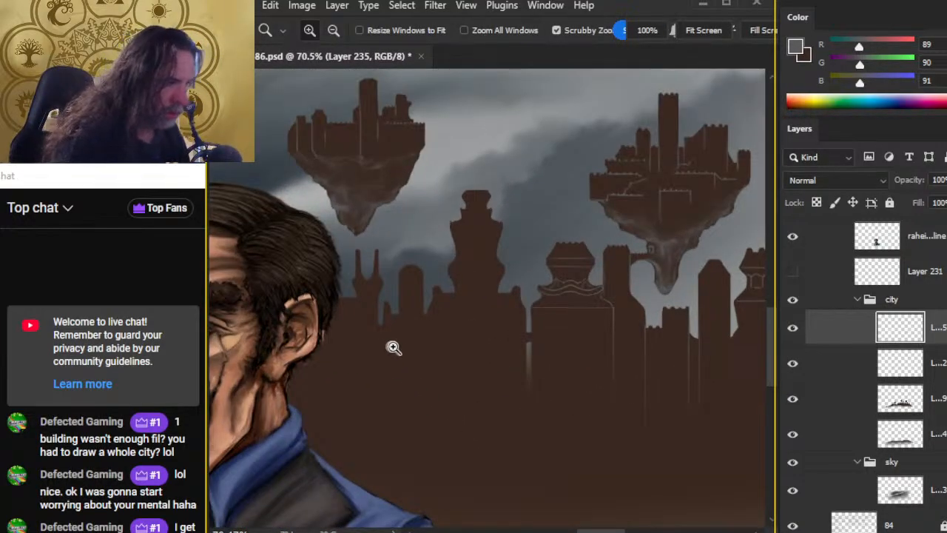
key("b")
left_click_drag(430, 314, 424, 380)
key("ctrl+z")
left_click_drag(429, 314, 421, 375)
key("l")
mouse_move(444, 317)
left_mouse_down()
mouse_move(406, 363)
mouse_move(456, 379)
mouse_move(452, 373)
mouse_move(430, 411)
mouse_move(431, 369)
mouse_move(432, 435)
left_mouse_up()
left_click(455, 379, "ctrl")
key("ctrl+d")
Smudge the lower end of the central tower's vertical line downward so it fades out gradually.
key("r")
left_click_drag(429, 357, 436, 474)
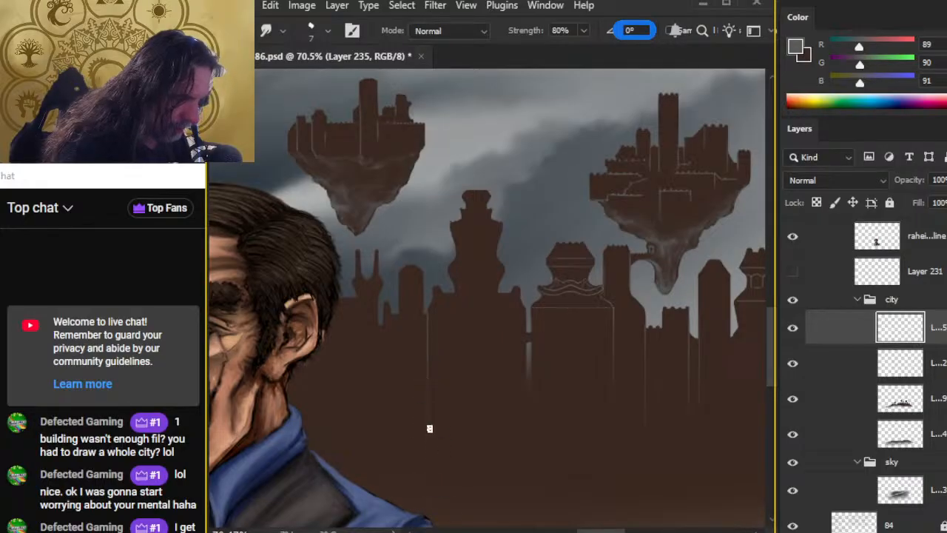
left_click_drag(431, 355, 443, 455)
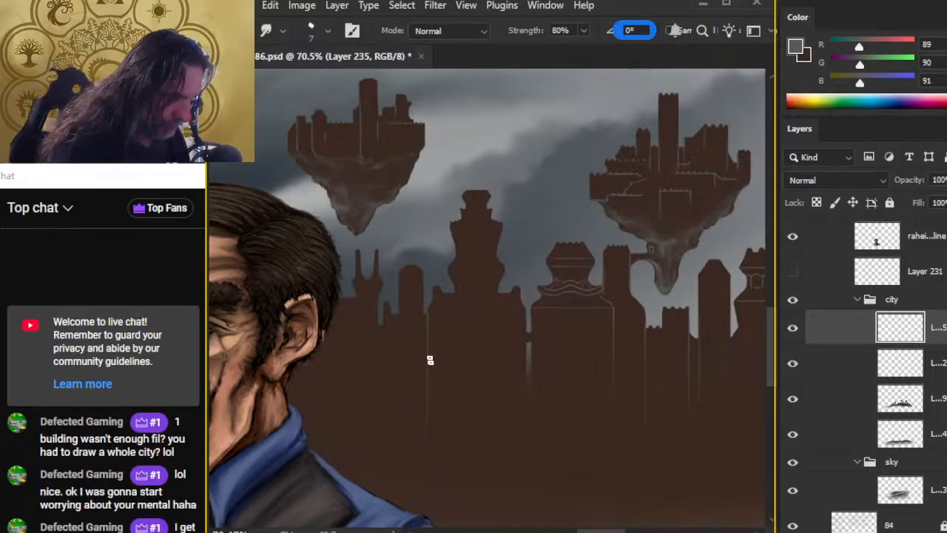
left_click_drag(429, 356, 436, 432)
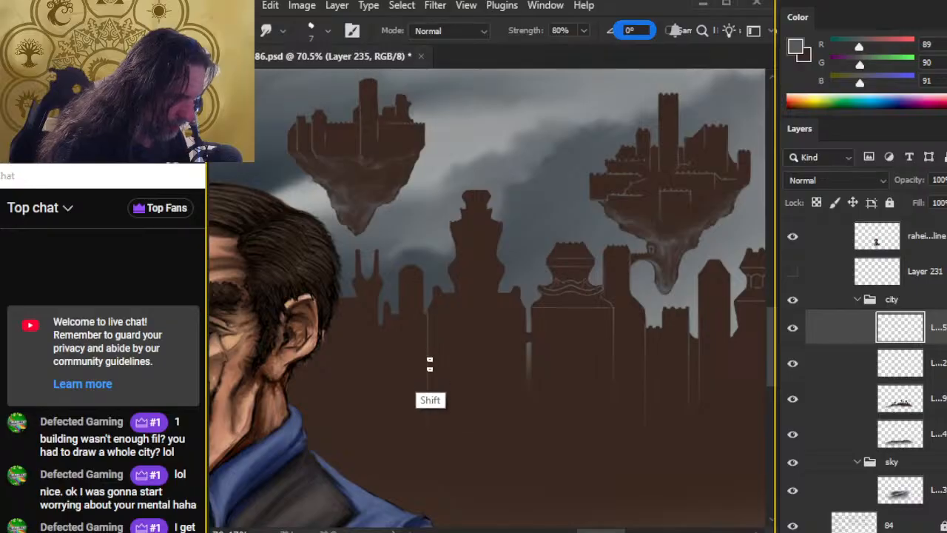
left_click_drag(426, 346, 452, 468)
Paint four short, straight horizontal lines stacked inside the small sloped block beside the flared tower's curved base.
key("z")
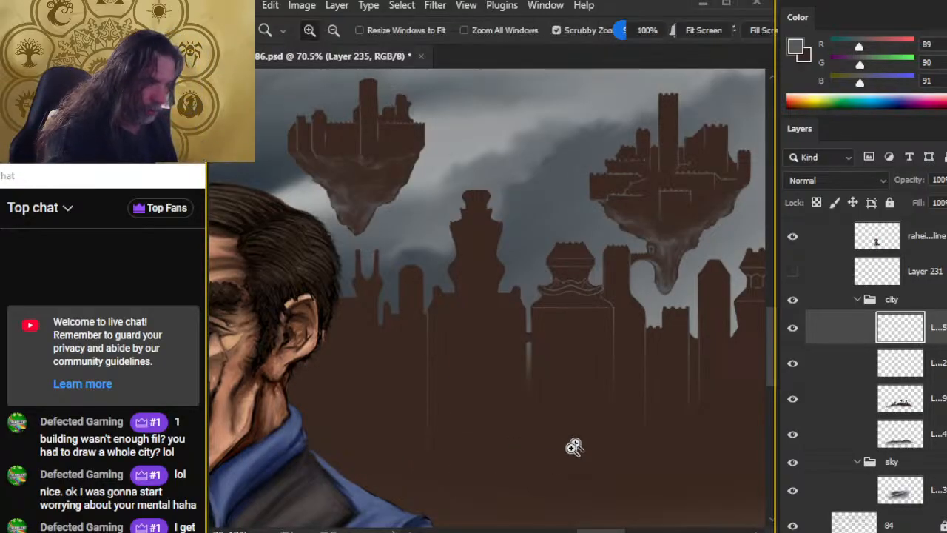
left_click_drag(575, 448, 525, 452)
mouse_move(619, 439)
left_mouse_down()
mouse_move(460, 271)
mouse_move(583, 292)
left_mouse_up()
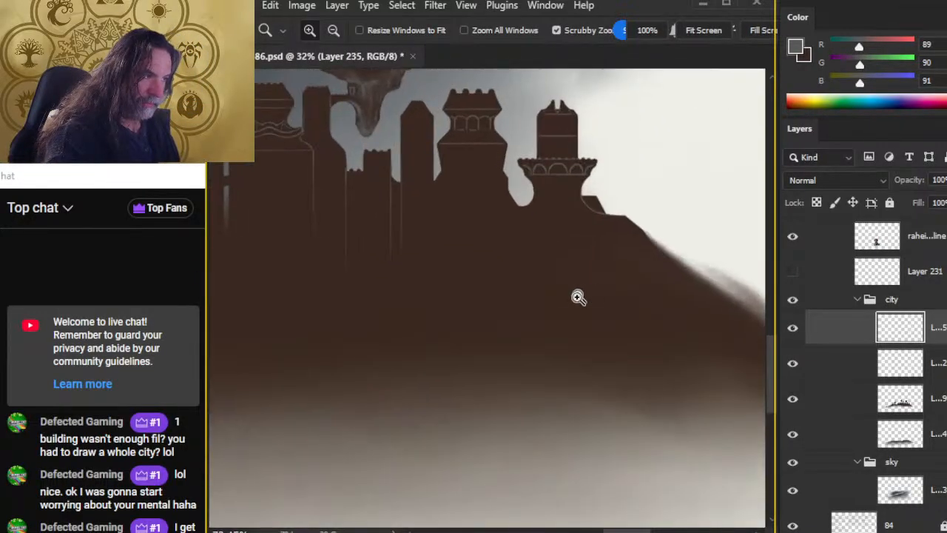
left_click(469, 235)
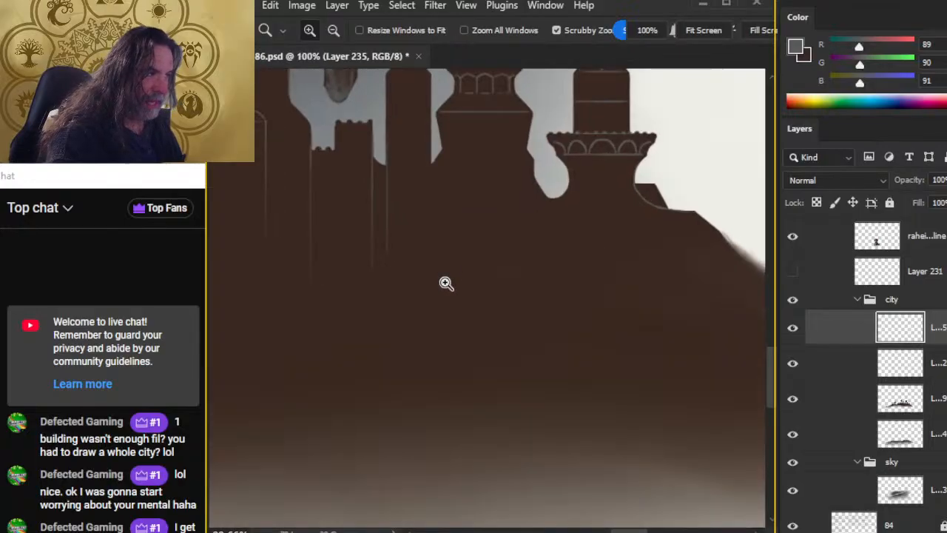
left_click_drag(485, 253, 461, 310)
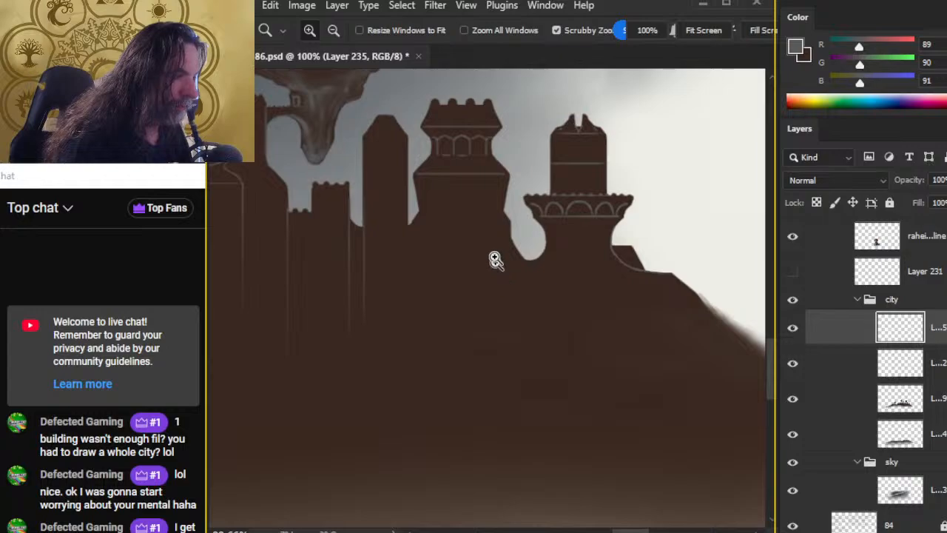
left_click_drag(645, 276, 623, 241)
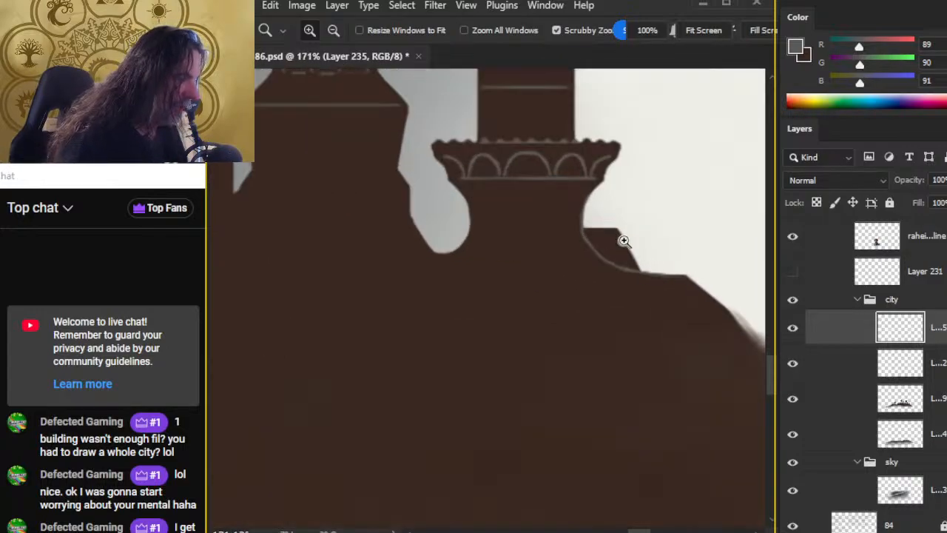
key("b")
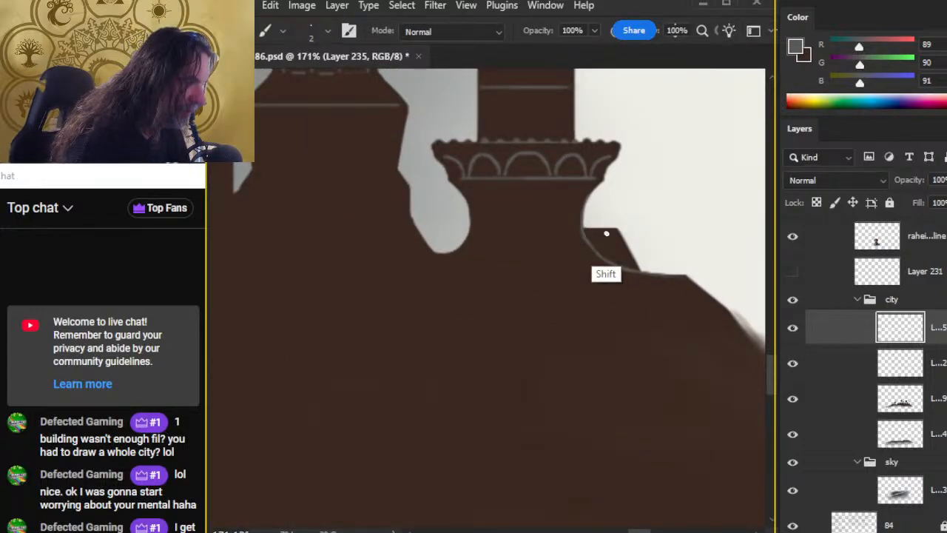
left_click(615, 233, "shift")
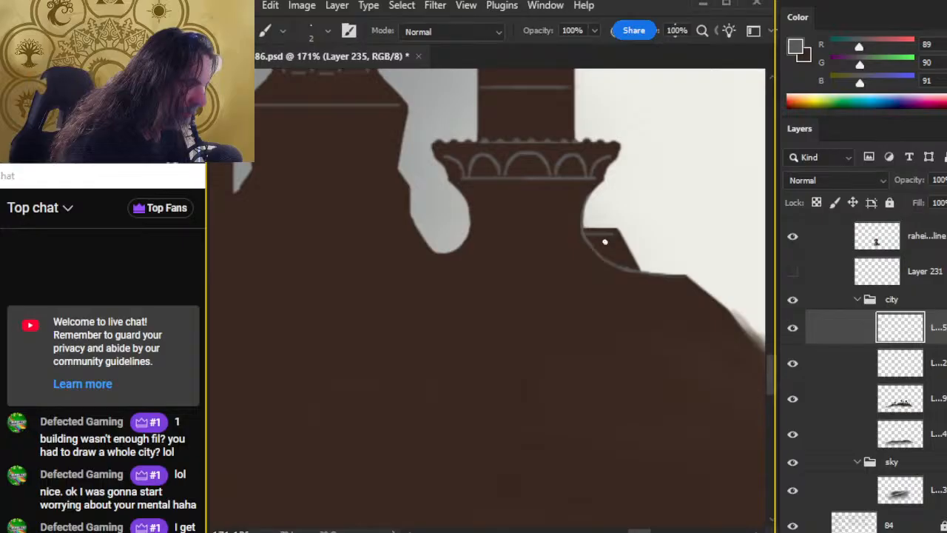
left_click(591, 242)
left_click(615, 241, "shift")
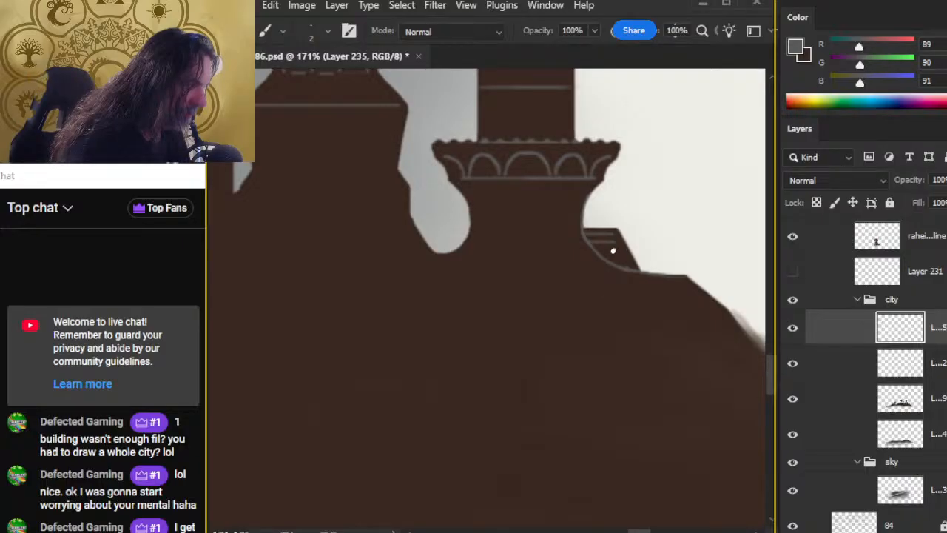
left_click(596, 252)
left_click(620, 250, "shift")
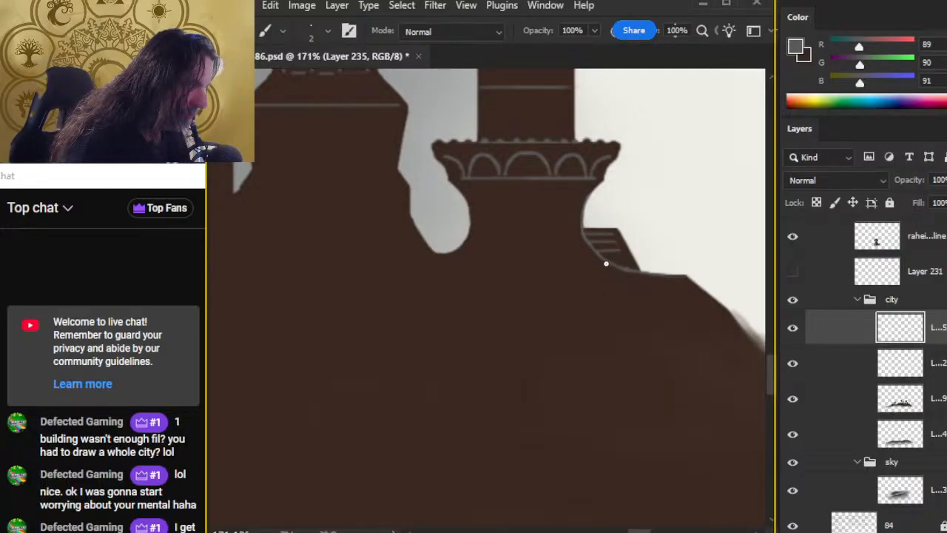
left_click(609, 261)
left_click(626, 259, "shift")
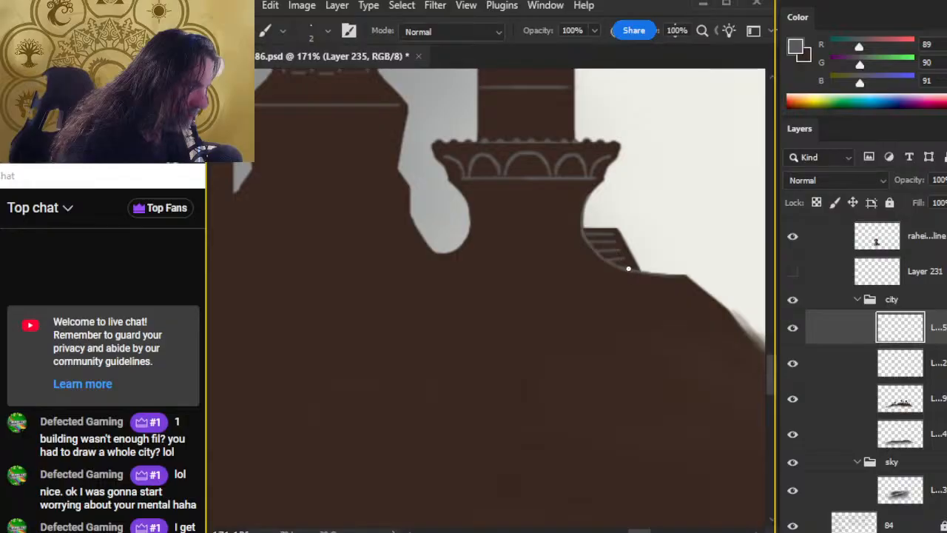
Paint a last short line at the foot of the small sloped block, and erase the block's outer edge on Layer 229 into a concave curve.
left_click(626, 268)
left_click(630, 267, "shift")
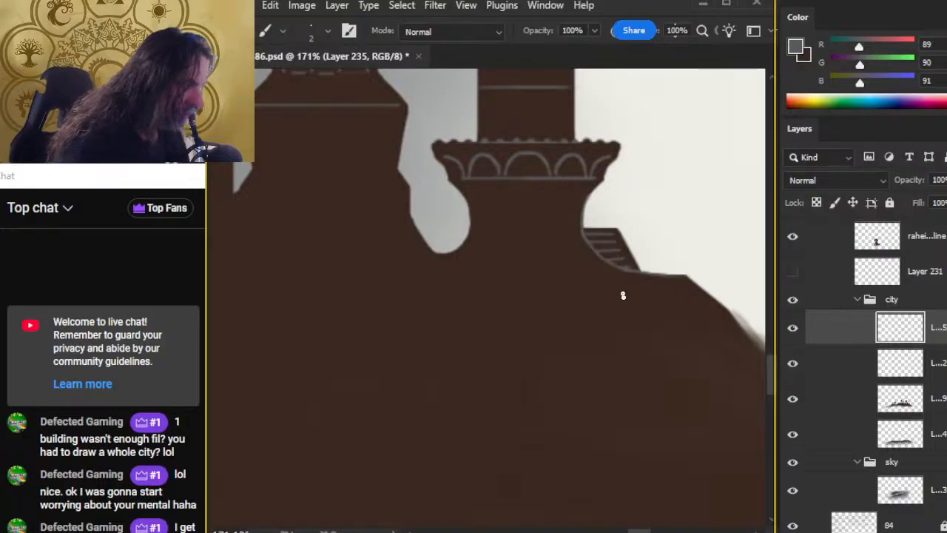
left_click(849, 402)
key("e")
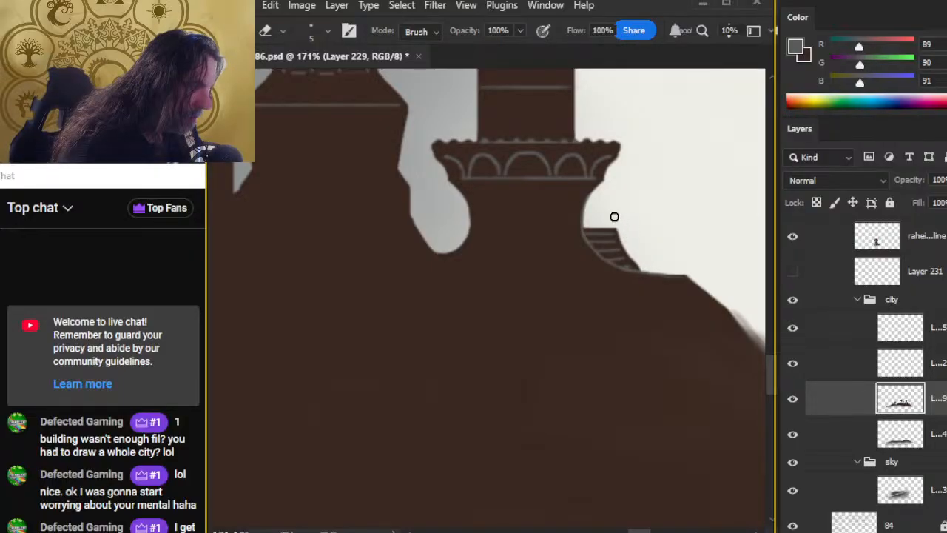
Paint a straight horizontal line on Layer 235 across the narrow pointed tower, just beneath its tapered roof.
key("z")
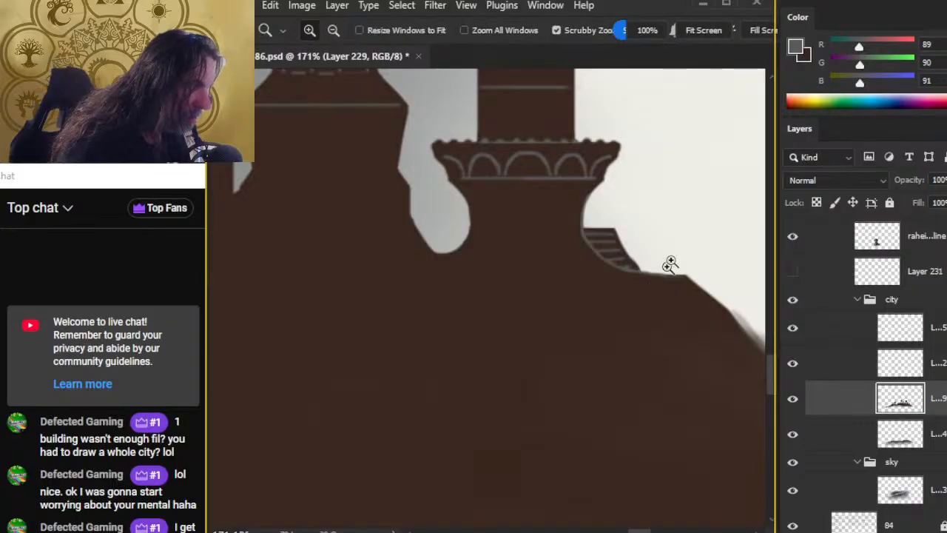
left_click_drag(658, 274, 619, 226)
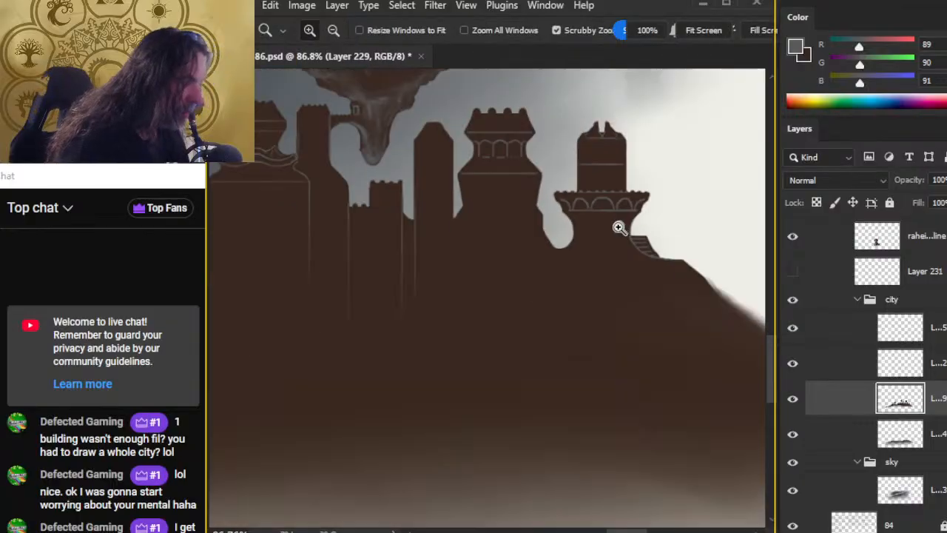
left_click(829, 328)
left_click_drag(617, 358, 553, 359)
left_click_drag(436, 336, 535, 330)
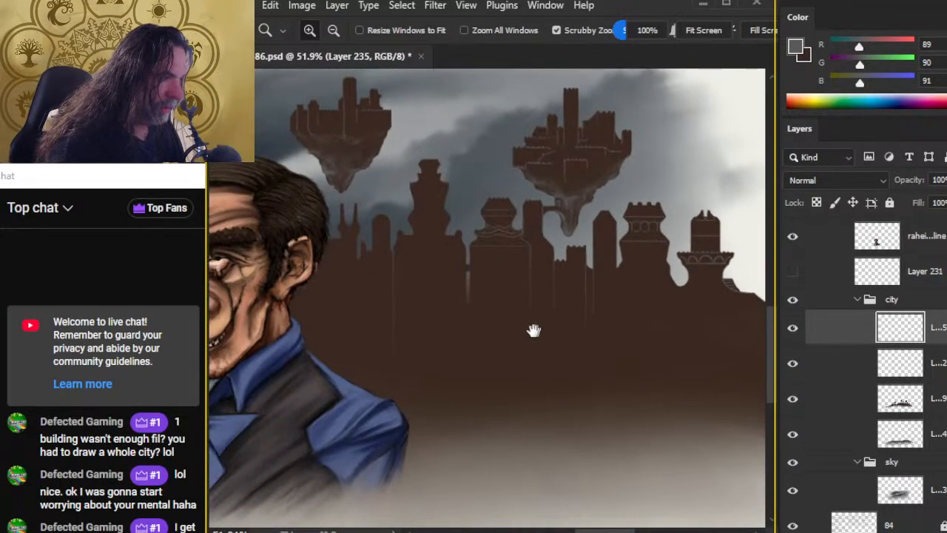
left_click_drag(383, 266, 416, 262)
left_click_drag(583, 278, 359, 304)
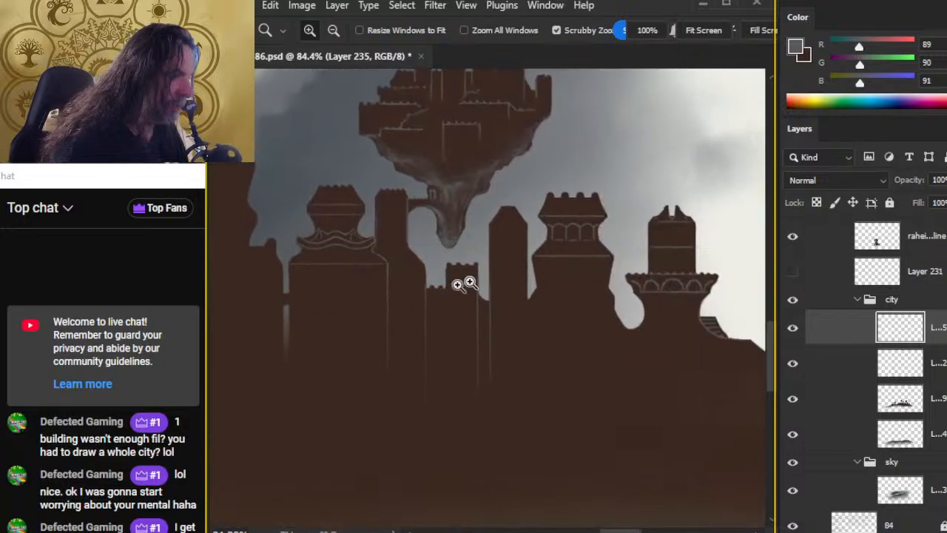
left_click_drag(494, 254, 524, 254)
key("b")
left_click_drag(498, 200, 550, 200)
key("r")
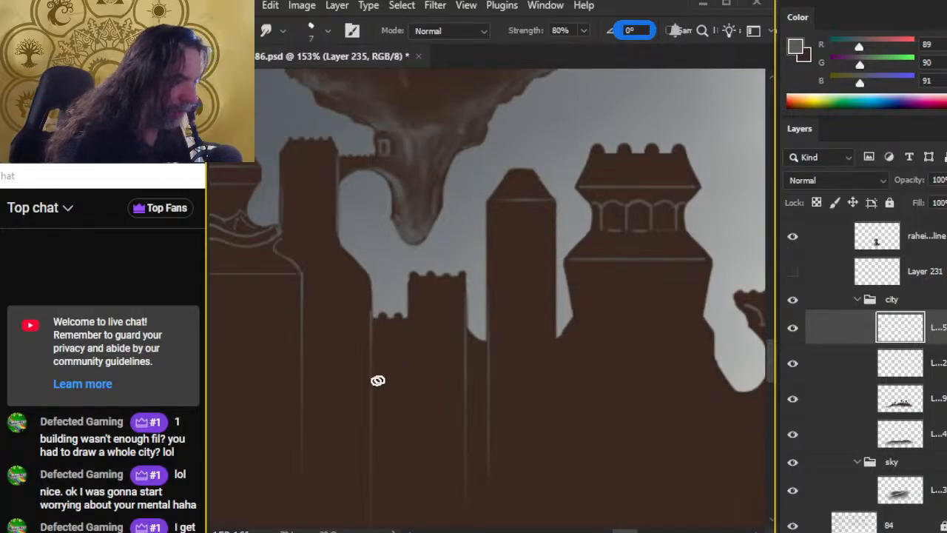
Continue the low battlement's top edge as a light line across the taller battlemented block, and erase parts of it into a crenellated trim.
key("b")
left_click_drag(406, 322, 448, 313)
key("e")
key("r")
key("b")
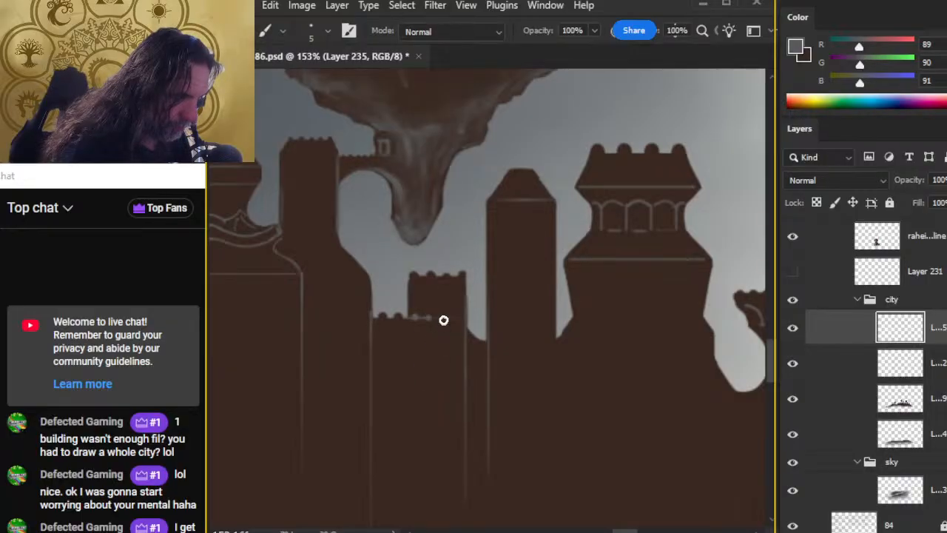
key("e")
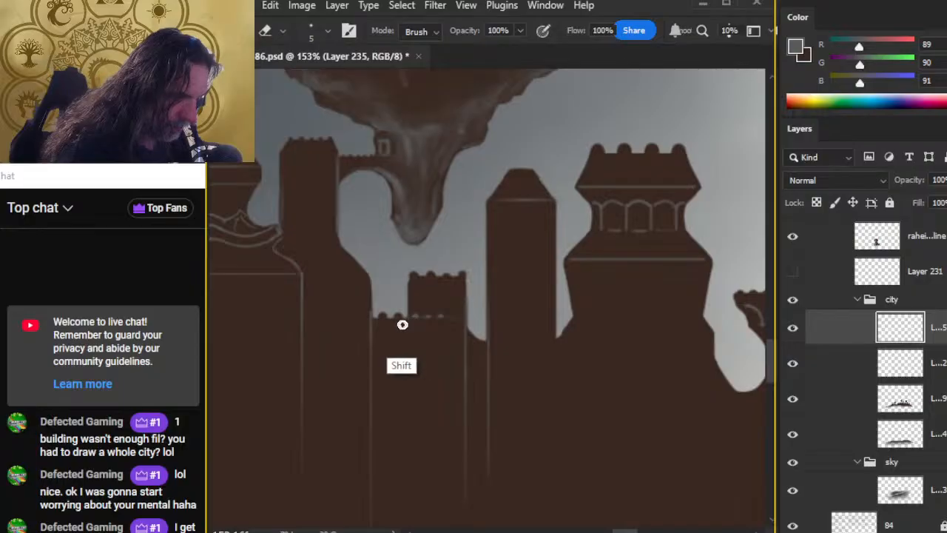
Paint a thin light-grey edge line down the right side of the tall crenellated tower beside the arched bridge.
key("z")
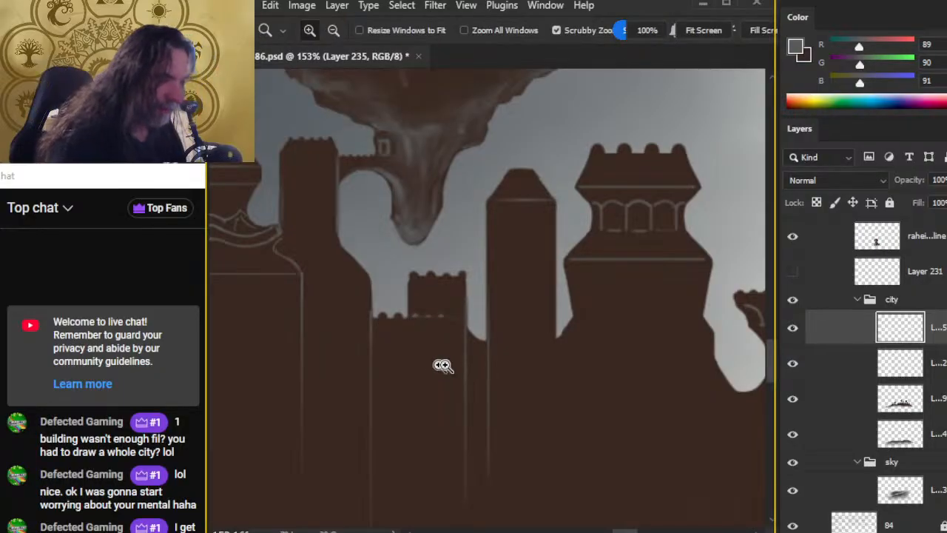
left_click_drag(444, 364, 467, 422)
left_click_drag(530, 443, 478, 450)
key("space")
left_click_drag(454, 416, 636, 289)
left_click_drag(338, 319, 229, 295)
left_click_drag(502, 220, 580, 201)
key("b")
left_click_drag(509, 175, 499, 276)
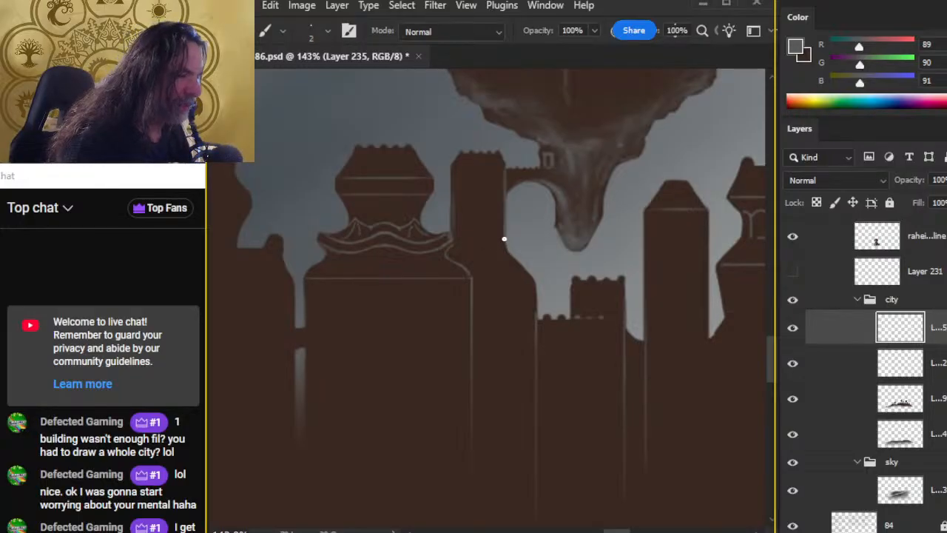
mouse_move(505, 235)
left_mouse_down()
mouse_move(495, 364)
mouse_move(505, 434)
mouse_move(523, 303)
left_mouse_up()
Smudge the lower end of the tower's new edge line downward so it fades into the dark base.
key("r")
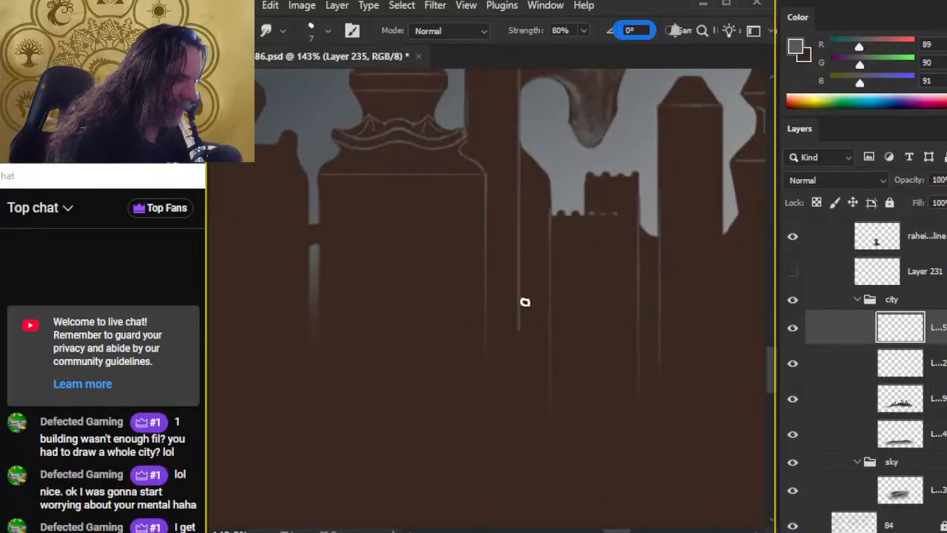
left_click_drag(518, 262, 523, 375)
left_click_drag(521, 261, 516, 415)
left_click_drag(521, 359, 526, 417)
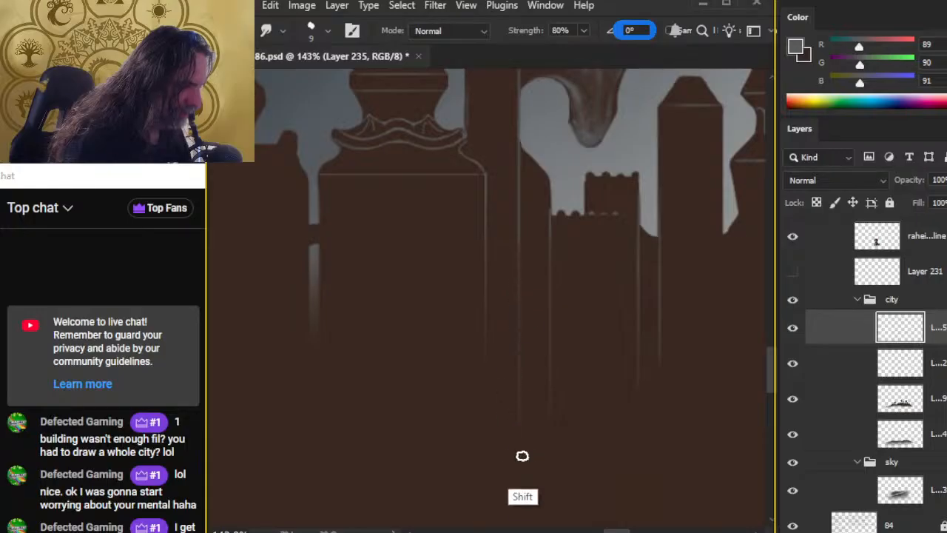
Turn on the sketch group's visibility while viewing the whole illustration.
key("z")
mouse_move(621, 415)
left_mouse_down()
mouse_move(596, 477)
mouse_move(584, 469)
mouse_move(576, 306)
mouse_move(556, 293)
left_mouse_up()
key("b")
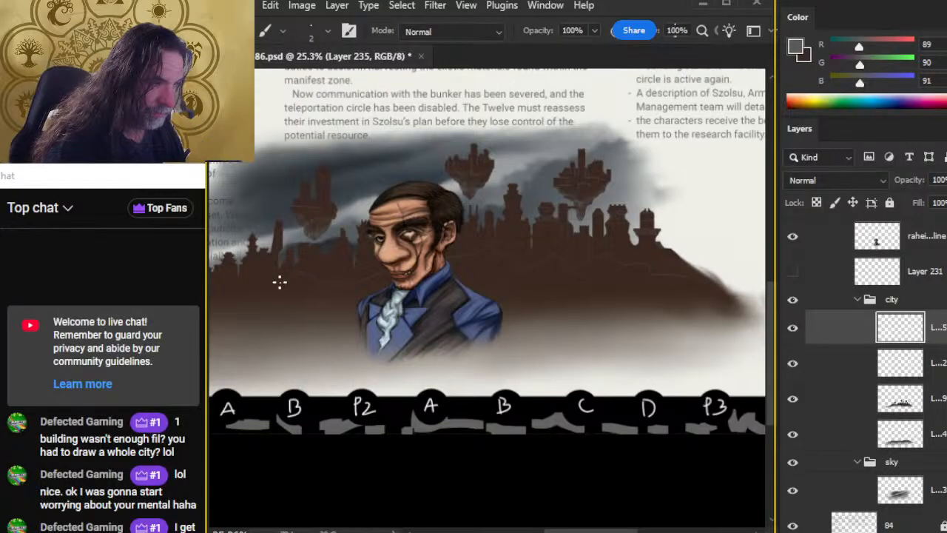
left_click_drag(391, 338, 590, 286)
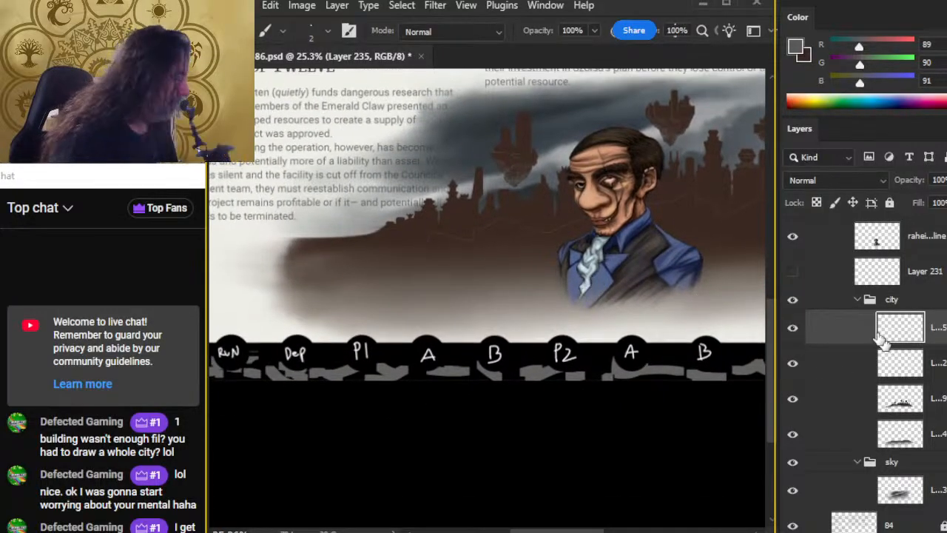
scroll(825, 296, "up", 2)
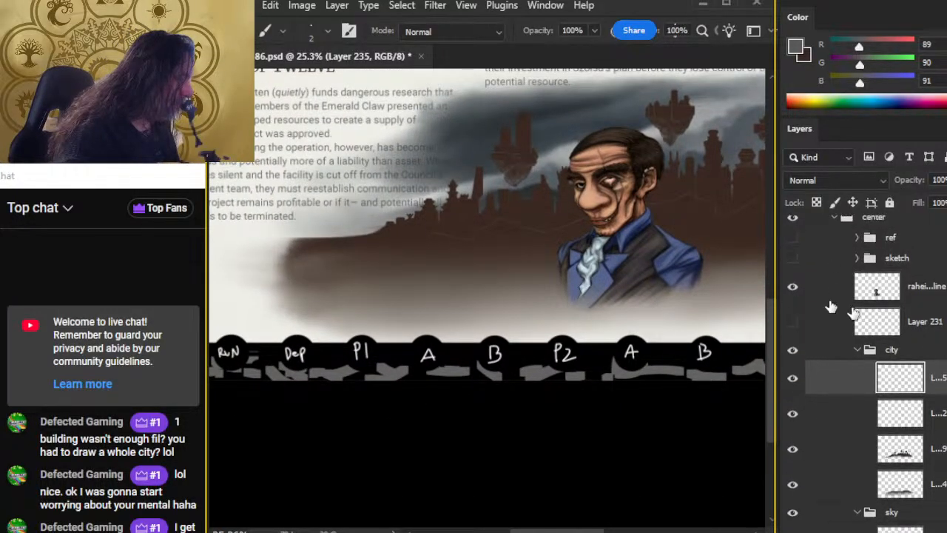
left_click(792, 259)
Examine the sketch lines against the painted skyline, the portrait and the foreground hillside, both overall and up close.
left_click_drag(673, 297, 558, 304)
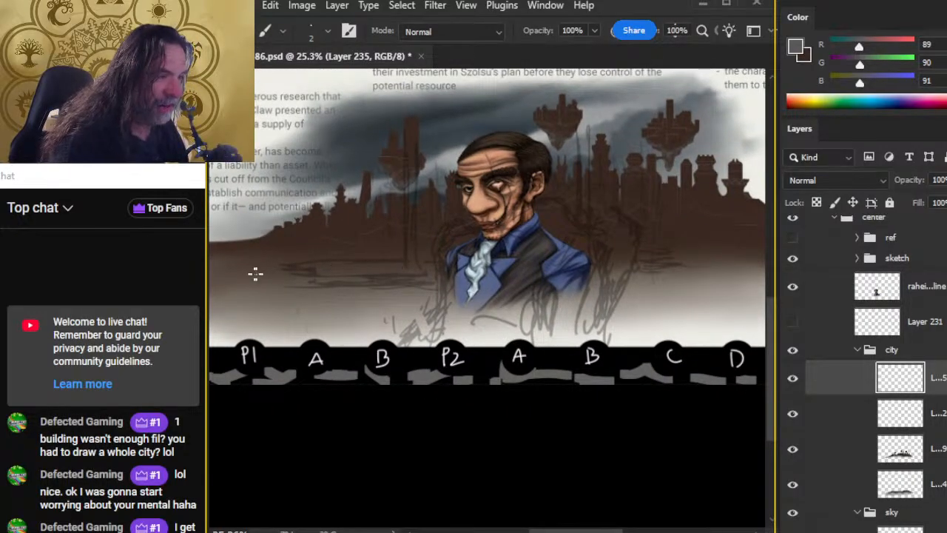
left_click_drag(714, 279, 607, 281)
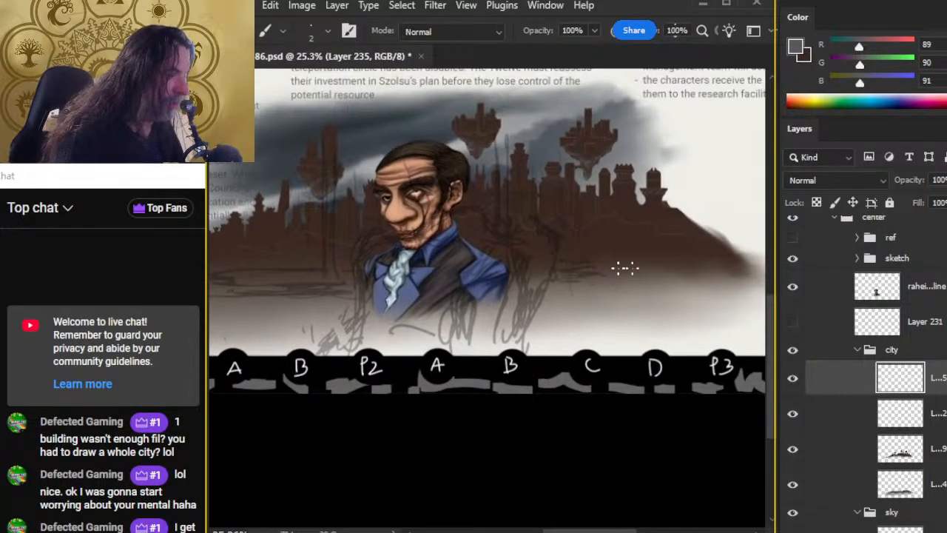
left_click_drag(427, 280, 504, 334)
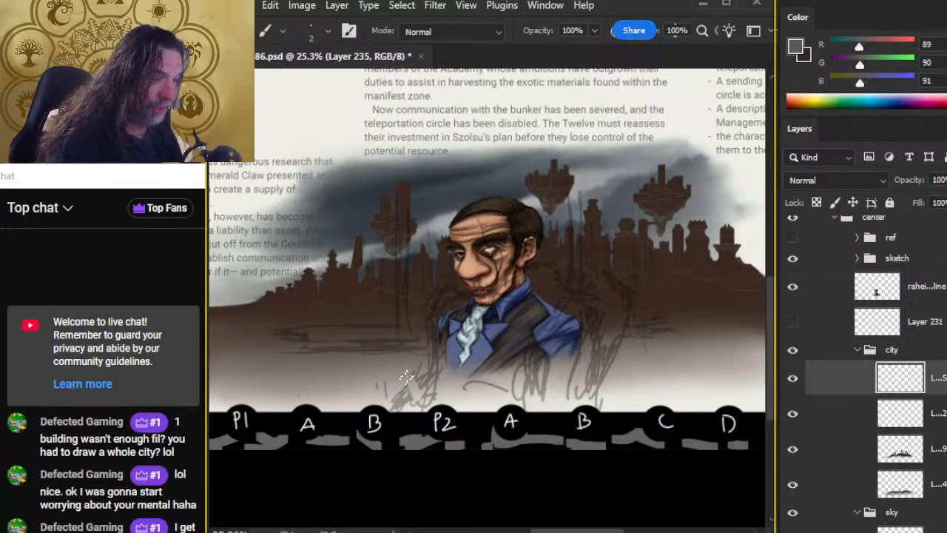
key("ctrl+space")
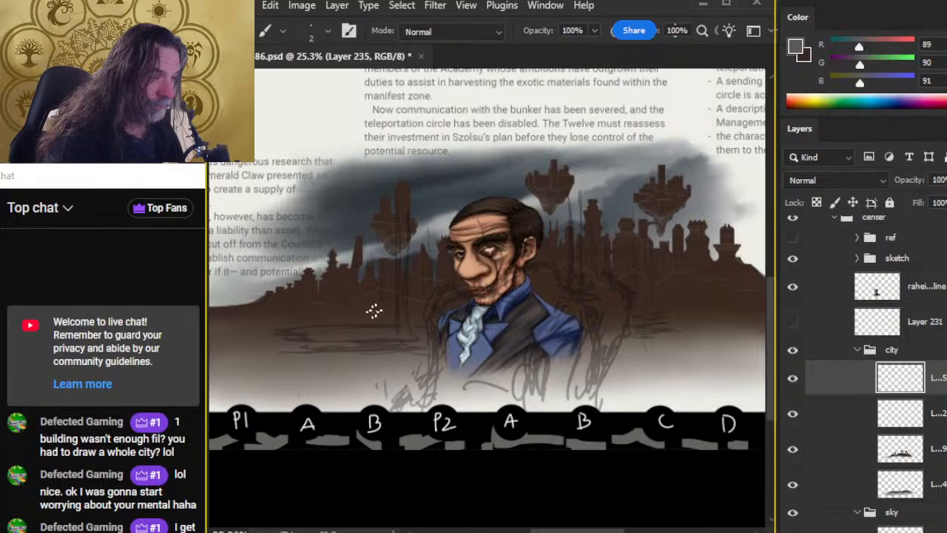
key("ctrl+space")
left_click_drag(406, 298, 421, 338)
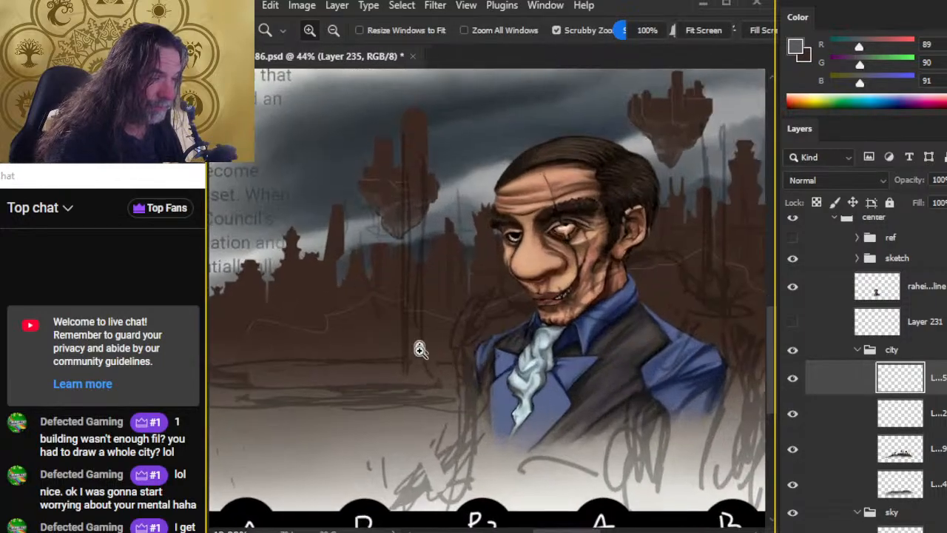
left_click_drag(639, 375, 581, 356)
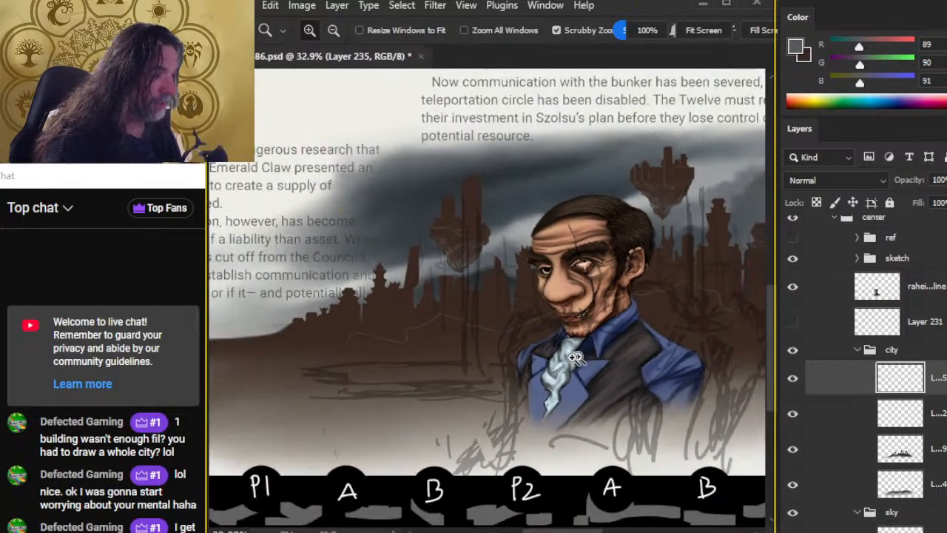
left_click_drag(648, 336, 351, 325)
left_click(491, 256)
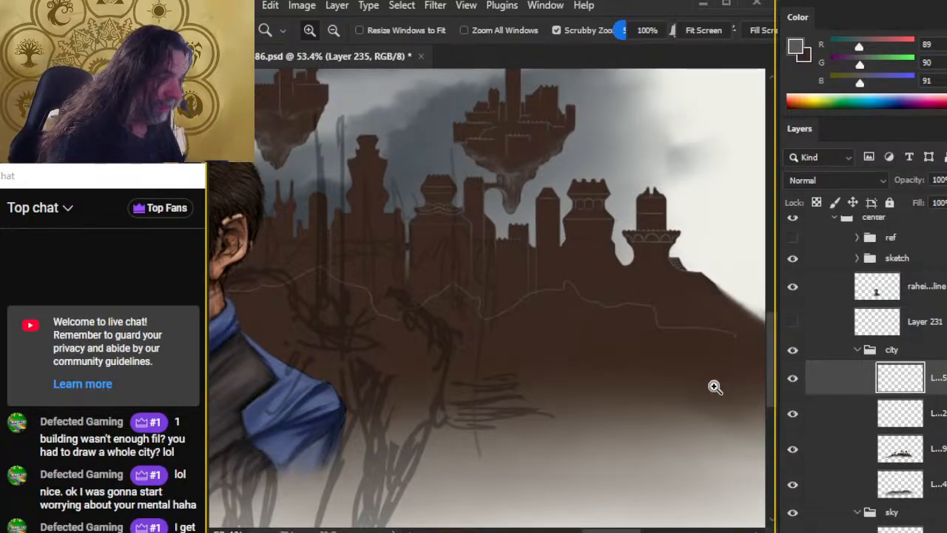
left_click_drag(690, 388, 626, 387)
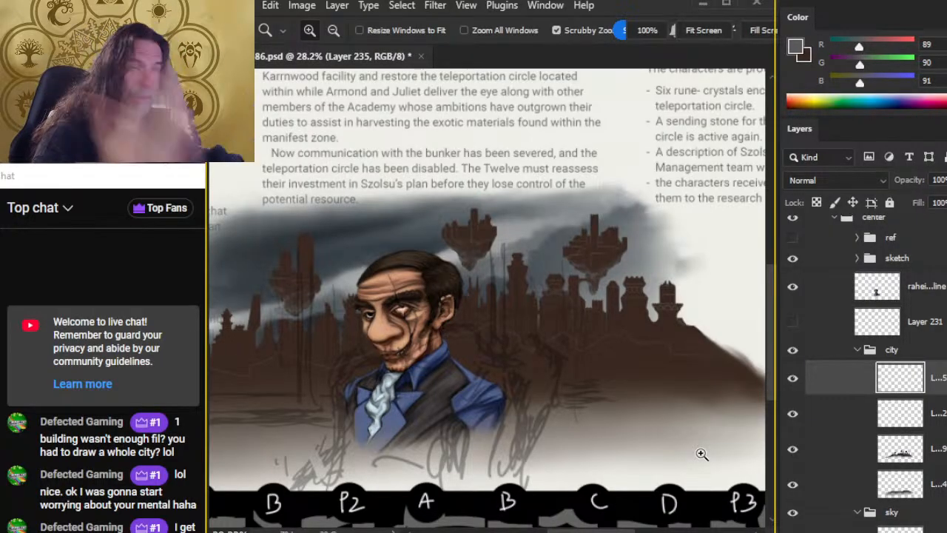
Try brushing a straight grey horizontal band across the city's base and smearing vertical streaks below the buildings with the Smudge tool.
key("b")
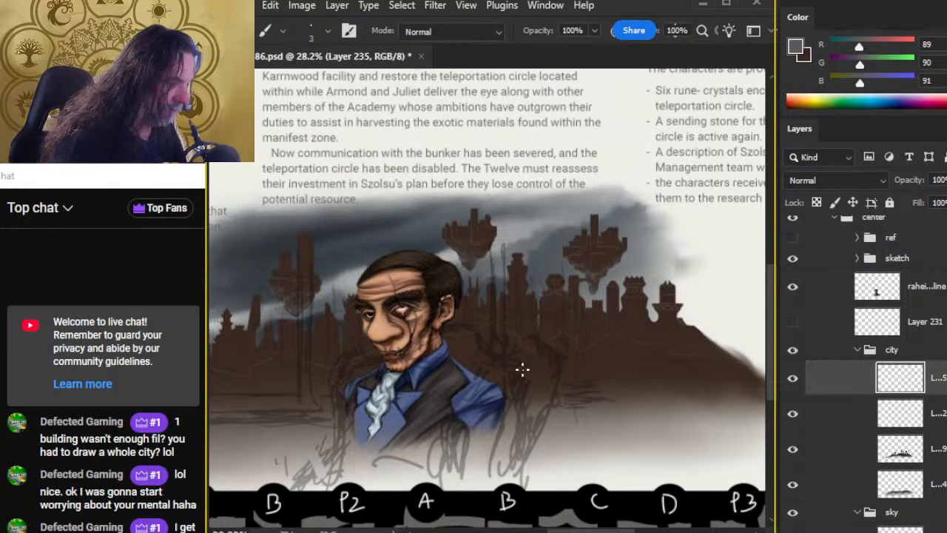
mouse_move(436, 370)
left_mouse_down()
mouse_move(680, 389)
mouse_move(674, 370)
mouse_move(557, 368)
mouse_move(511, 379)
left_mouse_up()
key("r")
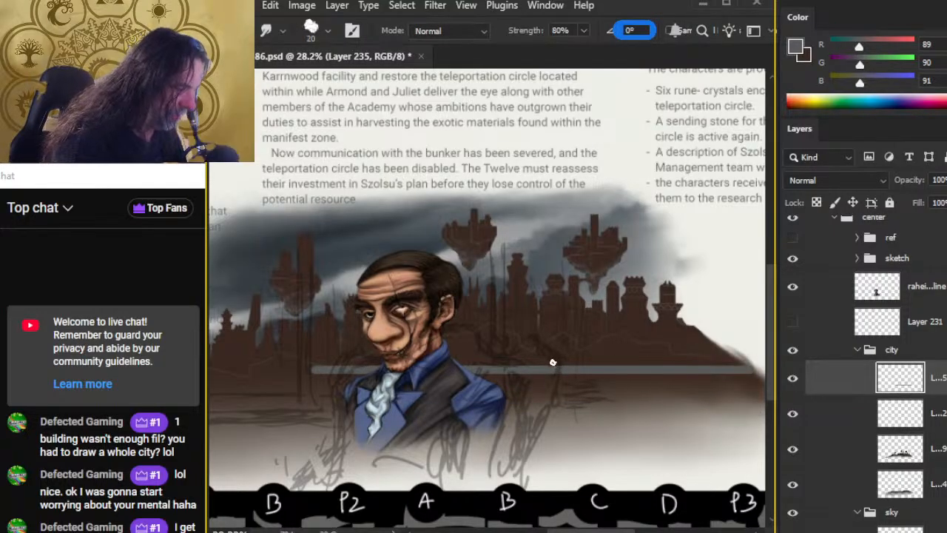
key("bracketright")
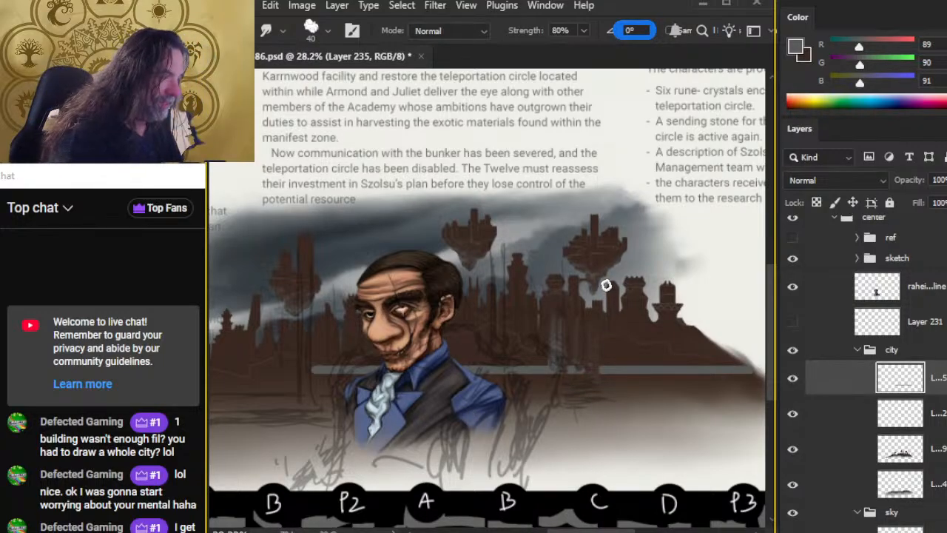
key("z")
left_click_drag(612, 267, 659, 268)
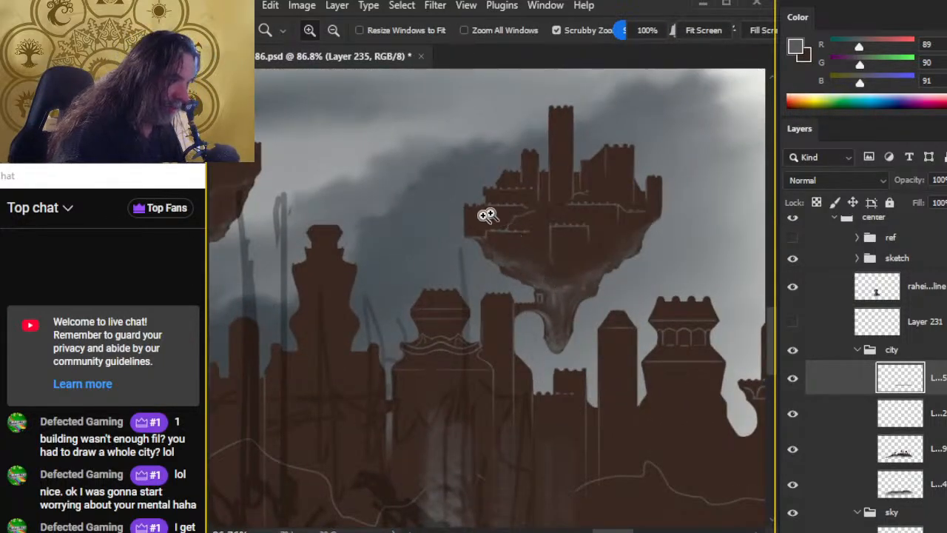
left_click_drag(661, 382, 561, 361)
Undo the horizontal band and the smudged streaks across the city's base.
key("ctrl+z")
key("ctrl+z")
key("ctrl+z")
key("ctrl+z")
key("ctrl+z")
key("ctrl+z")
key("ctrl+z")
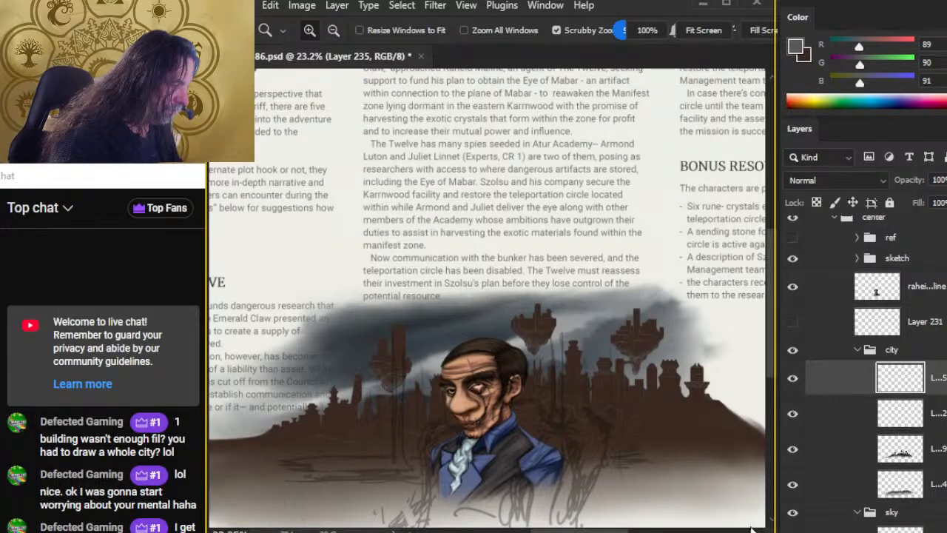
Hide the sketch group and the portrait's line layer to leave the city artwork unobstructed.
left_click(793, 259)
left_click(792, 291)
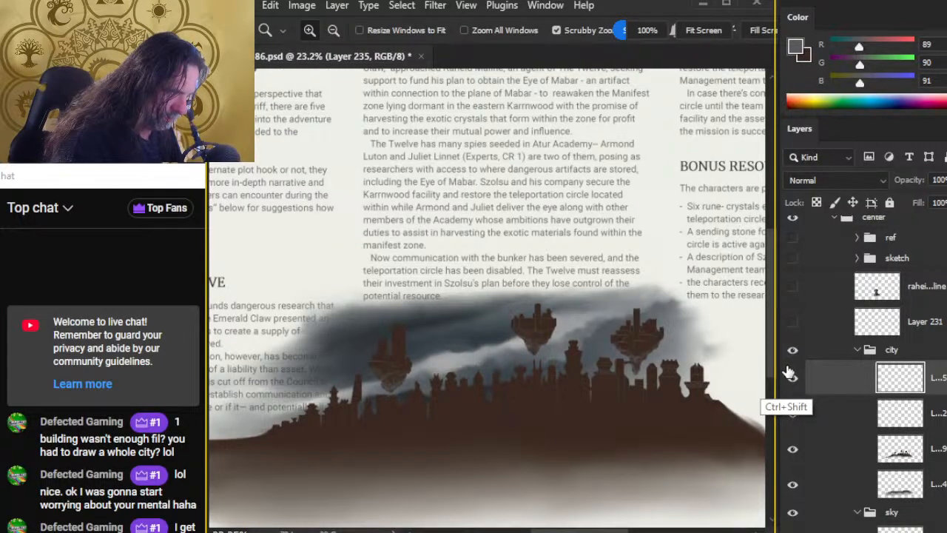
Brush a thin vertical grey edge line down the right side of the tallest ornate tower's wide base.
mouse_move(605, 407)
left_mouse_down()
mouse_move(546, 332)
mouse_move(544, 316)
mouse_move(571, 309)
left_mouse_up()
key("b")
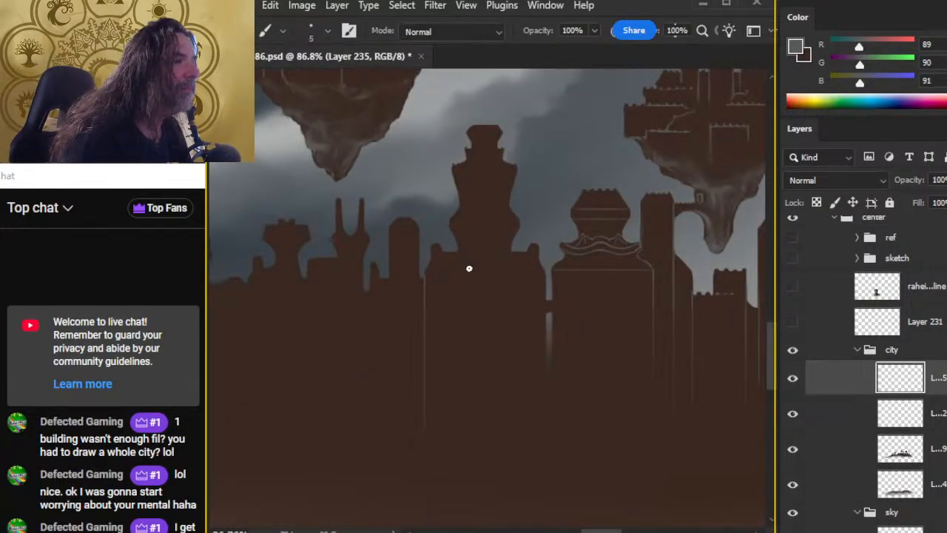
mouse_move(522, 355)
left_mouse_down()
mouse_move(463, 268)
mouse_move(479, 389)
left_mouse_up()
Smudge the base's right edge line downward to fade it out, and refine it around the narrow gap between the buildings.
key("r")
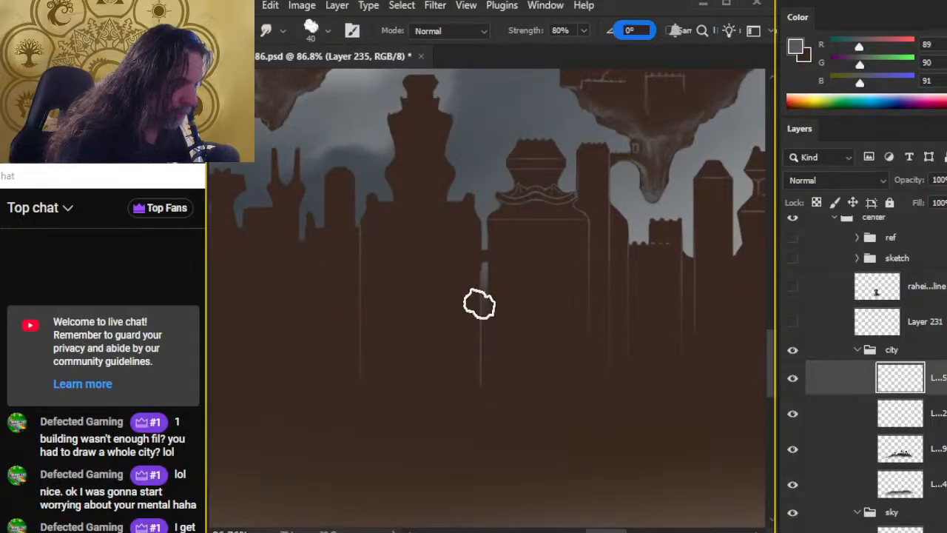
key("bracketleft")
key("bracketleft")
left_click_drag(481, 267, 481, 393)
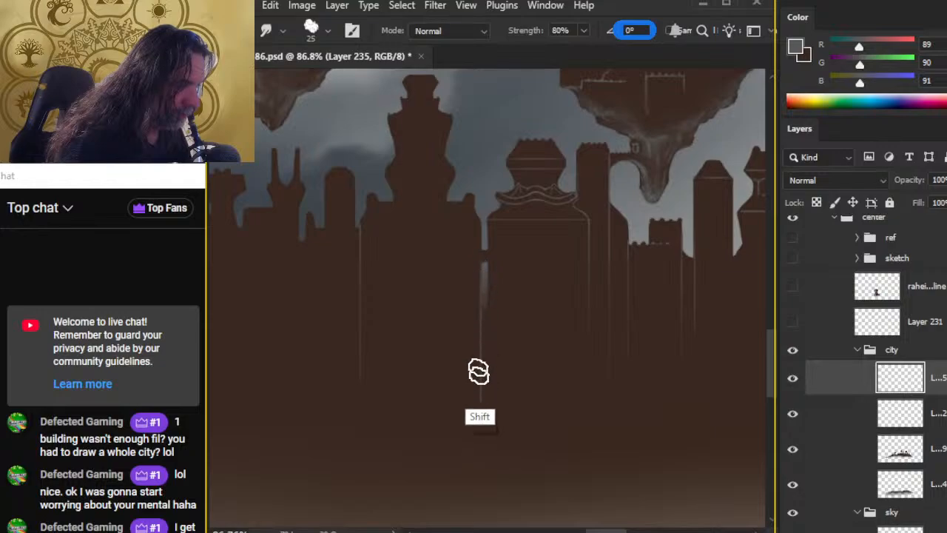
key("b")
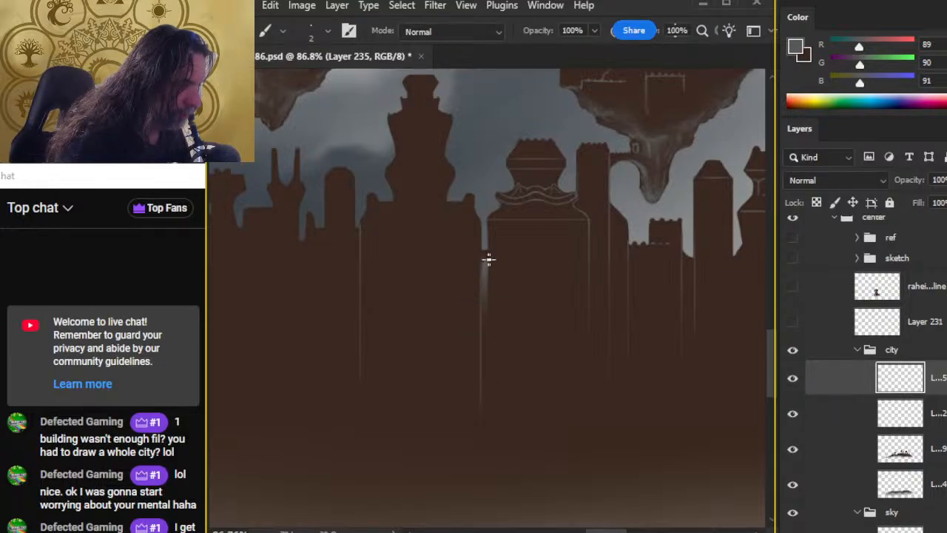
key("r")
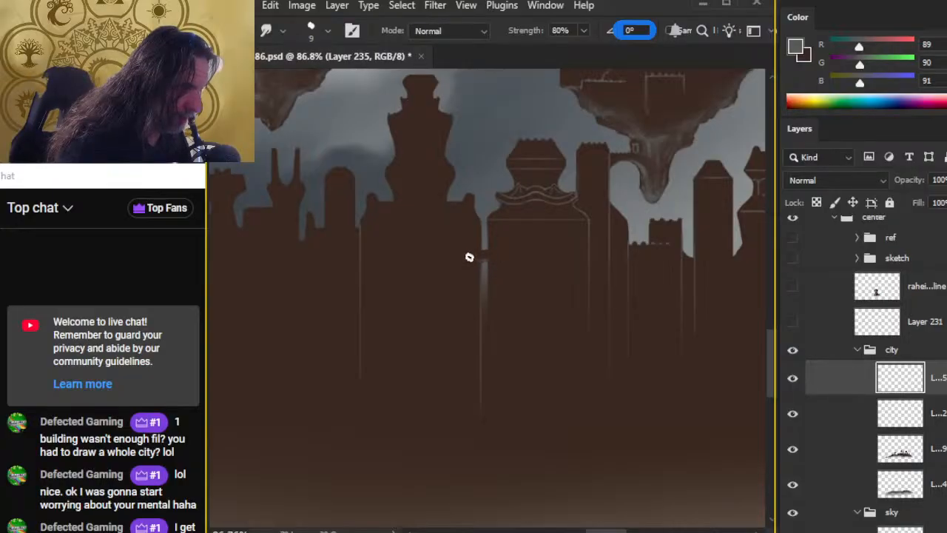
key("e")
Examine the skyline's edge lines from the central towers to the last domed tower and the sloping hillside.
key("z")
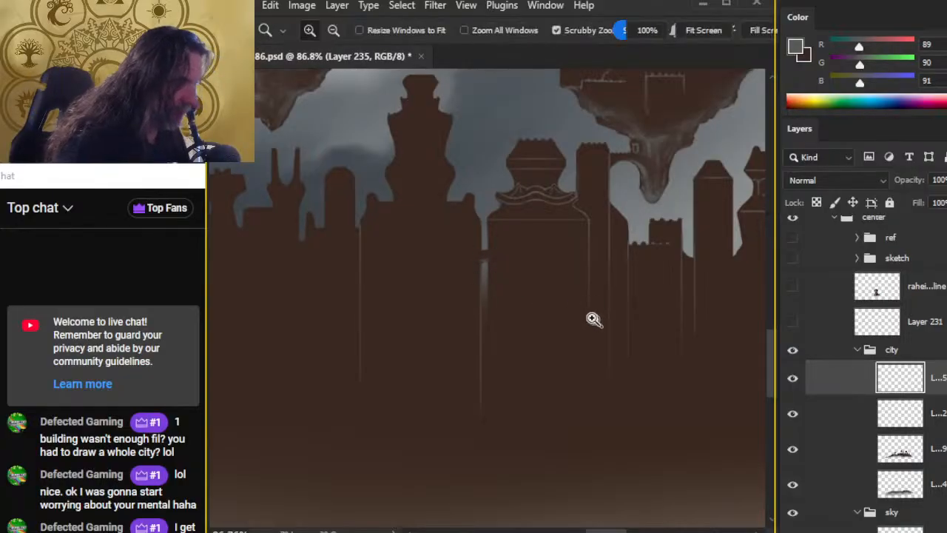
left_click_drag(597, 321, 529, 288)
left_click_drag(629, 356, 394, 313)
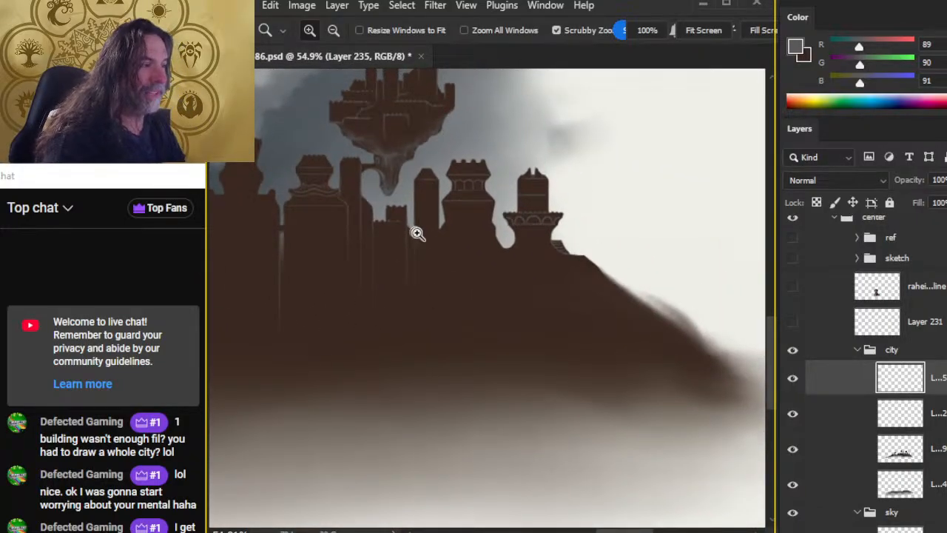
left_click_drag(419, 242, 548, 298)
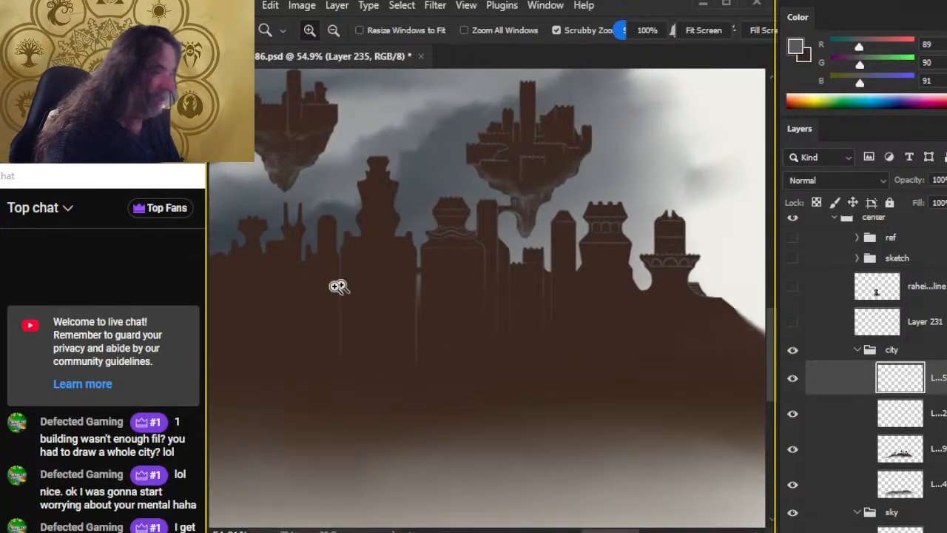
left_click_drag(641, 275, 666, 283)
left_click_drag(666, 283, 469, 296)
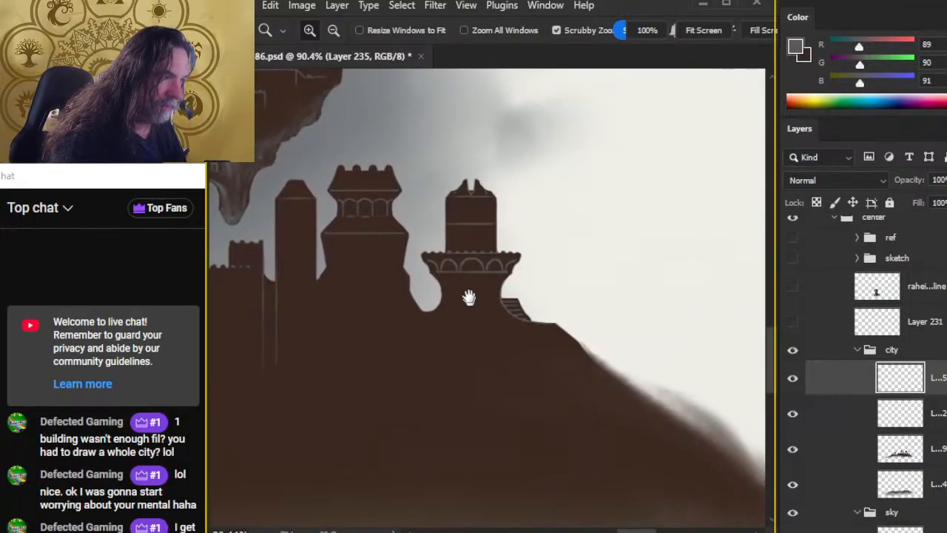
key("b")
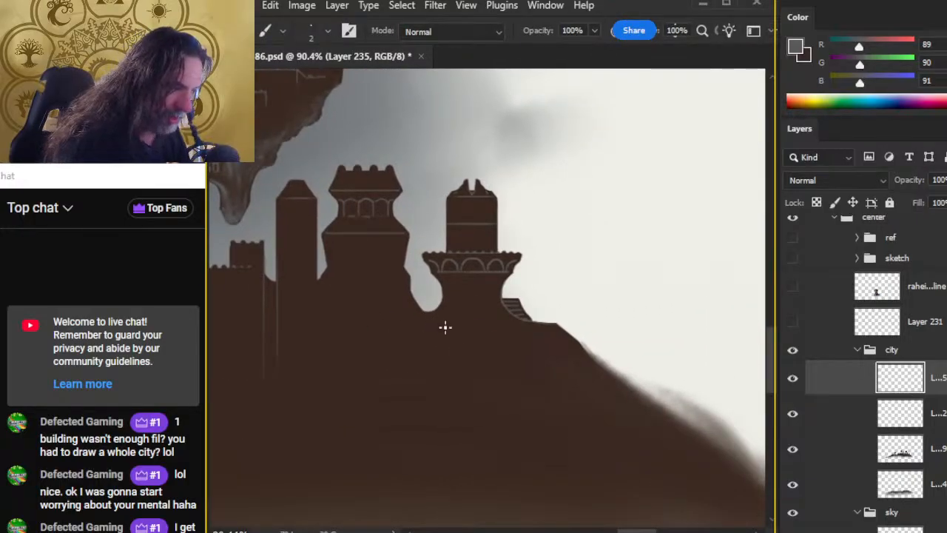
mouse_move(413, 344)
left_mouse_down()
mouse_move(427, 313)
mouse_move(523, 247)
left_mouse_up()
key("l")
mouse_move(459, 253)
left_mouse_down()
mouse_move(495, 267)
mouse_move(476, 316)
left_mouse_up()
key("ctrl+d")
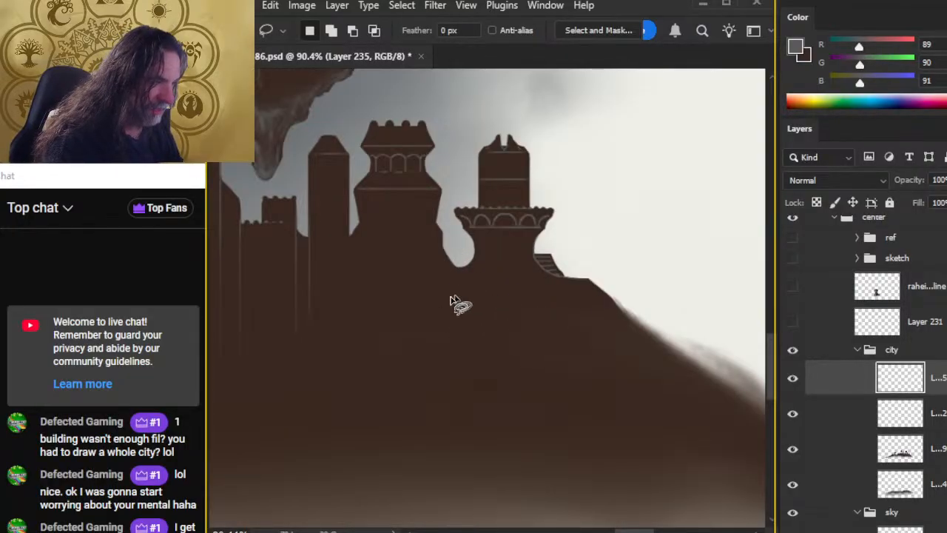
left_click_drag(531, 338, 542, 345)
key("ctrl+d")
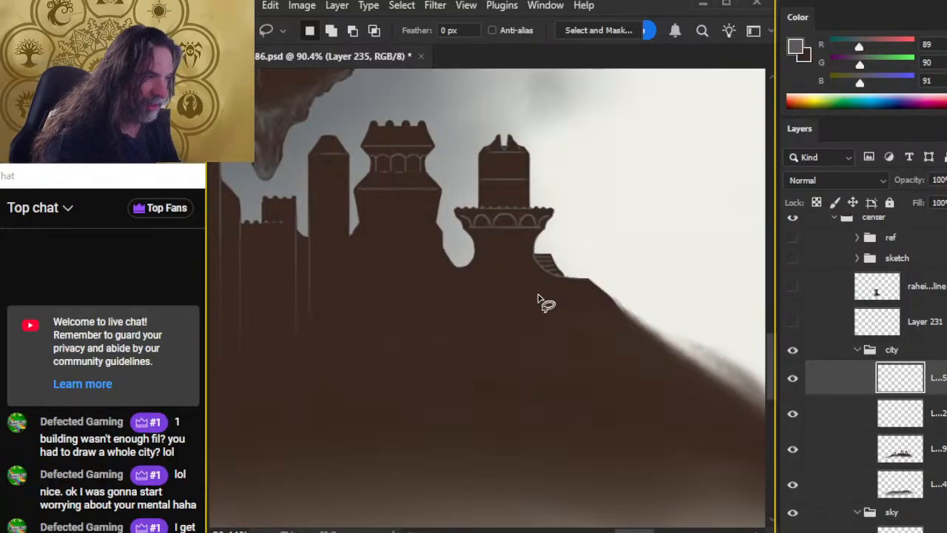
Try sketching thin, roughly horizontal contour strokes on the hillside below the outermost tower with its arched balcony.
key("b")
left_click_drag(459, 279, 528, 277)
left_click_drag(560, 309, 590, 309)
left_click_drag(590, 312, 433, 324)
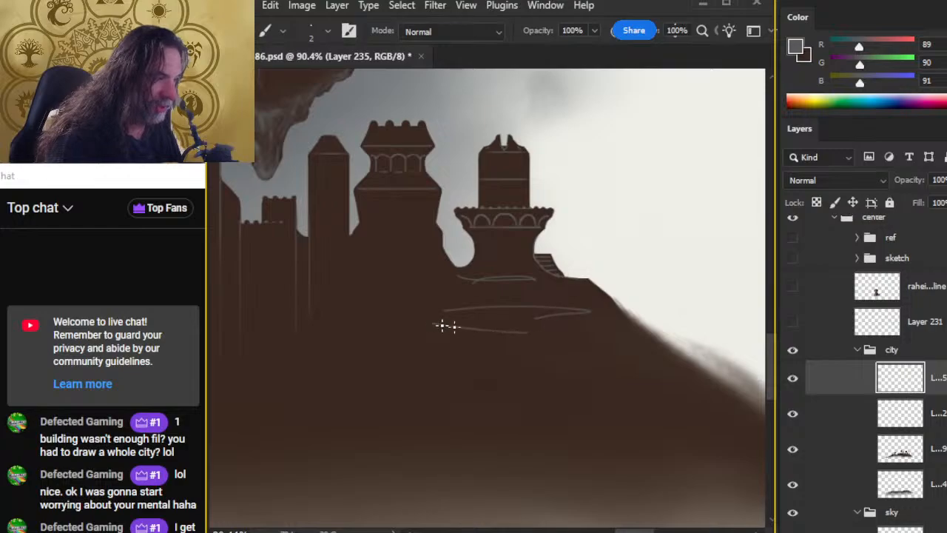
Undo the contour strokes on the hillside below the outermost tower.
key("ctrl+z")
key("ctrl+z")
key("ctrl+z")
key("ctrl+z")
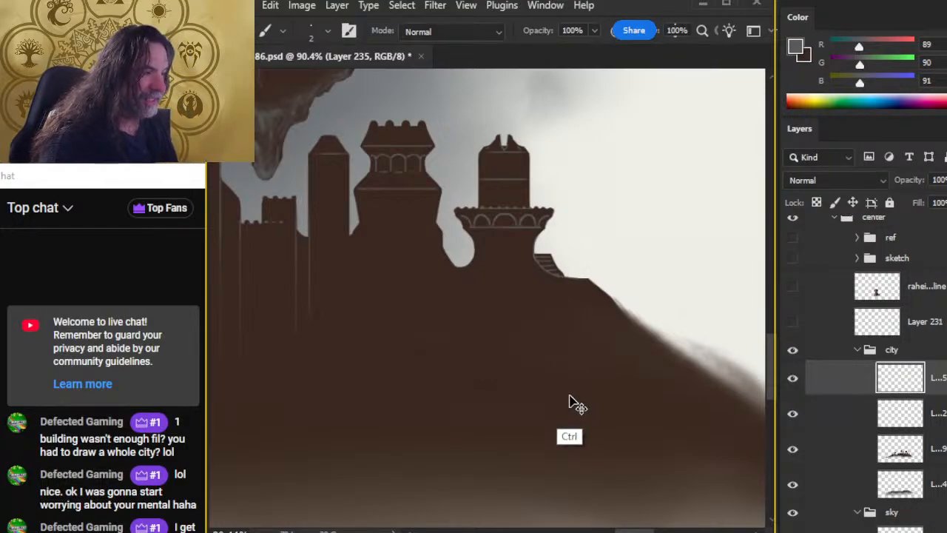
Examine the edge lines on the central and outer towers, both close up and against the whole skyline.
left_click_drag(369, 299, 499, 298)
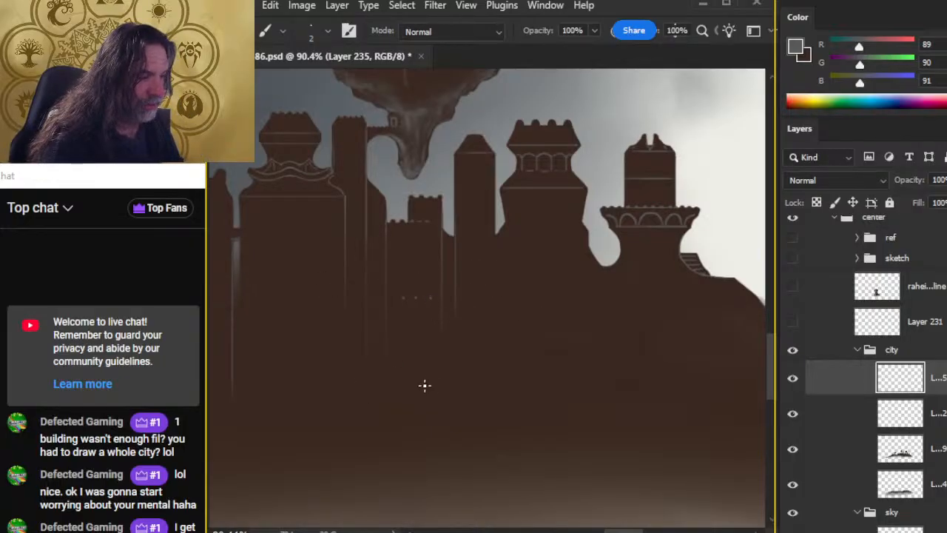
key("z")
left_click_drag(570, 340, 458, 327)
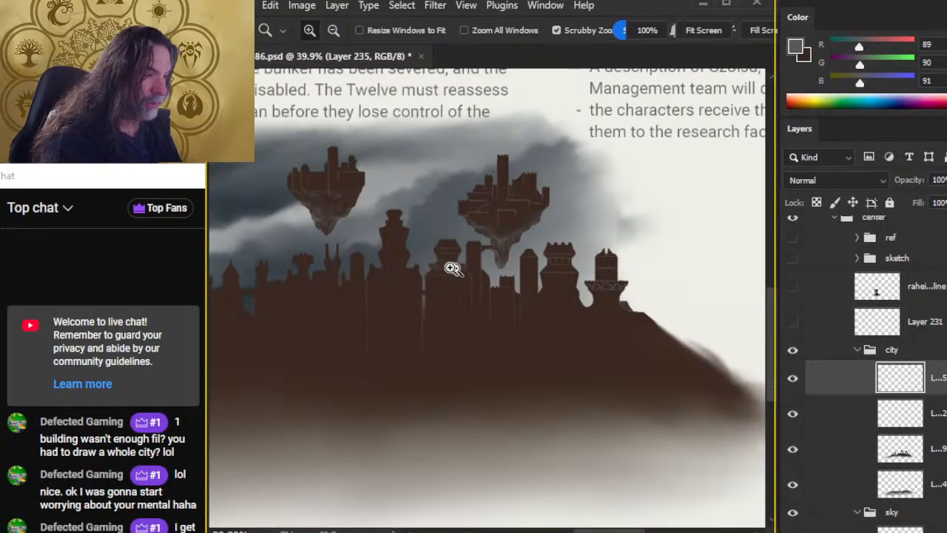
key("l")
mouse_move(644, 246)
left_mouse_down()
mouse_move(504, 233)
mouse_move(472, 280)
mouse_move(605, 309)
mouse_move(661, 286)
mouse_move(532, 224)
mouse_move(350, 215)
mouse_move(320, 271)
mouse_move(476, 288)
mouse_move(525, 263)
mouse_move(378, 202)
mouse_move(333, 269)
mouse_move(355, 285)
left_mouse_up()
mouse_move(508, 305)
left_mouse_down()
mouse_move(282, 339)
mouse_move(385, 412)
mouse_move(640, 390)
mouse_move(662, 350)
mouse_move(537, 305)
mouse_move(507, 333)
left_mouse_up()
key("ctrl+d")
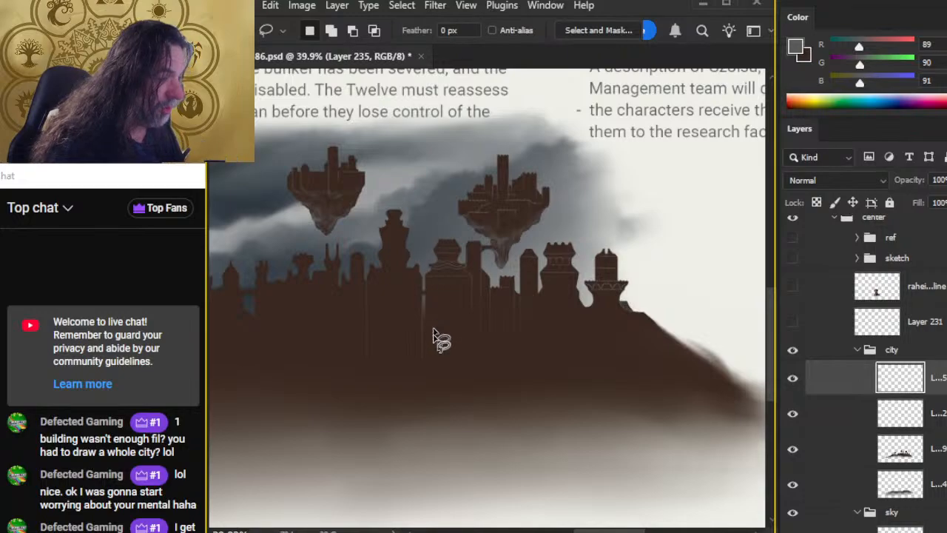
Smudge the edge line in the narrow gap between the two central buildings further downward and adjust a lassoed part of it.
key("z")
left_click_drag(429, 347, 453, 393)
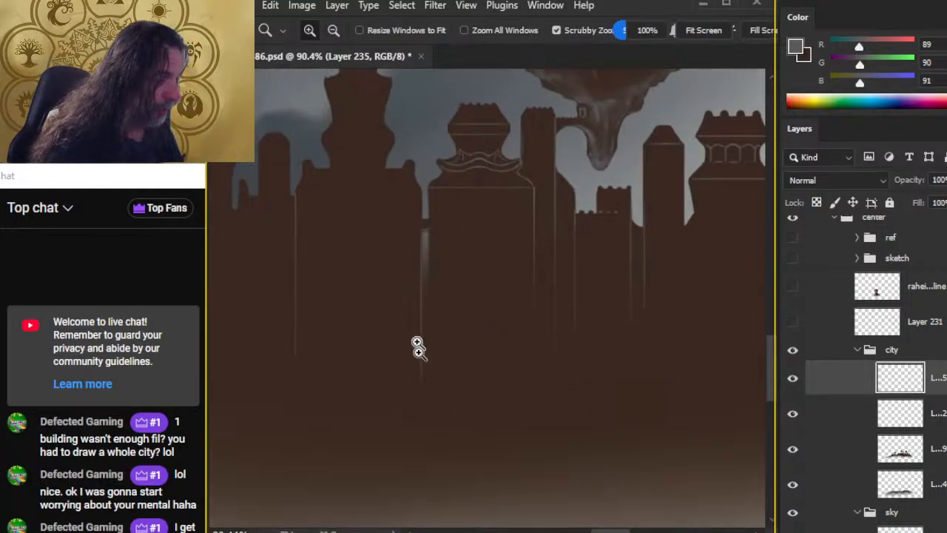
key("r")
left_click(416, 296, "shift")
left_click(422, 317, "shift")
left_click(435, 351, "shift")
key("l")
mouse_move(420, 280)
left_mouse_down()
mouse_move(434, 449)
mouse_move(417, 272)
left_mouse_up()
left_click(416, 274, "ctrl")
key("ctrl+d")
Check the finished edge lines from the central towers to the balconied tower and the sloping hillside.
key("z")
mouse_move(543, 427)
left_mouse_down()
mouse_move(479, 387)
mouse_move(444, 392)
left_mouse_up()
left_click_drag(570, 346, 641, 345)
key("l")
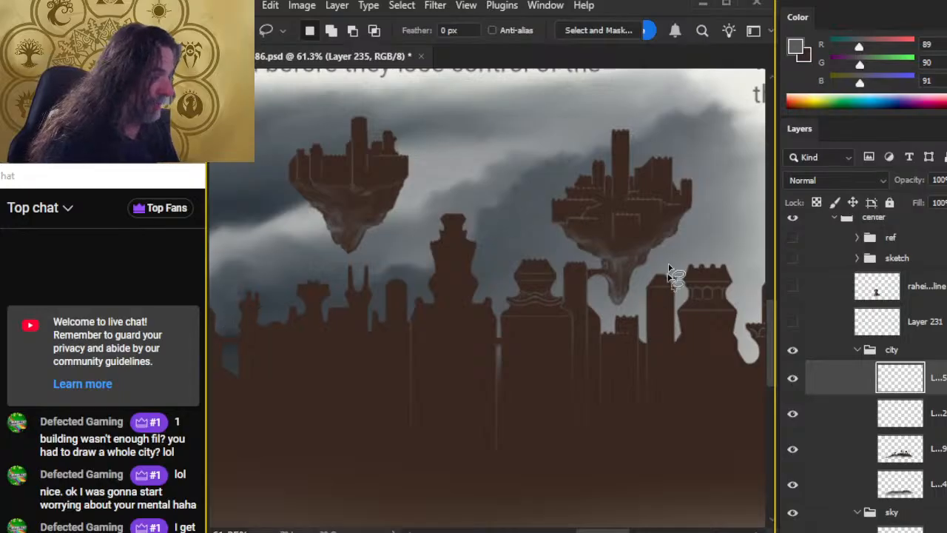
left_click_drag(387, 363, 505, 239)
left_click_drag(649, 362, 319, 306)
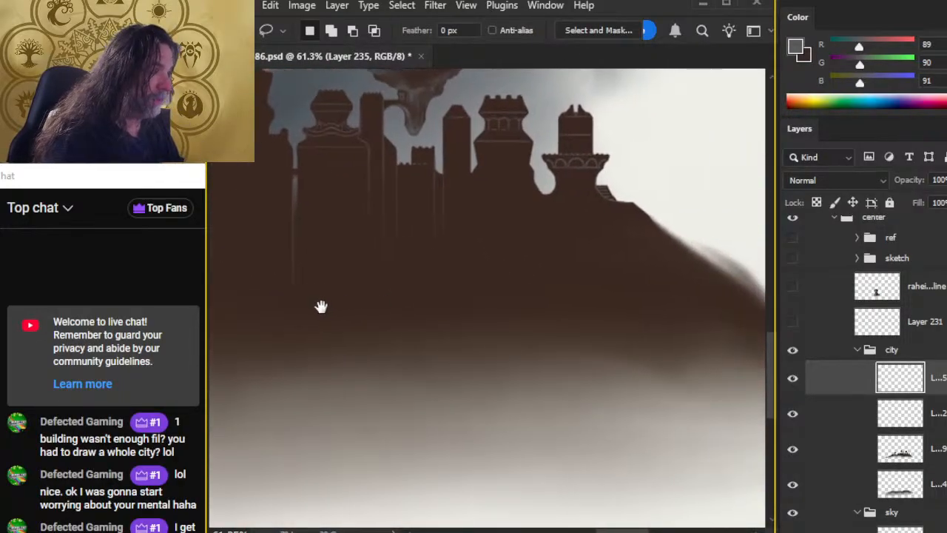
key("z")
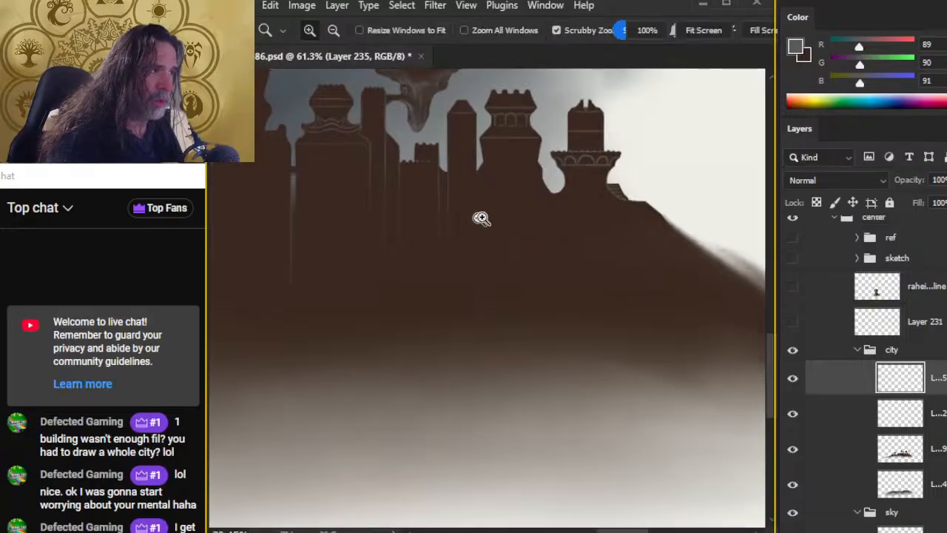
left_click_drag(476, 218, 489, 222)
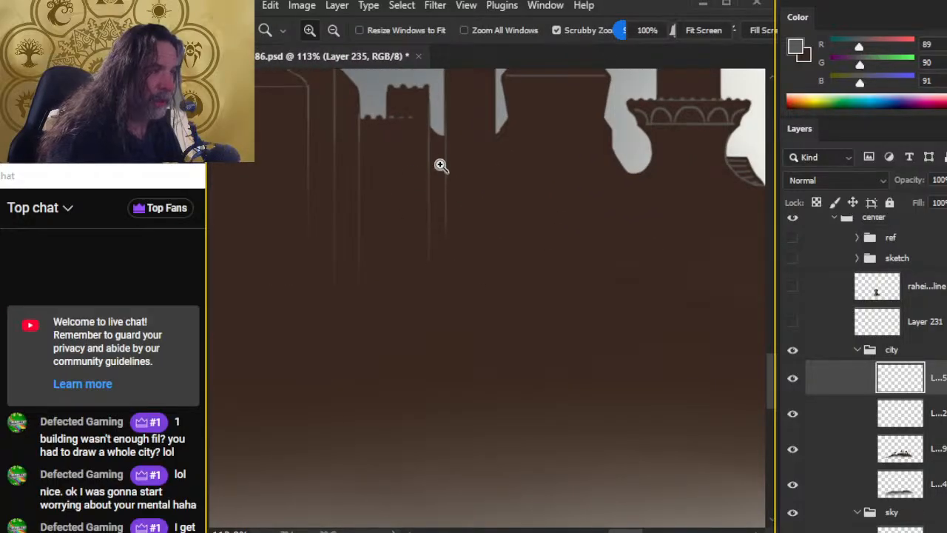
left_click_drag(457, 179, 458, 252)
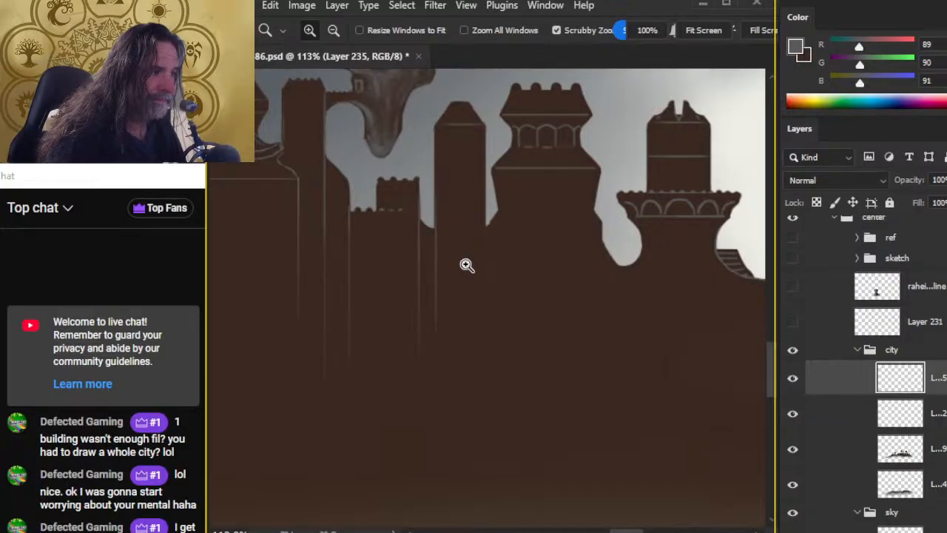
Draw a thin vertical edge line down from the side of the twin-spired tower and nudge it slightly right.
left_click_drag(613, 379, 536, 435)
mouse_move(393, 407)
left_mouse_down()
mouse_move(658, 365)
mouse_move(644, 371)
left_mouse_up()
left_click_drag(515, 279, 506, 311)
key("b")
left_click_drag(531, 225, 532, 294)
key("r")
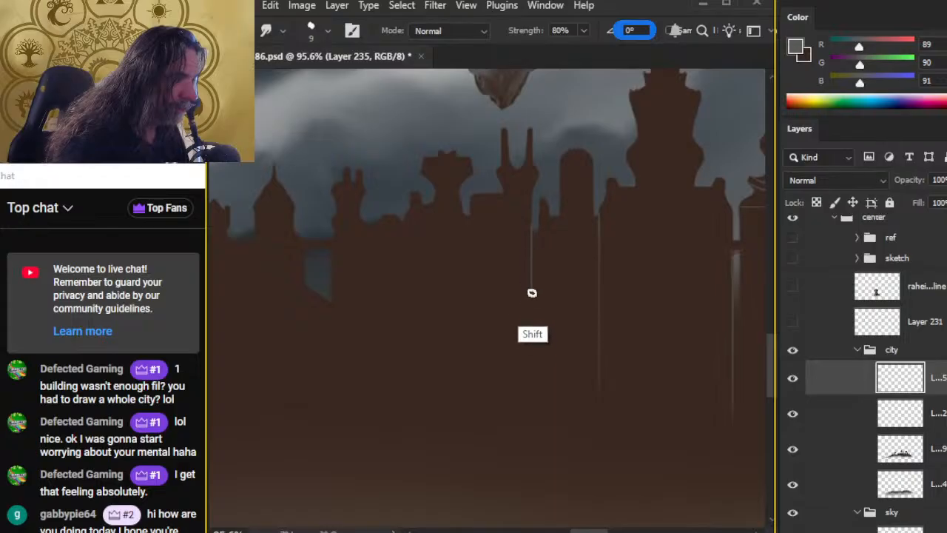
key("l")
mouse_move(527, 211)
left_mouse_down()
mouse_move(525, 352)
mouse_move(542, 205)
left_mouse_up()
key("ctrl+Right")
Smudge the twin-spired tower's edge line downward at brush size 15 so it fades into the dark base.
key("r")
left_click_drag(532, 280, 528, 404)
left_click_drag(527, 307, 540, 452)
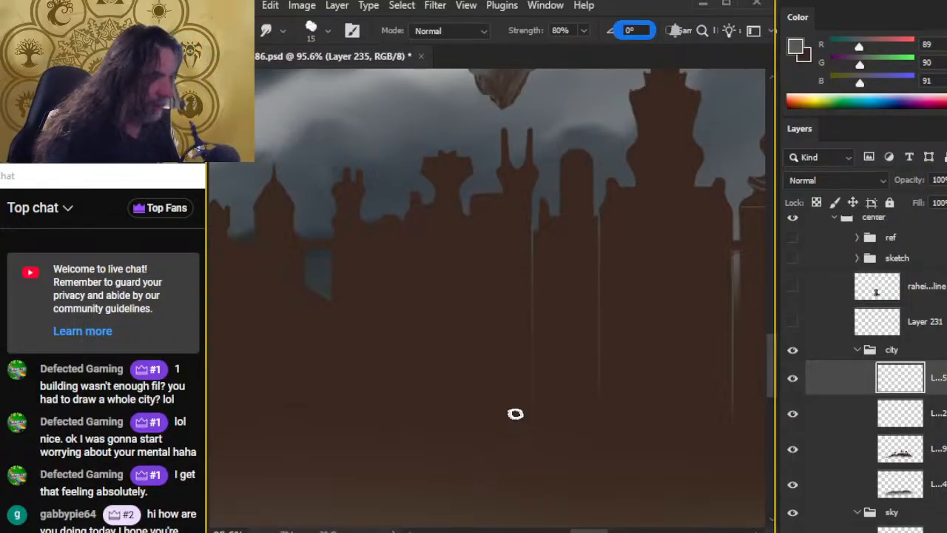
key("e")
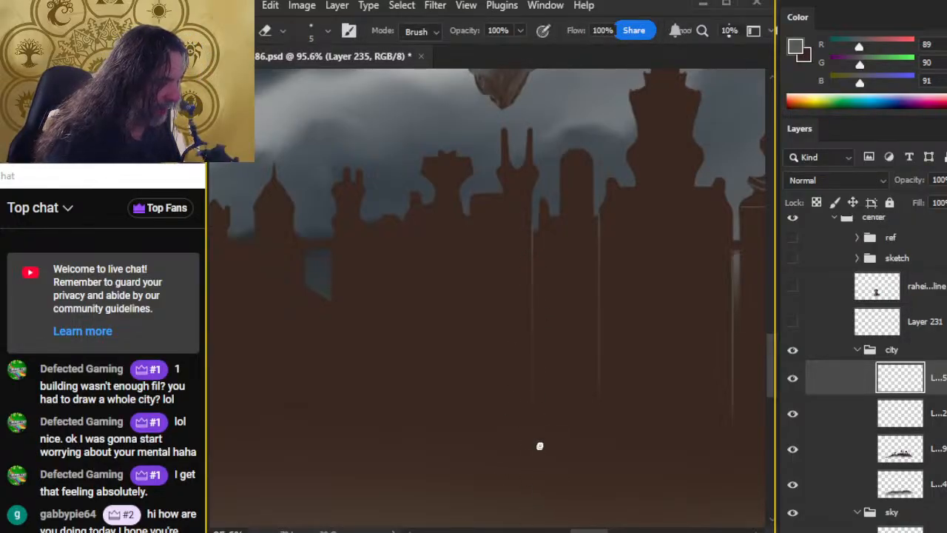
Draw a short vertical edge line below the pointed-roof tower beside the bridge opening, and select it to shift it right.
left_click_drag(381, 361, 523, 332)
key("b")
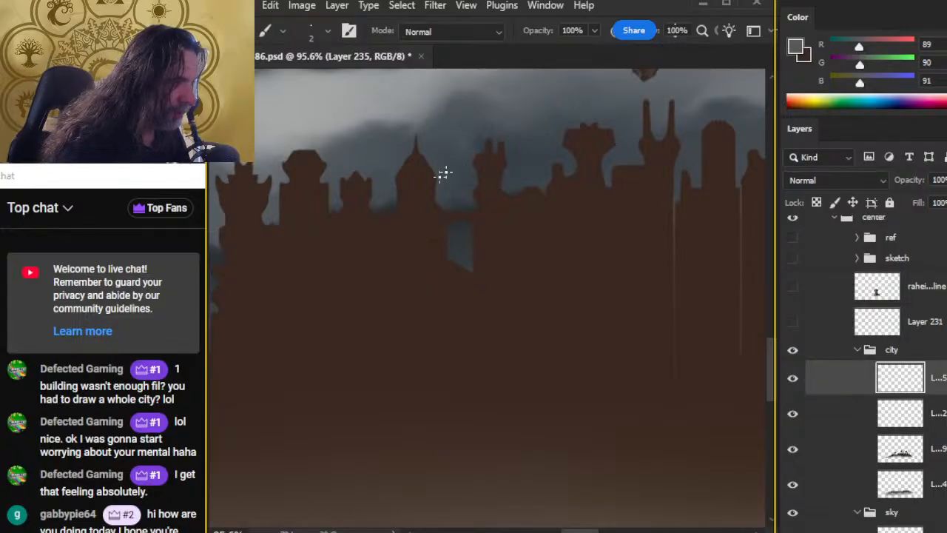
left_click_drag(433, 200, 430, 256)
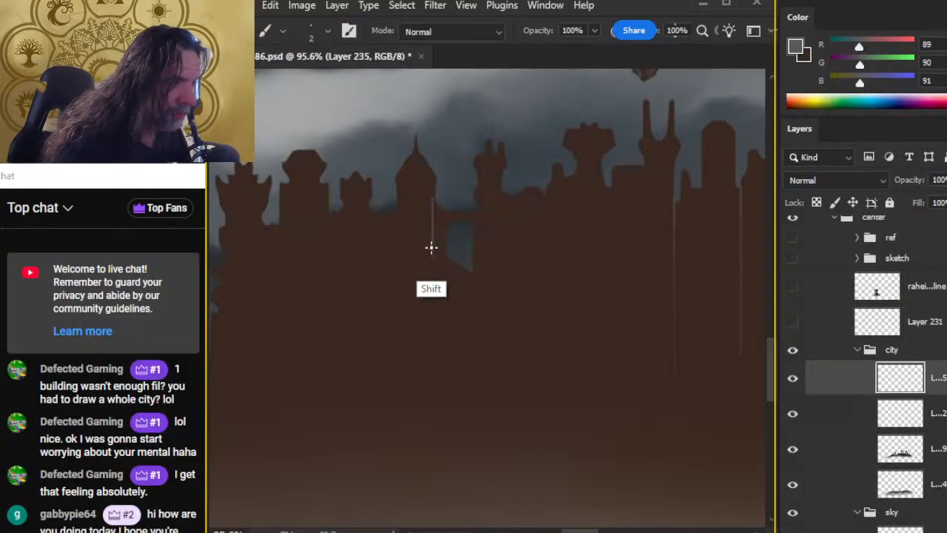
key("l")
left_click_drag(433, 190, 427, 183)
key("v")
key("Right")
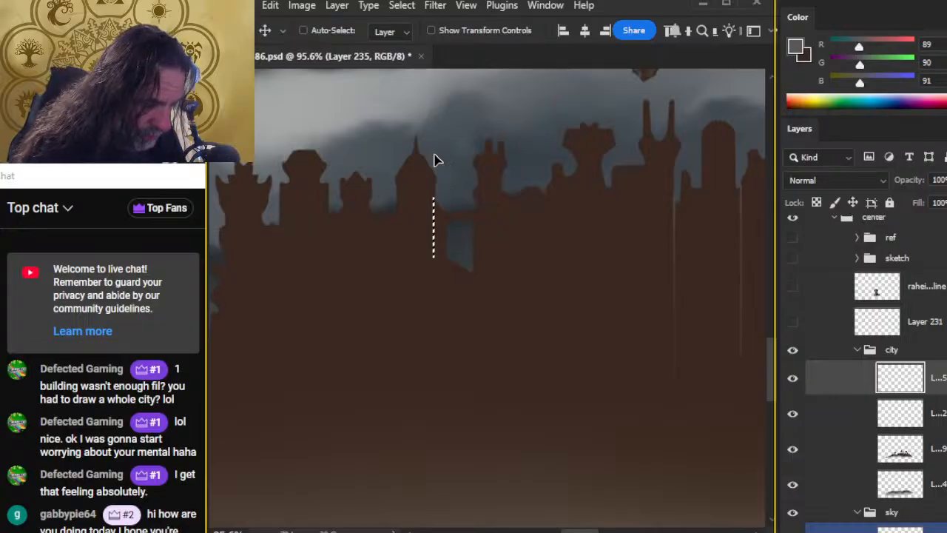
left_click(375, 428, "ctrl")
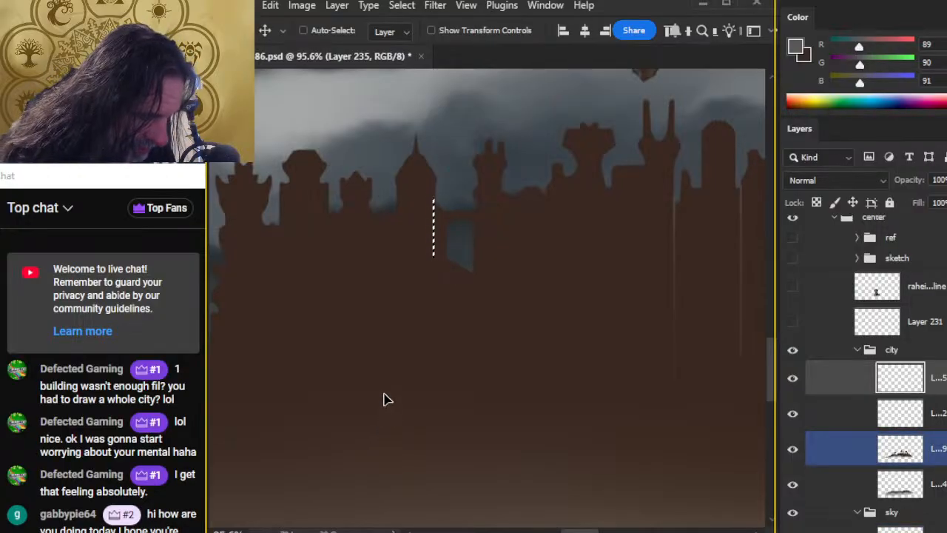
key("ctrl+d")
Lasso the pointed-roof tower's edge line again, nudge it right onto the wall edge, and deselect.
key("r")
key("l")
left_click_drag(441, 184, 464, 240)
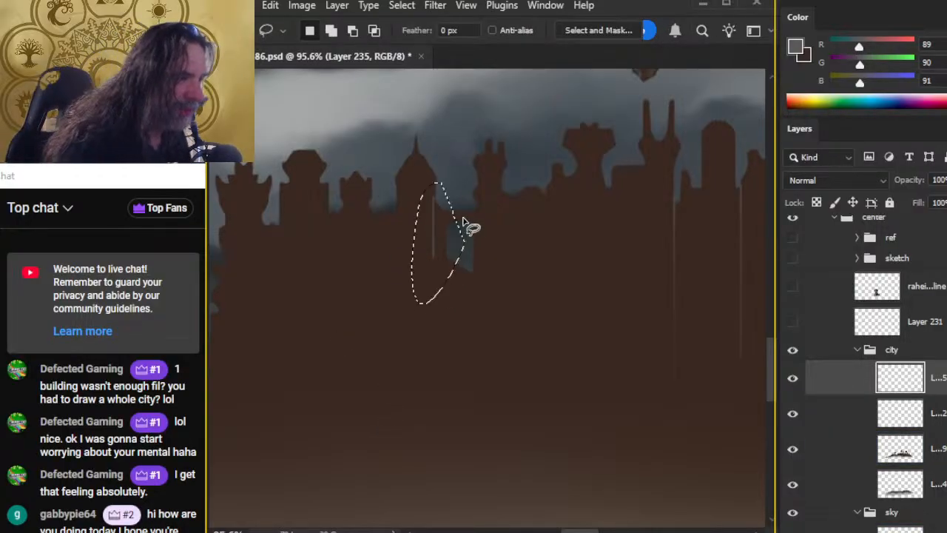
key("ctrl+Right")
key("ctrl+d")
Smudge the pointed-roof tower's edge line straight down to fade it into the base.
key("r")
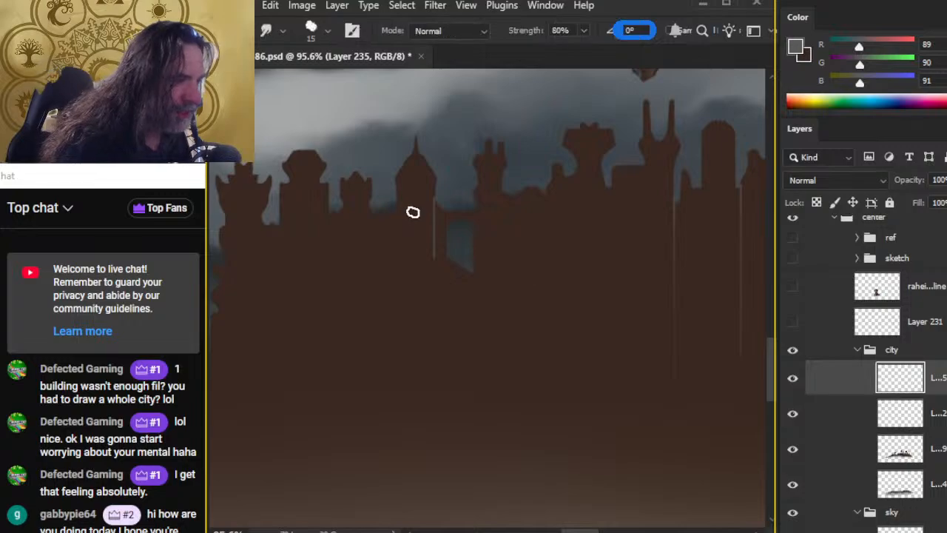
key("shift")
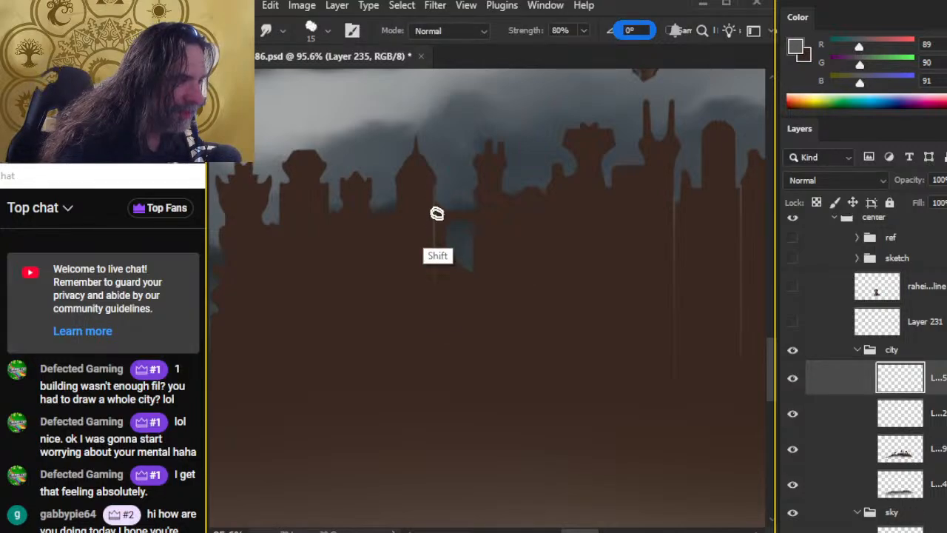
left_click_drag(438, 239, 433, 367)
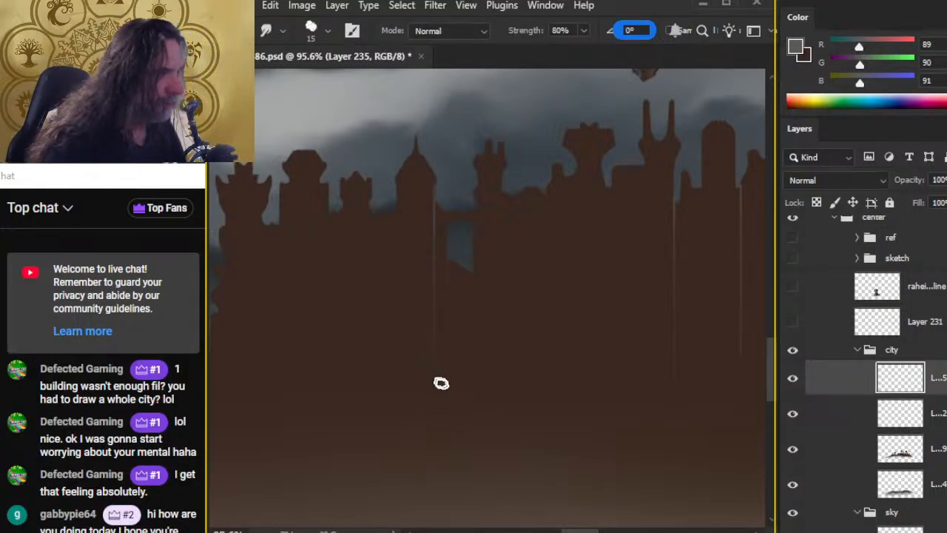
key("e")
Draw a thin vertical edge line between the low rounded rooftop and the building with the flared-top tower.
key("z")
mouse_move(528, 357)
left_mouse_down()
mouse_move(464, 370)
mouse_move(533, 344)
left_mouse_up()
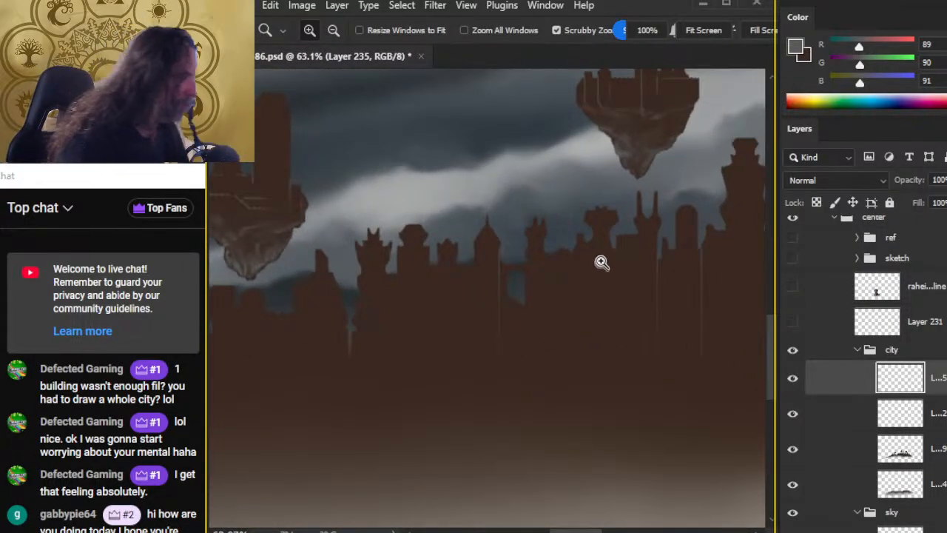
left_click_drag(601, 264, 611, 269)
key("b")
key("shift")
key("shift")
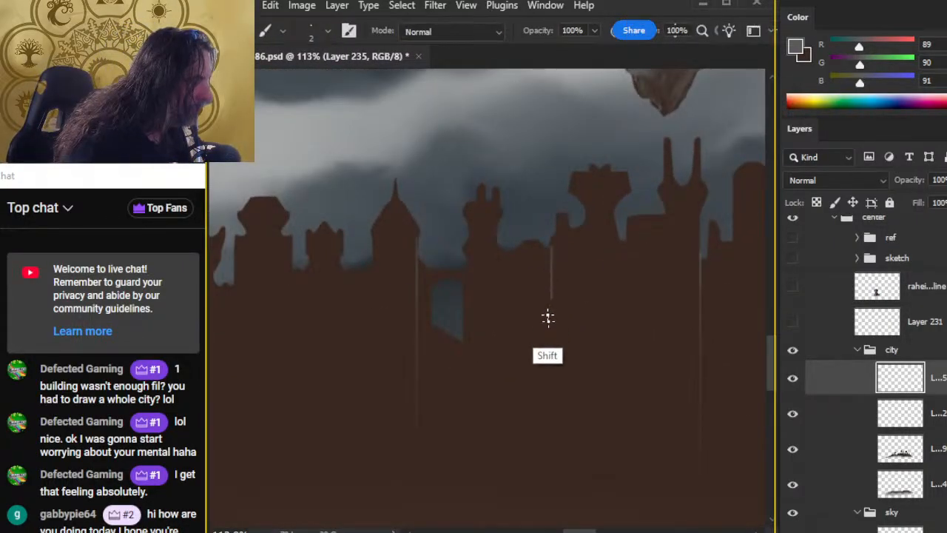
left_click_drag(549, 249, 548, 367)
Smudge the line beside the low rounded rooftop downward to fade its lower end.
key("r")
mouse_move(550, 298)
left_mouse_down()
mouse_move(555, 355)
mouse_move(543, 372)
mouse_move(545, 323)
mouse_move(536, 404)
mouse_move(556, 486)
left_mouse_up()
key("shift")
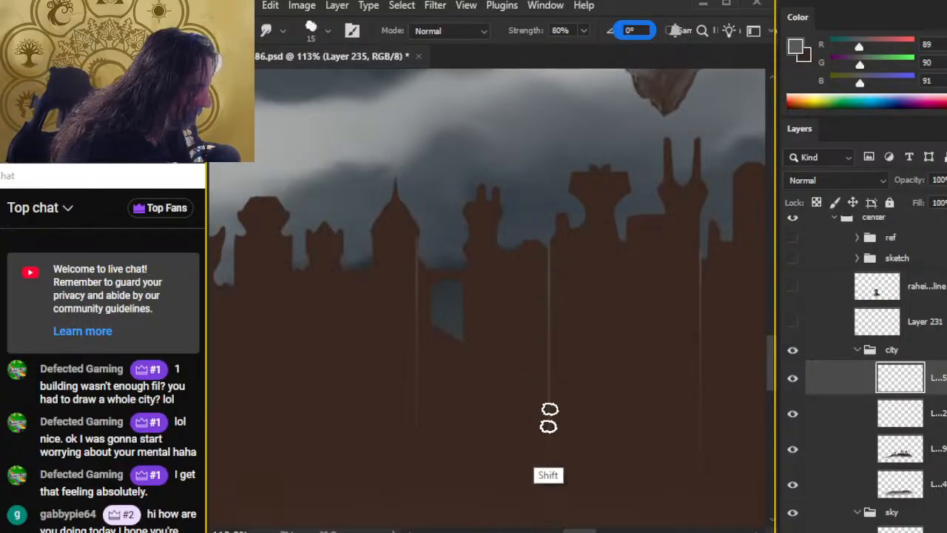
Draw a vertical edge line between the flared-top tower and the flat-roofed block, redoing the first stroke, and smudge it downward.
key("b")
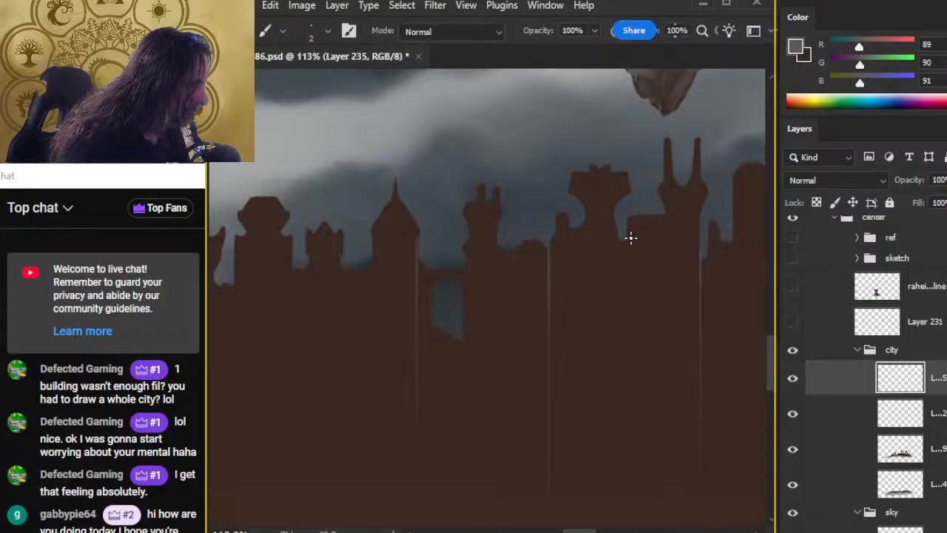
left_click_drag(630, 235, 629, 381)
key("ctrl+z")
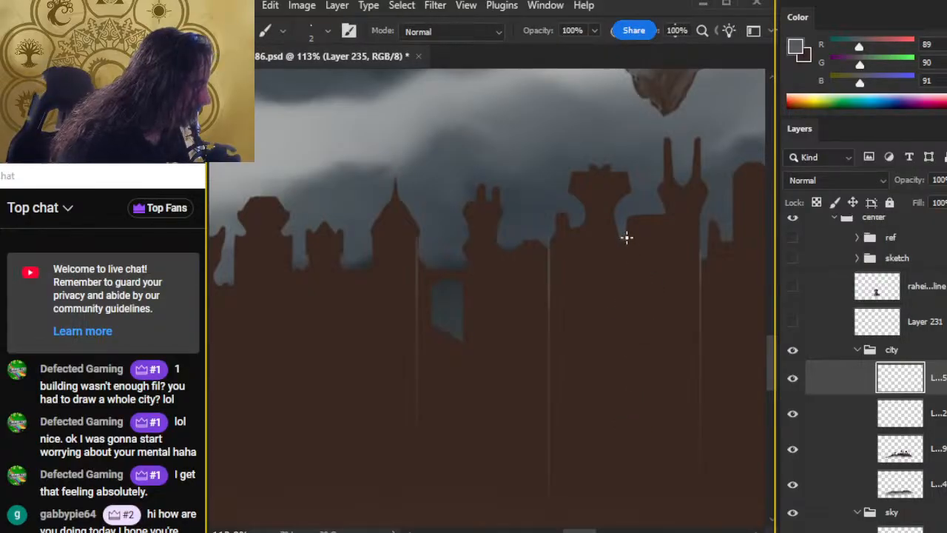
key("r")
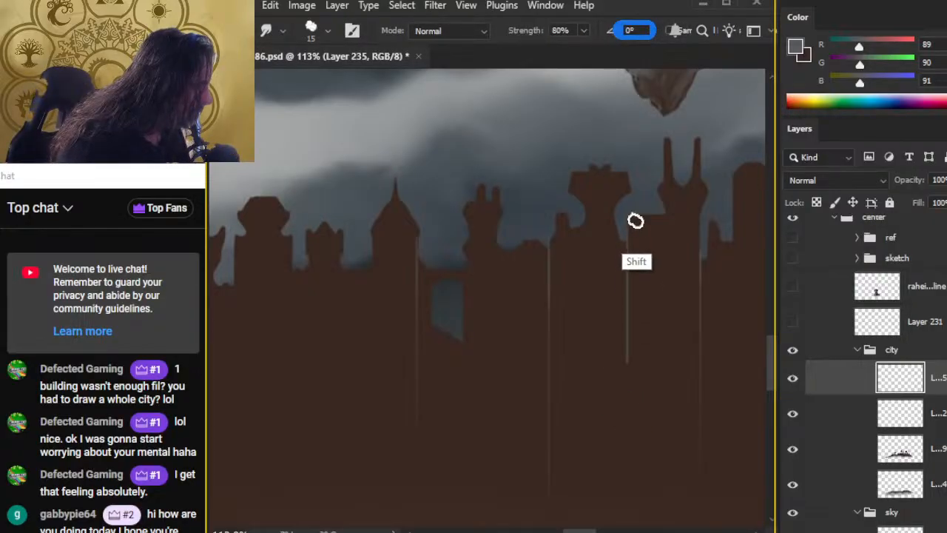
left_click_drag(629, 271, 629, 437)
mouse_move(632, 306)
left_mouse_down()
mouse_move(629, 509)
mouse_move(615, 390)
left_mouse_up()
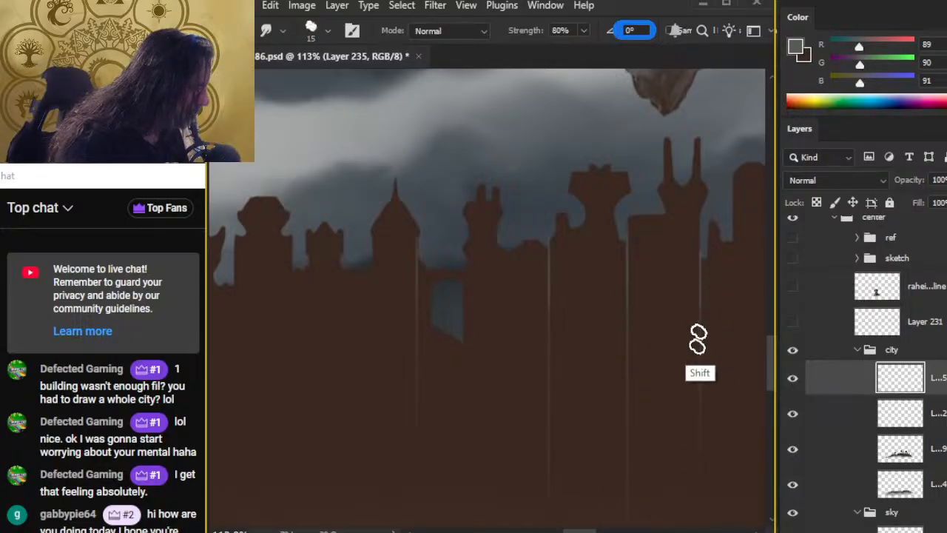
Draw a vertical edge line beneath the octagonal-topped tower beside the horned tower, redoing the first stroke, and align it with the wall.
key("z")
left_click_drag(621, 444, 548, 433)
left_click_drag(600, 456, 495, 298)
left_click_drag(330, 260, 347, 292)
key("b")
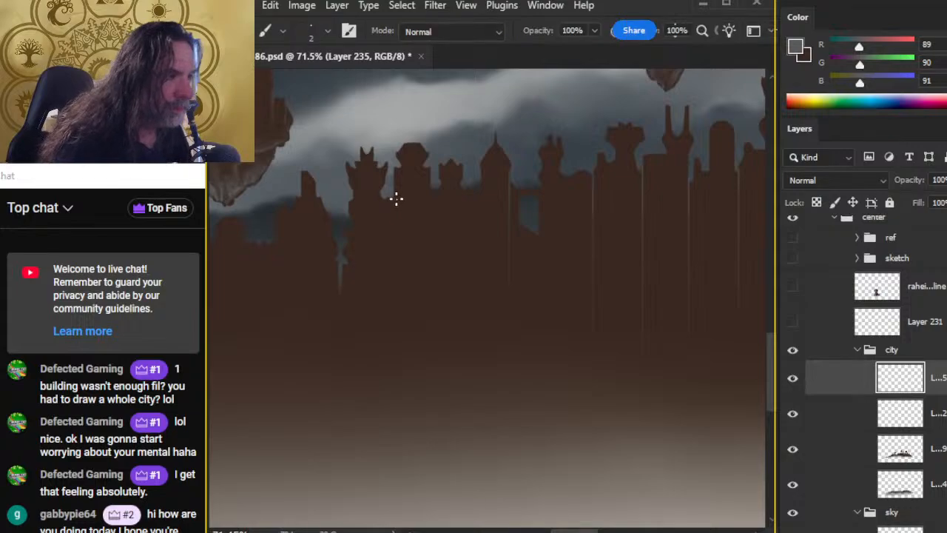
left_click_drag(397, 194, 400, 307)
key("ctrl+z")
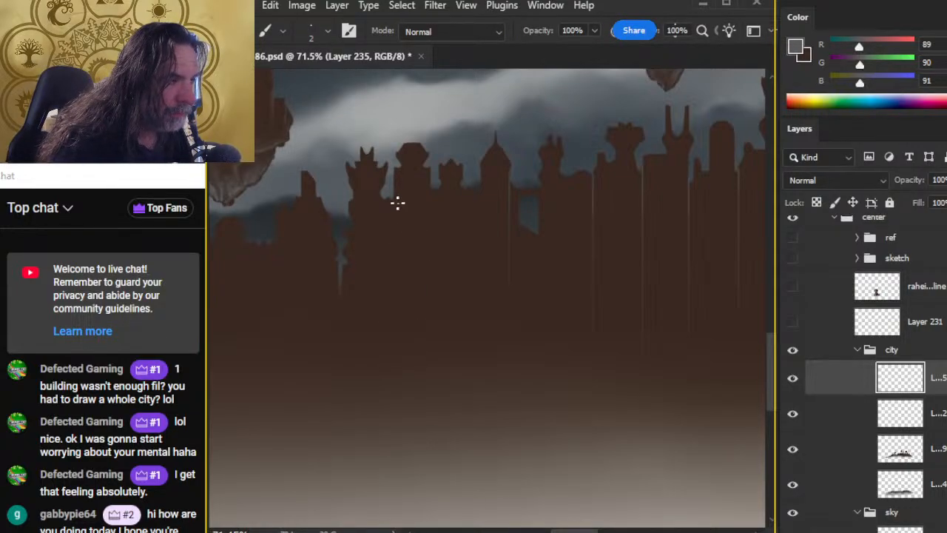
mouse_move(394, 268)
left_mouse_down()
mouse_move(396, 185)
mouse_move(417, 205)
left_mouse_up()
key("l")
key("ctrl+d")
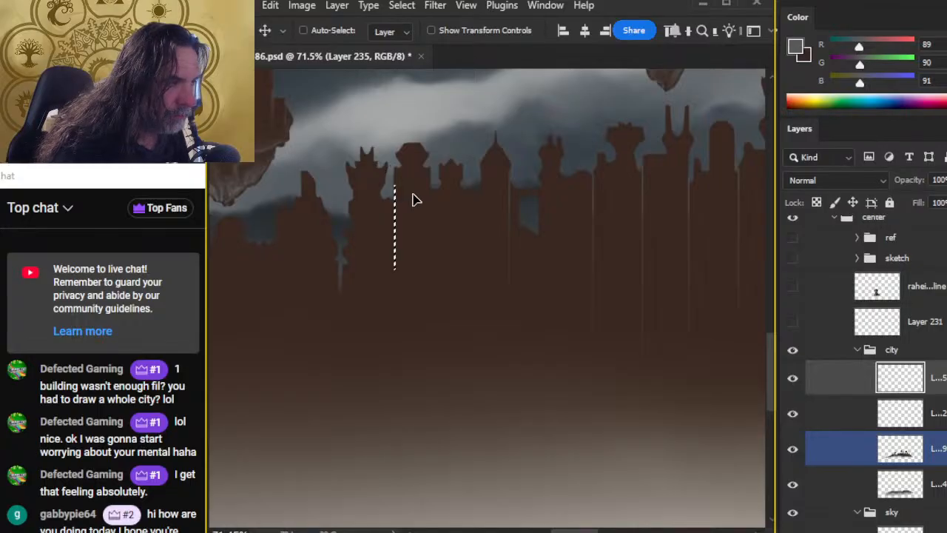
Enlarge the Smudge brush to 25 and smudge the octagonal-topped tower's edge line downward to fade it out.
key("r")
key("bracketright")
key("bracketright")
mouse_move(396, 232)
left_mouse_down()
mouse_move(394, 362)
mouse_move(396, 312)
left_mouse_up()
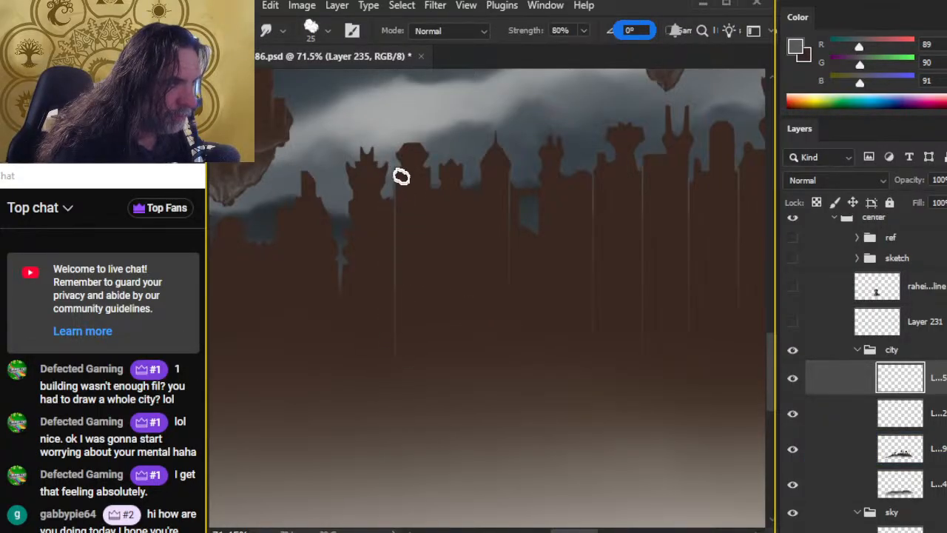
key("e")
Show Layer 231 with the line-width notes and draw a vertical edge line between the two low crenellated blocks on the skyline's left slope.
key("z")
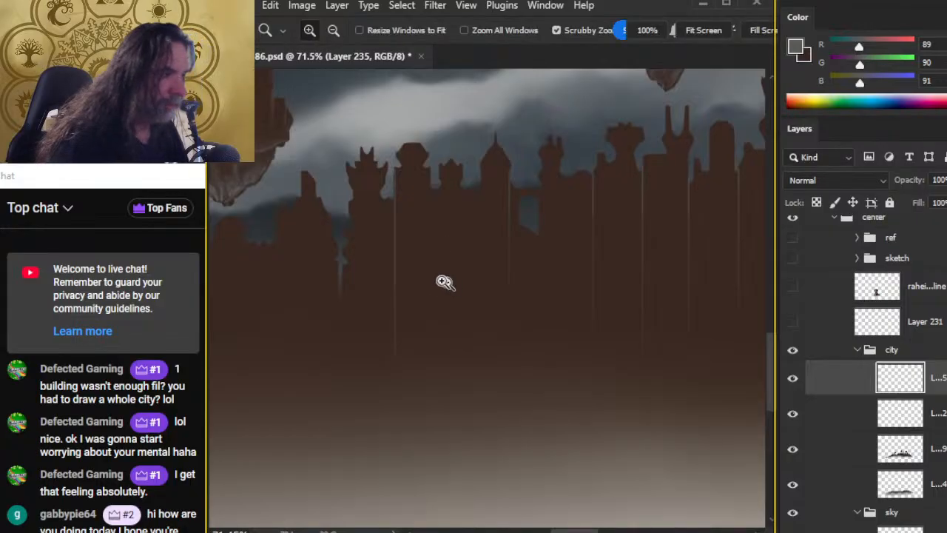
left_click_drag(449, 282, 419, 284)
mouse_move(350, 300)
left_mouse_down()
mouse_move(378, 305)
mouse_move(343, 296)
left_mouse_up()
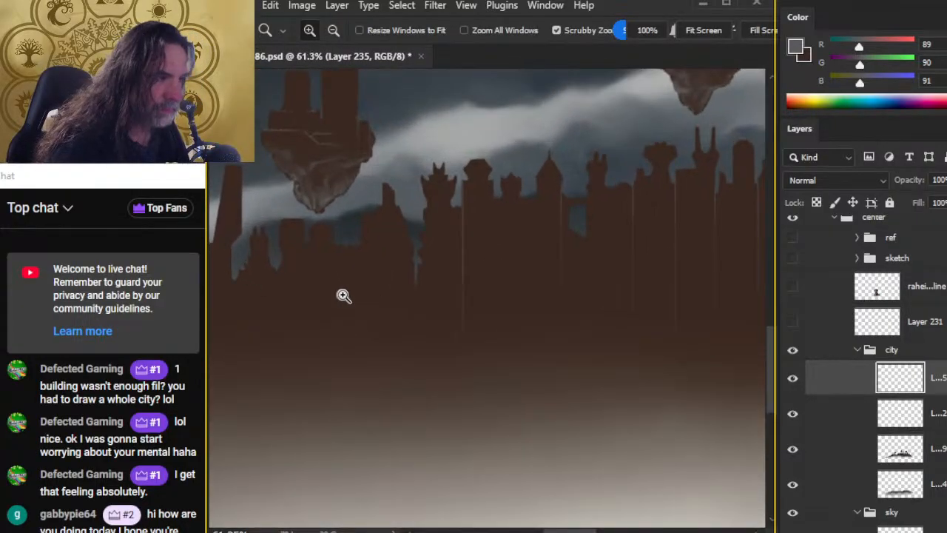
left_click_drag(344, 257, 366, 302)
key("b")
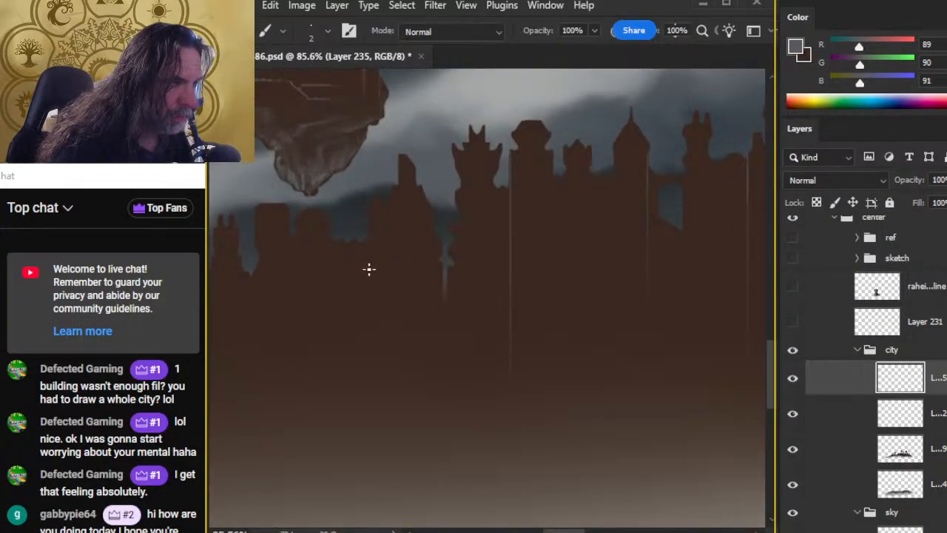
mouse_move(294, 256)
left_mouse_down()
mouse_move(380, 285)
mouse_move(562, 264)
left_mouse_up()
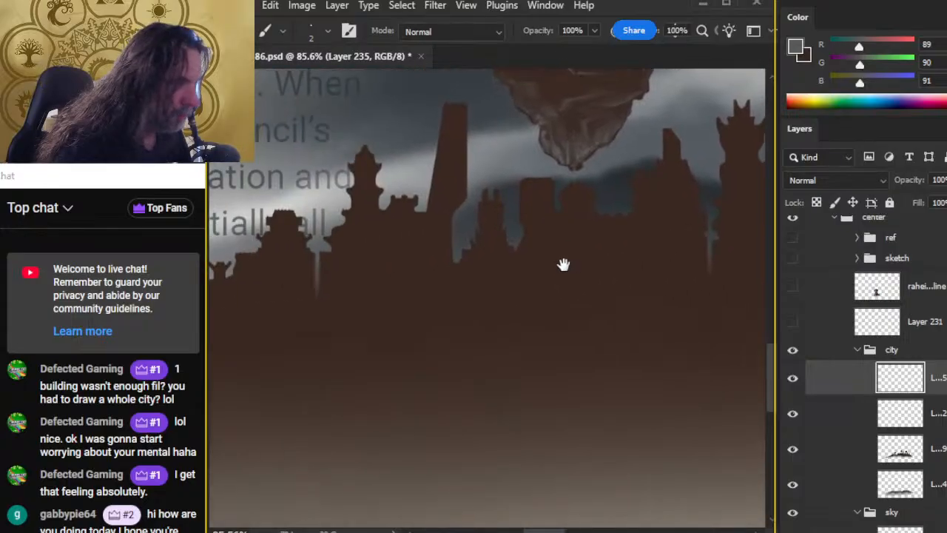
left_click(791, 324)
left_click_drag(440, 368, 516, 353)
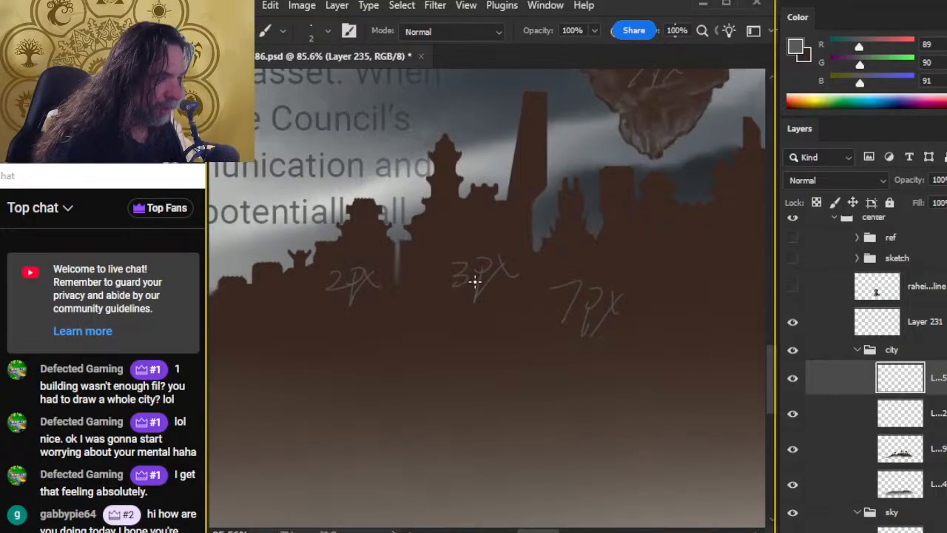
left_click_drag(300, 328, 404, 274)
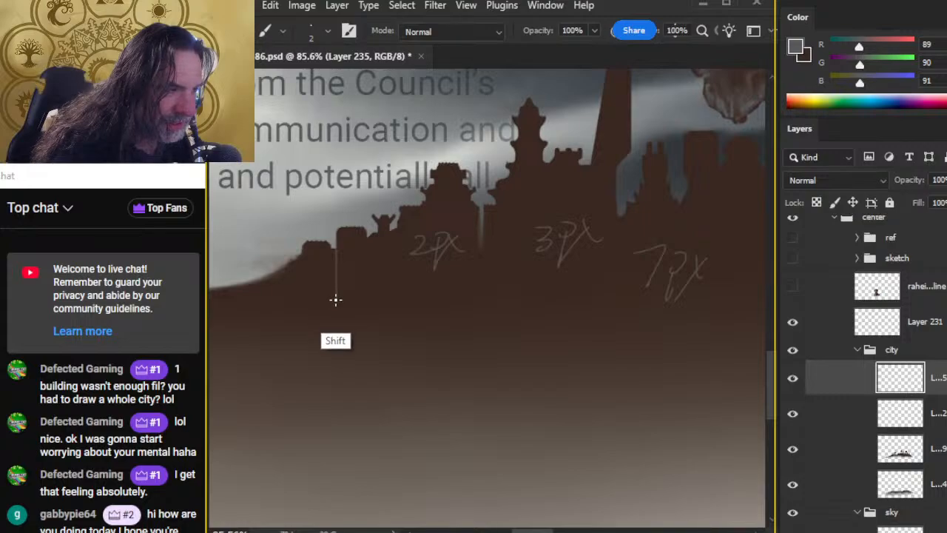
Align the low crenellated block's edge line with its wall, smudge it downward, and clean up its end with the Eraser.
key("l")
left_click_drag(338, 220, 355, 296)
key("ctrl+Left")
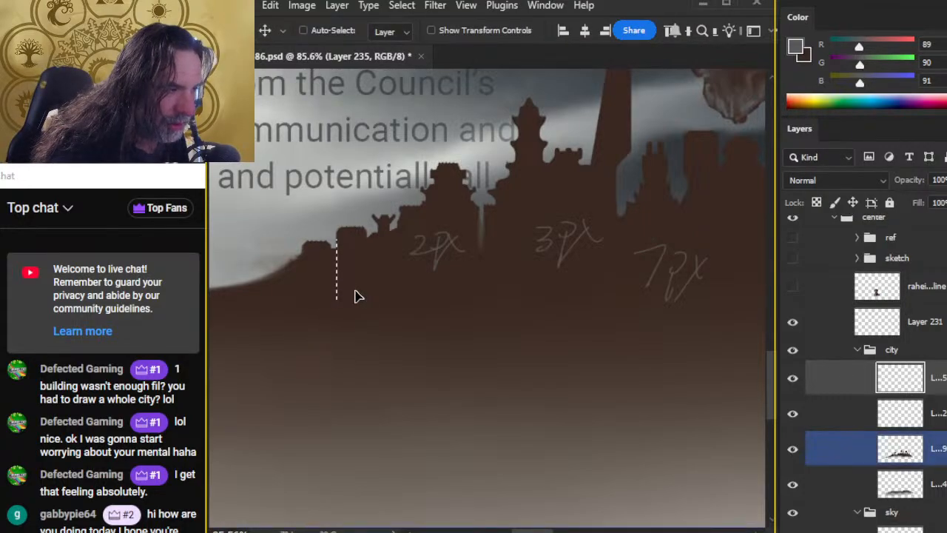
key("r")
mouse_move(344, 258)
left_mouse_down()
mouse_move(343, 242)
mouse_move(338, 338)
left_mouse_up()
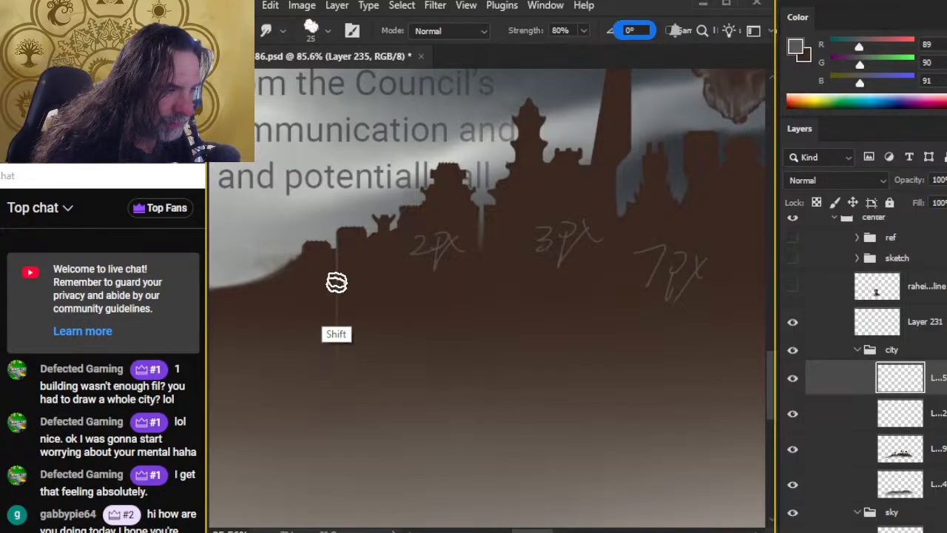
key("e")
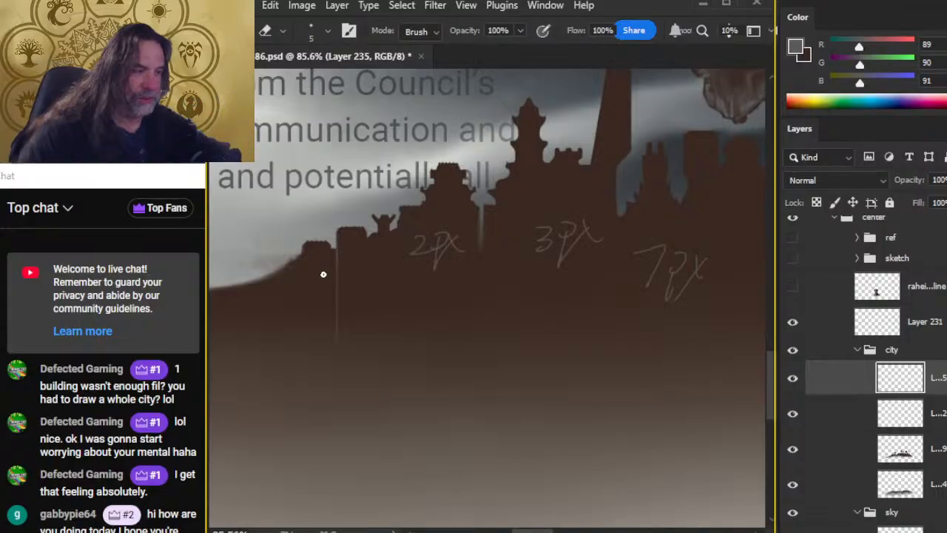
Examine the skyline's building groups against the handwritten line-width notes, from the left slope across to the tall towers.
left_click_drag(678, 361, 316, 370)
left_click_drag(627, 333, 316, 378)
left_click_drag(615, 214, 584, 258)
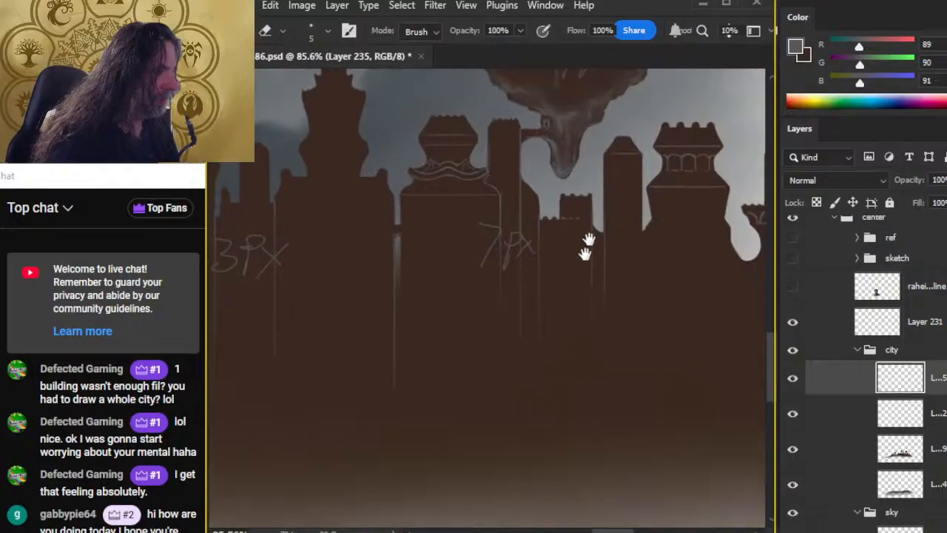
left_click_drag(492, 291, 700, 284)
left_click_drag(370, 335, 416, 334)
key("z")
left_click_drag(669, 314, 592, 312)
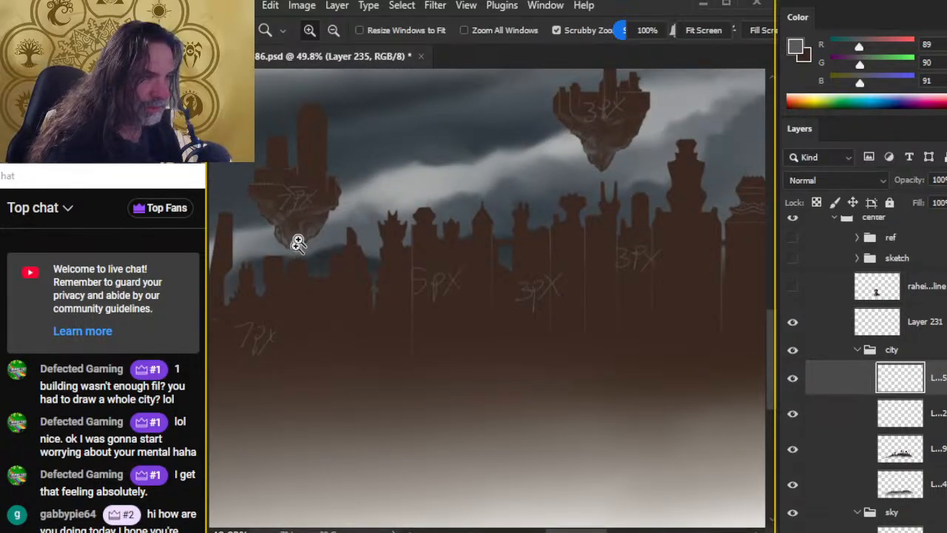
left_click_drag(306, 340, 444, 282)
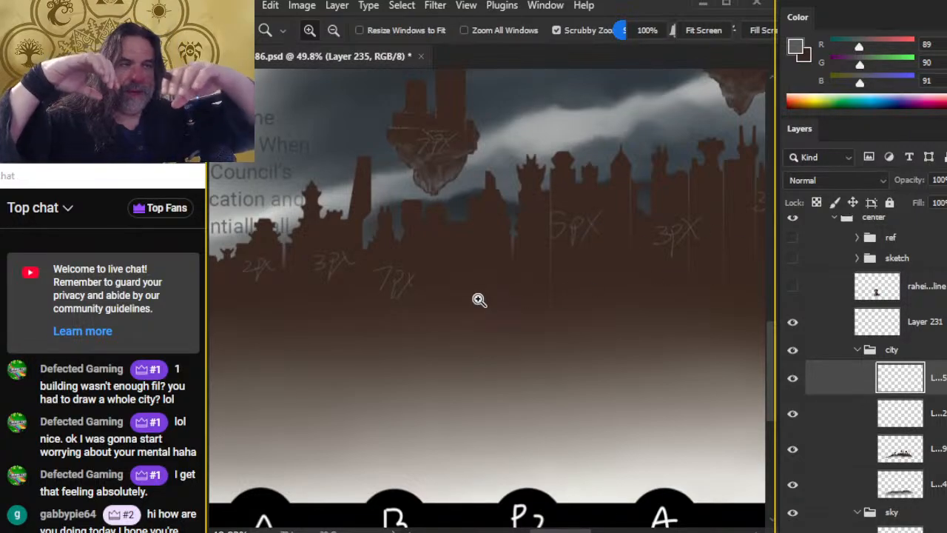
key("space")
left_click_drag(490, 356, 536, 334)
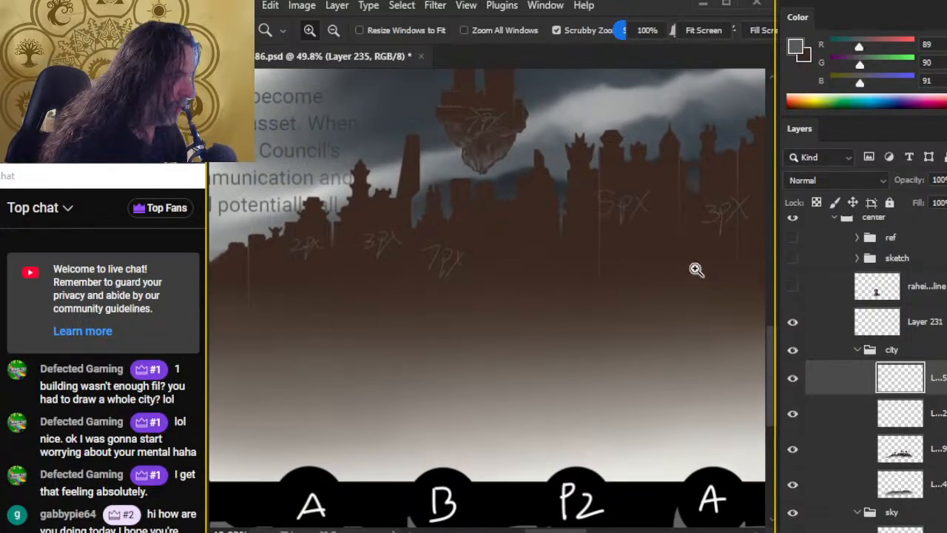
Try sketching curved guide lines beneath the building groups and check the whole illustration.
key("space")
left_click_drag(620, 296, 586, 277)
key("b")
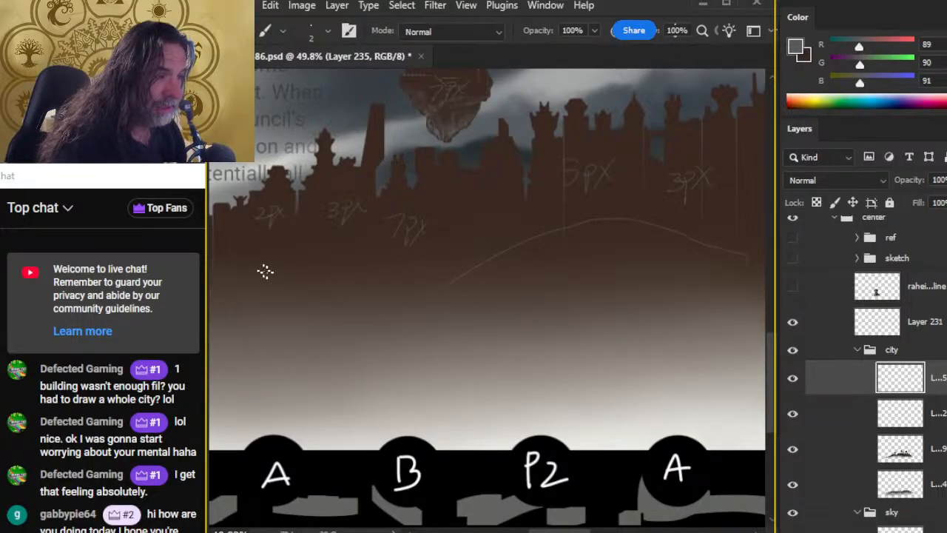
left_click_drag(656, 306, 291, 332)
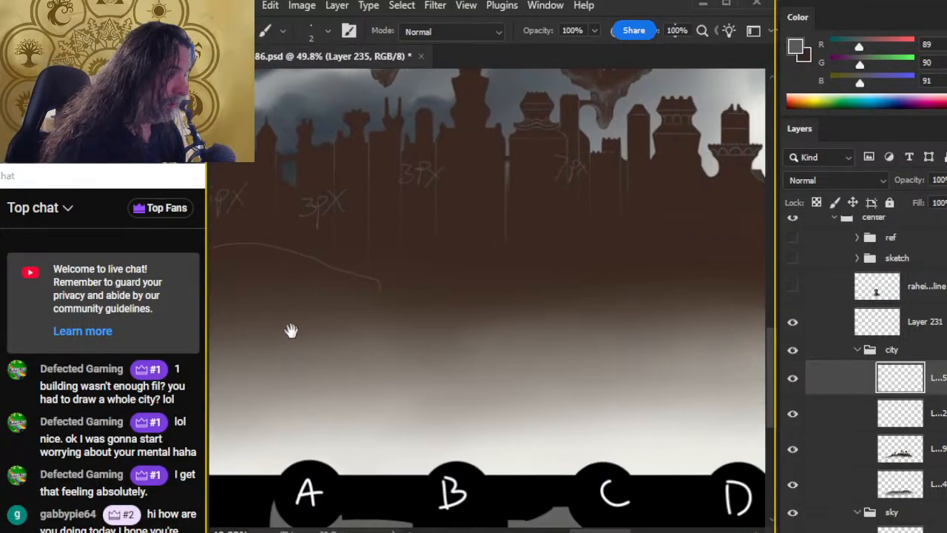
key("e")
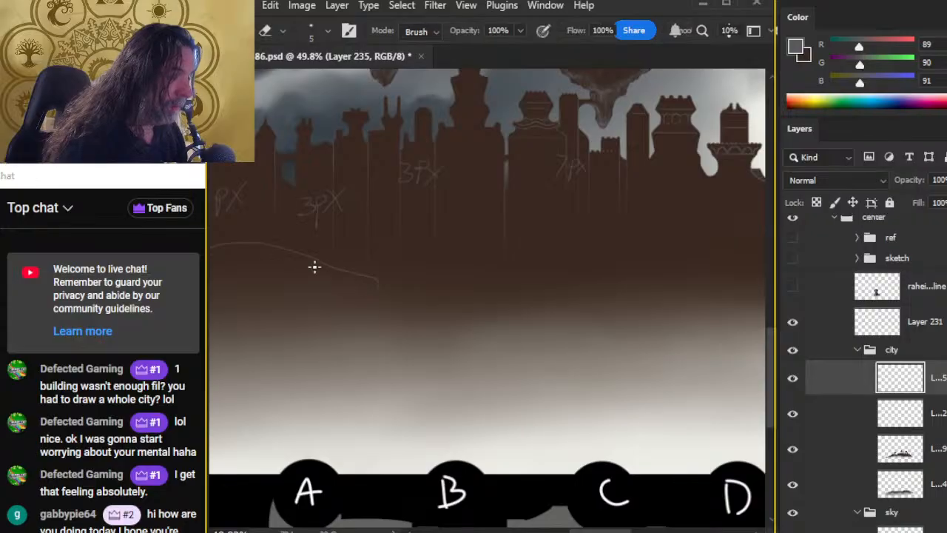
key("b")
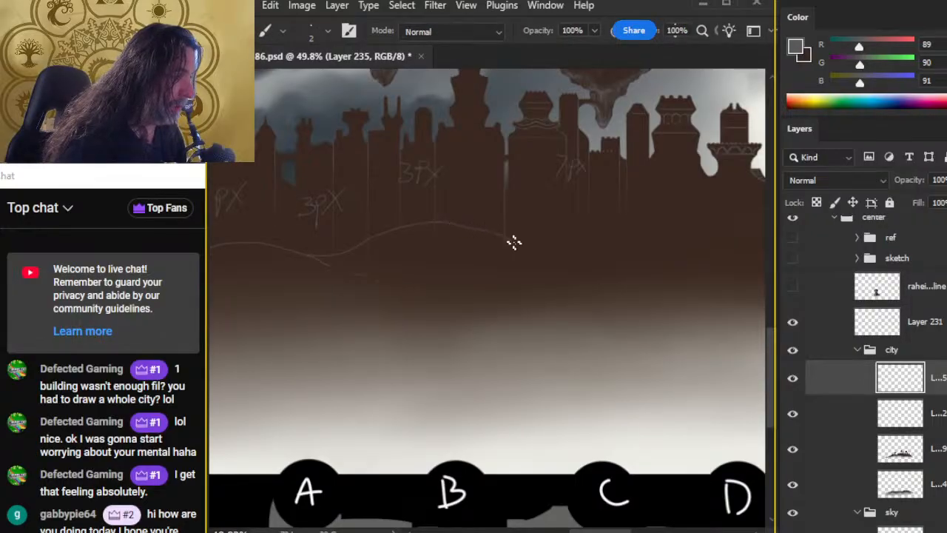
key("z")
left_click_drag(609, 360, 584, 386)
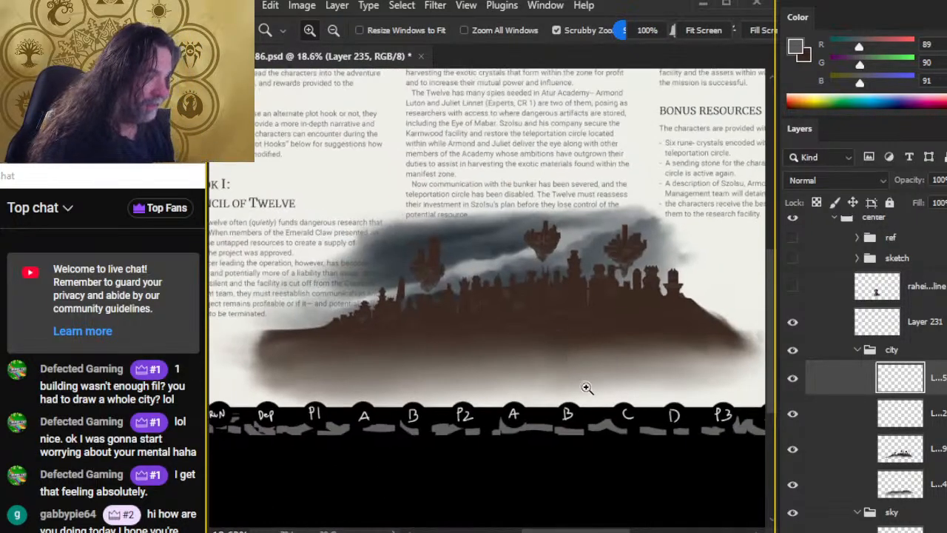
Hide Layer 231 and draw a vertical edge line down from the notch between the small twin-spired tower and the flat-topped block.
key("b")
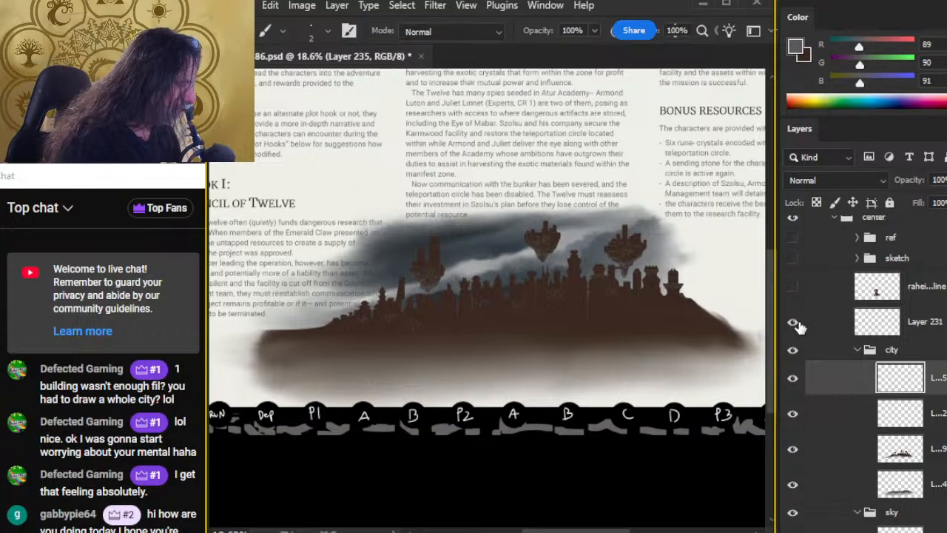
key("z")
left_click_drag(404, 323, 513, 371)
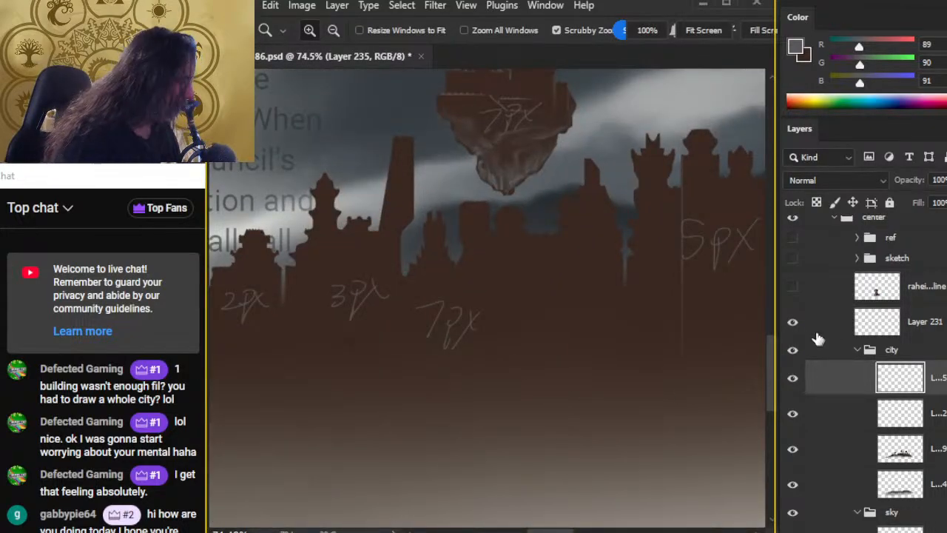
left_click(793, 323)
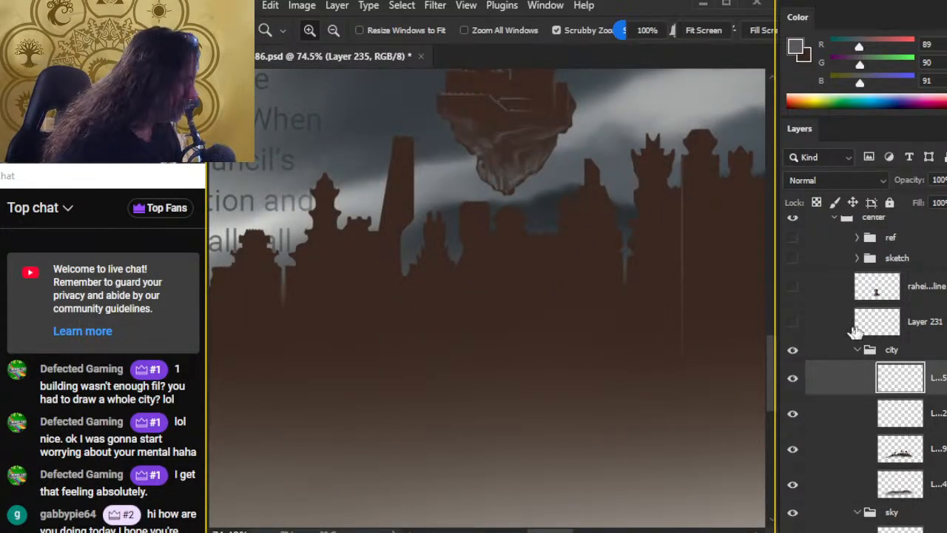
key("b")
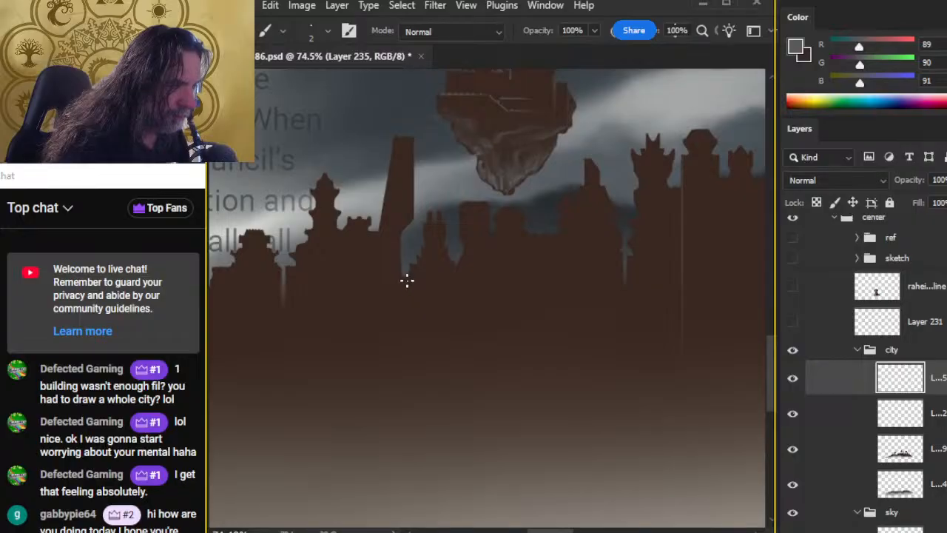
left_click(457, 261)
left_click(457, 392, "shift")
Smudge the edge line beside the small twin-spired tower downward until its lower end fades out.
key("r")
left_click_drag(461, 391, 462, 409)
left_click_drag(461, 341, 444, 469)
left_click_drag(465, 420, 464, 442)
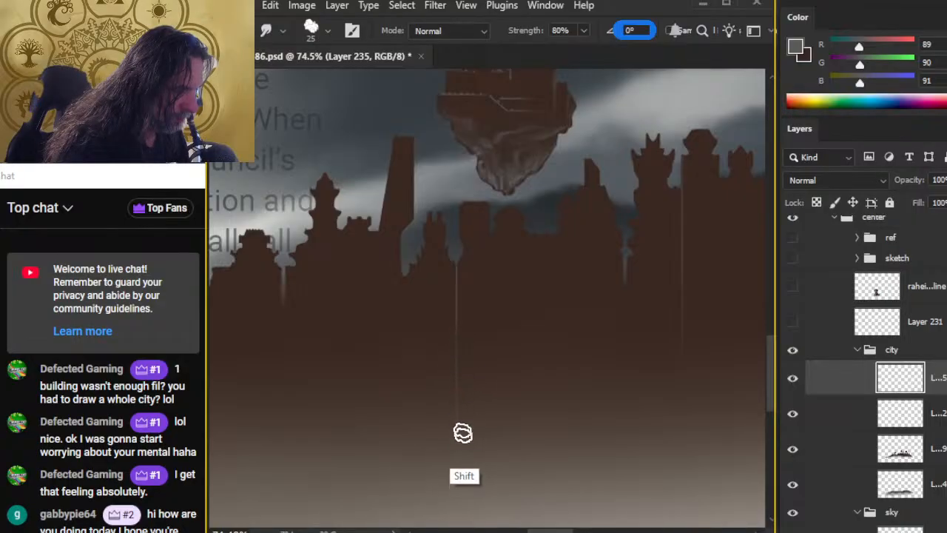
key("e")
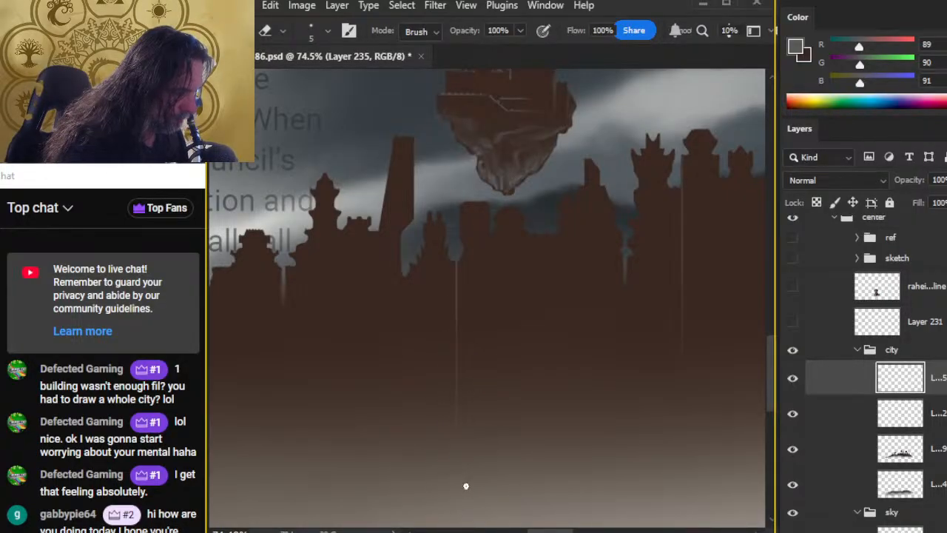
key("r")
mouse_move(451, 424)
left_mouse_down()
mouse_move(469, 385)
mouse_move(464, 359)
left_mouse_up()
Draw a vertical edge line down from the narrow gap beside the crown-topped tower and smudge it downward.
left_click_drag(580, 361, 534, 339)
key("b")
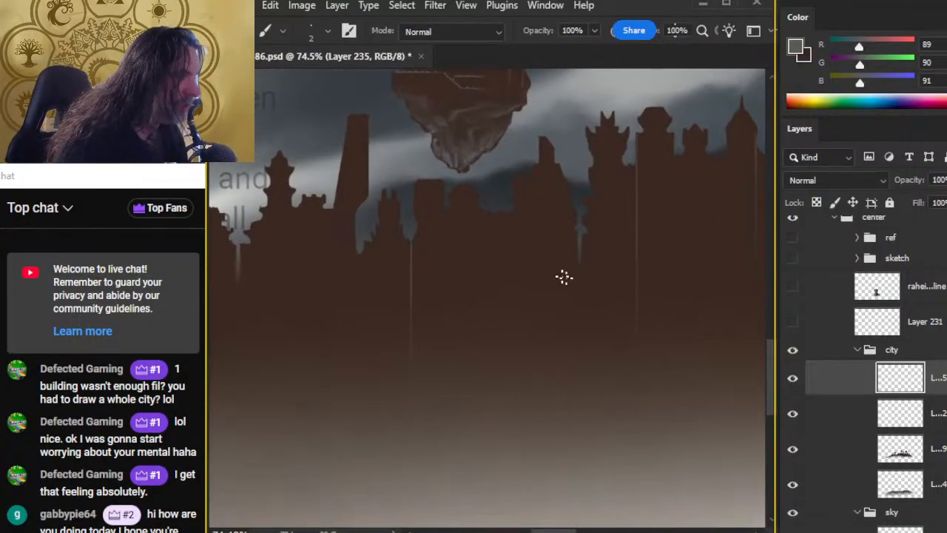
left_click_drag(578, 251, 578, 328)
key("r")
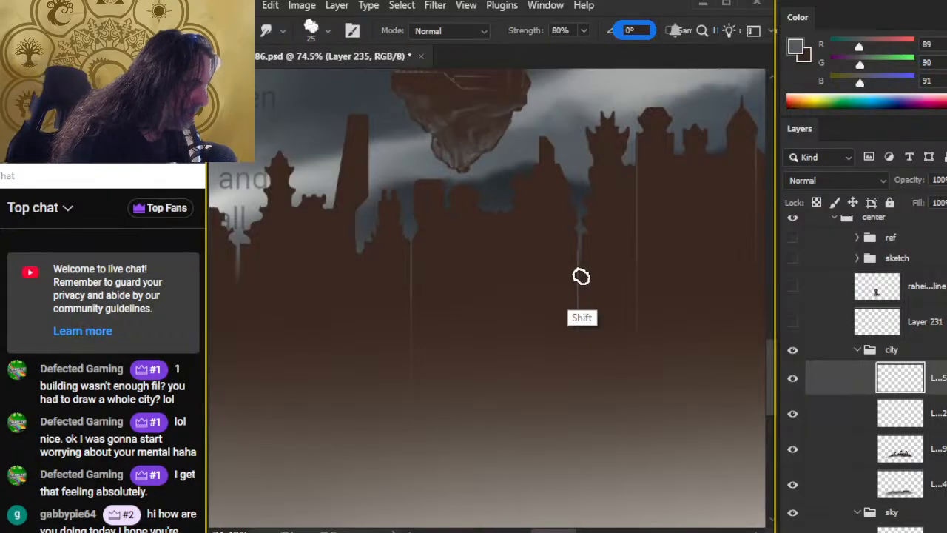
mouse_move(581, 273)
left_mouse_down()
mouse_move(573, 352)
mouse_move(578, 255)
mouse_move(580, 360)
mouse_move(580, 322)
left_mouse_up()
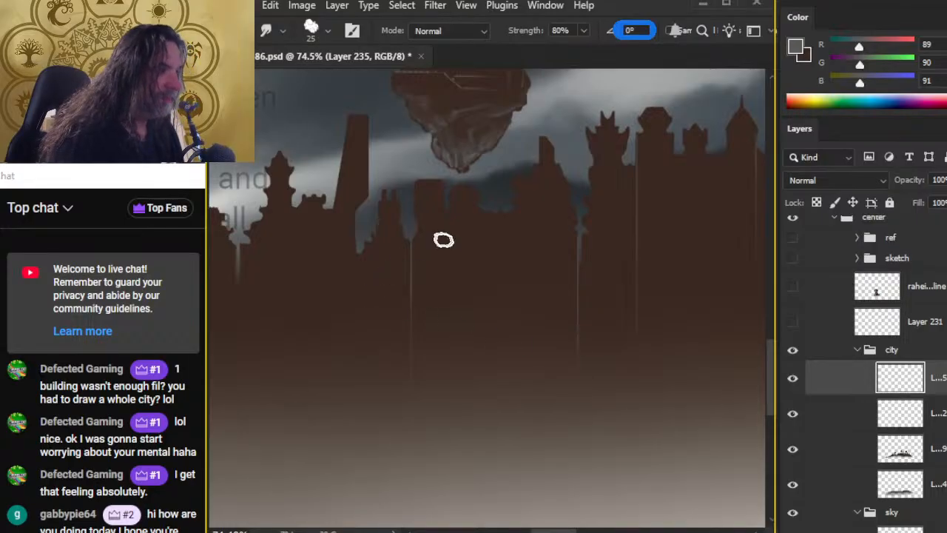
Select the edge line below the pointed-roof tower and nudge it right to meet the wall of the sky gap.
key("z")
left_click_drag(633, 356, 436, 303)
left_click_drag(440, 199, 503, 199)
key("r")
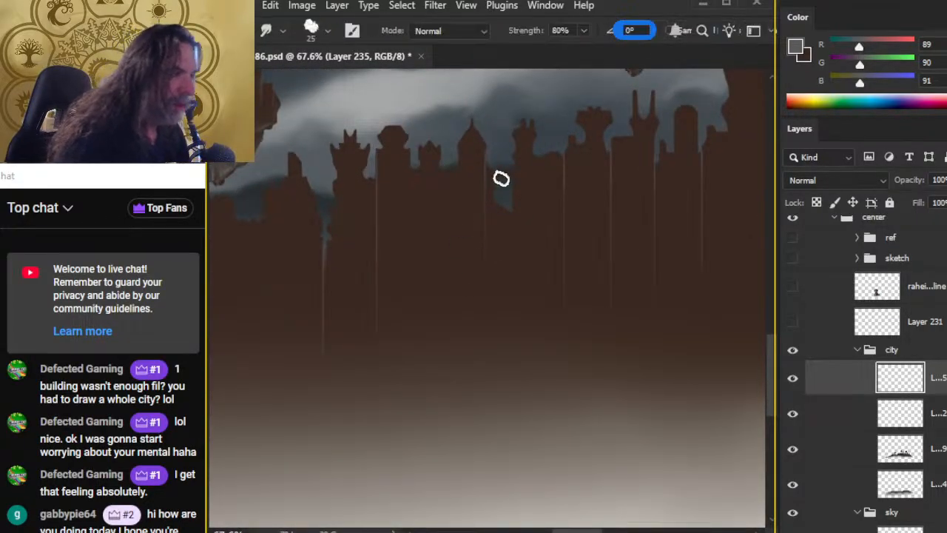
key("l")
mouse_move(485, 155)
left_mouse_down()
mouse_move(462, 212)
mouse_move(499, 180)
left_mouse_up()
key("v")
key("Right")
key("Right")
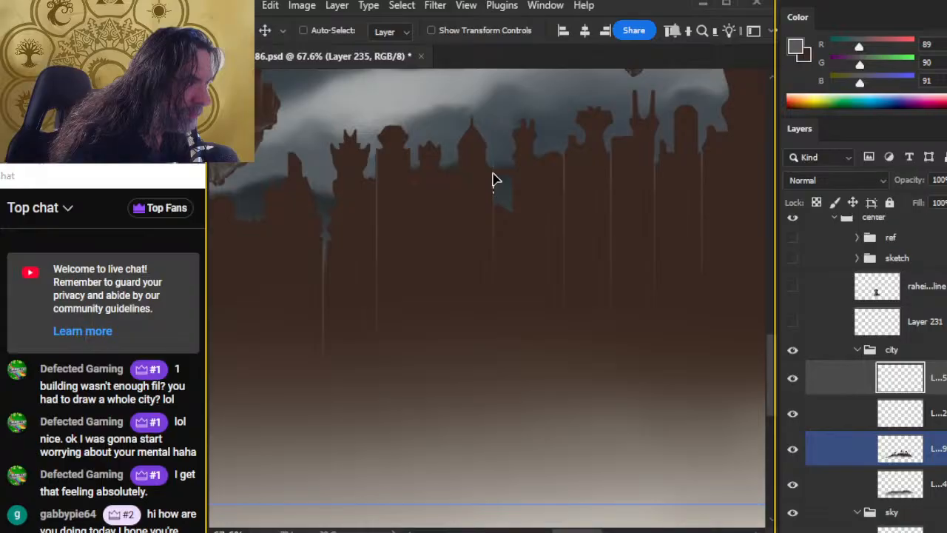
Trim the top of the pointed-roof tower's edge line with the Eraser and smudge the line downward to fade it.
key("z")
left_click_drag(523, 180, 587, 205)
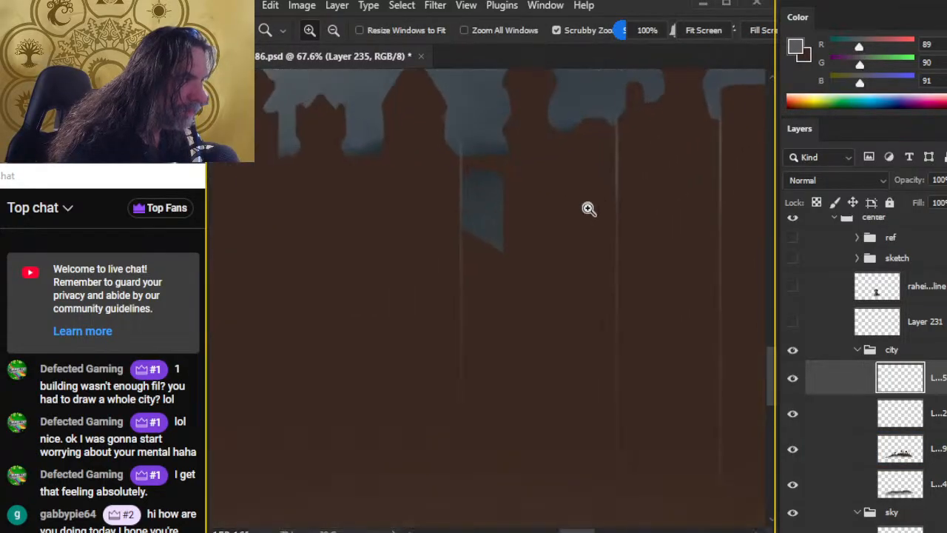
key("e")
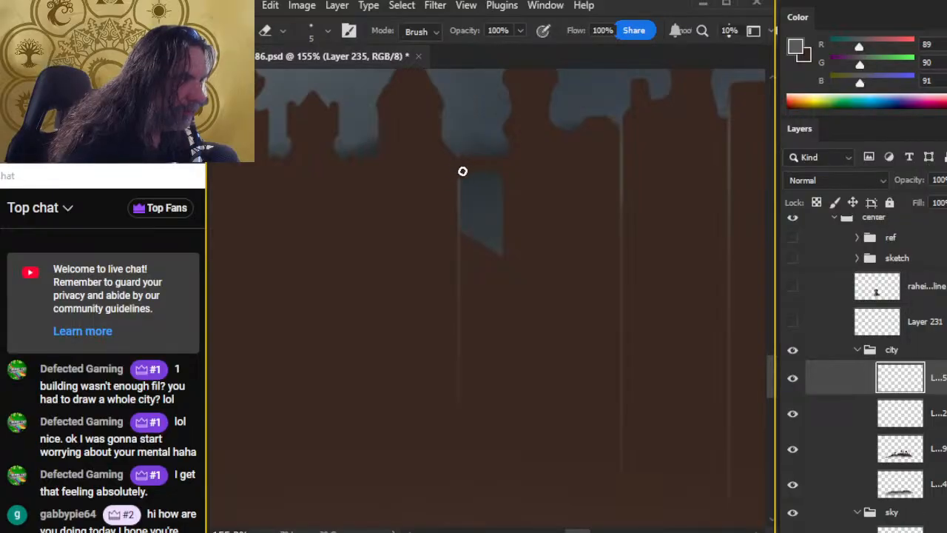
key("r")
left_click_drag(459, 214, 465, 385)
left_click_drag(462, 308, 461, 355)
left_click_drag(457, 291, 460, 450)
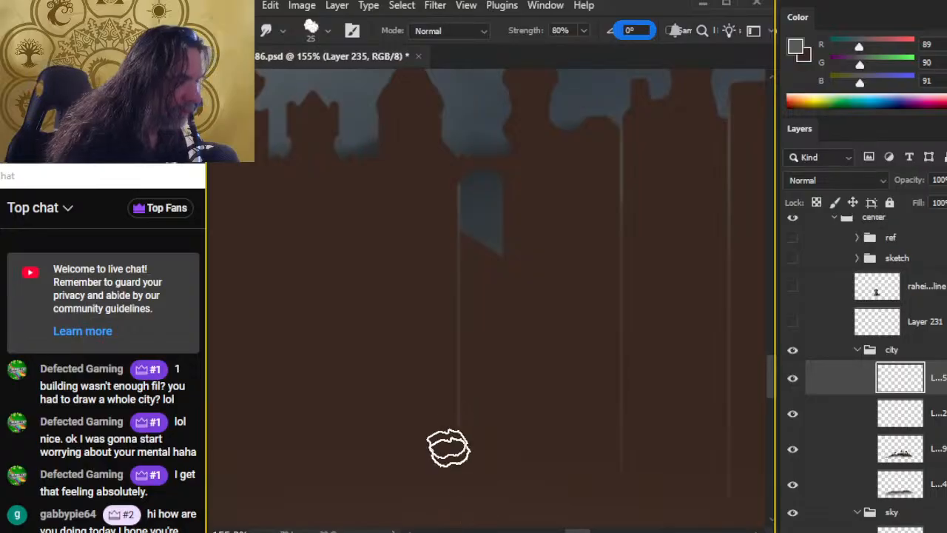
key("e")
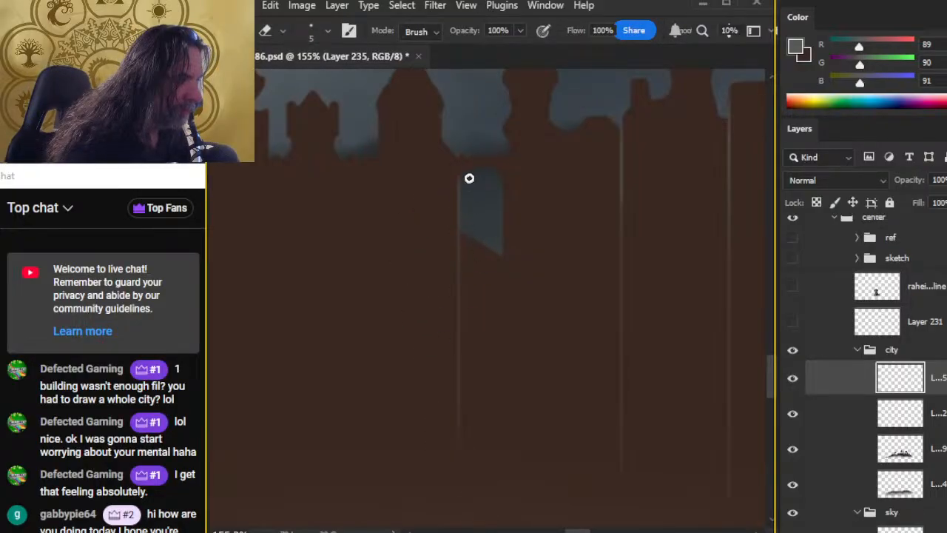
Draw a vertical edge line down from the right wall of the sky gap and smudge its lower end downward.
key("z")
left_click_drag(555, 356, 437, 333)
left_click_drag(547, 396, 457, 340)
left_click_drag(444, 284, 498, 300)
key("b")
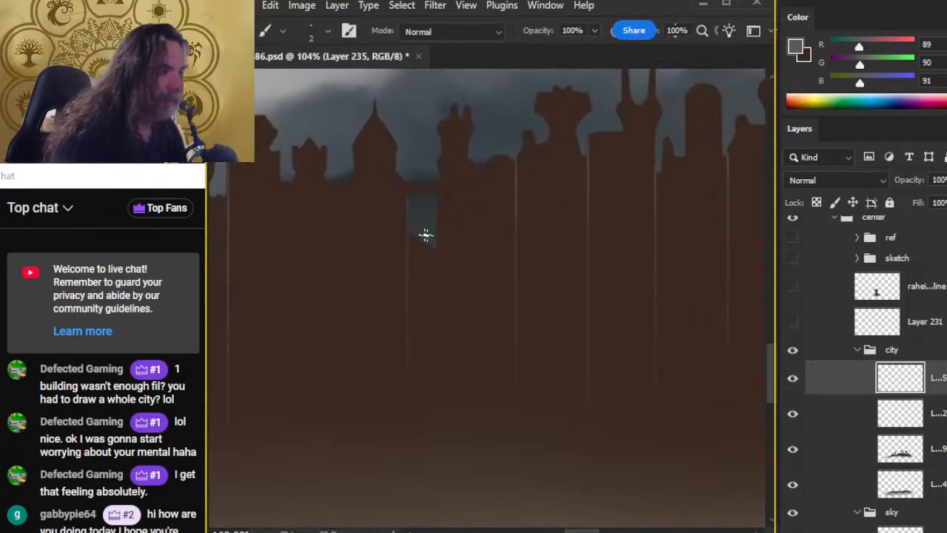
left_click_drag(437, 238, 437, 310)
key("r")
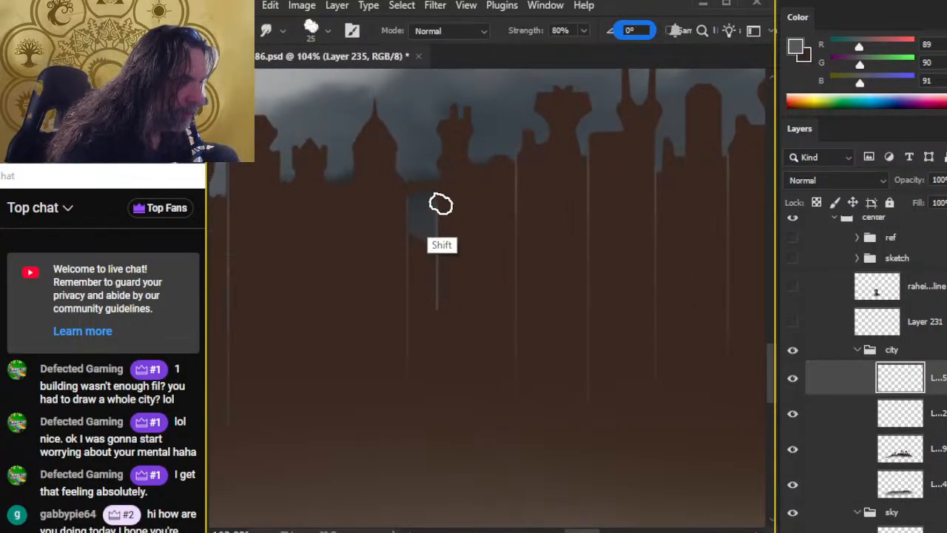
Select the edge line at the left wall of the sky gap and nudge it right to align with the wall.
key("l")
left_click_drag(403, 185, 413, 183)
key("ctrl+d")
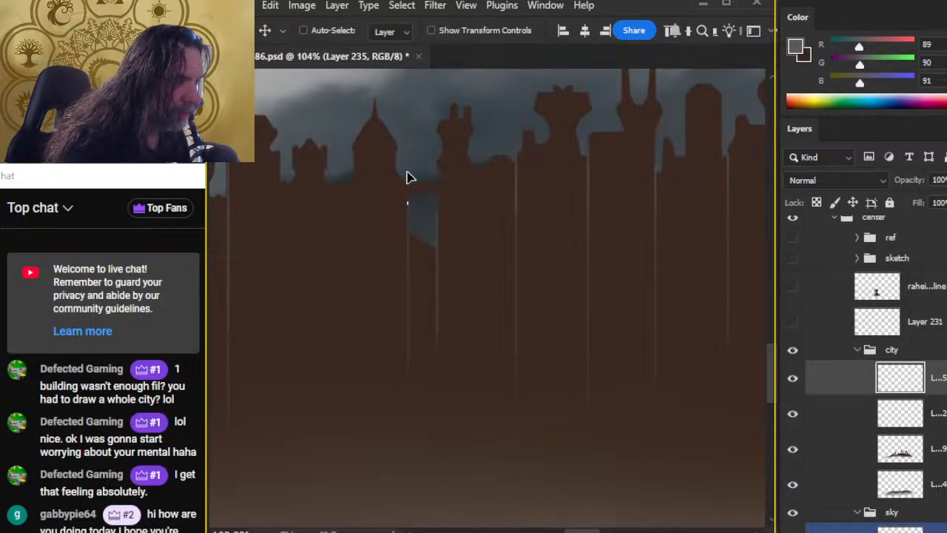
key("e")
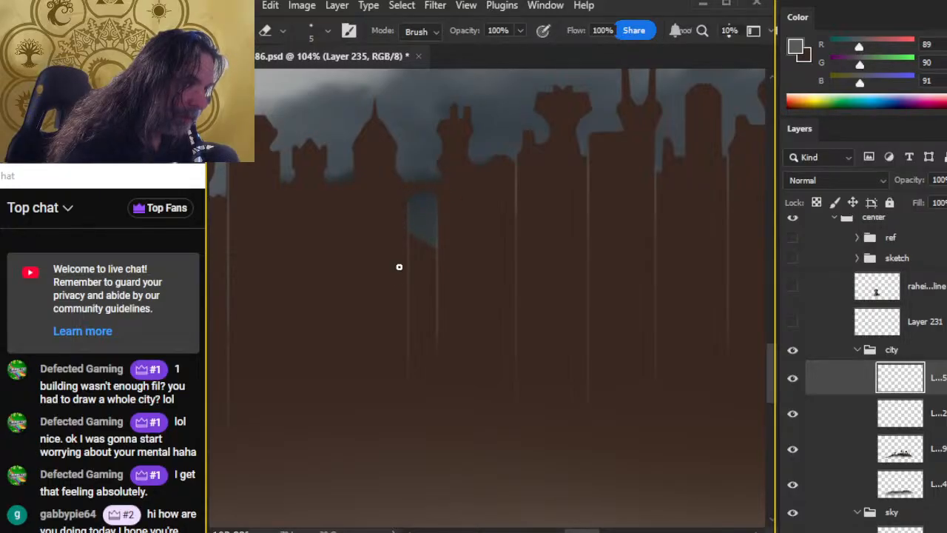
Select the edge line at the sky gap's right wall and nudge it right to meet the wall.
key("l")
mouse_move(436, 172)
left_mouse_down()
mouse_move(429, 283)
mouse_move(454, 317)
mouse_move(441, 178)
left_mouse_up()
left_click(439, 287, "ctrl")
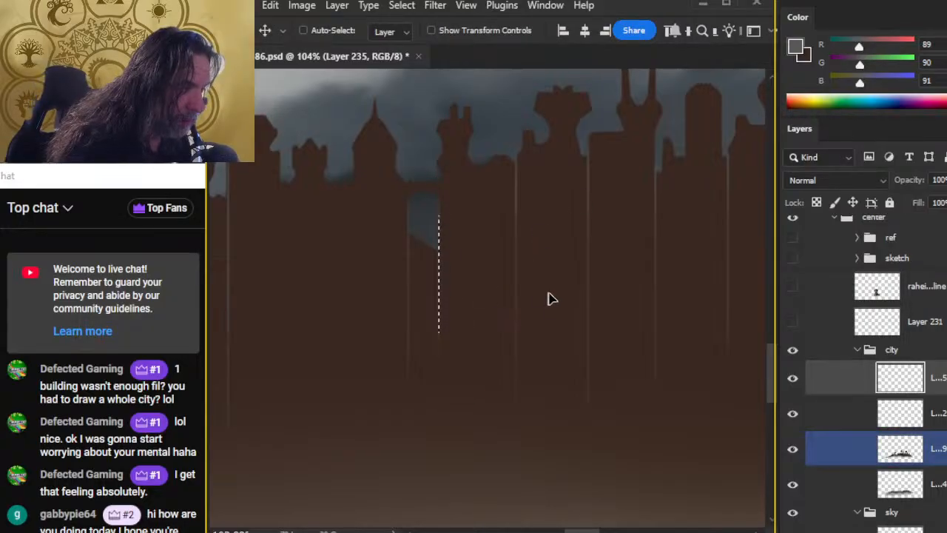
key("ctrl+d")
key("e")
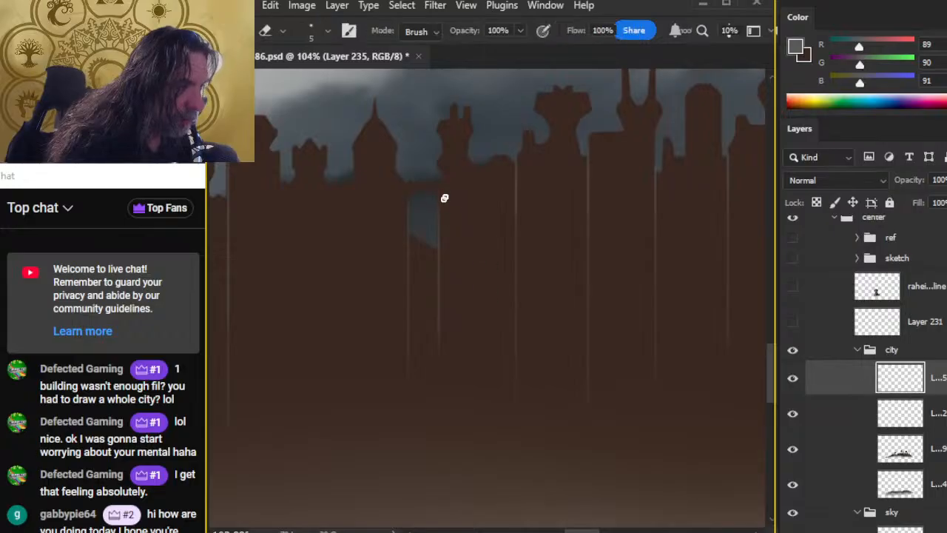
Draw a vertical edge line down the left side of the narrow block beside the twin-turreted tower and smudge it downward.
key("b")
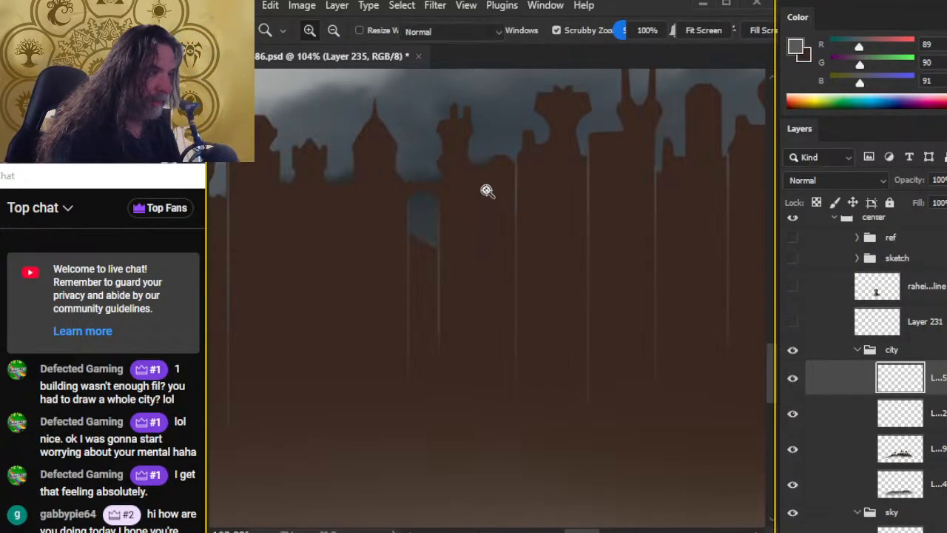
left_click_drag(484, 169, 495, 393)
key("r")
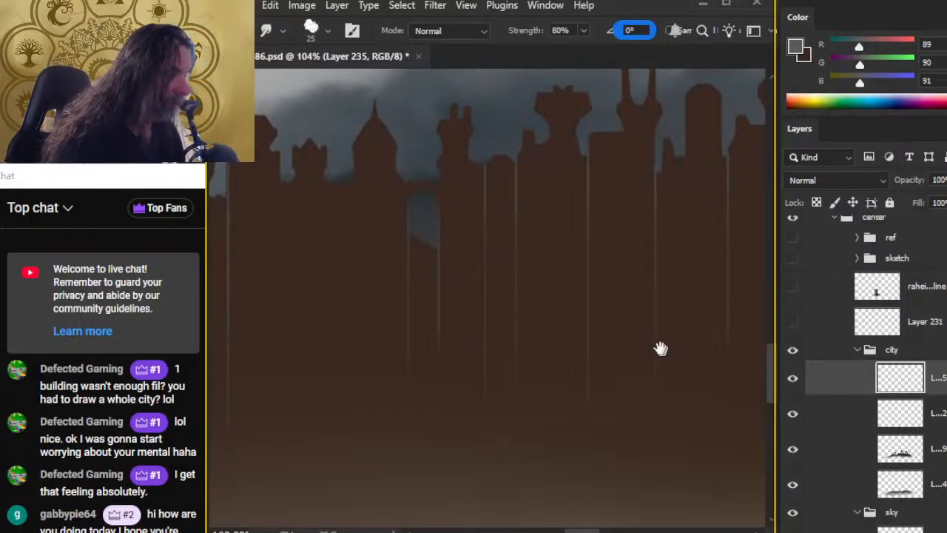
Draw two parallel vertical edge lines extending the narrow gap down between the wide-topped building and the tall tiered tower.
left_click_drag(660, 353, 563, 353)
key("z")
left_click_drag(611, 395, 518, 385)
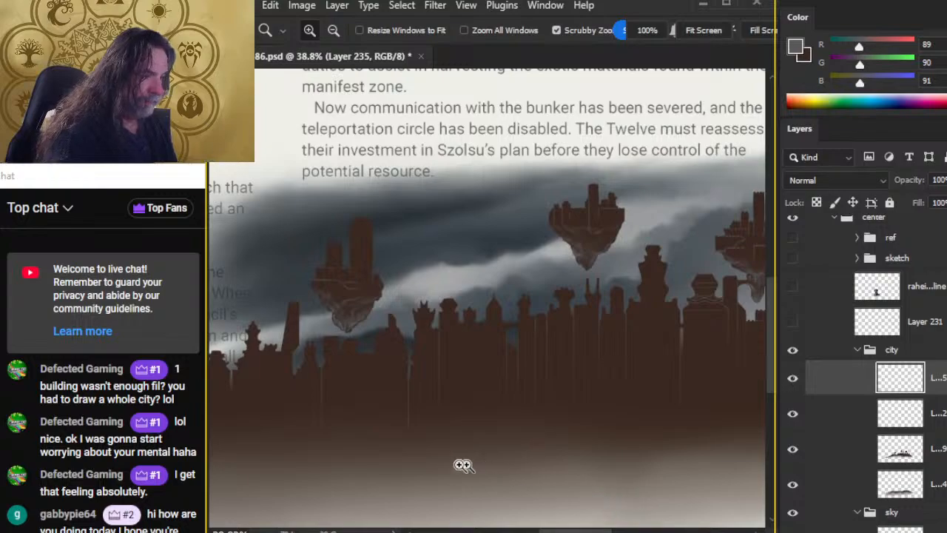
left_click_drag(420, 415, 535, 311)
left_click_drag(388, 297, 459, 313)
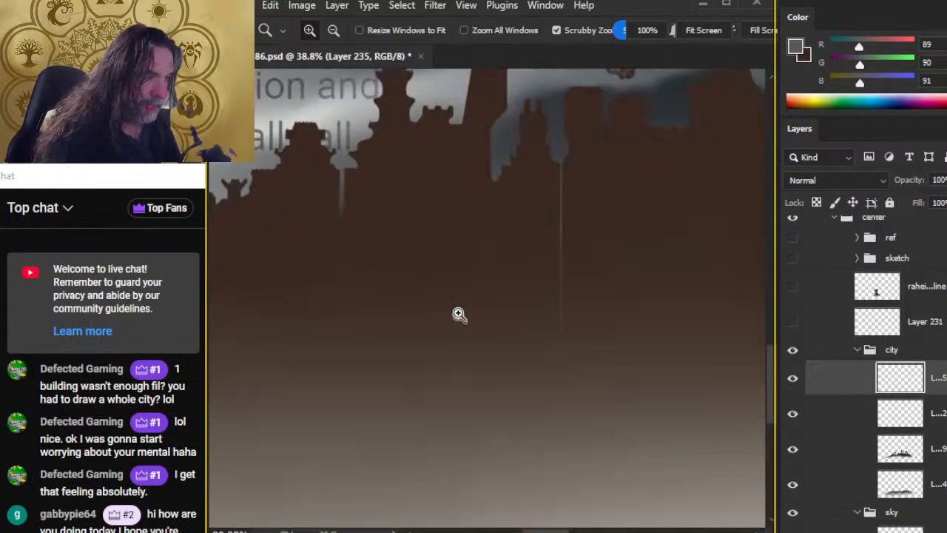
key("b")
left_click_drag(343, 192, 353, 289)
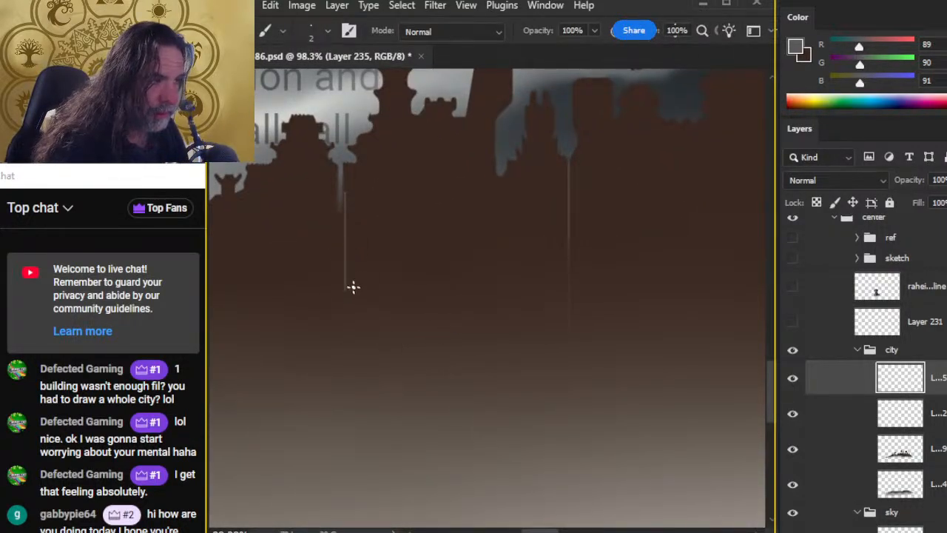
key("ctrl+z")
left_click_drag(340, 184, 341, 279)
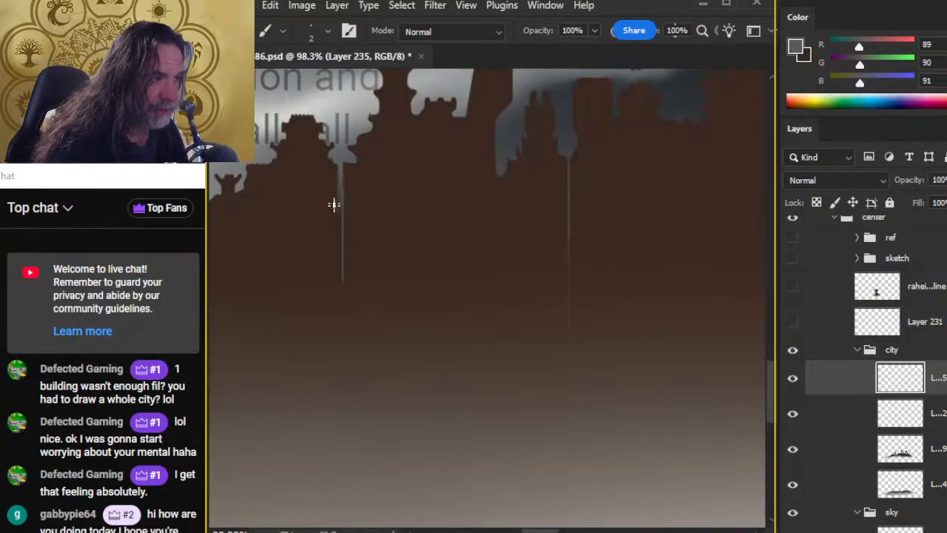
left_click_drag(336, 184, 337, 275)
key("r")
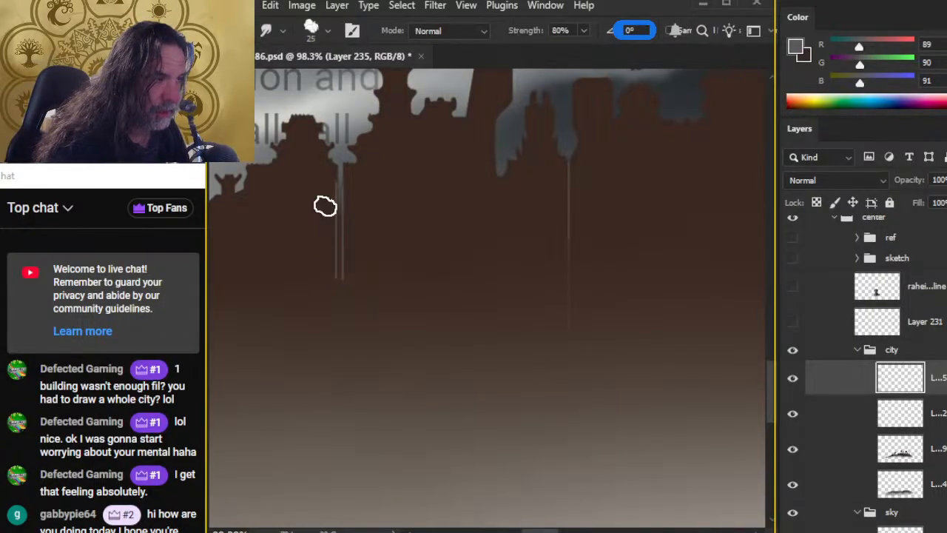
Select the left line of the pair below the narrow gap and nudge it right to meet the gap's edge.
key("l")
key("z")
left_click_drag(306, 186, 357, 233)
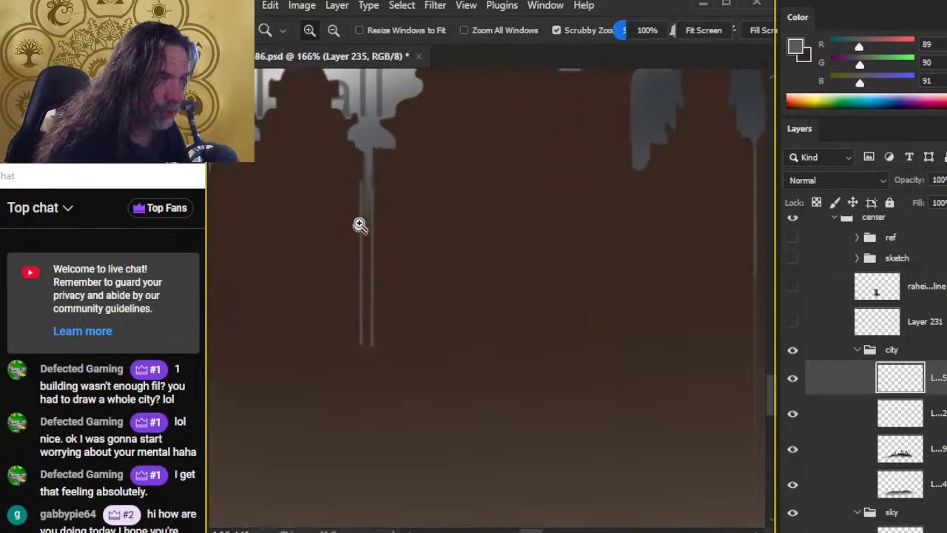
mouse_move(337, 163)
left_mouse_down()
mouse_move(338, 380)
mouse_move(365, 357)
left_mouse_up()
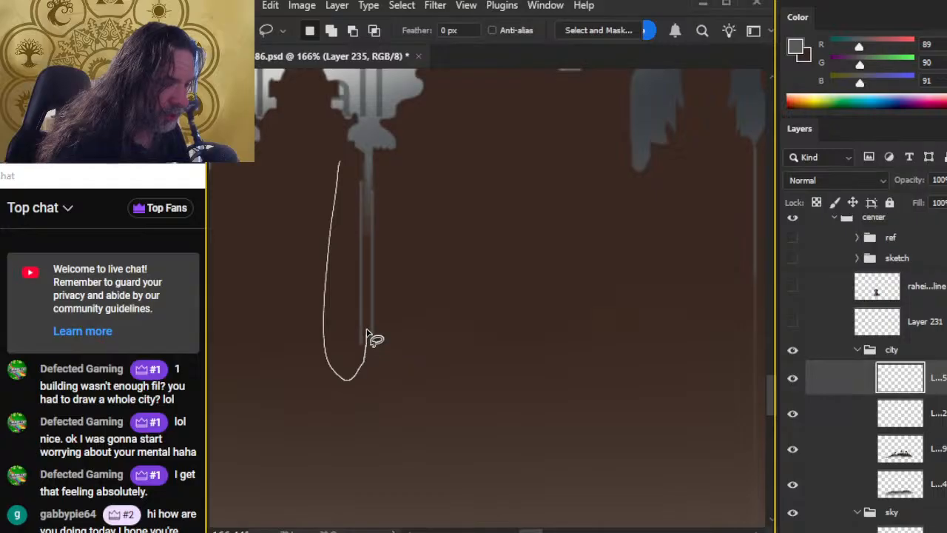
mouse_move(367, 317)
left_mouse_down()
mouse_move(369, 207)
mouse_move(360, 165)
left_mouse_up()
key("Right")
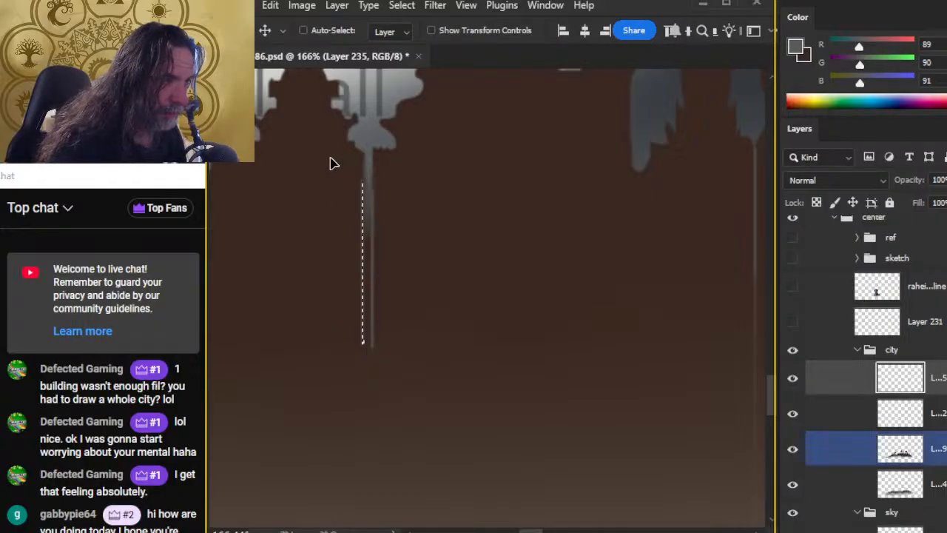
key("ctrl+d")
Smudge the pair of edge lines below the narrow gap to blend their tops and stretch their lower ends downward.
key("r")
left_click_drag(358, 214, 372, 186)
left_click_drag(363, 284, 361, 419)
left_click_drag(362, 336, 369, 441)
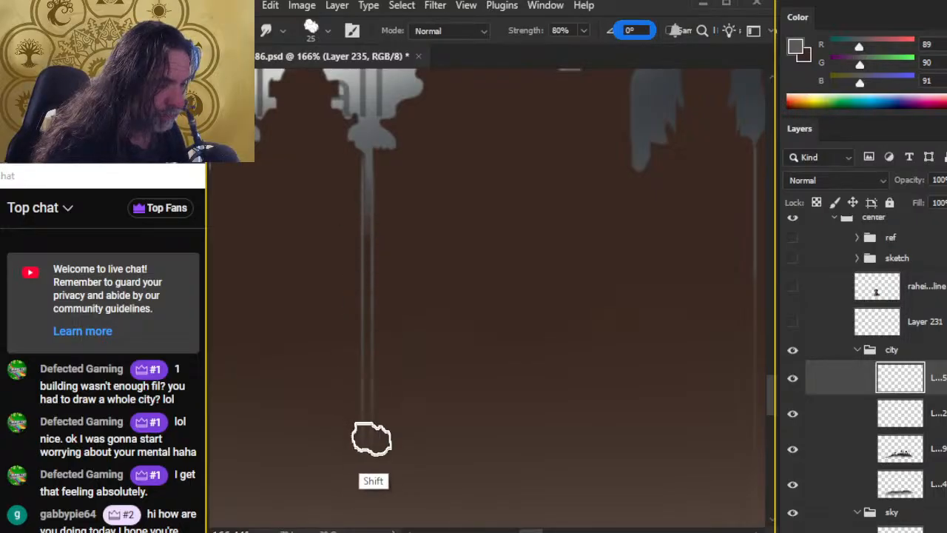
left_click_drag(364, 291, 368, 451)
mouse_move(363, 346)
left_mouse_down()
mouse_move(361, 367)
mouse_move(387, 405)
mouse_move(359, 429)
mouse_move(367, 522)
left_mouse_up()
Trim the lower ends of the paired edge lines with the Eraser and smudge them downward into a softer fade.
key("e")
mouse_move(374, 379)
left_mouse_down()
mouse_move(394, 532)
mouse_move(377, 446)
left_mouse_up()
key("r")
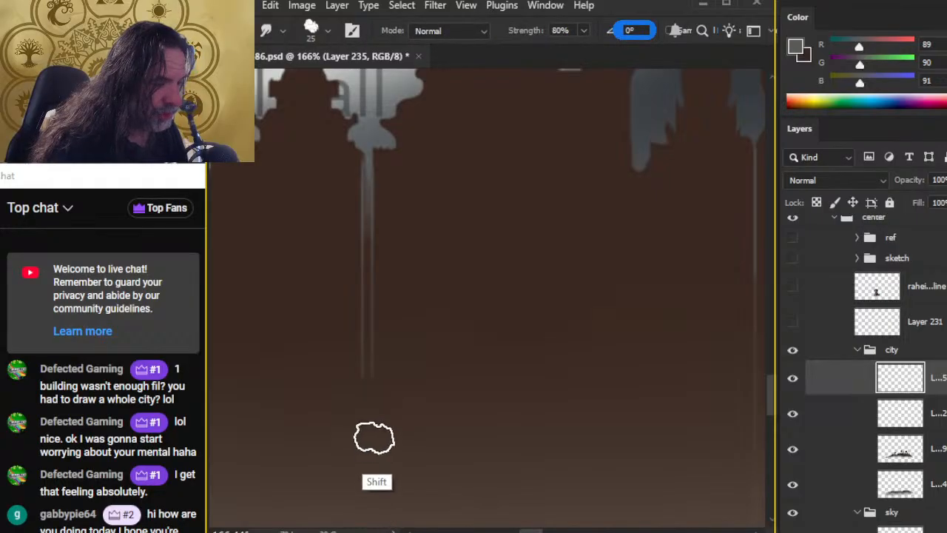
mouse_move(368, 340)
left_mouse_down()
mouse_move(387, 402)
mouse_move(365, 422)
left_mouse_up()
left_click_drag(365, 272, 368, 384)
left_click_drag(373, 250, 368, 414)
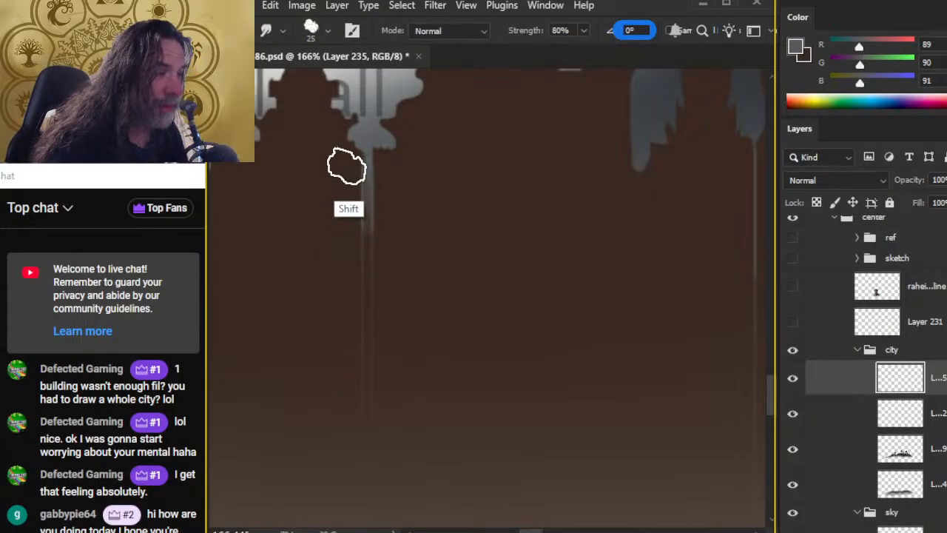
Review the faded edge lines across the left half of the city skyline.
key("e")
key("l")
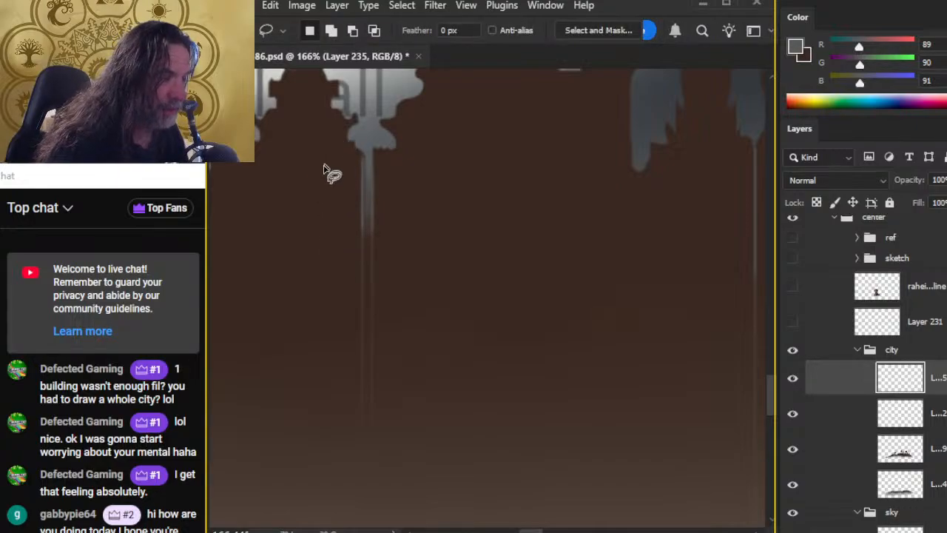
key("z")
key("ctrl+0")
left_click_drag(515, 402, 626, 423)
left_click_drag(571, 311, 492, 314)
key("b")
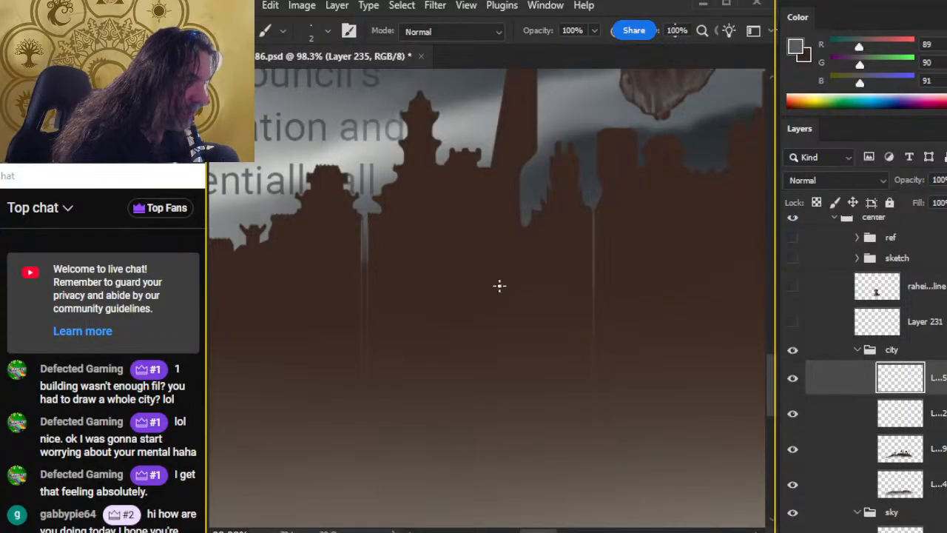
key("z")
left_click(527, 296, "alt")
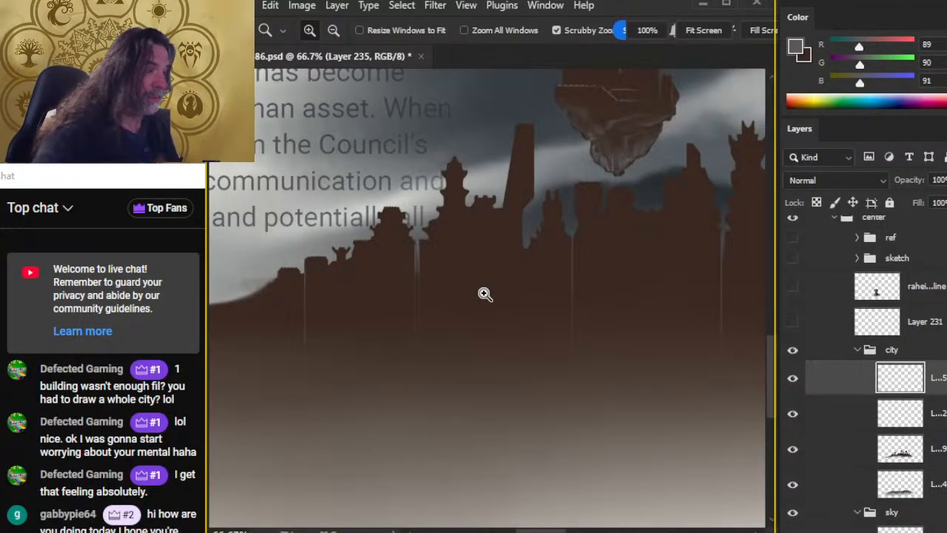
left_click_drag(617, 333, 399, 264)
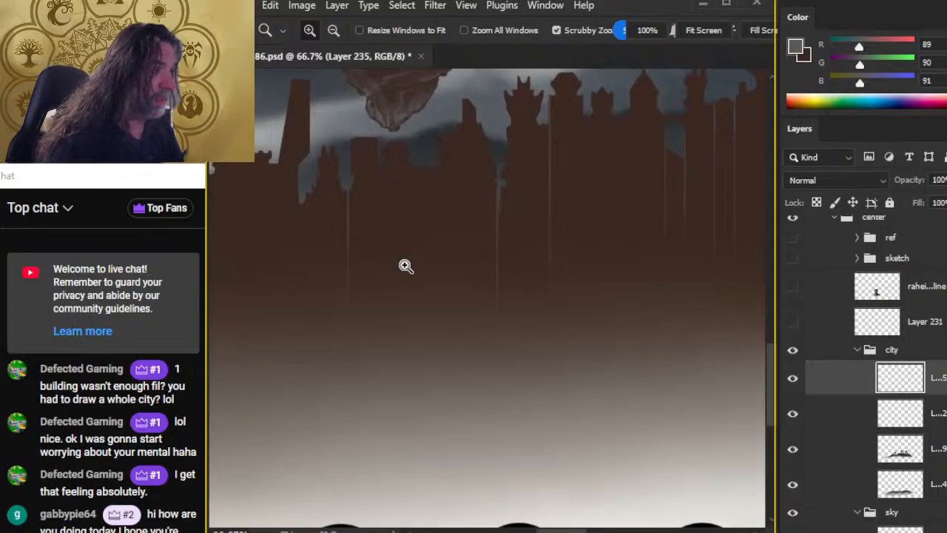
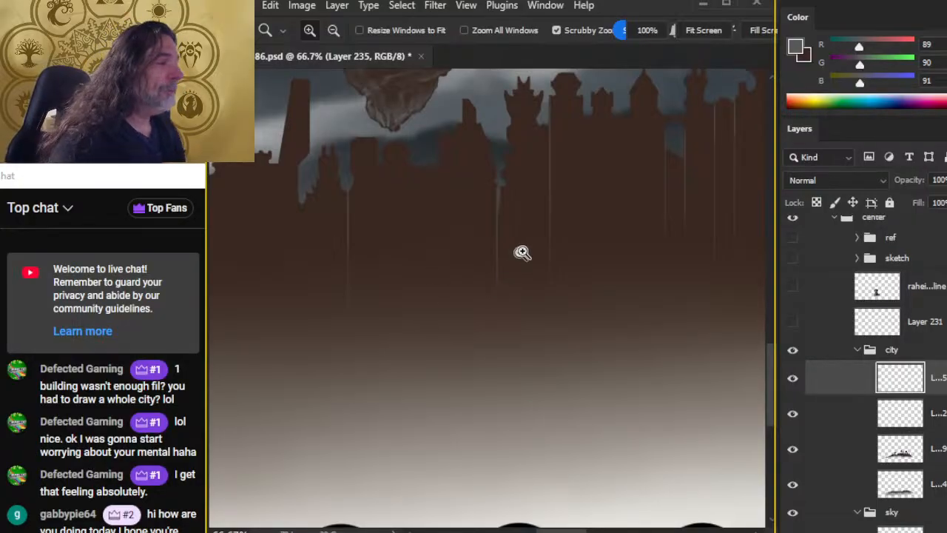
Draw a long, slightly slanted edge line down from the base of the leaning obelisk tower.
mouse_move(390, 267)
left_mouse_down()
mouse_move(594, 254)
mouse_move(585, 220)
mouse_move(543, 256)
left_mouse_up()
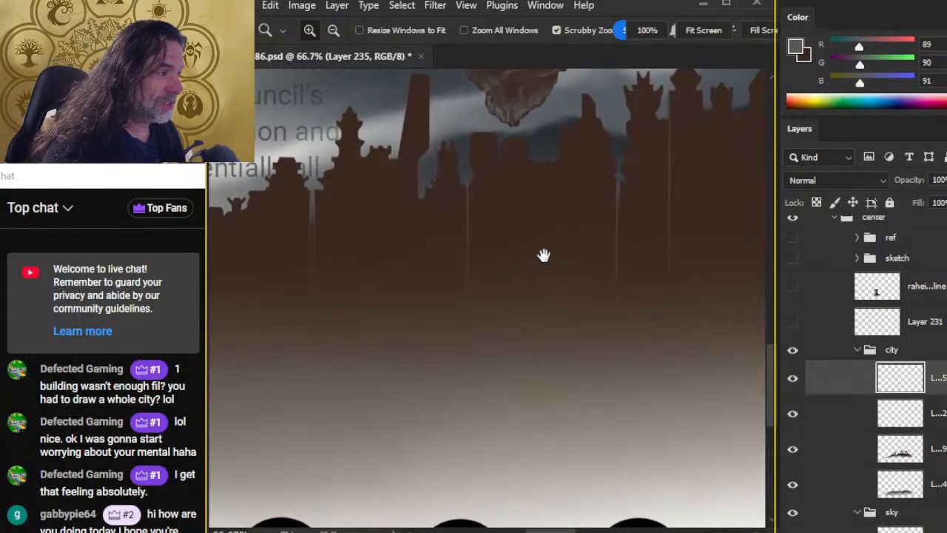
left_click_drag(404, 205, 441, 208)
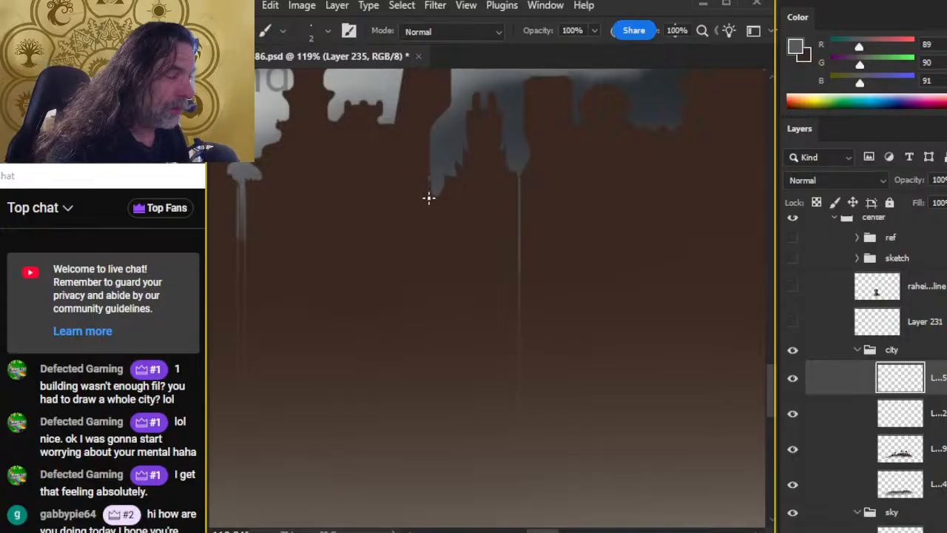
left_click(434, 402, "shift")
key("r")
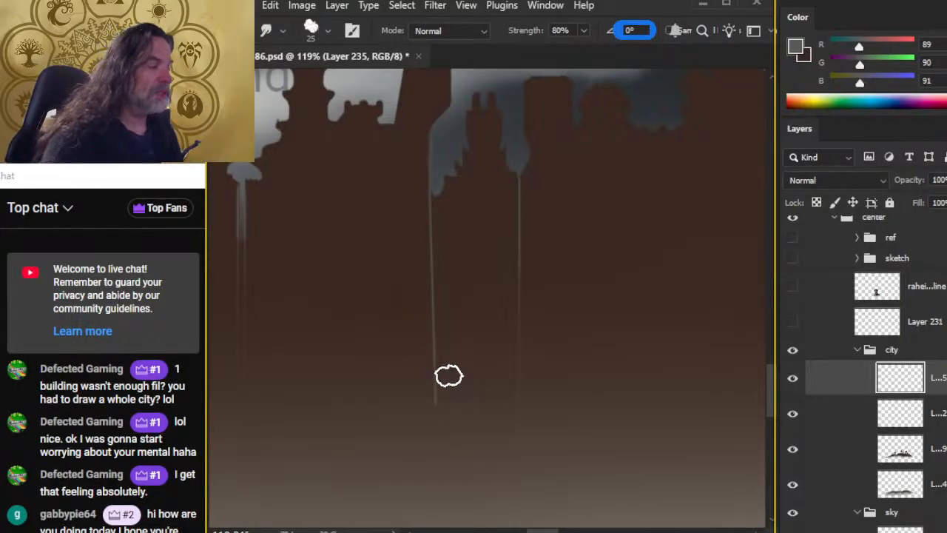
Undo the hard erase on the obelisk tower's edge line, set the Eraser opacity to 23%, and fade the line's lower end.
key("e")
left_click_drag(433, 340, 446, 456)
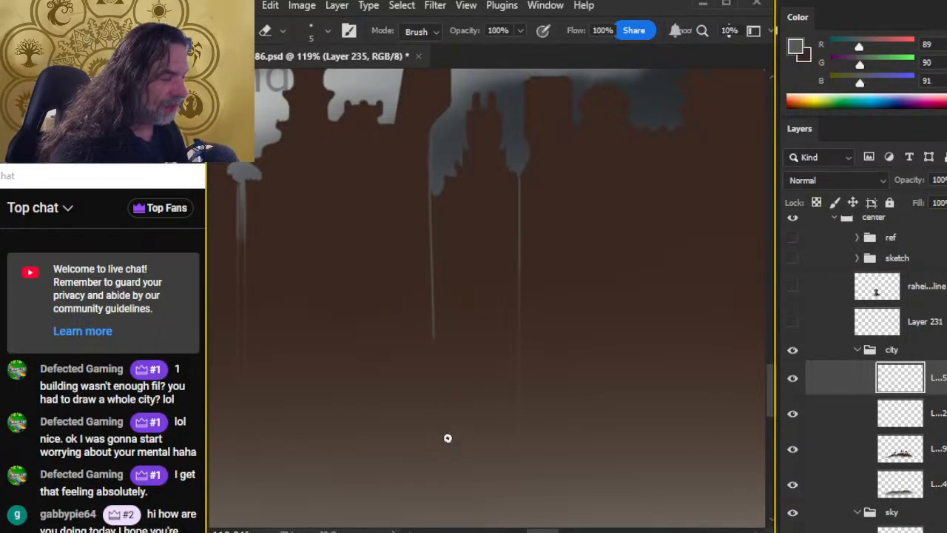
key("ctrl+z")
key("2")
key("3")
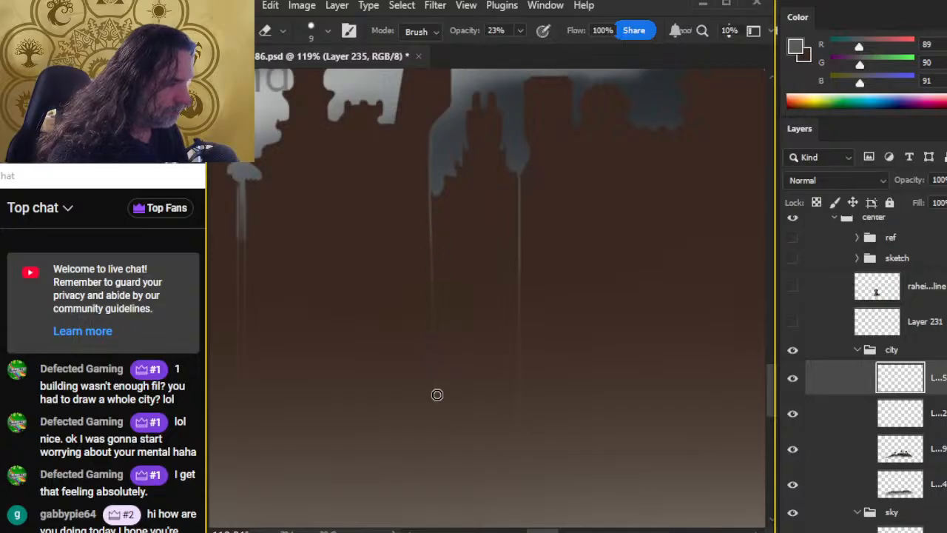
Fade the lower part of the edge line on the flat-topped block tower's left side with the Eraser.
left_click_drag(391, 447, 570, 386)
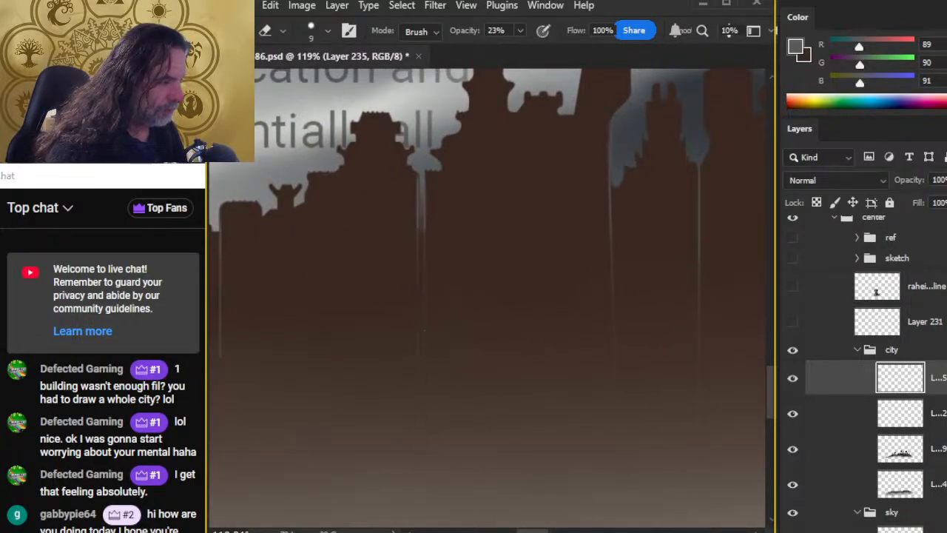
left_click_drag(425, 375, 521, 359)
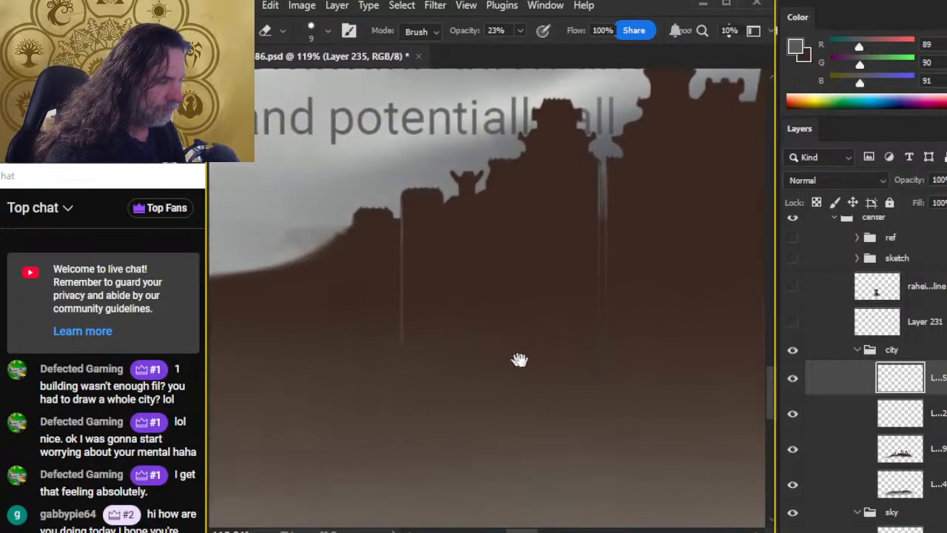
left_click_drag(400, 297, 399, 415)
left_click_drag(400, 266, 407, 483)
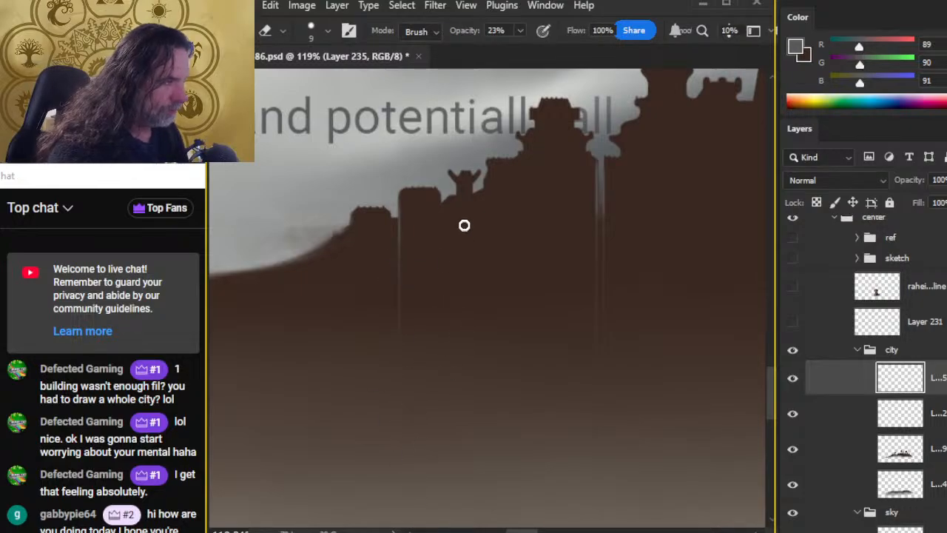
Draw a short vertical edge line along the flat-topped block tower's right side and nudge it two steps right.
key("b")
key("l")
left_click_drag(442, 184, 459, 285)
key("v")
key("Right")
key("Right")
key("ctrl+d")
Select the flat-topped tower's right edge line again, nudge it one step further right, and smudge it downward to fade it.
key("r")
key("l")
left_click_drag(423, 229, 440, 325)
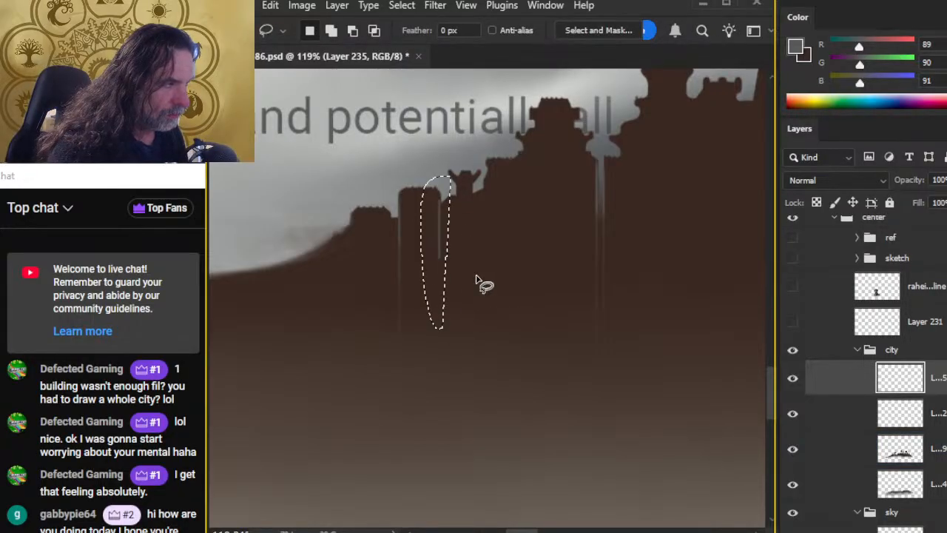
key("v")
key("Right")
key("ctrl+d")
key("r")
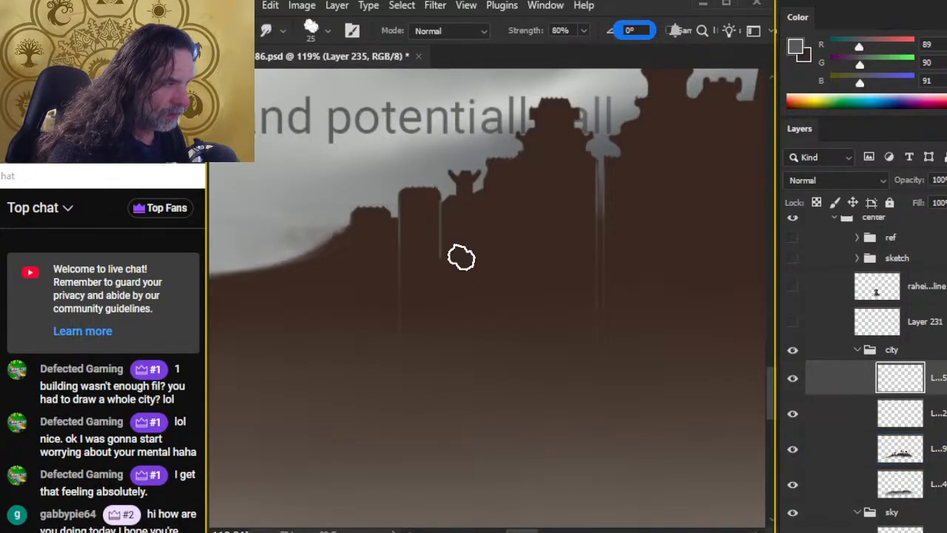
key("b")
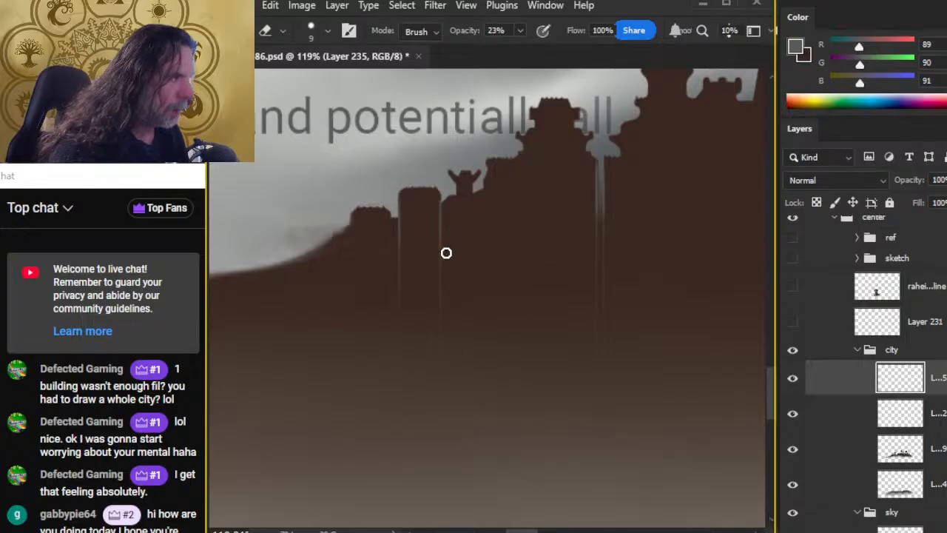
Draw a vertical edge line down from the step just right of the small horned tower and fade its lower end with the Eraser.
key("b")
key("shift")
left_click_drag(485, 187, 489, 337)
key("e")
key("b")
key("e")
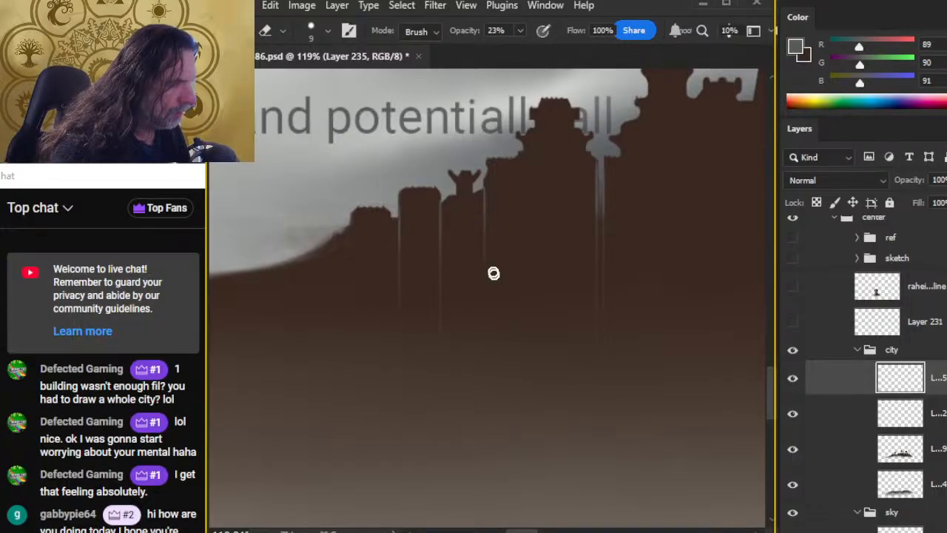
Draw a straight horizontal ledge line across the base of the tall tiered tower and smudge its ends softer.
left_click_drag(678, 376, 582, 362)
left_click_drag(641, 351, 554, 385)
left_click_drag(641, 400, 400, 333)
left_click_drag(641, 323, 321, 361)
left_click_drag(649, 242, 509, 250)
left_click(458, 191)
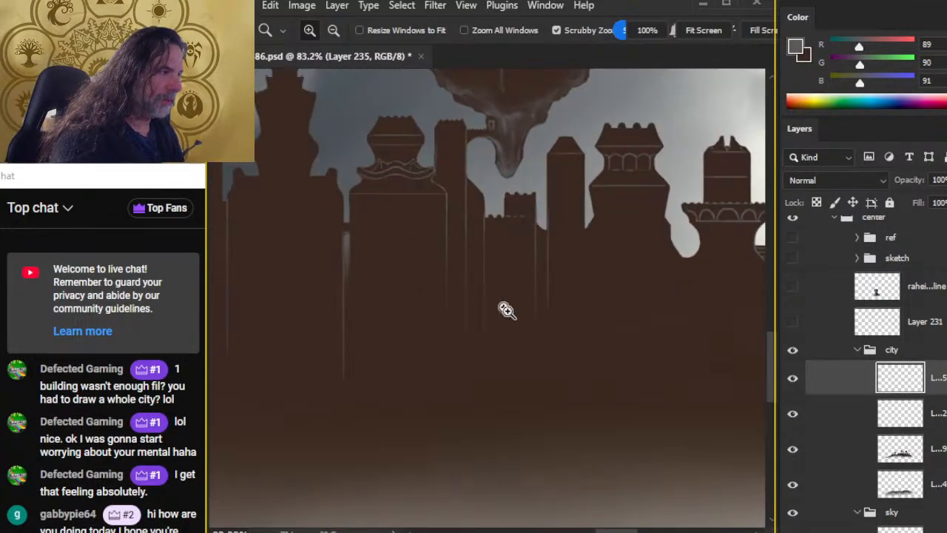
left_click_drag(387, 244, 555, 292)
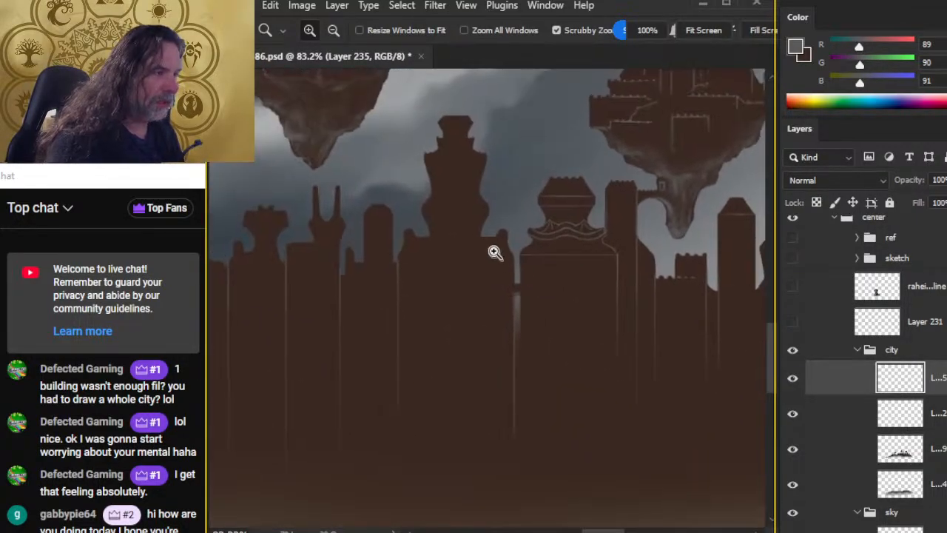
left_click_drag(436, 245, 482, 250)
key("b")
key("l")
key("b")
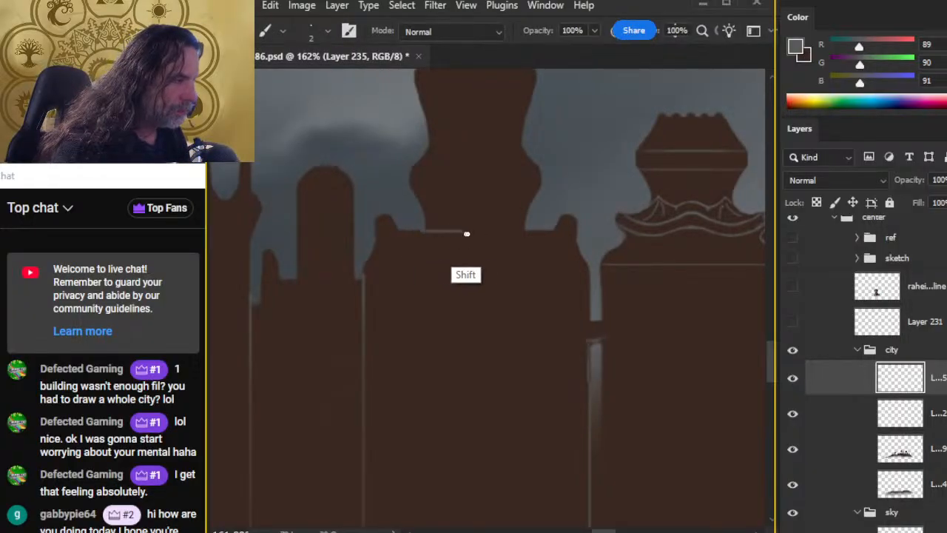
left_click_drag(421, 230, 530, 239)
key("r")
left_click_drag(417, 238, 447, 237)
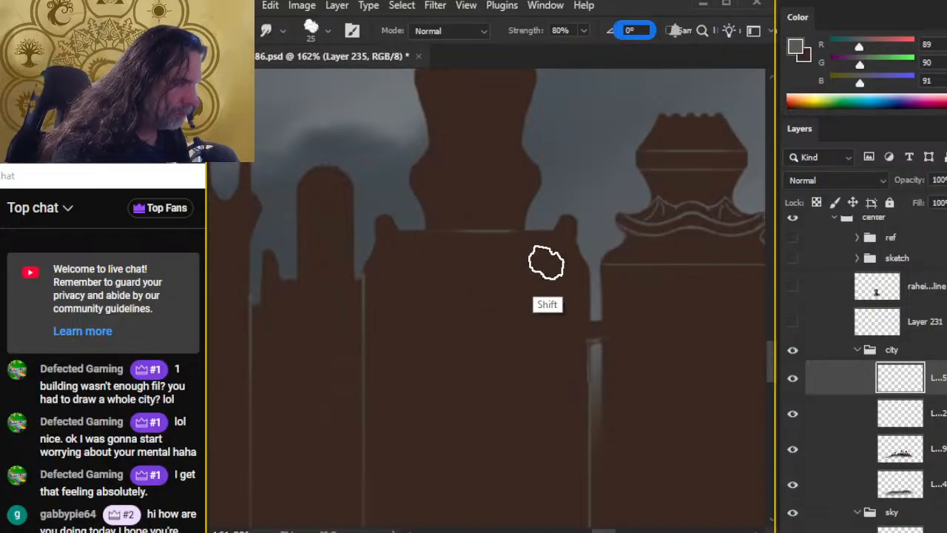
Draw a small arch on the tiered tower's ledge line and erase its right half with the Eraser at 100% opacity.
key("b")
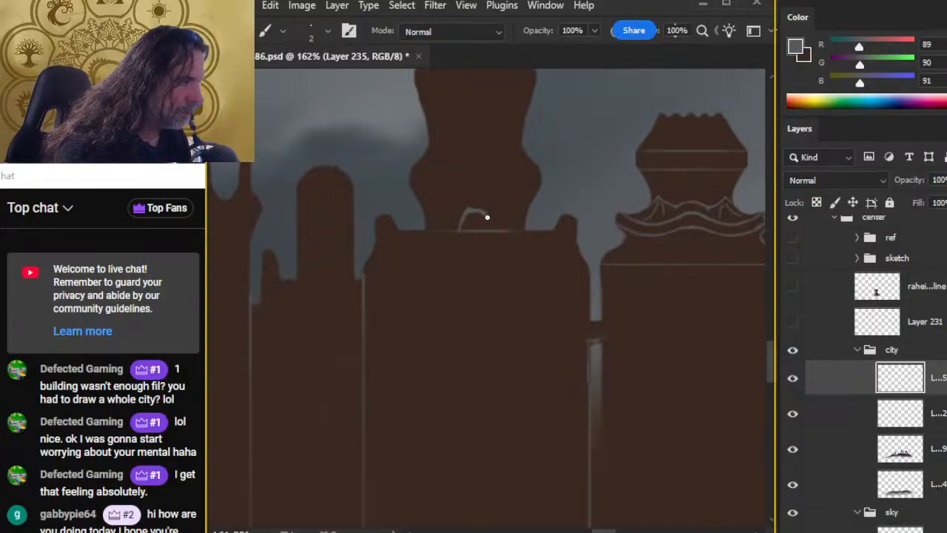
key("e")
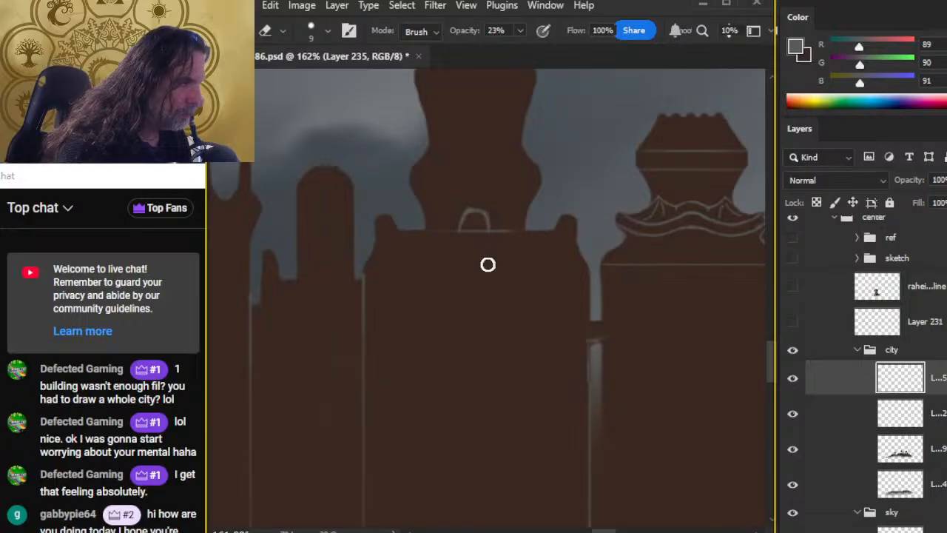
key("0")
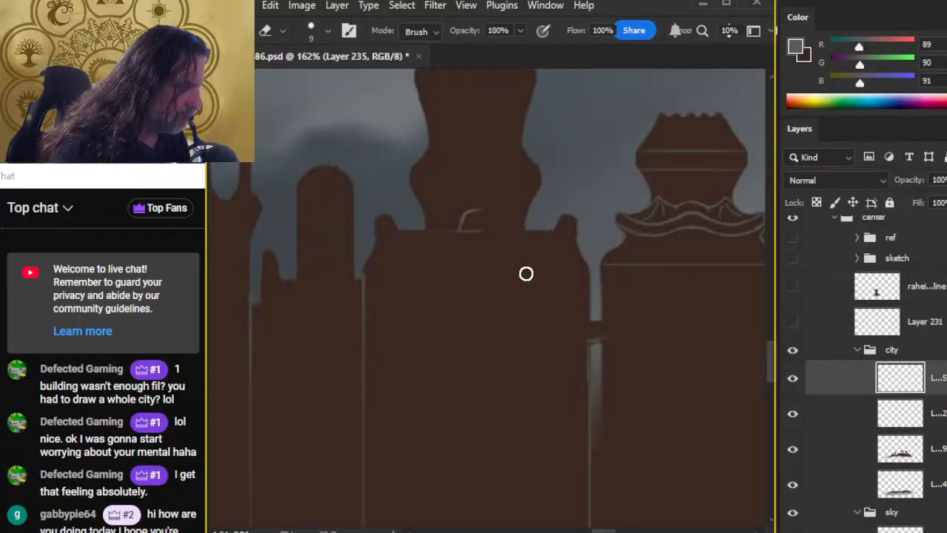
Complete the arch by copying its remaining half to a new layer, flipping the copy horizontally and moving it right.
key("l")
left_click_drag(391, 244, 490, 279)
key("ctrl+j")
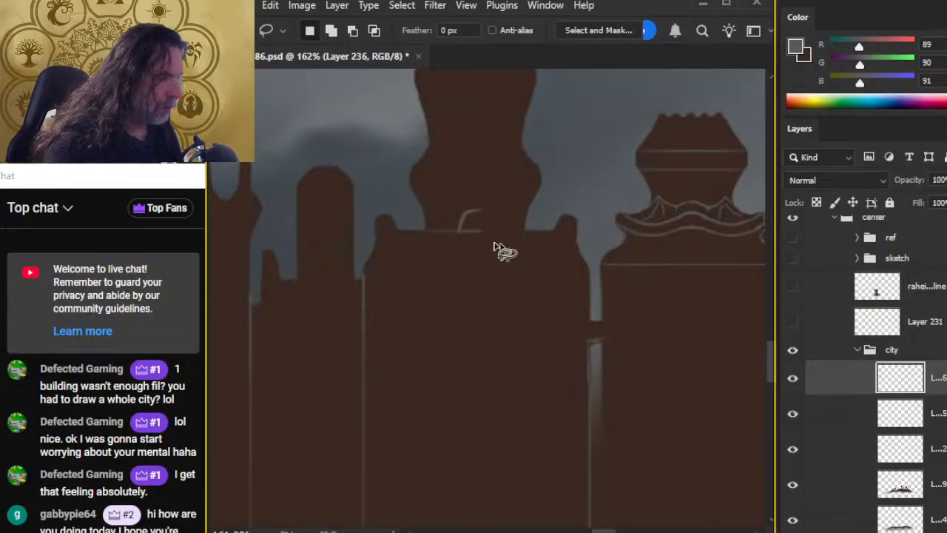
right_click(494, 246)
left_click(551, 402)
right_click(499, 232)
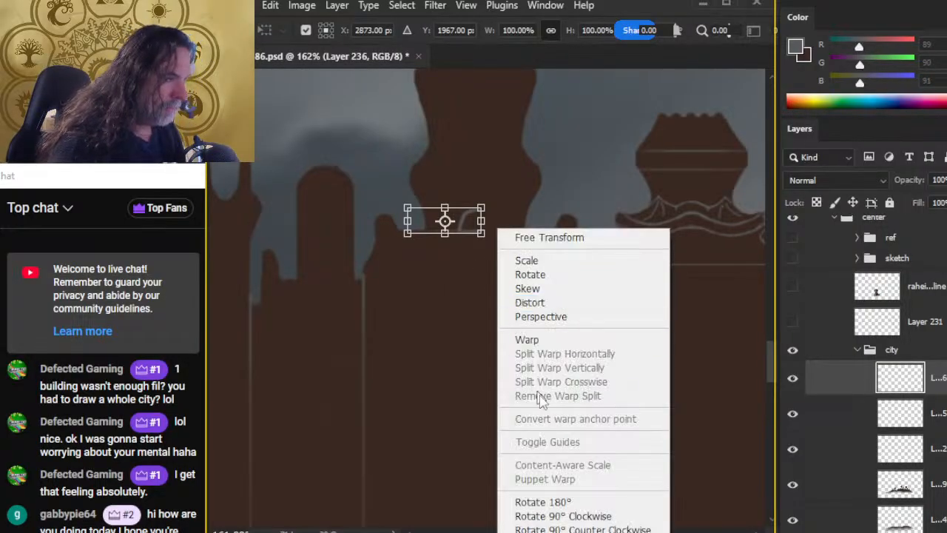
left_click(583, 532)
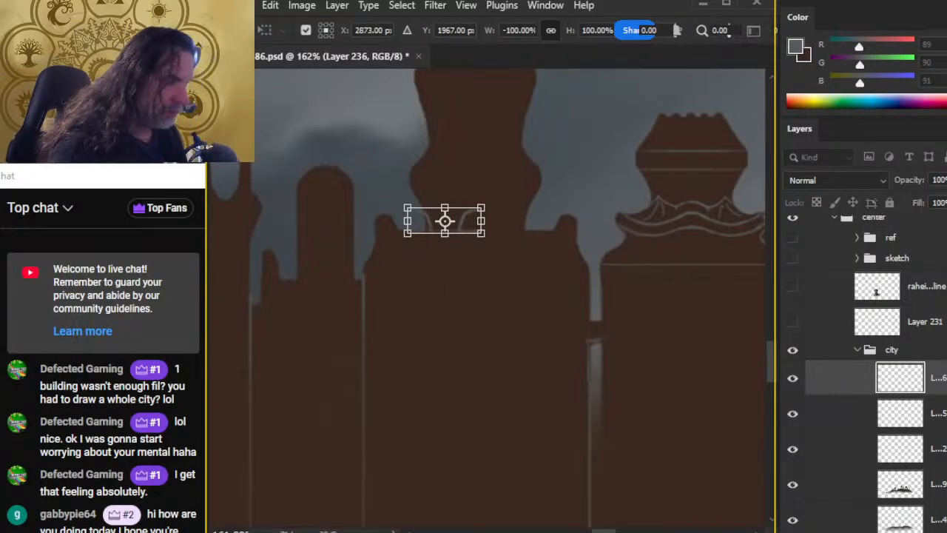
key("Return")
key("shift+Right")
key("shift+Right")
key("shift+Right")
key("shift+Right")
key("shift+Right")
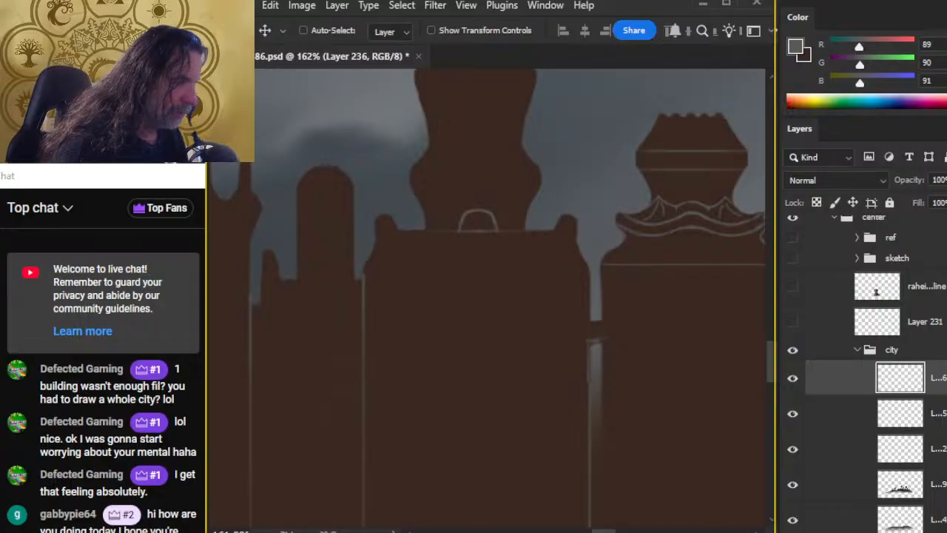
Merge the mirrored half-arch layer down and erase the ledge line inside the arch.
key("e")
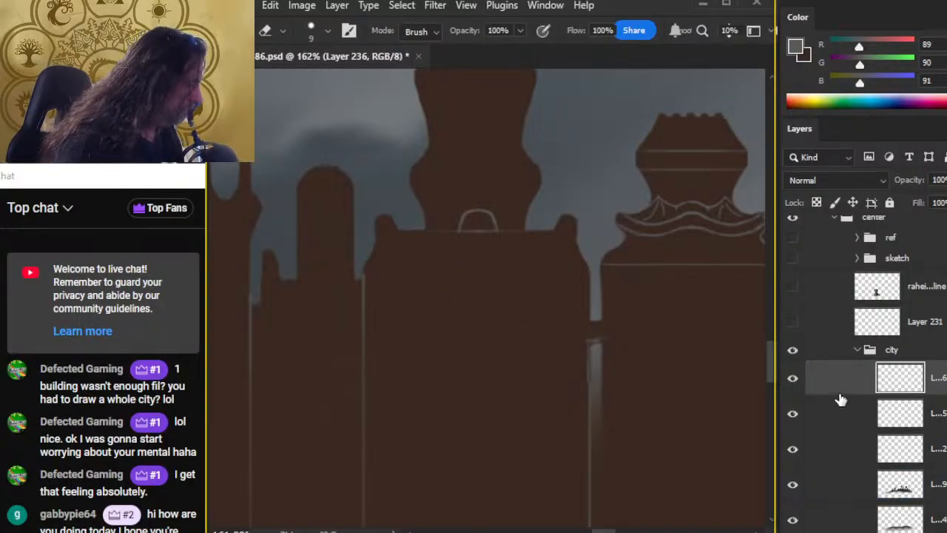
right_click(840, 374)
left_click(892, 230)
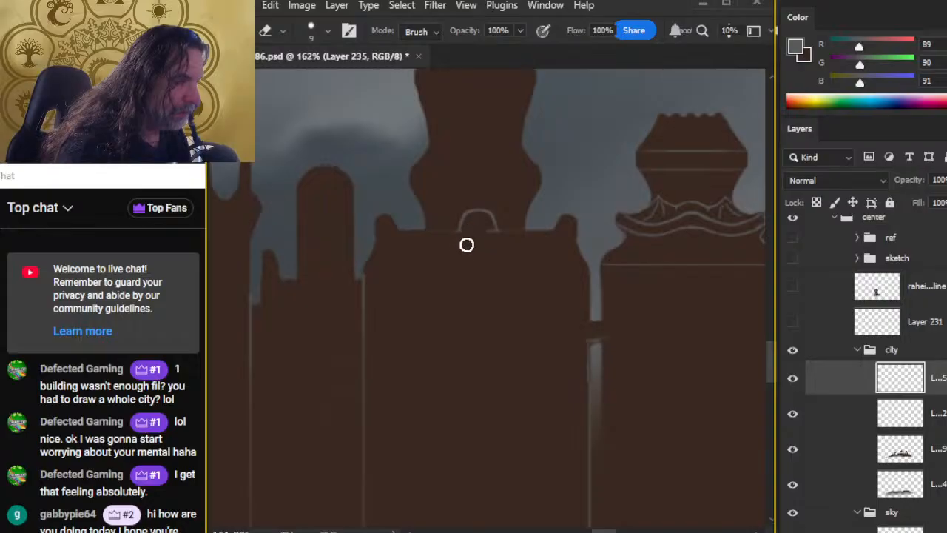
Extend both legs of the arch downward with straight vertical lines, redrawing the right one in line with the arch.
key("b")
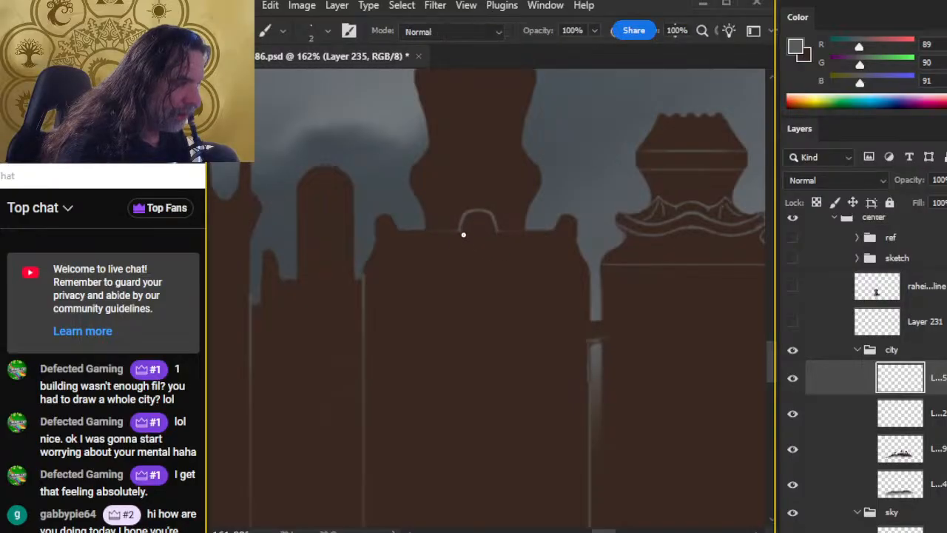
left_click_drag(461, 230, 461, 356)
left_click_drag(499, 230, 498, 353)
key("ctrl+z")
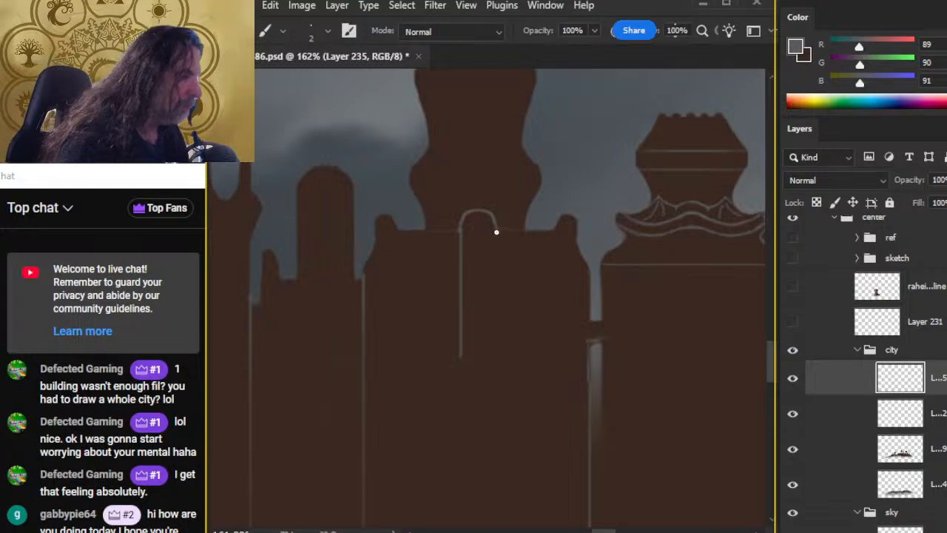
left_click_drag(497, 230, 501, 348)
Smudge the lower ends of the arch's two vertical lines downward so they fade out.
left_click_drag(506, 396, 514, 301)
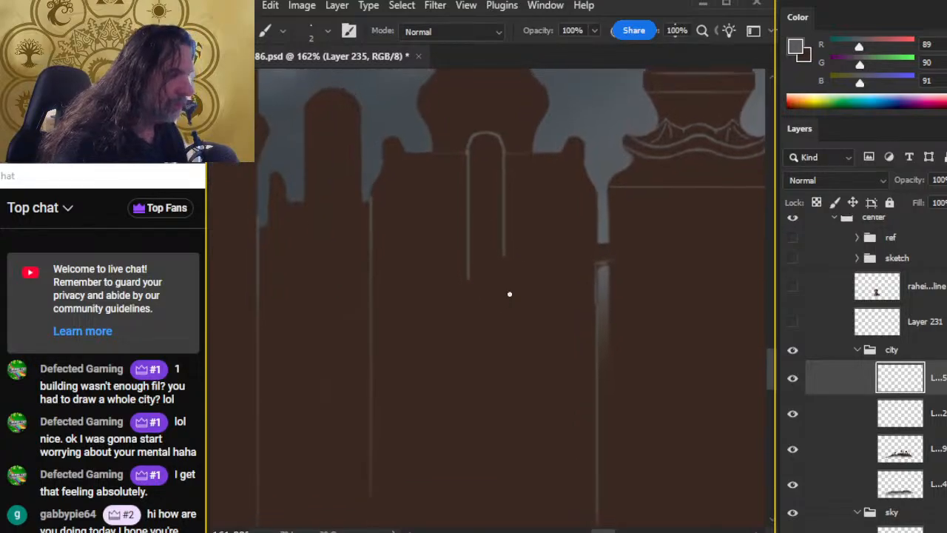
key("r")
left_click_drag(506, 241, 506, 410)
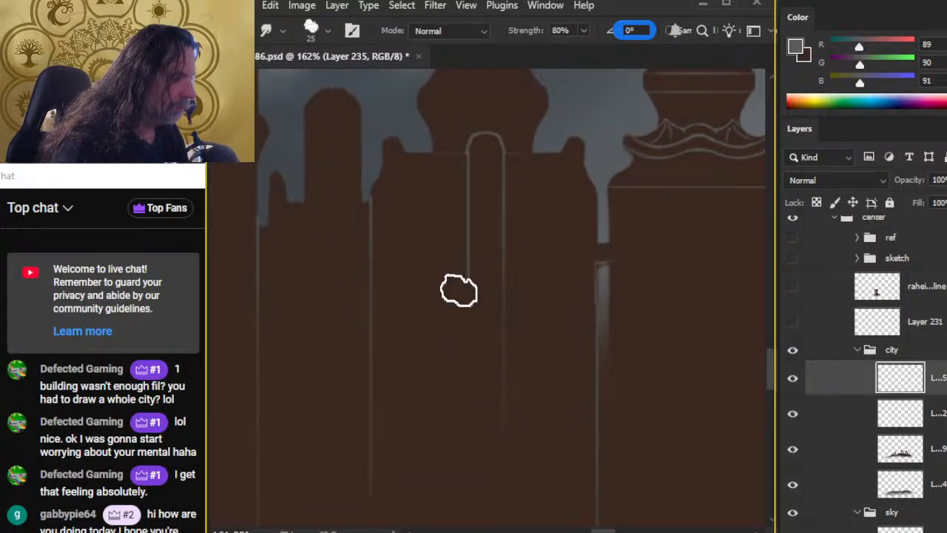
left_click_drag(472, 264, 463, 390)
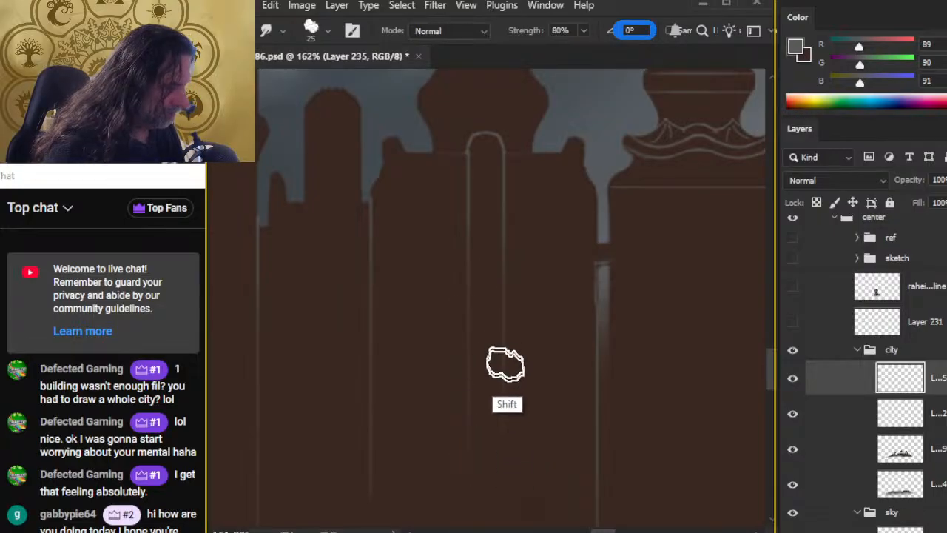
key("z")
left_click(561, 377, "alt")
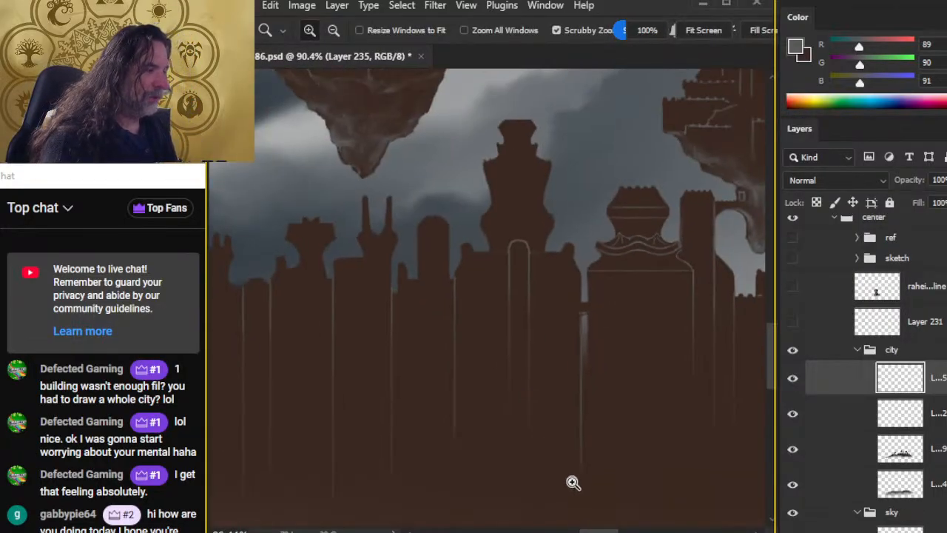
left_click(533, 259)
key("e")
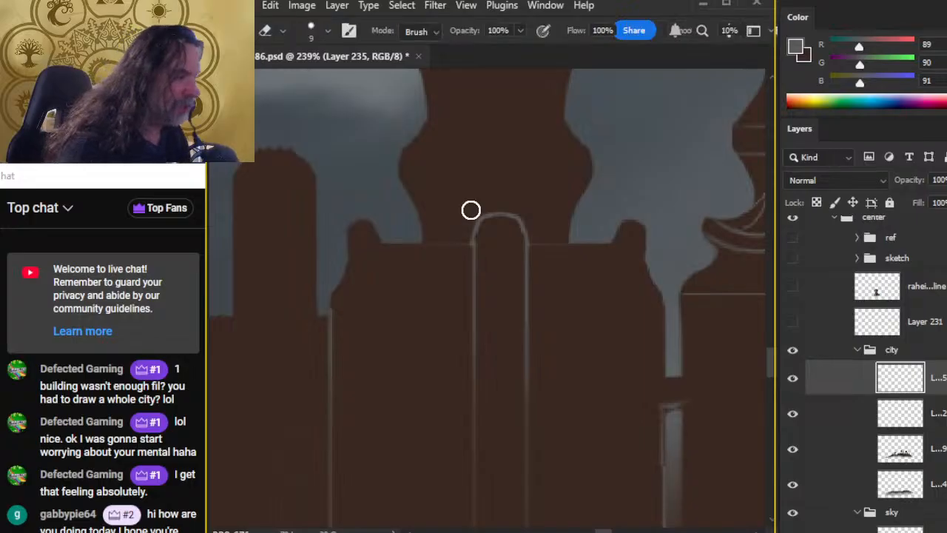
key("b")
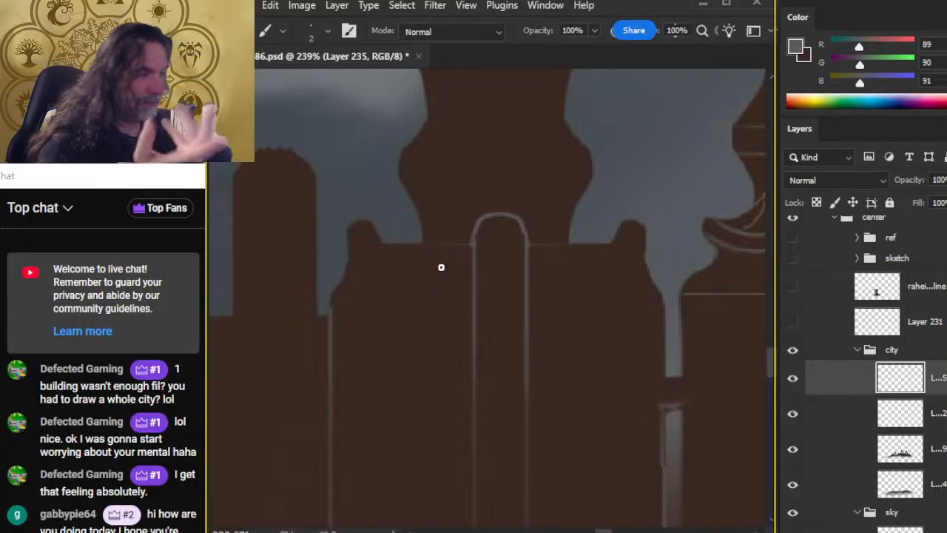
key("e")
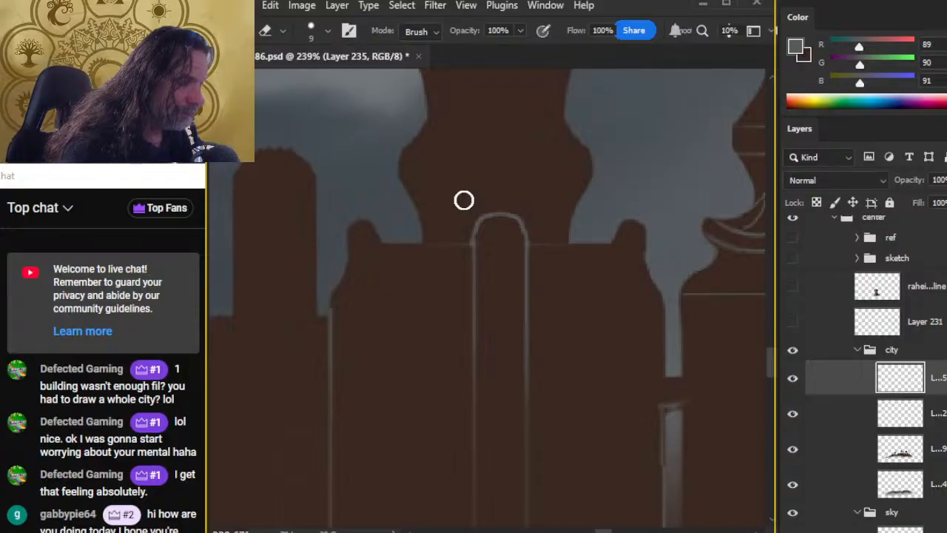
key("l")
mouse_move(487, 185)
left_mouse_down()
mouse_move(402, 250)
mouse_move(405, 320)
left_mouse_up()
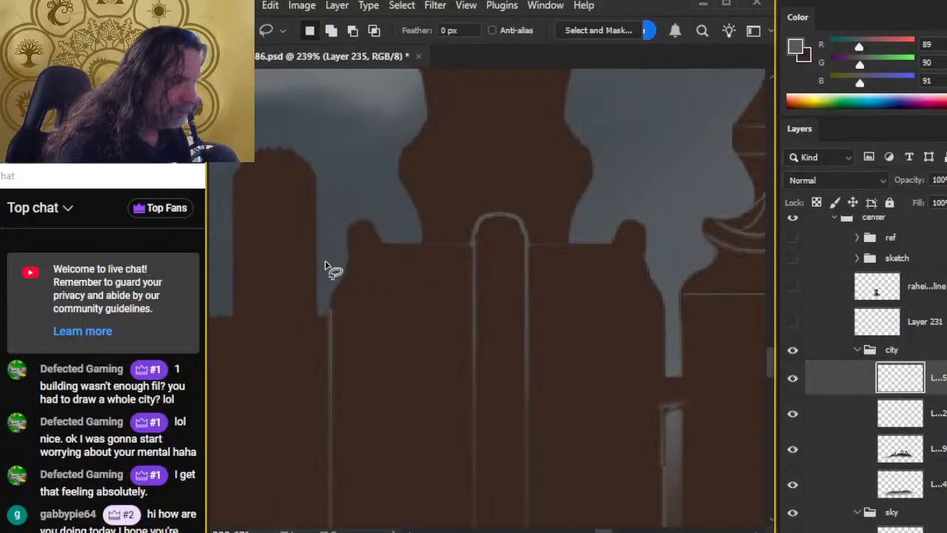
Draw a straight horizontal line across the tiered tower's lower bulge above the arch and nudge it one step up.
key("z")
left_click_drag(497, 334, 393, 319)
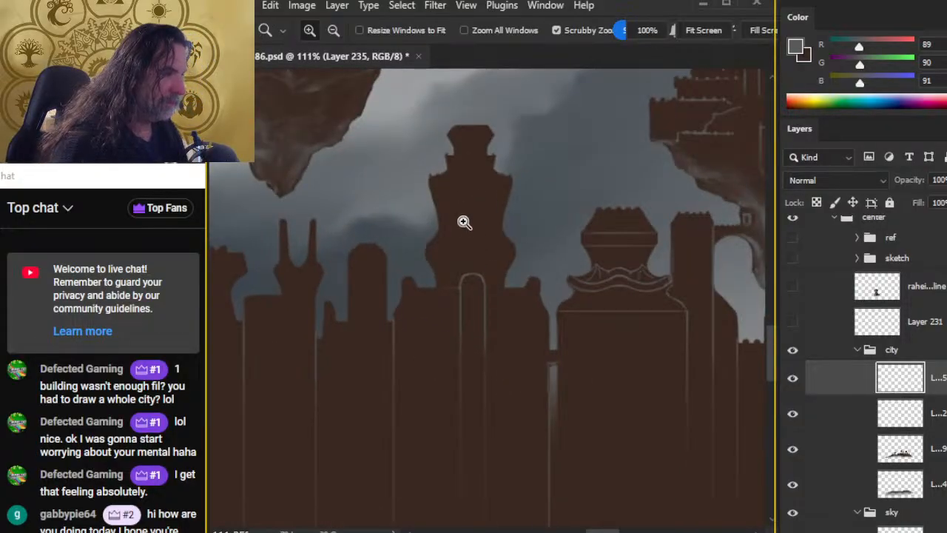
left_click_drag(463, 221, 548, 224)
key("b")
mouse_move(402, 272)
left_mouse_down()
mouse_move(558, 271)
mouse_move(364, 292)
mouse_move(611, 294)
mouse_move(553, 264)
left_mouse_up()
key("l")
key("v")
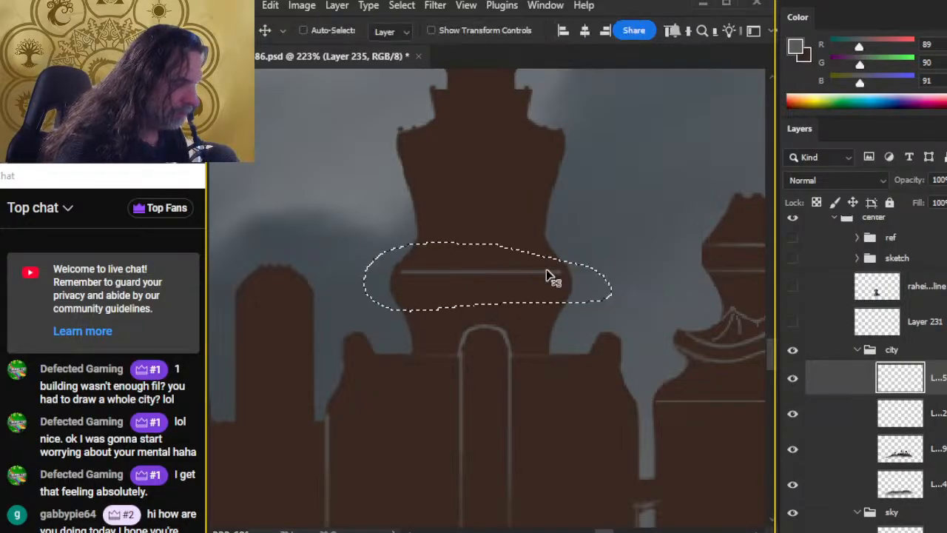
key("Up")
key("l")
left_click(568, 349)
key("z")
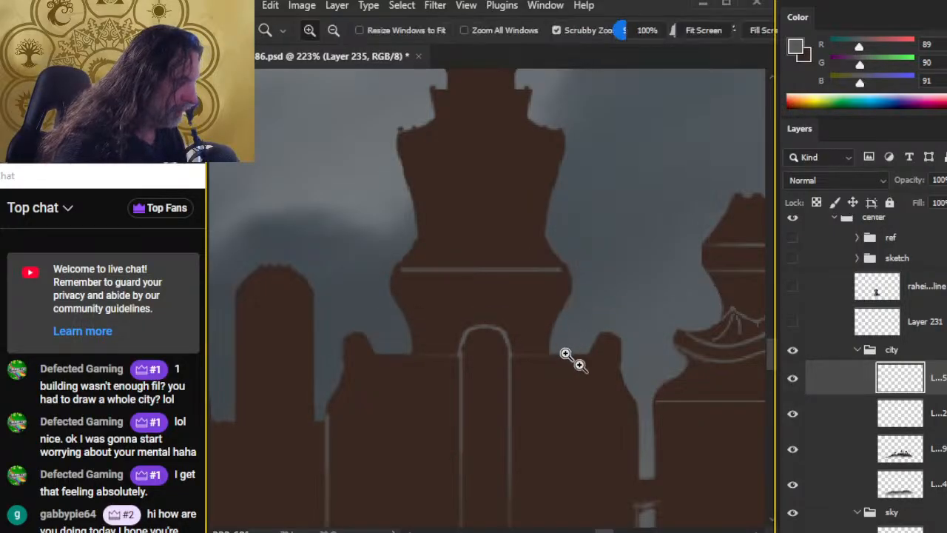
Check the brush-size notes on Layer 231, set the brush size to 3 and try a row of dots below the bulge's horizontal line.
left_click_drag(567, 358, 542, 379)
left_click(793, 325)
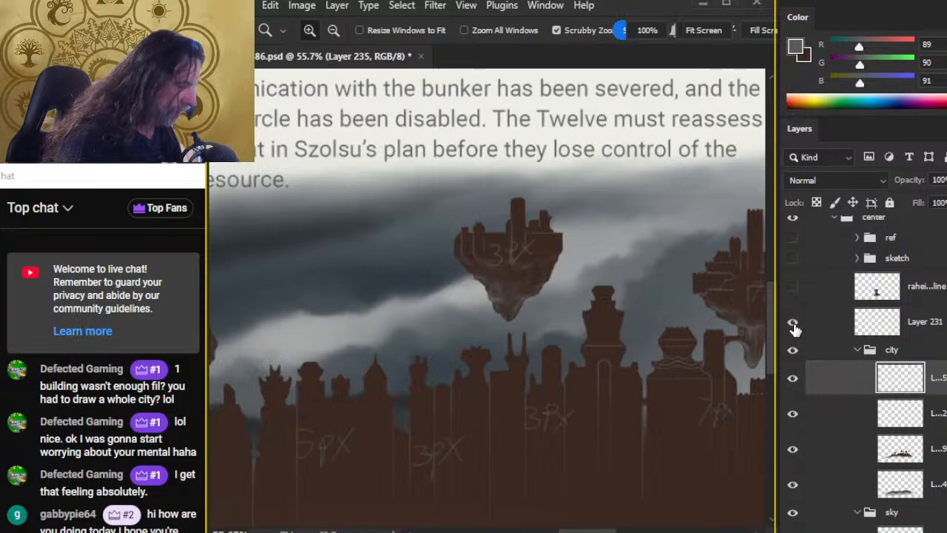
left_click(793, 324)
left_click_drag(601, 349, 508, 298)
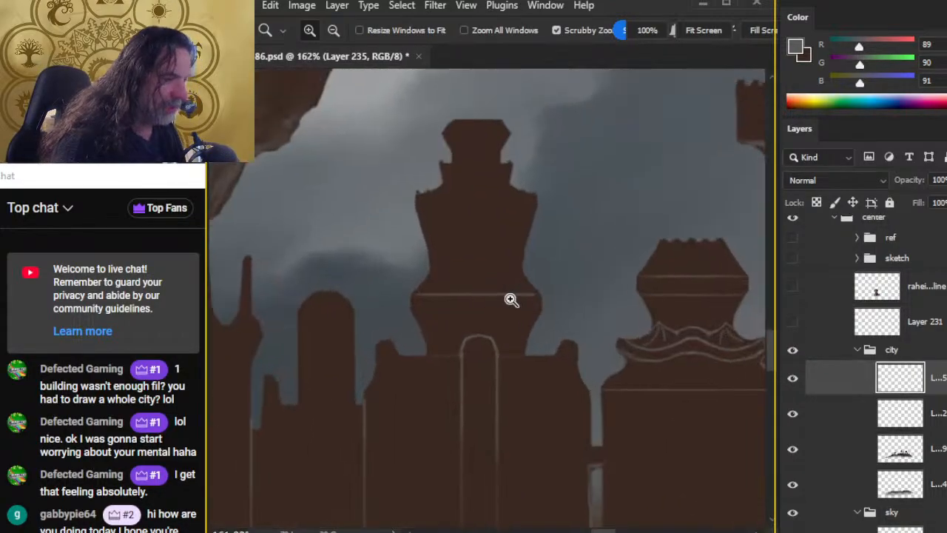
key("b")
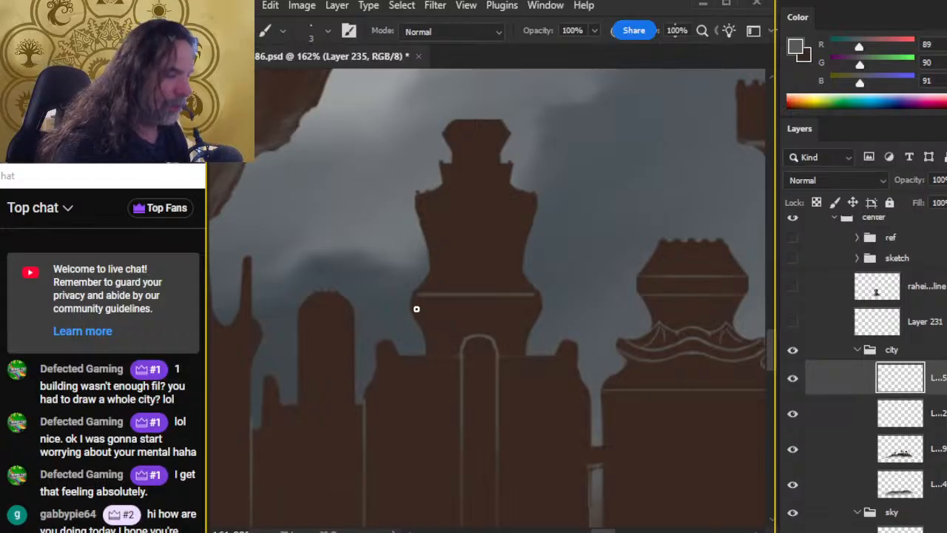
key("z")
left_click_drag(430, 313, 448, 309)
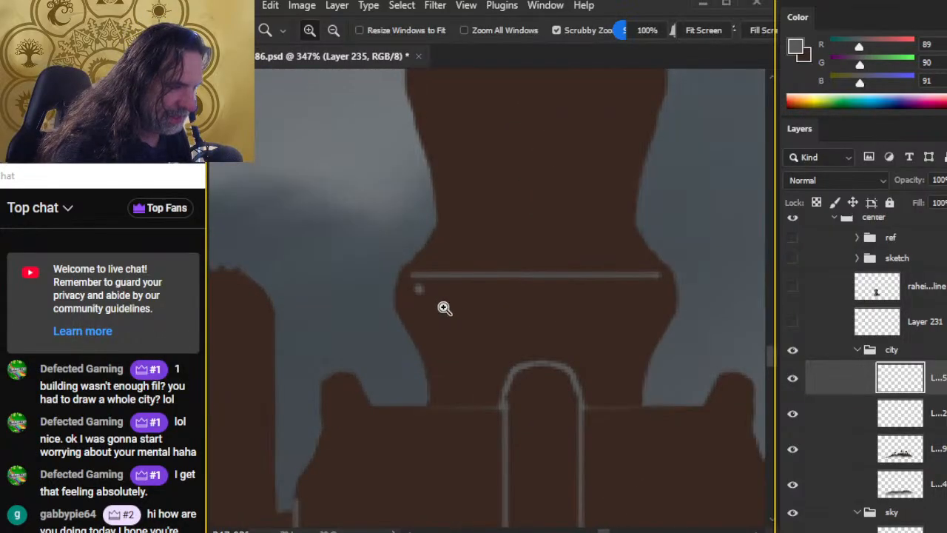
left_click(439, 290)
key("b")
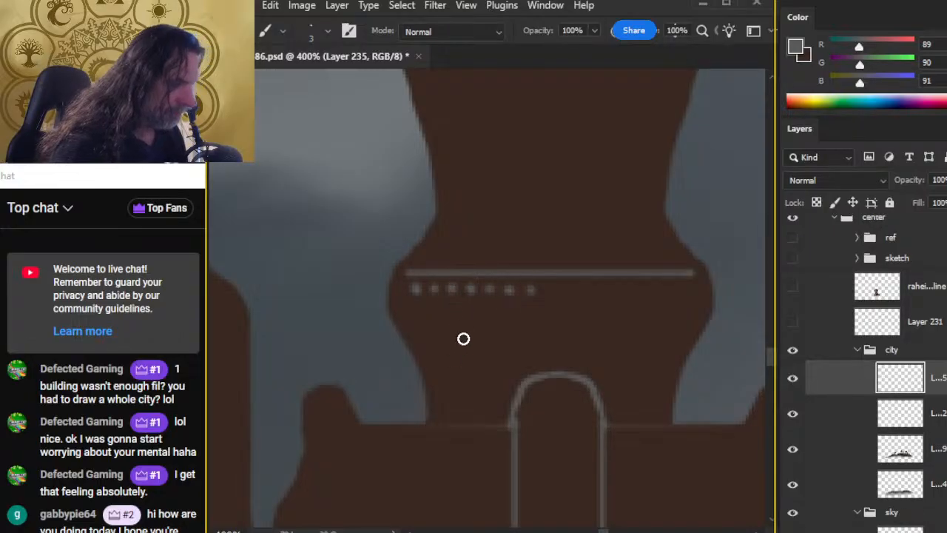
Thin the horizontal line on the tiered tower's bulge with the Eraser and erase the row of dots beneath it.
key("e")
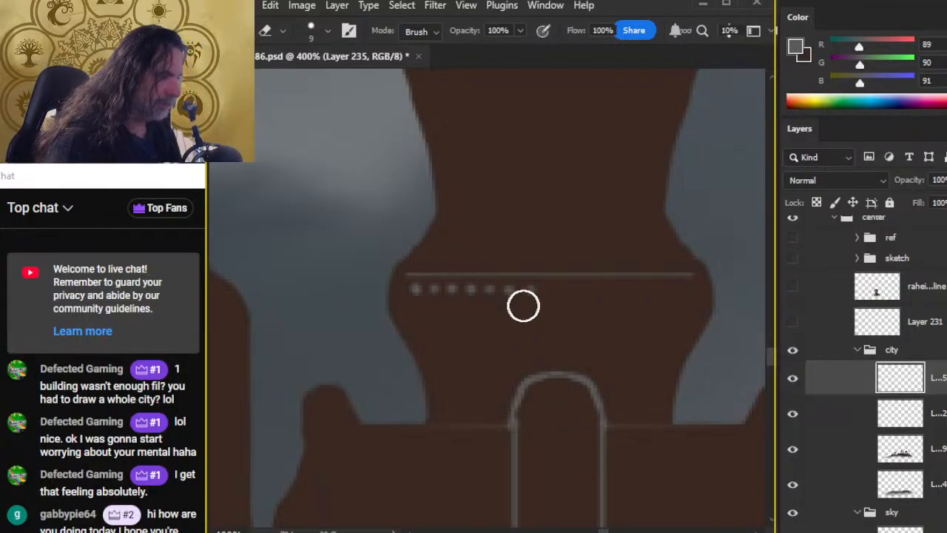
left_click_drag(526, 299, 376, 300)
Review the skyline details against the brush-size notes on Layer 231, and hide the notes again.
key("z")
left_click_drag(663, 342, 579, 340)
left_click_drag(689, 389, 482, 264)
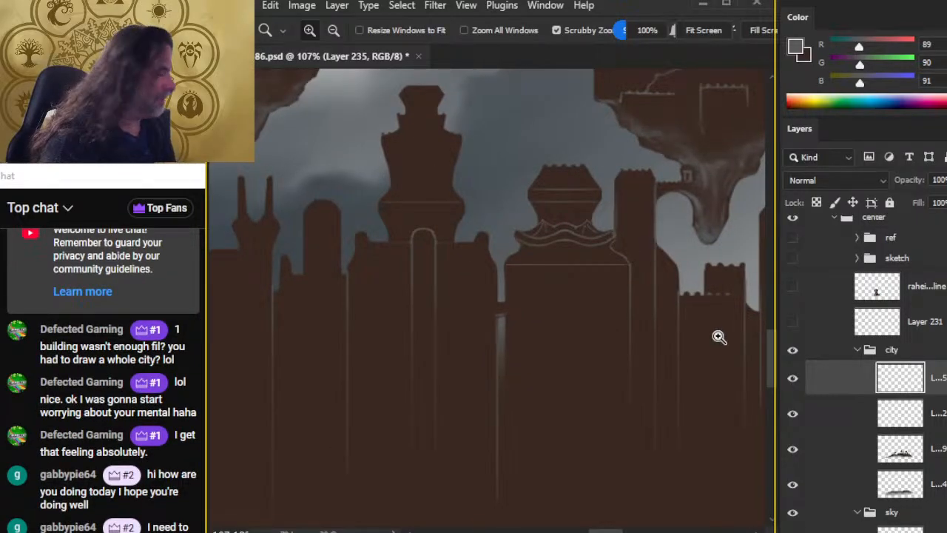
left_click_drag(677, 350, 548, 282)
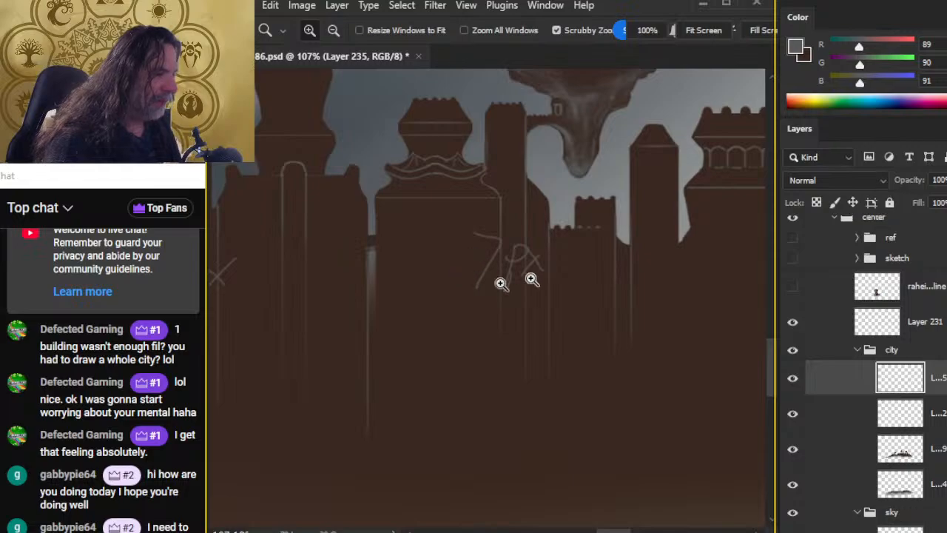
left_click_drag(704, 274, 753, 388)
left_click_drag(294, 368, 617, 339)
left_click_drag(688, 324, 433, 296)
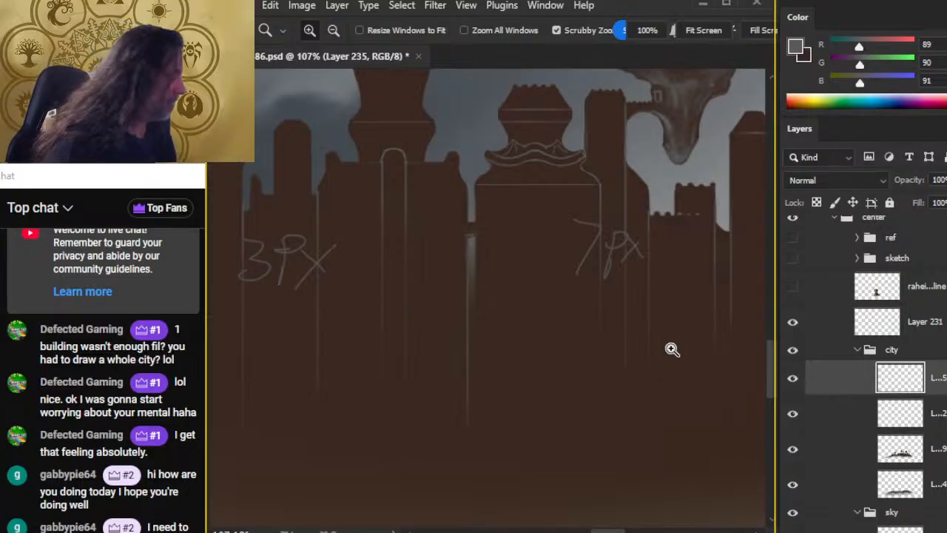
left_click(794, 323)
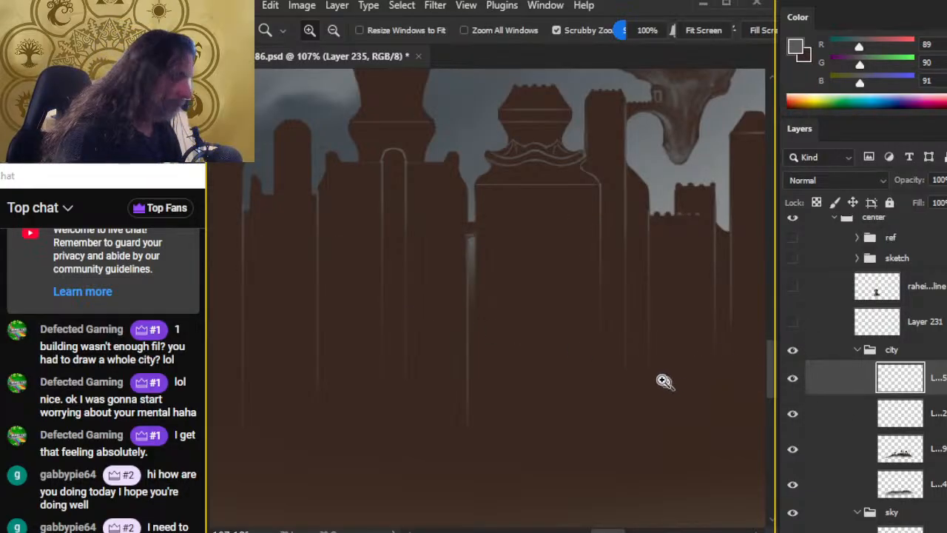
Erase the stray light mark beneath the small bridge between the two central buildings.
left_click(489, 233)
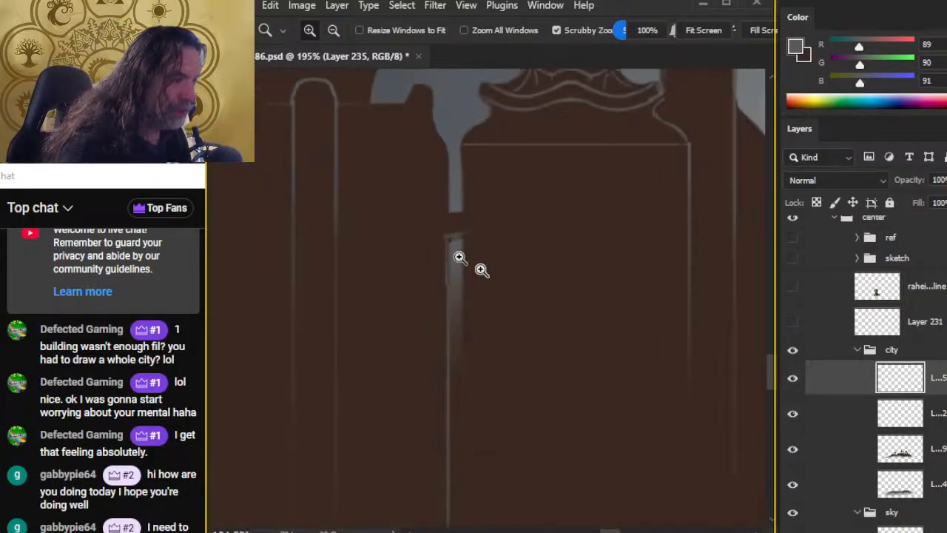
key("e")
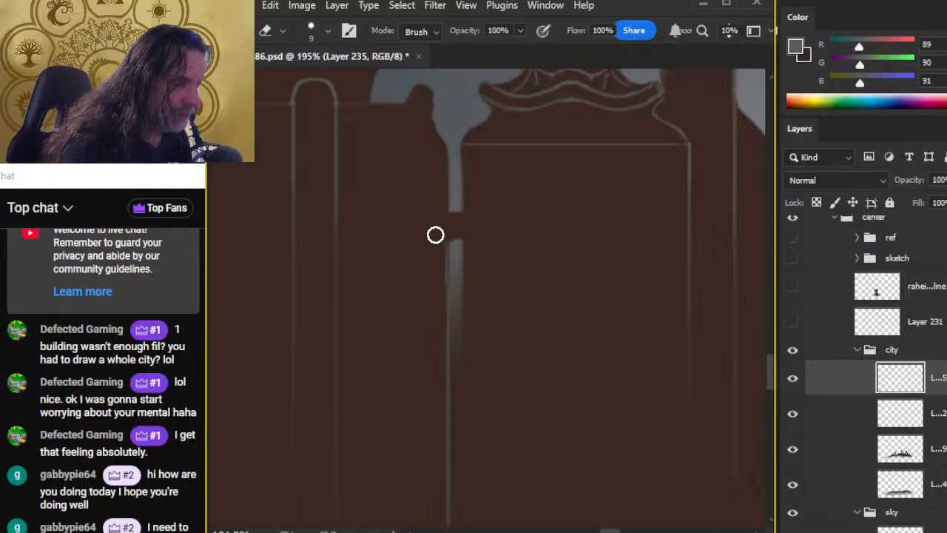
key("z")
mouse_move(561, 426)
left_mouse_down()
mouse_move(497, 409)
mouse_move(531, 422)
left_mouse_up()
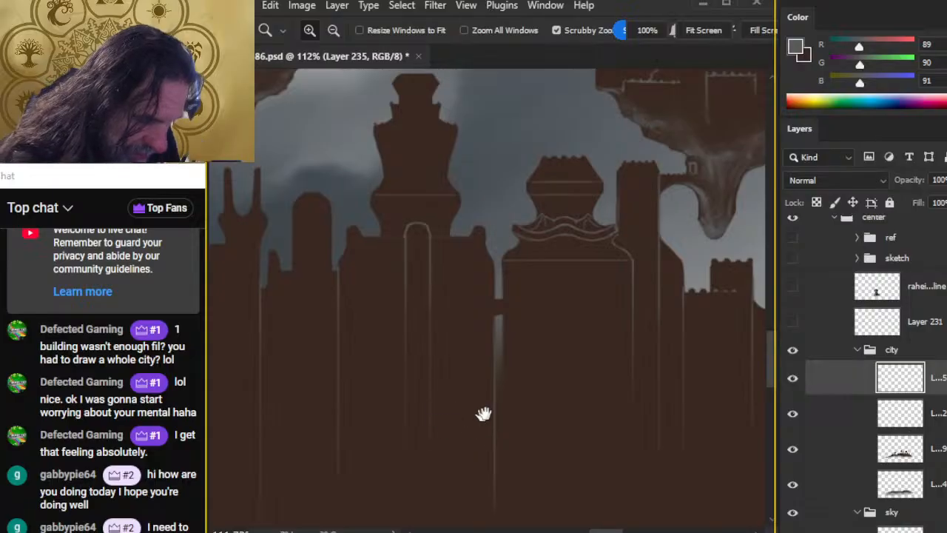
Lasso the vertical line in the gap below the small bridge and shift it right onto the neighbouring building's edge.
left_click_drag(510, 381, 523, 313)
key("l")
mouse_move(492, 248)
left_mouse_down()
mouse_move(499, 508)
mouse_move(539, 294)
left_mouse_up()
key("v")
key("shift+Right")
key("shift+Right")
key("shift+Right")
key("shift+Left")
key("shift+Left")
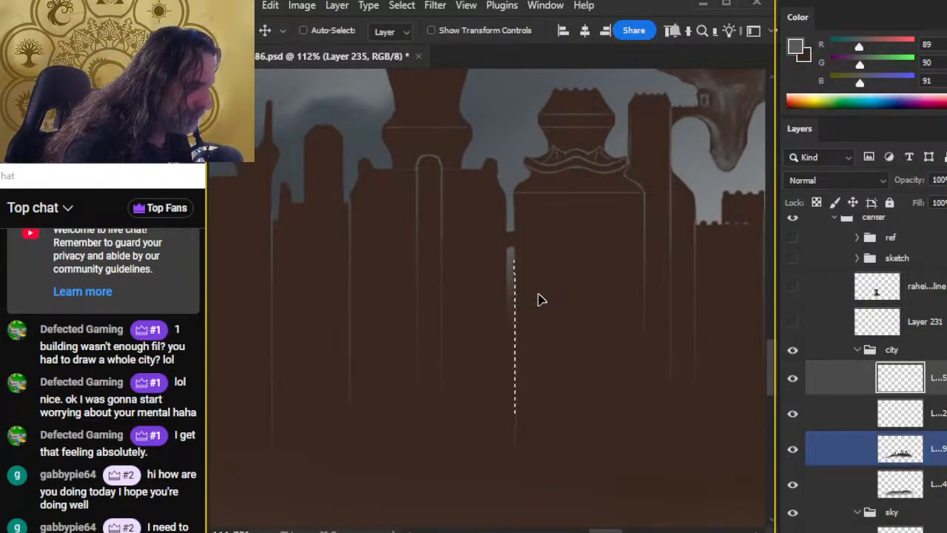
Deselect the shifted vertical line and smudge its lower end so it fades out.
key("z")
left_click_drag(571, 244, 603, 311)
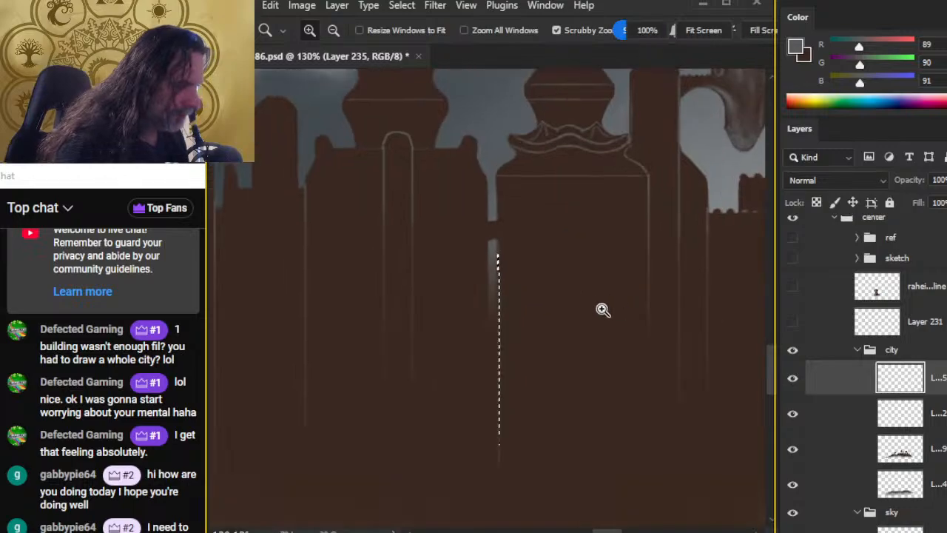
key("l")
key("r")
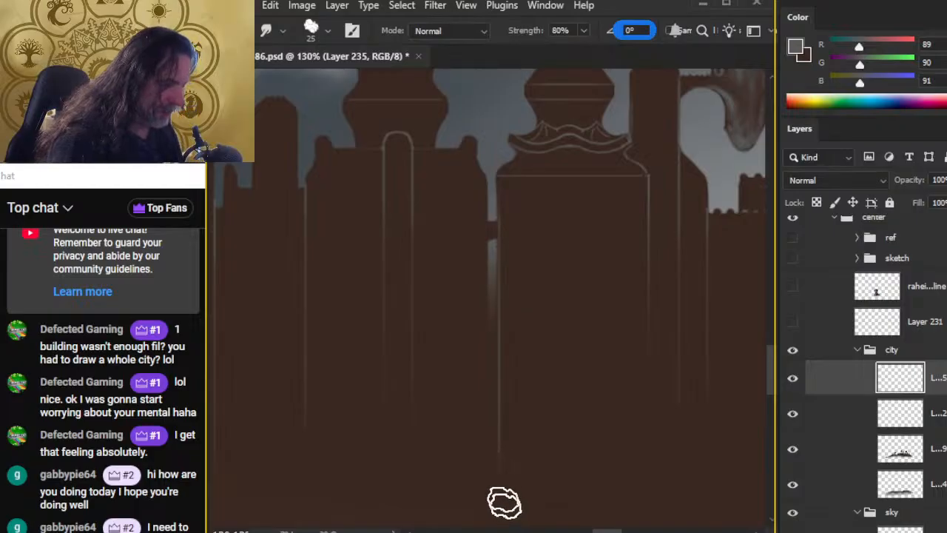
key("e")
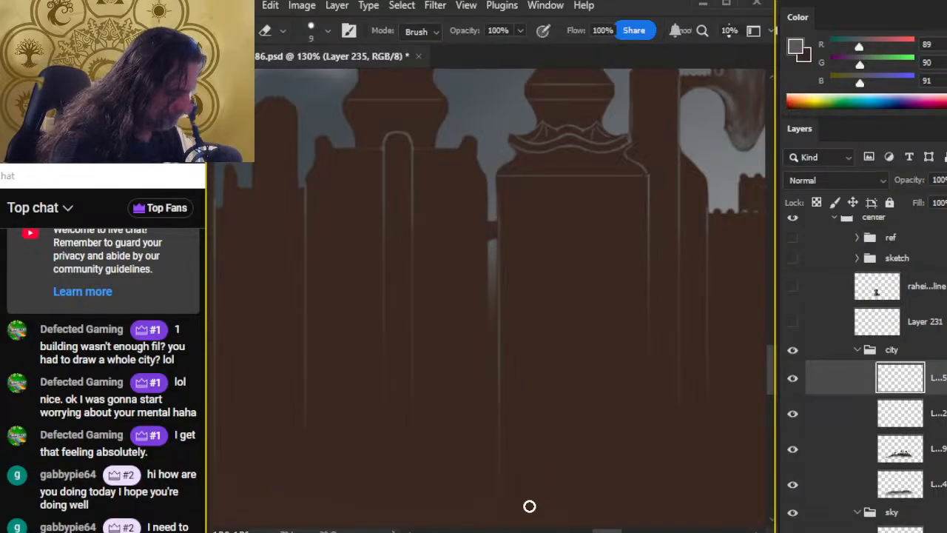
key("r")
left_click_drag(528, 498, 501, 404)
Draw a straight horizontal ledge line across the top of the tiered tower's large middle section with a brush size of 2.
key("ctrl+space")
left_click_drag(628, 501, 592, 501)
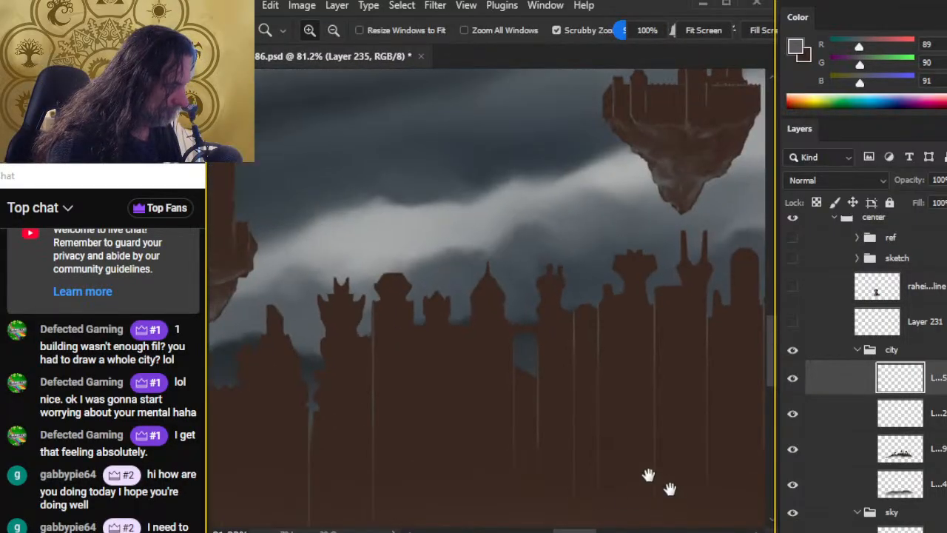
left_click_drag(667, 487, 497, 334)
left_click_drag(626, 258, 387, 342)
left_click_drag(362, 239, 414, 219)
mouse_move(414, 218)
left_mouse_down()
mouse_move(457, 332)
mouse_move(467, 217)
left_mouse_up()
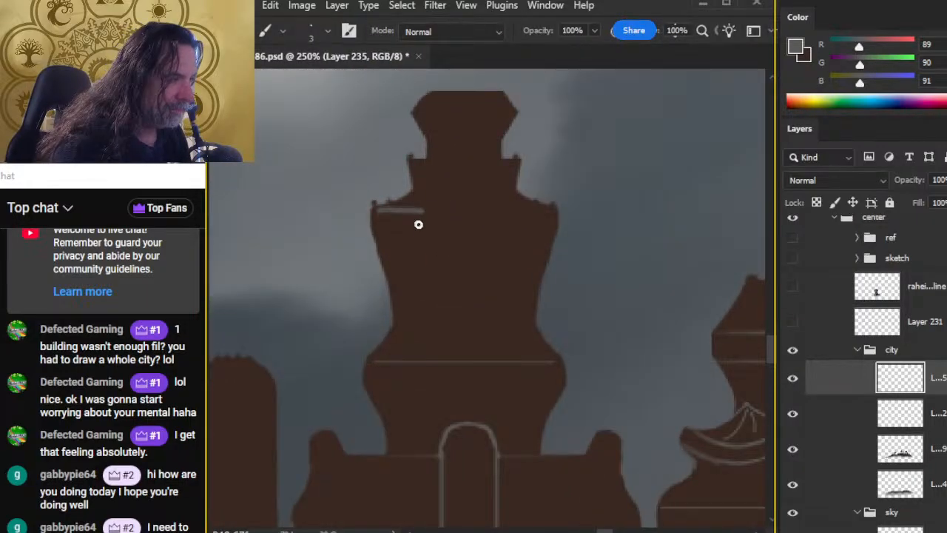
key("ctrl+z")
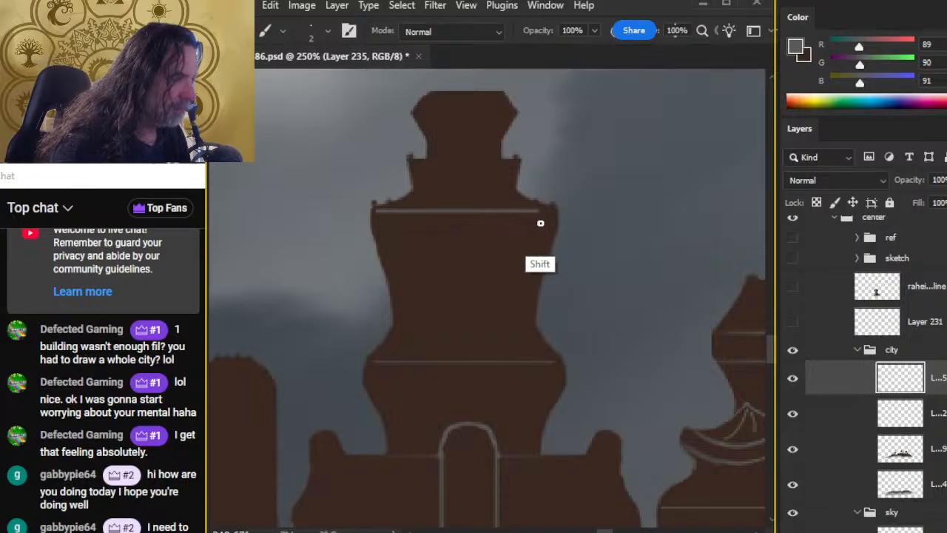
left_click(550, 211, "shift")
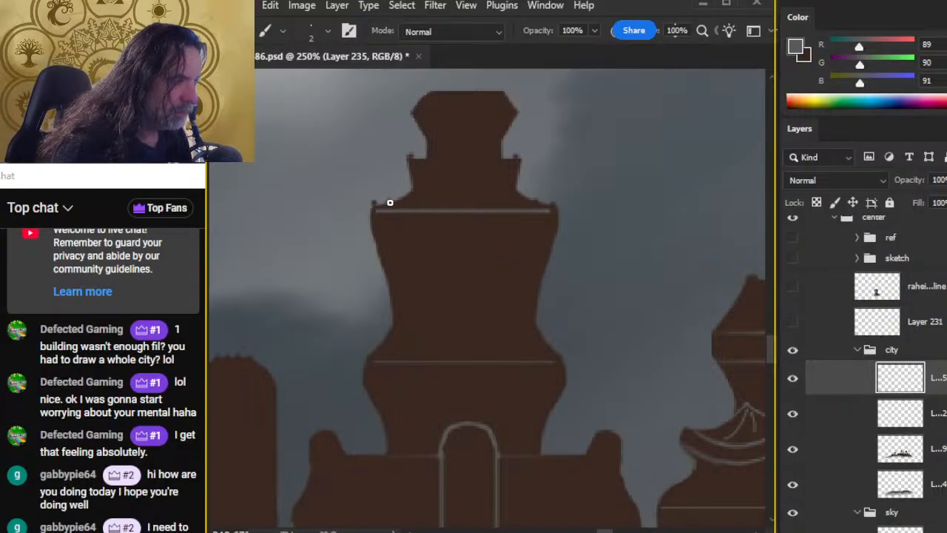
Shape the left half of the tower's ledge line into a scalloped trim with Brush and Eraser, and erase the remaining right half.
key("e")
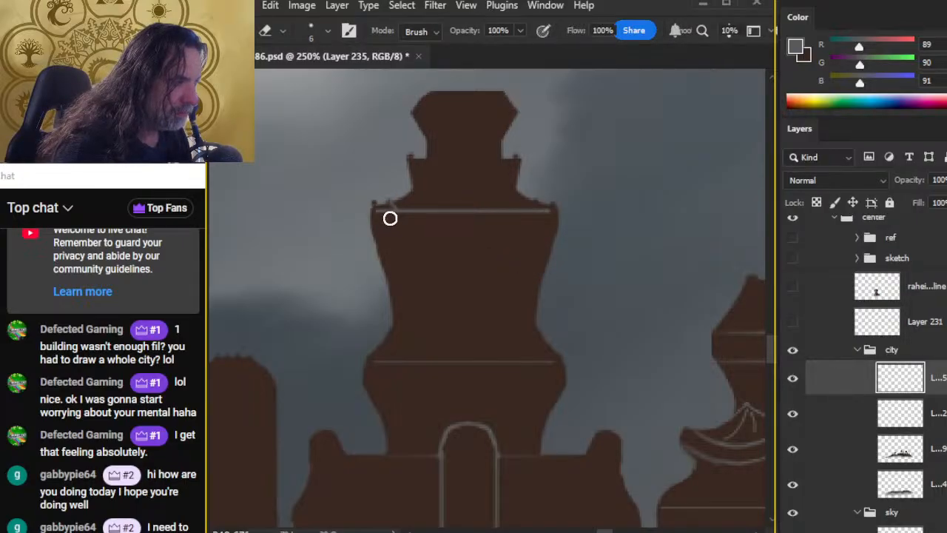
key("b")
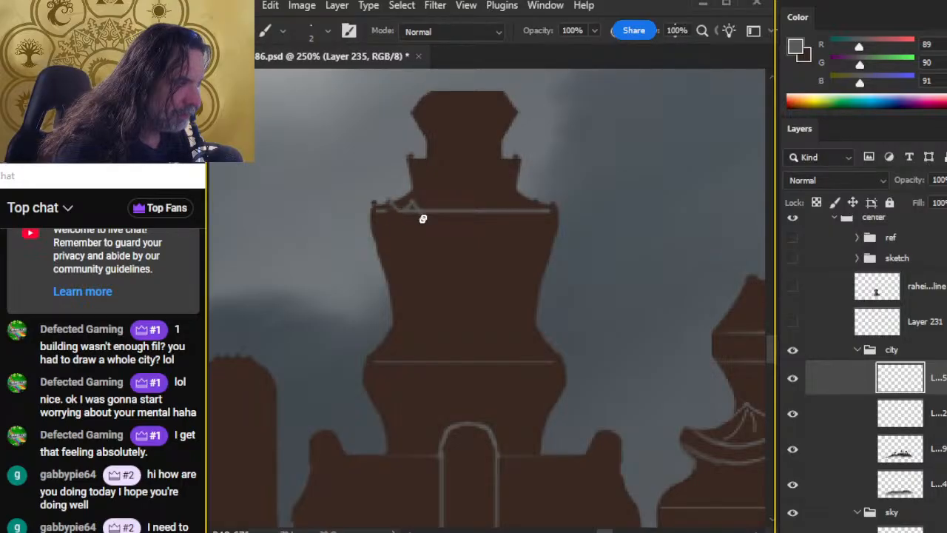
key("e")
key("b")
key("e")
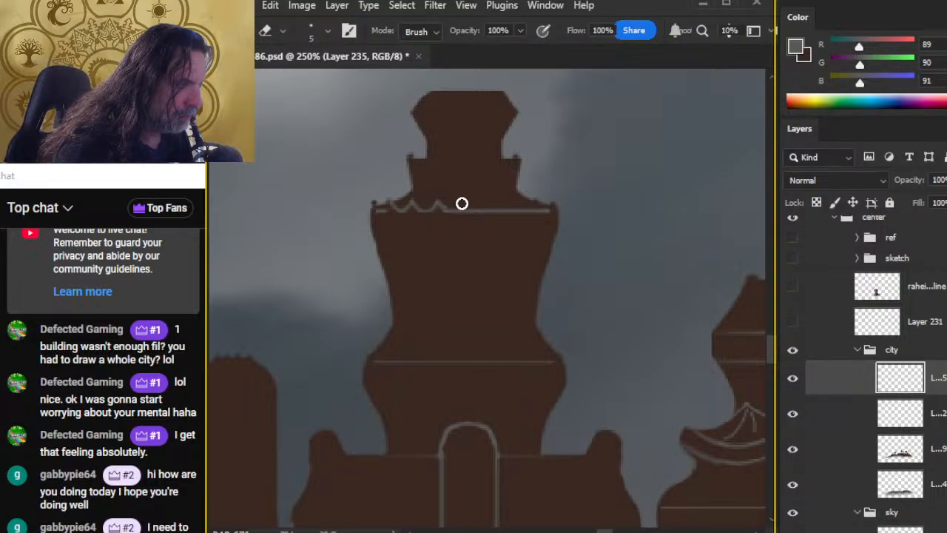
key("b")
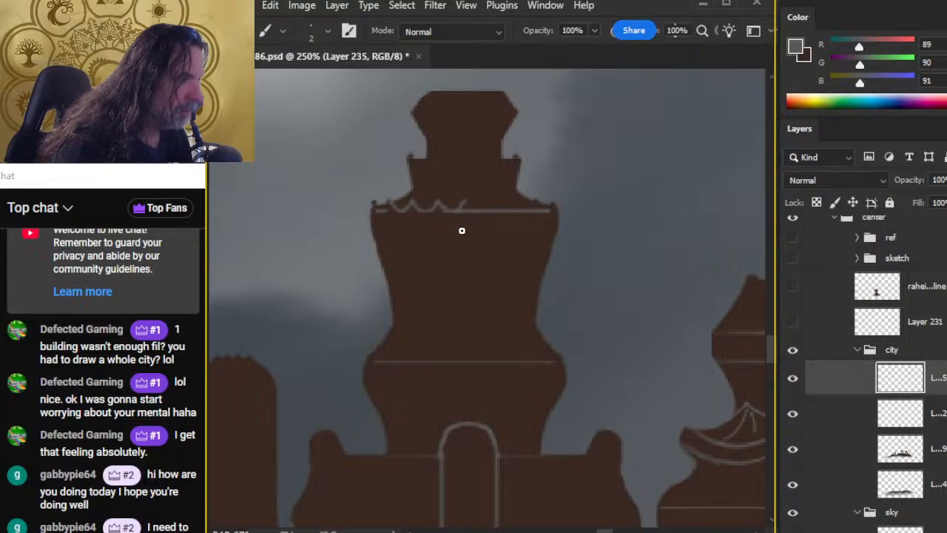
key("e")
left_click_drag(471, 214, 527, 214)
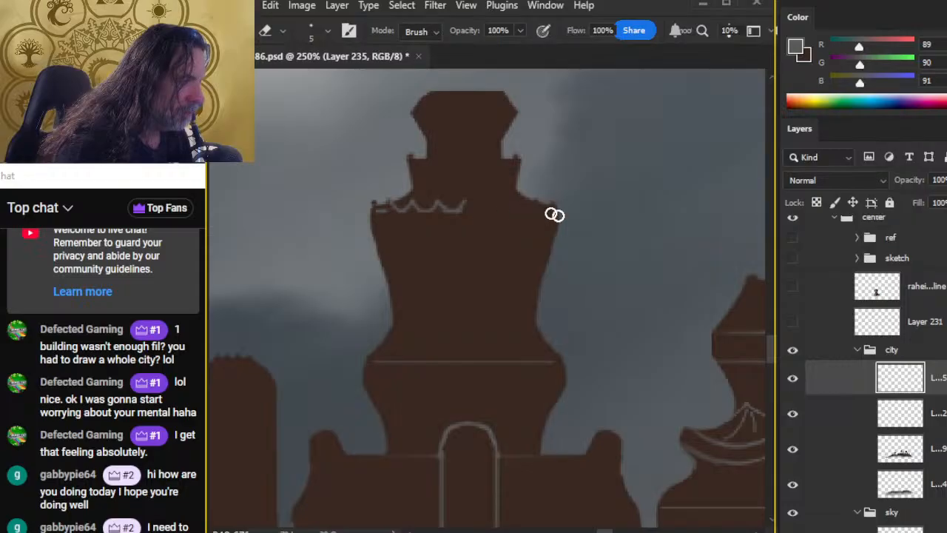
Lasso the scalloped half trim, put it on a new layer and flip it horizontally.
key("l")
mouse_move(485, 176)
left_mouse_down()
mouse_move(483, 212)
mouse_move(511, 213)
left_mouse_up()
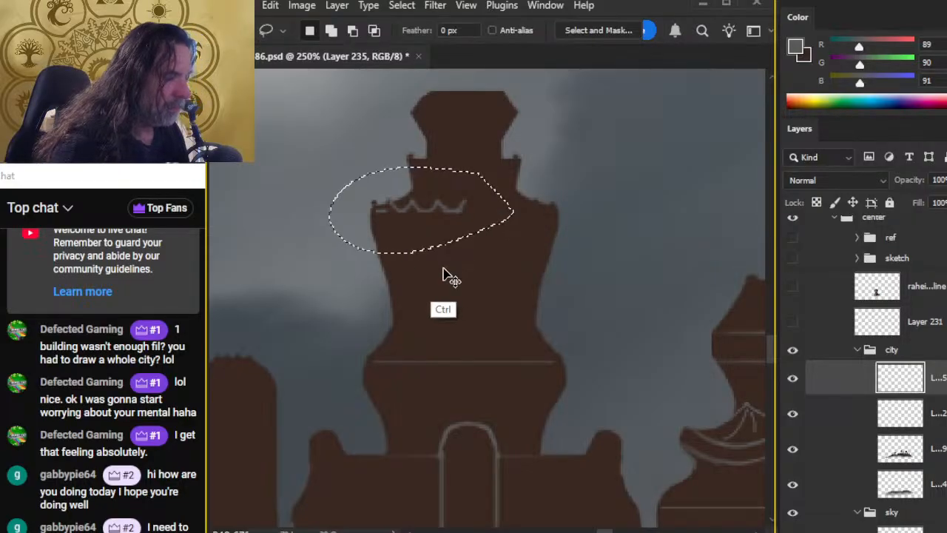
key("ctrl+shift+j")
right_click(419, 271)
left_click(457, 413)
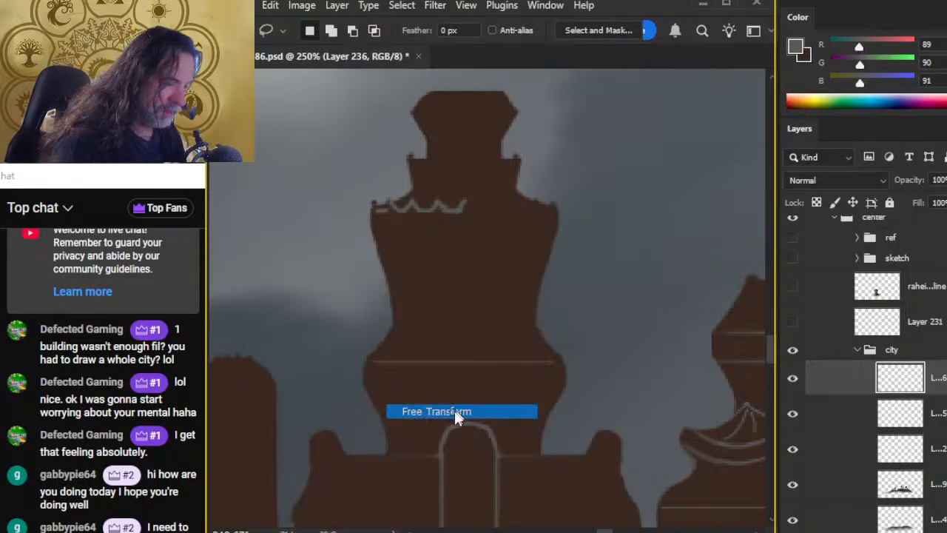
right_click(430, 300)
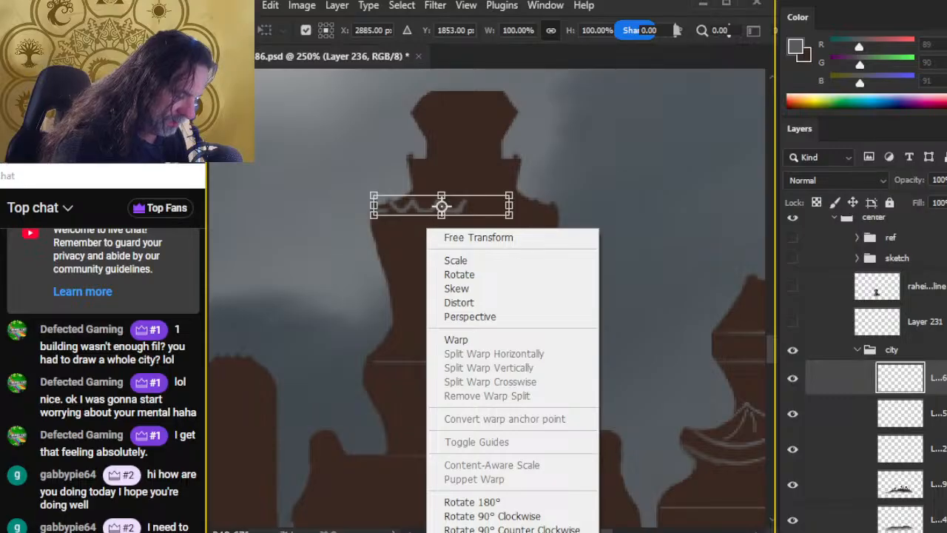
left_click(481, 532)
key("Return")
Align the flipped trim with the right half of the tower's ledge and merge its layer down.
key("v")
left_click_drag(442, 206, 505, 206)
key("shift+Left")
key("Right")
key("Right")
key("Right")
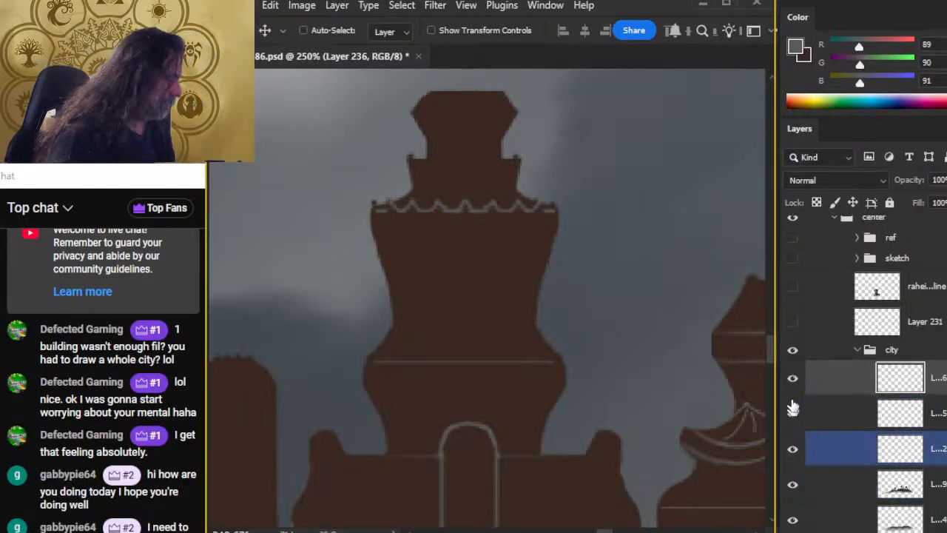
right_click(831, 380)
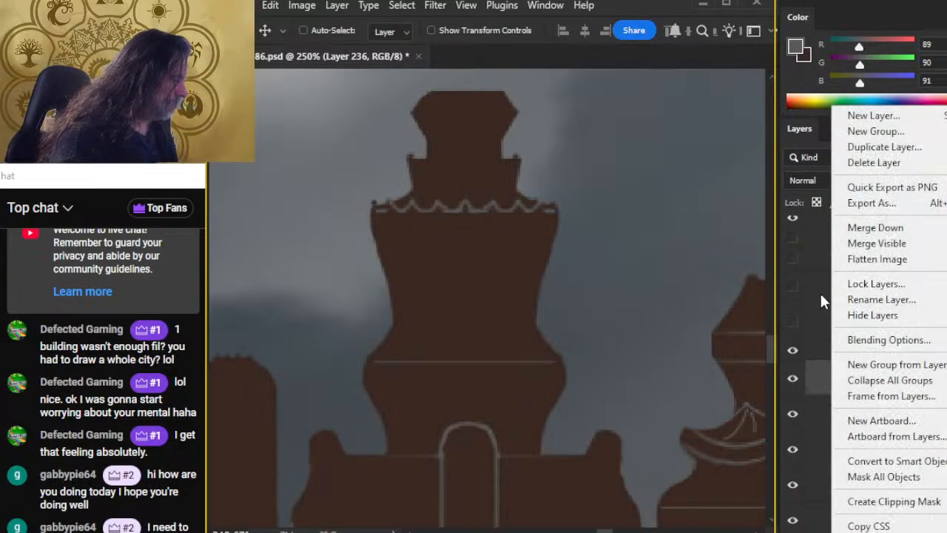
left_click(886, 228)
Draw a thin horizontal line with three small posts along the tower's narrow upper ledge, refining it with the Eraser.
mouse_move(438, 188)
left_mouse_down()
mouse_move(450, 234)
mouse_move(469, 211)
mouse_move(492, 217)
left_mouse_up()
key("b")
key("e")
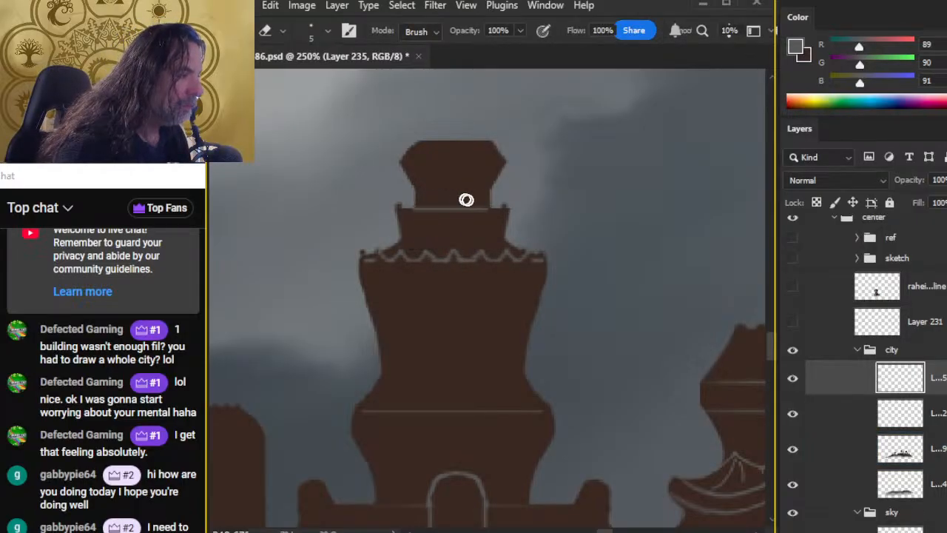
key("r")
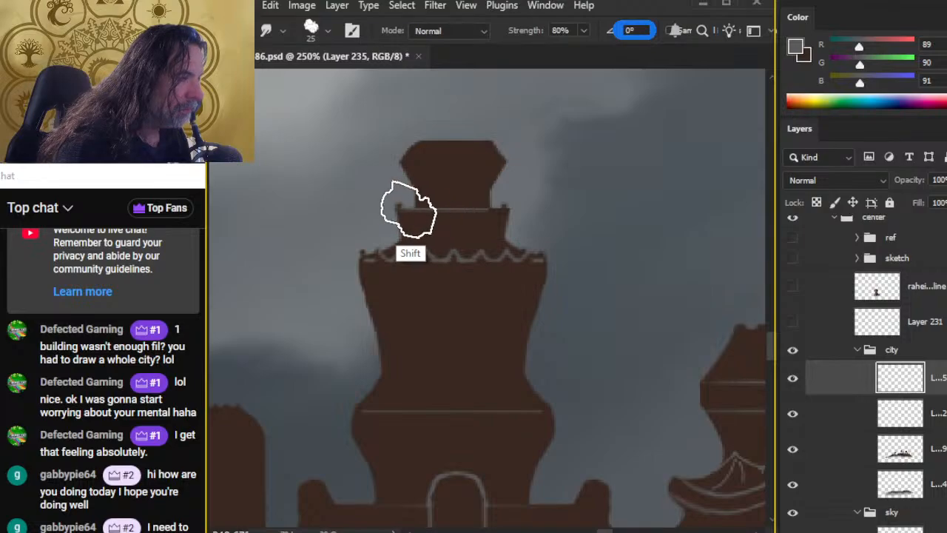
key("b")
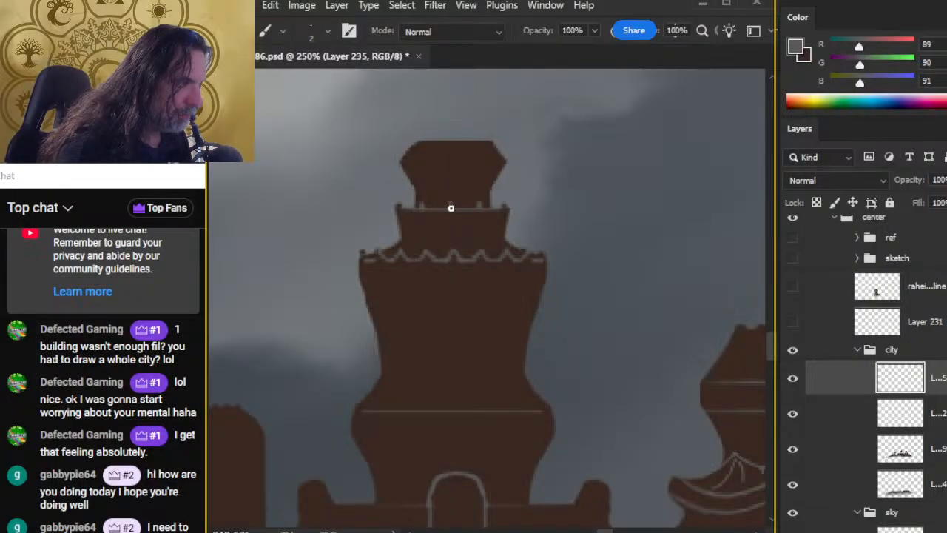
key("e")
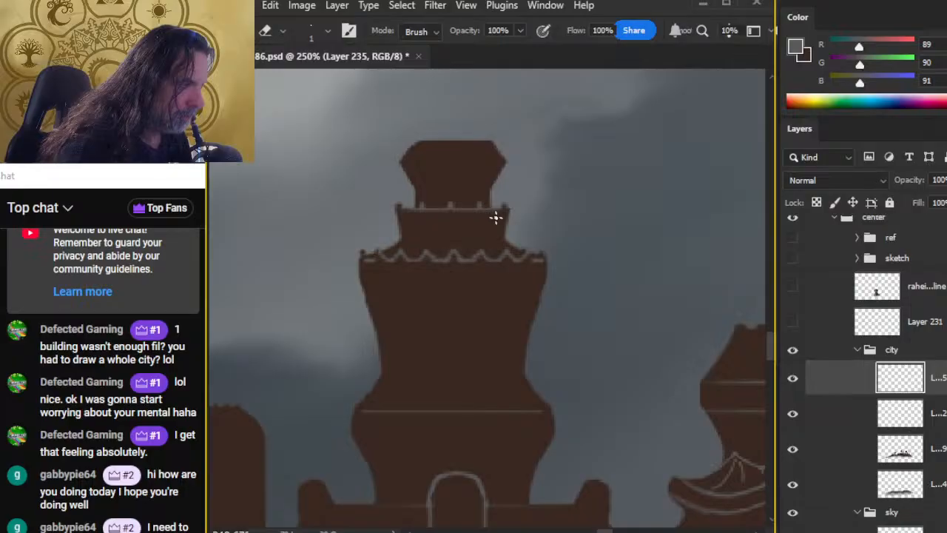
key("shift")
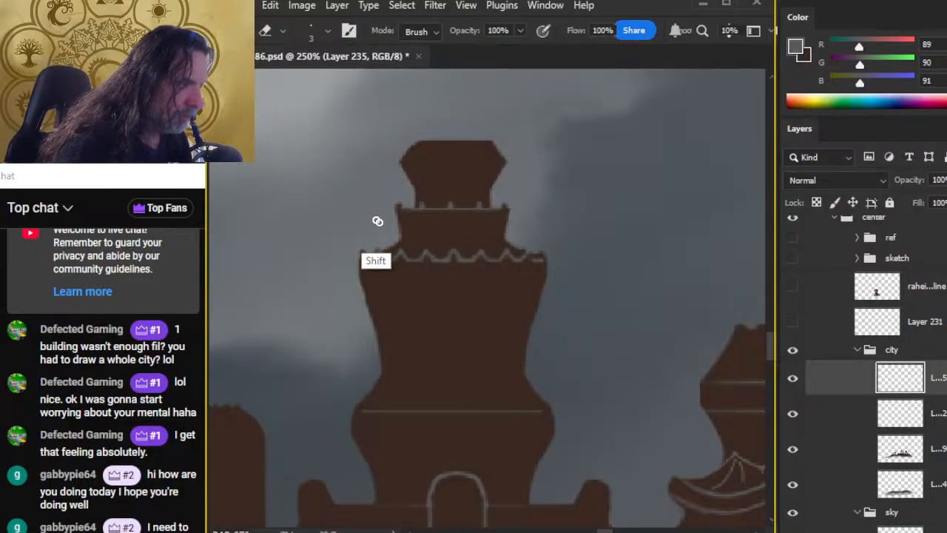
Draw a thin horizontal line across the tower's top block and two small arches beneath it.
key("b")
mouse_move(421, 166)
left_mouse_down()
mouse_move(501, 165)
mouse_move(415, 163)
mouse_move(481, 167)
mouse_move(464, 162)
left_mouse_up()
key("ctrl+z")
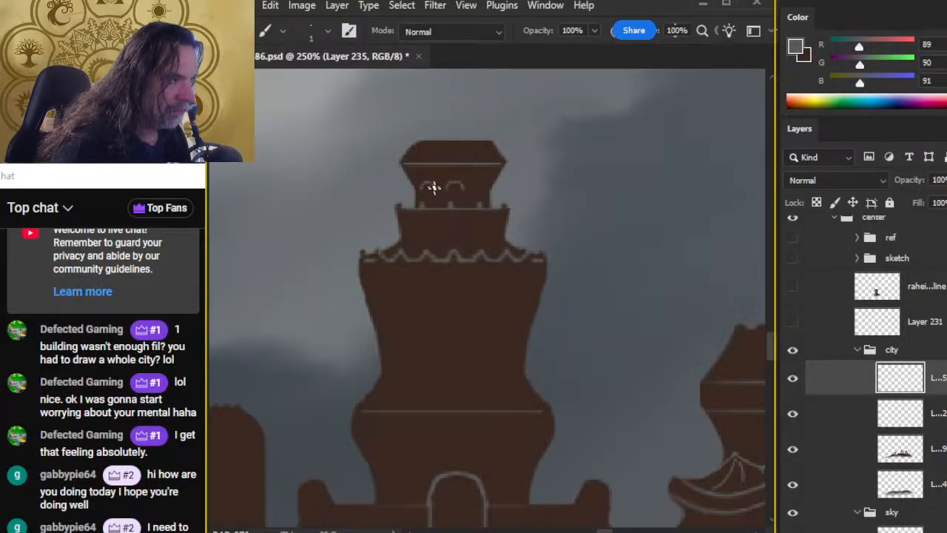
Lasso the two small arches, put them on a new layer and flip them horizontally.
key("l")
mouse_move(433, 180)
left_mouse_down()
mouse_move(478, 204)
mouse_move(411, 186)
left_mouse_up()
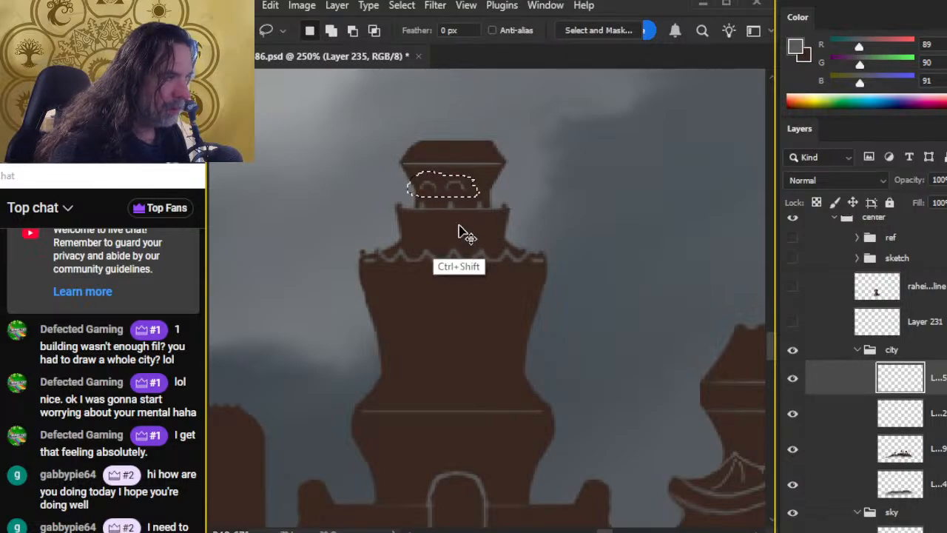
key("ctrl+shift+j")
right_click(413, 188)
left_click(511, 353)
right_click(468, 224)
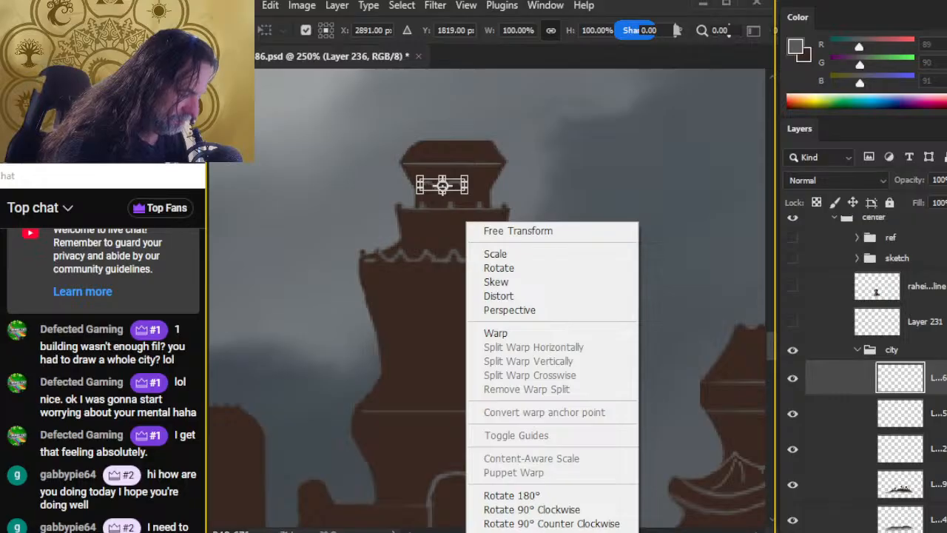
left_click(493, 532)
key("Return")
Move the flipped small arches onto the right half of the tower's top block and merge their layer down.
key("v")
key("shift+Right")
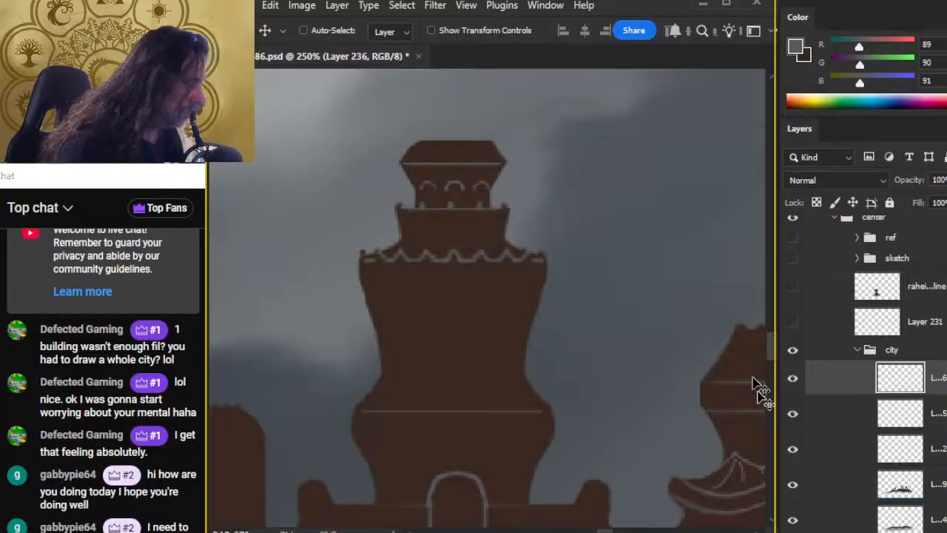
right_click(820, 374)
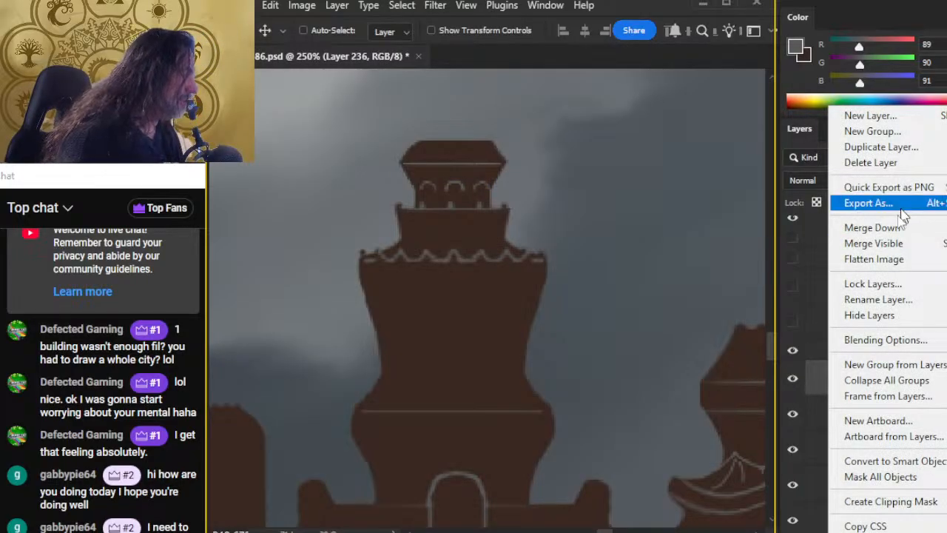
left_click(888, 228)
Lasso the row of three small arches on the top block, nudge it slightly left to centre it, and deselect.
key("l")
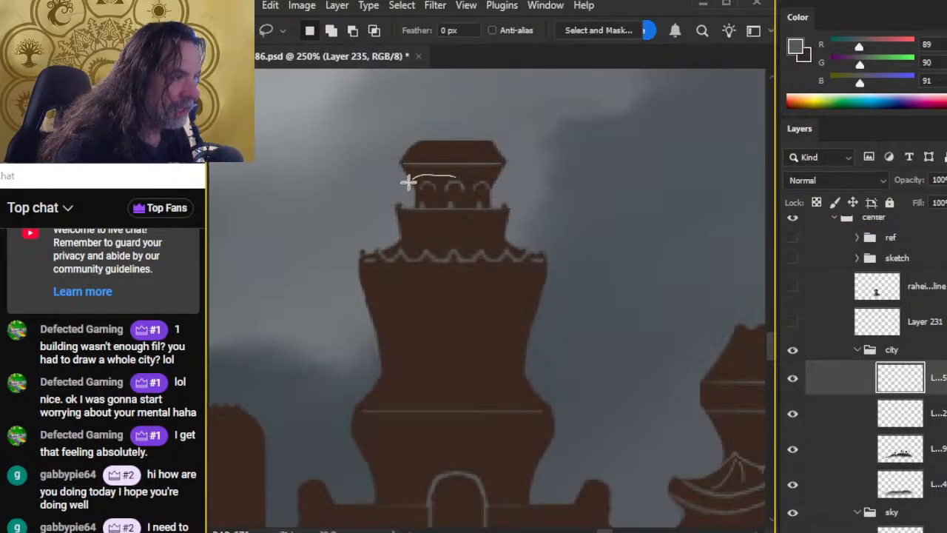
left_click_drag(506, 189, 463, 202)
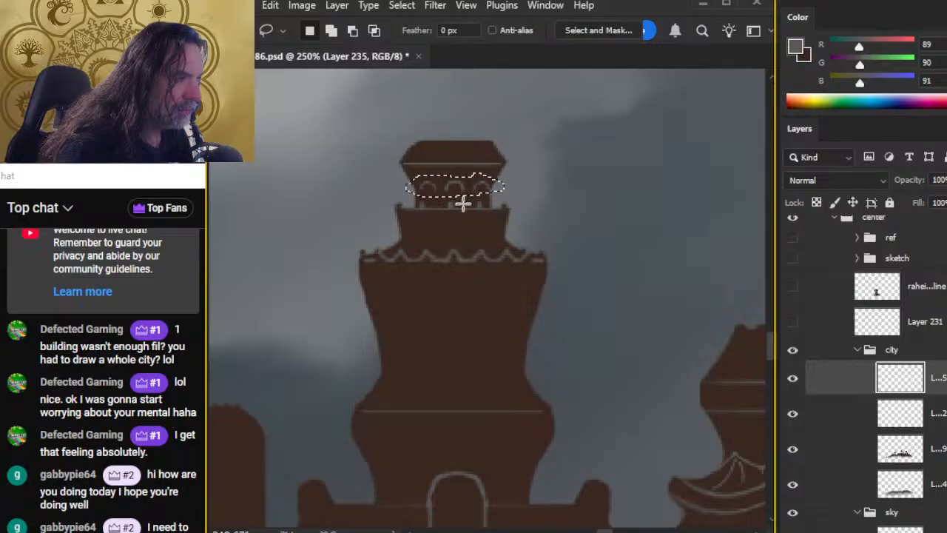
key("v")
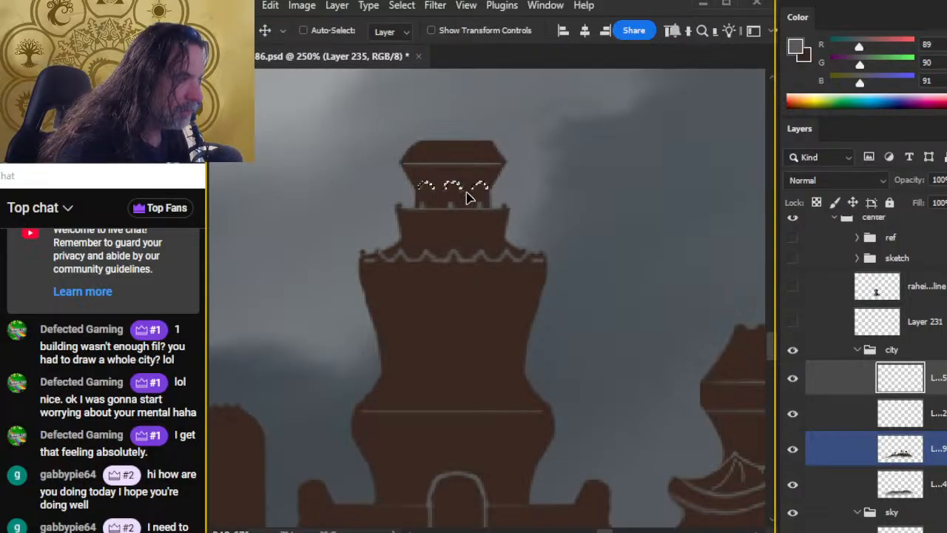
key("ctrl+d")
key("l")
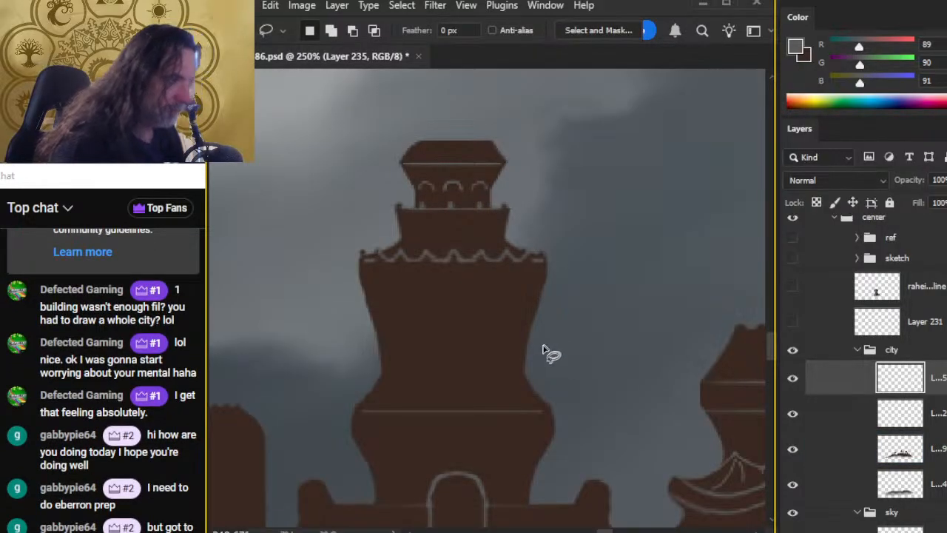
Draw a thin straight horizontal line across the tower's narrow waist, just above the existing ledge line.
key("z")
left_click_drag(511, 340, 449, 335)
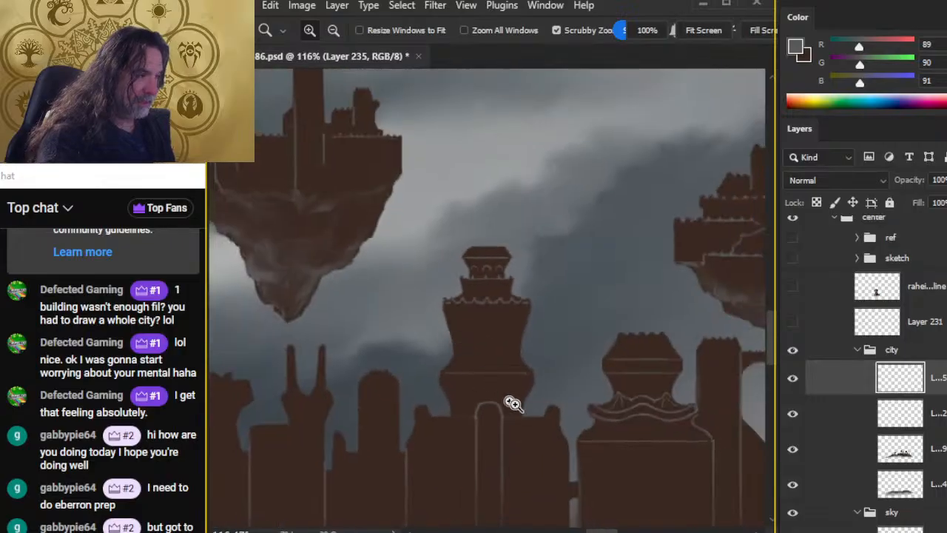
left_click_drag(558, 403, 507, 399)
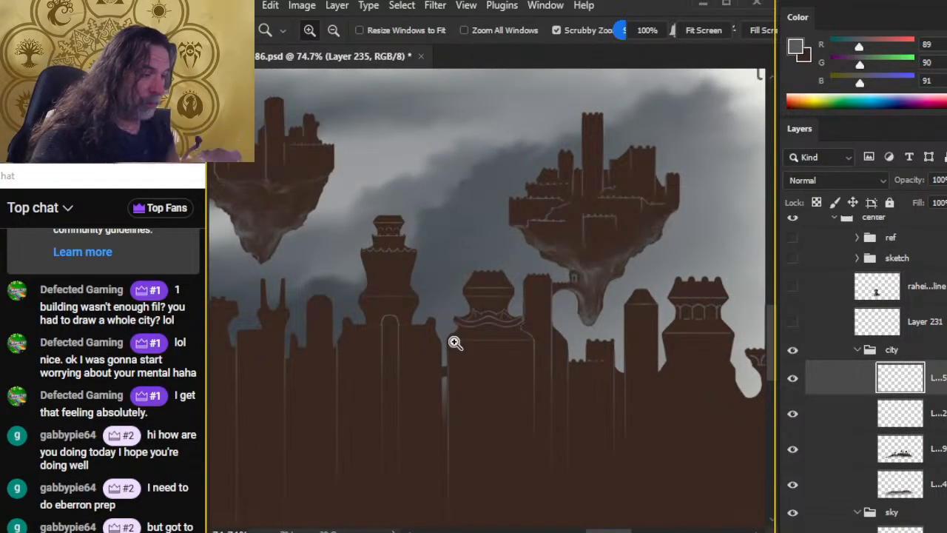
left_click_drag(388, 291, 474, 313)
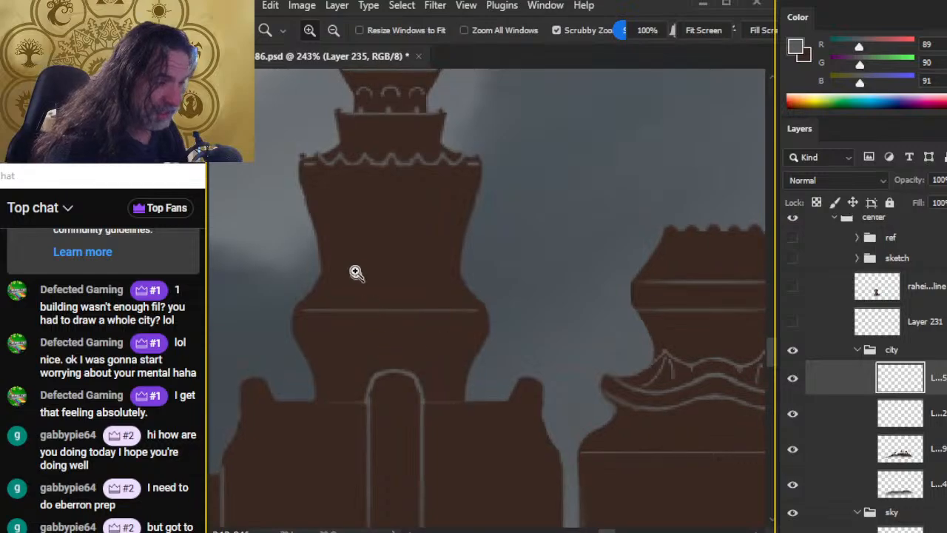
key("b")
left_click(335, 273)
left_click(413, 275, "shift")
left_click(449, 275, "shift")
key("e")
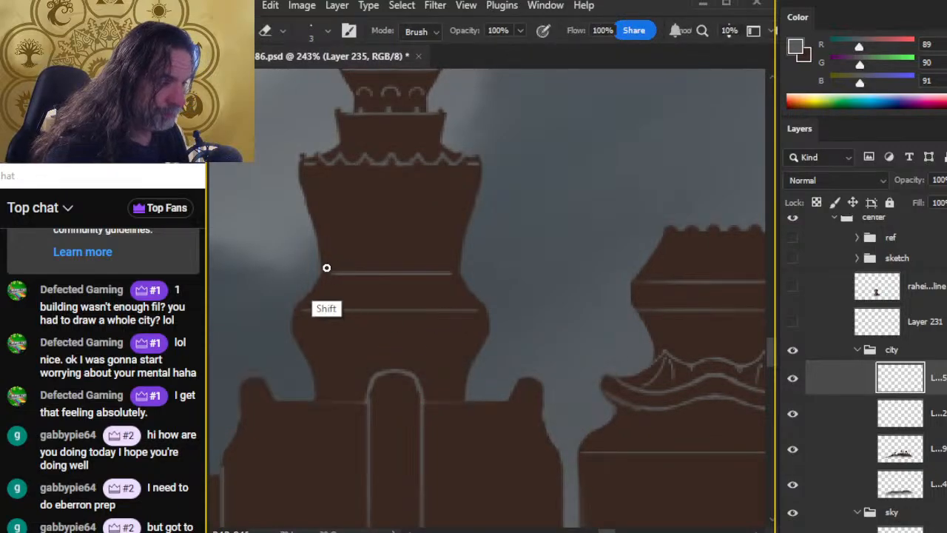
Draw three thin vertical lines down the centre and right side of the tower's body, starting below the scalloped trim.
key("b")
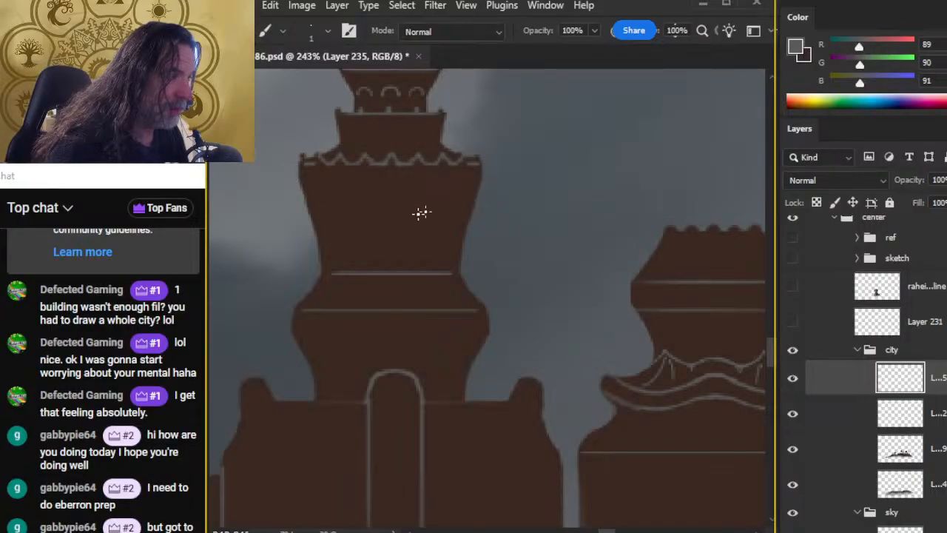
left_click_drag(454, 169, 454, 256)
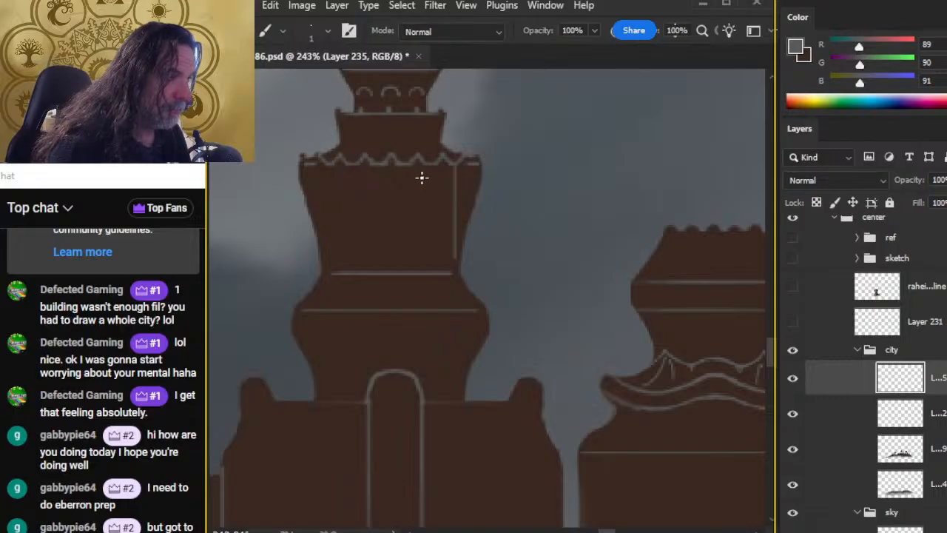
left_click_drag(423, 169, 419, 242)
key("e")
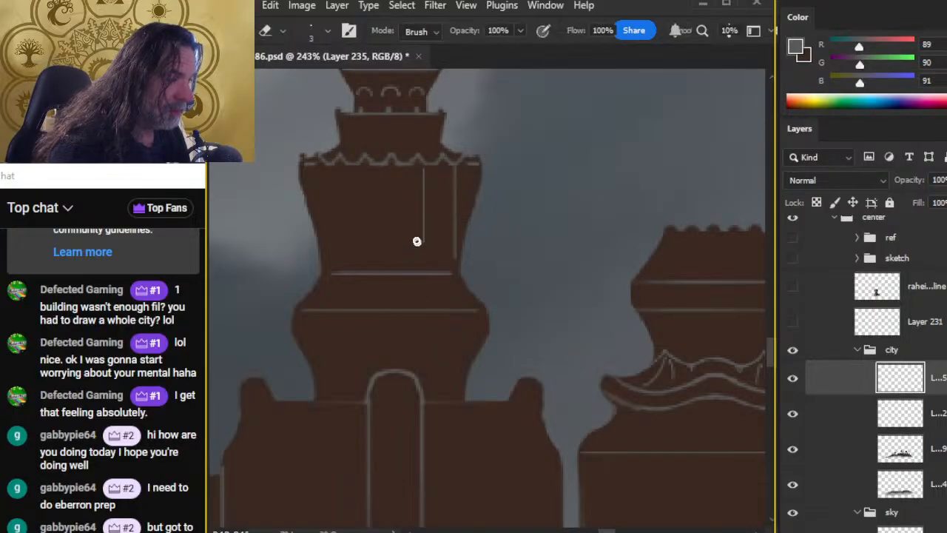
key("b")
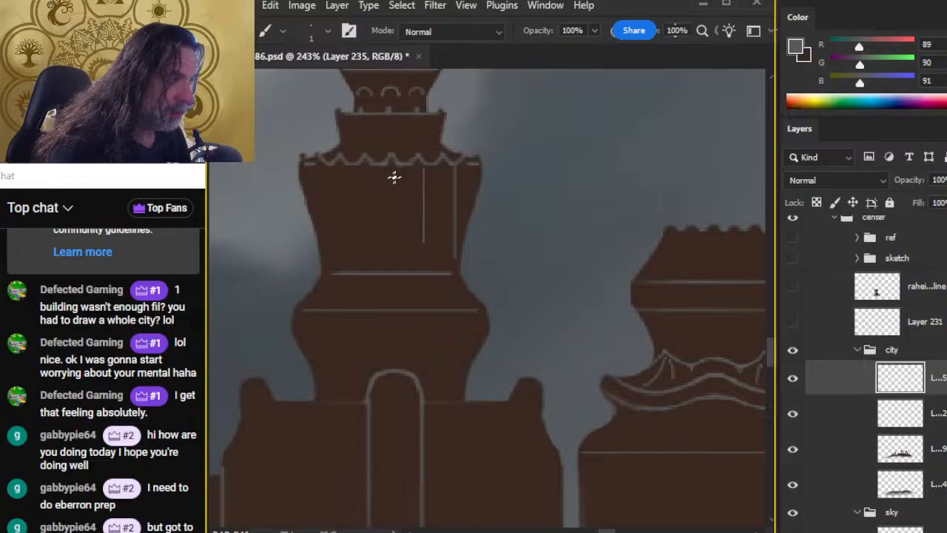
left_click_drag(390, 165, 385, 255)
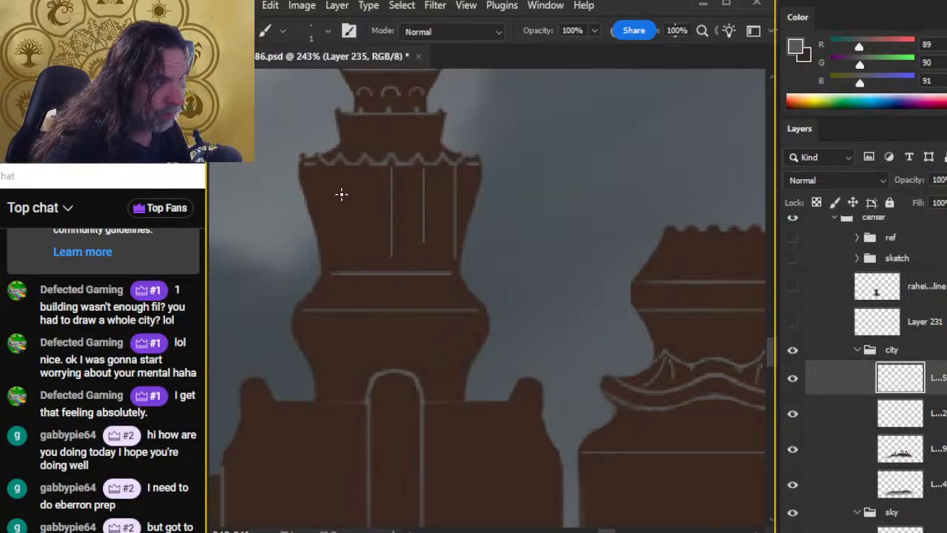
Erase the horizontal line across the tower's waist and extend the vertical lines further down the body.
key("r")
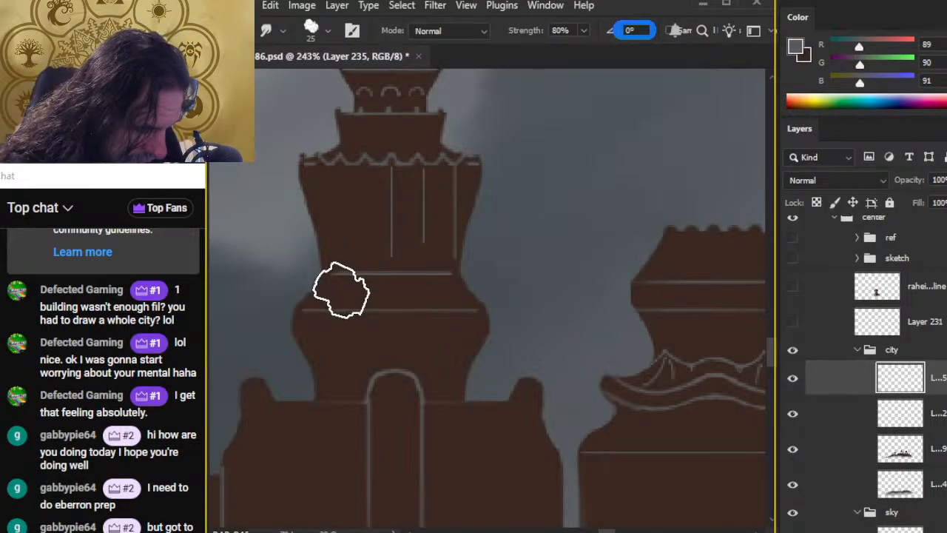
key("e")
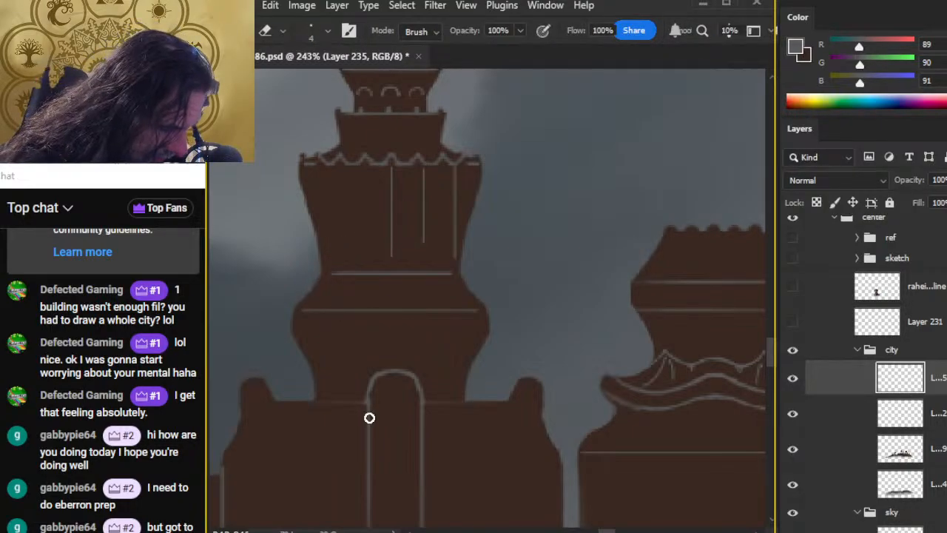
left_click_drag(459, 272, 298, 284)
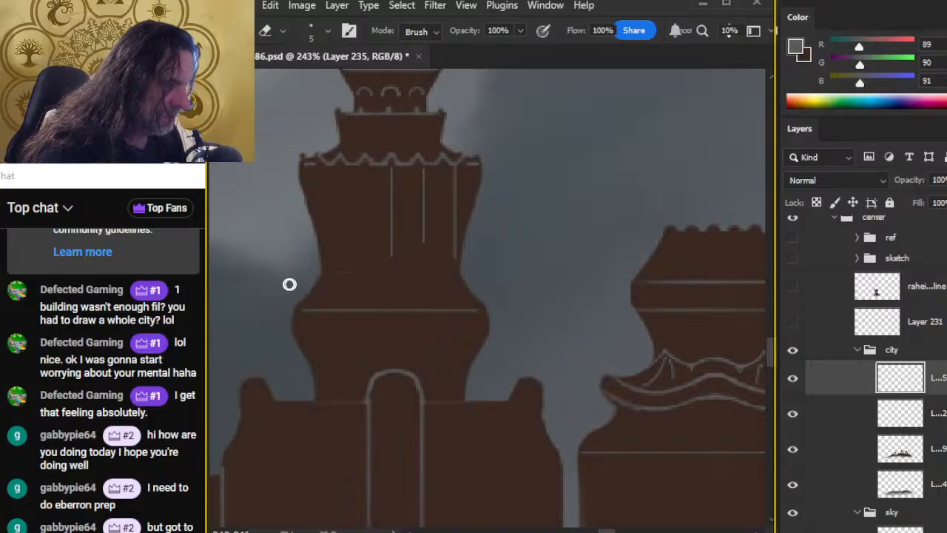
key("r")
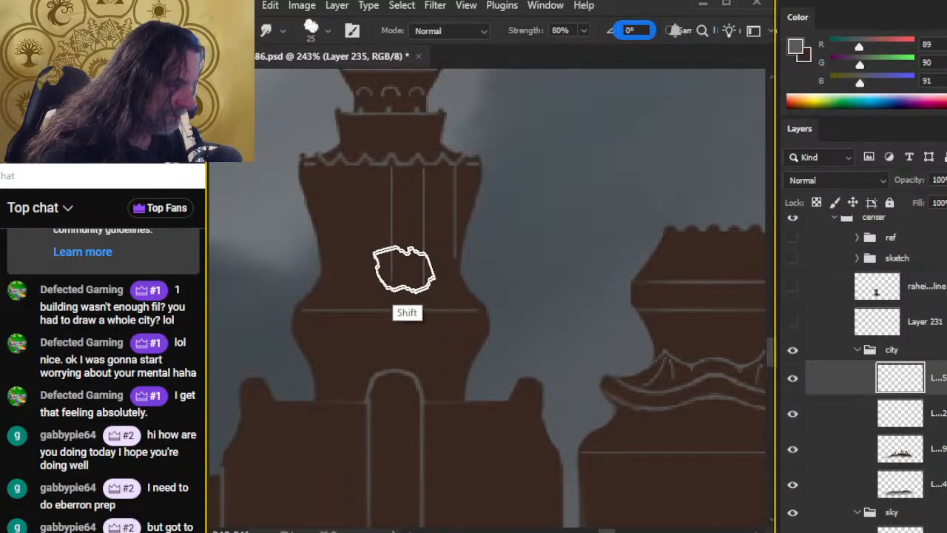
key("e")
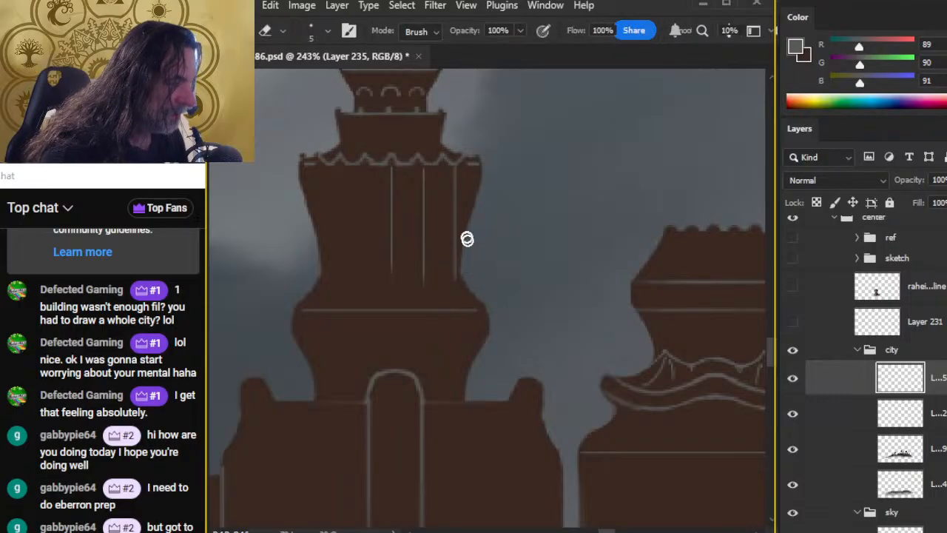
Erase the rightmost vertical line and redraw it as a slanted line following the tower's tapering right edge.
left_click_drag(465, 277, 455, 199)
key("b")
key("e")
key("b")
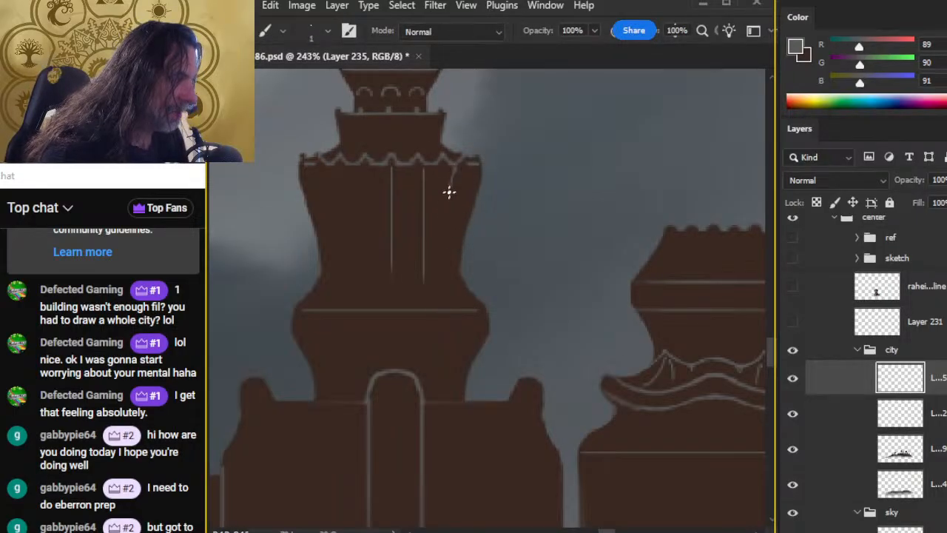
key("ctrl+z")
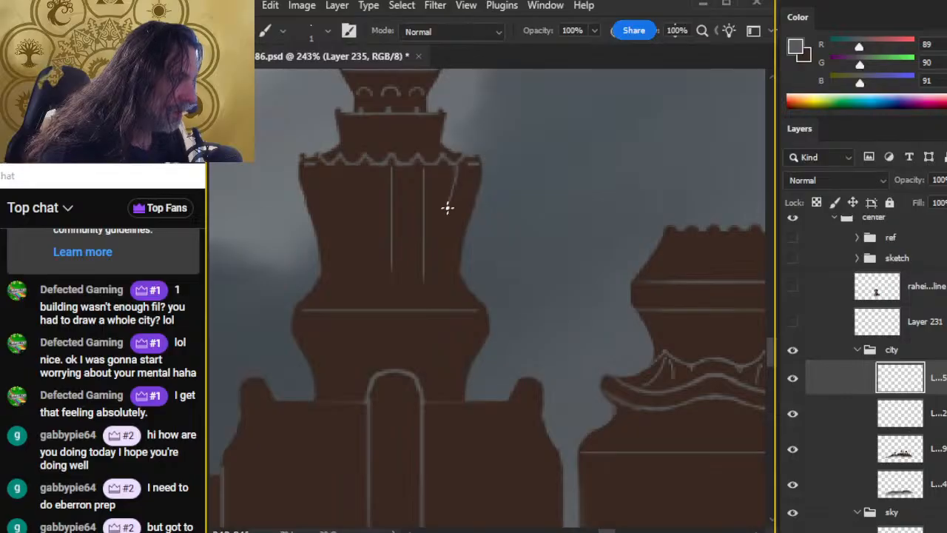
key("ctrl+z")
key("ctrl+z")
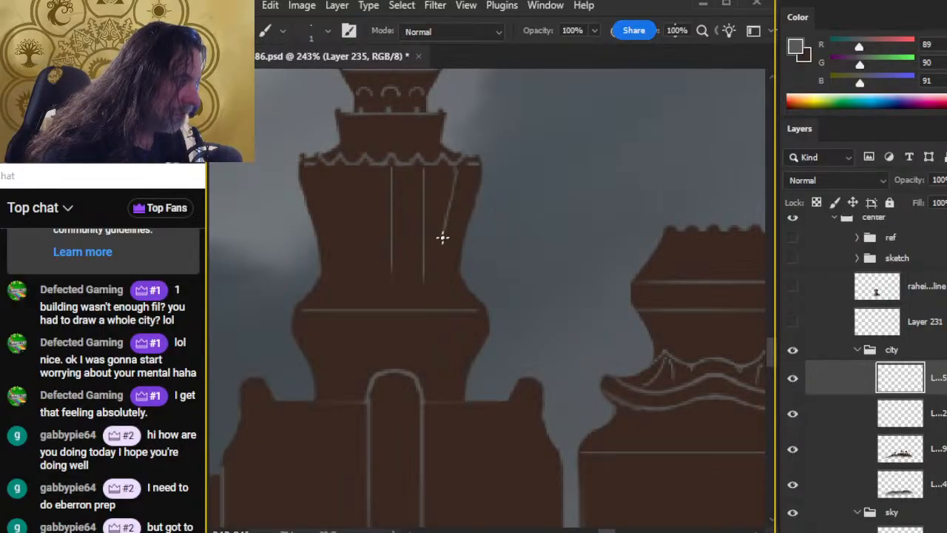
Erase most of the vertical line between the centre and slanted lines, and refine the slanted line down to the waist.
key("e")
left_click_drag(433, 273, 418, 234)
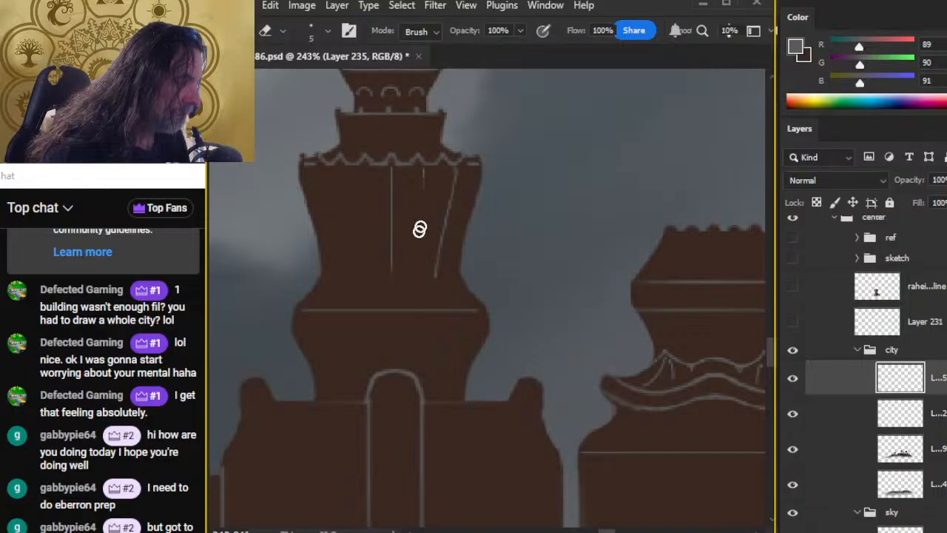
mouse_move(439, 199)
left_mouse_down()
mouse_move(433, 265)
mouse_move(446, 212)
left_mouse_up()
key("b")
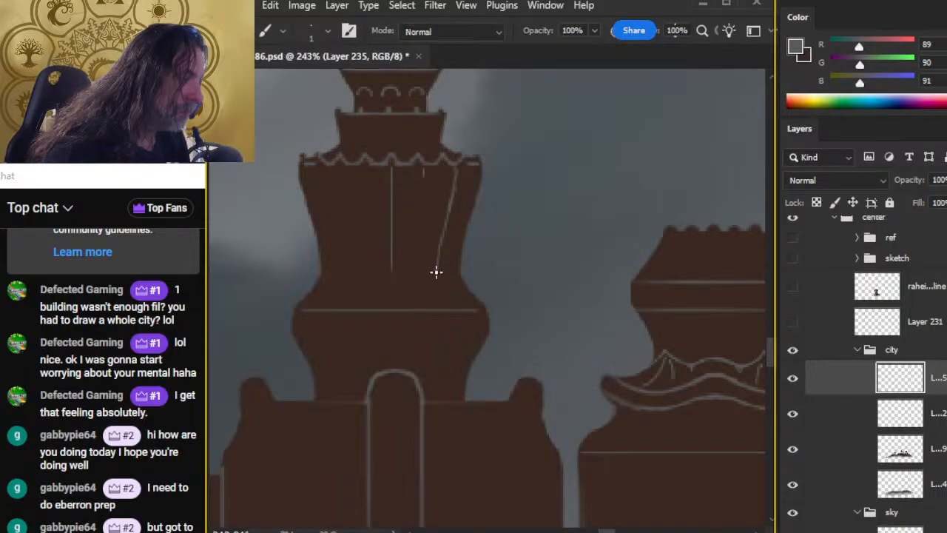
key("e")
Lasso the slanted line, narrow it to about 87% width with Free Transform, and deselect it.
key("l")
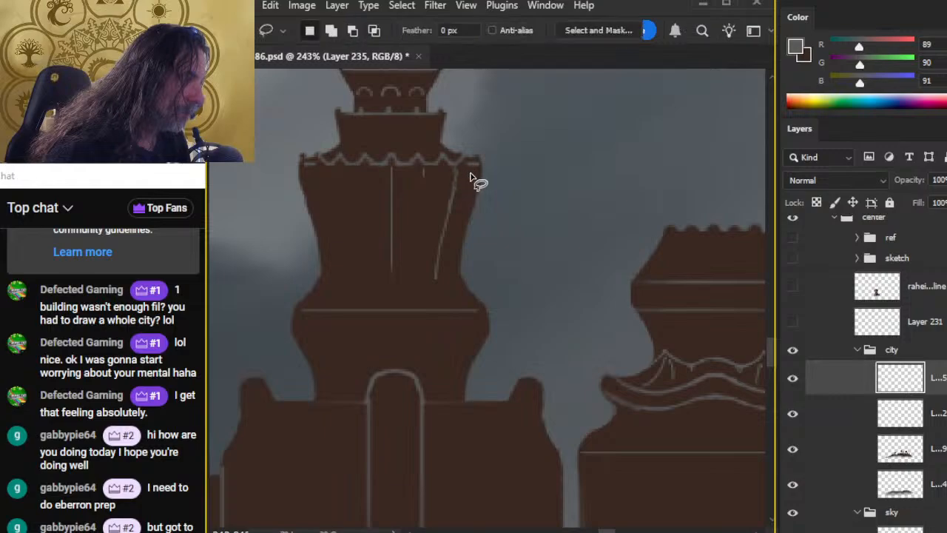
mouse_move(460, 169)
left_mouse_down()
mouse_move(422, 239)
mouse_move(451, 280)
mouse_move(466, 176)
left_mouse_up()
right_click(514, 236)
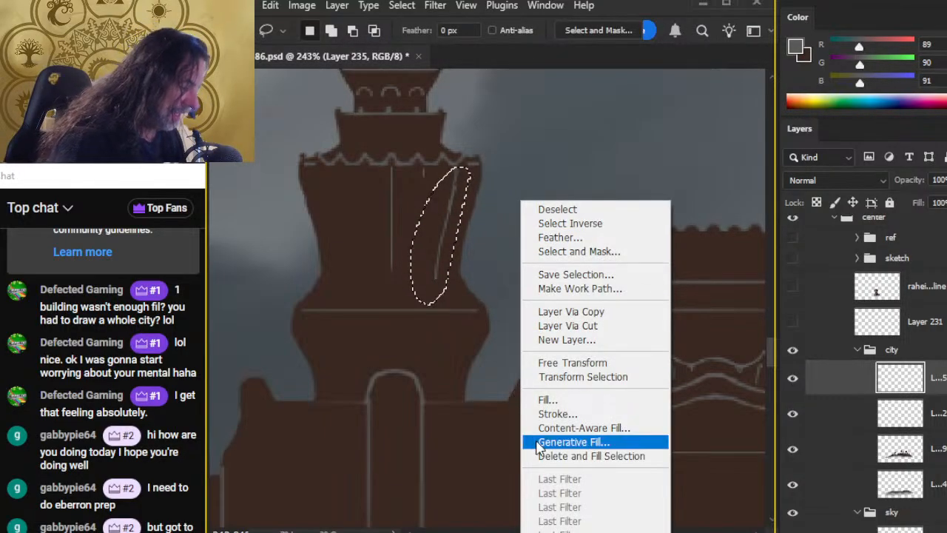
left_click(573, 362)
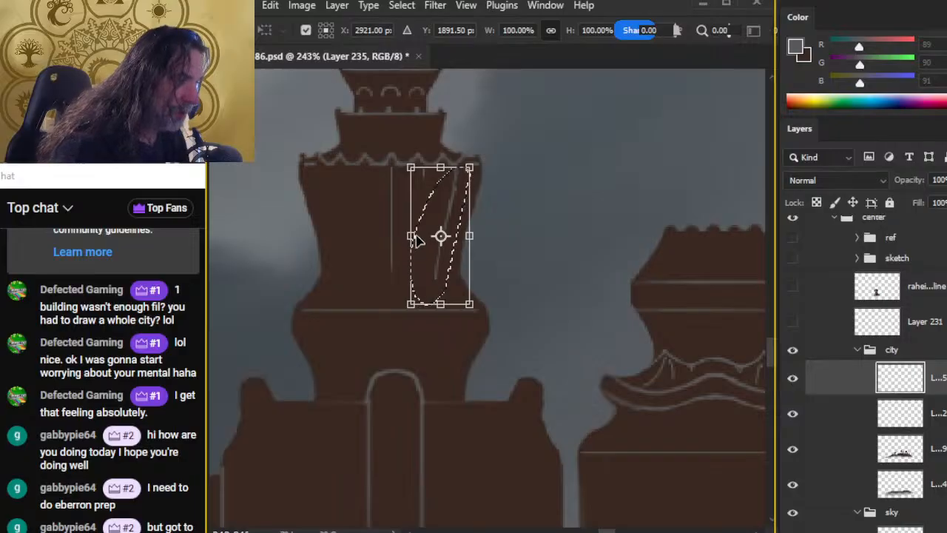
left_click_drag(409, 236, 418, 236)
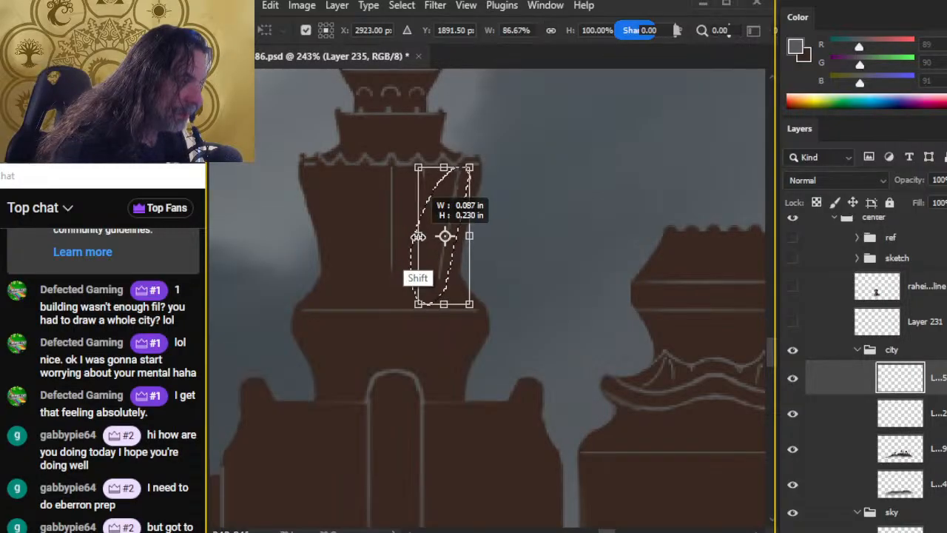
key("Return")
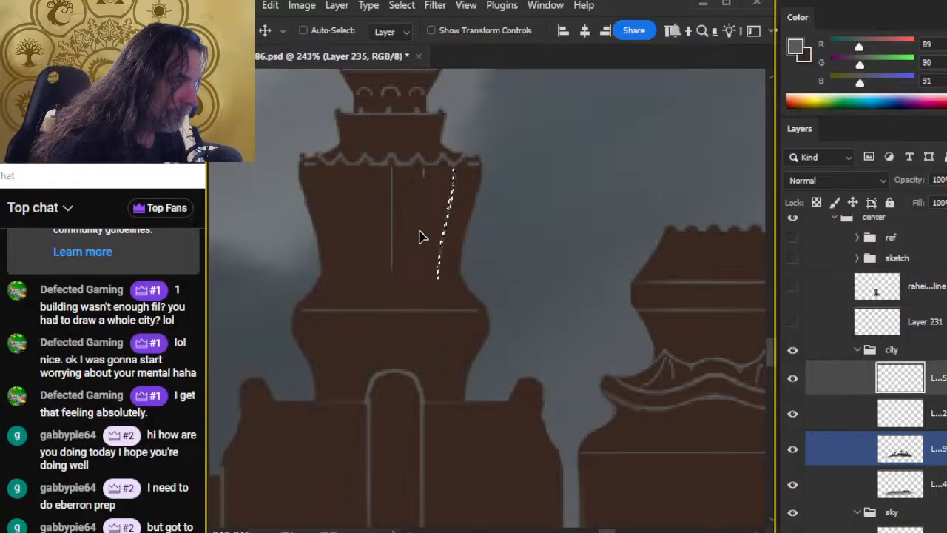
key("ctrl+d")
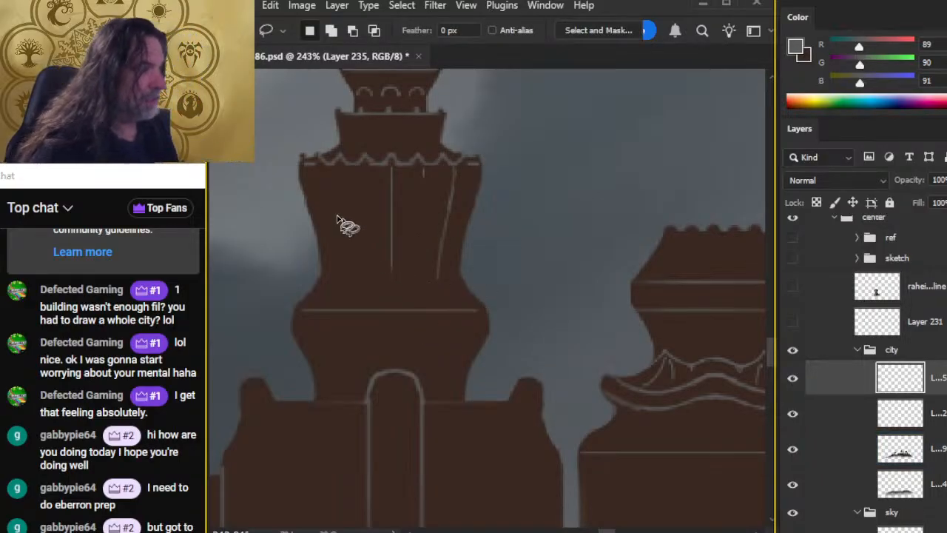
Erase the leftover stub of the vertical line beneath the scalloped trim.
key("e")
key("b")
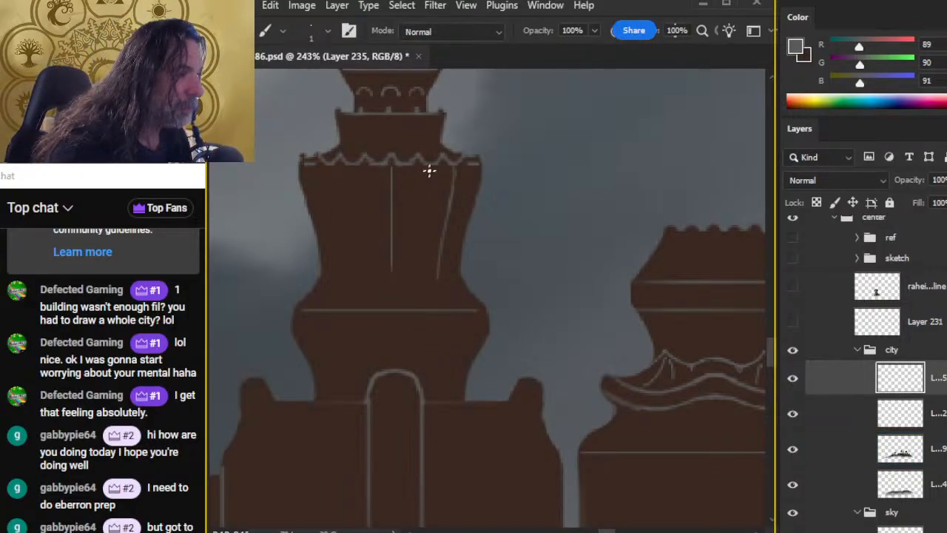
key("e")
left_click_drag(425, 171, 416, 211)
Try a second slanted line between the tower's centre line and right slanted line, and erase it.
key("b")
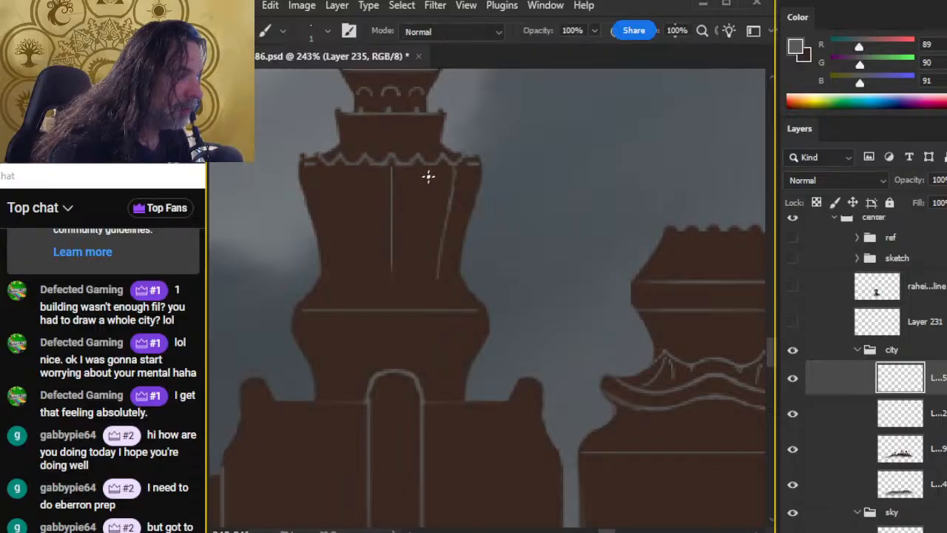
key("ctrl+z")
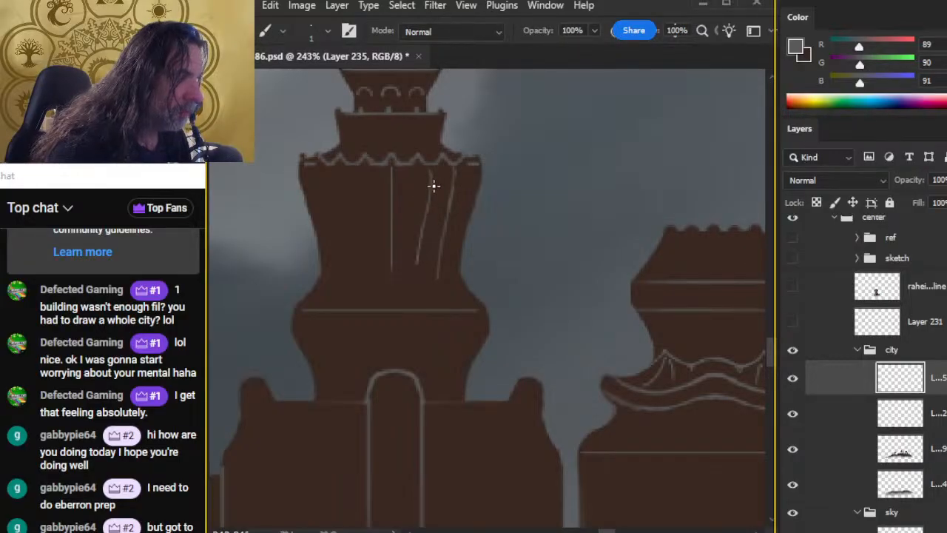
key("e")
mouse_move(436, 182)
left_mouse_down()
mouse_move(408, 251)
mouse_move(412, 274)
left_mouse_up()
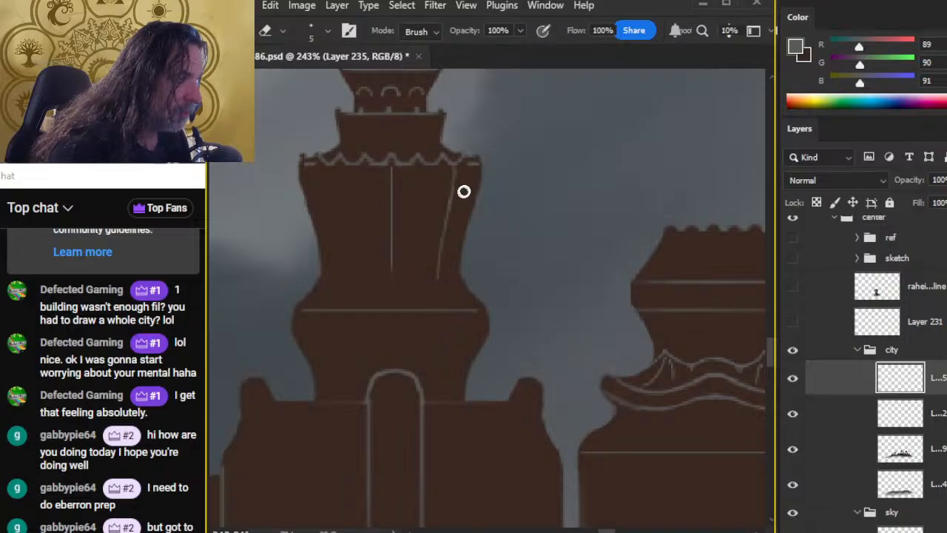
Lasso the slanted line on the tower's right half, nudge it slightly outward, and deselect it.
key("l")
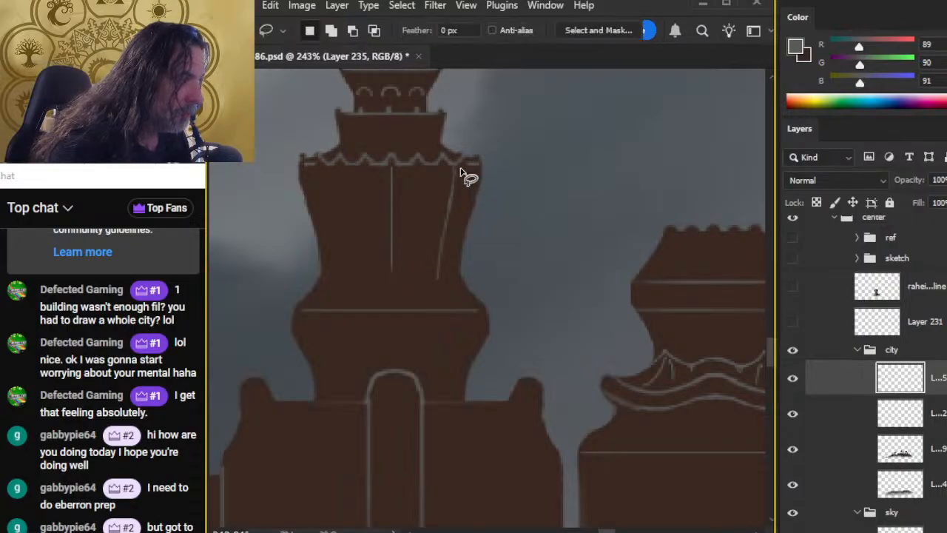
mouse_move(450, 168)
left_mouse_down()
mouse_move(457, 273)
mouse_move(463, 185)
left_mouse_up()
left_click(448, 266, "ctrl")
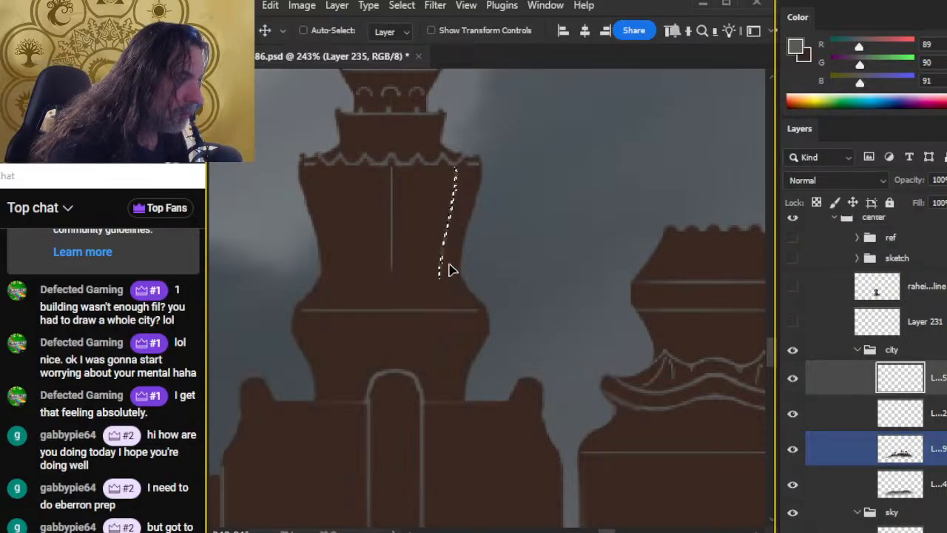
key("ctrl+d")
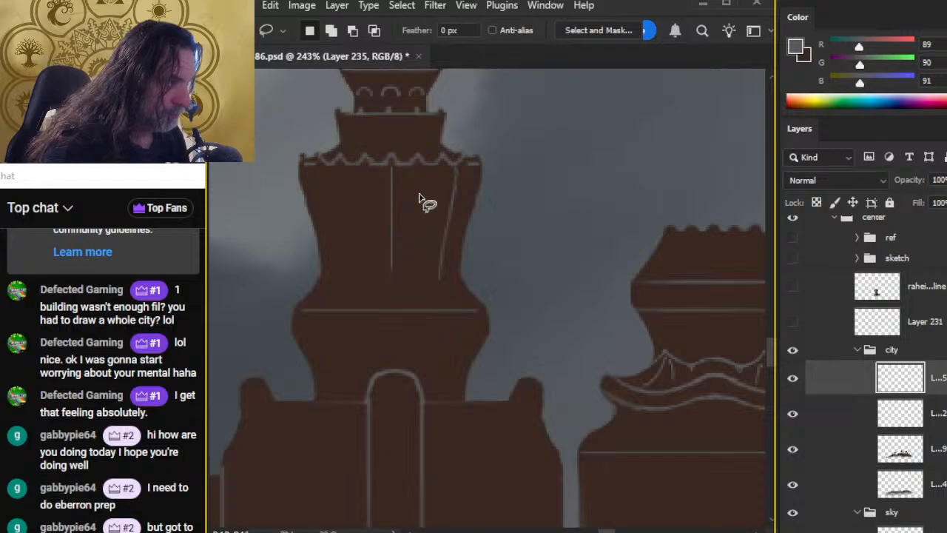
Try a freehand second slanted line between the tower's centre line and the slanted line, and undo it.
key("b")
key("ctrl+z")
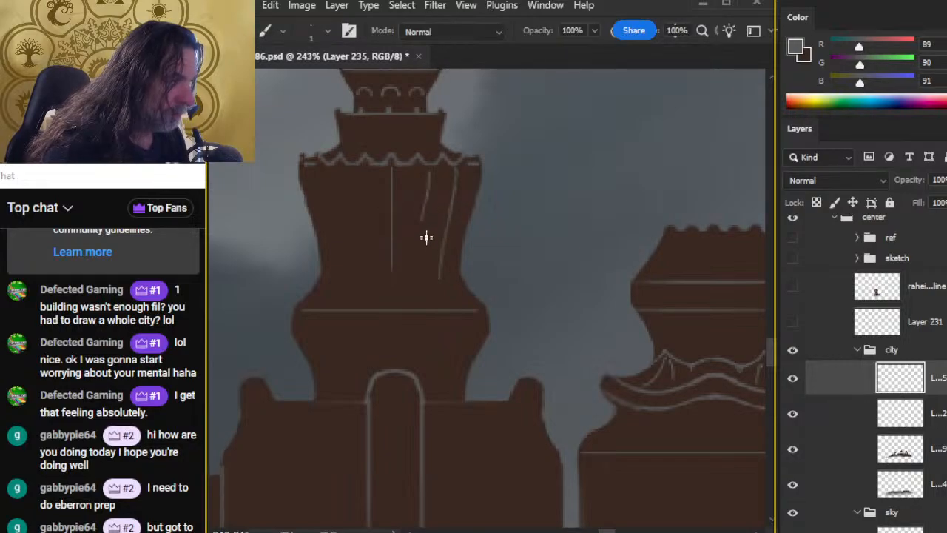
key("ctrl+z")
Duplicate the slanted line onto a new layer, place the copy nearer the centre line, and narrow it to about 82% width.
key("l")
mouse_move(465, 174)
left_mouse_down()
mouse_move(449, 186)
mouse_move(466, 277)
mouse_move(487, 277)
mouse_move(449, 282)
left_mouse_up()
key("ctrl+j")
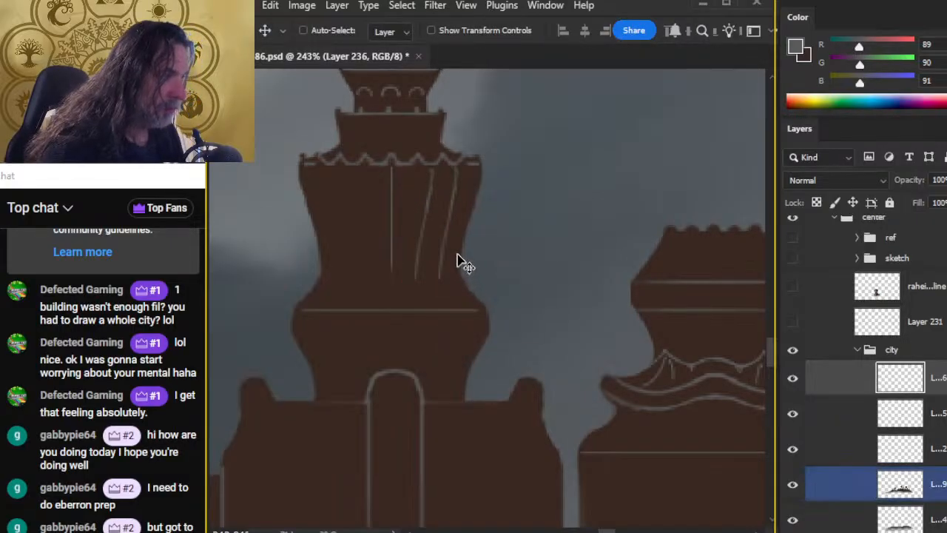
key("l")
right_click(463, 251)
left_click(586, 410)
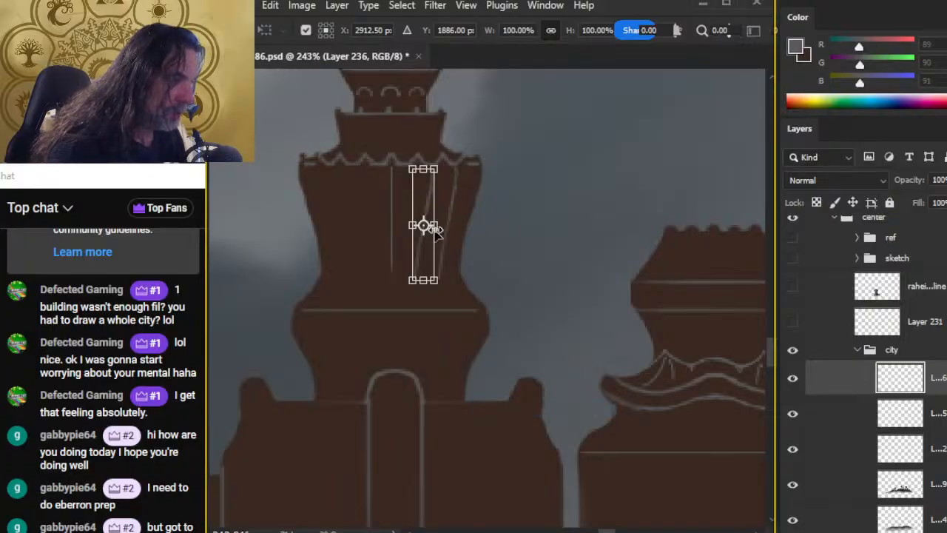
left_click_drag(438, 225, 433, 221)
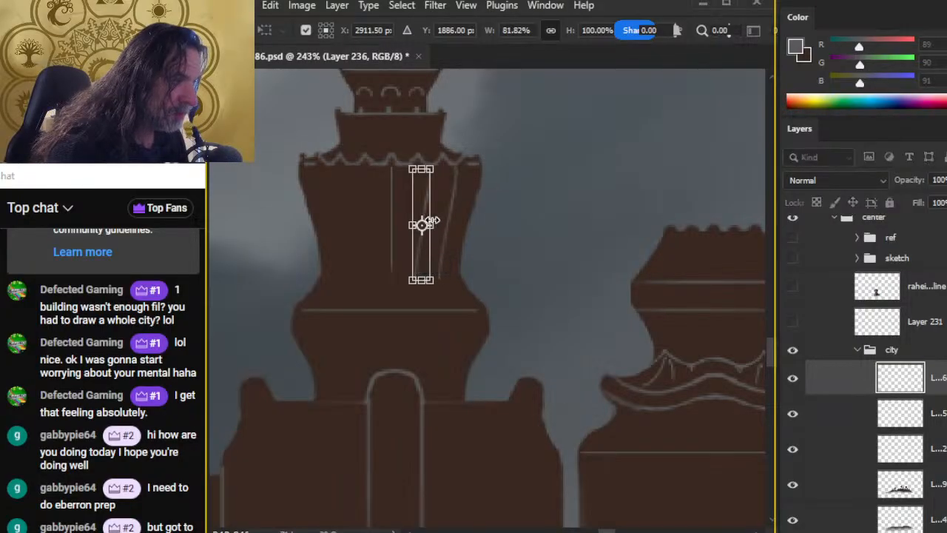
key("Return")
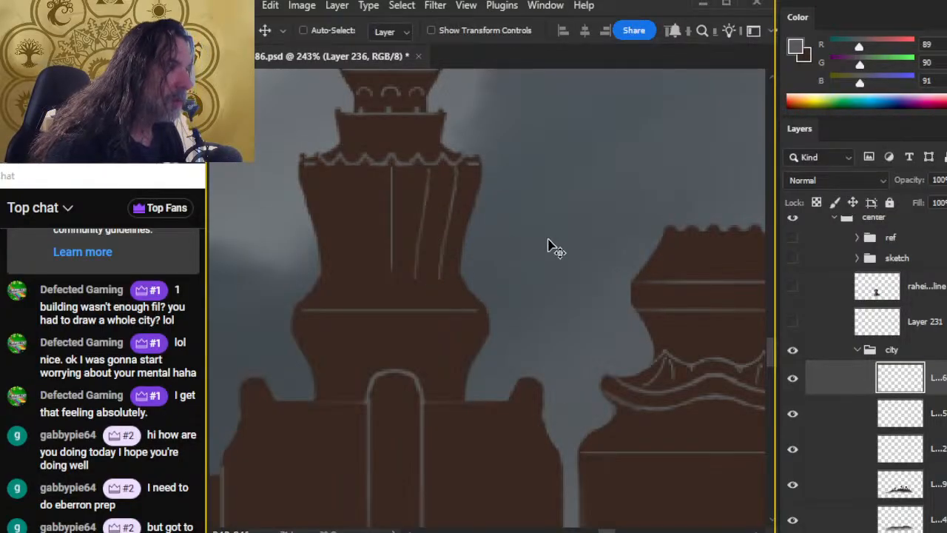
Merge the copied slanted line's layer with the line layer beneath it.
key("b")
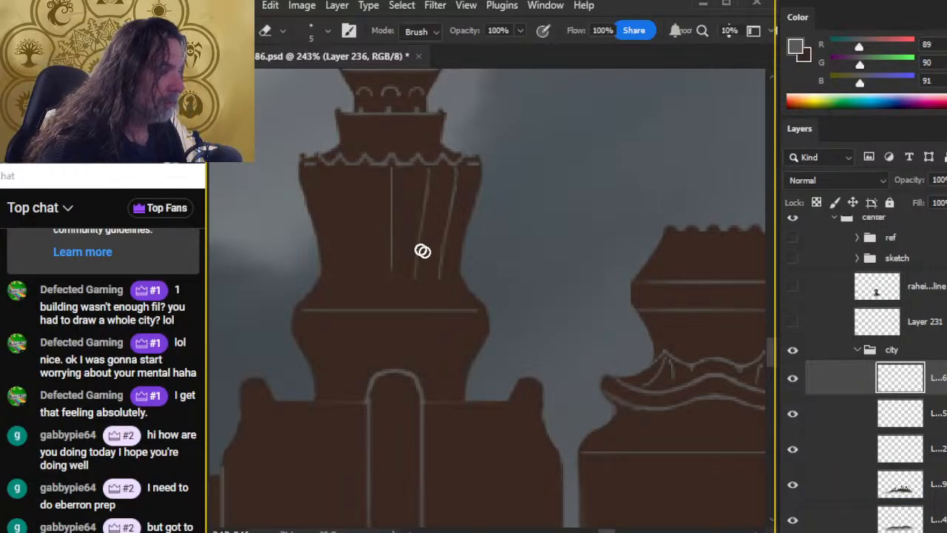
left_click(834, 415, "shift")
right_click(842, 414)
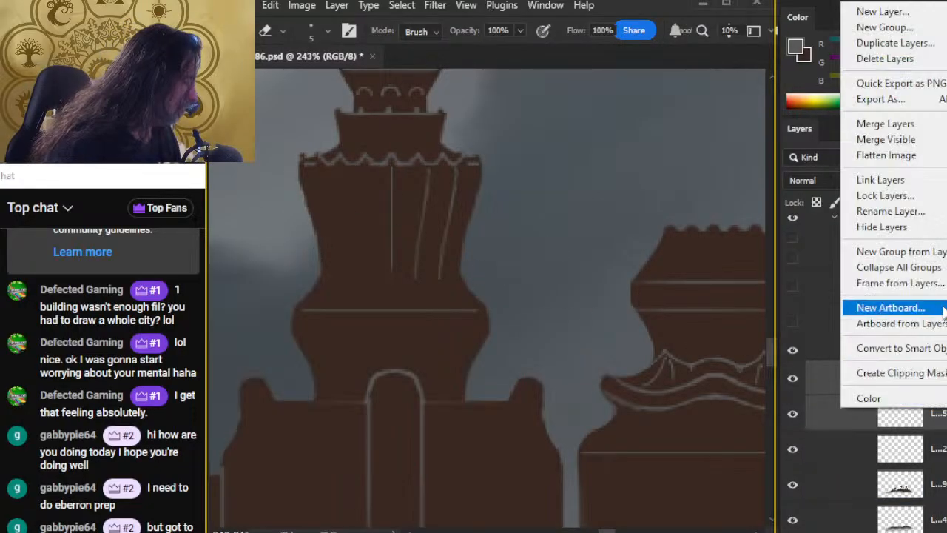
left_click(887, 123)
Erase the vertical centre line on the tower body beneath the scalloped trim.
left_click_drag(738, 230, 464, 416)
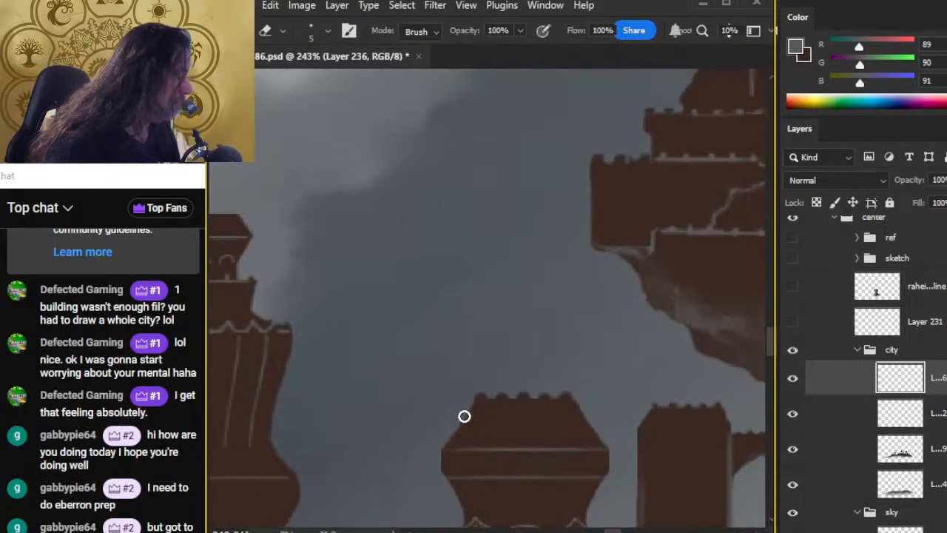
left_click(794, 415)
left_click(793, 415)
key("z")
left_click_drag(670, 427, 523, 400)
mouse_move(522, 400)
left_mouse_down()
mouse_move(582, 264)
mouse_move(602, 291)
left_mouse_up()
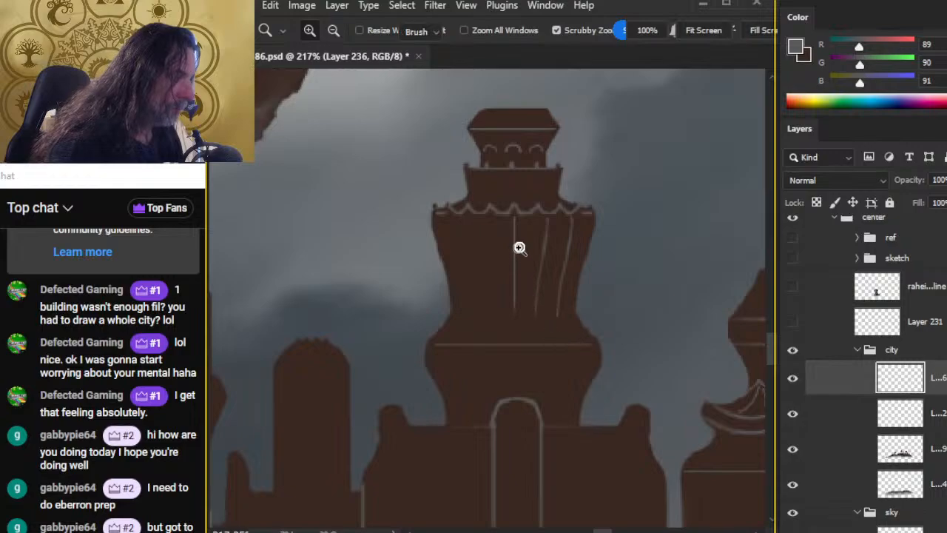
key("b")
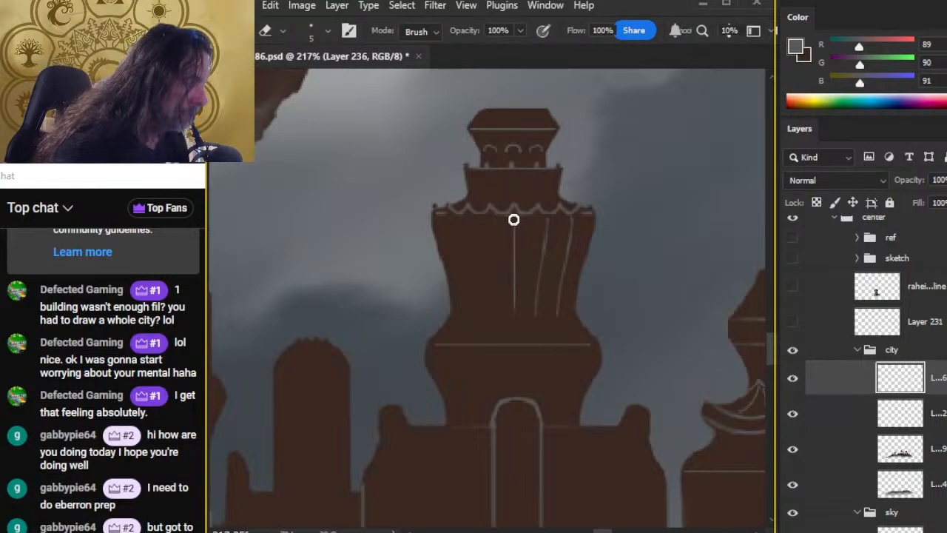
left_click_drag(513, 241, 510, 323)
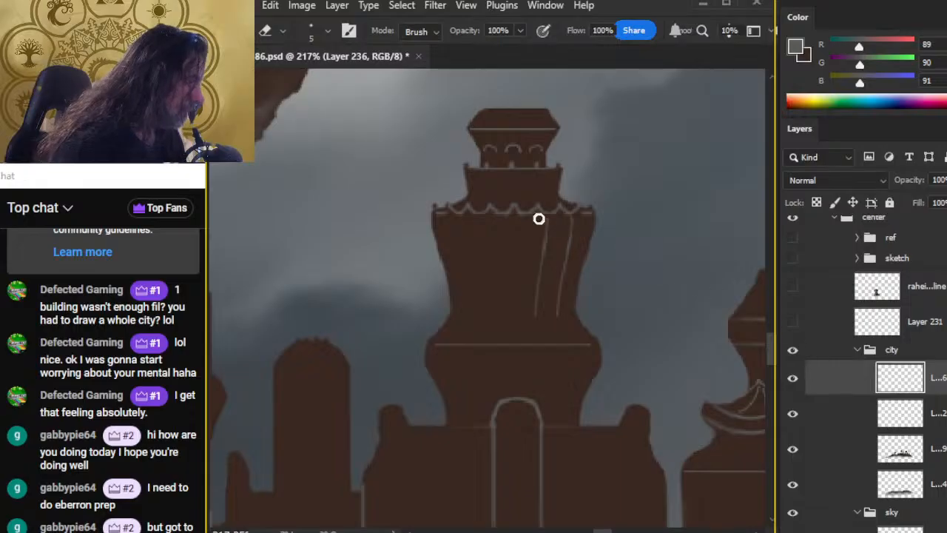
Lasso the inner slanted line, duplicate it onto a new layer, and move the copy toward the tower's centre.
key("l")
mouse_move(541, 223)
left_mouse_down()
mouse_move(543, 333)
mouse_move(566, 258)
mouse_move(553, 222)
left_mouse_up()
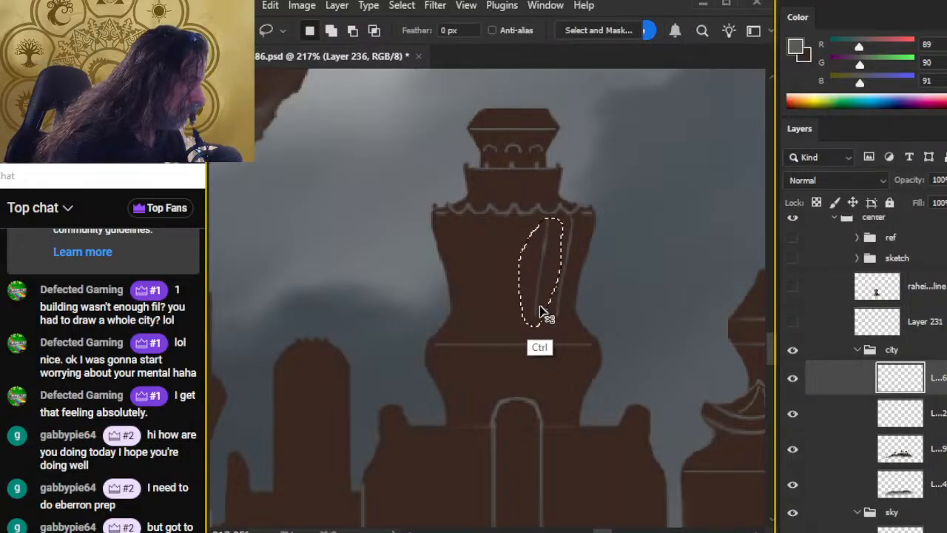
key("ctrl+j")
key("v")
left_click_drag(585, 306, 562, 298)
Narrow the new line copy near the tower's centre to 60% width and nudge it into place.
key("l")
right_click(487, 252)
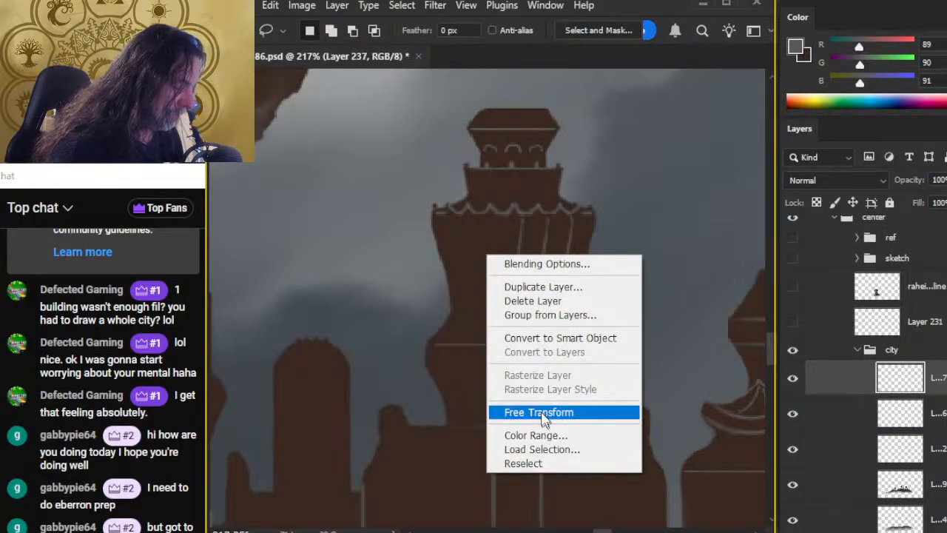
left_click(545, 419)
left_click_drag(501, 270, 518, 271)
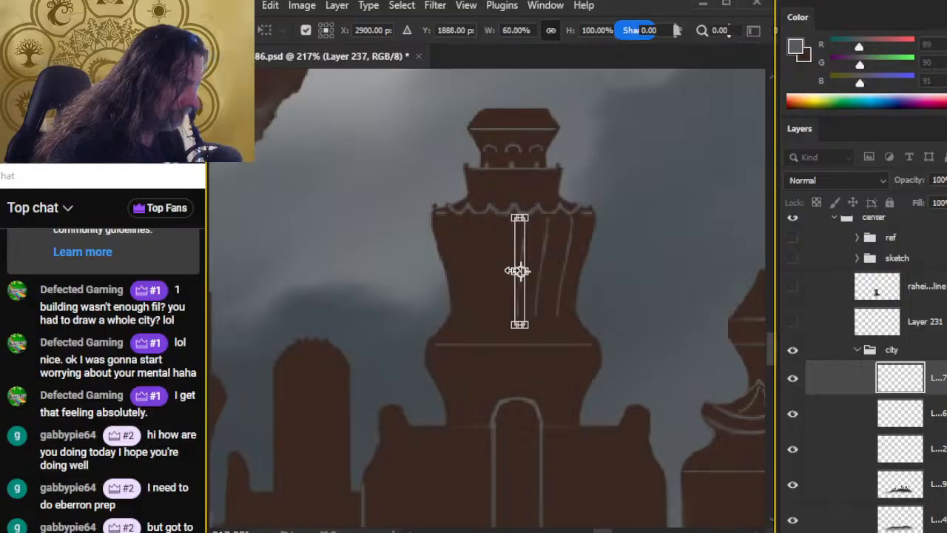
key("Return")
key("v")
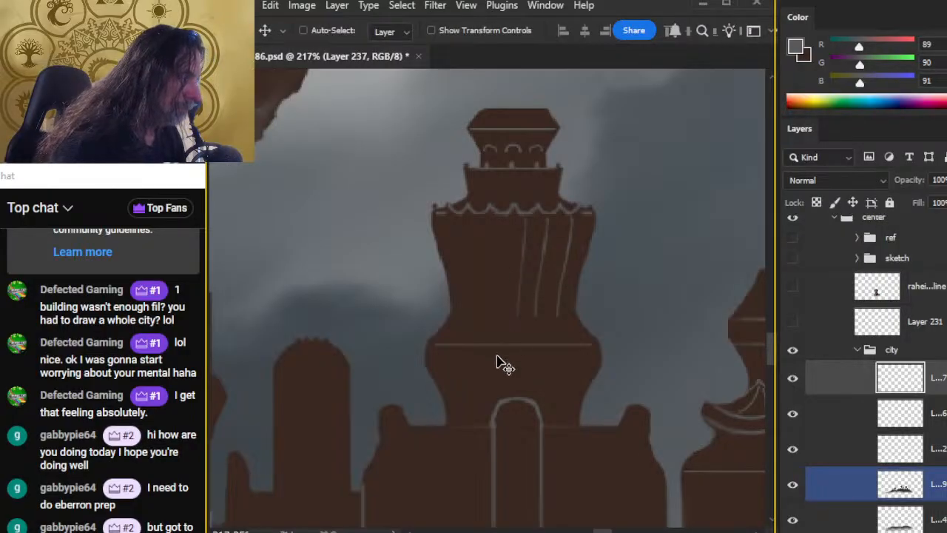
Merge the narrowed line copy's layer down into the slanted lines layer.
key("l")
left_click_drag(564, 323, 570, 318)
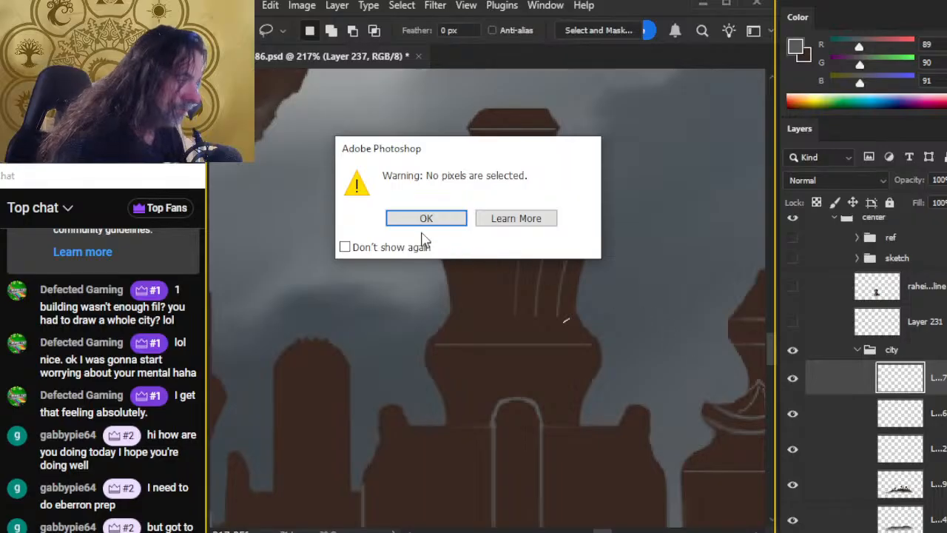
key("Return")
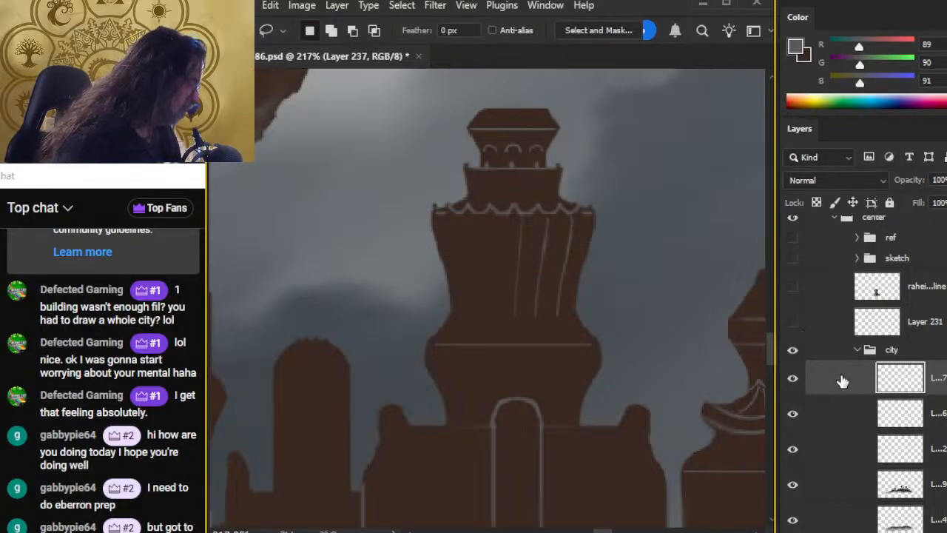
right_click(843, 380)
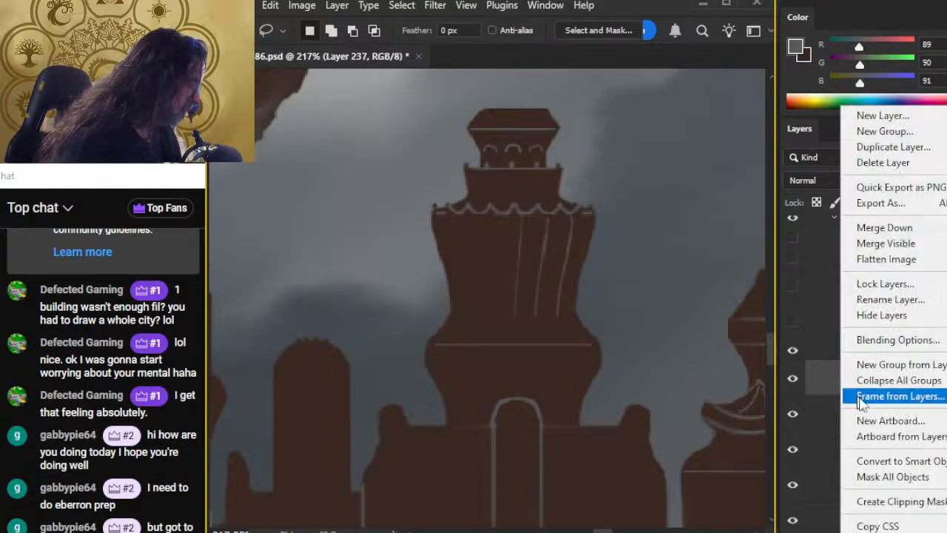
left_click(905, 231)
Erase the upper tips of the three slanted lines just beneath the scalloped trim.
key("b")
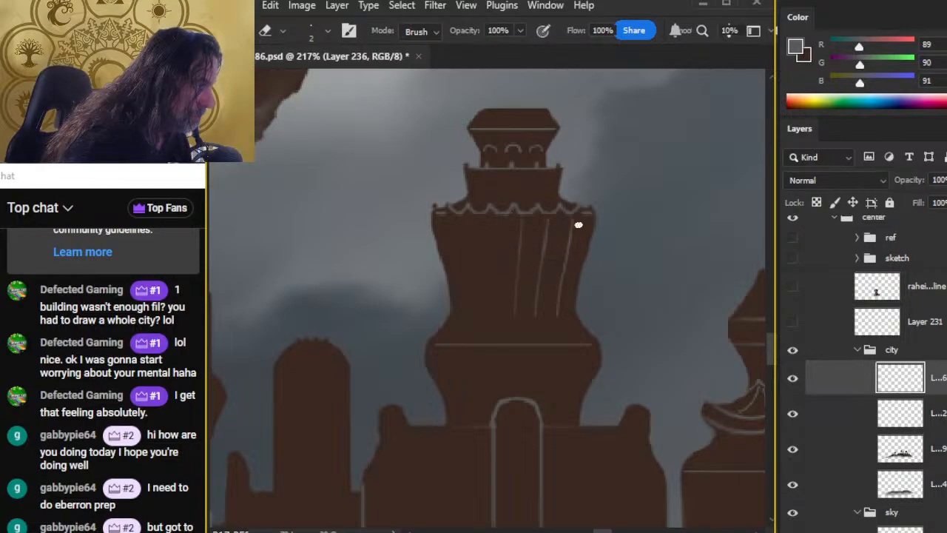
key("l")
key("e")
Lasso the two outer slanted lines on the tower's right half, nudge them slightly right, and deselect them.
key("l")
mouse_move(588, 219)
left_mouse_down()
mouse_move(540, 220)
mouse_move(493, 290)
mouse_move(590, 264)
mouse_move(586, 313)
left_mouse_up()
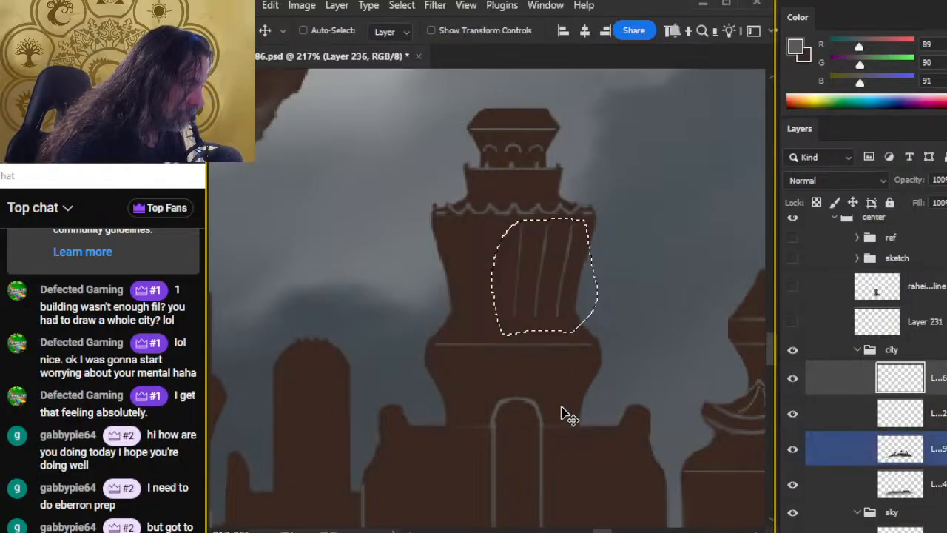
key("ctrl+d")
mouse_move(585, 218)
left_mouse_down()
mouse_move(542, 225)
mouse_move(527, 279)
mouse_move(534, 320)
mouse_move(581, 317)
left_mouse_up()
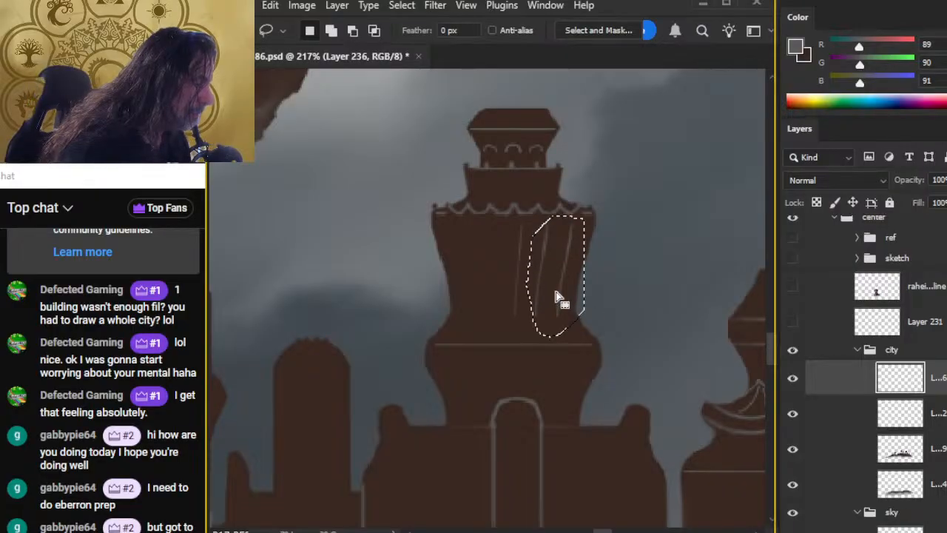
key("ctrl+Right")
key("ctrl+d")
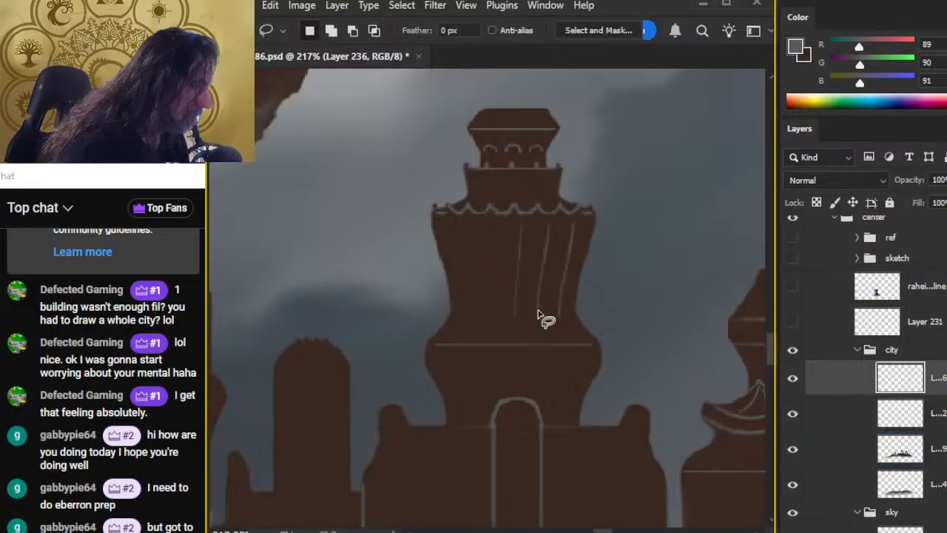
Lasso only the outermost slanted line, nudge it slightly right, and deselect it.
mouse_move(584, 224)
left_mouse_down()
mouse_move(563, 234)
mouse_move(552, 277)
mouse_move(564, 347)
left_mouse_up()
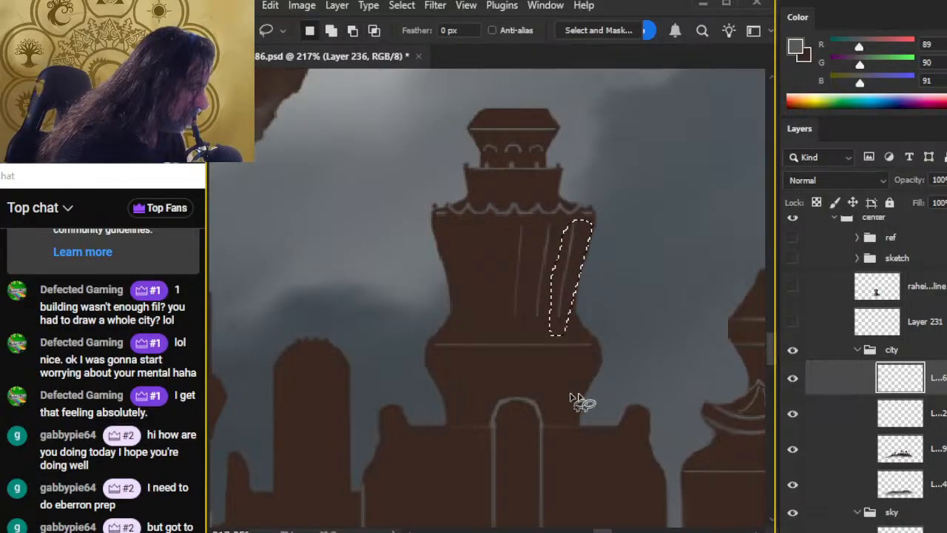
key("ctrl+Right")
key("ctrl+d")
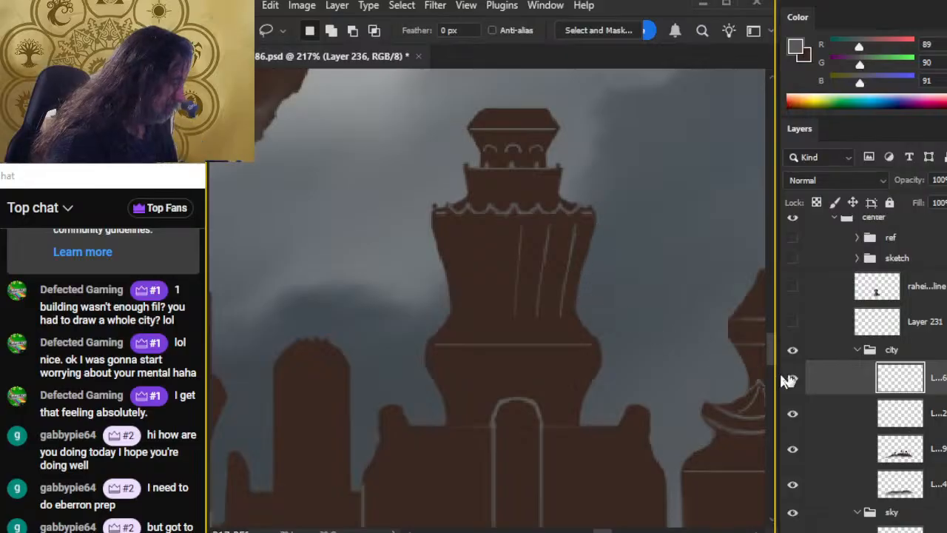
Try duplicating the three slanted lines, flipping the copy horizontally, and moving it onto the tower's left half.
mouse_move(598, 220)
left_mouse_down()
mouse_move(524, 222)
mouse_move(488, 258)
mouse_move(524, 329)
mouse_move(592, 327)
left_mouse_up()
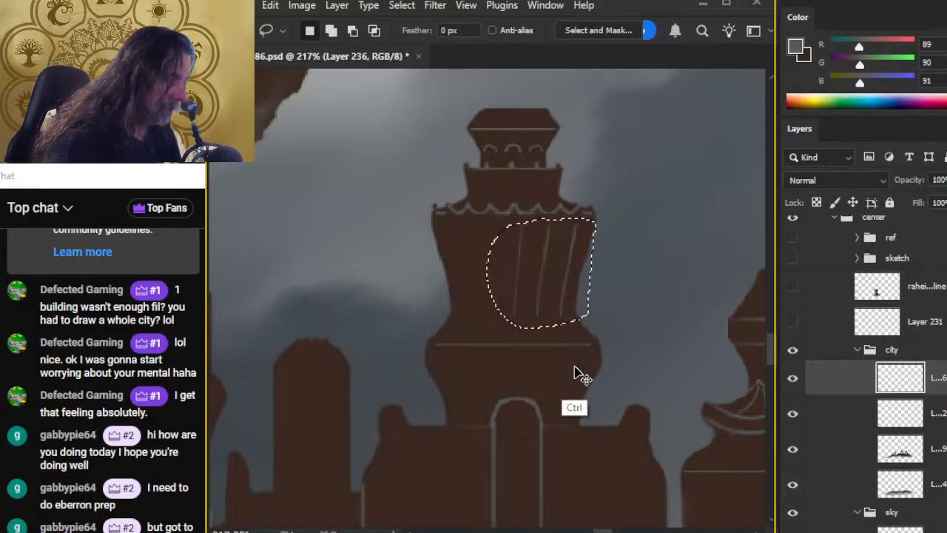
key("ctrl+j")
right_click(565, 277)
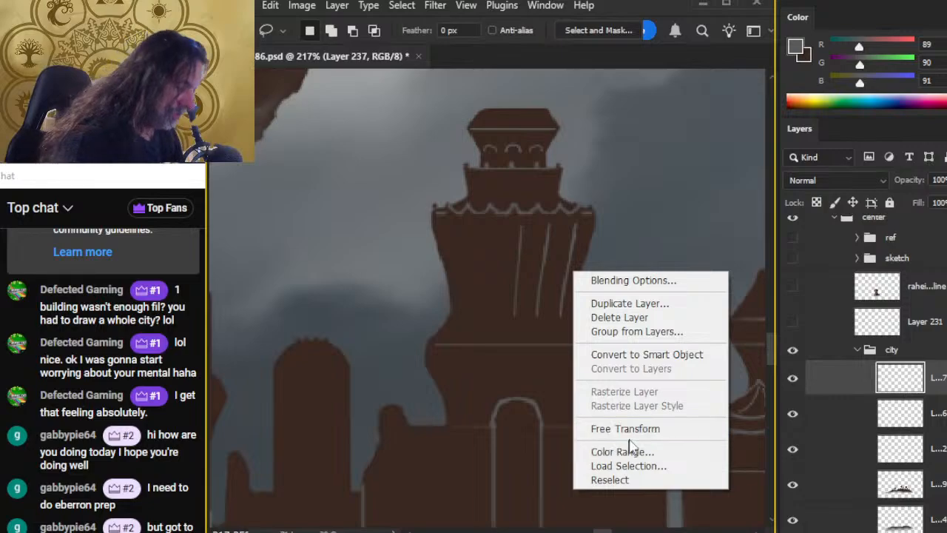
left_click(621, 429)
right_click(541, 230)
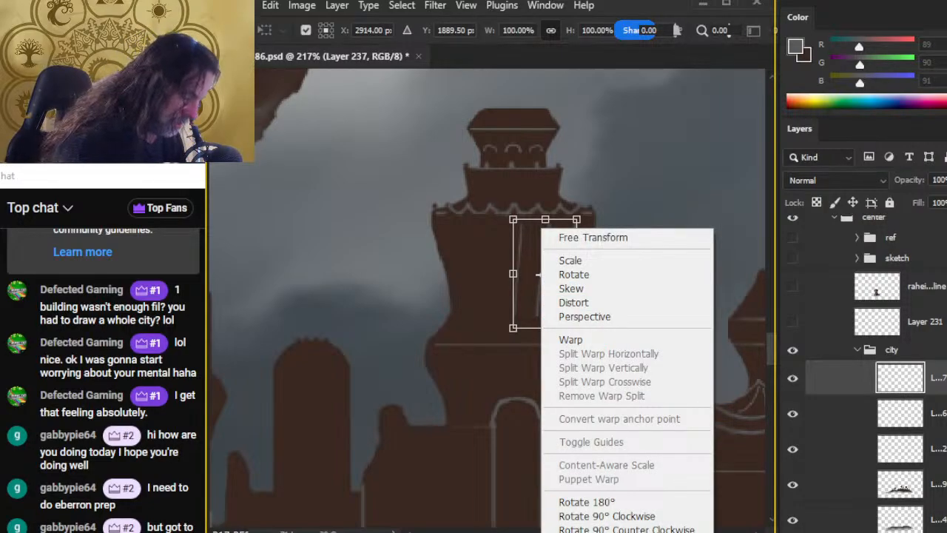
key("h")
key("Return")
key("v")
key("shift+Left")
key("shift+Left")
key("shift+Left")
key("shift+Left")
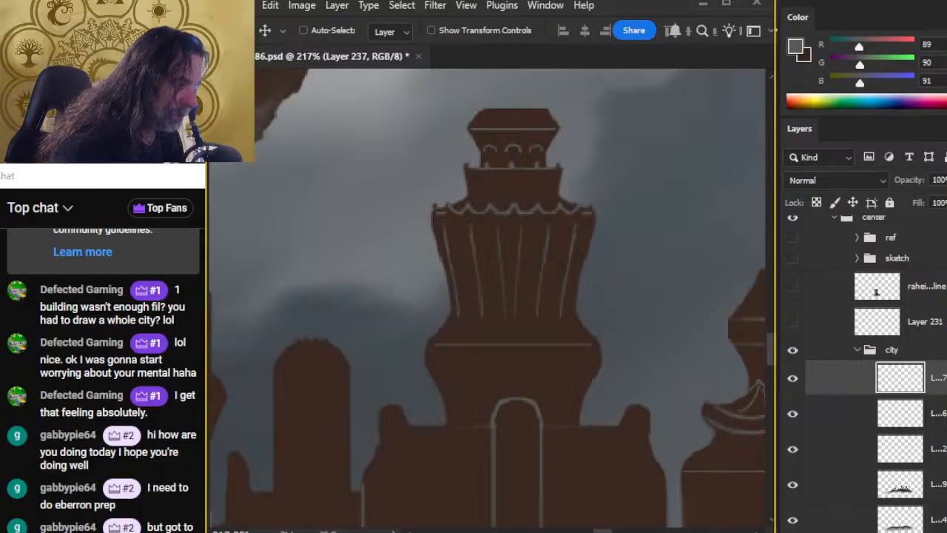
key("shift+Left")
key("shift+Left")
key("Right")
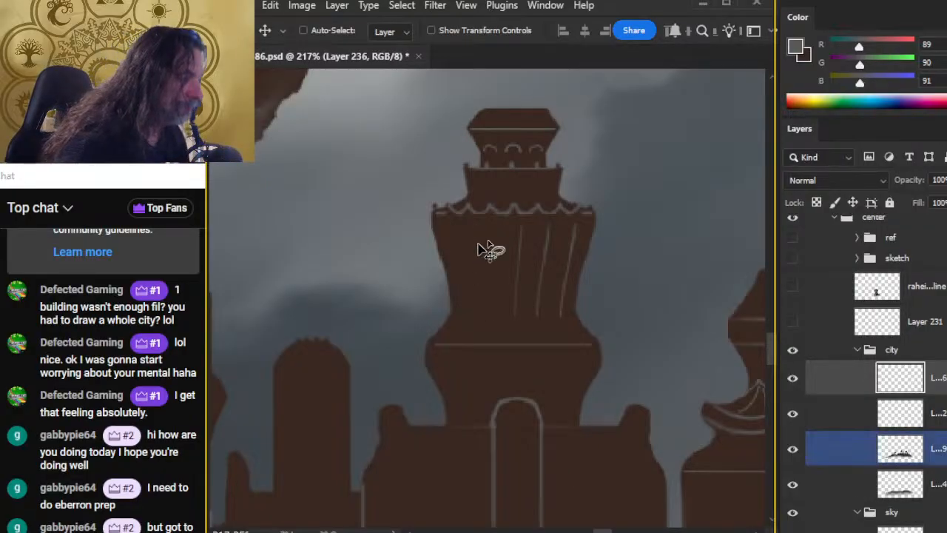
Lasso the innermost of the three slanted lines on the tower's right half and try to narrow it with Free Transform.
key("l")
mouse_move(523, 219)
left_mouse_down()
mouse_move(508, 288)
mouse_move(530, 292)
mouse_move(541, 238)
mouse_move(520, 215)
left_mouse_up()
right_click(512, 196)
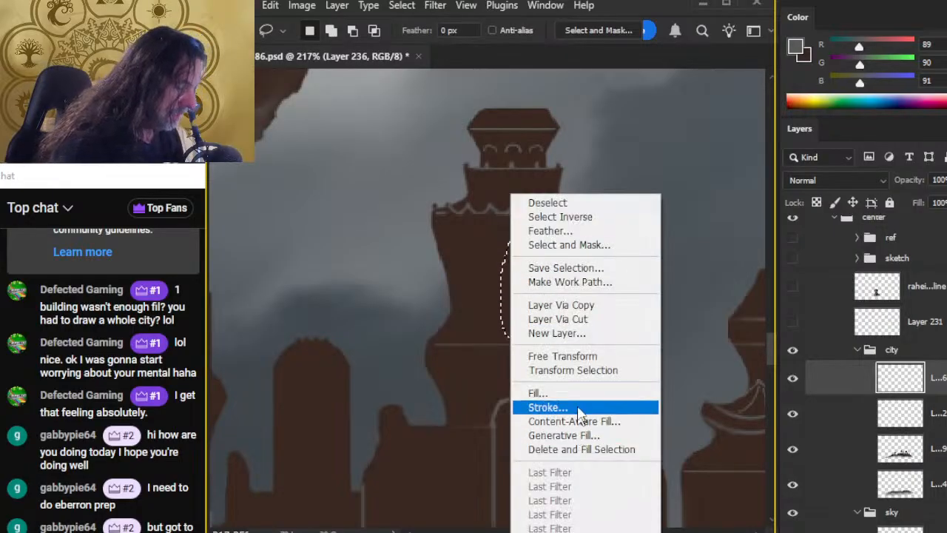
left_click(570, 357)
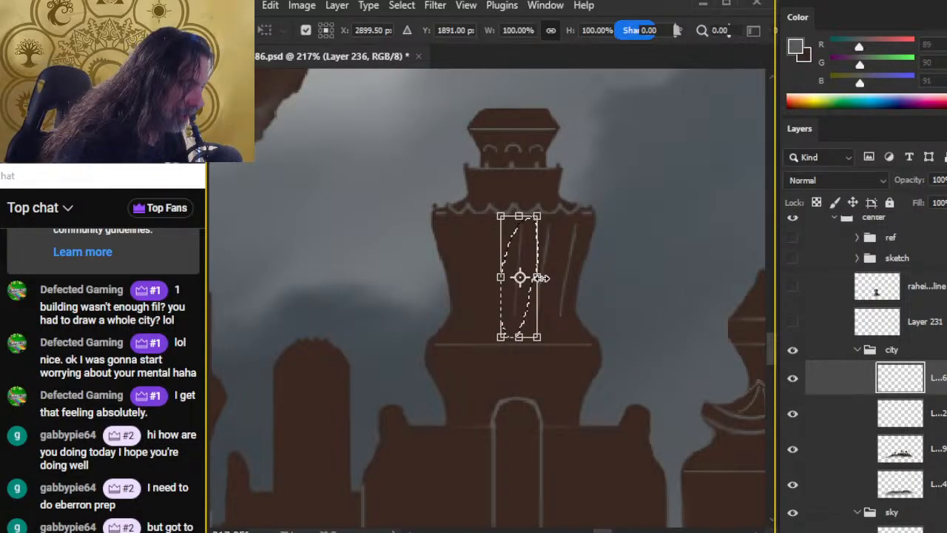
left_click(538, 277, "shift")
right_click(539, 276)
left_click(536, 283)
left_click(538, 280, "shift")
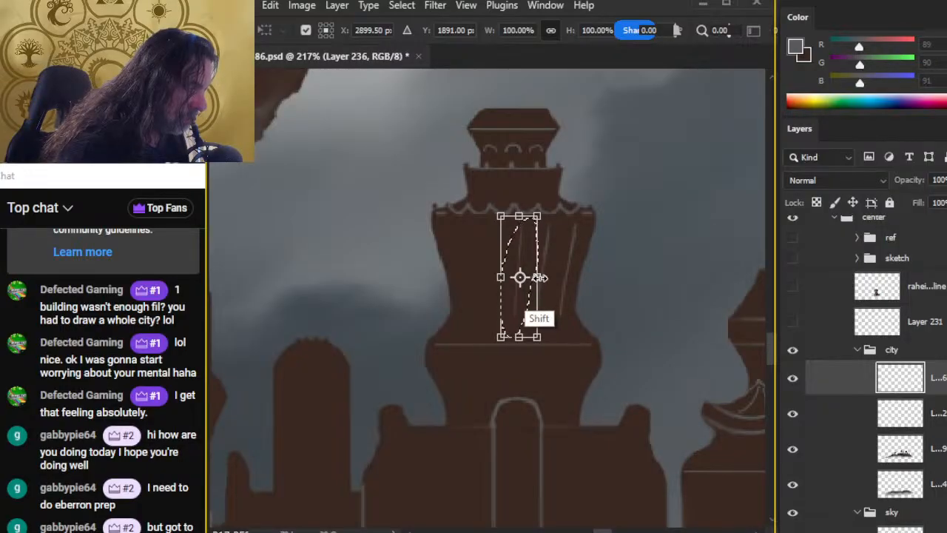
right_click(539, 278)
left_click(555, 290)
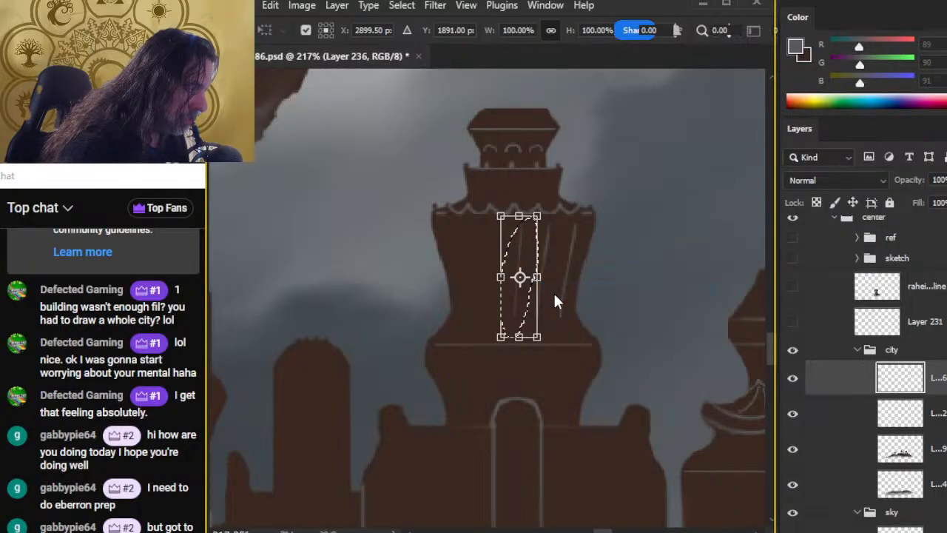
left_click(533, 333, "ctrl")
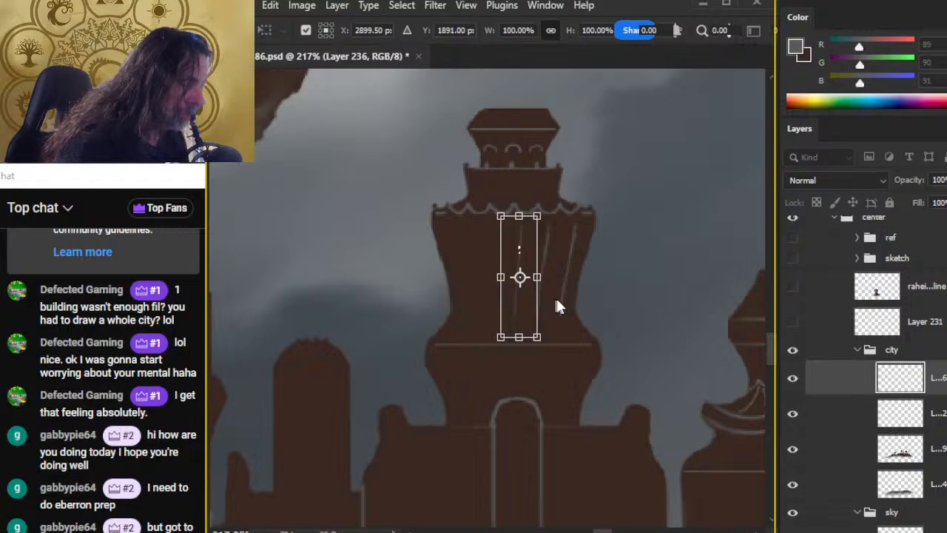
key("Return")
key("l")
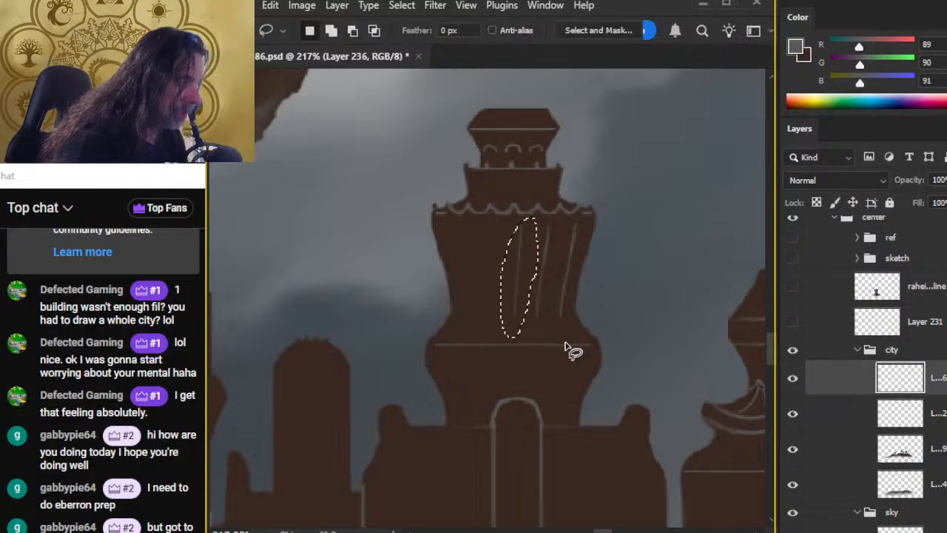
Transform the lassoed innermost line to make it slightly narrower and more upright, apply it, and deselect.
right_click(527, 292)
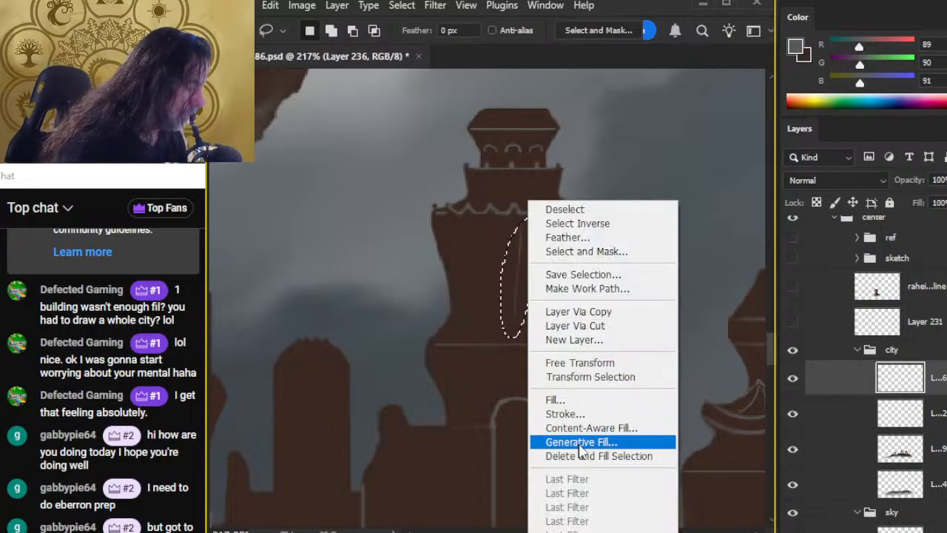
left_click(586, 371)
right_click(511, 296)
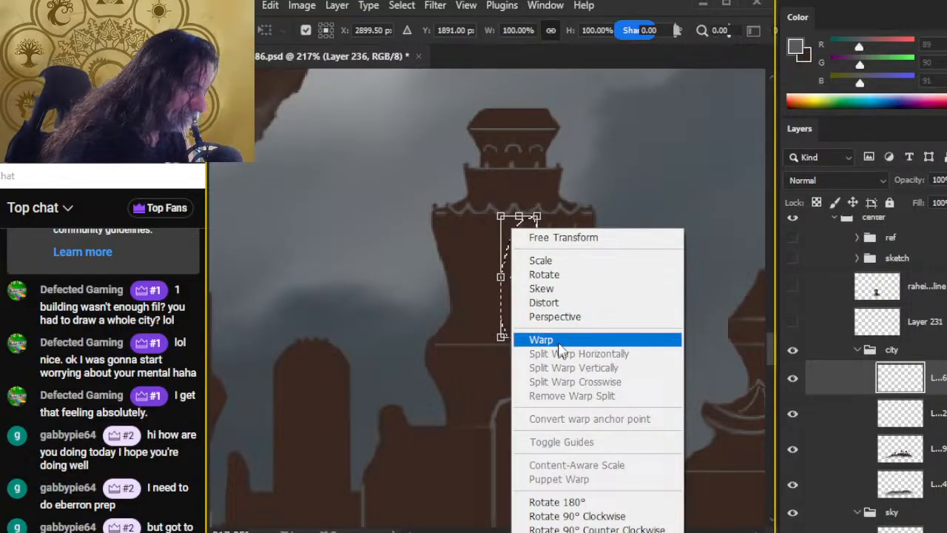
left_click(577, 203)
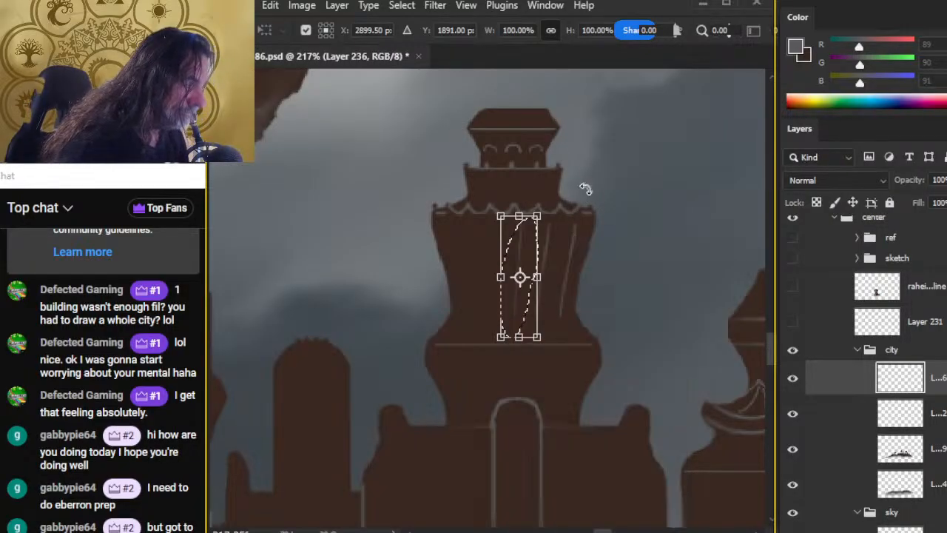
right_click(539, 278, "shift")
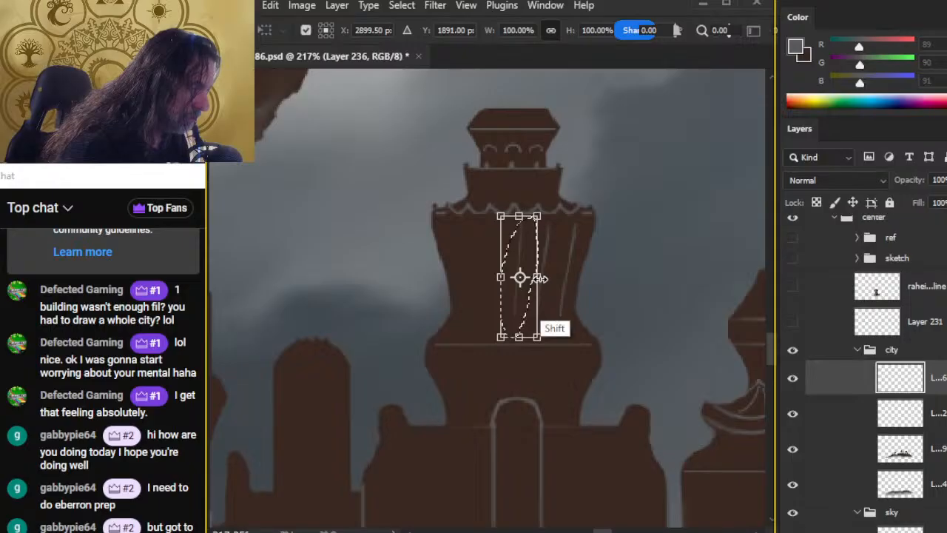
mouse_move(538, 277)
left_mouse_down()
mouse_move(560, 274)
mouse_move(529, 273)
left_mouse_up()
key("Return")
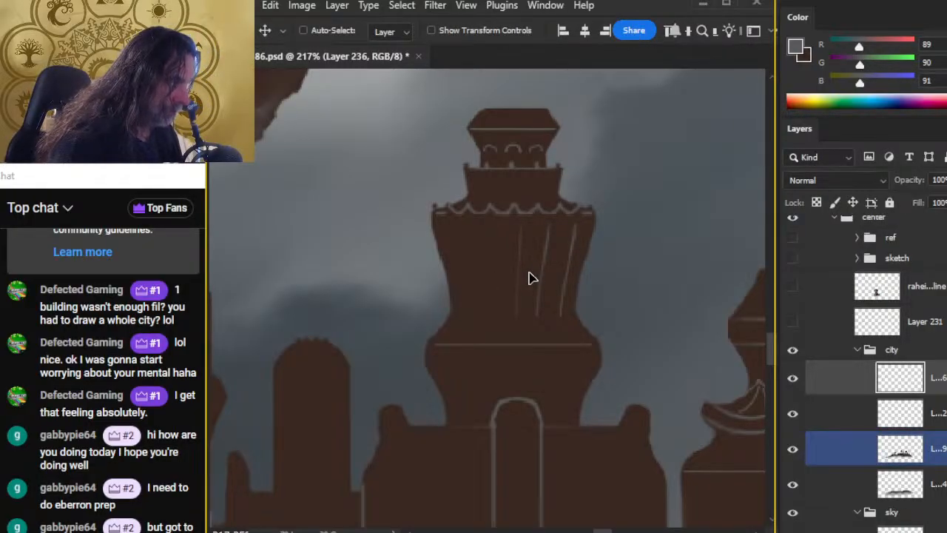
key("l")
left_click_drag(541, 363, 552, 360)
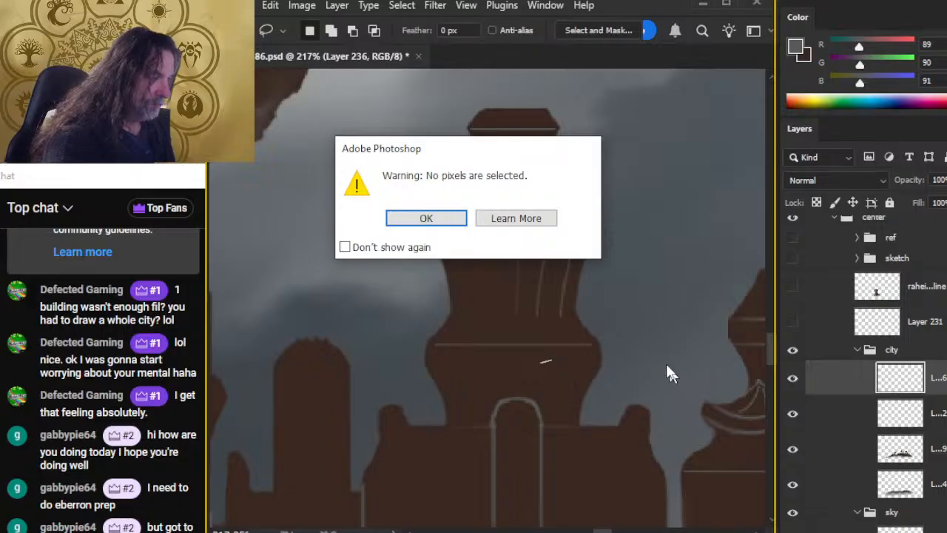
left_click(440, 222)
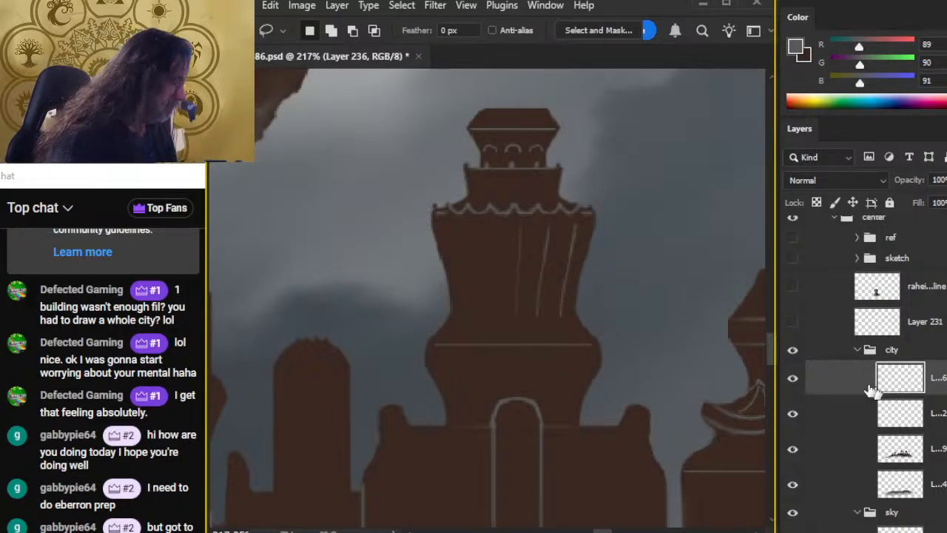
left_click(795, 379)
left_click(795, 379)
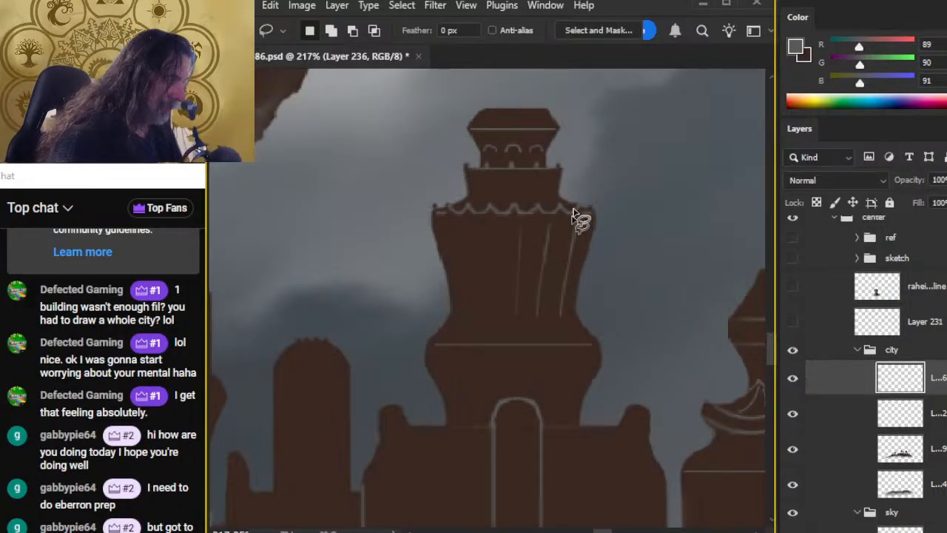
mouse_move(590, 224)
left_mouse_down()
mouse_move(534, 220)
mouse_move(501, 238)
mouse_move(504, 328)
mouse_move(584, 320)
left_mouse_up()
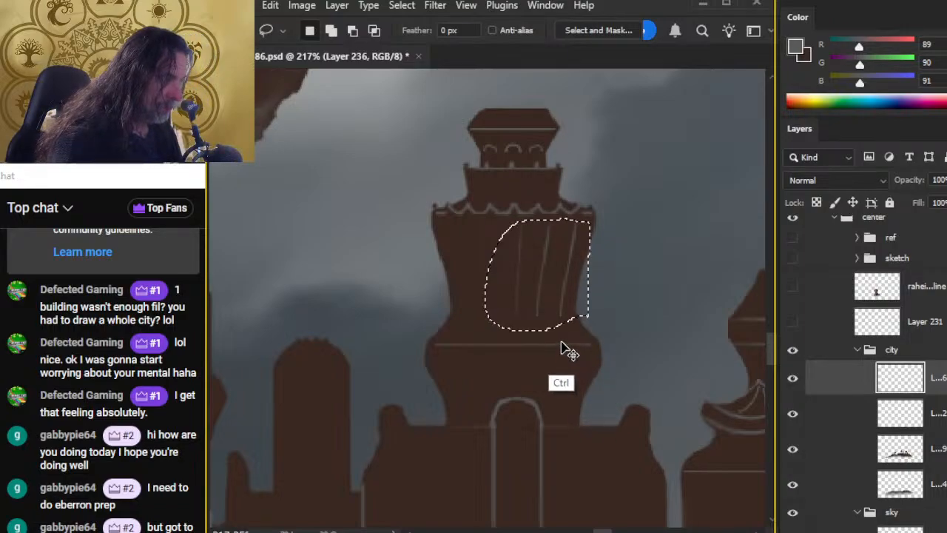
left_click(619, 274)
Lasso the middle, outermost and innermost slanted lines one at a time and nudge each slightly right to even their spacing.
mouse_move(564, 223)
left_mouse_down()
mouse_move(536, 238)
mouse_move(526, 319)
mouse_move(544, 326)
mouse_move(549, 250)
left_mouse_up()
key("ctrl")
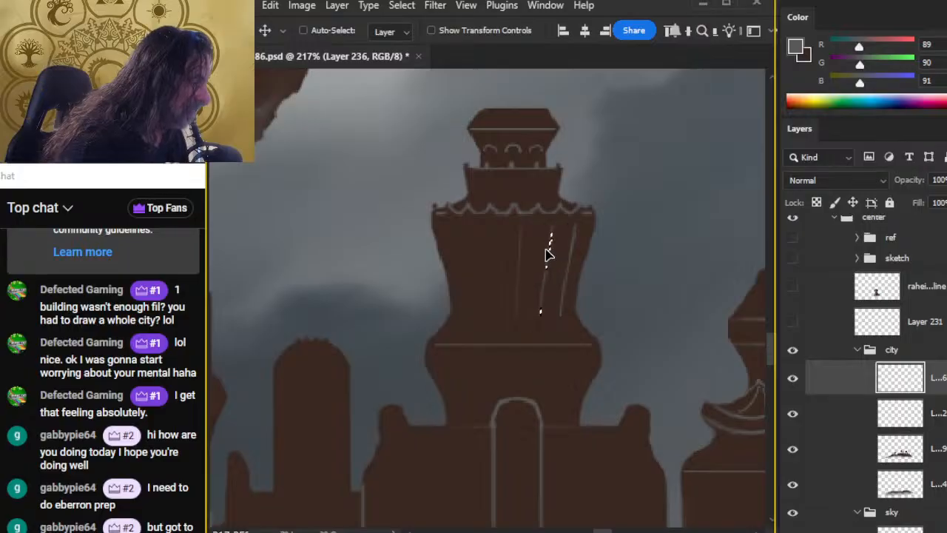
left_click(606, 331)
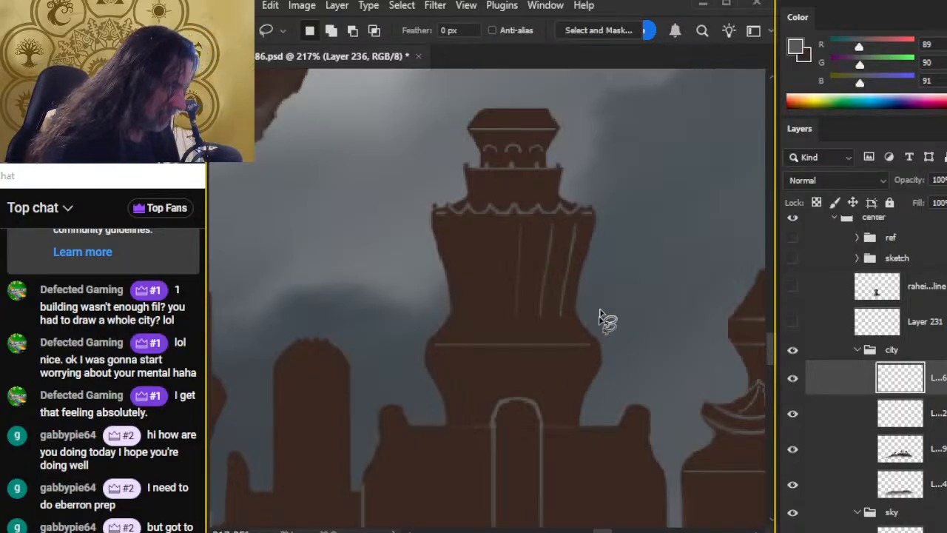
mouse_move(584, 219)
left_mouse_down()
mouse_move(561, 258)
mouse_move(556, 313)
mouse_move(577, 299)
left_mouse_up()
mouse_move(530, 220)
left_mouse_down()
mouse_move(500, 287)
mouse_move(538, 254)
left_mouse_up()
key("ctrl")
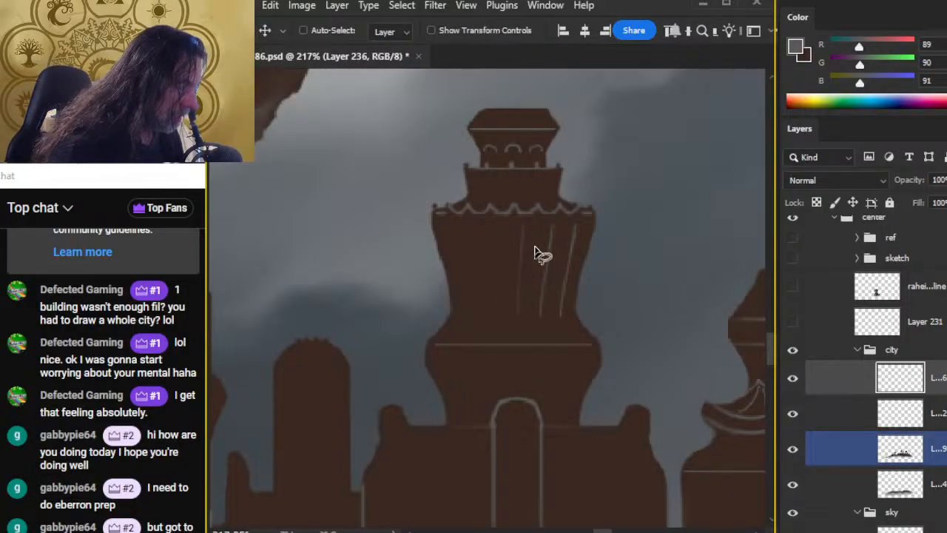
Lasso all three slanted lines, copy them to a new layer, and flip the copy horizontally.
mouse_move(601, 227)
left_mouse_down()
mouse_move(528, 223)
mouse_move(497, 248)
mouse_move(513, 328)
mouse_move(601, 326)
left_mouse_up()
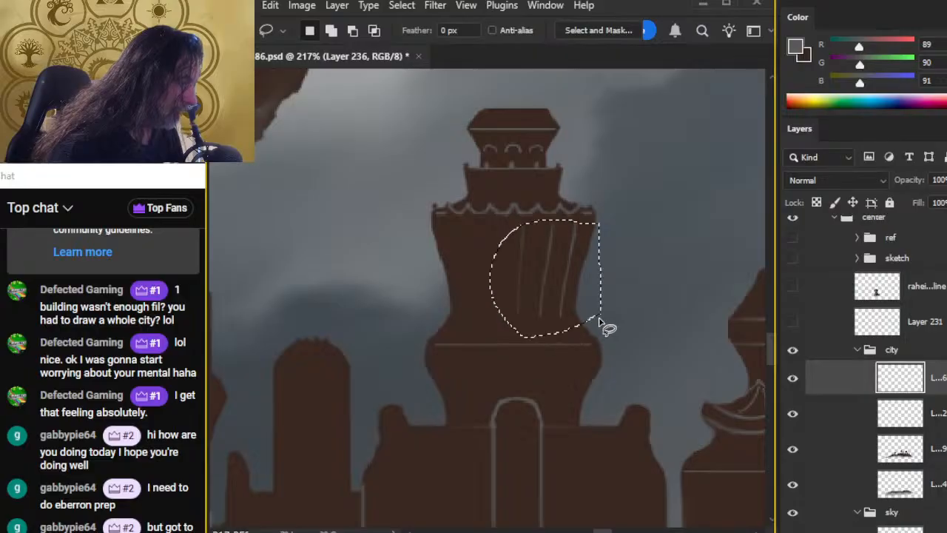
key("ctrl+shift+j")
right_click(518, 251)
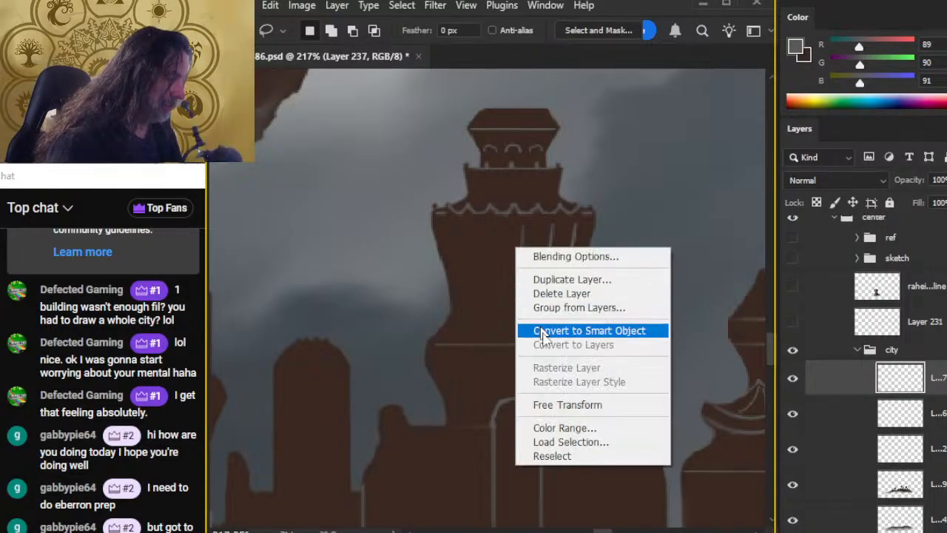
left_click(568, 405)
right_click(551, 229)
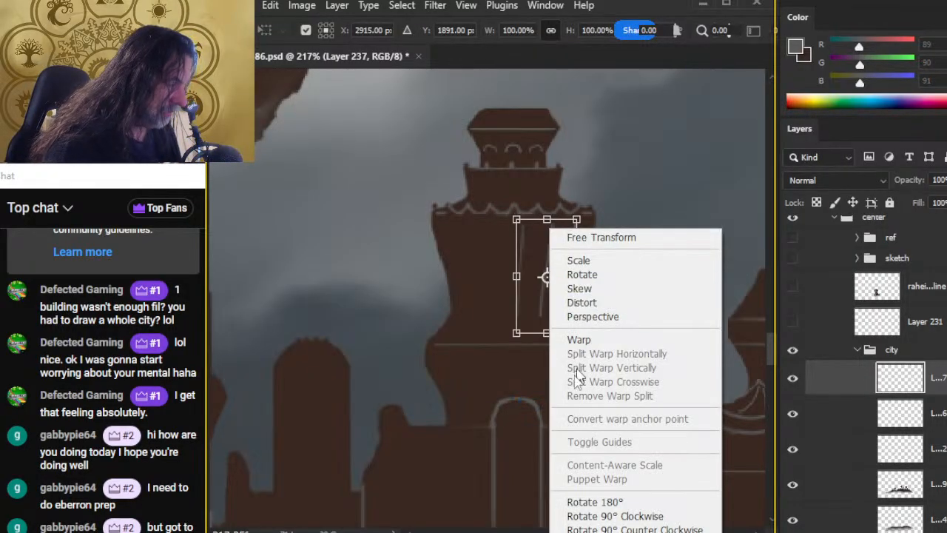
left_click(610, 532)
key("Return")
Move the flipped lines onto the tower's left half and nudge them until they mirror the right-half lines.
key("v")
left_click_drag(546, 277, 511, 277)
key("shift+Left")
key("shift+Left")
key("Right")
key("Right")
key("Right")
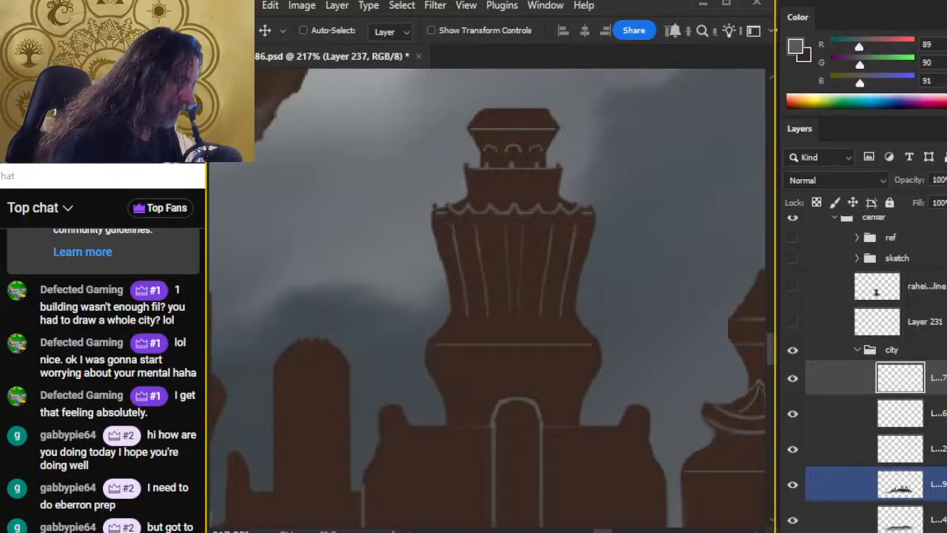
key("Left")
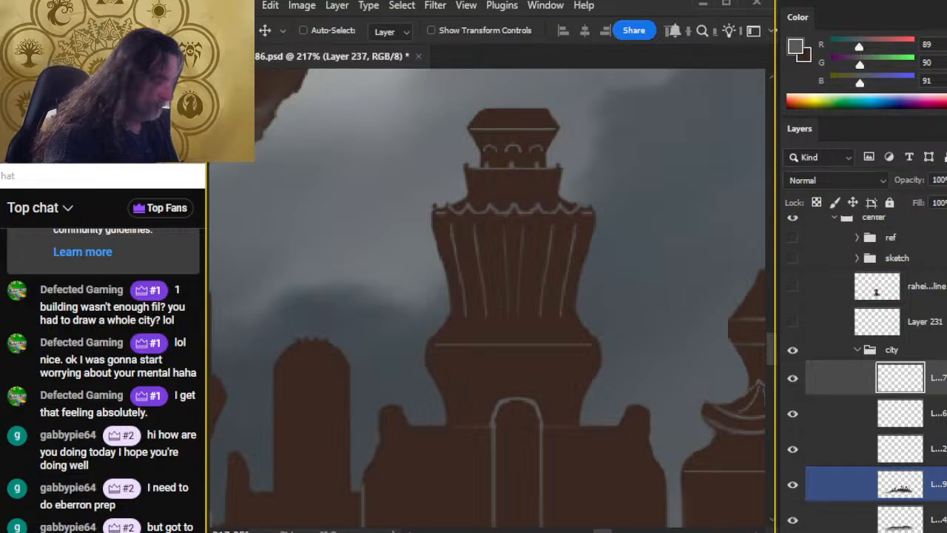
Merge the mirrored lines down into the layer beneath and fade the lower ends of all six lines with the Eraser at 20% opacity.
right_click(854, 387)
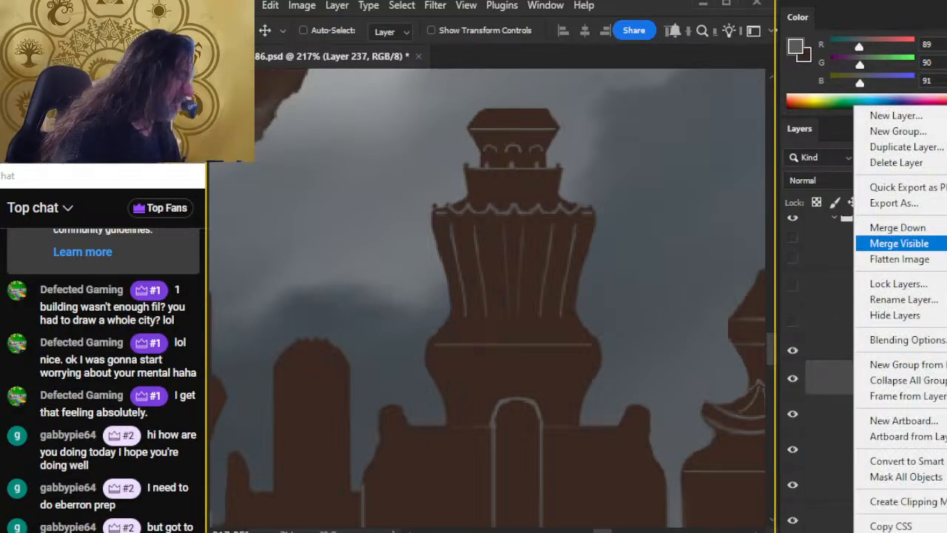
left_click(898, 227)
key("e")
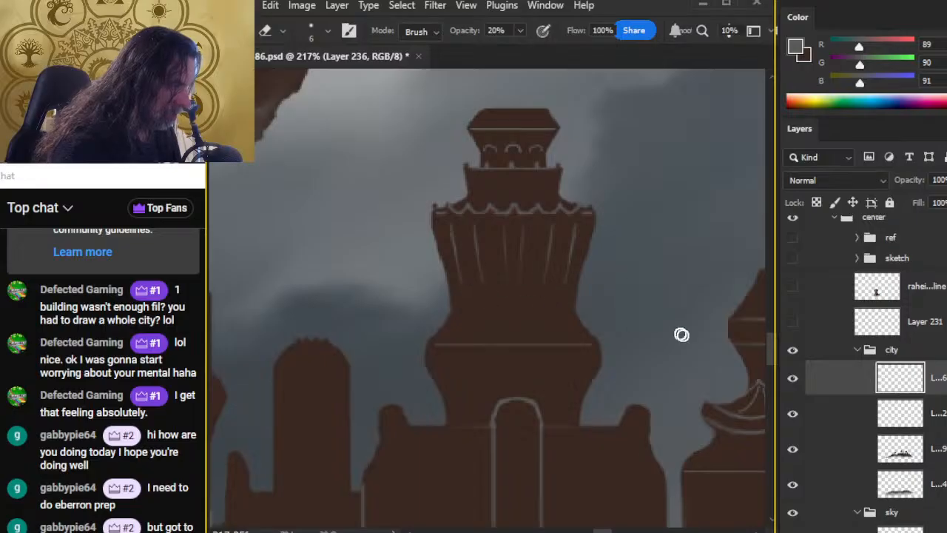
Sketch a thin wavy trim line with the 1 px brush on the tier just above the scalloped trim, correcting it with the Eraser at 100% opacity.
key("z")
left_click_drag(609, 369, 574, 353)
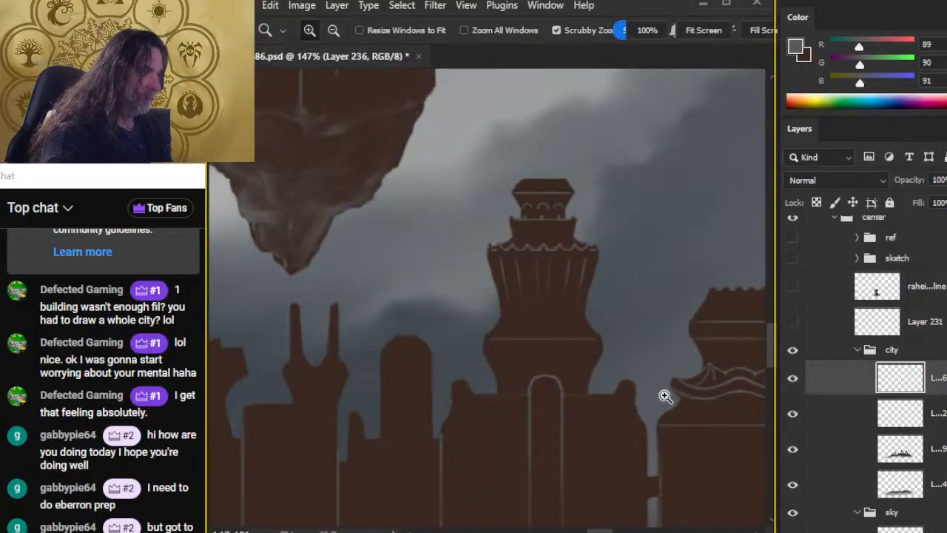
left_click_drag(665, 396, 617, 375)
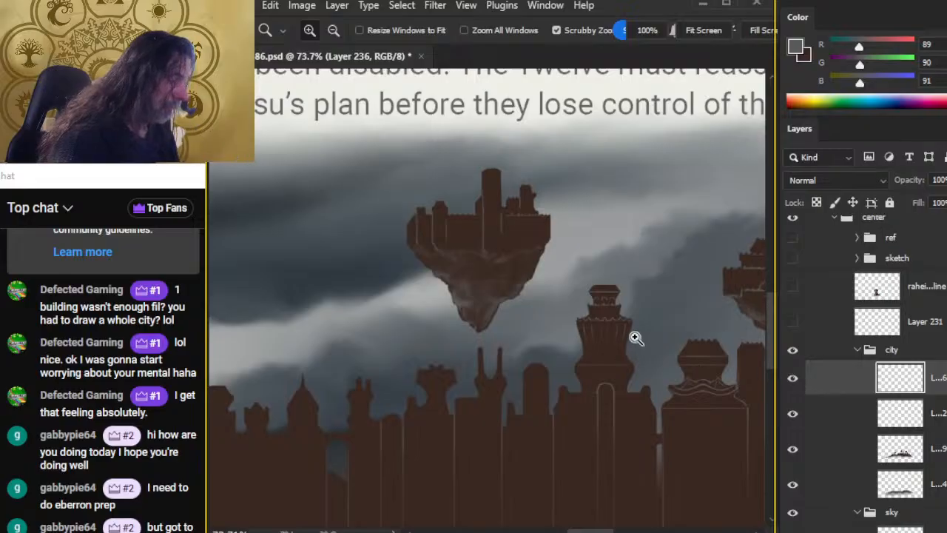
left_click_drag(634, 338, 683, 342)
key("b")
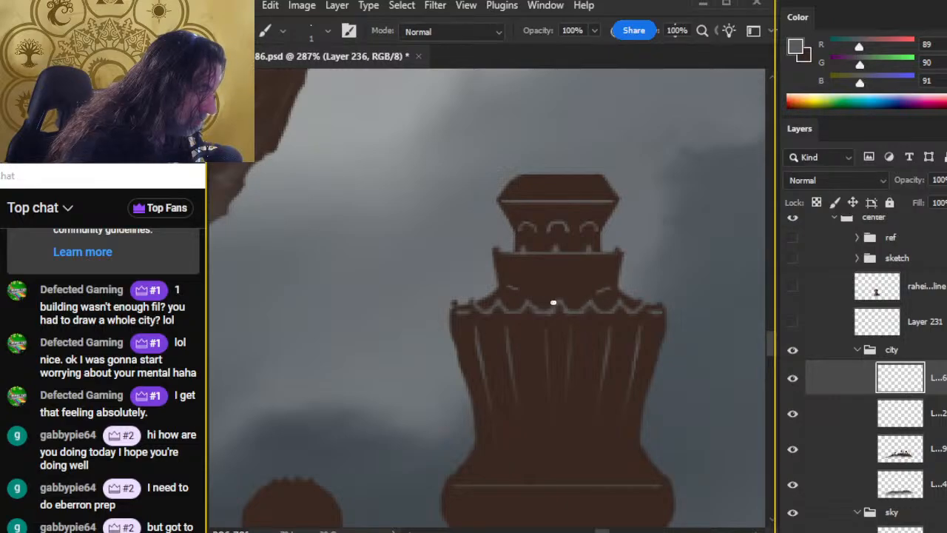
key("e")
key("b")
key("e")
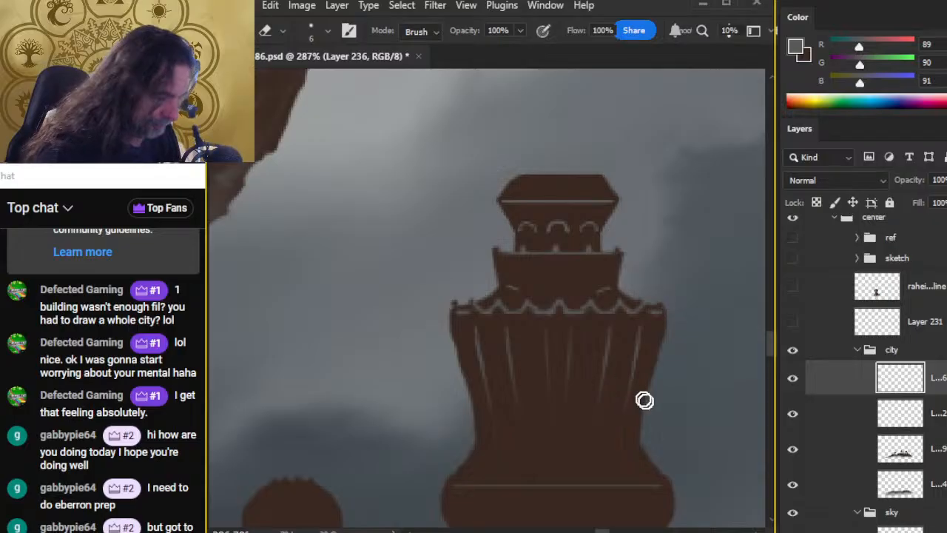
key("b")
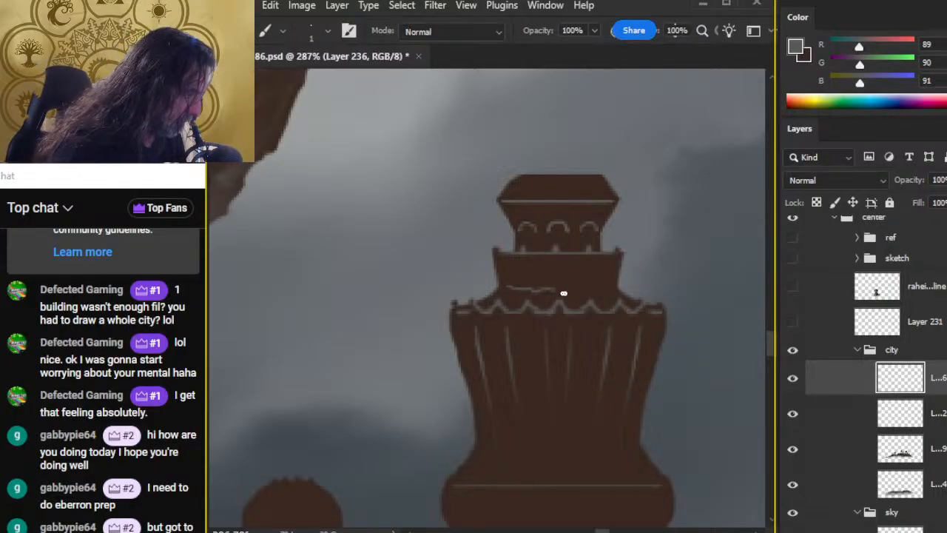
Draw a thin horizontal line just below the roof edge of the narrow pointed-top tower and trim it with the Eraser.
key("z")
left_click_drag(573, 315, 479, 375)
left_click_drag(641, 469, 493, 281)
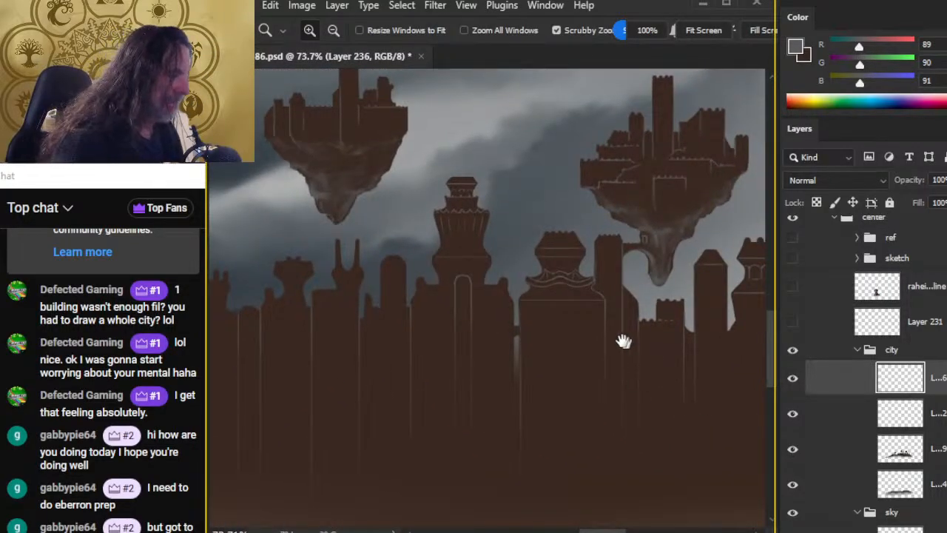
left_click_drag(626, 343, 474, 304)
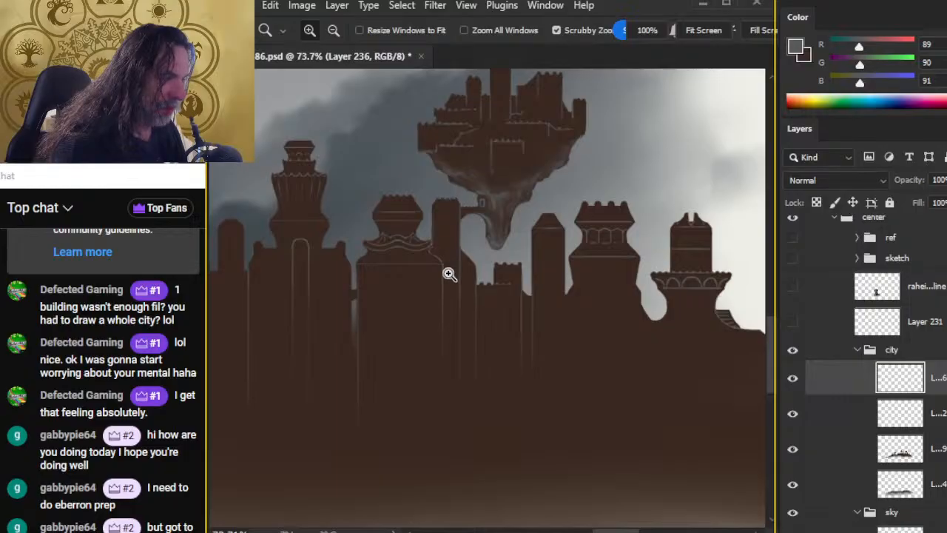
mouse_move(557, 252)
left_mouse_down()
mouse_move(589, 269)
mouse_move(510, 205)
left_mouse_up()
key("b")
left_click_drag(485, 155, 544, 157)
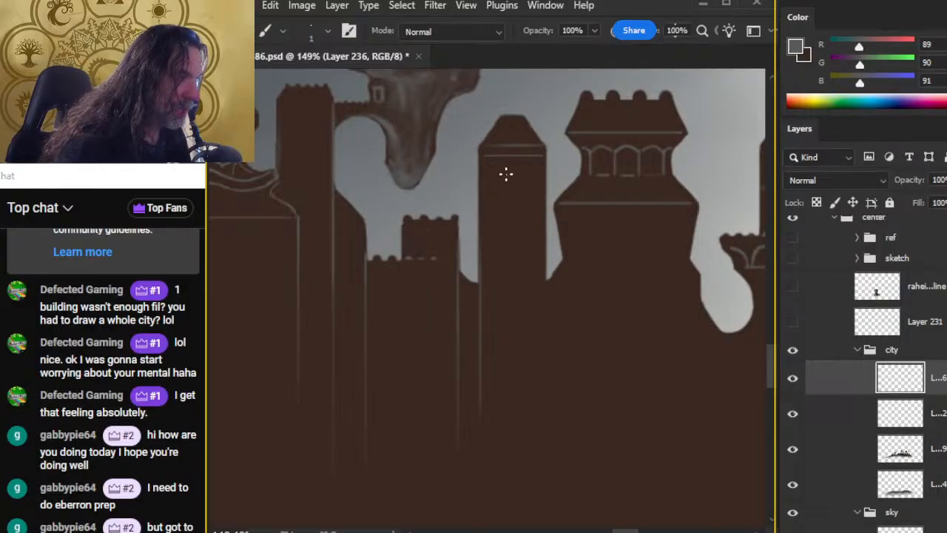
key("e")
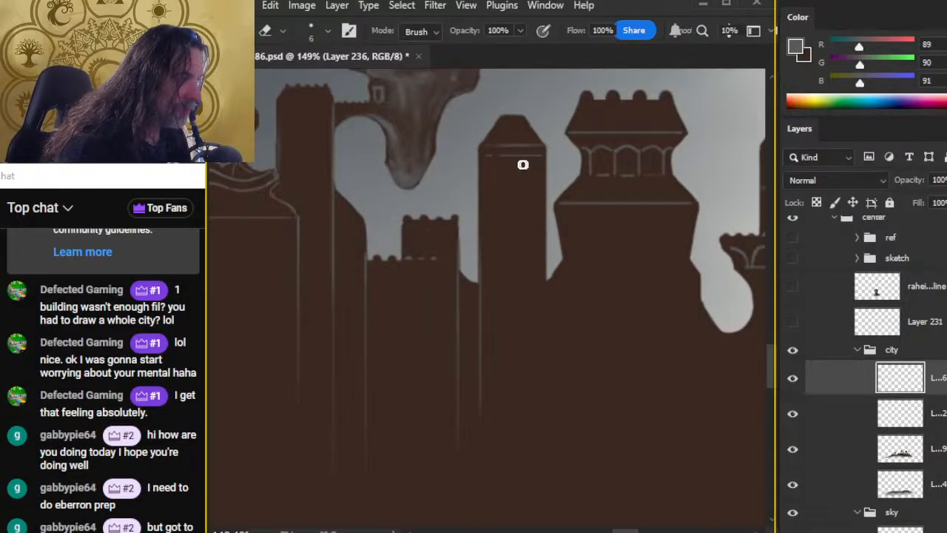
Draw thin fading vertical lines down the narrow tower's wall from just below its roof edge.
key("b")
left_click_drag(493, 159, 482, 333)
mouse_move(501, 157)
left_mouse_down()
mouse_move(489, 243)
mouse_move(521, 169)
mouse_move(470, 319)
left_mouse_up()
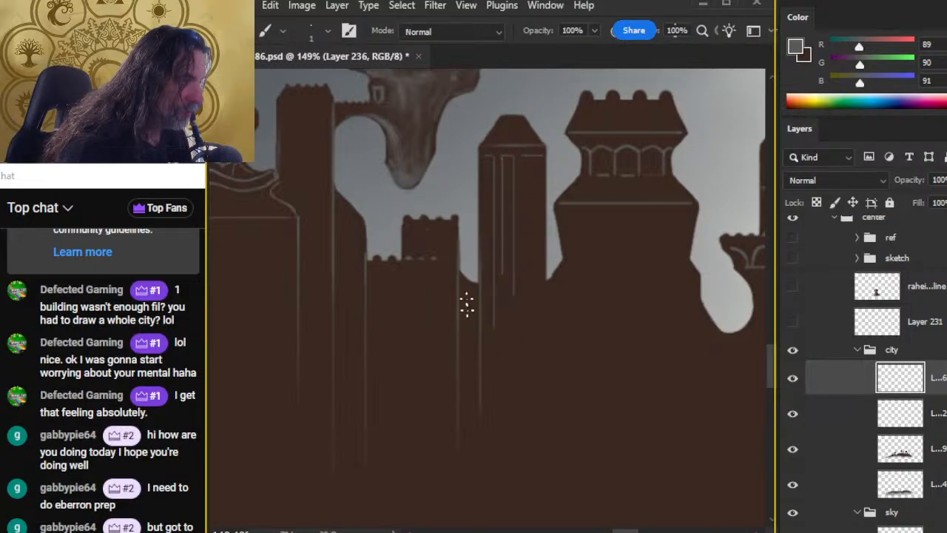
Add one more thin vertical line to the narrow tower's wall and copy the lines on its left half to a new layer.
left_click_drag(485, 157, 478, 274)
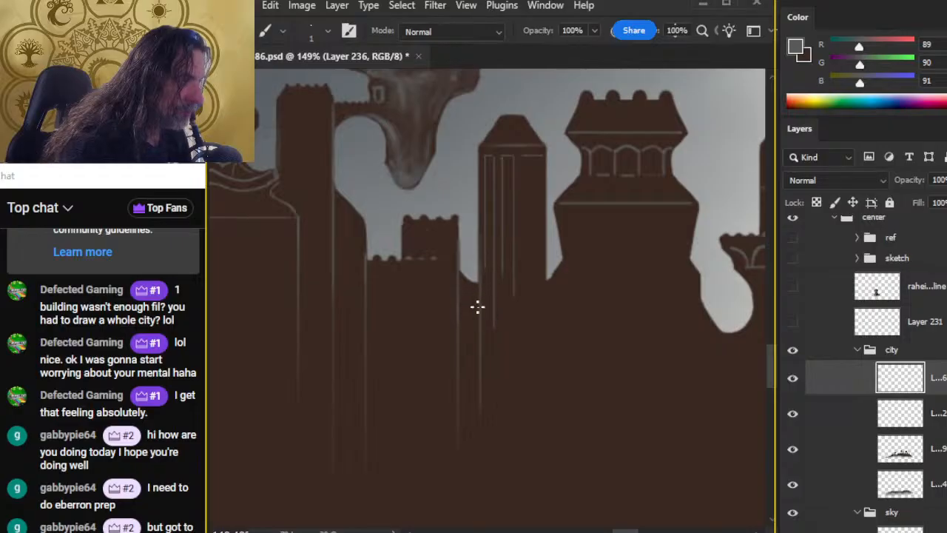
key("r")
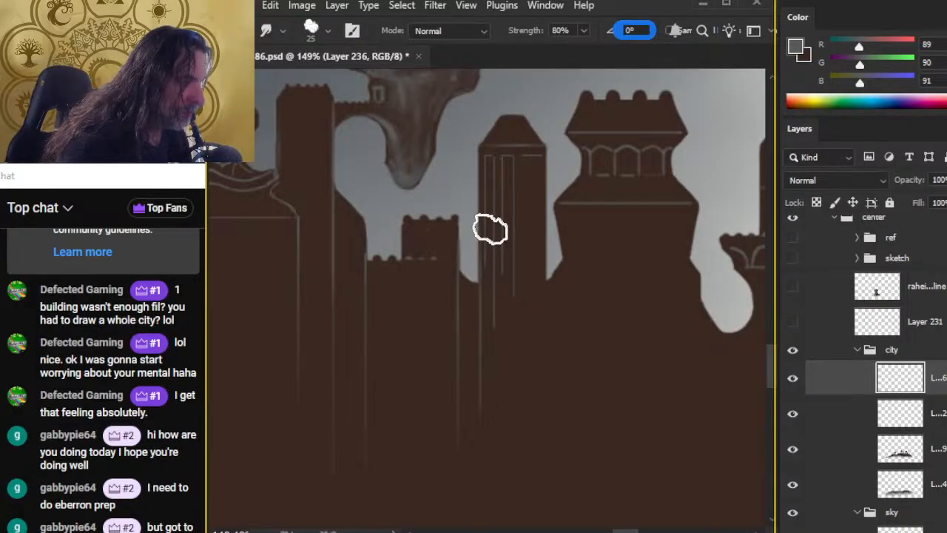
key("b")
key("l")
mouse_move(511, 151)
left_mouse_down()
mouse_move(477, 162)
mouse_move(471, 191)
left_mouse_up()
mouse_move(469, 267)
left_mouse_down()
mouse_move(469, 296)
mouse_move(525, 349)
mouse_move(528, 212)
mouse_move(518, 154)
left_mouse_up()
key("ctrl+j")
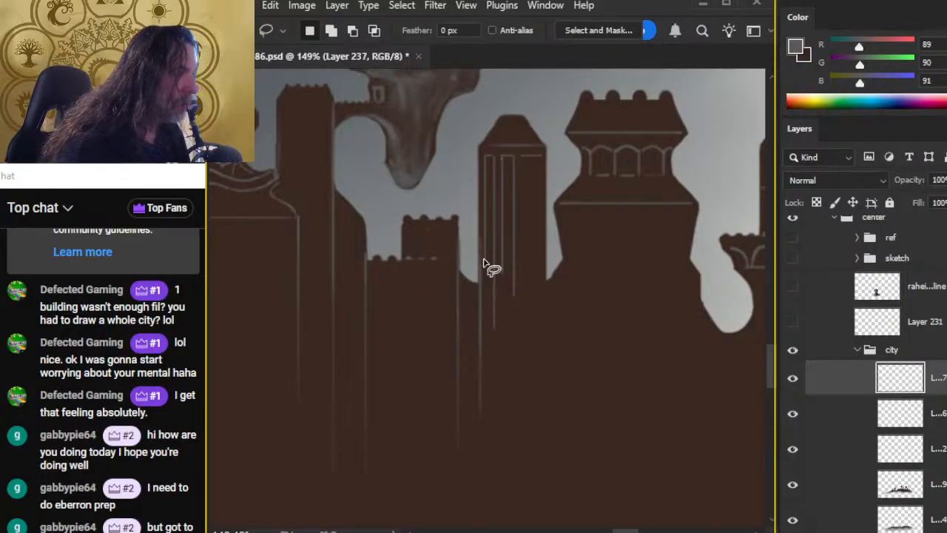
Flip the copied wall lines horizontally with Free Transform.
key("z")
right_click(496, 238)
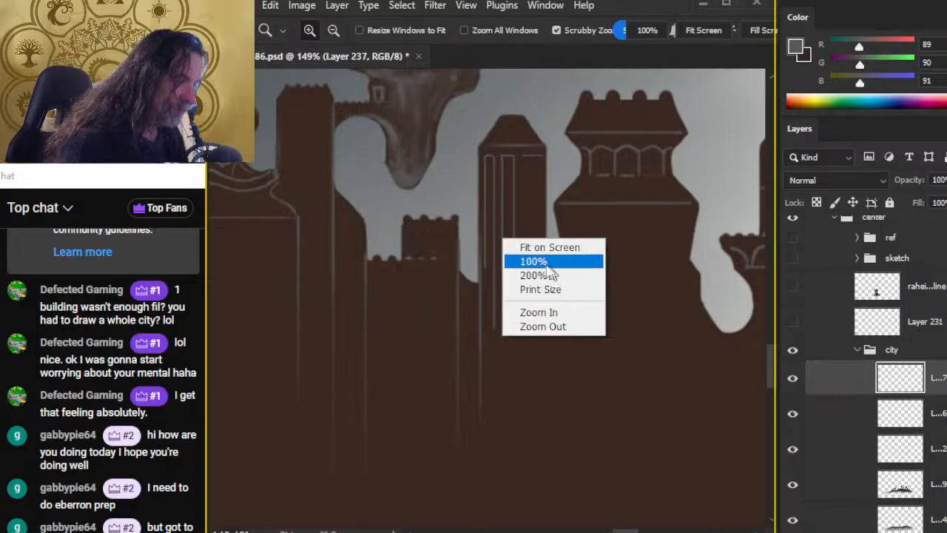
left_click(532, 195)
key("l")
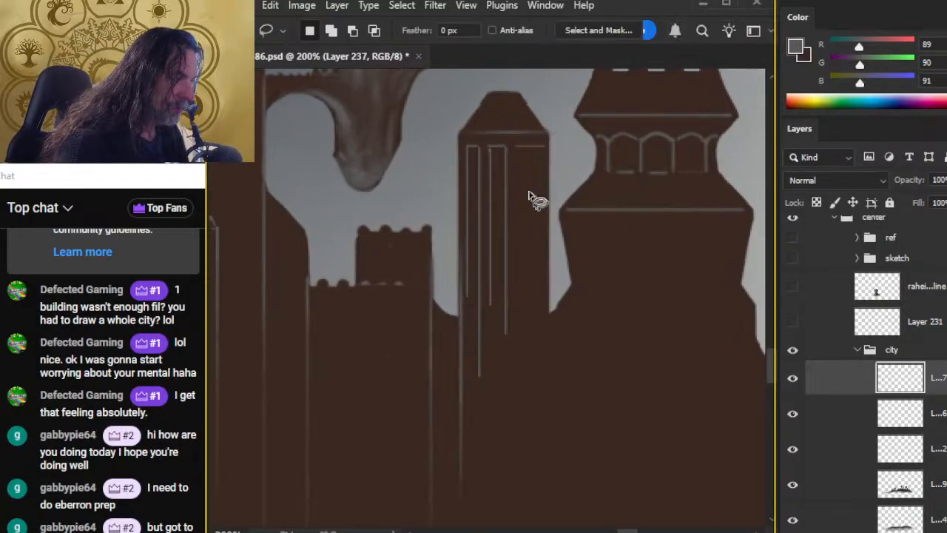
right_click(532, 195)
left_click(584, 352)
right_click(537, 231)
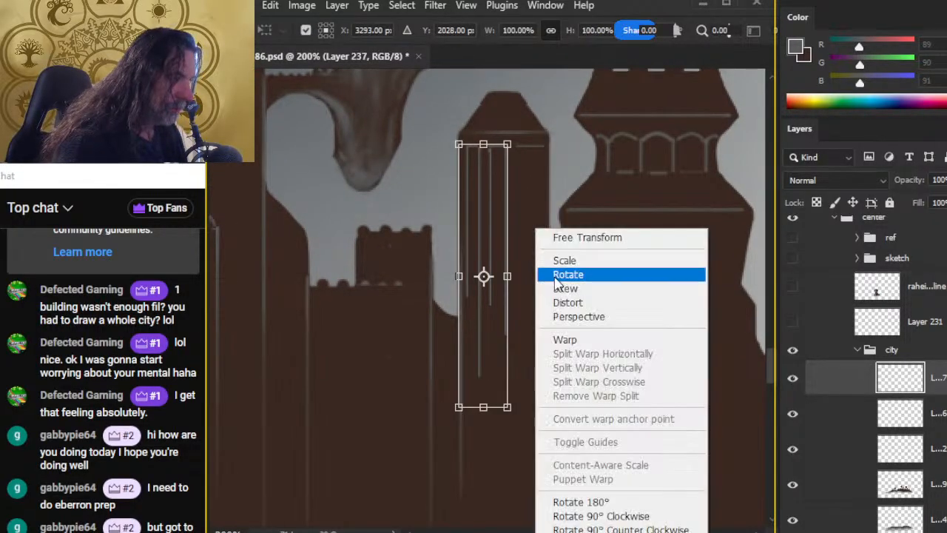
left_click(581, 532)
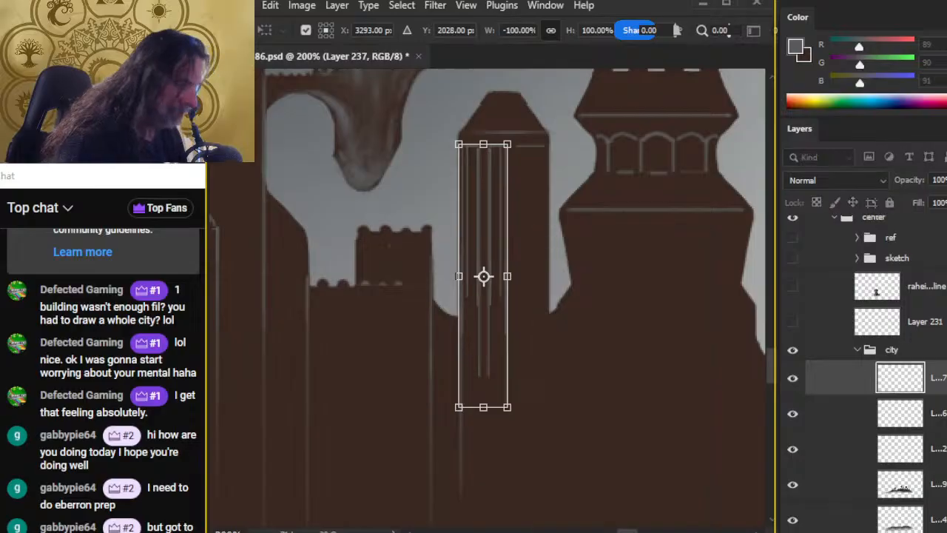
key("Return")
Move the mirrored lines onto the right half of the narrow tower, aligning the outer line with the tower's right edge.
key("v")
key("shift+Right")
key("shift+Right")
key("shift+Right")
key("shift+Right")
key("shift+Right")
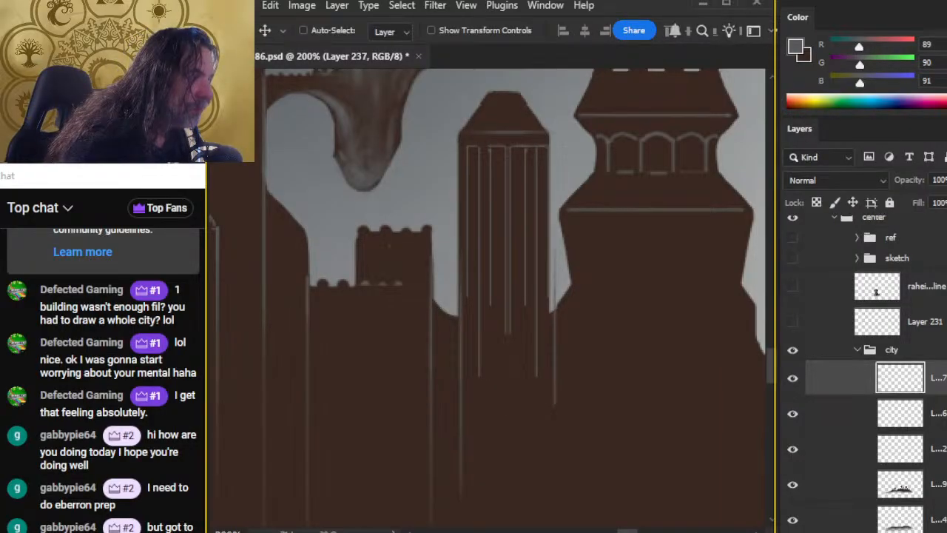
key("Left")
key("Left")
key("Left")
key("Left")
key("Left")
key("Left")
key("Left")
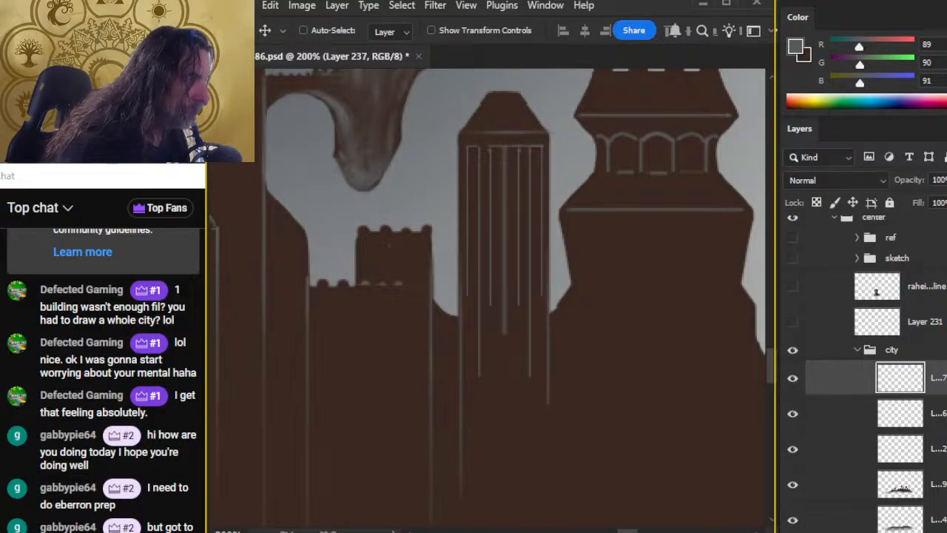
key("Right")
key("Left")
key("Left")
key("Right")
key("Right")
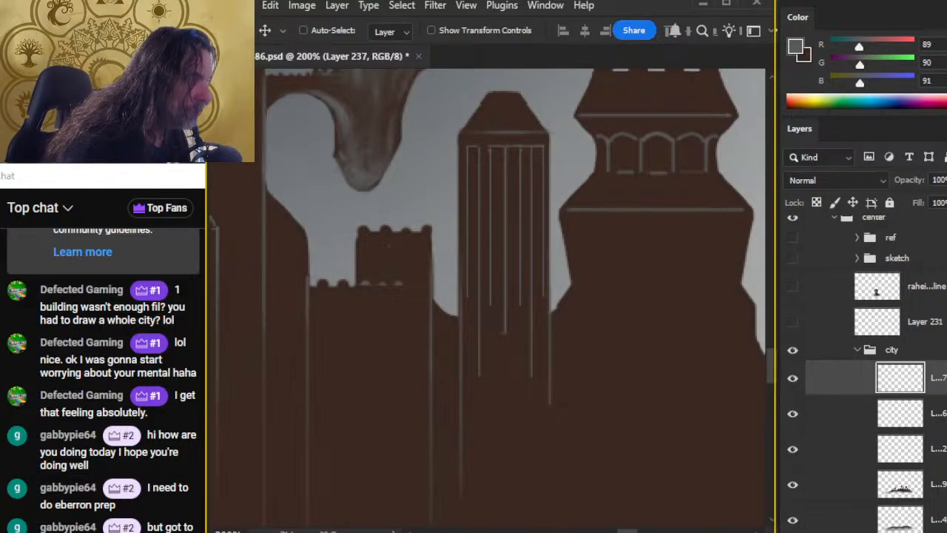
Erase the excess horizontal segments between the flutes with the Eraser at 100% opacity and compare the wall with the mirrored layer hidden and shown.
key("e")
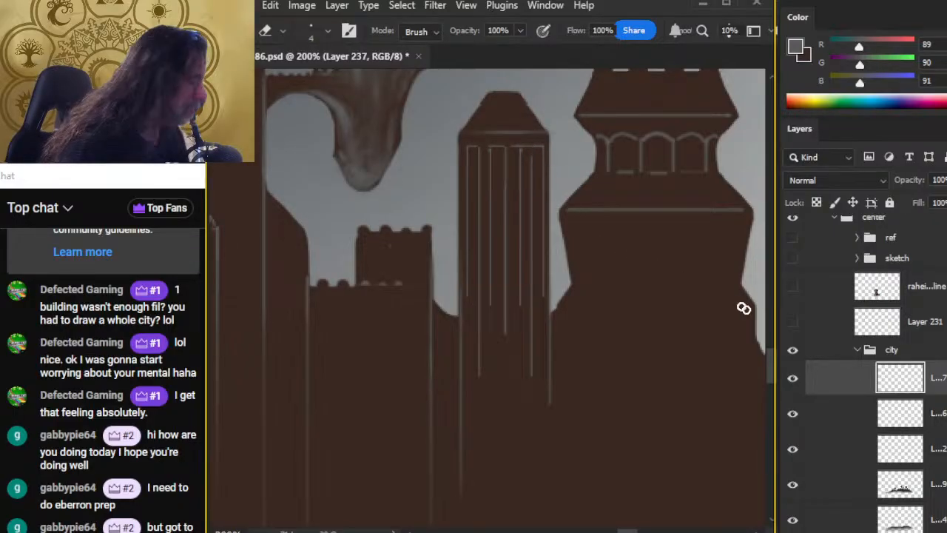
left_click(844, 411)
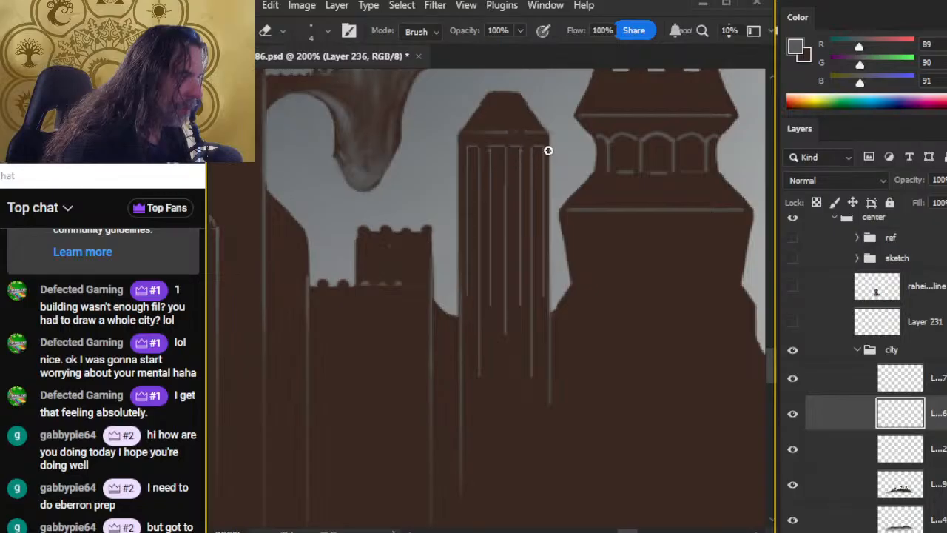
key("r")
key("bracketleft")
key("bracketleft")
key("bracketleft")
key("bracketleft")
key("bracketleft")
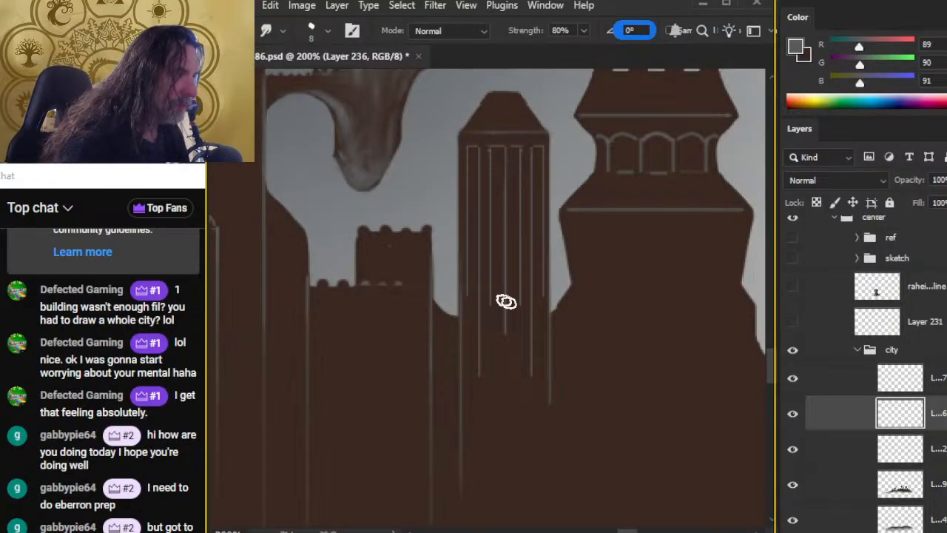
left_click(798, 380)
left_click(795, 379)
left_click(794, 379)
left_click(795, 380)
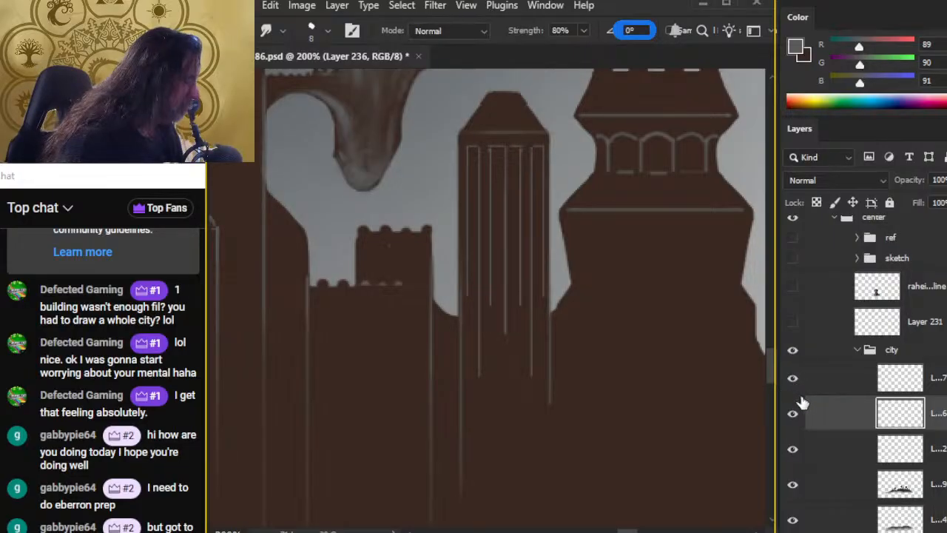
Shift the mirrored lines sideways off the originals and erase the copy's doubled centre line with the Eraser at 100% opacity.
left_click(818, 386)
key("v")
key("Left")
key("Left")
key("Left")
key("Left")
key("Left")
key("Left")
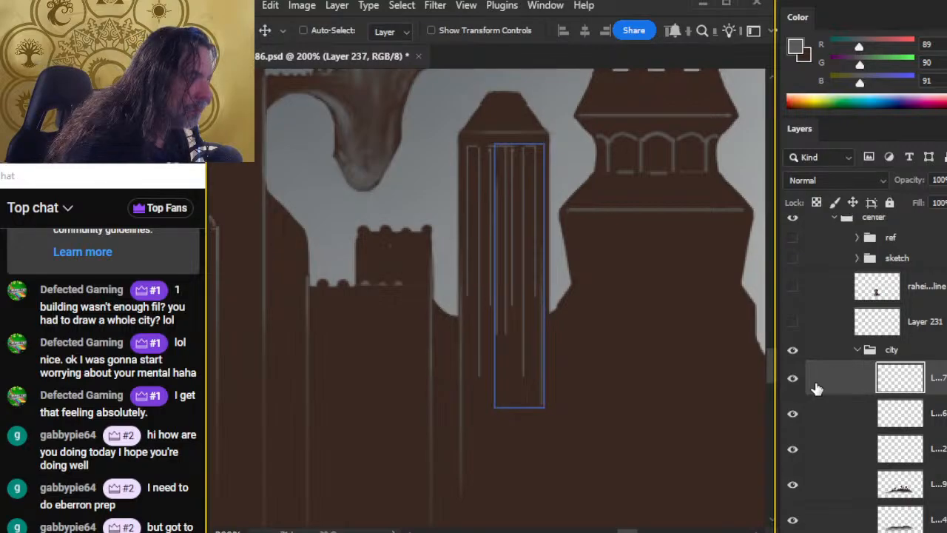
key("Right")
key("Right")
key("Right")
key("Right")
key("Right")
key("Right")
key("Right")
key("Right")
key("Right")
key("Right")
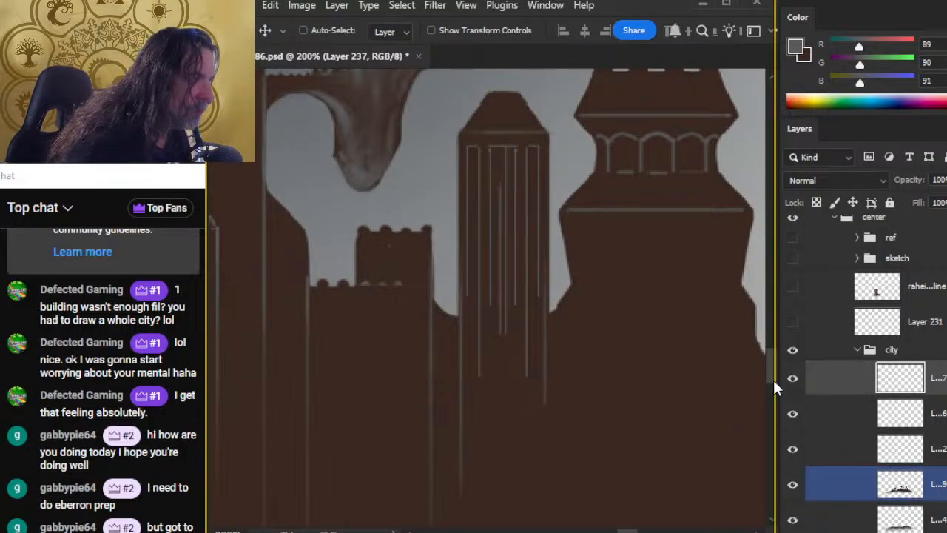
key("Left")
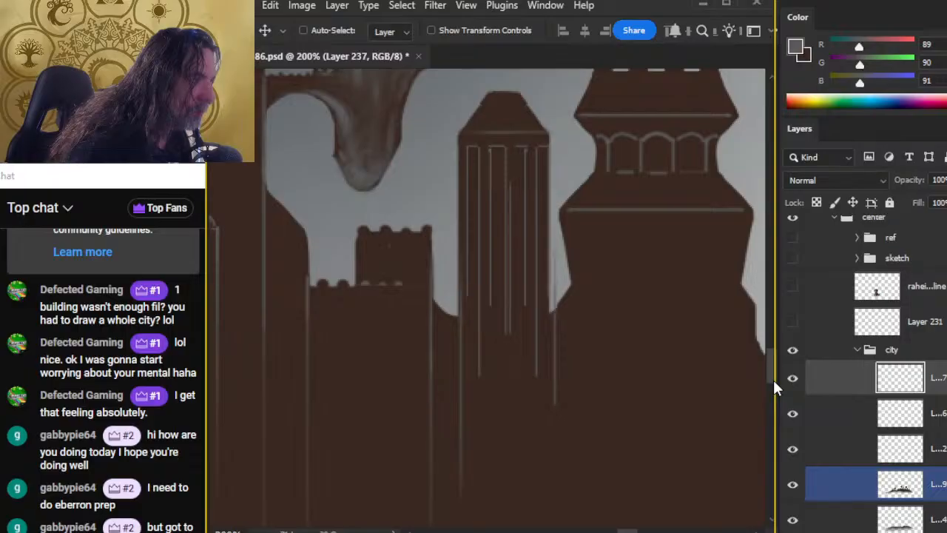
key("Right")
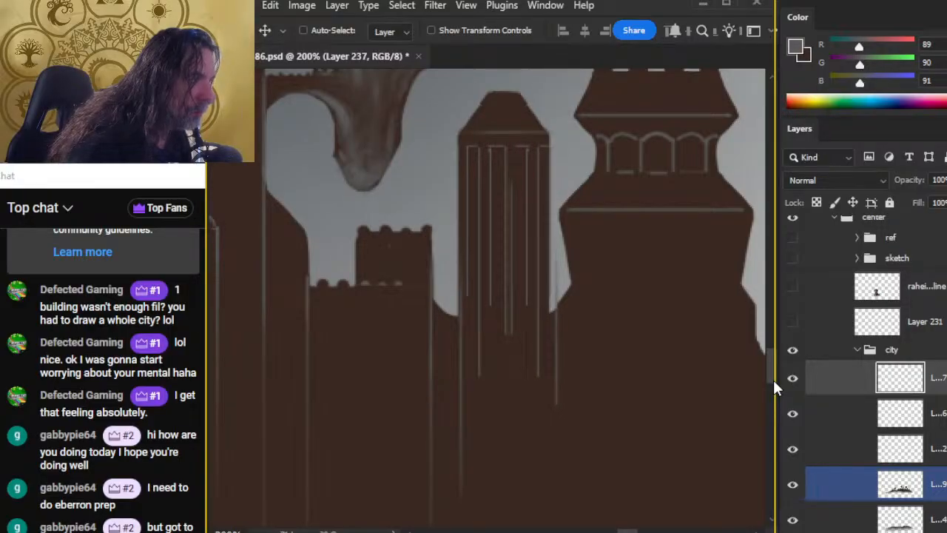
key("Left")
key("Right")
key("Left")
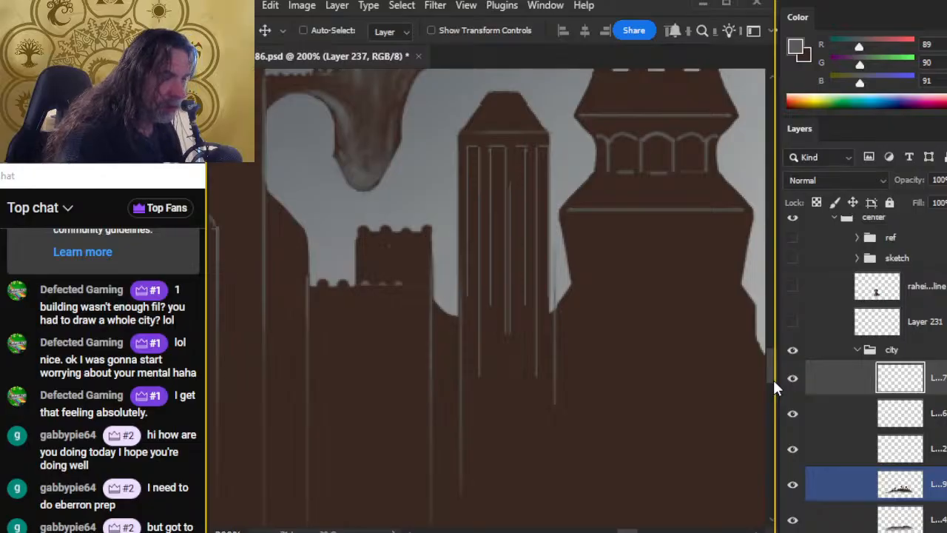
key("e")
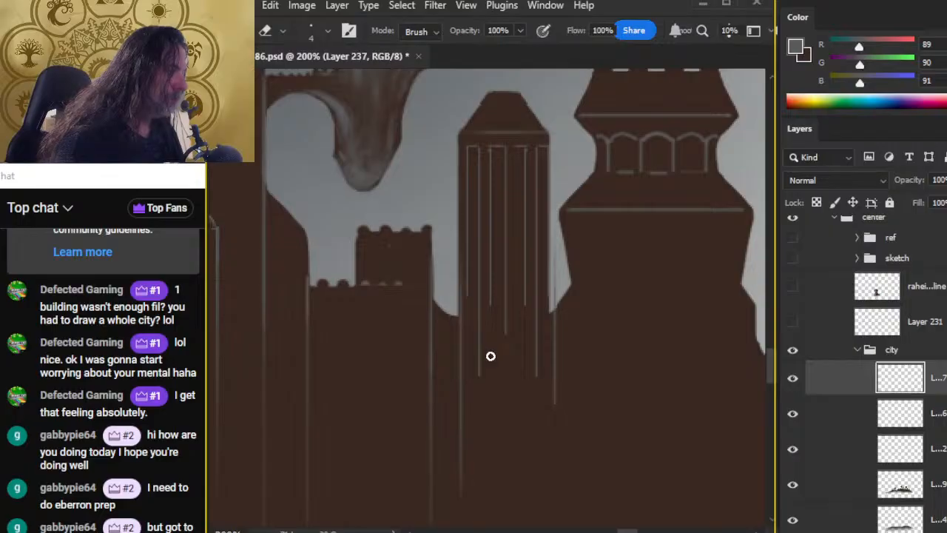
Realign the mirrored lines with the tower's right edge and merge them down into Layer 236.
key("v")
key("Left")
key("Left")
key("Left")
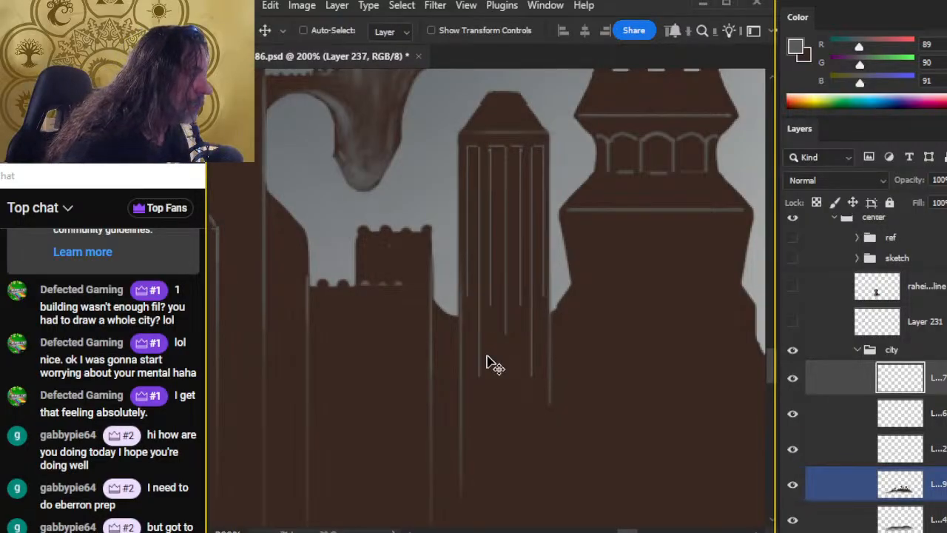
key("Right")
key("Left")
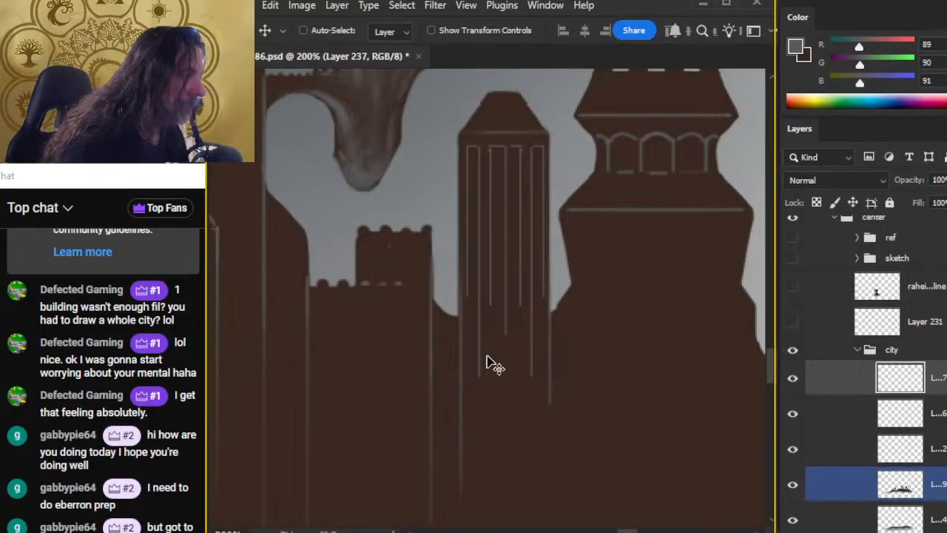
right_click(830, 382)
left_click(875, 227)
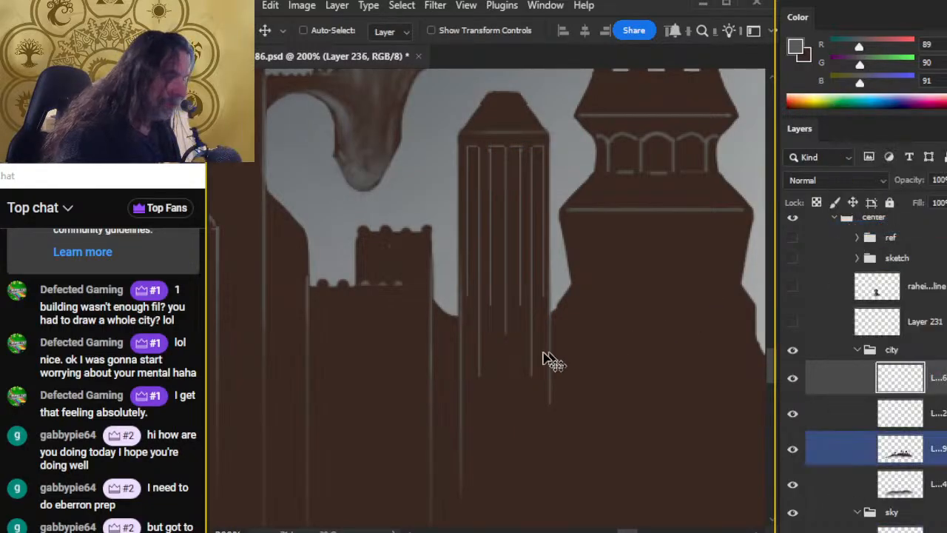
Smudge the lower ends of the narrow tower's wall lines downward at 80% strength with a brush of about 25 px.
key("r")
key("bracketright")
key("bracketright")
key("bracketright")
key("bracketright")
key("bracketright")
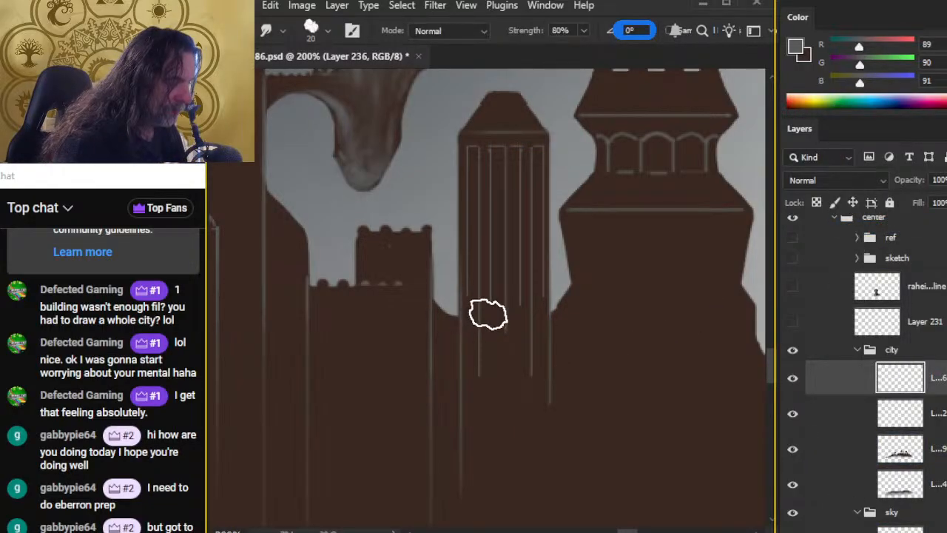
left_click_drag(484, 296, 484, 408)
left_click_drag(491, 320, 491, 405)
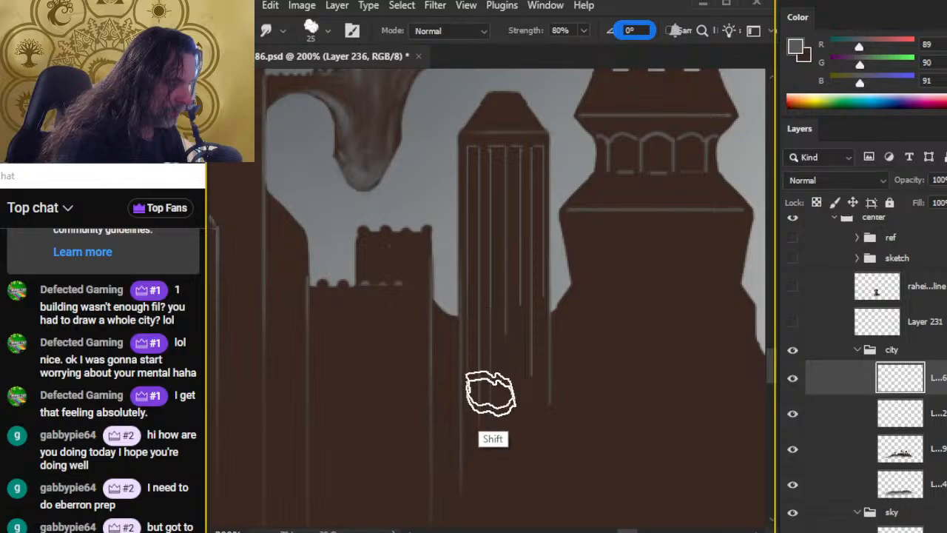
left_click_drag(491, 324, 485, 433)
left_click_drag(487, 342, 505, 458)
left_click_drag(517, 280, 518, 440)
left_click_drag(521, 292, 523, 408)
mouse_move(541, 269)
left_mouse_down()
mouse_move(535, 381)
mouse_move(547, 446)
mouse_move(609, 281)
mouse_move(584, 277)
left_mouse_up()
key("e")
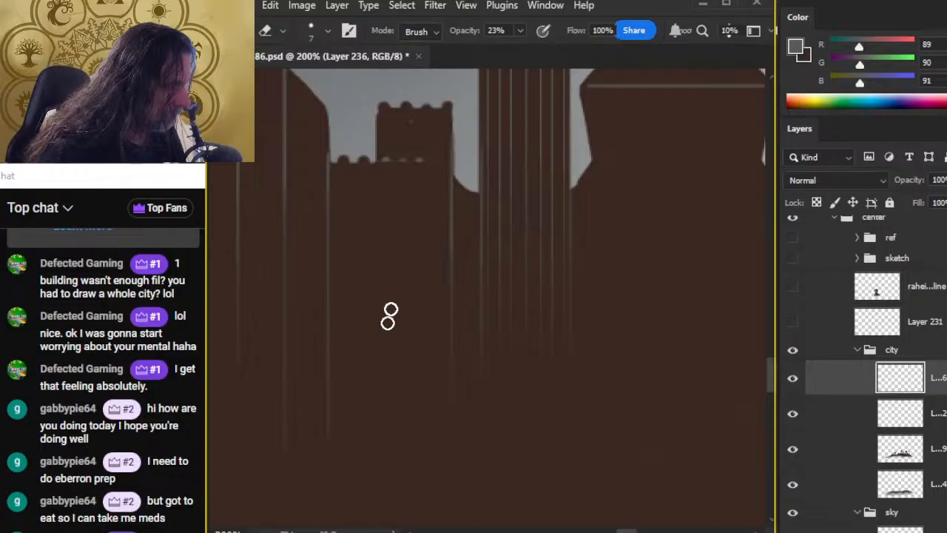
key("l")
left_click_drag(392, 260, 419, 249)
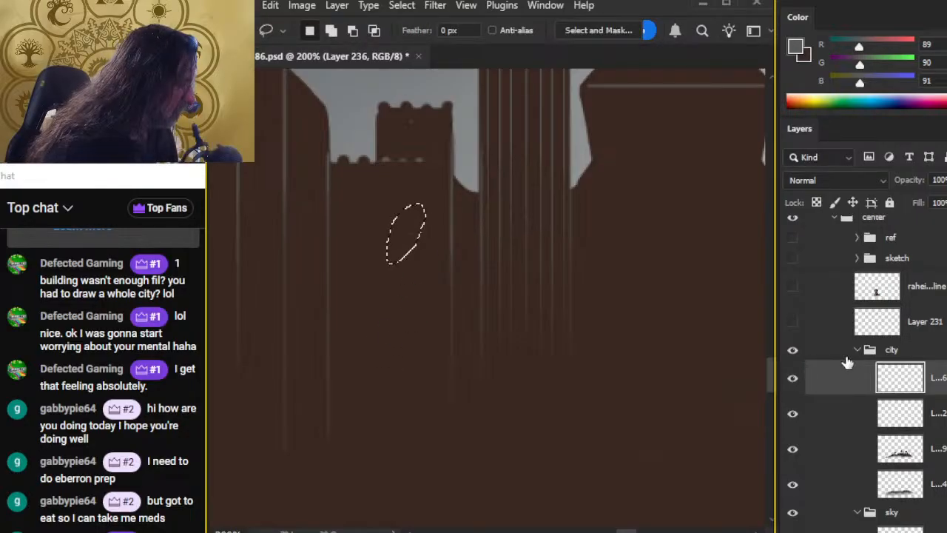
left_click(824, 423)
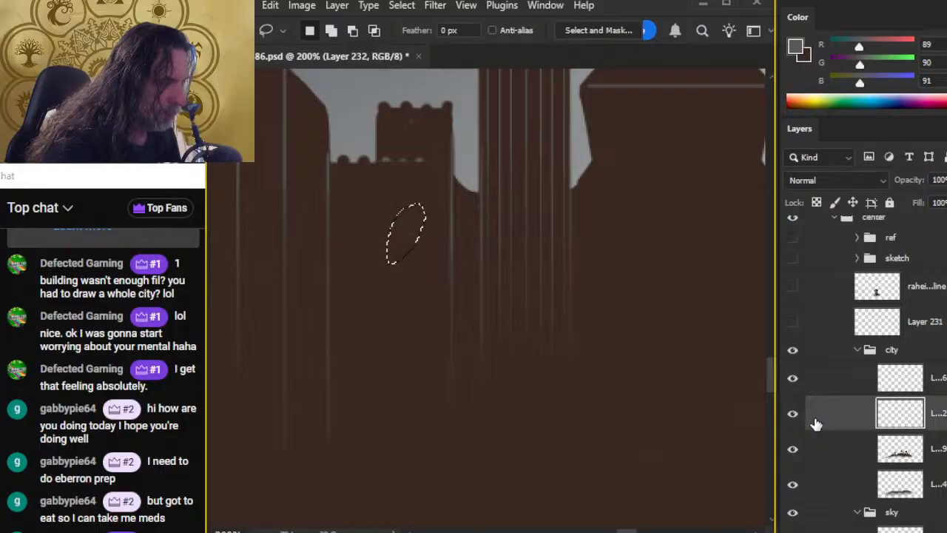
key("ctrl+d")
left_click(814, 454)
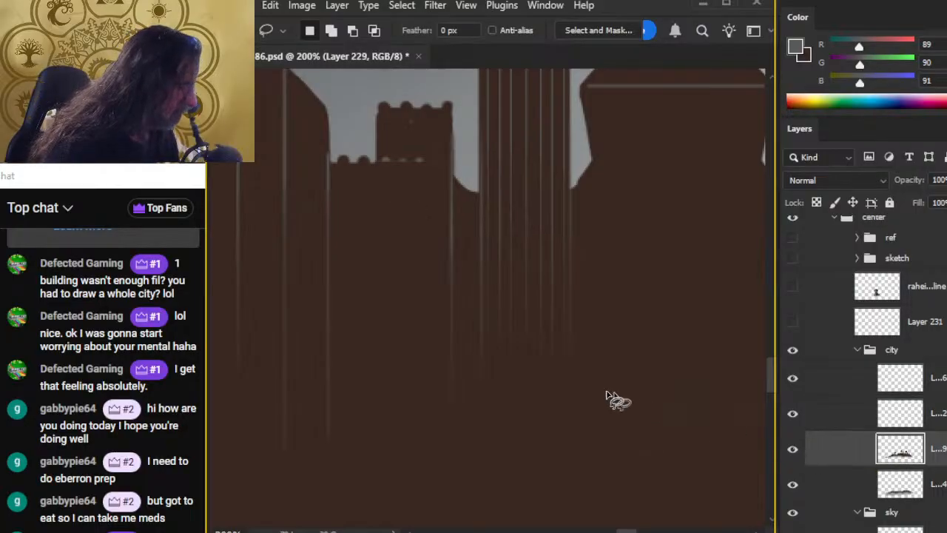
key("r")
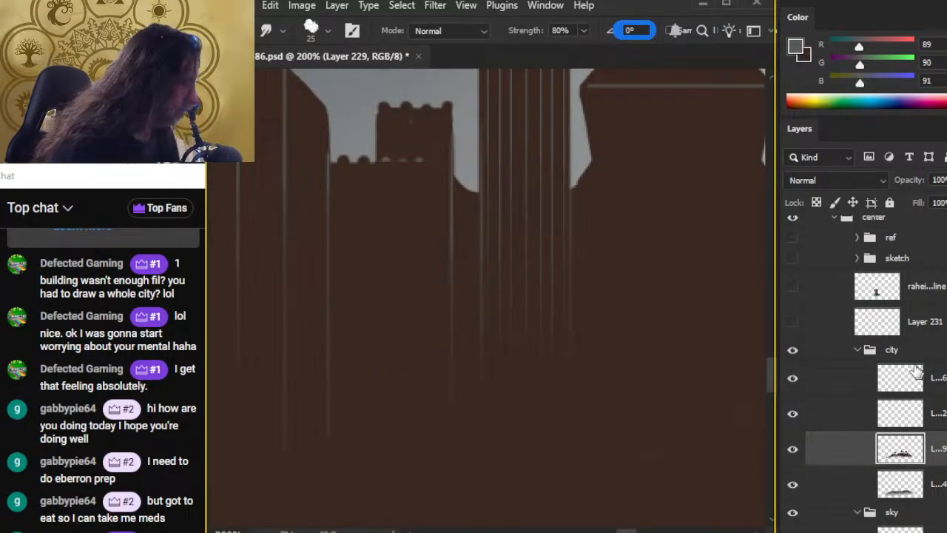
Fade the lower ends of the vertical wall lines on Layer 236 with the Smudge tool and the Eraser at 23% opacity.
left_click(837, 392)
left_click_drag(619, 325, 573, 332)
key("e")
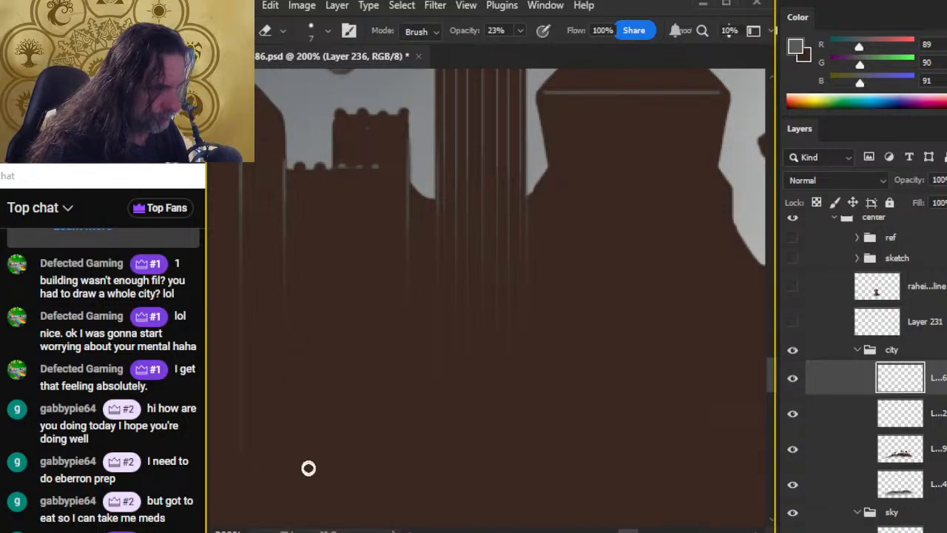
Draw thin horizontal ledge lines with the 1 px brush across the lower flare of the tower with the arched gallery.
key("z")
left_click_drag(601, 416, 535, 428)
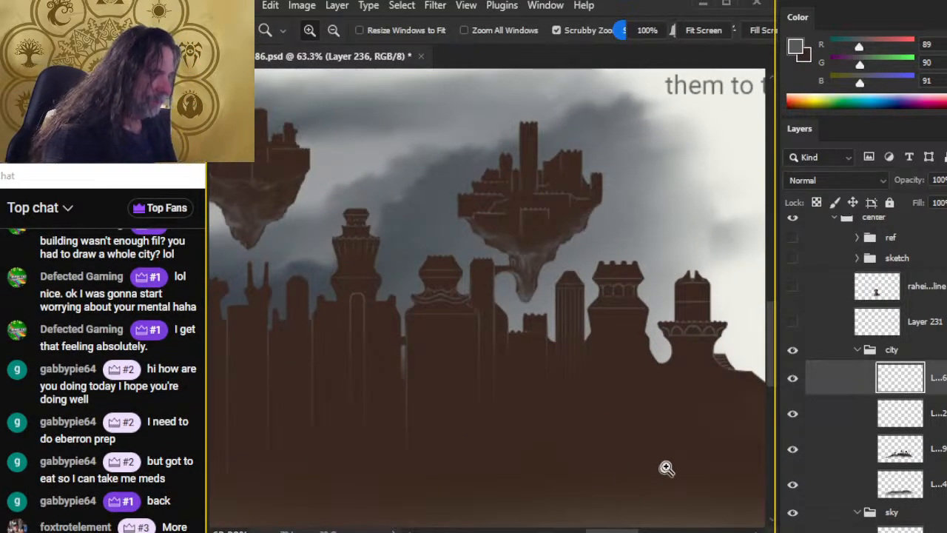
left_click_drag(643, 416, 545, 374)
left_click_drag(501, 345, 515, 362)
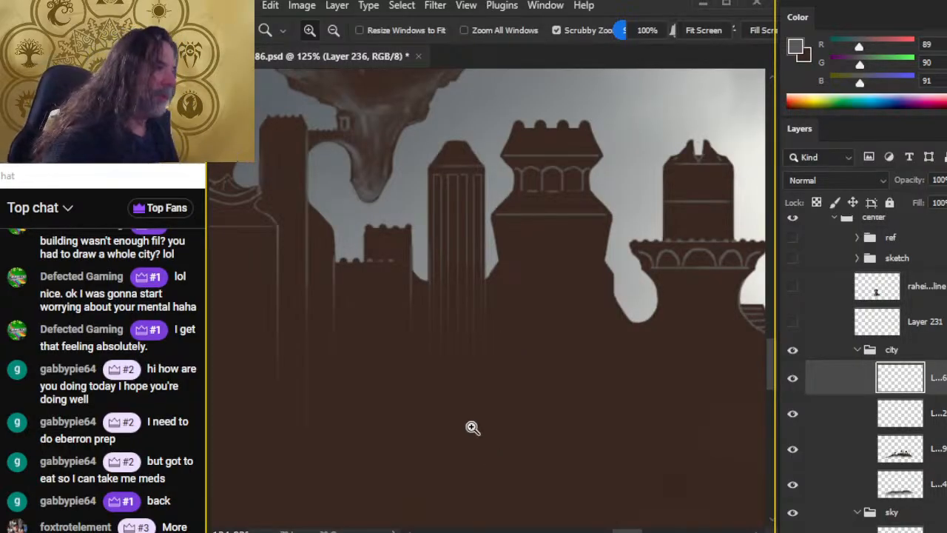
key("b")
left_click_drag(510, 259, 593, 259)
key("r")
key("b")
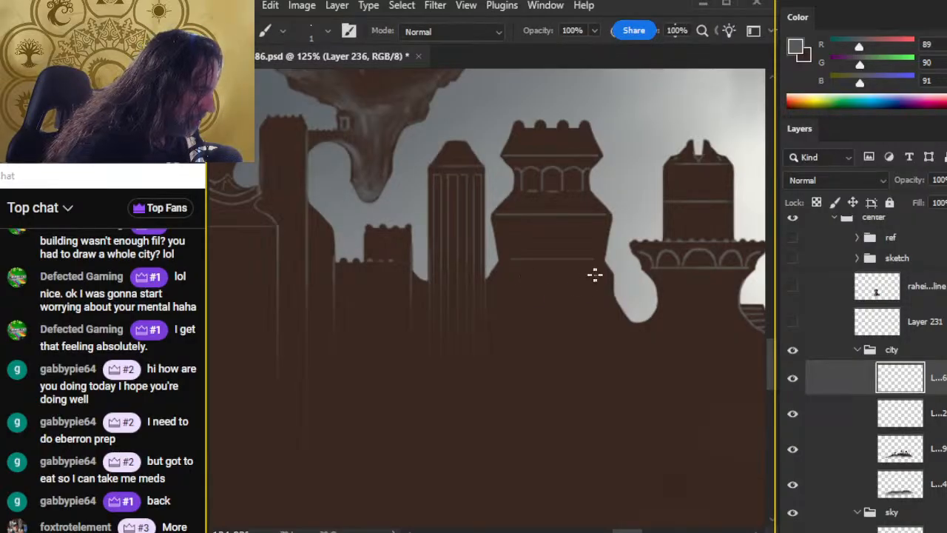
left_click_drag(605, 274, 494, 274)
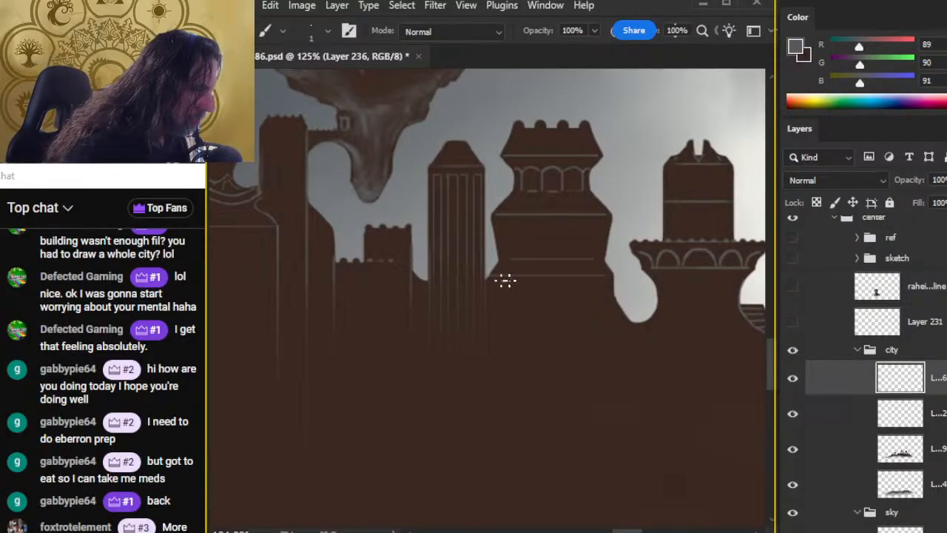
Soften the ledge lines of the arched-gallery tower and the fluted tower's wall lines with the Eraser at 23% opacity and the Smudge tool.
key("e")
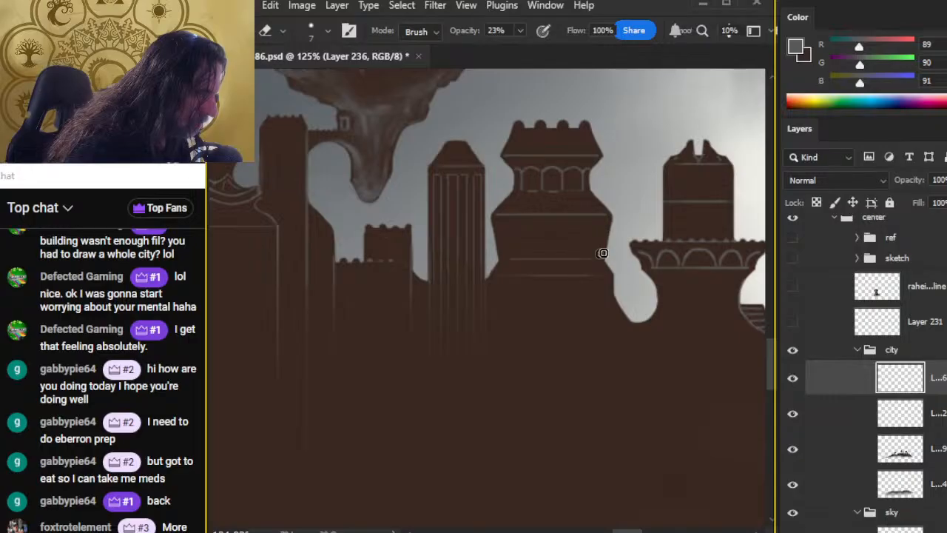
key("r")
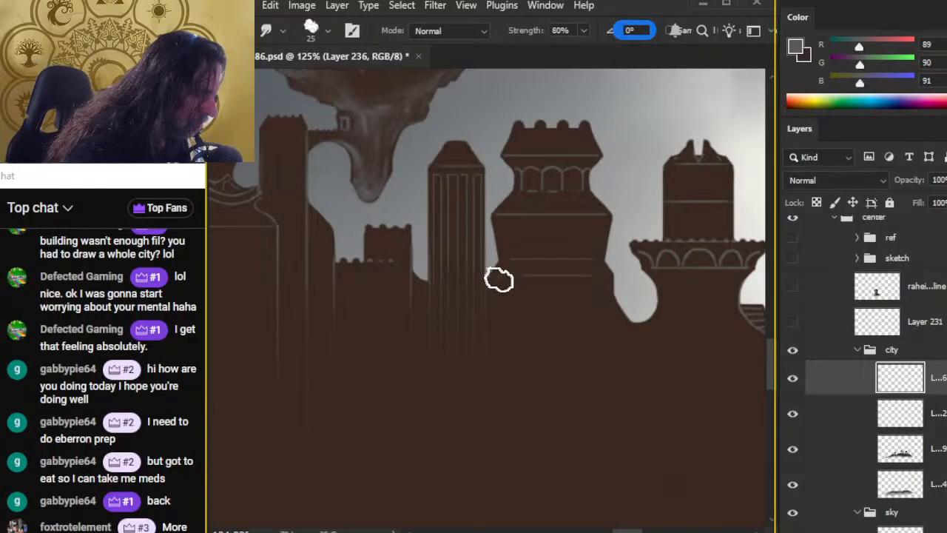
key("e")
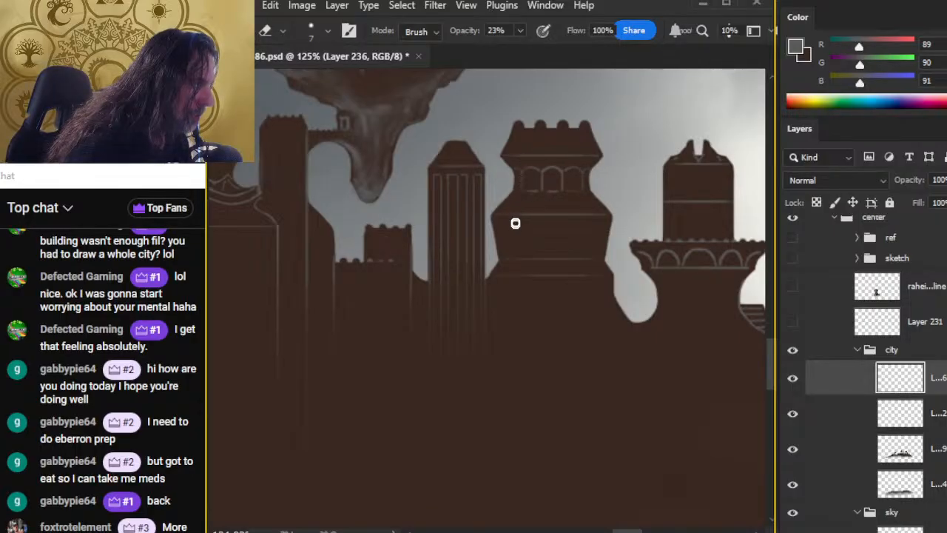
key("shift")
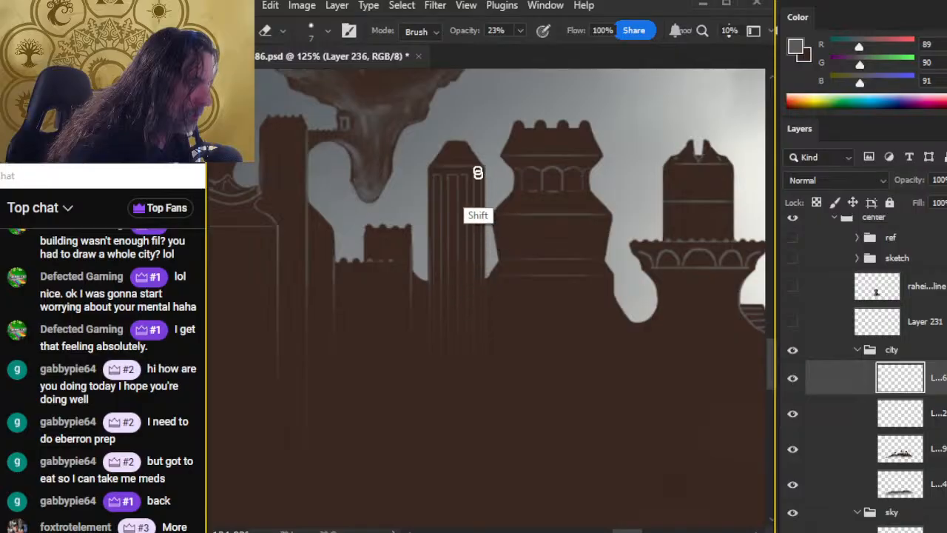
key("shift")
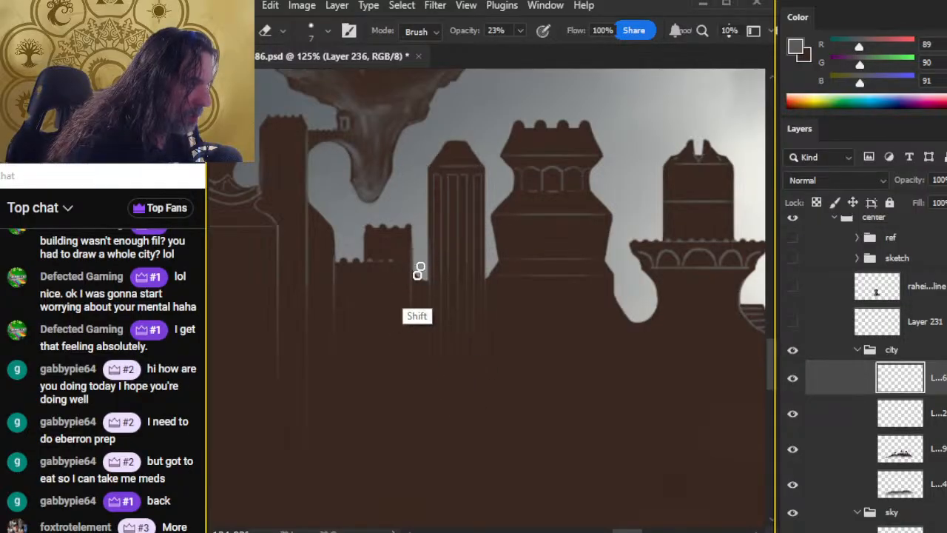
Fade the trim and wall lines of the tower with the wavy trim and its neighbours using the Eraser at 23% opacity.
left_click_drag(666, 337, 501, 301)
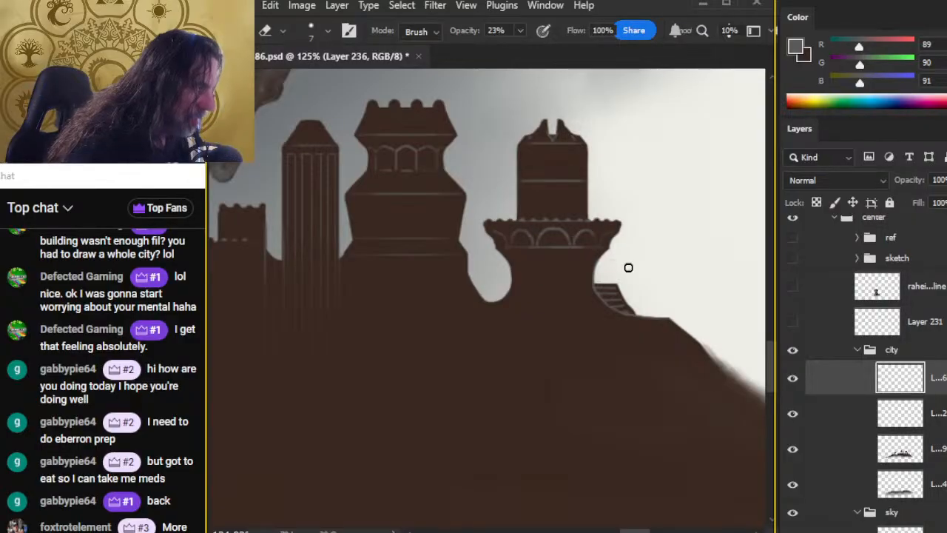
key("z")
left_click_drag(598, 316, 590, 301)
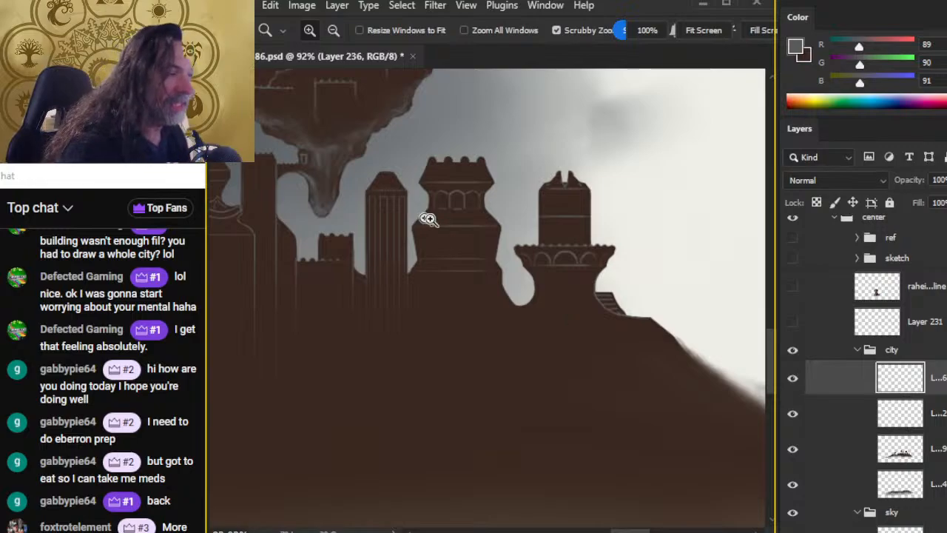
key("e")
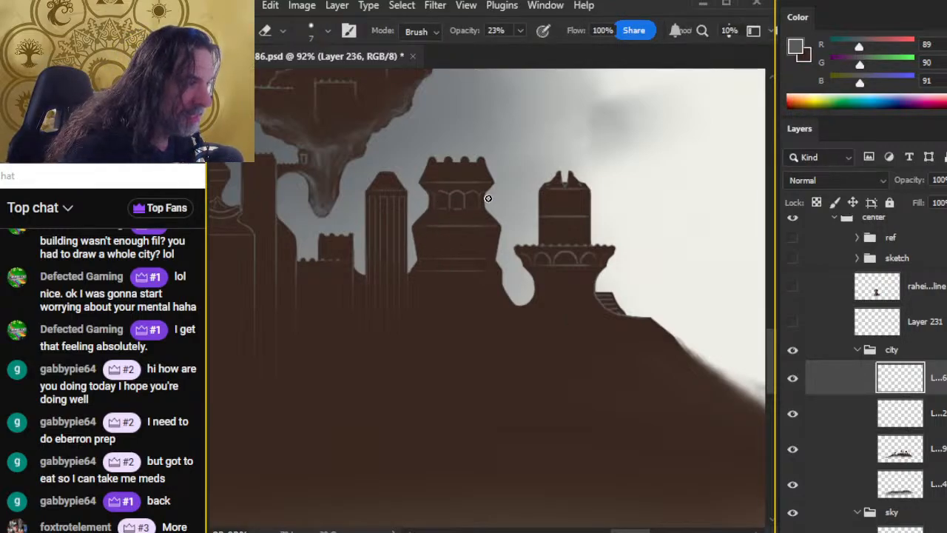
key("z")
left_click_drag(522, 321, 546, 413)
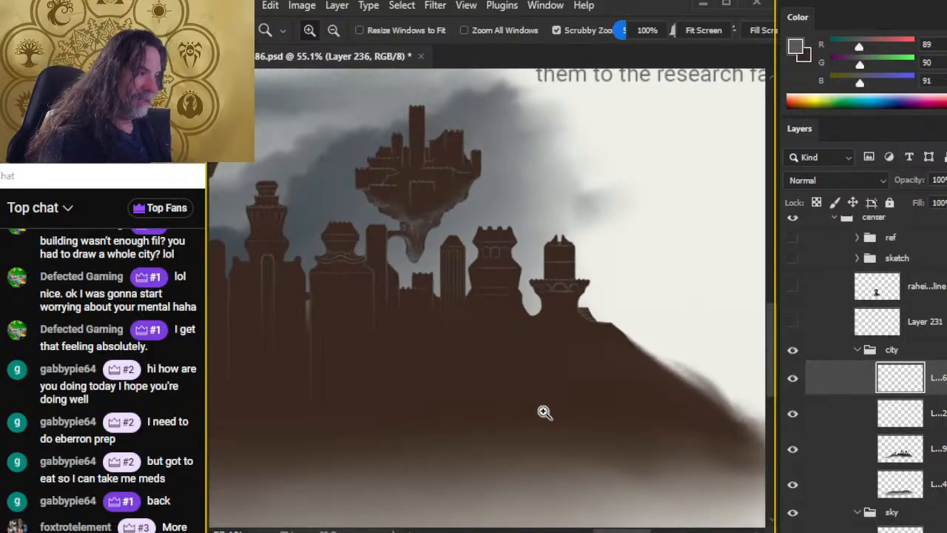
left_click_drag(427, 315, 495, 313)
scroll(395, 275, "up", 5)
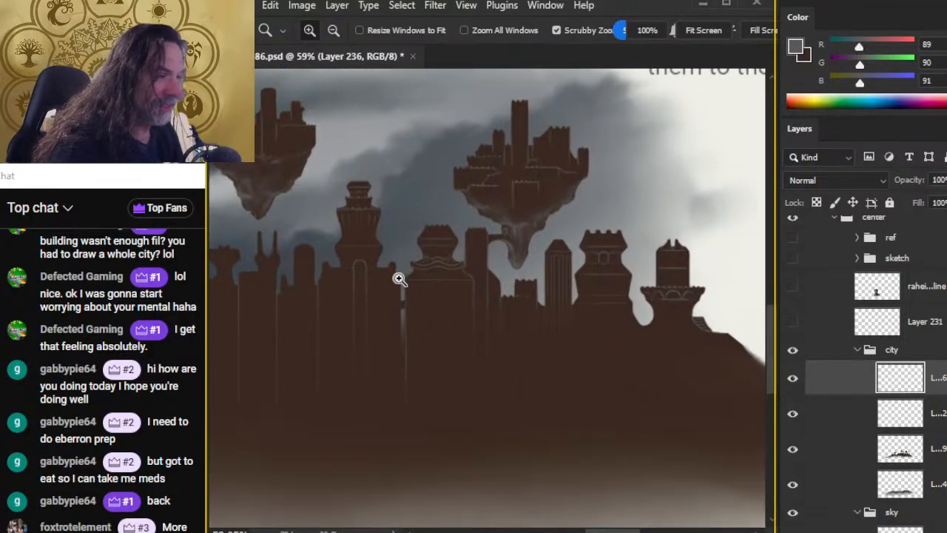
key("e")
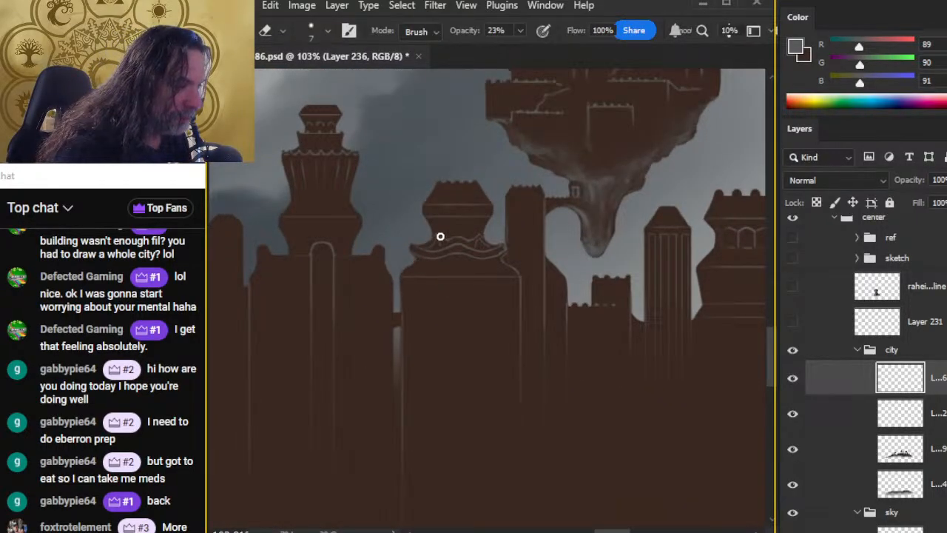
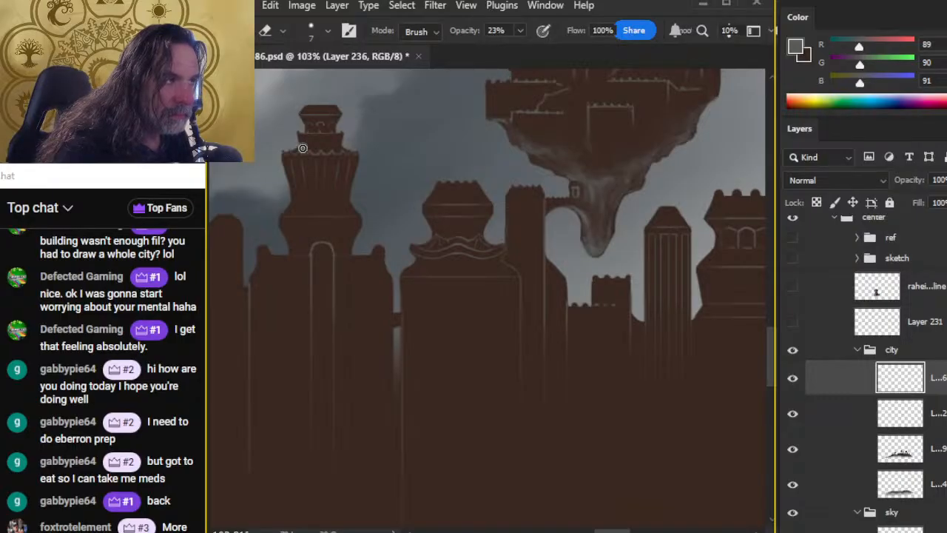
Hide and reshow Layer 236 to compare the city skyline with and without its detail lines.
key("z")
left_click_drag(539, 391, 437, 357)
left_click_drag(639, 439, 533, 358)
left_click_drag(421, 318, 558, 338)
left_click_drag(681, 422, 449, 358)
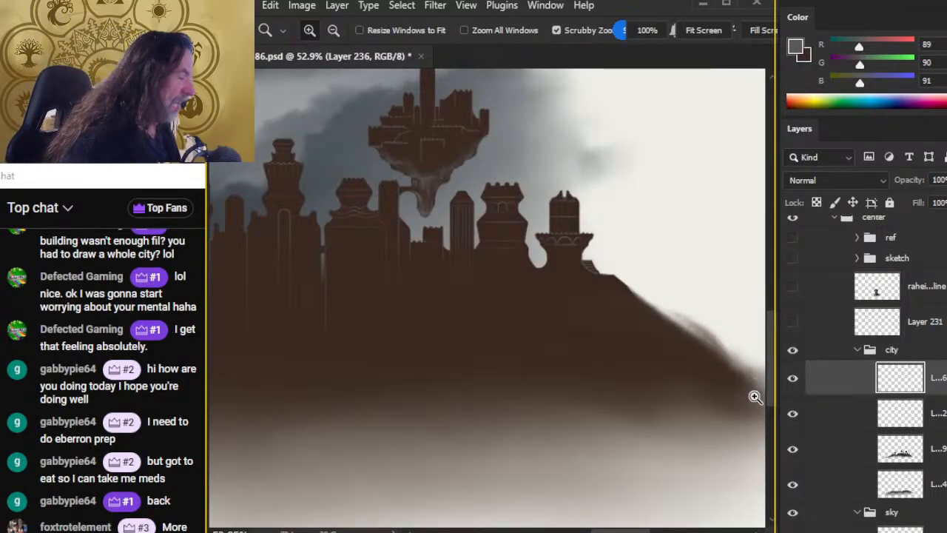
left_click(795, 381)
left_click(794, 382)
Fade the wall and battlement lines on the floating castle above the fluted tower with the Eraser at 23% opacity.
left_click_drag(407, 142, 419, 220)
left_click(419, 220)
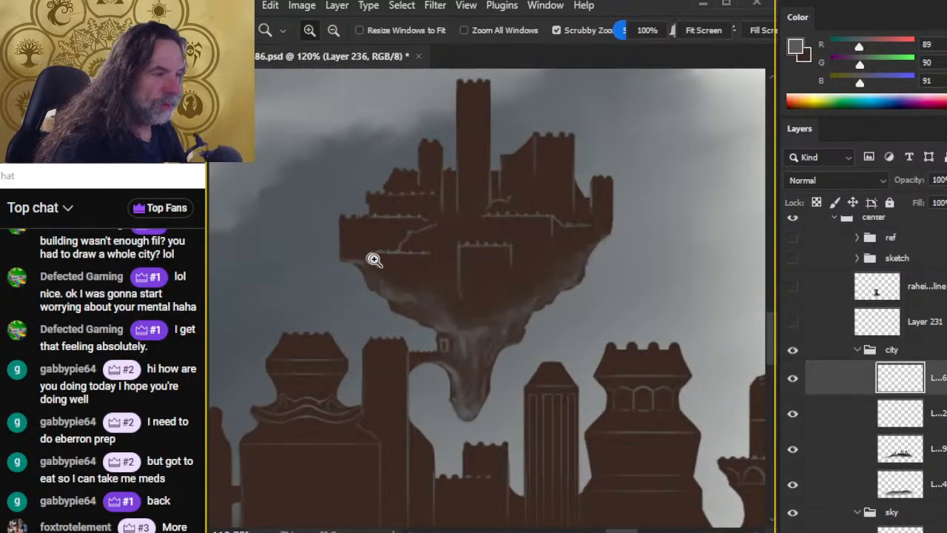
key("e")
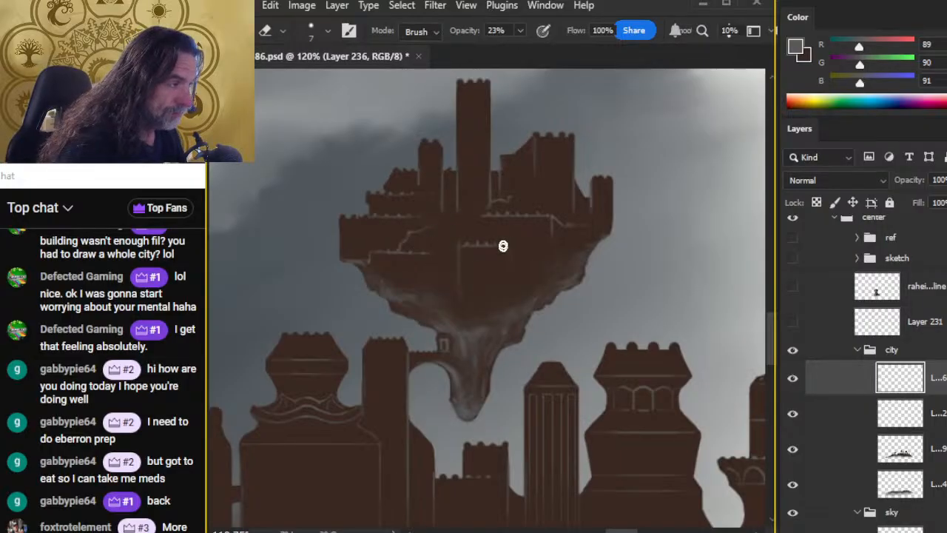
Soften the battlement line of the middle floating castle with the Eraser at 23% opacity.
key("ctrl+space")
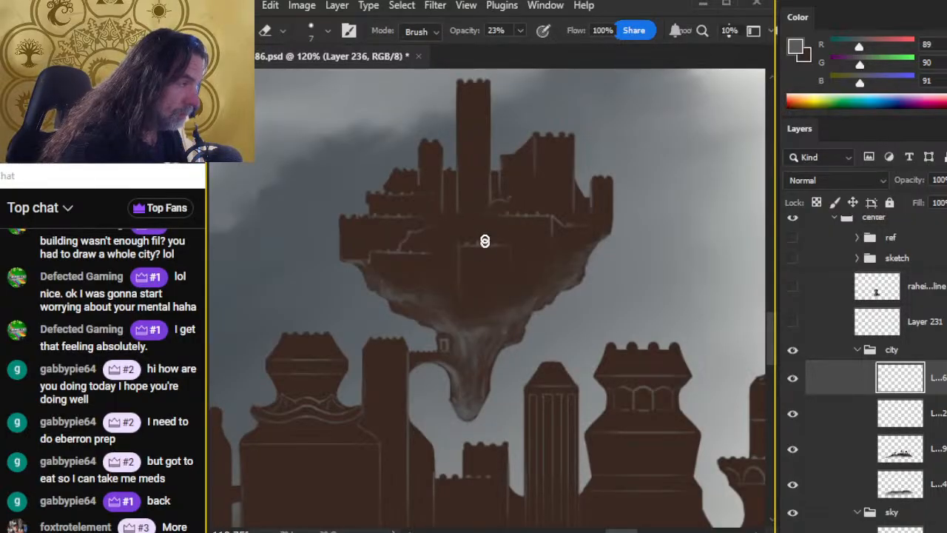
key("ctrl+space")
left_click_drag(563, 322, 480, 351)
left_click_drag(372, 317, 518, 341)
key("ctrl+space")
left_click_drag(435, 261, 537, 273)
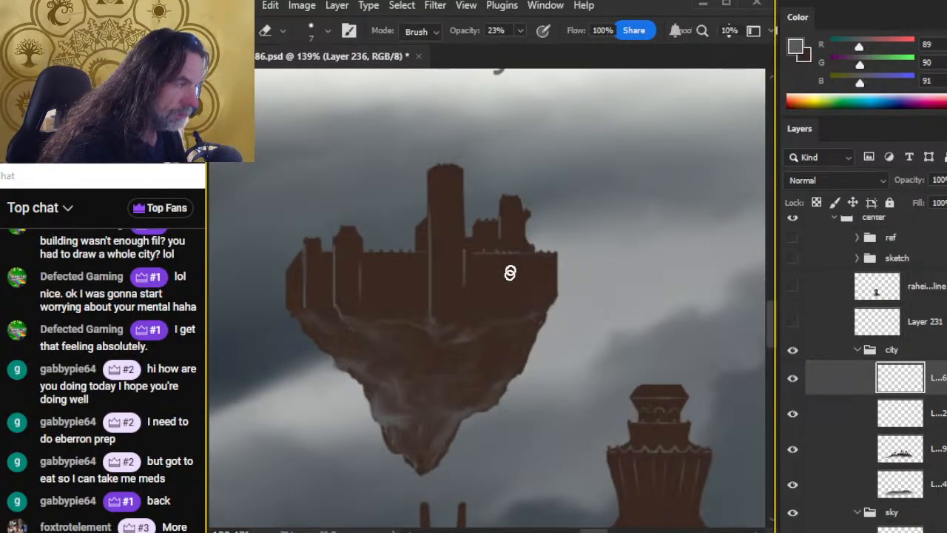
Fade the ledge, ramp and wall lines on the westernmost floating castle with the Eraser at 23% opacity.
key("space")
left_click_drag(362, 331, 673, 309)
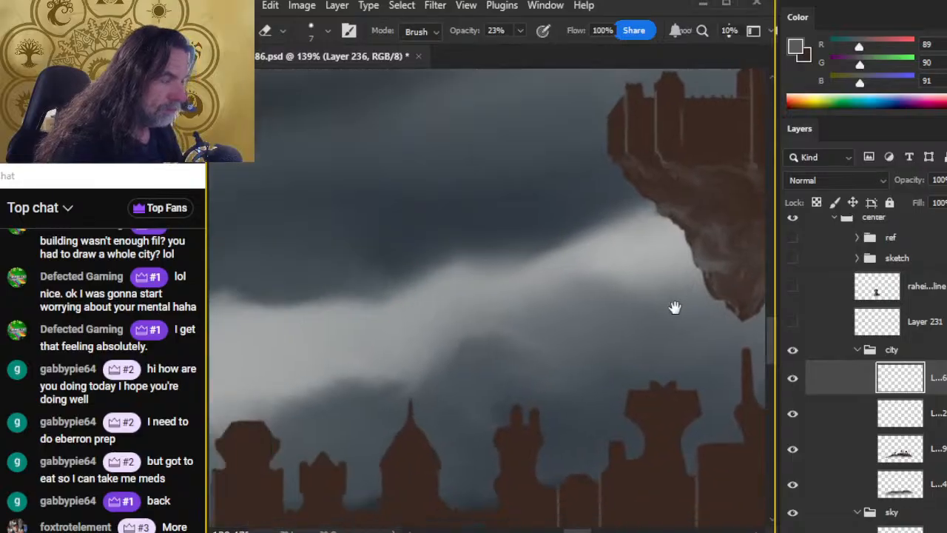
left_click_drag(415, 415, 668, 387)
left_click_drag(357, 322, 600, 274)
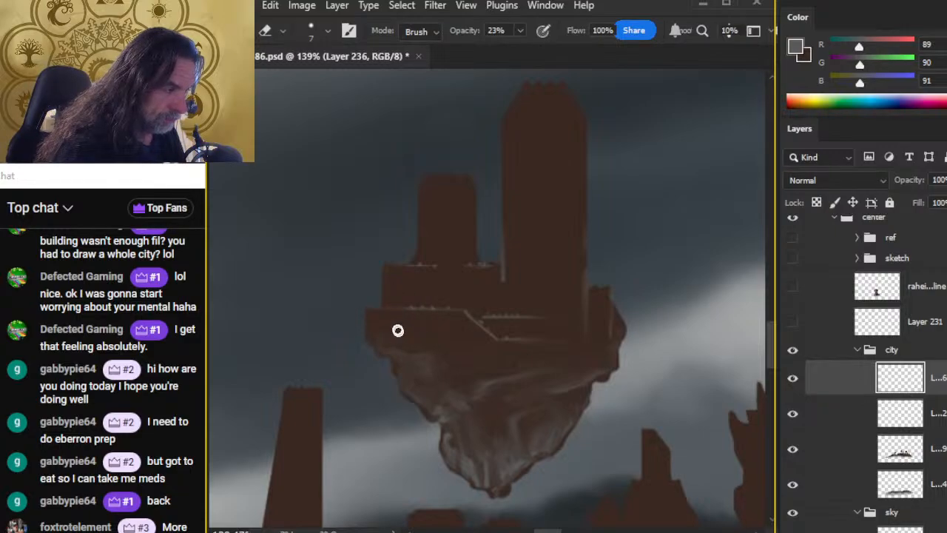
mouse_move(471, 316)
left_mouse_down()
mouse_move(486, 349)
mouse_move(511, 357)
left_mouse_up()
left_click_drag(480, 323, 509, 368)
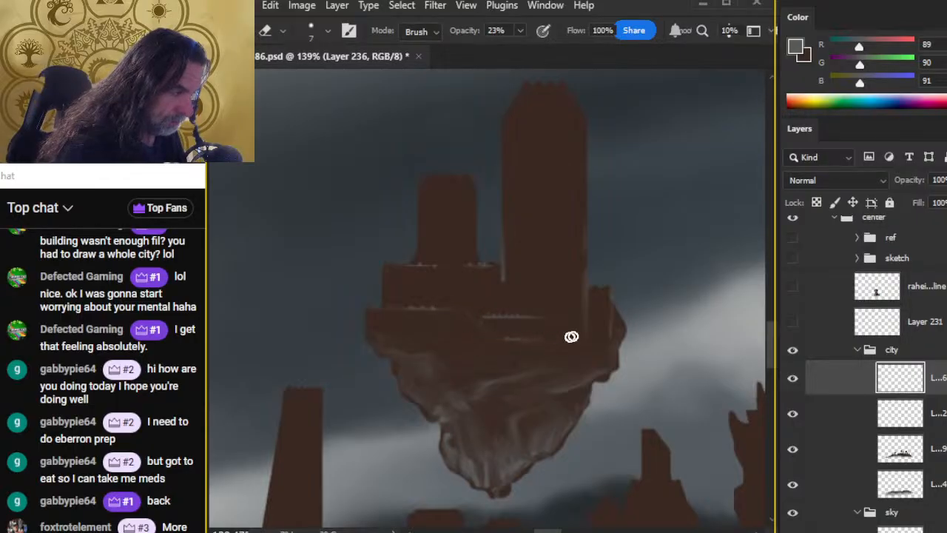
left_click_drag(486, 317, 583, 322)
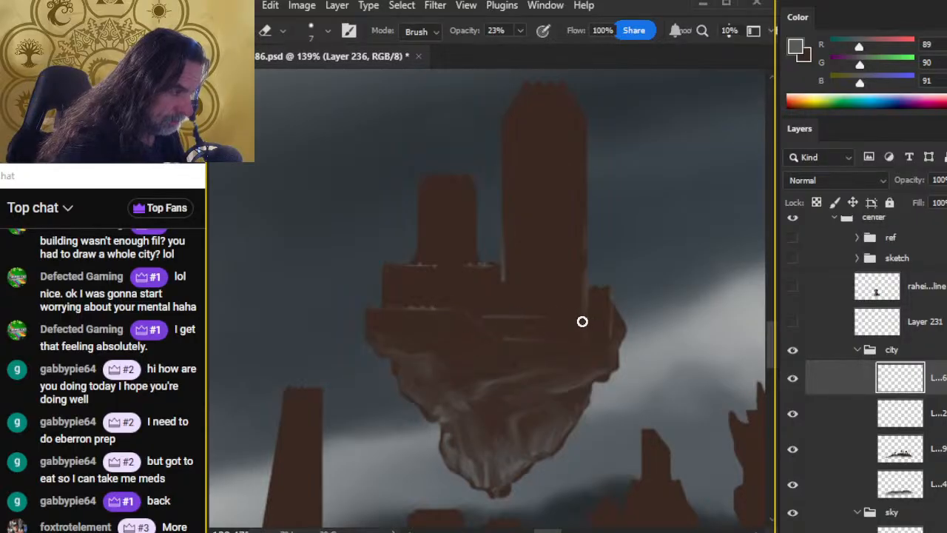
left_click_drag(504, 315, 581, 335)
Examine the whole city skyline and its central towers for buildings that still lack architectural details.
key("ctrl+space")
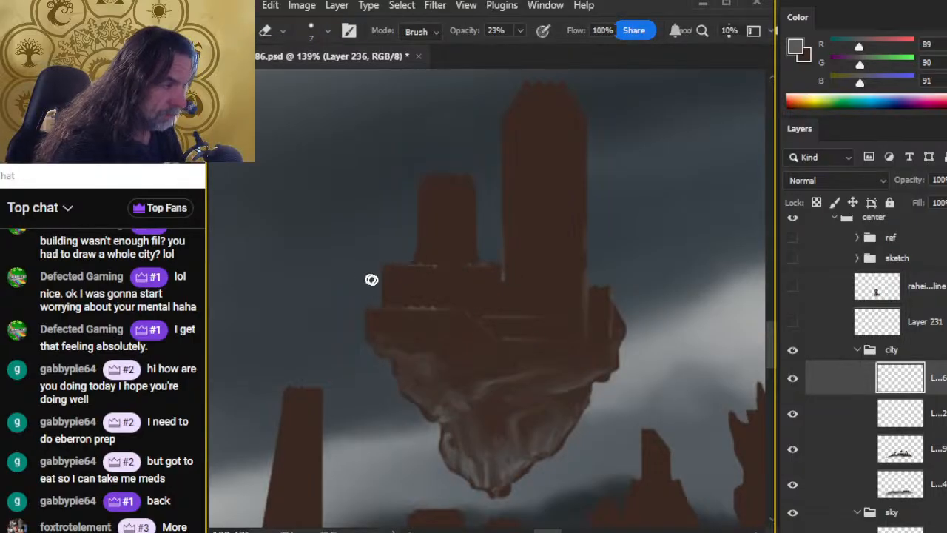
key("ctrl+space")
left_click_drag(596, 341, 544, 348)
left_click_drag(598, 465, 444, 237)
left_click_drag(630, 336, 585, 326)
left_click_drag(620, 312, 415, 291)
left_click_drag(598, 274, 539, 289)
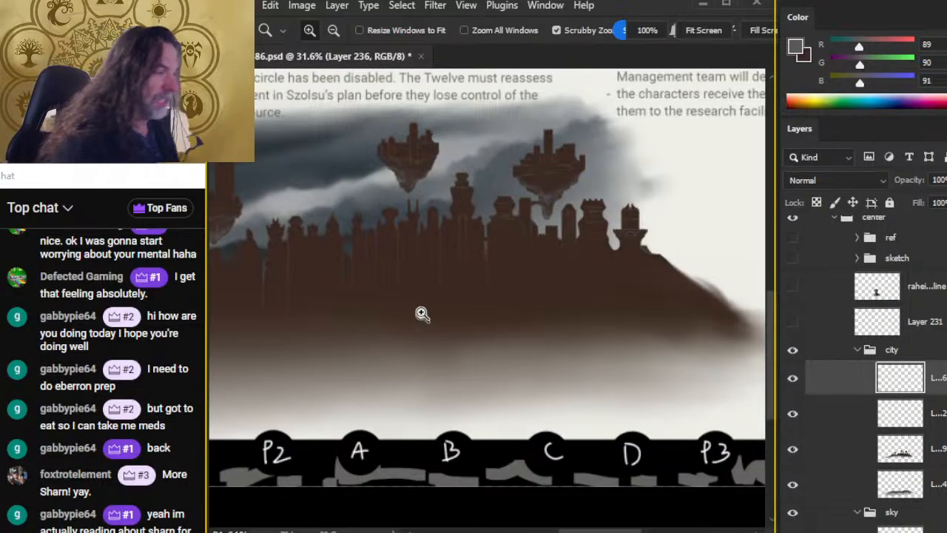
left_click_drag(389, 226, 459, 379)
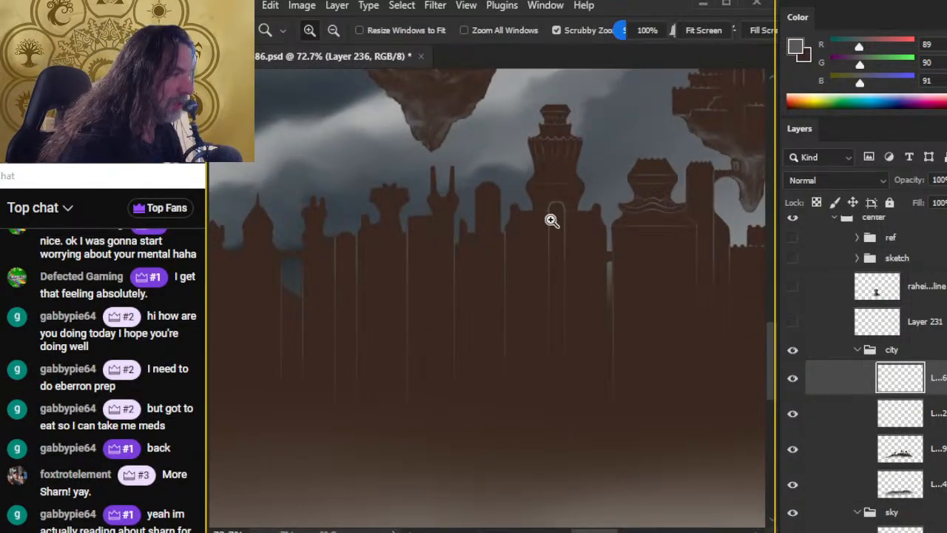
left_click_drag(474, 355, 573, 359)
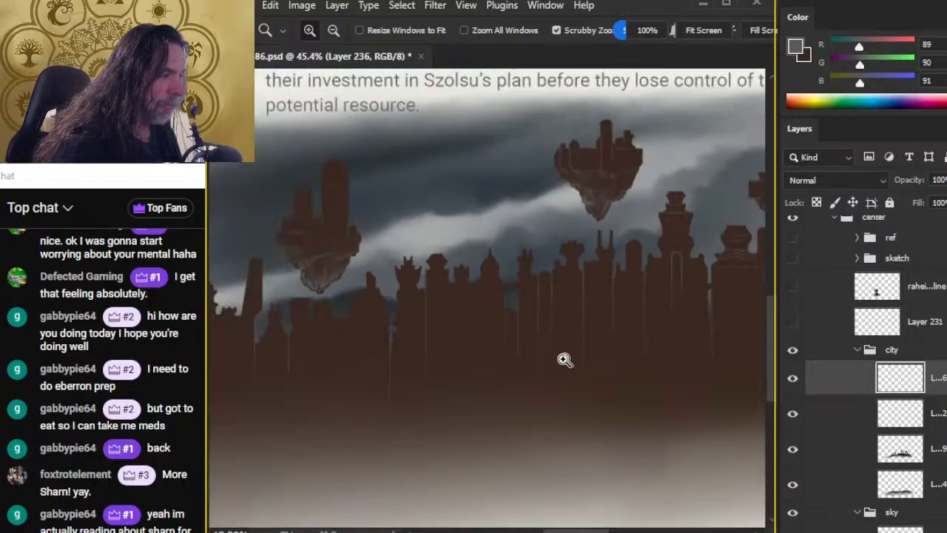
left_click_drag(446, 402, 467, 301)
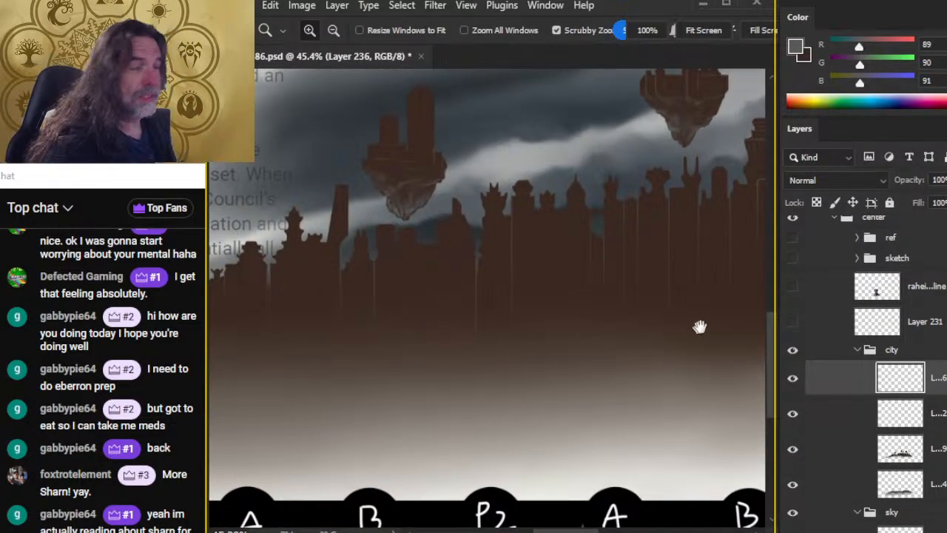
left_click_drag(695, 328, 518, 314)
left_click_drag(397, 192, 449, 218)
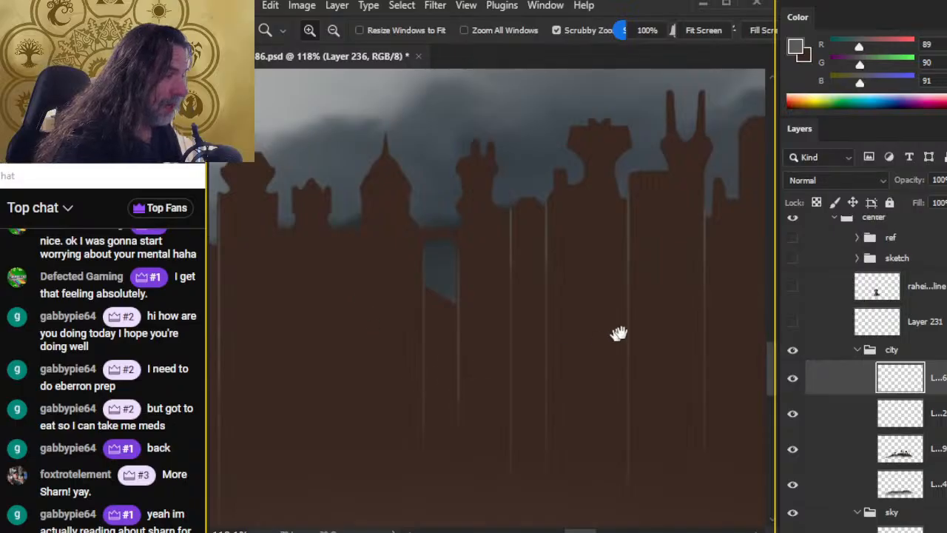
left_click_drag(602, 338, 512, 345)
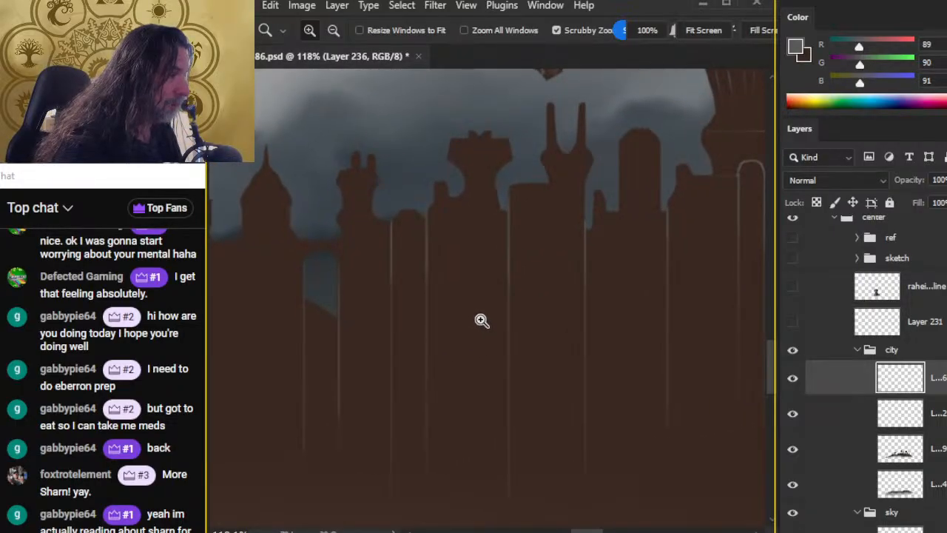
Draw a straight horizontal ledge line with the 1 px brush across the base of the flared tower's head.
left_click_drag(457, 172, 507, 191)
key("b")
left_click_drag(450, 148, 554, 149)
key("r")
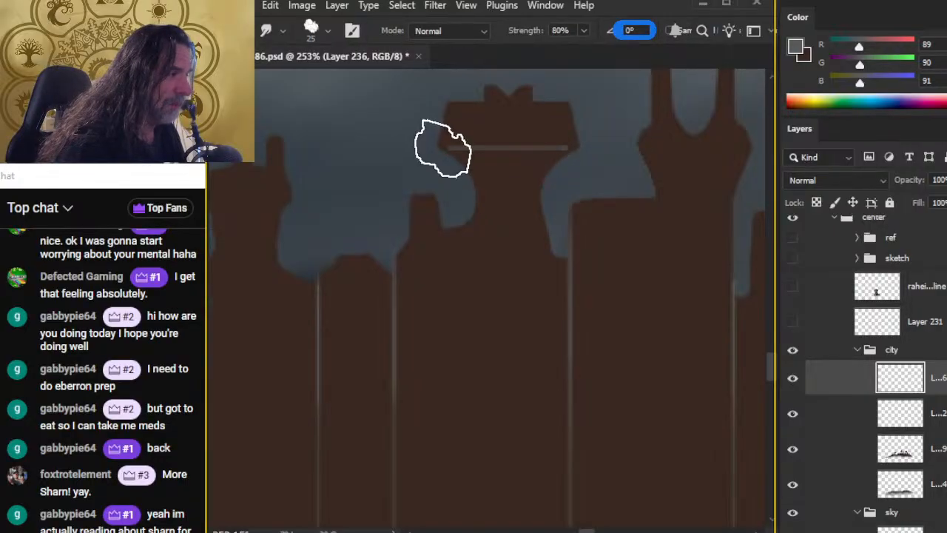
key("b")
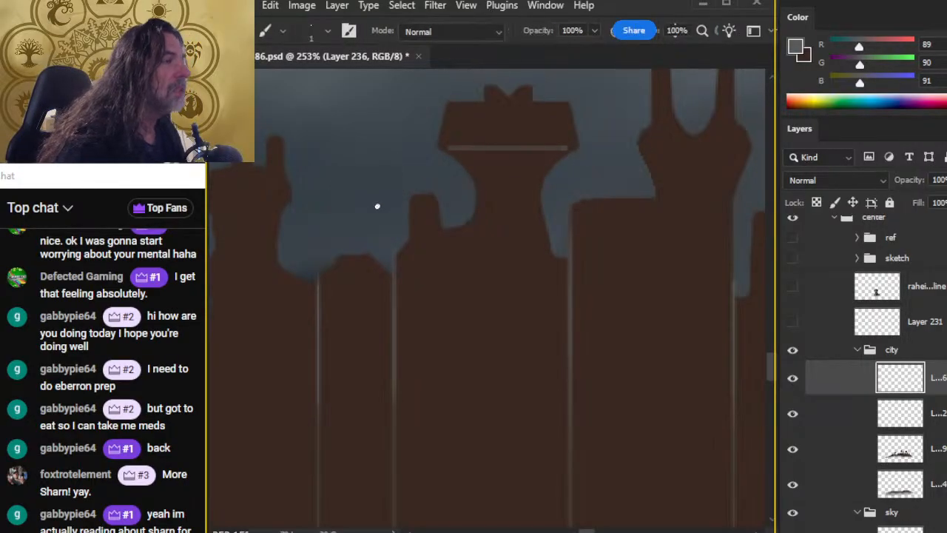
Thin the flared tower's ledge line with a 7 px Eraser at 100% opacity and blend it with the Smudge tool at 80% strength.
key("e")
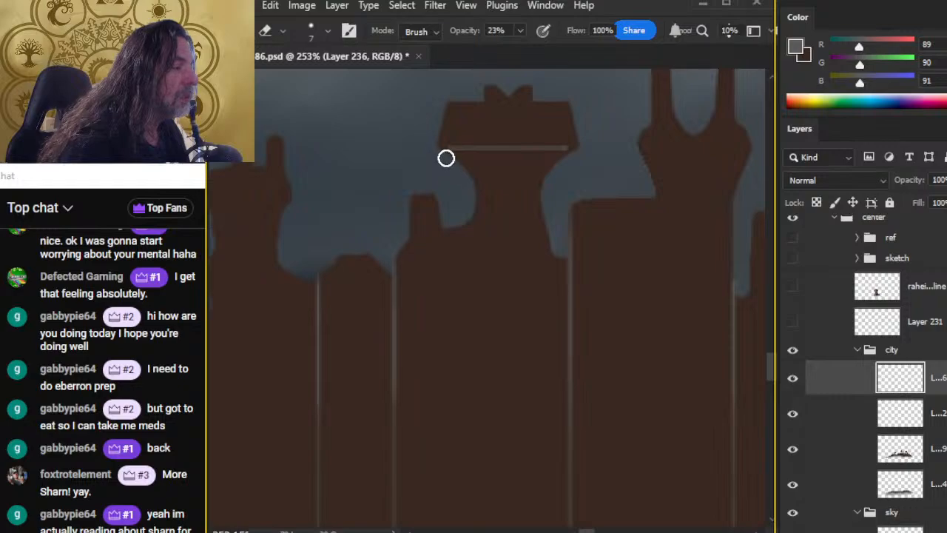
left_click_drag(453, 156, 558, 159)
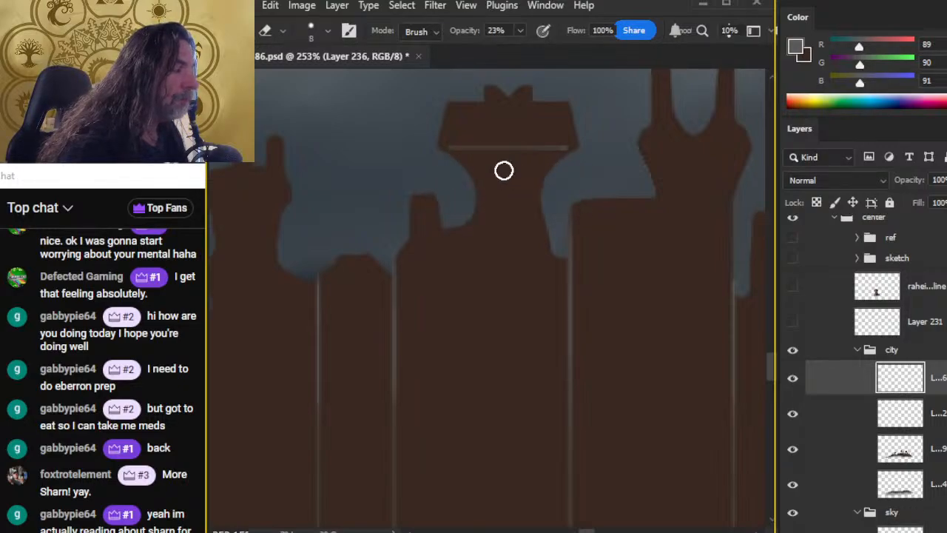
key("0")
key("bracketleft")
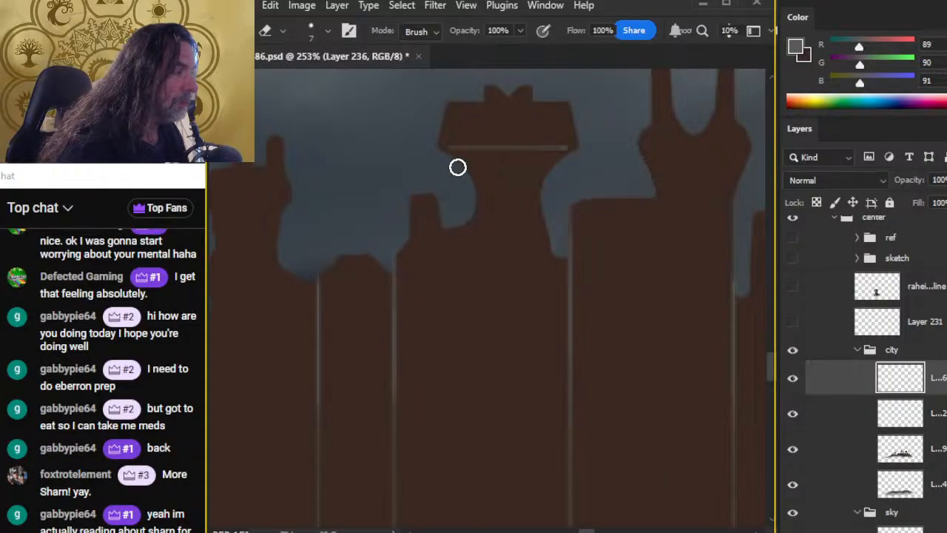
left_click_drag(451, 154, 579, 165)
key("r")
left_click_drag(450, 148, 592, 163)
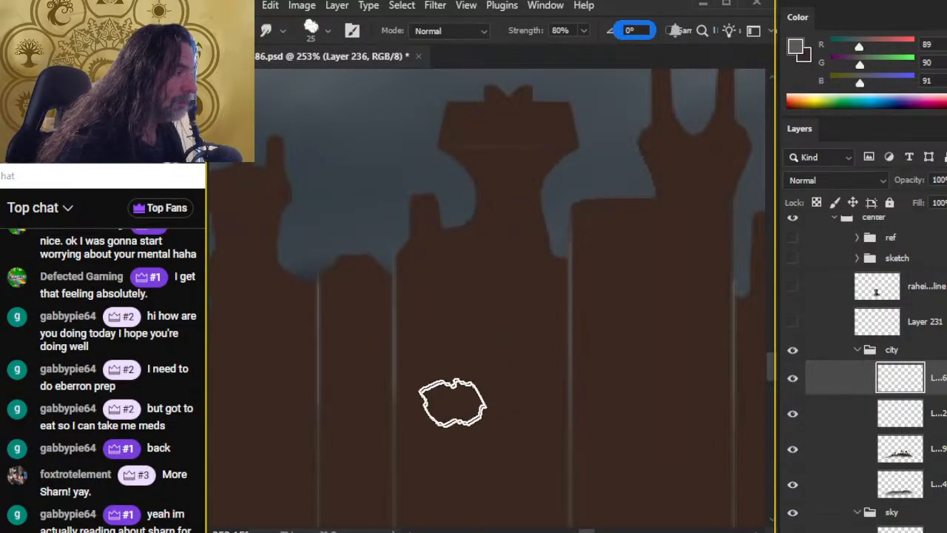
Draw two slanted 1 px lines converging down the flared tower's head from the two sides of its central notched crest.
left_click_drag(500, 181, 478, 233)
key("b")
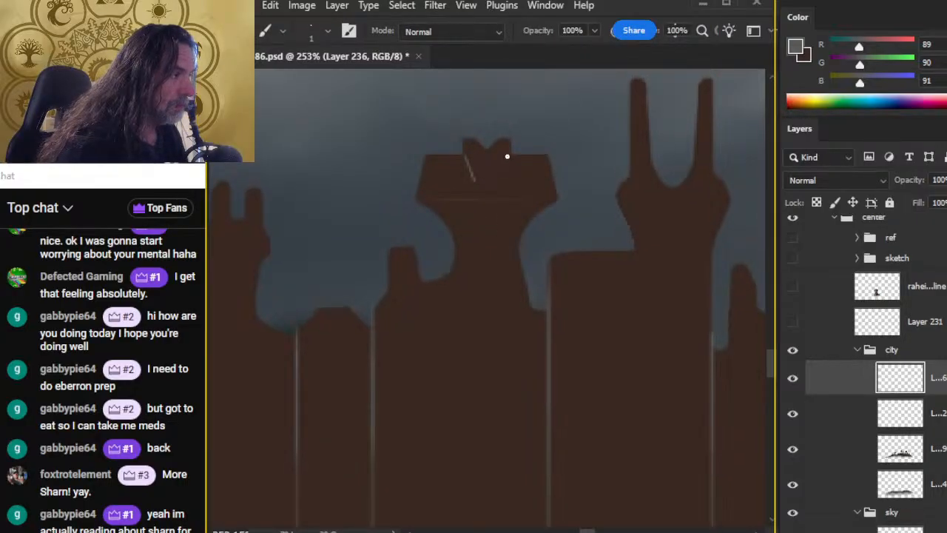
key("e")
left_click_drag(512, 153, 498, 178)
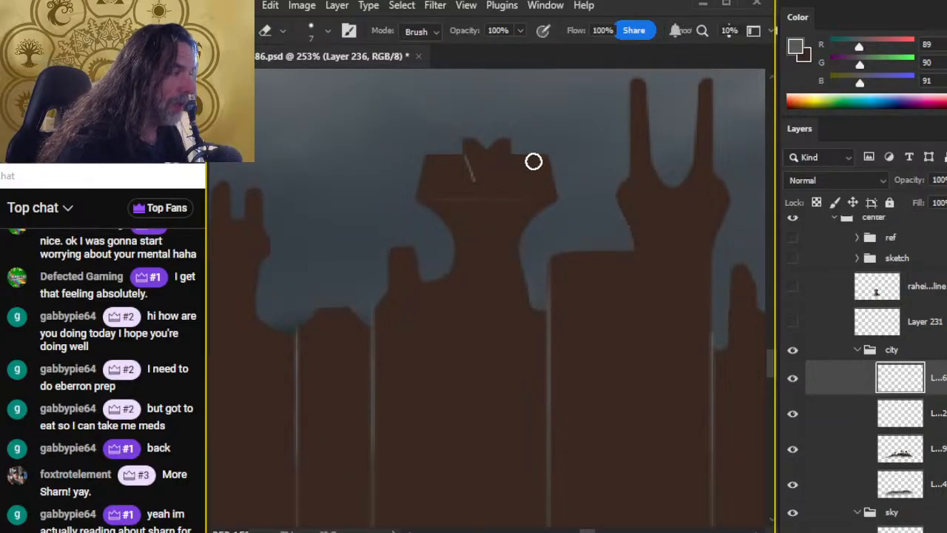
key("b")
Blend the crest's slanted lines with an 8 px Smudge brush at 80% strength and fade their ends with a 7 px Eraser at 20% opacity.
key("r")
key("bracketleft")
key("bracketleft")
key("bracketleft")
key("bracketleft")
key("bracketleft")
key("bracketleft")
left_click_drag(496, 173, 493, 185)
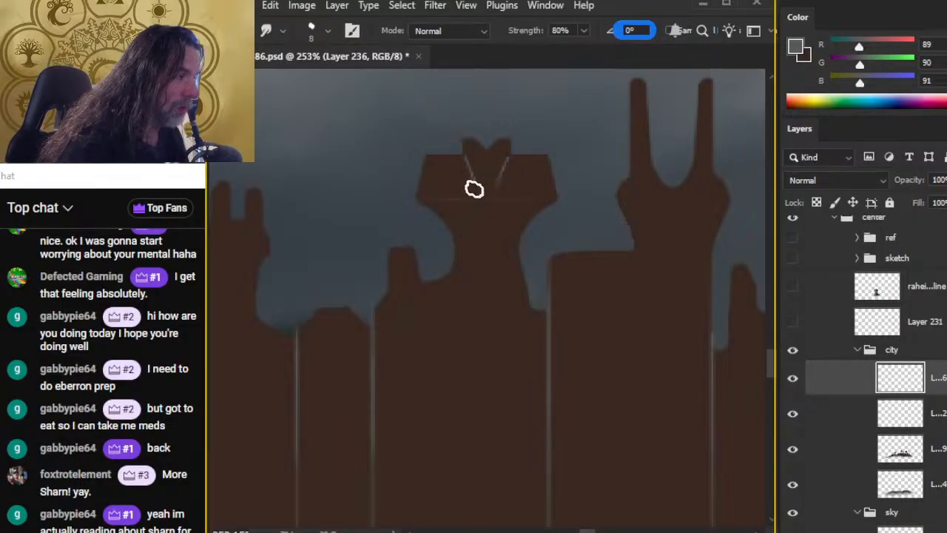
key("e")
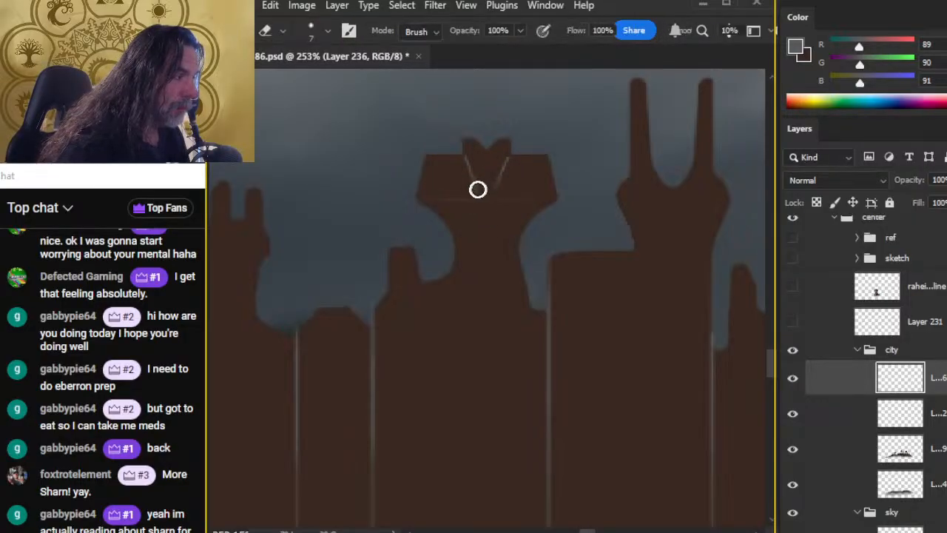
key("2")
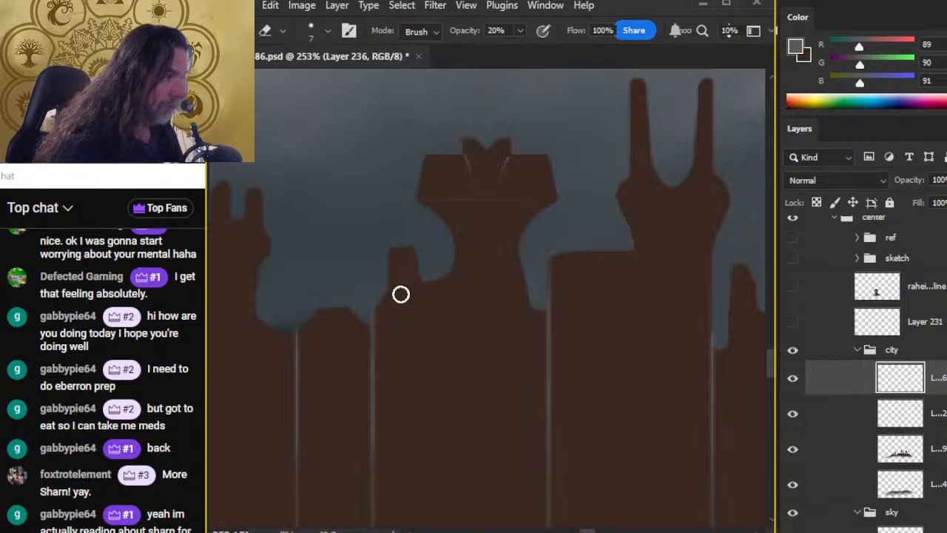
Sample the flared tower's dark brown as the brush colour and add a new layer directly above the silhouette layer, Layer 229.
key("b")
left_click(435, 168, "alt")
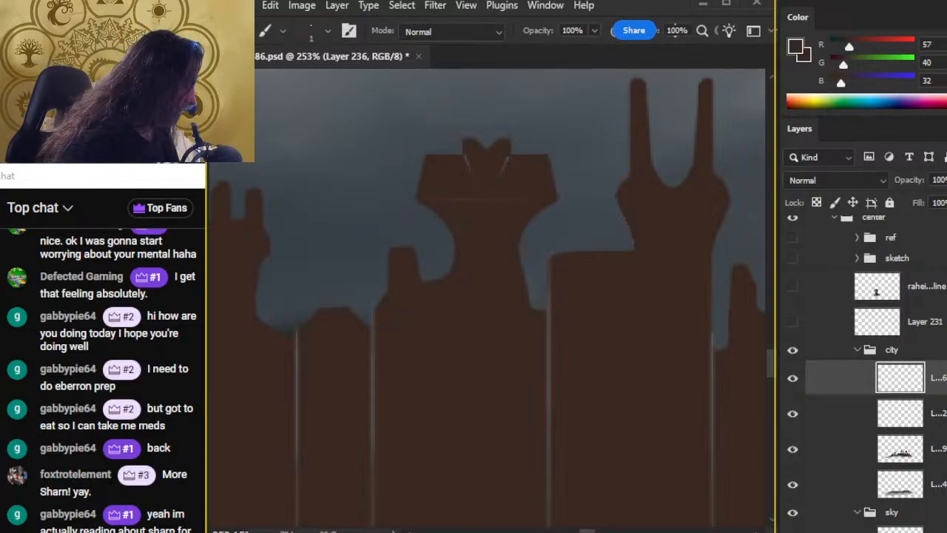
left_click(836, 449)
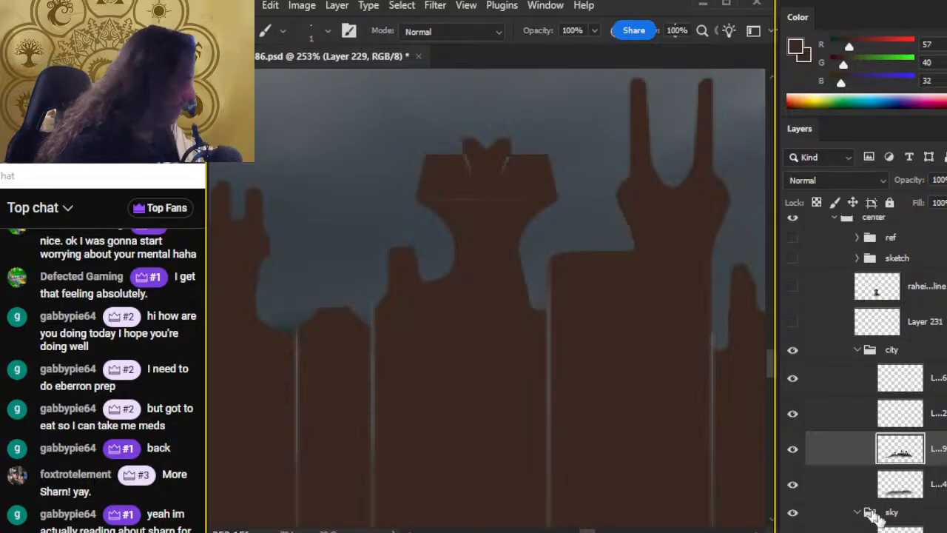
key("ctrl+shift+alt+n")
Paint and trim a solid flared battlement on the west corner of the tower's head, and merge its layer down into Layer 229.
left_click_drag(437, 139, 411, 140)
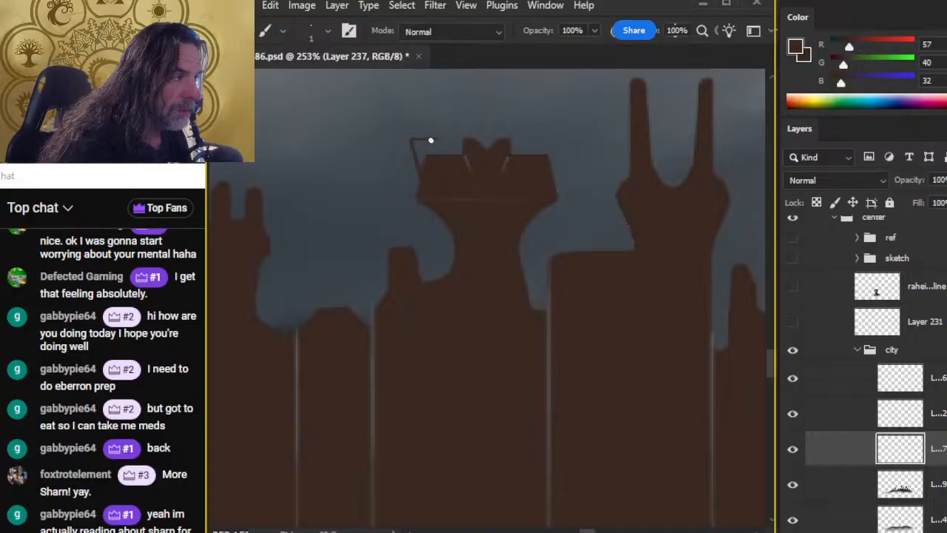
key("e")
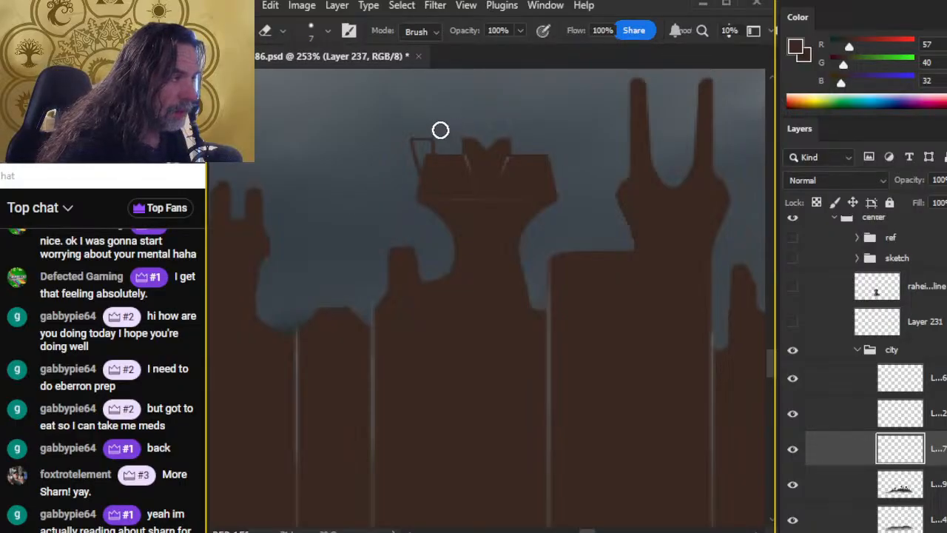
key("b")
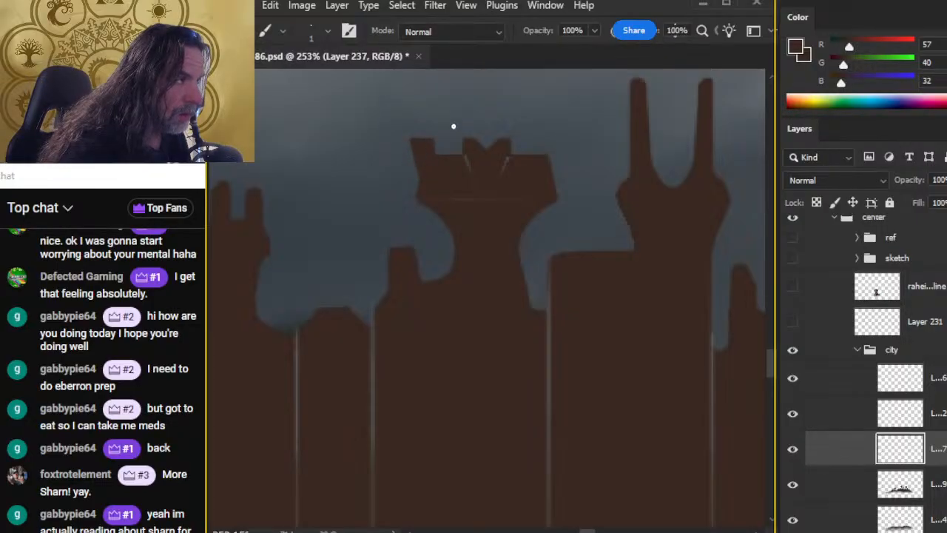
key("e")
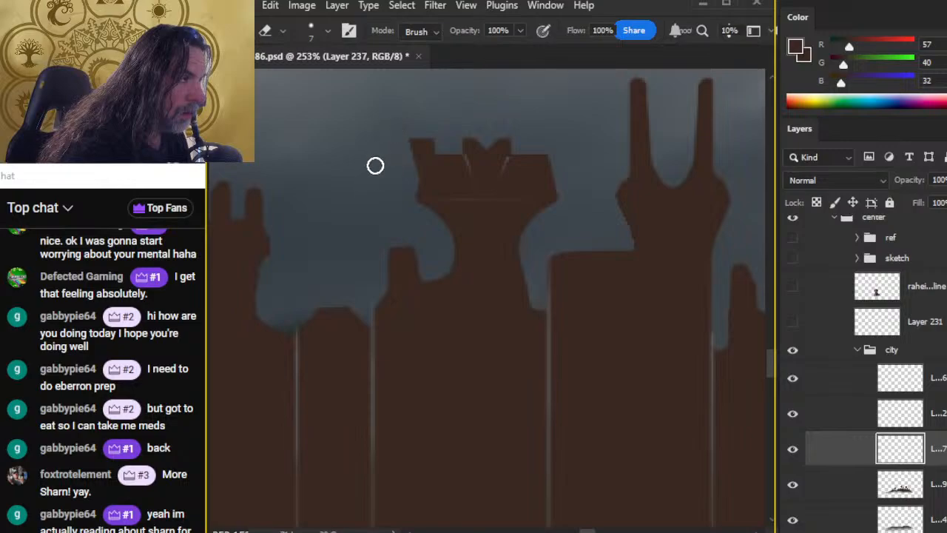
right_click(844, 450)
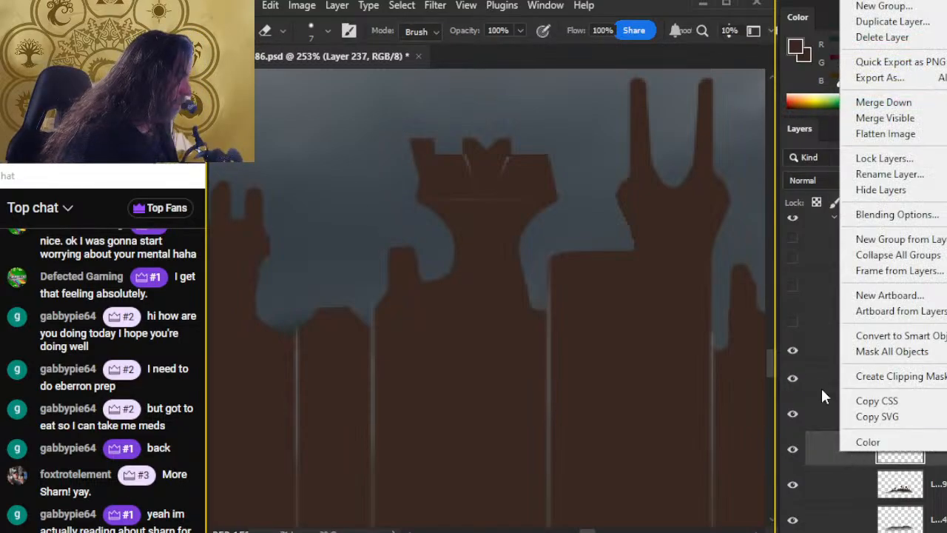
left_click(892, 104)
Copy the lassoed west corner battlement onto its own layer and start a Free Transform with its transform options open.
key("l")
mouse_move(410, 116)
left_mouse_down()
mouse_move(389, 193)
mouse_move(413, 211)
mouse_move(419, 165)
left_mouse_up()
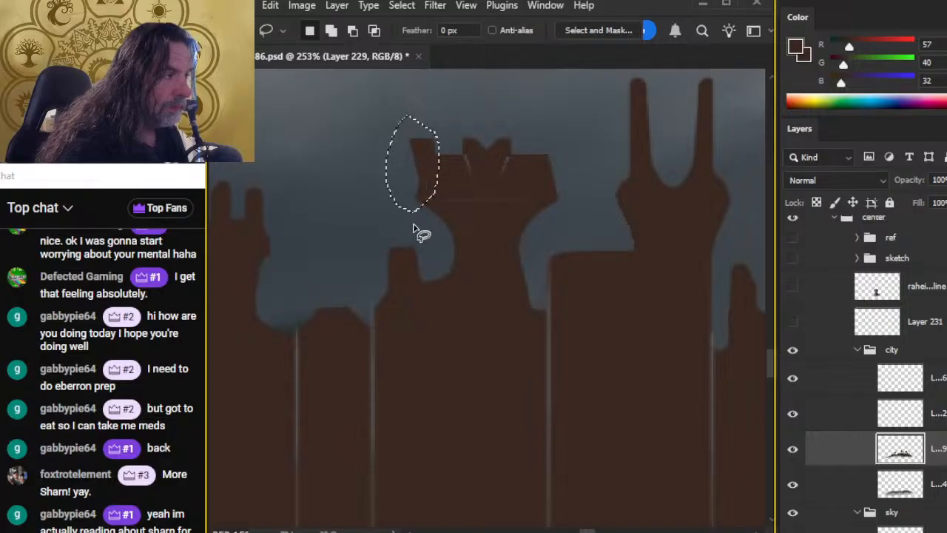
key("ctrl+j")
right_click(391, 213)
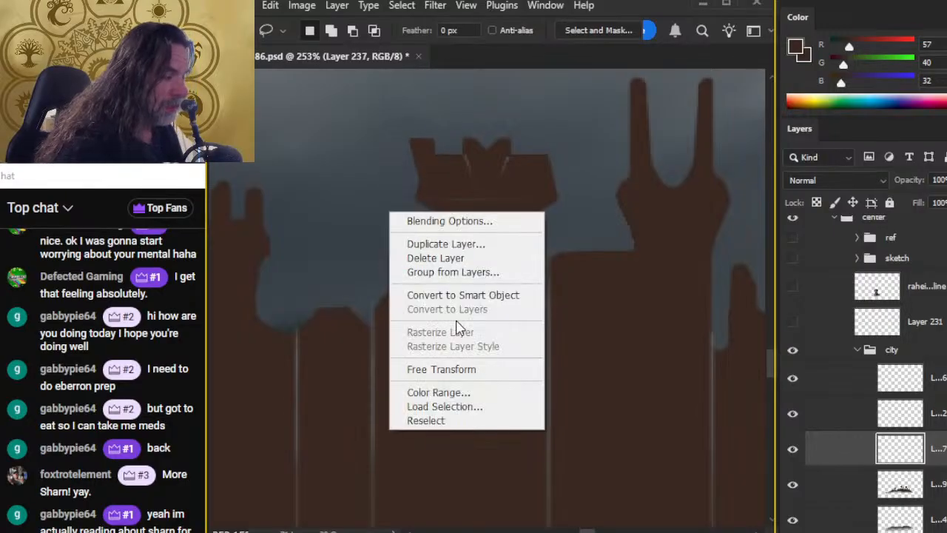
left_click(496, 375)
right_click(466, 311)
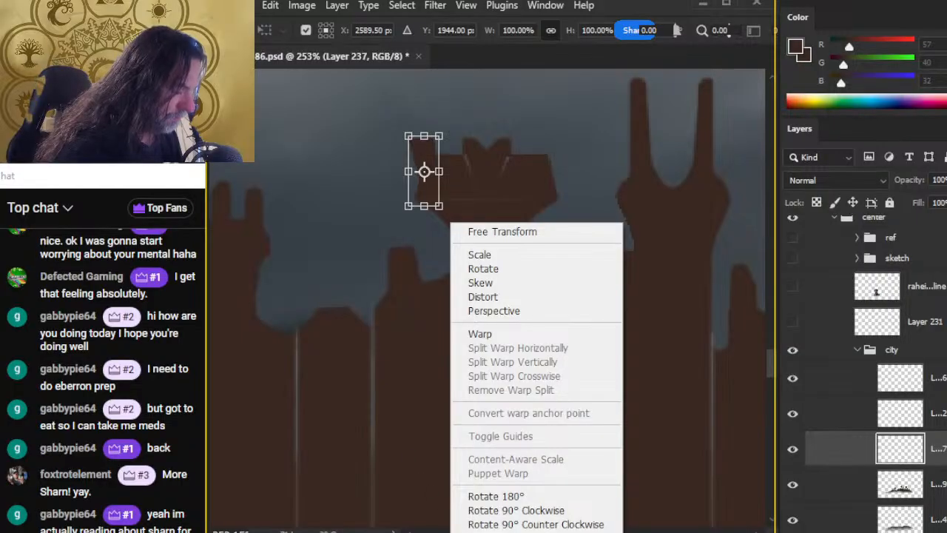
Flip the copied battlement piece horizontally and move it to the opposite end of the tower's crown.
left_click(466, 532)
key("Return")
key("v")
key("shift+Right")
key("shift+Right")
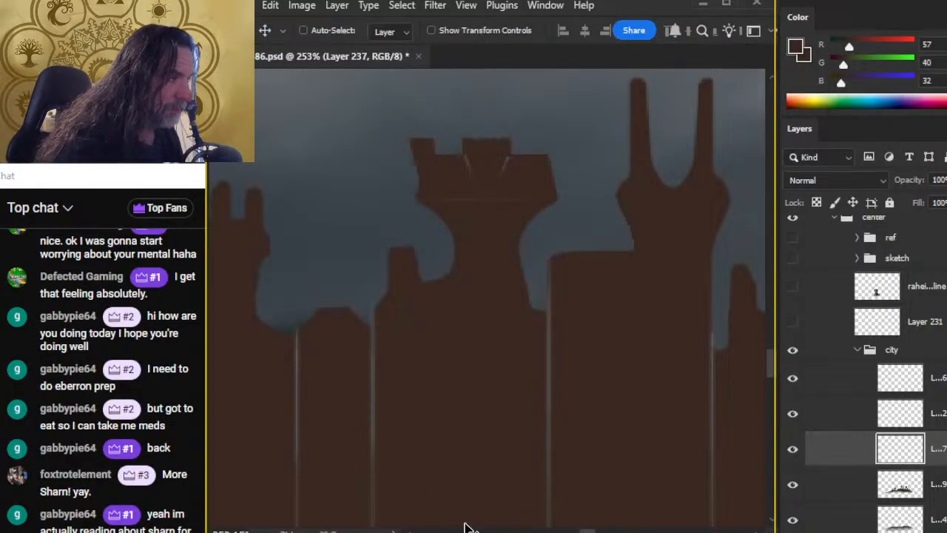
key("shift+Right")
key("shift+Right")
key("shift+Right")
key("shift+Right")
Merge Layer 237 with the battlement piece down into the city silhouette layer, Layer 229.
key("ctrl+e")
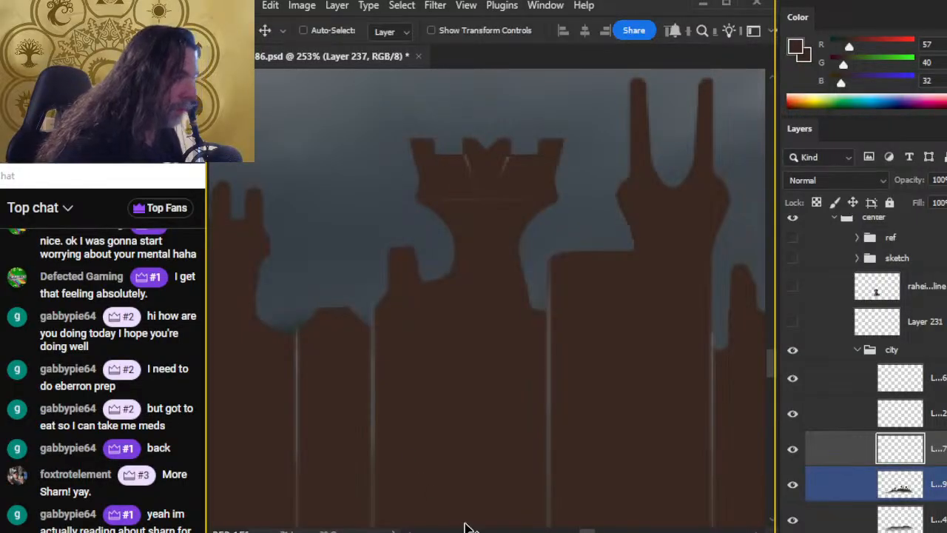
left_click(849, 450)
right_click(849, 450)
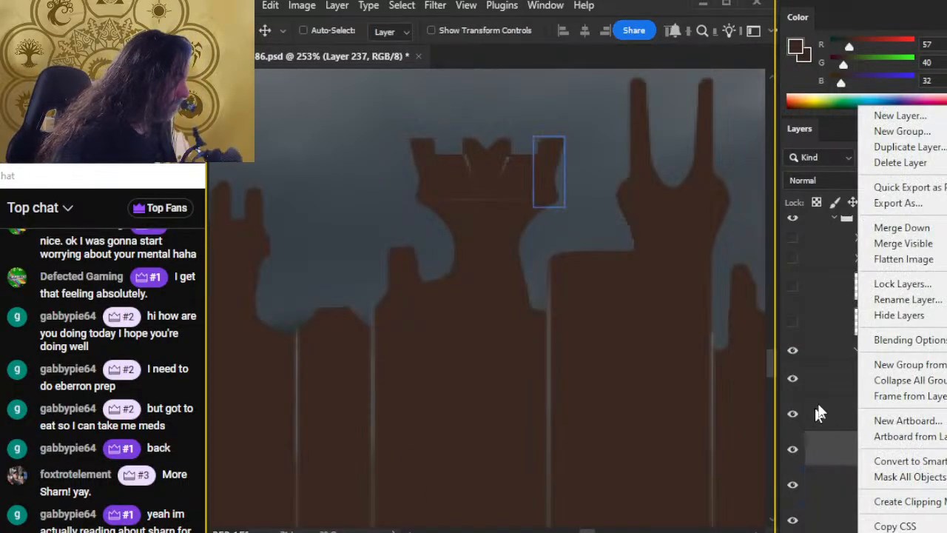
left_click(918, 229)
On Layer 236, sample the grey highlight from the arch and paint thin edge lines on the crowned tower's battlements.
left_click(845, 374)
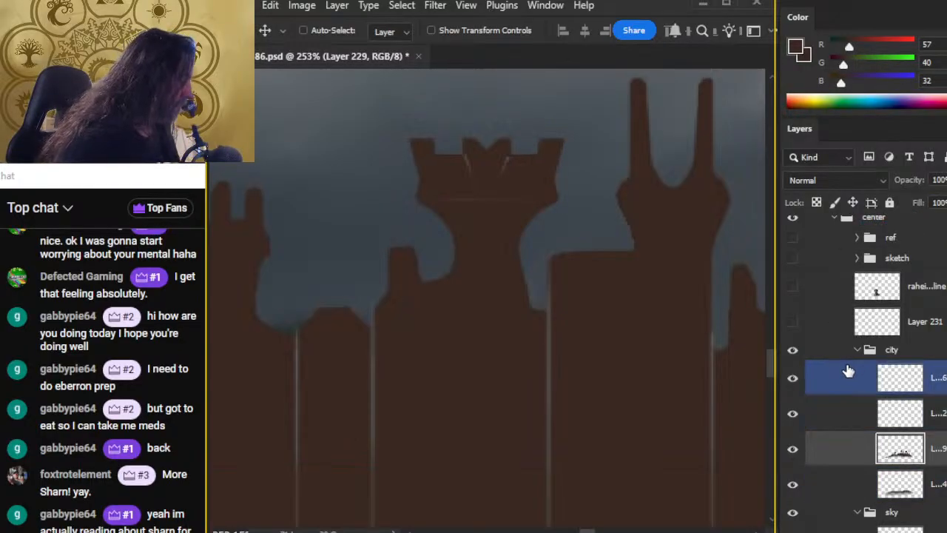
key("b")
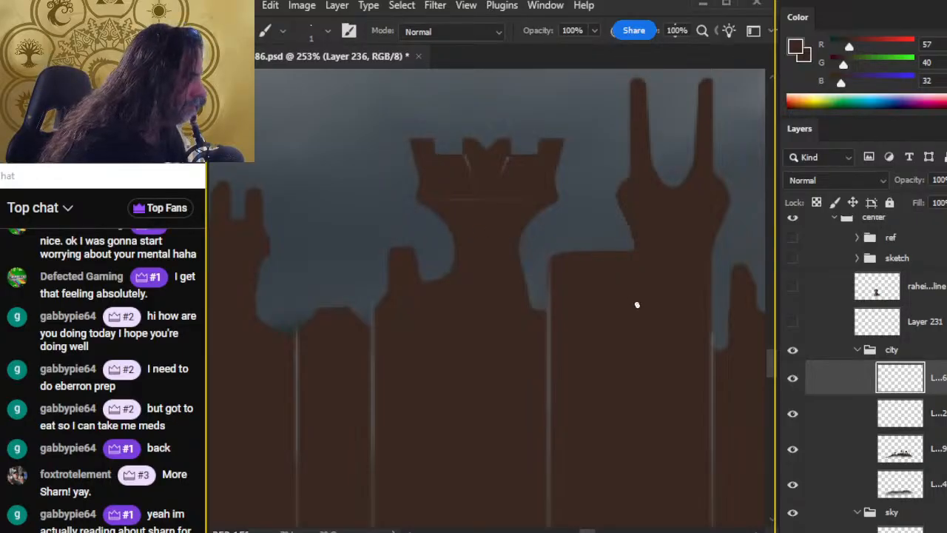
left_click_drag(702, 280, 371, 419)
left_click_drag(642, 378, 575, 374)
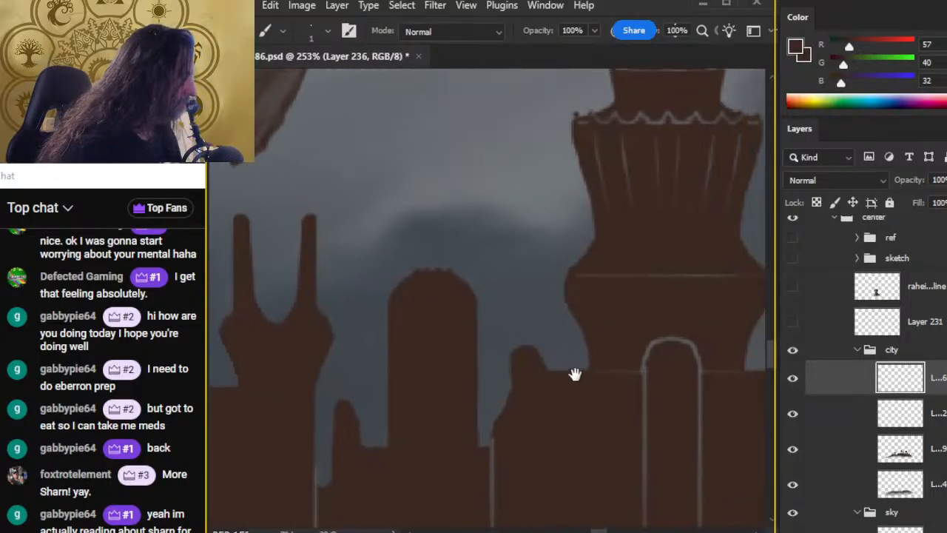
left_click(655, 344, "alt")
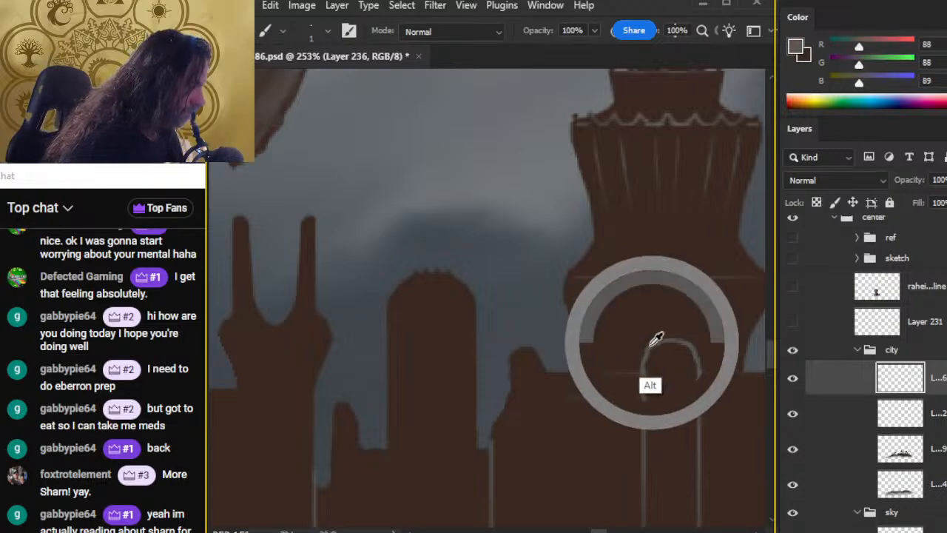
left_click_drag(347, 343, 728, 343)
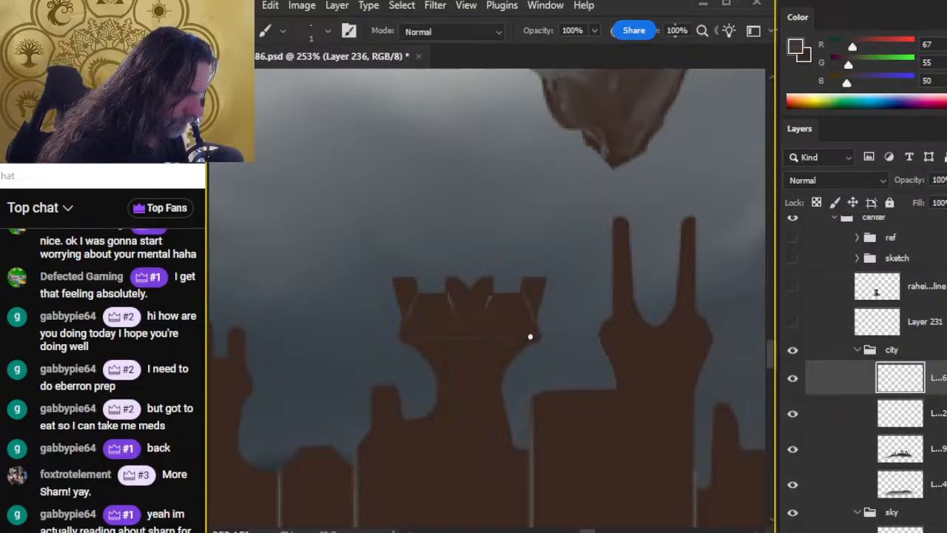
Sample the grey wall-line colour and paint a curved highlight along the building shoulder beside the crowned tower.
key("z")
left_click_drag(572, 365, 500, 361)
left_click_drag(565, 400, 571, 263)
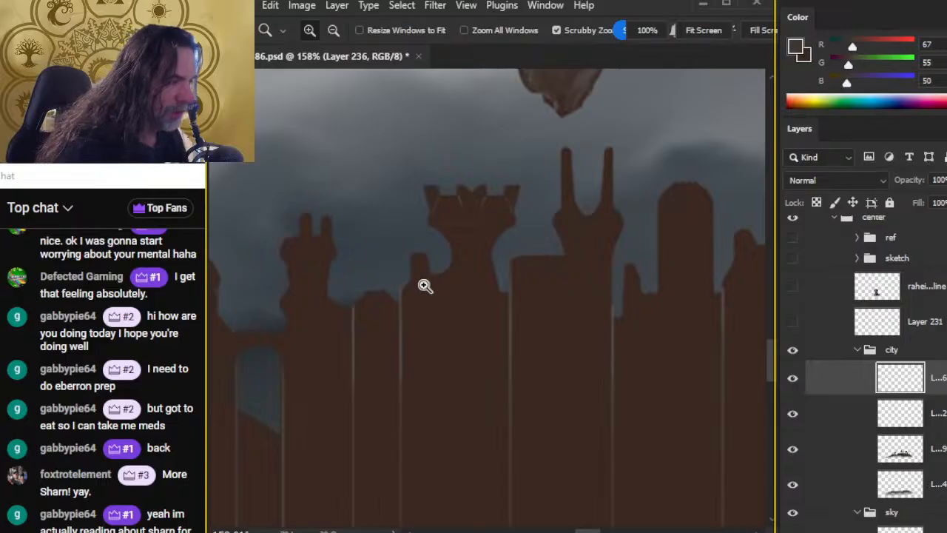
left_click_drag(423, 285, 488, 288)
key("b")
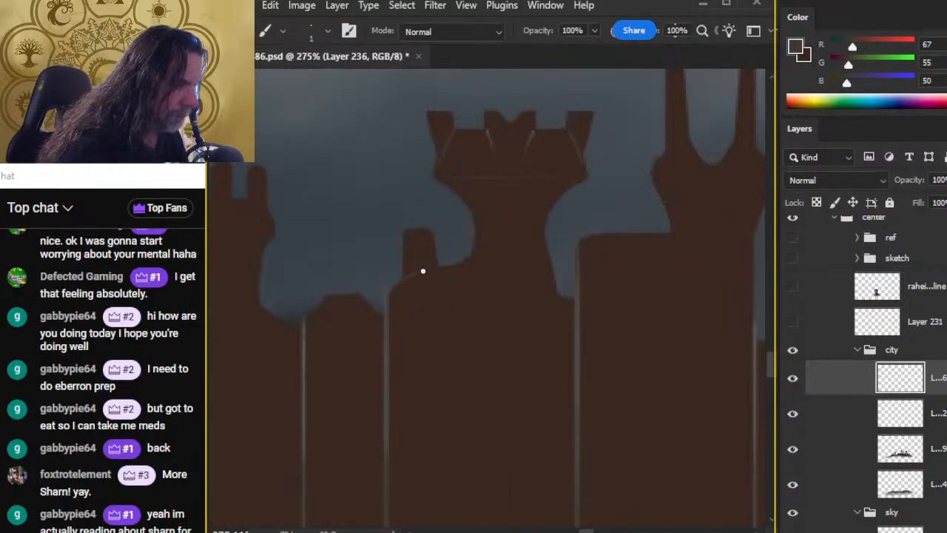
key("e")
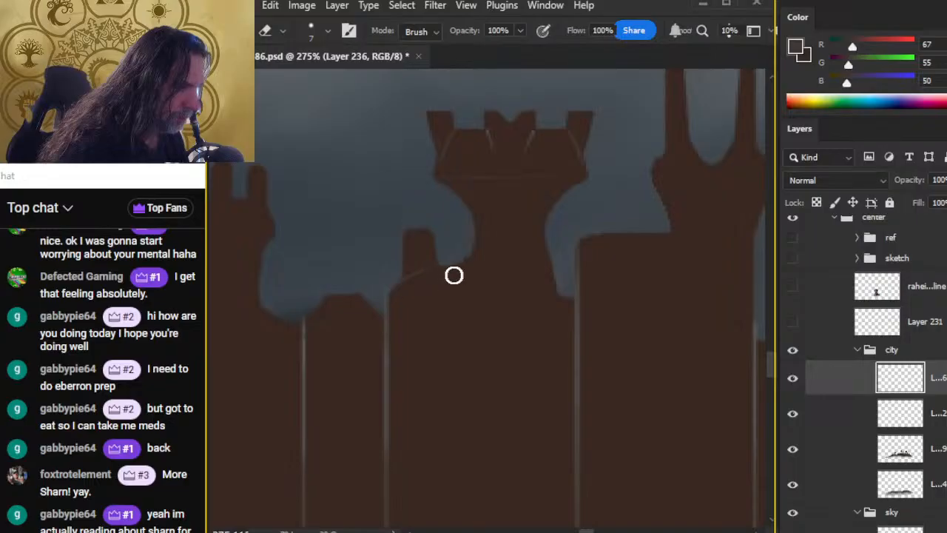
key("b")
left_click(390, 361, "alt")
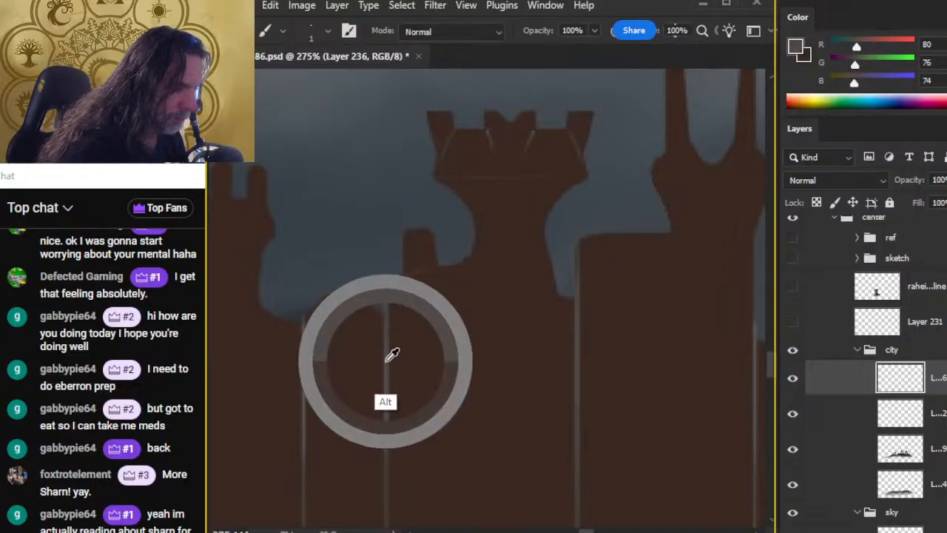
left_click_drag(390, 360, 393, 361)
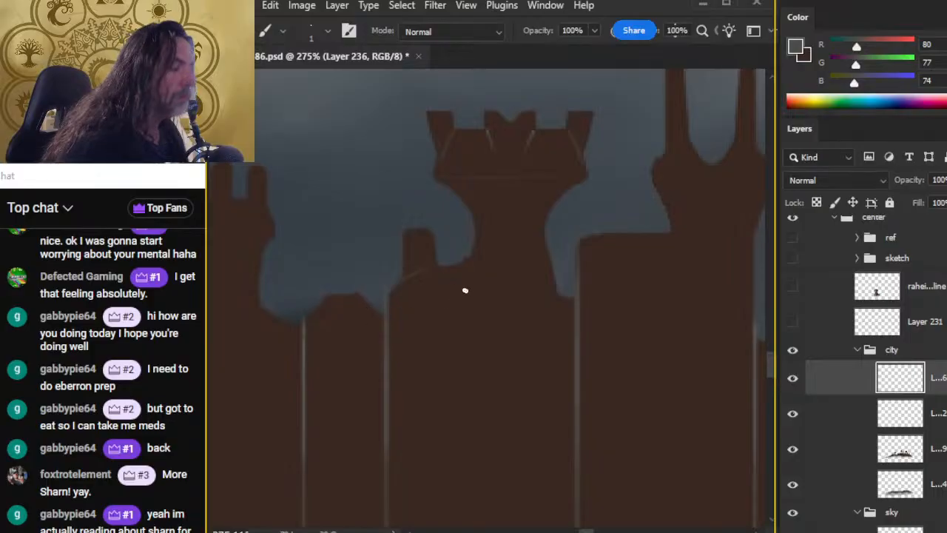
Refine the curved shoulder highlight with the Smudge, Eraser and Brush tools.
key("r")
key("e")
left_click_drag(431, 282, 415, 286)
key("b")
key("r")
key("e")
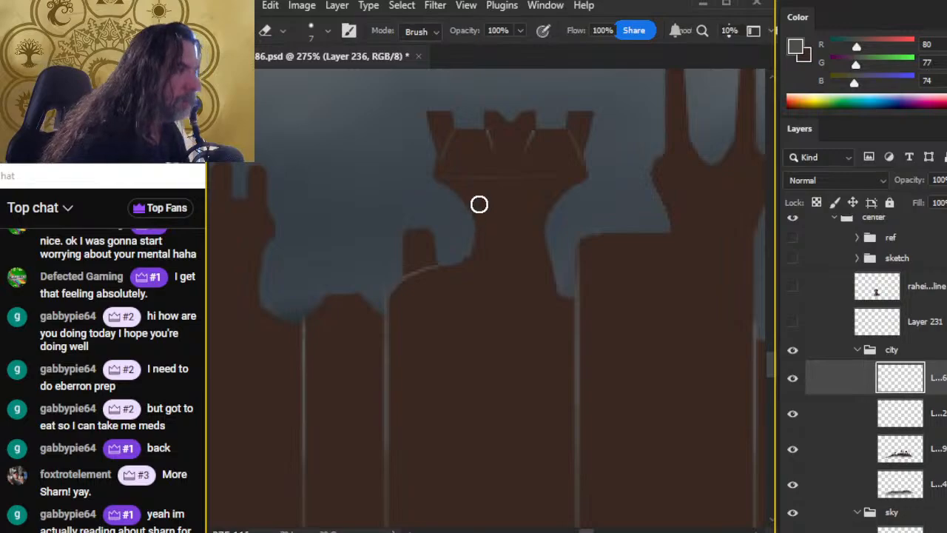
Paint a horizontal highlight line across the base of the tower's crown and smudge its end.
key("b")
left_click_drag(481, 176, 549, 176)
key("r")
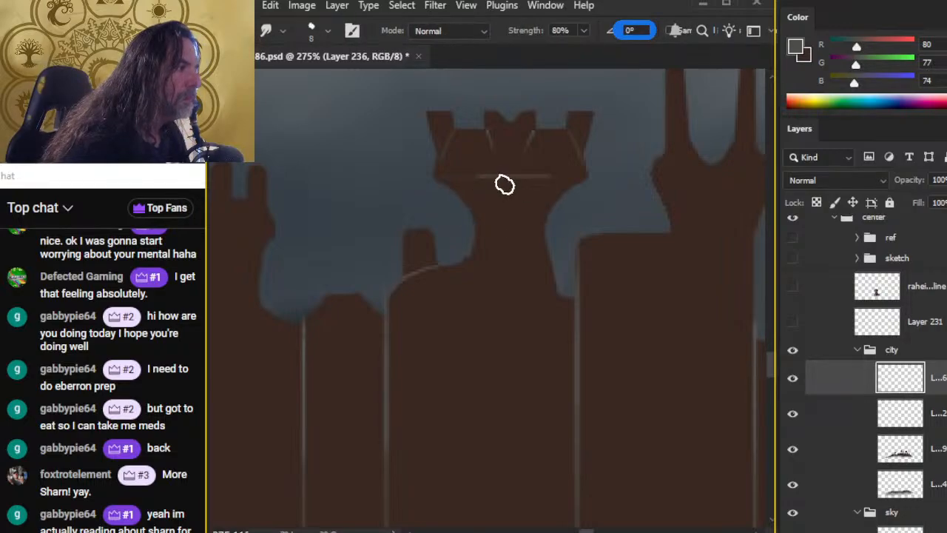
mouse_move(480, 175)
left_mouse_down()
mouse_move(552, 178)
mouse_move(466, 176)
mouse_move(565, 173)
mouse_move(514, 198)
mouse_move(556, 184)
mouse_move(476, 178)
left_mouse_up()
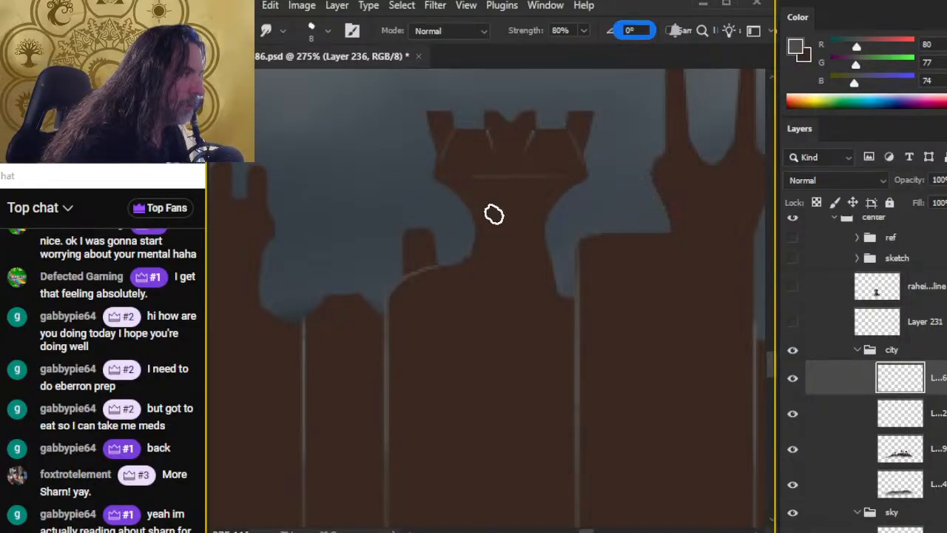
Examine the highlight lines across the whole city skyline, close up and from farther out.
key("z")
left_click_drag(532, 245, 460, 277)
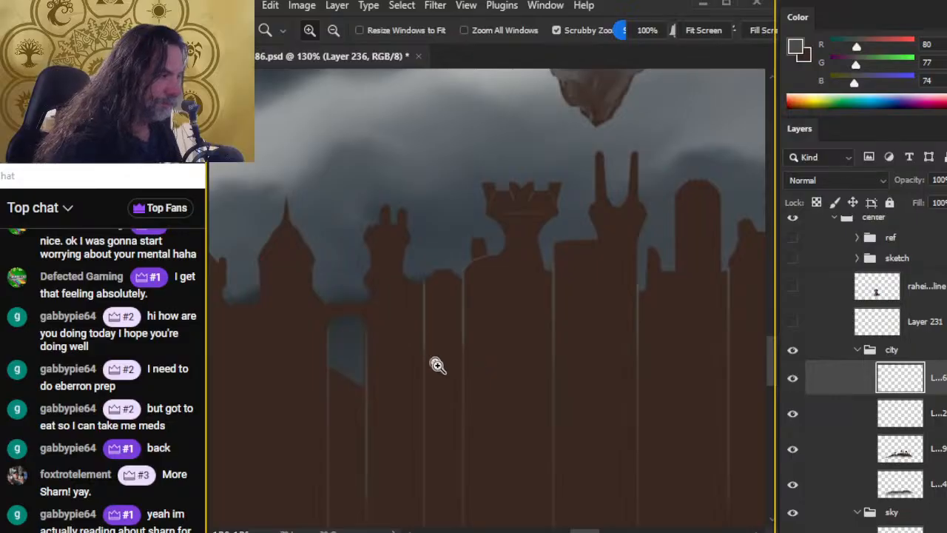
left_click_drag(502, 369, 482, 256)
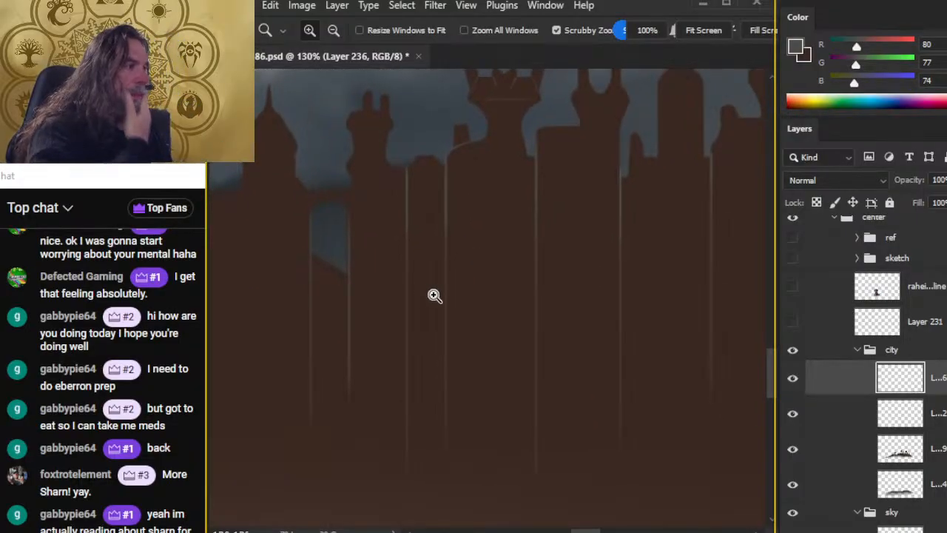
left_click_drag(482, 262, 425, 279)
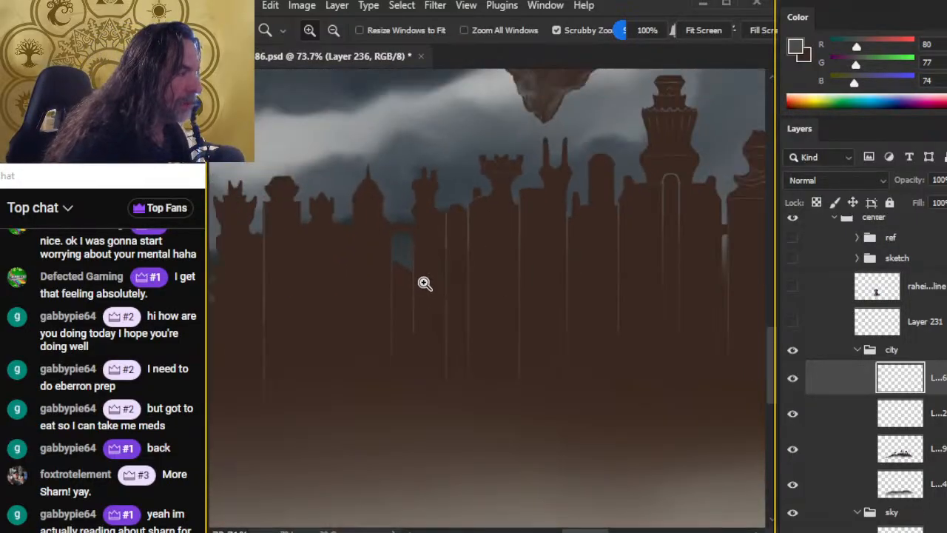
left_click_drag(546, 365, 456, 306)
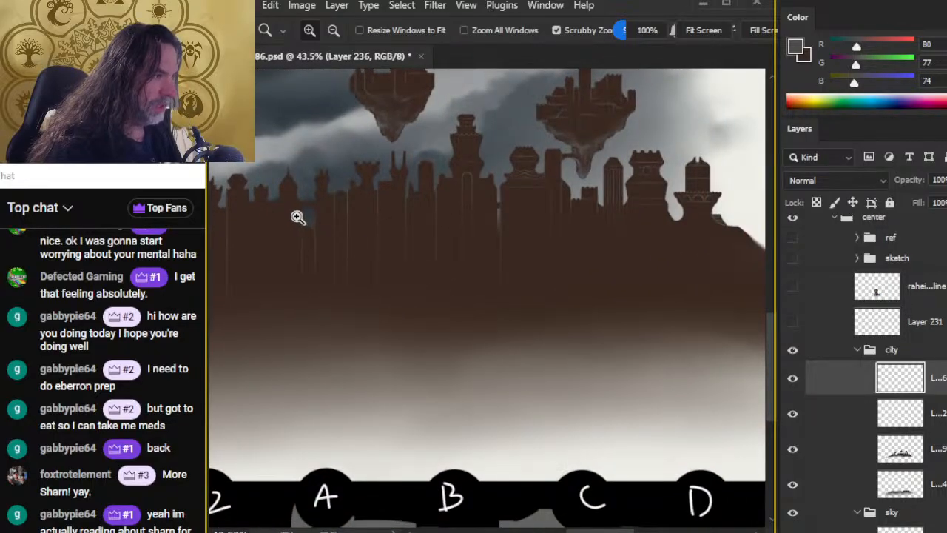
left_click_drag(310, 220, 340, 264)
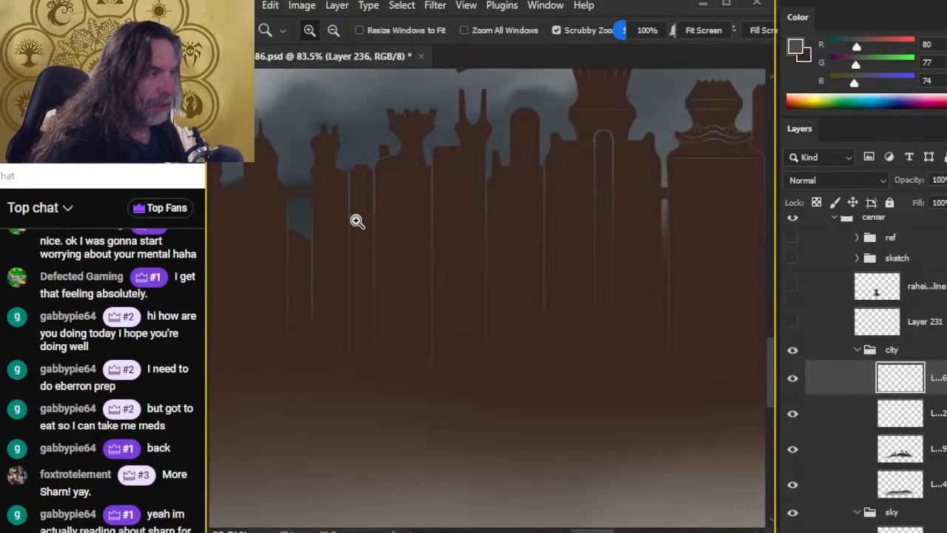
key("e")
key("z")
mouse_move(619, 429)
left_mouse_down()
mouse_move(569, 402)
mouse_move(465, 304)
left_mouse_up()
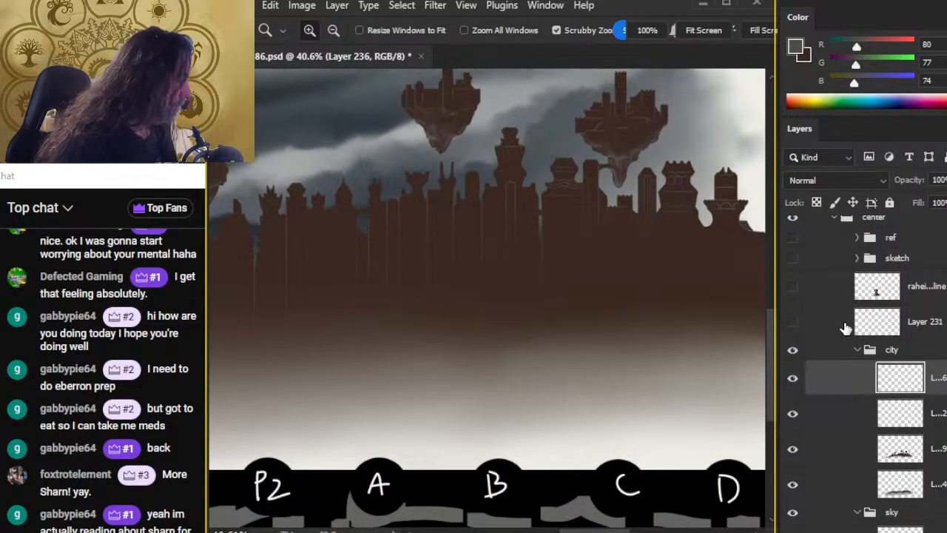
Temporarily show the character line layer and the sketch group to check the composition against the city, and hide both again.
left_click(793, 286)
left_click(793, 258)
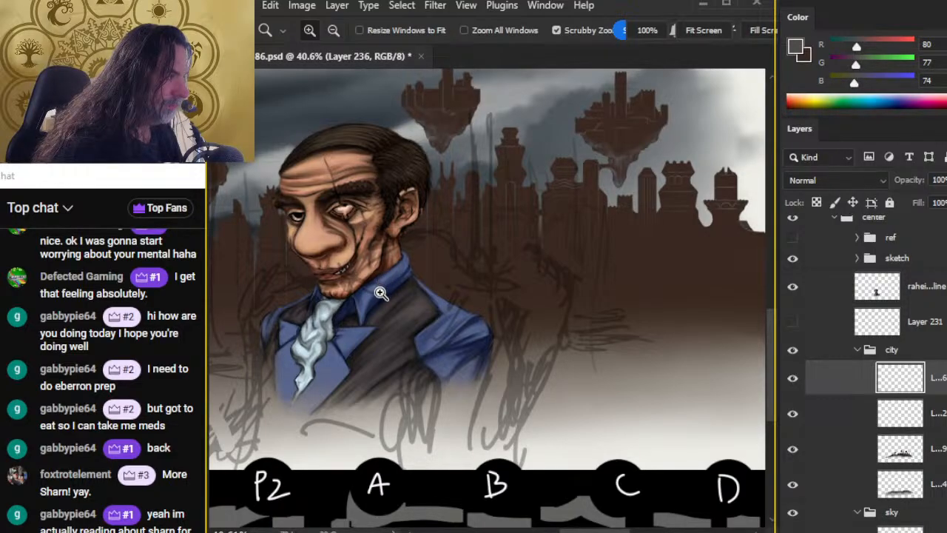
left_click_drag(547, 331, 482, 313)
left_click(491, 275)
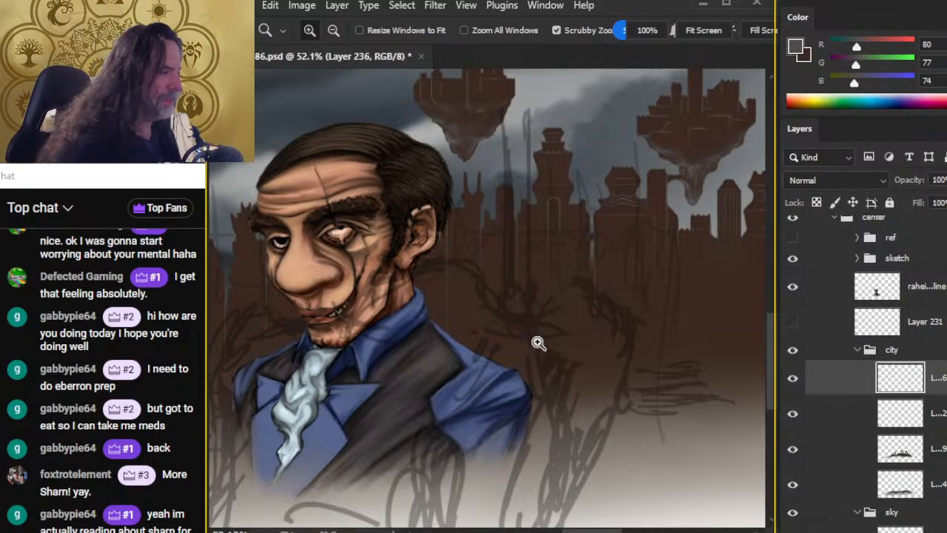
left_click_drag(494, 349, 501, 277)
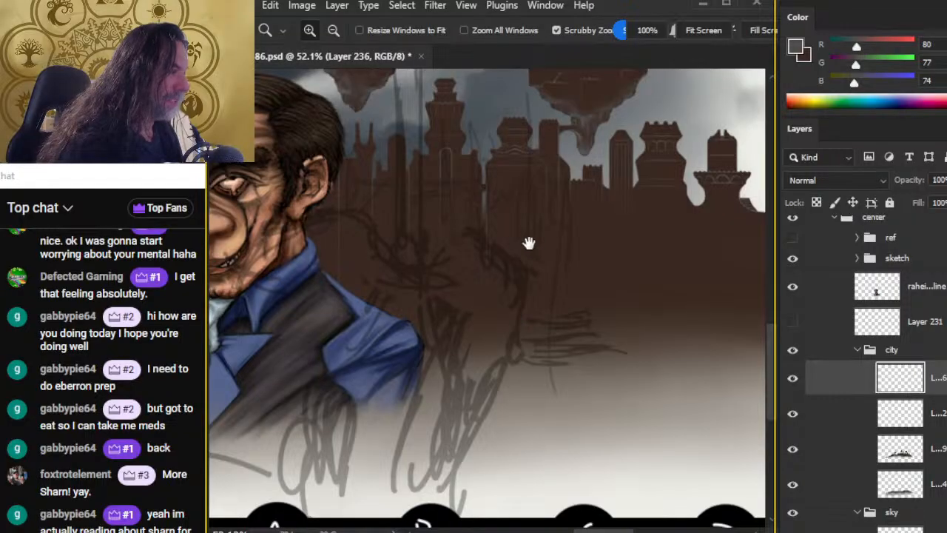
left_click_drag(580, 299, 593, 358)
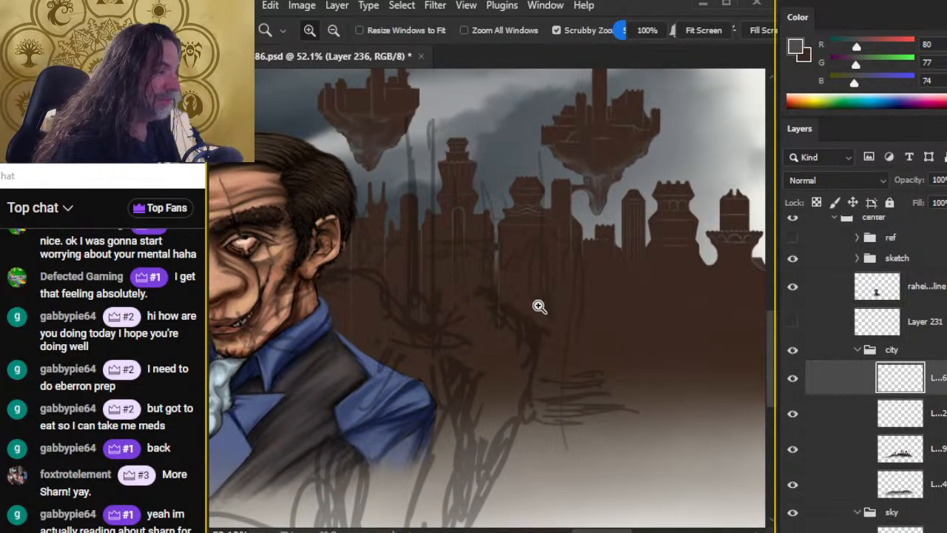
left_click(792, 287)
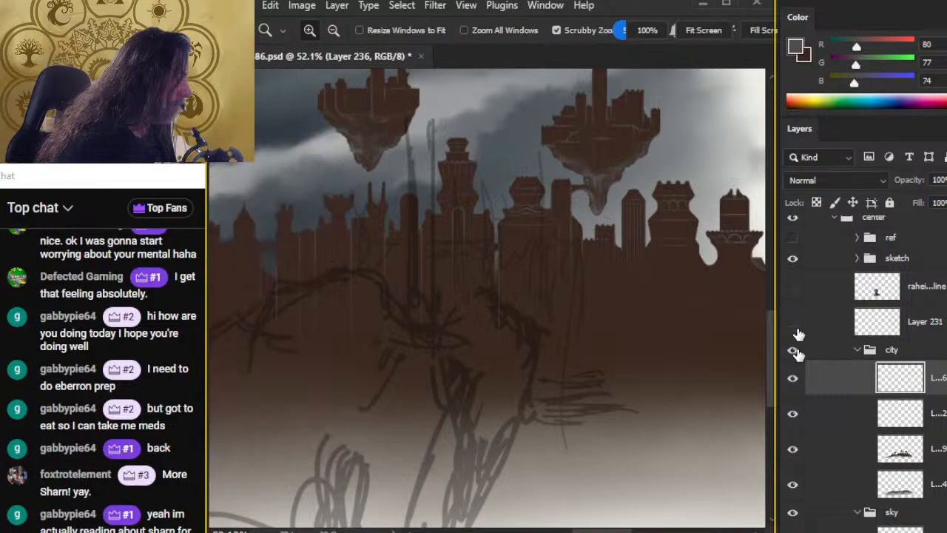
left_click(793, 277)
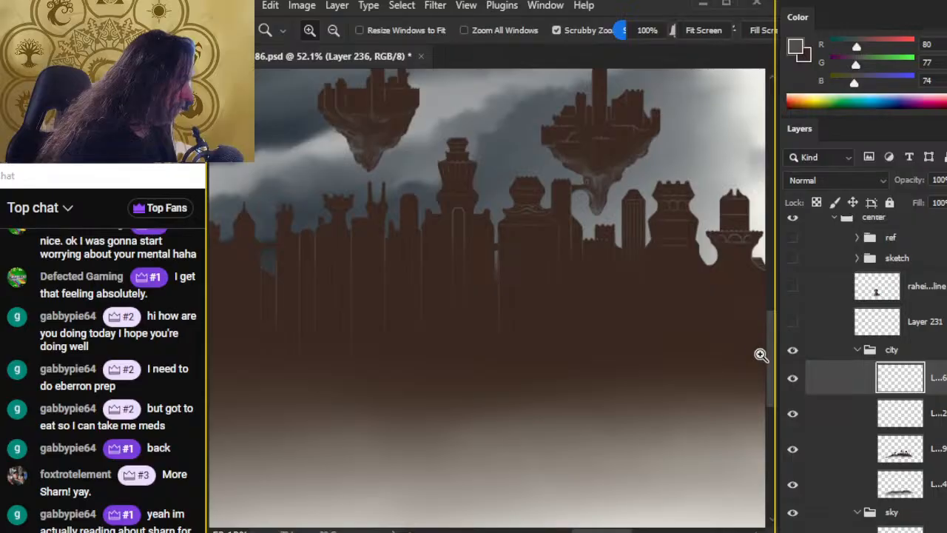
Toggle Layer 236 off and on to compare the skyline with and without its highlights.
left_click_drag(716, 412, 564, 377)
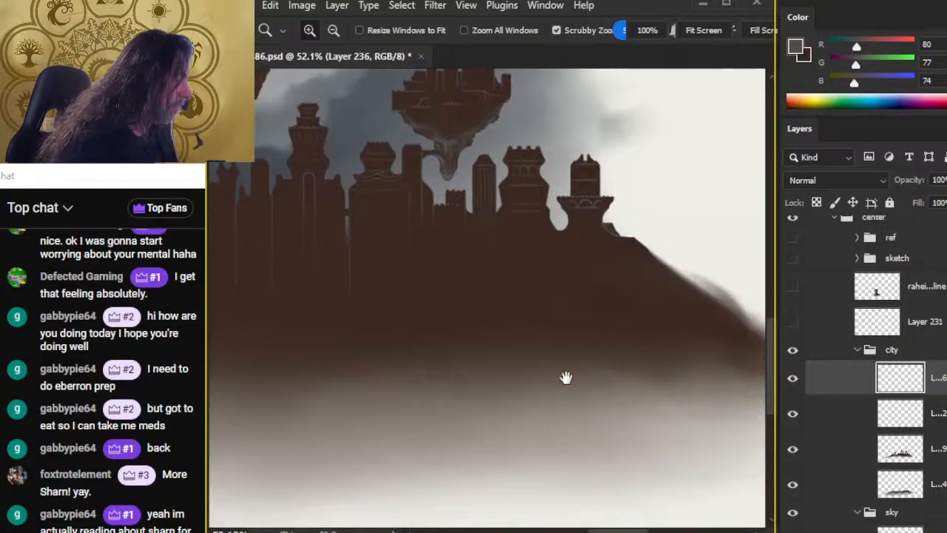
left_click(792, 377)
left_click(792, 377)
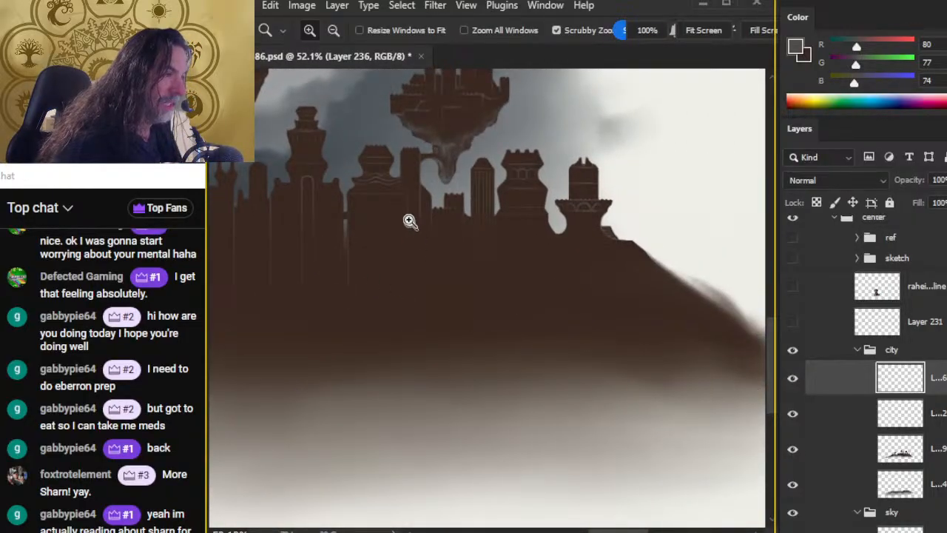
Smudge the vertical edge line beneath the battlemented tower near the hillside downward, using brush size 10.
left_click_drag(404, 224, 402, 256)
left_click_drag(668, 338, 499, 356)
mouse_move(450, 250)
left_mouse_down()
mouse_move(497, 264)
mouse_move(520, 304)
mouse_move(524, 341)
mouse_move(521, 230)
mouse_move(531, 366)
mouse_move(525, 436)
mouse_move(520, 319)
mouse_move(523, 439)
mouse_move(521, 288)
mouse_move(524, 452)
left_mouse_up()
key("b")
key("r")
key("bracketright")
key("bracketright")
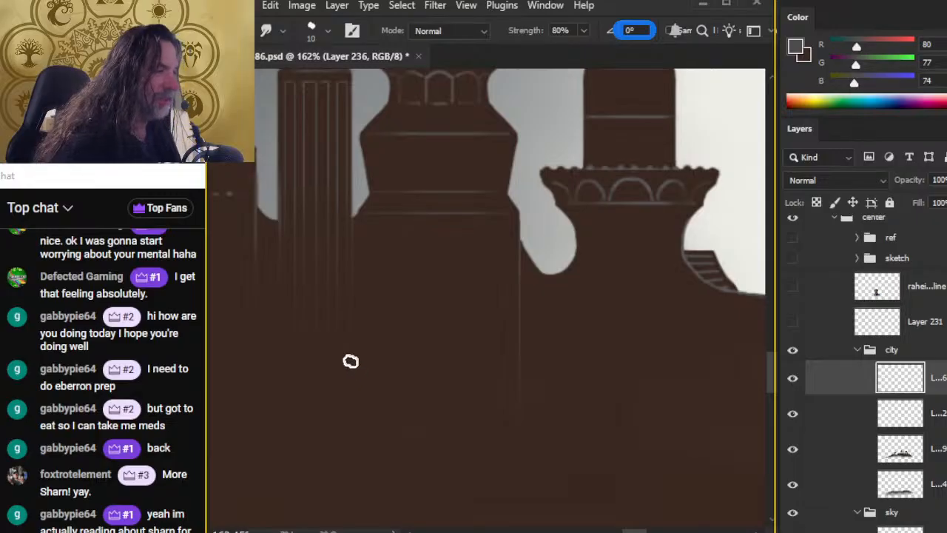
key("z")
left_click_drag(444, 305, 385, 332)
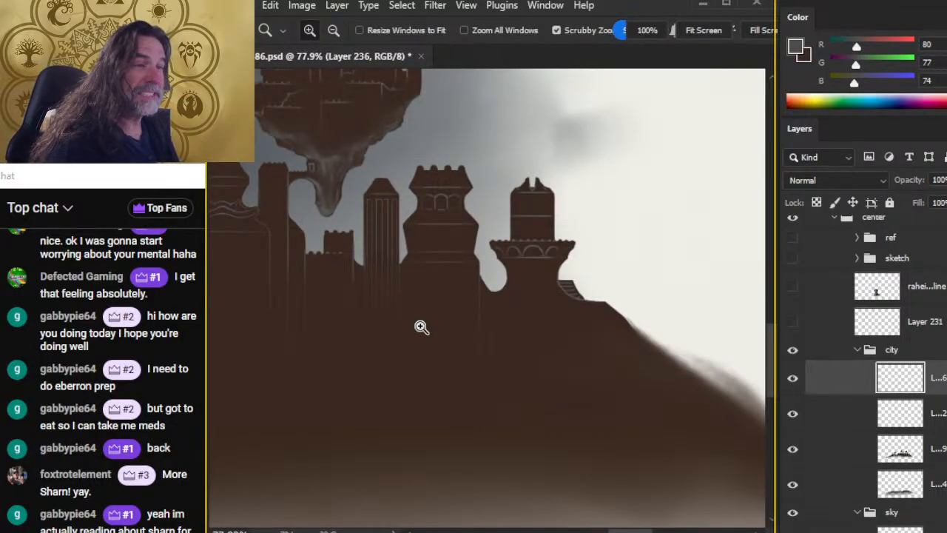
key("r")
key("z")
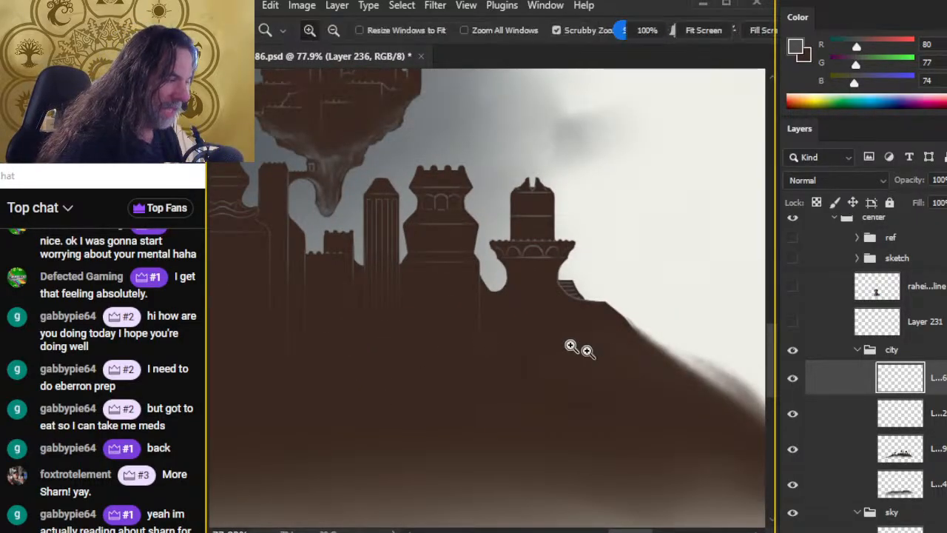
left_click_drag(489, 319, 472, 355)
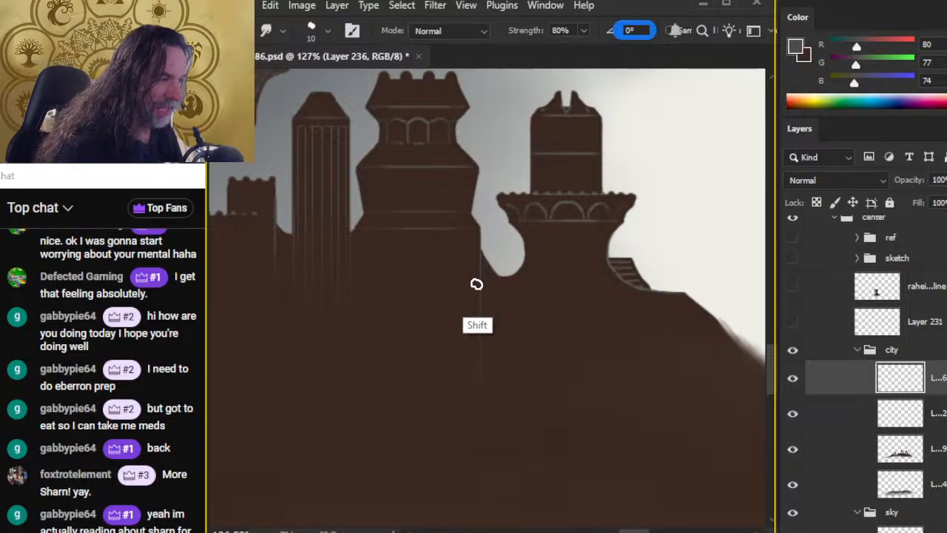
left_click_drag(480, 258, 480, 390)
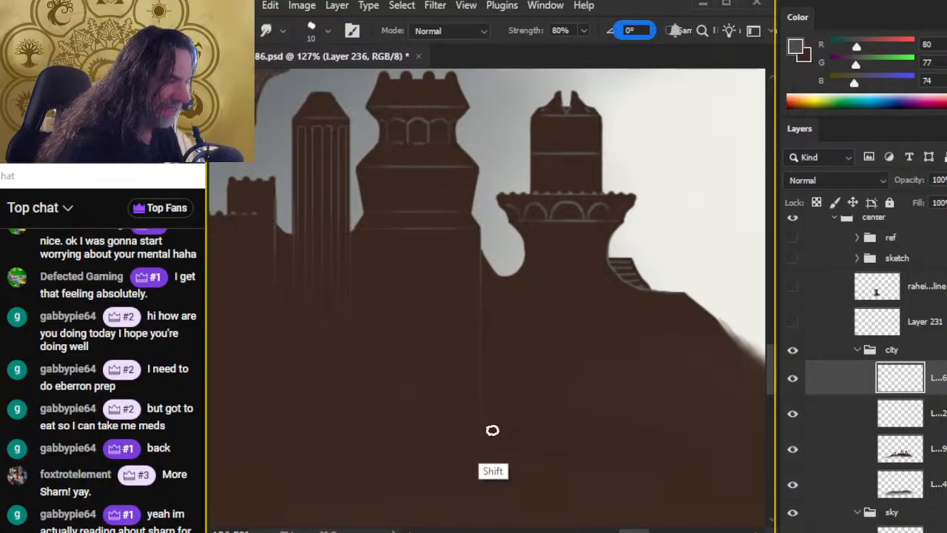
Fade out the lower end of the vertical edge line beneath the battlemented tower near the hillside with the Eraser and Smudge tools.
key("z")
left_click_drag(553, 420, 422, 434)
left_click_drag(381, 406, 518, 275)
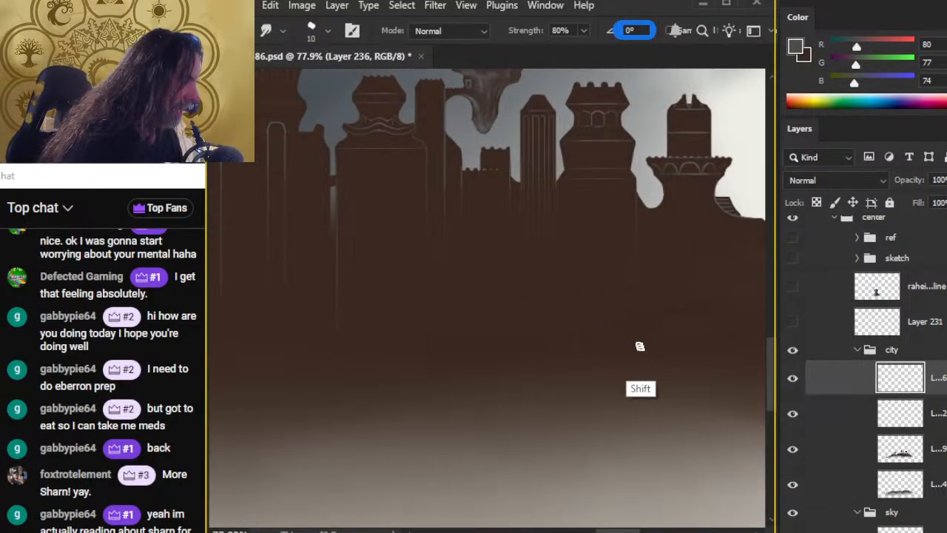
key("e")
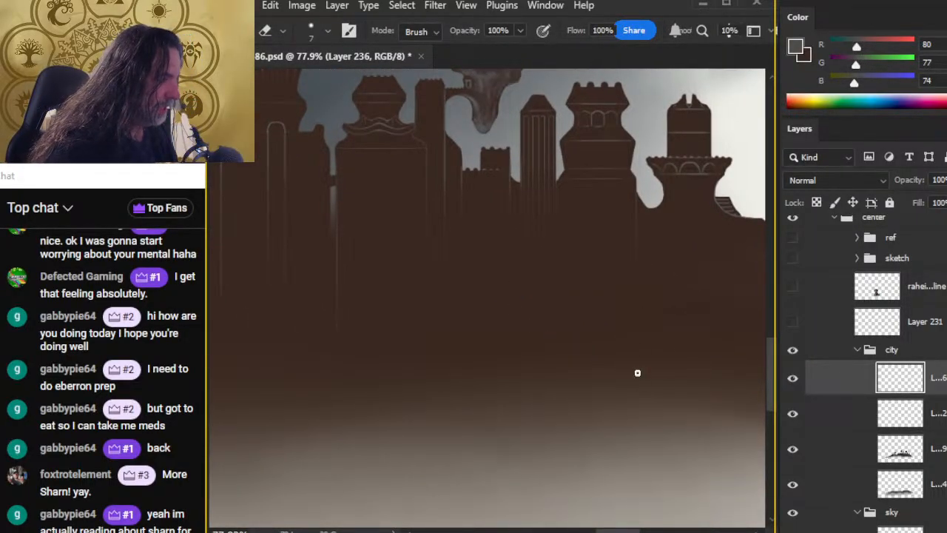
key("r")
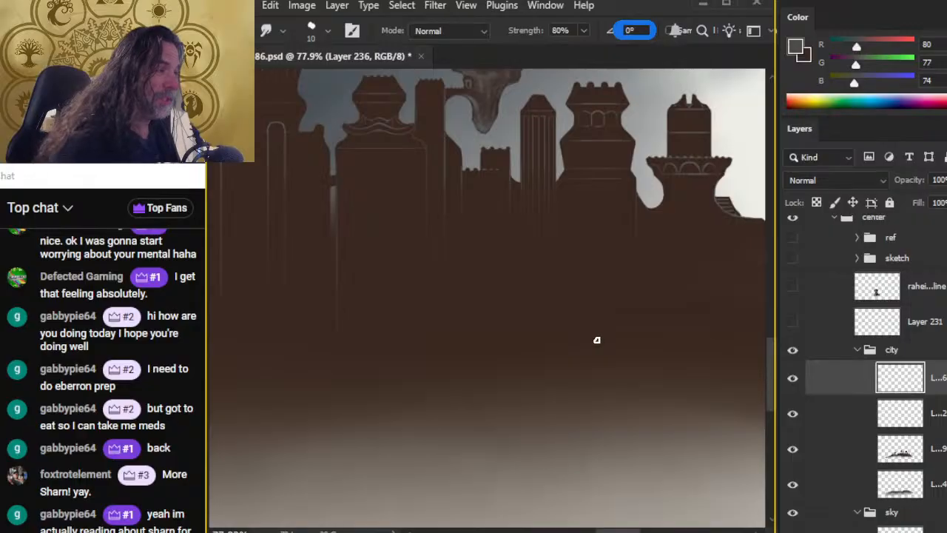
Smudge the lower ends of the fluted tower's vertical lines and the neighbouring edge lines downward, using brush size 10 at 80% strength.
key("z")
left_click_drag(581, 214, 596, 239)
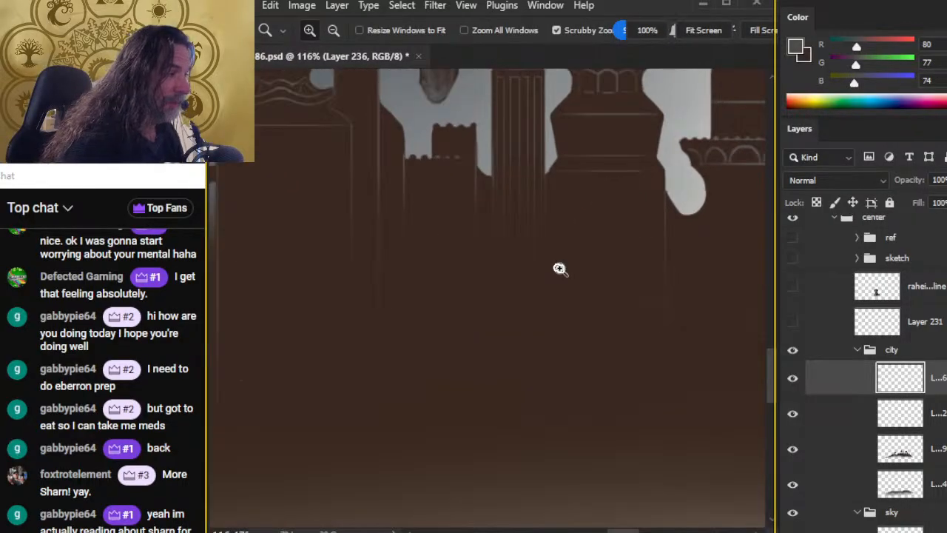
key("shift")
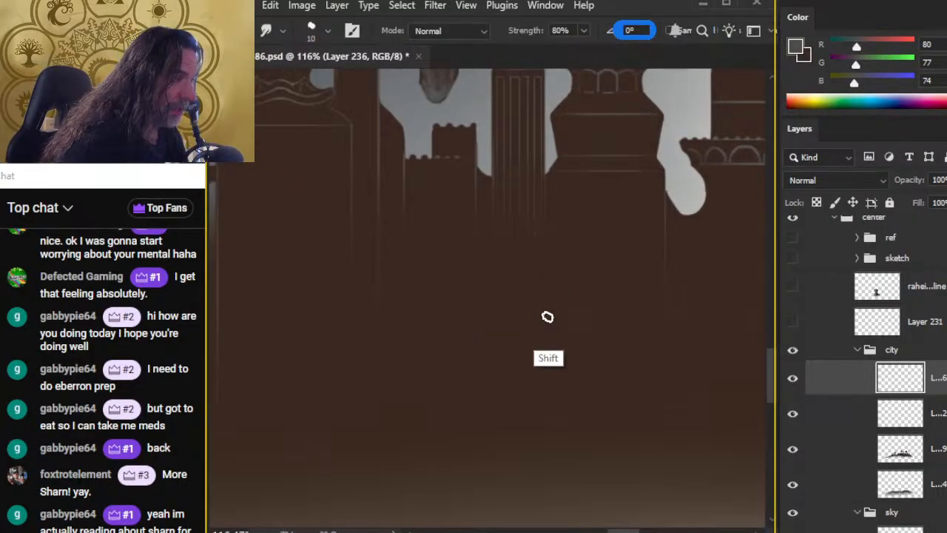
key("shift")
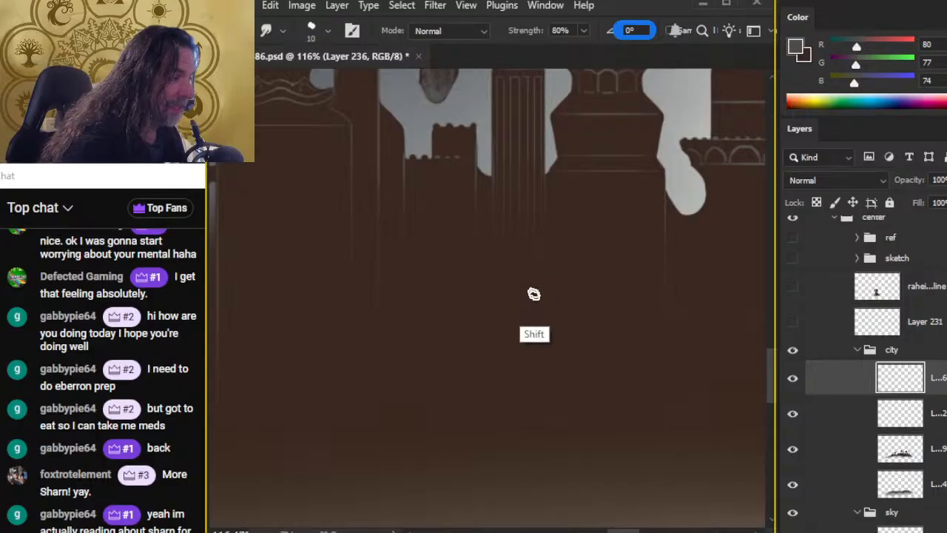
key("shift")
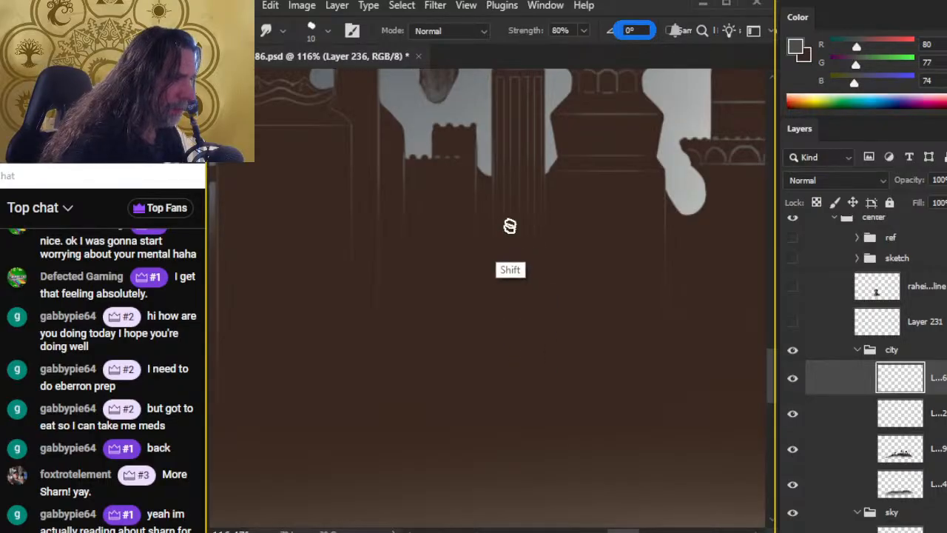
key("shift")
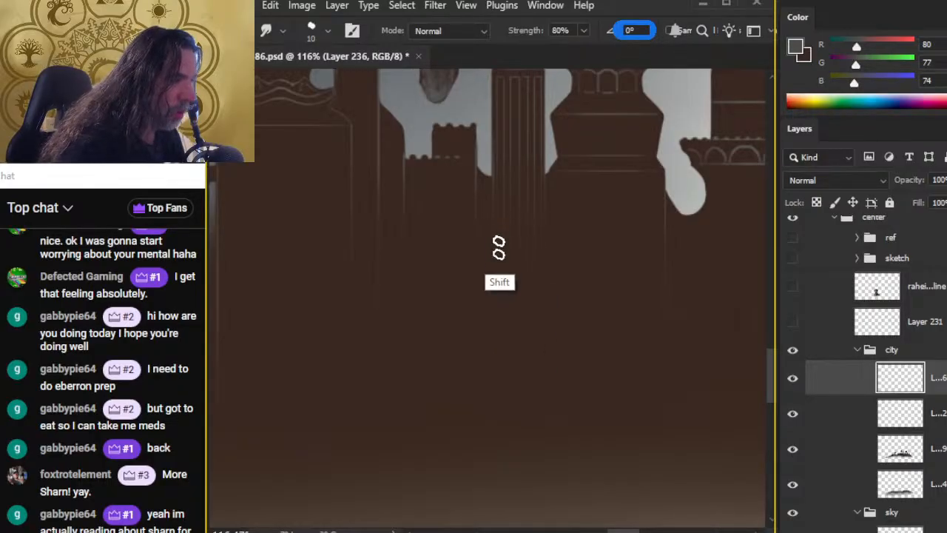
key("shift")
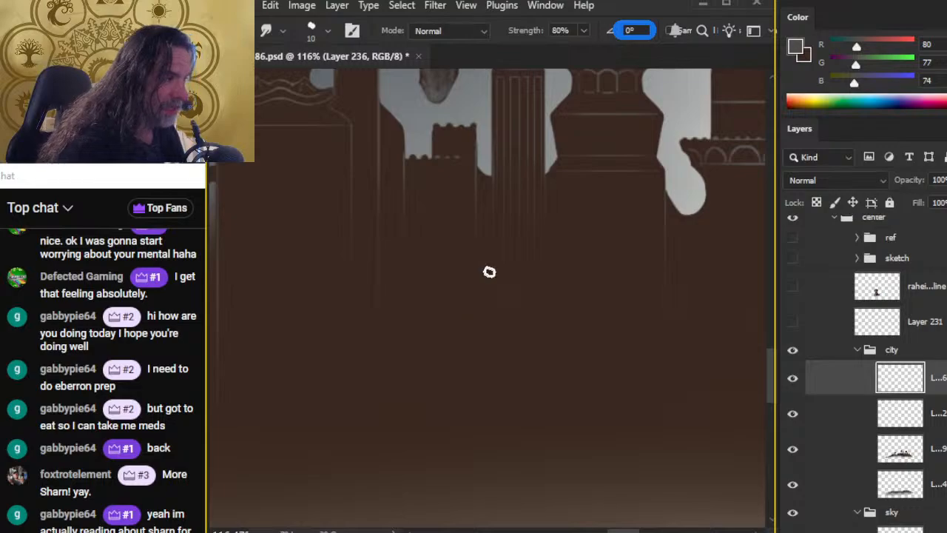
Fade the lower ends of the long vertical edge lines around the arched central tower with the Eraser, size 9 at 23% opacity.
key("z")
left_click_drag(589, 389, 471, 425)
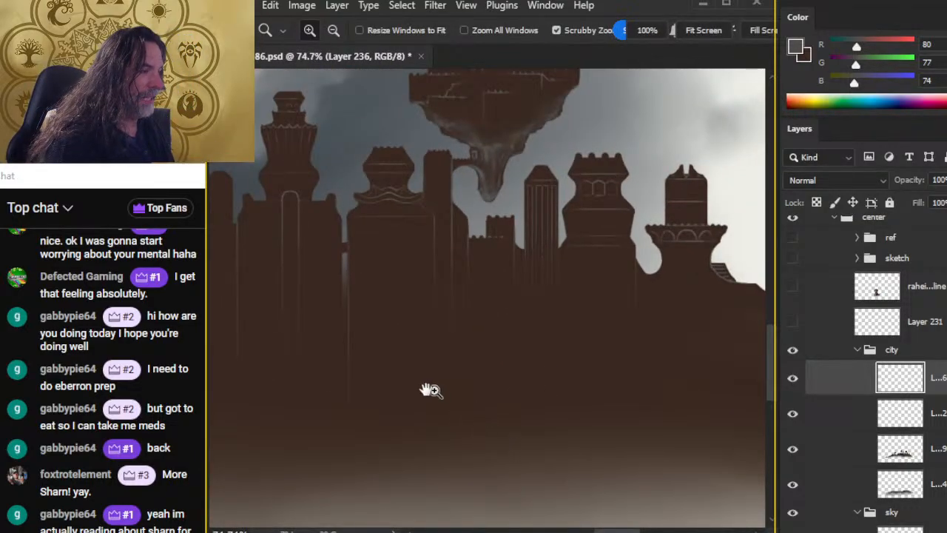
left_click_drag(432, 392, 616, 321)
left_click_drag(501, 239, 506, 259)
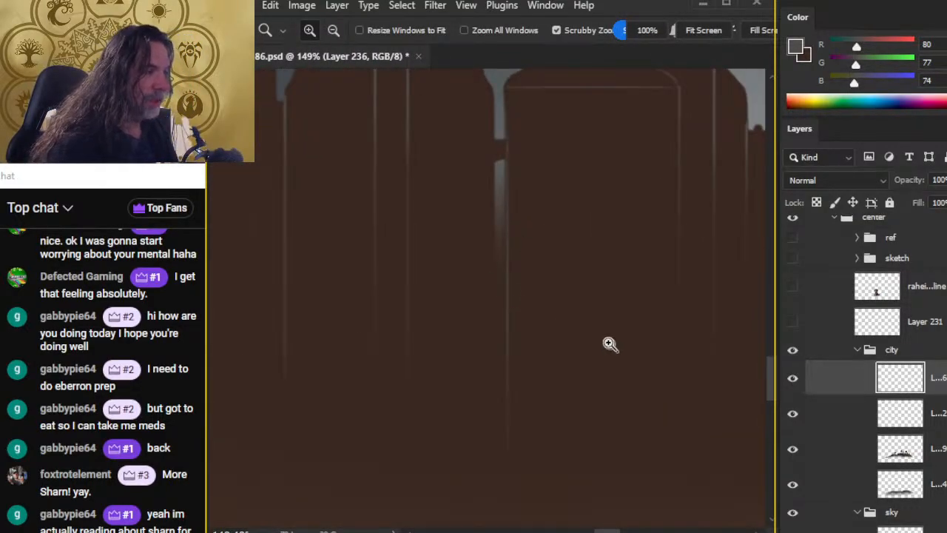
left_click_drag(611, 345, 575, 386)
mouse_move(632, 478)
left_mouse_down()
mouse_move(573, 402)
mouse_move(544, 393)
left_mouse_up()
key("e")
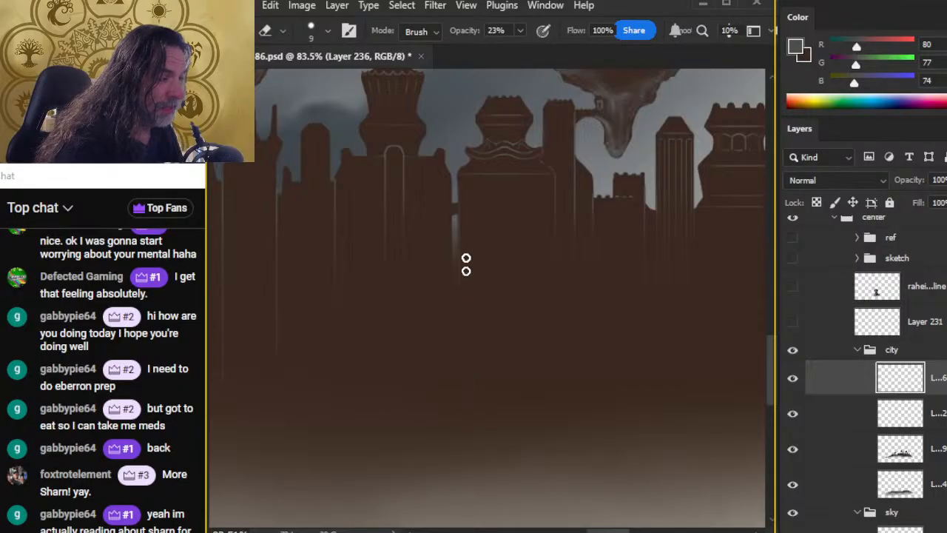
key("l")
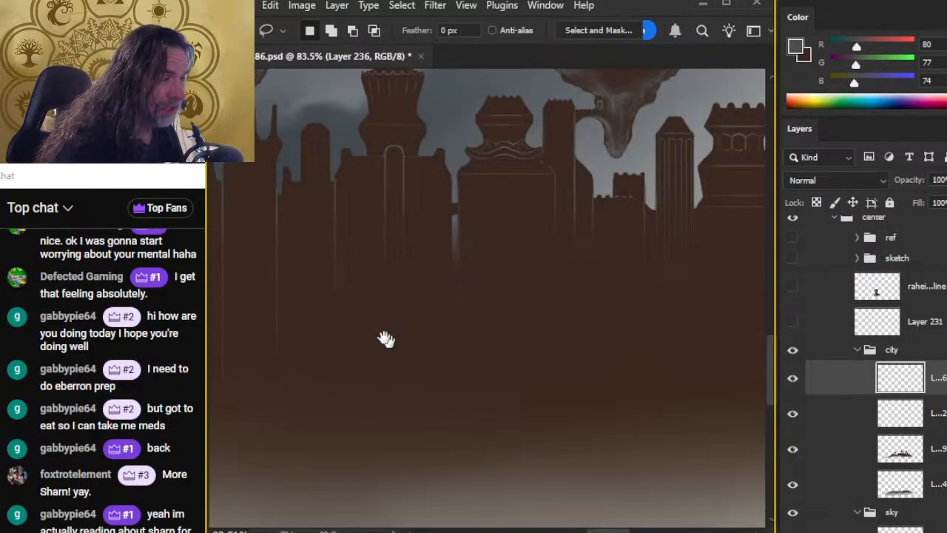
Soften the lower ends of the edge lines beneath the towers left of the arched tower with the 23% Eraser and the Smudge tool.
left_click_drag(383, 338, 607, 334)
key("e")
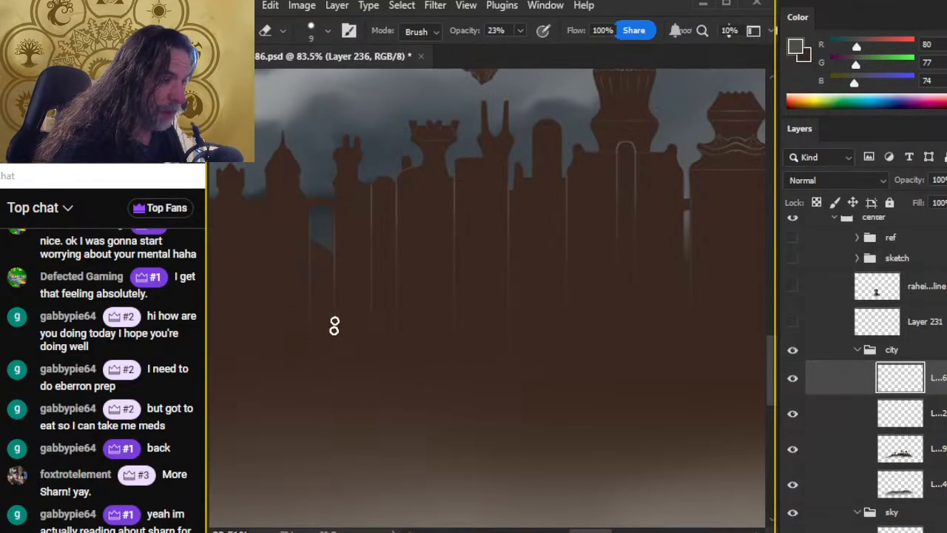
key("r")
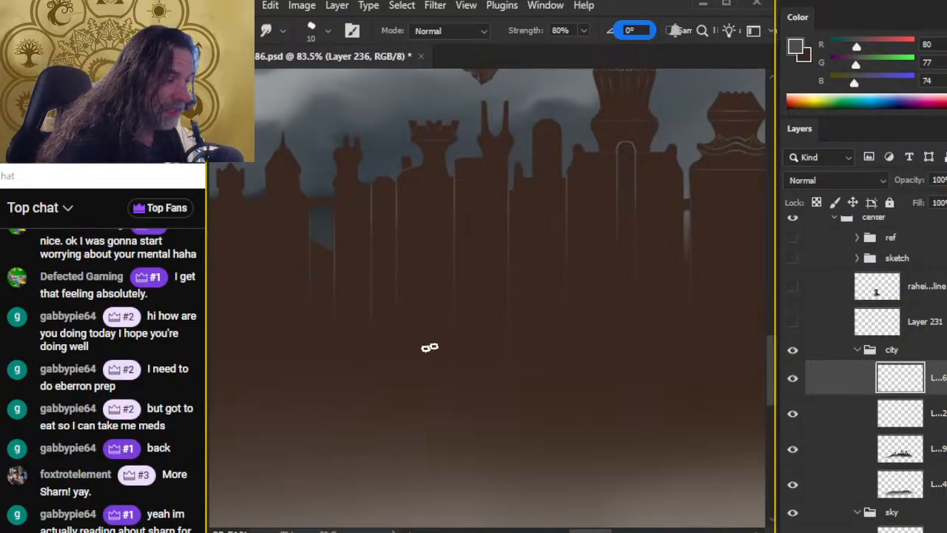
Lasso the upper part of the vertical edge line just left of the arched tower, adjust its position, and deselect it.
key("z")
mouse_move(557, 432)
left_mouse_down()
mouse_move(518, 417)
mouse_move(511, 436)
mouse_move(515, 366)
mouse_move(484, 338)
mouse_move(556, 348)
mouse_move(538, 348)
left_mouse_up()
key("space")
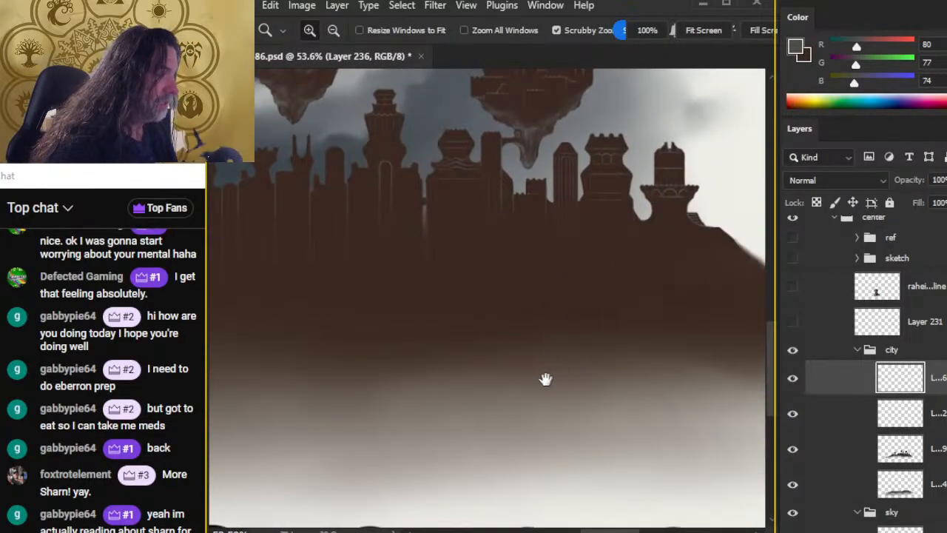
left_click_drag(382, 312, 459, 326)
left_click_drag(688, 250, 644, 266)
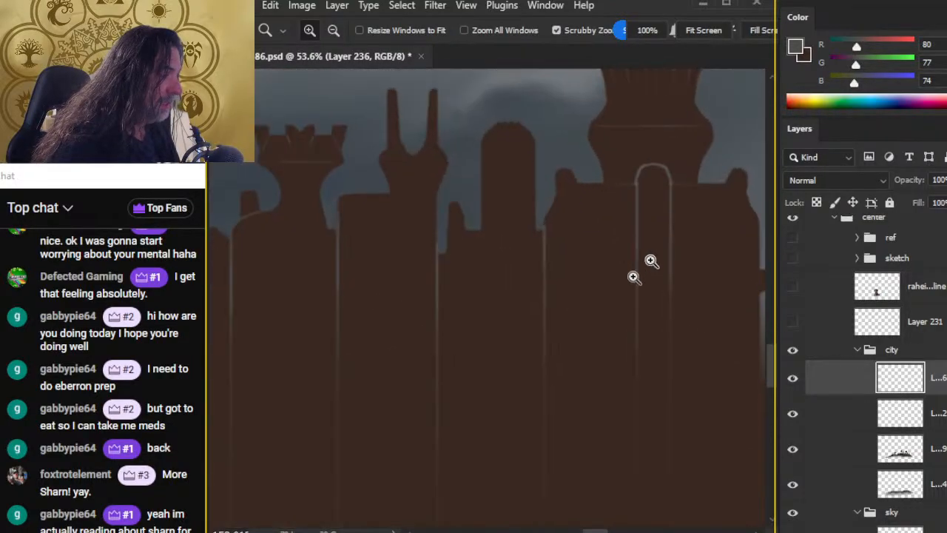
key("l")
mouse_move(574, 215)
left_mouse_down()
mouse_move(489, 445)
mouse_move(569, 305)
mouse_move(608, 308)
mouse_move(630, 227)
left_mouse_up()
key("space")
mouse_move(577, 244)
left_mouse_down()
mouse_move(609, 321)
mouse_move(592, 222)
left_mouse_up()
key("space")
left_click_drag(639, 176, 605, 380)
key("v")
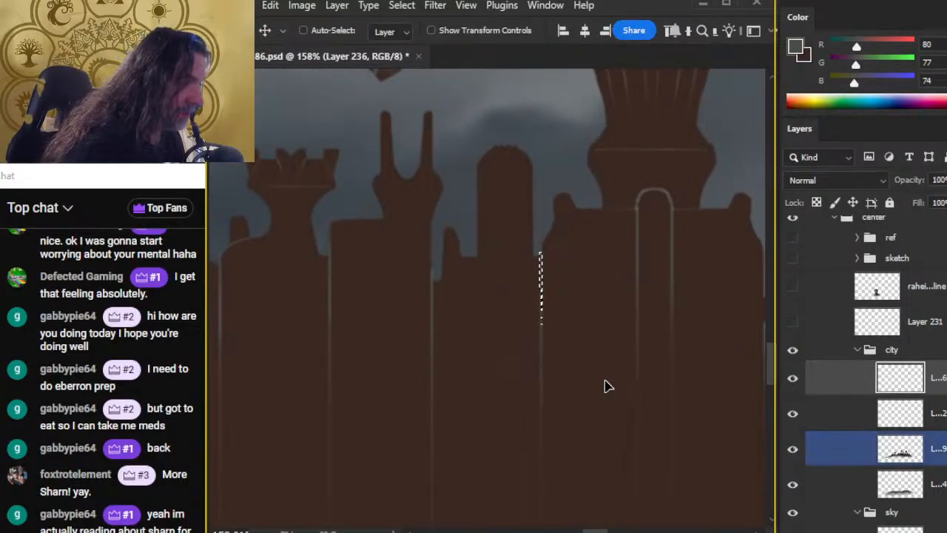
key("l")
key("ctrl+d")
Check the skyline from farther out, and lasso the top of the arched tower's left edge line again to refine its position.
key("z")
mouse_move(558, 393)
left_mouse_down()
mouse_move(522, 372)
mouse_move(510, 377)
left_mouse_up()
left_click_drag(608, 476, 561, 477)
key("space")
left_click_drag(618, 429, 581, 294)
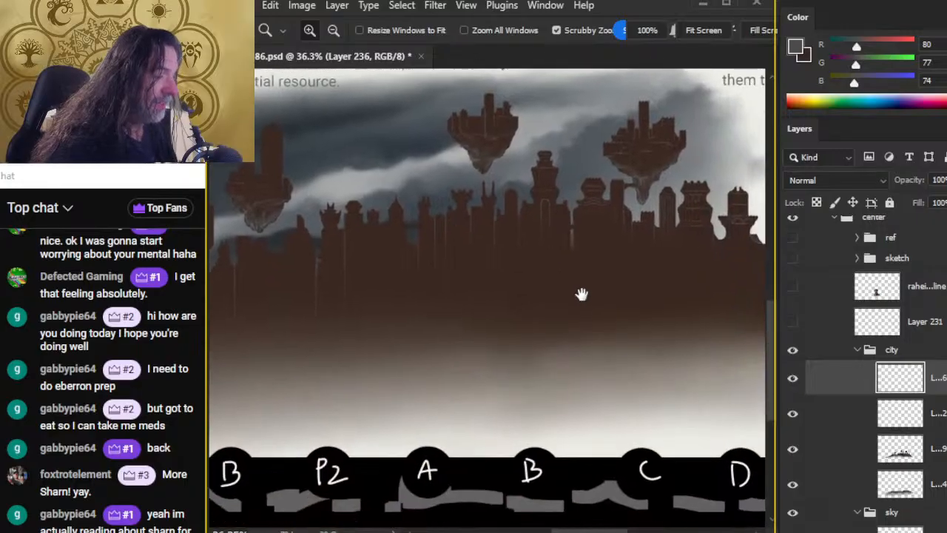
left_click_drag(542, 224, 579, 281)
key("z")
left_click_drag(503, 334, 483, 335)
left_click_drag(507, 372, 541, 277)
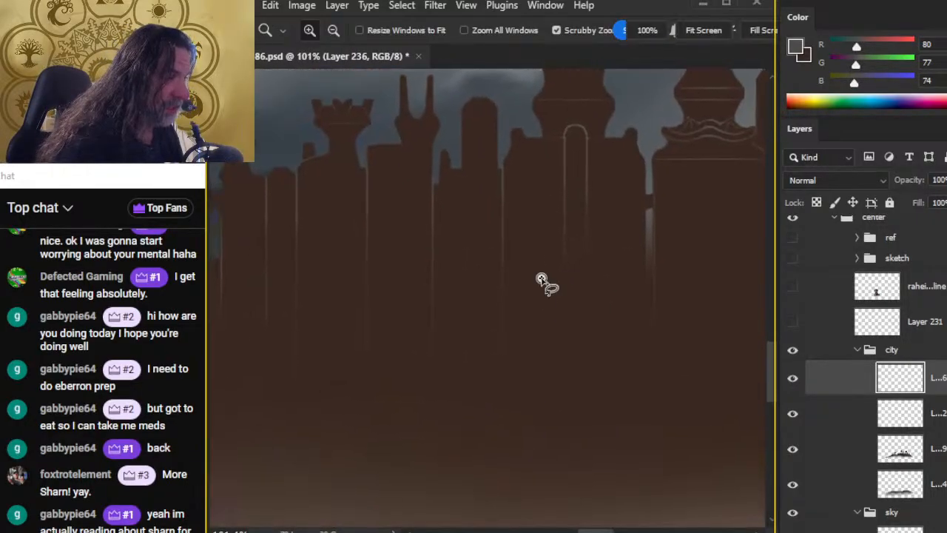
key("l")
mouse_move(516, 141)
left_mouse_down()
mouse_move(466, 422)
mouse_move(551, 269)
mouse_move(542, 233)
left_mouse_up()
key("v")
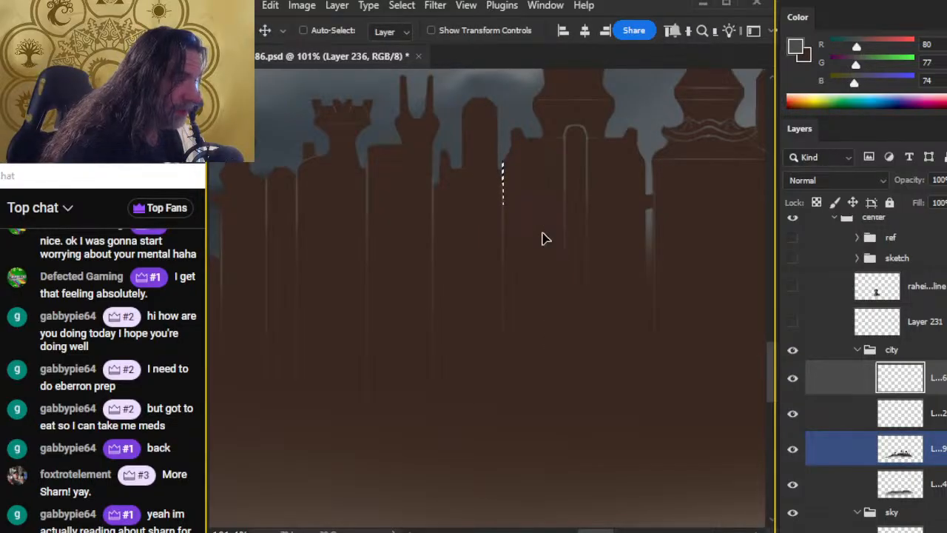
key("l")
Inspect the edge line's junction with the silhouette up close, checking the city layers' visibility and briefly selecting Layer 229 before returning to Layer 236.
key("z")
left_click_drag(514, 155, 528, 225)
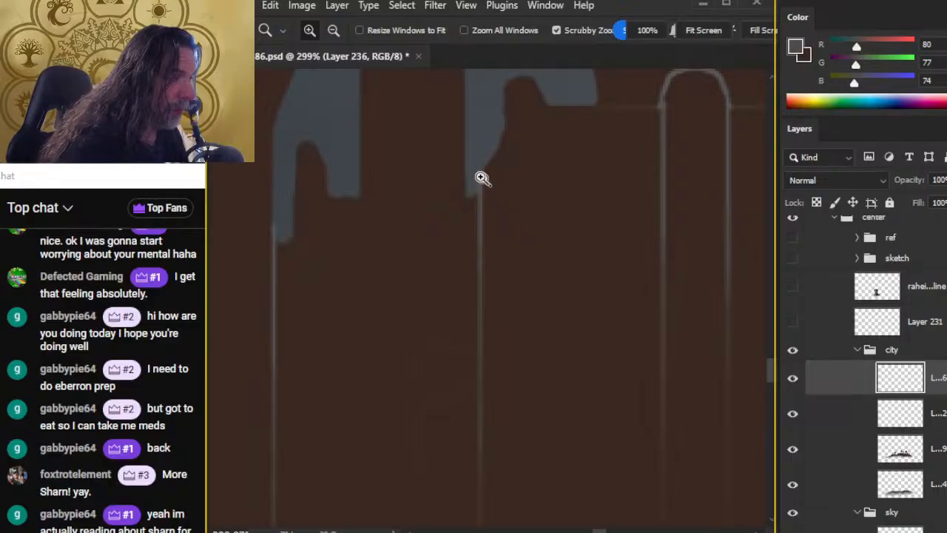
key("e")
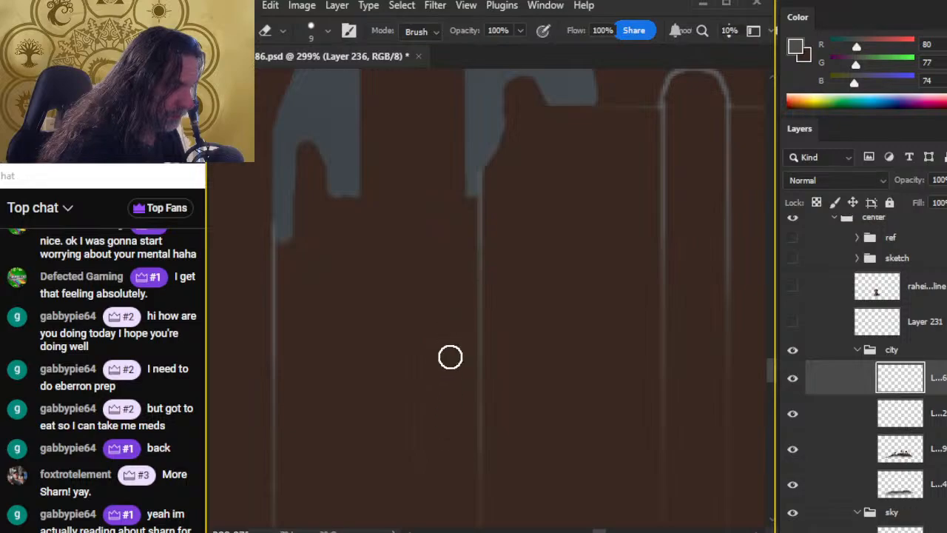
left_click(794, 383)
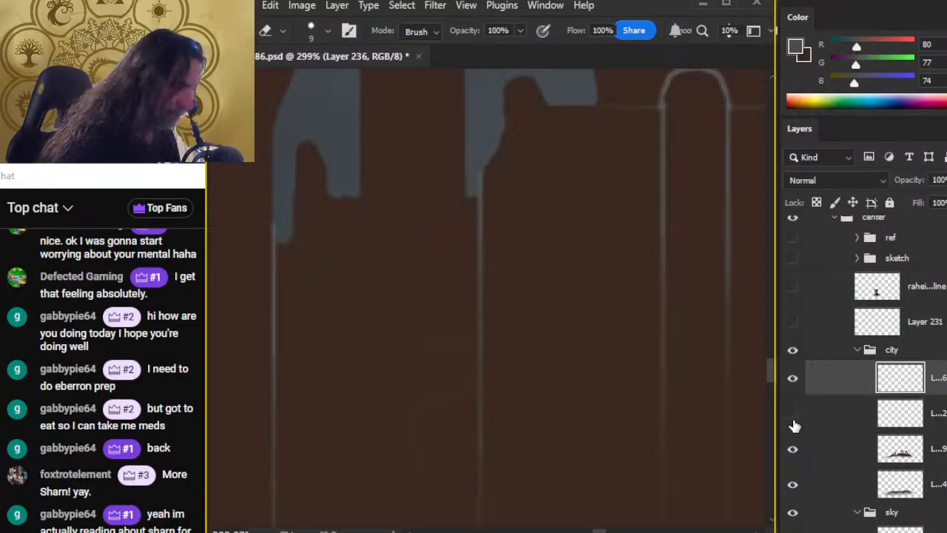
left_click(841, 459)
key("r")
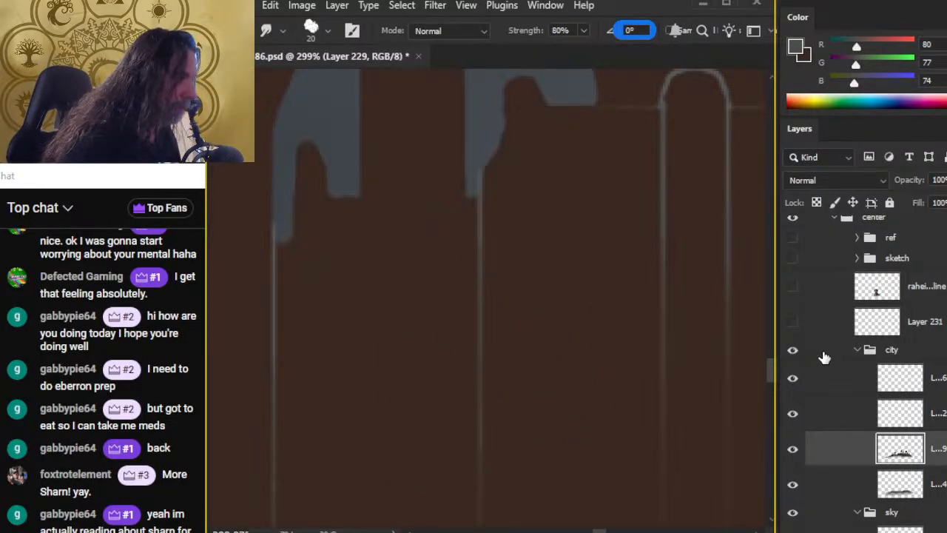
left_click(826, 389)
Smudge the two vertical edge lines flanking the narrow tower right of the bridge opening downward, using size 20 at 80% strength.
key("z")
left_click_drag(651, 433, 474, 422)
left_click_drag(622, 497, 474, 300)
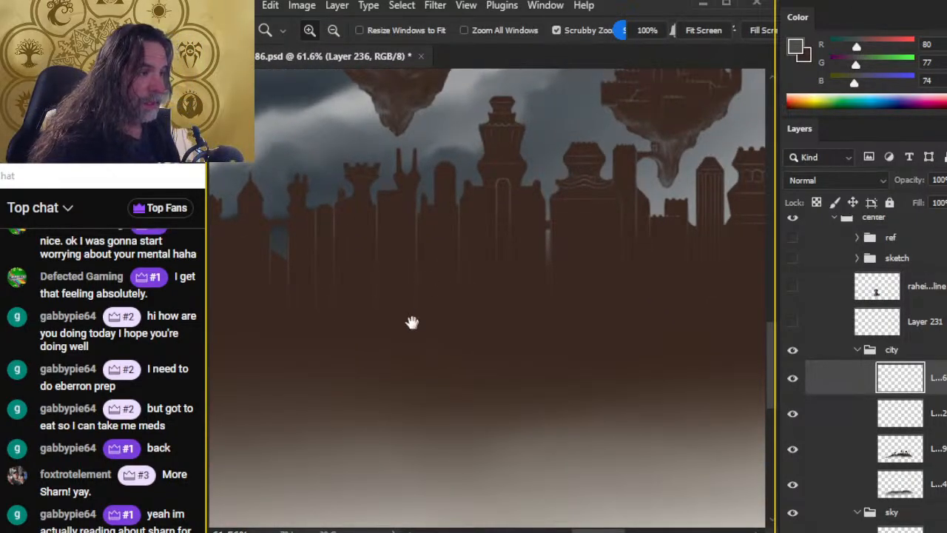
left_click_drag(413, 323, 512, 318)
left_click_drag(446, 264, 511, 265)
key("r")
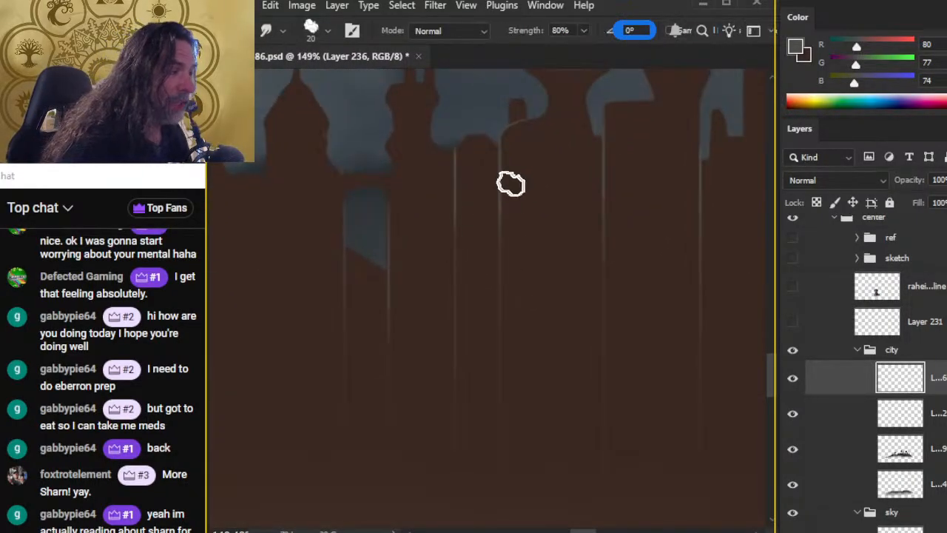
left_click_drag(459, 195, 462, 373)
left_click_drag(461, 193, 464, 404)
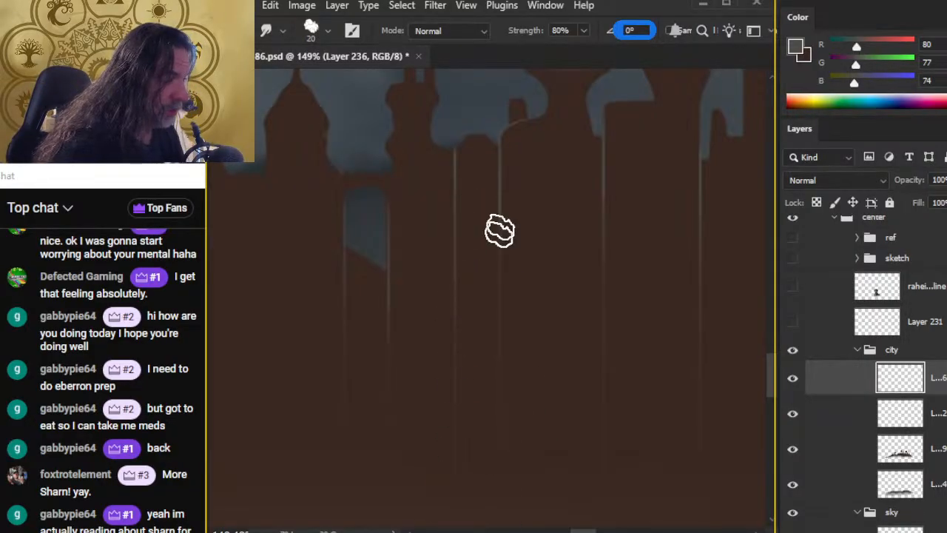
left_click_drag(504, 212, 505, 326)
left_click_drag(459, 252, 460, 368)
left_click_drag(454, 225, 457, 436)
left_click_drag(455, 296, 456, 444)
left_click_drag(499, 278, 504, 455)
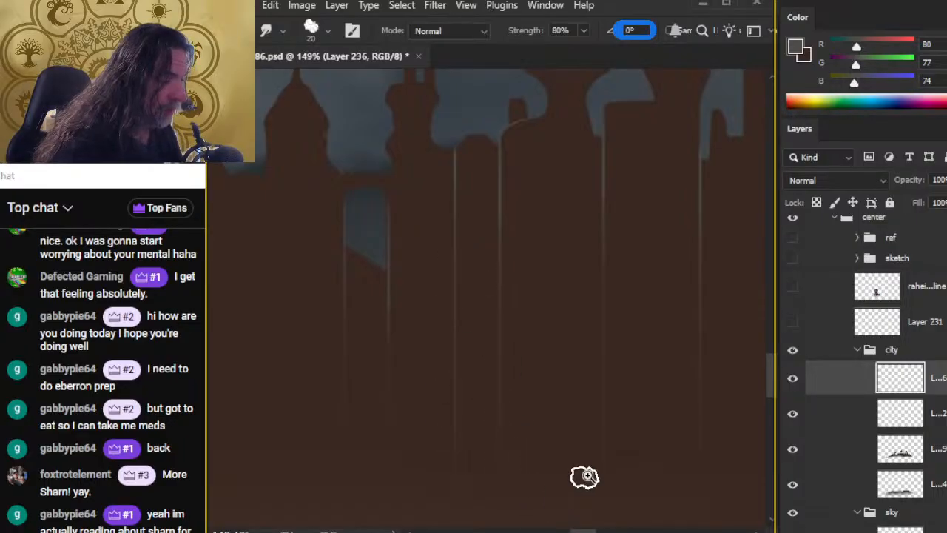
Fade the lower ends of the vertical edge lines across the left half of the skyline with the Eraser, size 15 at 20% opacity.
key("z")
left_click_drag(584, 477, 520, 474)
left_click_drag(614, 508, 521, 319)
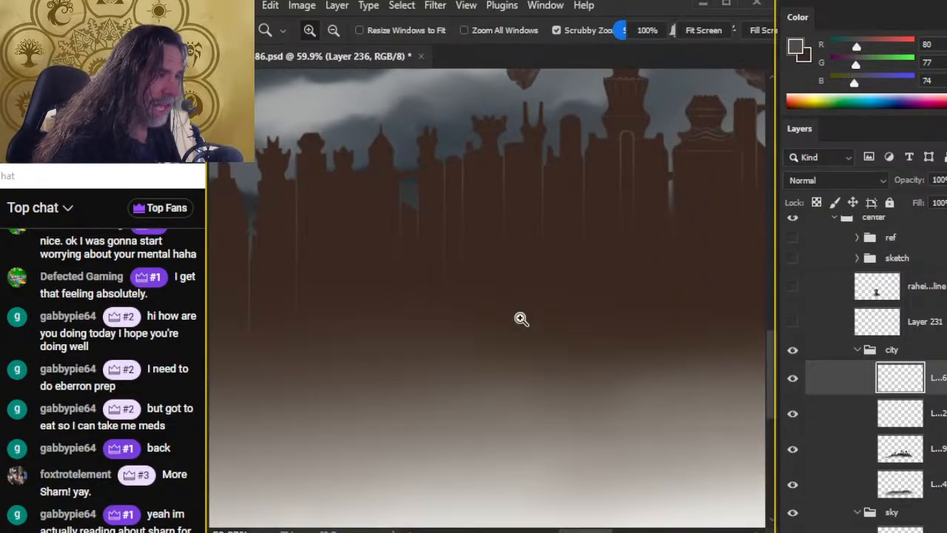
key("e")
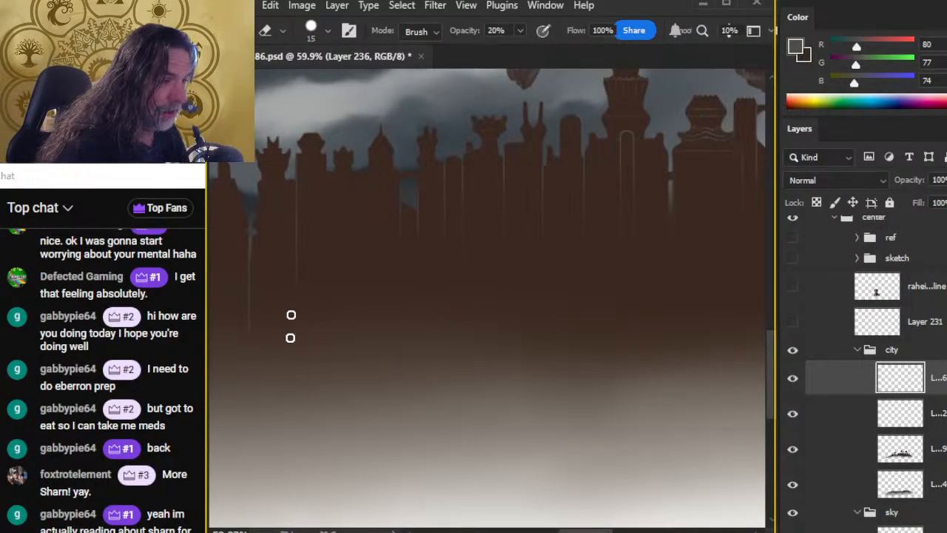
left_click_drag(326, 372, 518, 368)
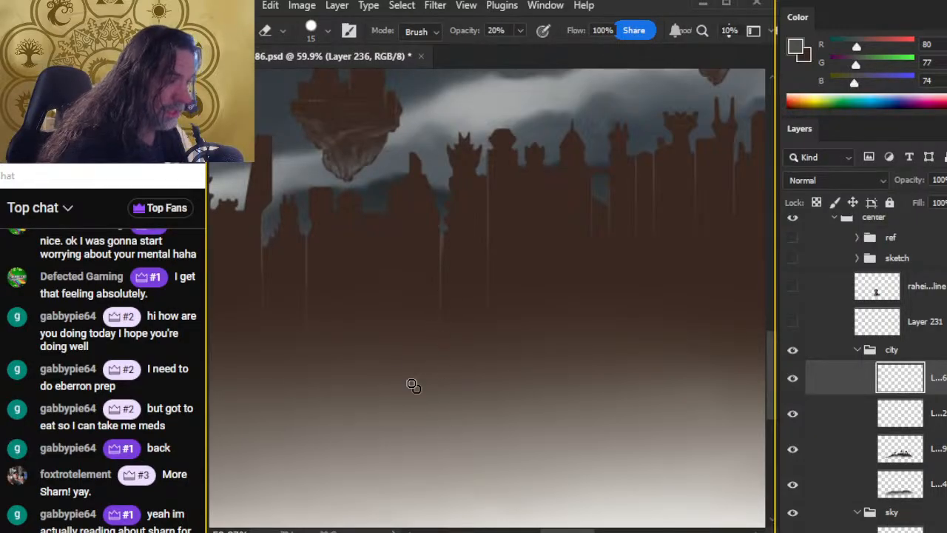
left_click_drag(416, 392, 518, 300)
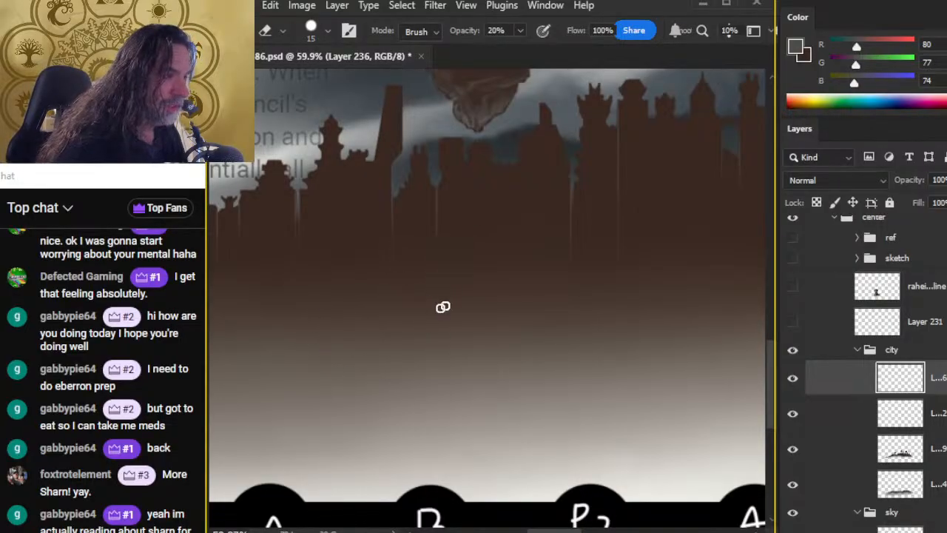
left_click_drag(670, 341, 470, 309)
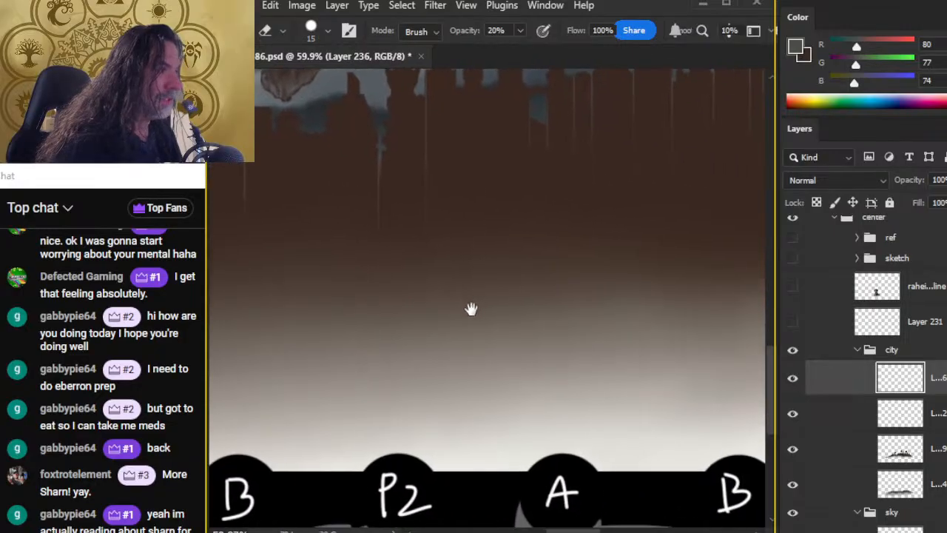
mouse_move(525, 243)
left_mouse_down()
mouse_move(448, 308)
mouse_move(461, 328)
mouse_move(394, 297)
left_mouse_up()
key("z")
left_click_drag(418, 253, 422, 274)
mouse_move(471, 232)
left_mouse_down()
mouse_move(464, 218)
mouse_move(451, 303)
left_mouse_up()
key("b")
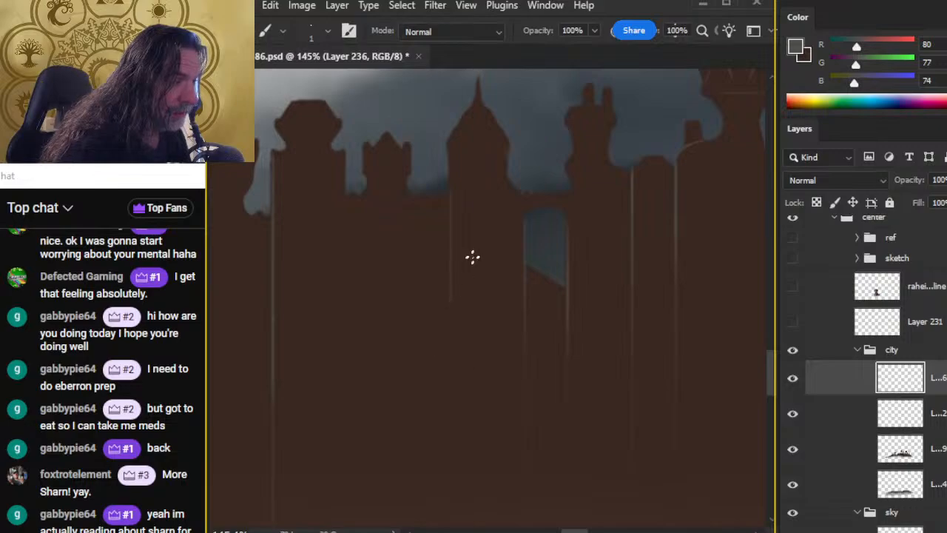
mouse_move(448, 195)
left_mouse_down()
mouse_move(436, 309)
mouse_move(449, 331)
left_mouse_up()
key("r")
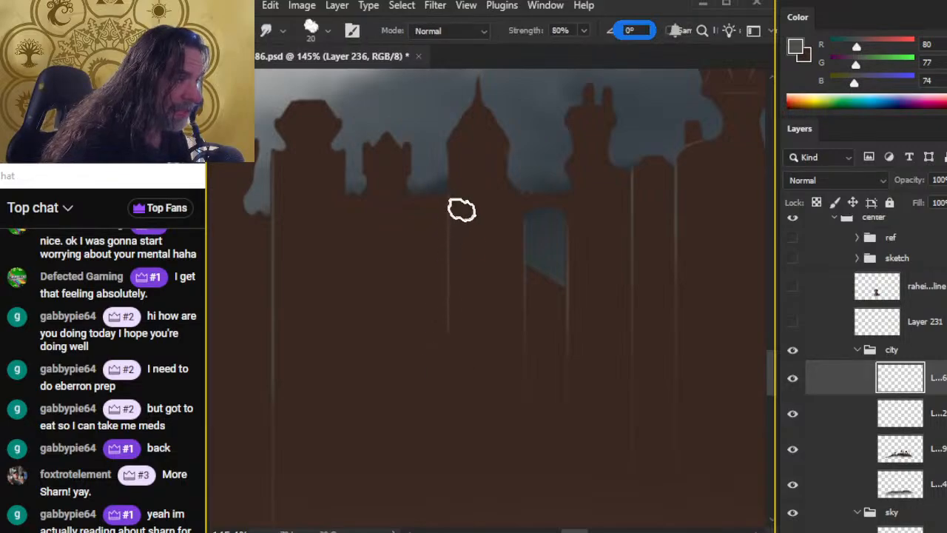
key("e")
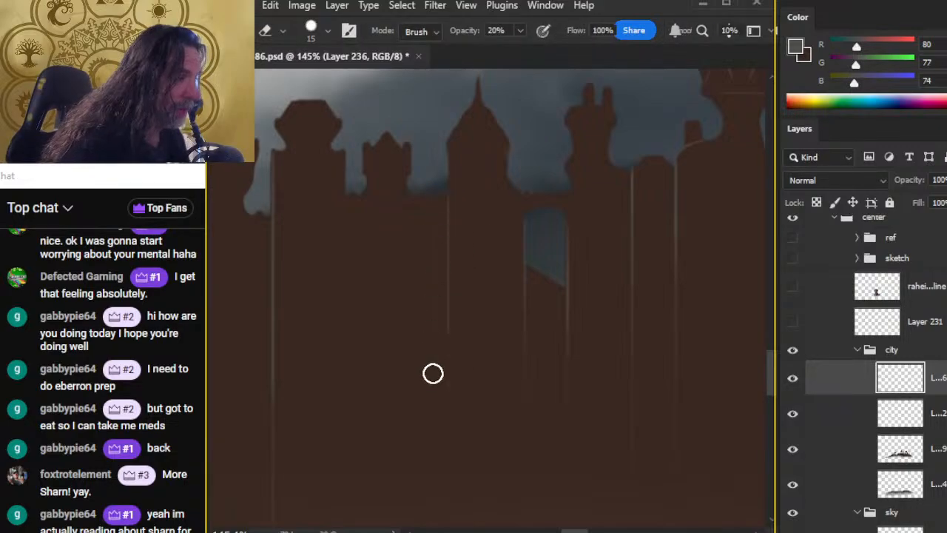
mouse_move(447, 167)
left_mouse_down()
mouse_move(442, 296)
mouse_move(459, 369)
left_mouse_up()
Draw a thin horizontal line across the domed tower's base with a size 1 brush and dot small battlements along it at size 3.
key("z")
left_click_drag(457, 193, 476, 233)
key("b")
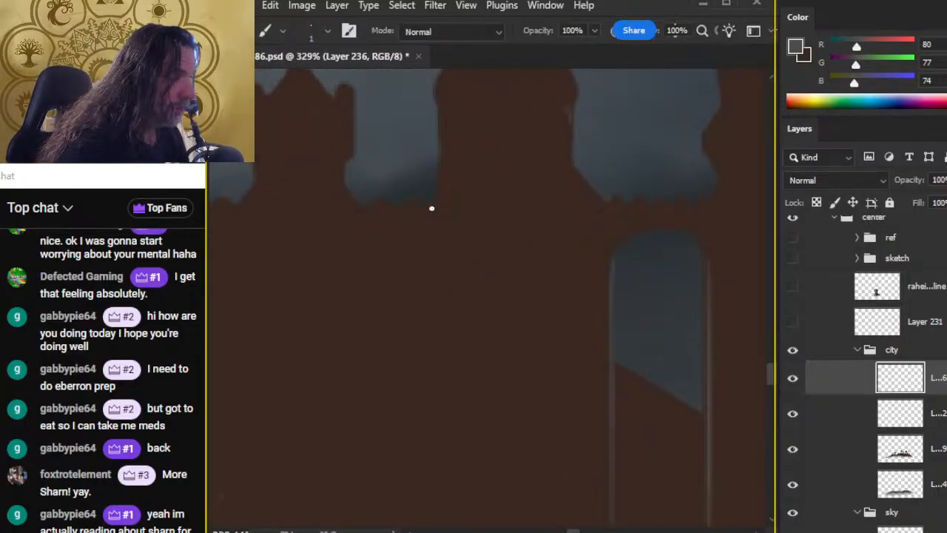
left_click_drag(432, 205, 527, 205)
key("e")
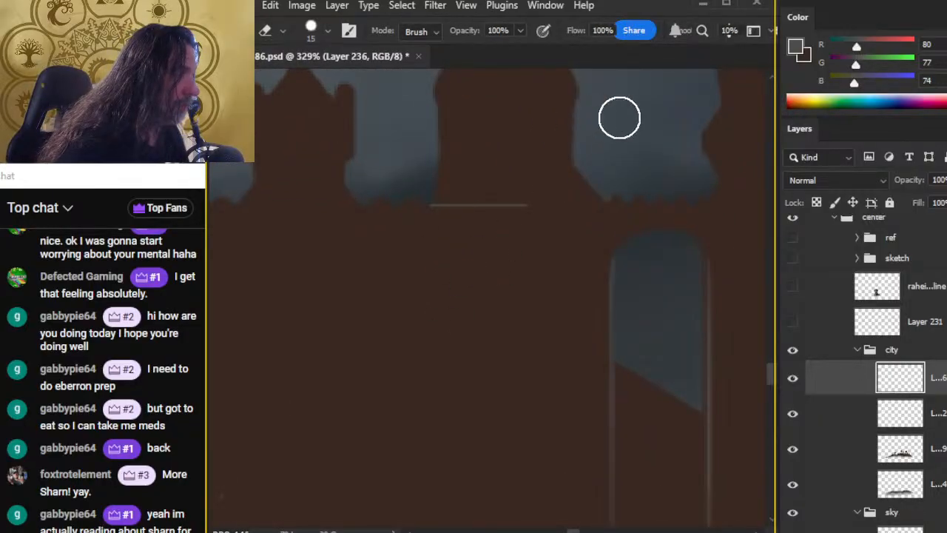
key("b")
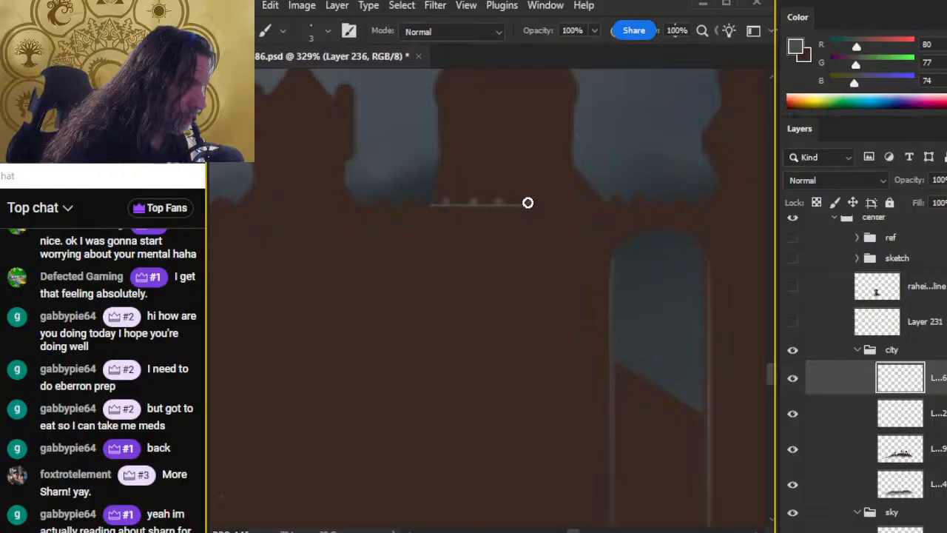
key("r")
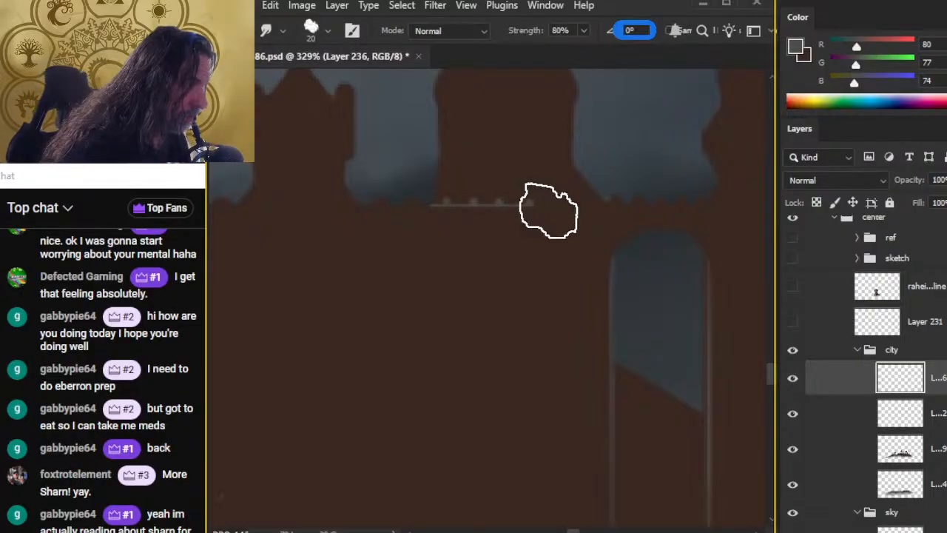
Extend the domed tower's dotted base line to its right side, and soften both ends with the Eraser, size 15 at 20% opacity.
key("b")
key("bracketleft")
key("bracketleft")
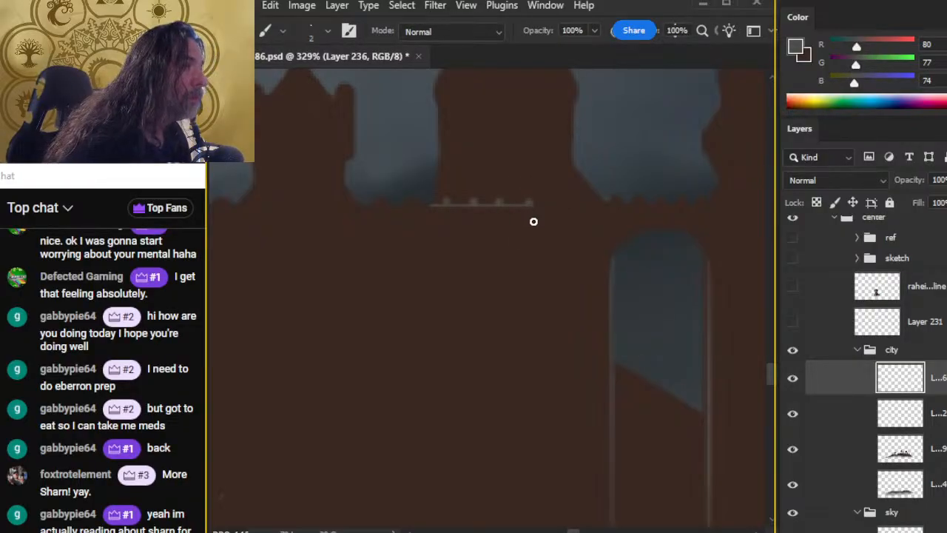
left_click_drag(530, 206, 597, 211)
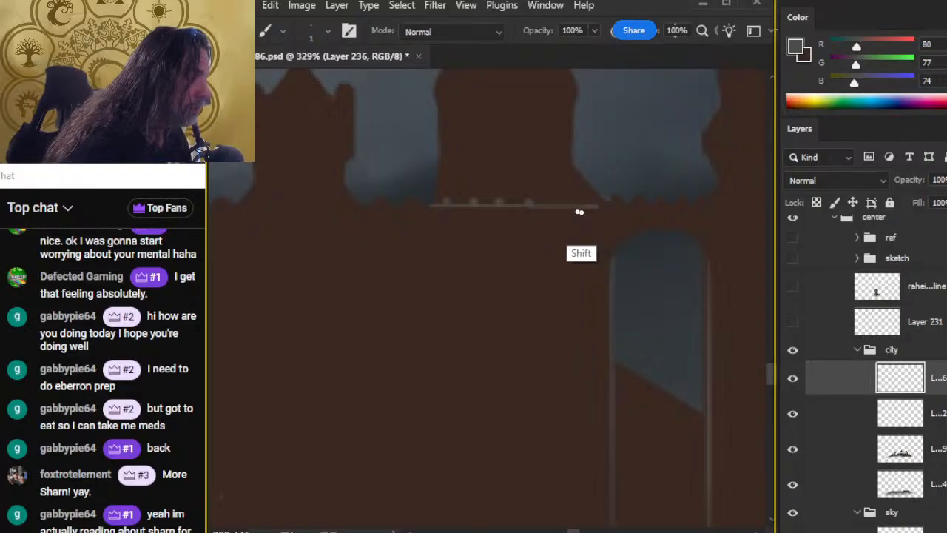
key("e")
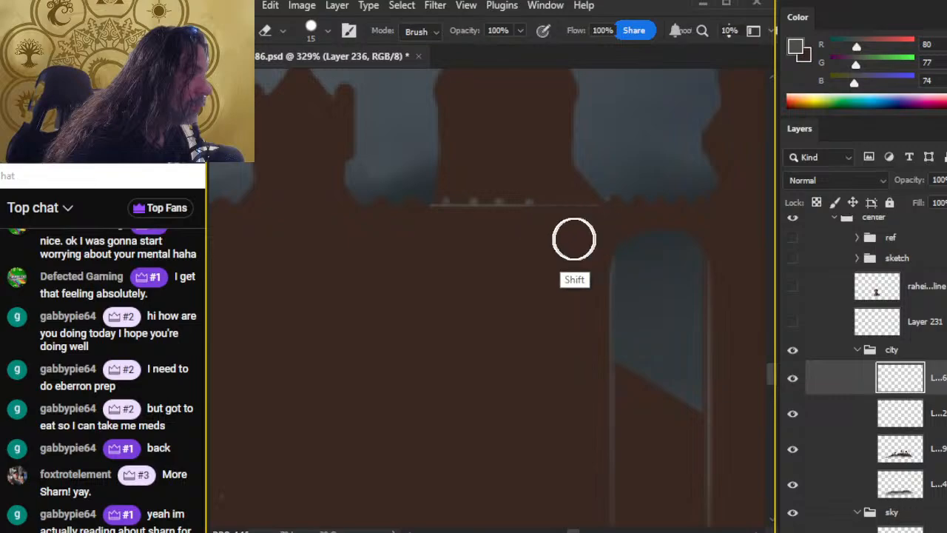
key("b")
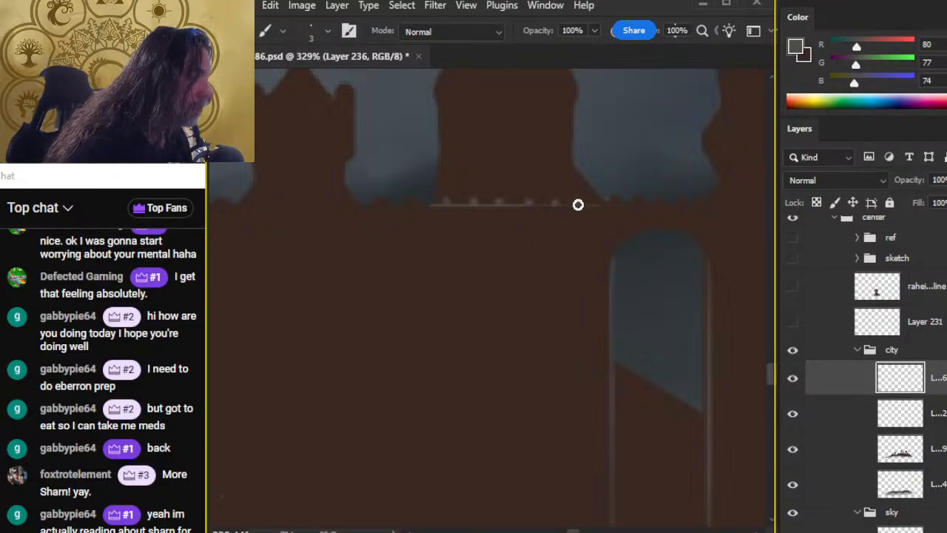
key("e")
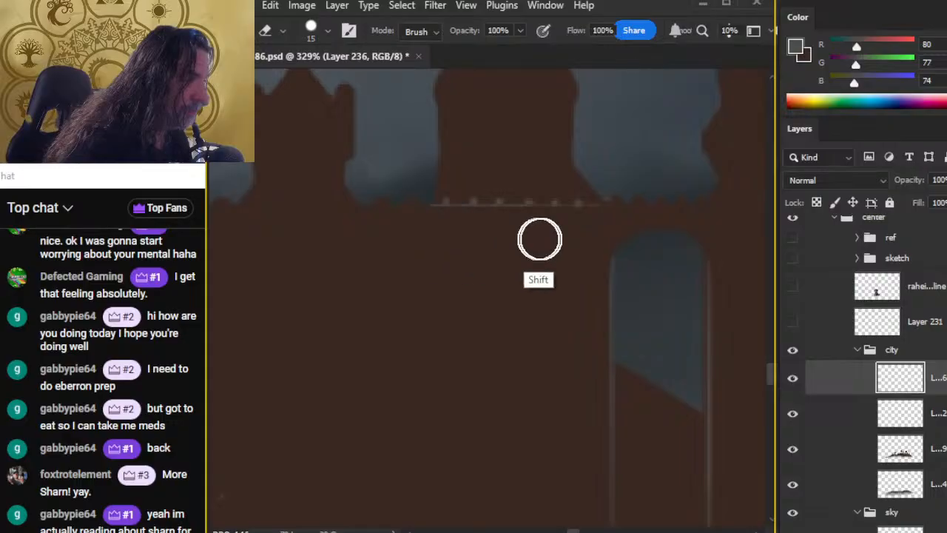
key("2")
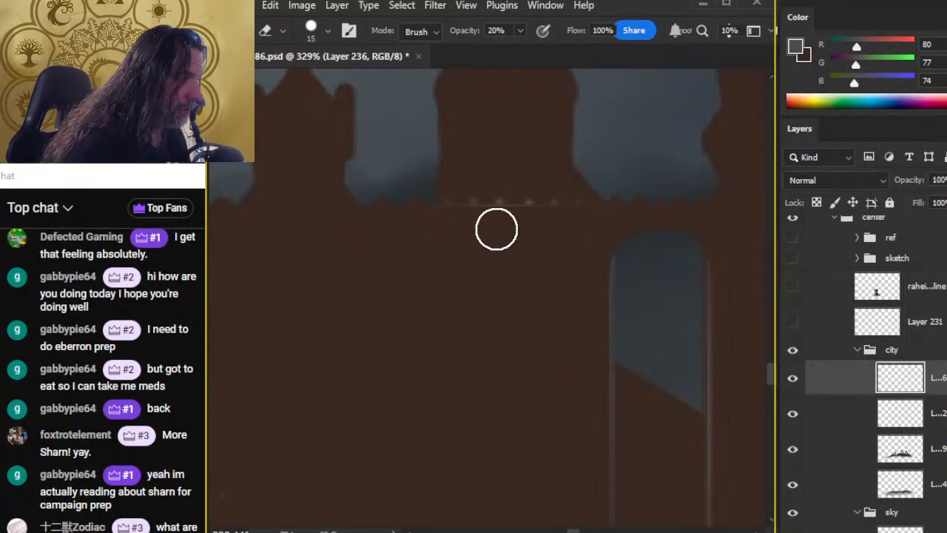
Check the domed tower's new base detailing from farther out and inspect the neighbouring towers' edge lines.
key("z")
left_click_drag(516, 338, 450, 375)
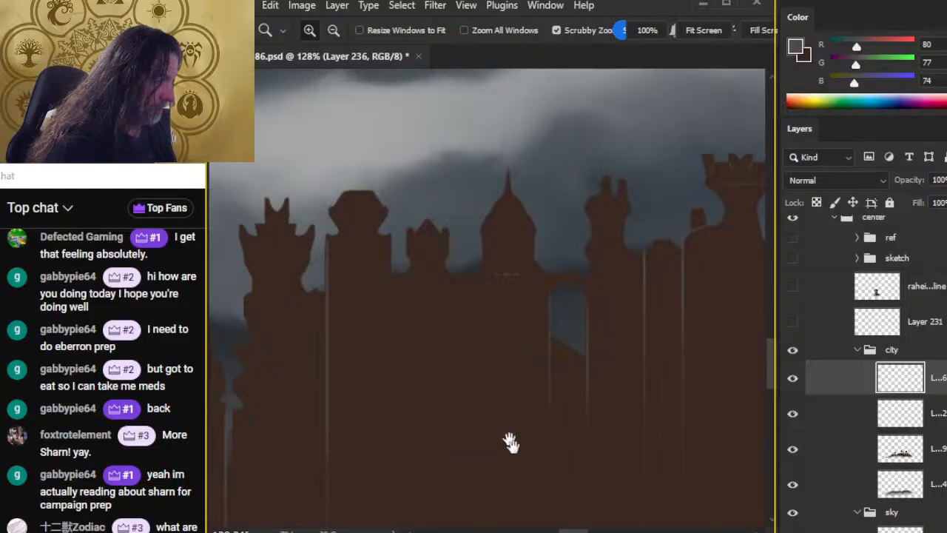
left_click_drag(512, 444, 437, 367)
left_click_drag(541, 363, 487, 343)
left_click_drag(538, 400, 459, 375)
left_click_drag(510, 400, 540, 362)
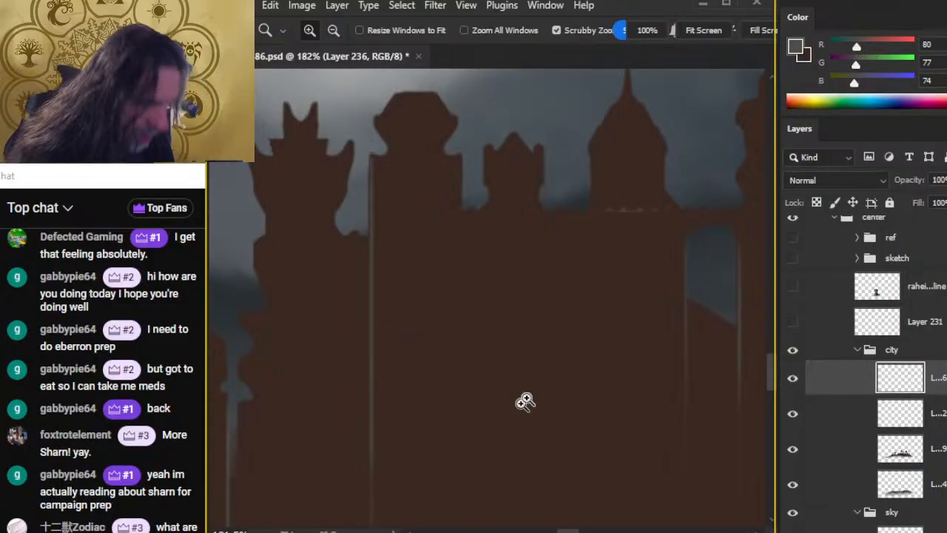
left_click_drag(579, 328, 501, 335)
left_click_drag(520, 303, 542, 390)
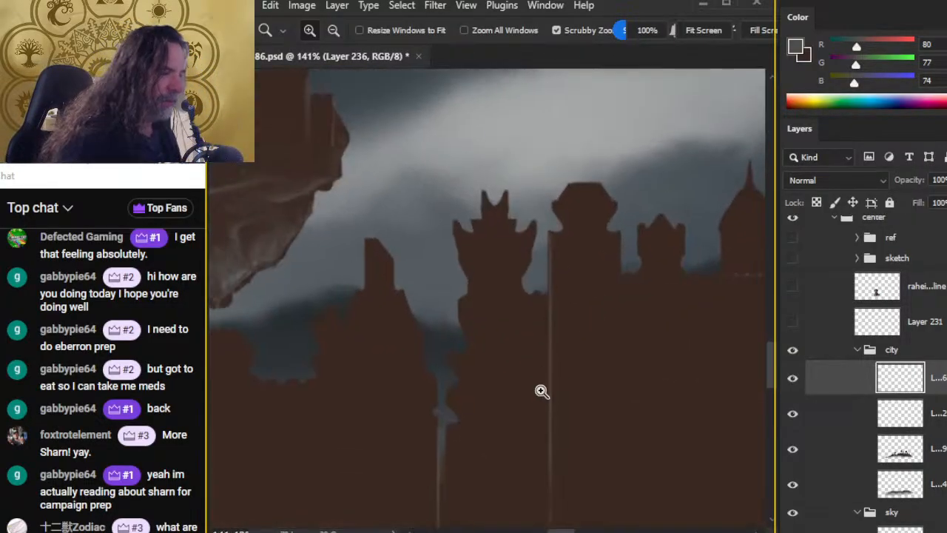
Lasso the long vertical edge line on the left side of the hexagonal-topped tower and nudge it slightly left.
left_click_drag(596, 332, 609, 212)
key("l")
mouse_move(588, 111)
left_mouse_down()
mouse_move(530, 231)
mouse_move(537, 415)
mouse_move(609, 472)
mouse_move(653, 186)
mouse_move(617, 131)
left_mouse_up()
key("ctrl+d")
mouse_move(593, 101)
left_mouse_down()
mouse_move(532, 144)
mouse_move(592, 101)
left_mouse_up()
left_click_drag(673, 353, 638, 241)
left_click_drag(547, 154, 593, 141)
key("z")
left_click_drag(689, 274, 645, 274)
left_click_drag(728, 216, 611, 324)
key("v")
left_click(620, 334, "ctrl")
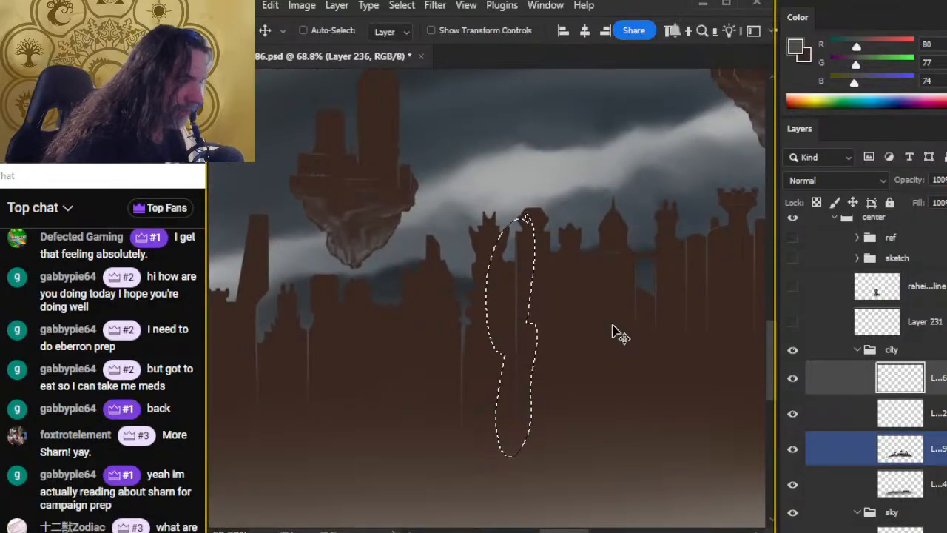
key("Left")
key("Left")
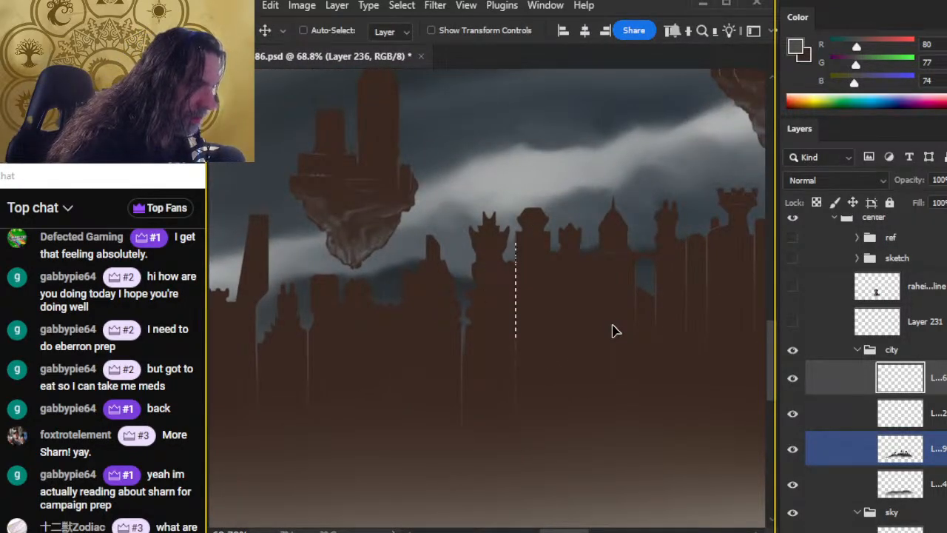
key("l")
key("ctrl+d")
Review the whole skyline, and make the sketch group and the character portrait layer visible in front of it.
key("z")
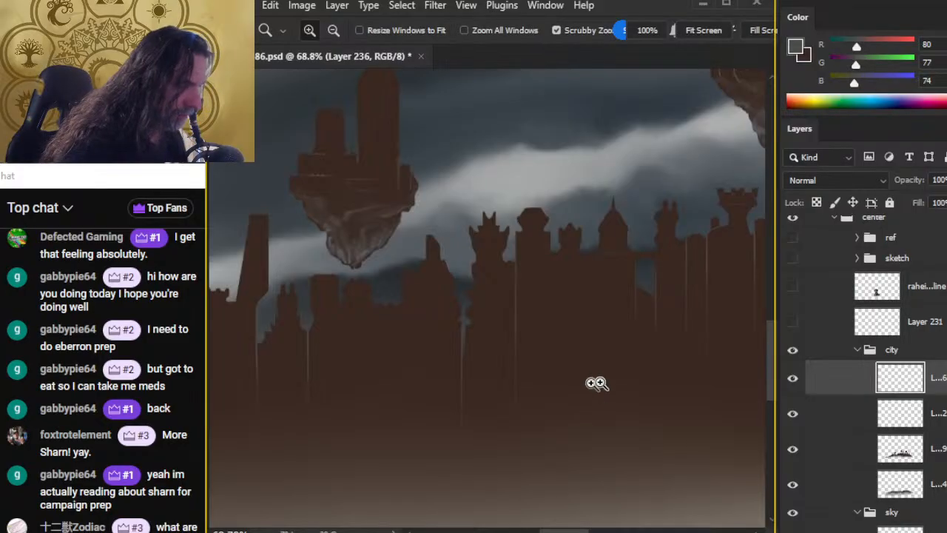
left_click_drag(596, 385, 544, 386)
mouse_move(693, 416)
left_mouse_down()
mouse_move(593, 363)
mouse_move(523, 350)
left_mouse_up()
left_click_drag(655, 369, 621, 367)
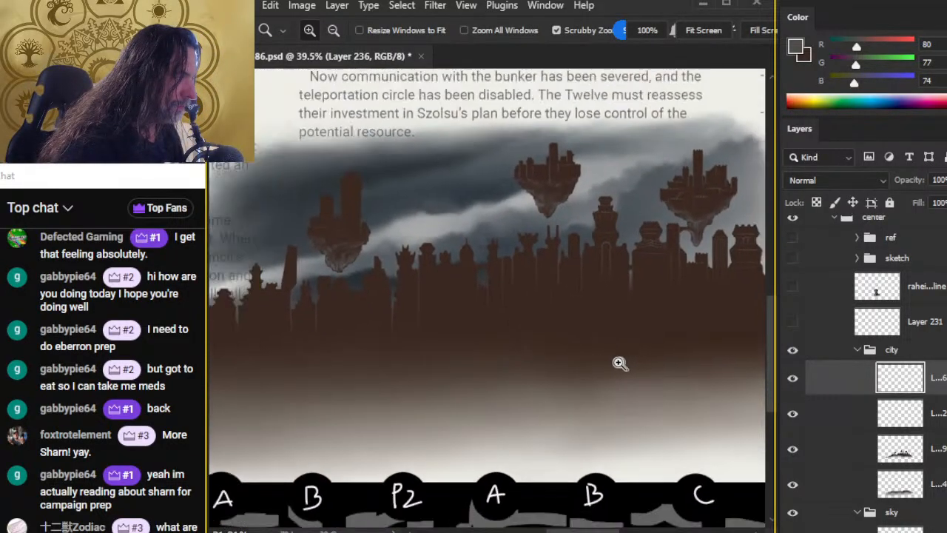
left_click_drag(683, 363, 531, 347)
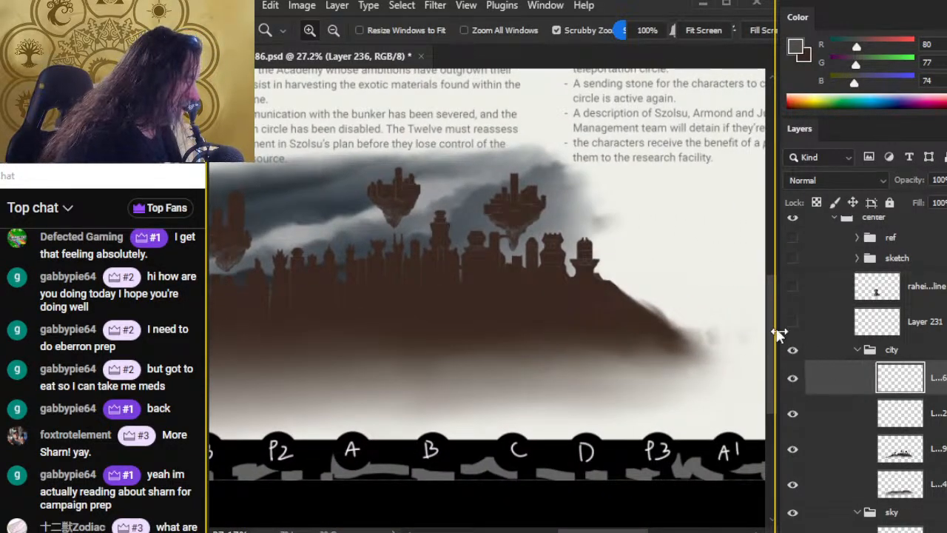
left_click_drag(792, 289, 791, 258)
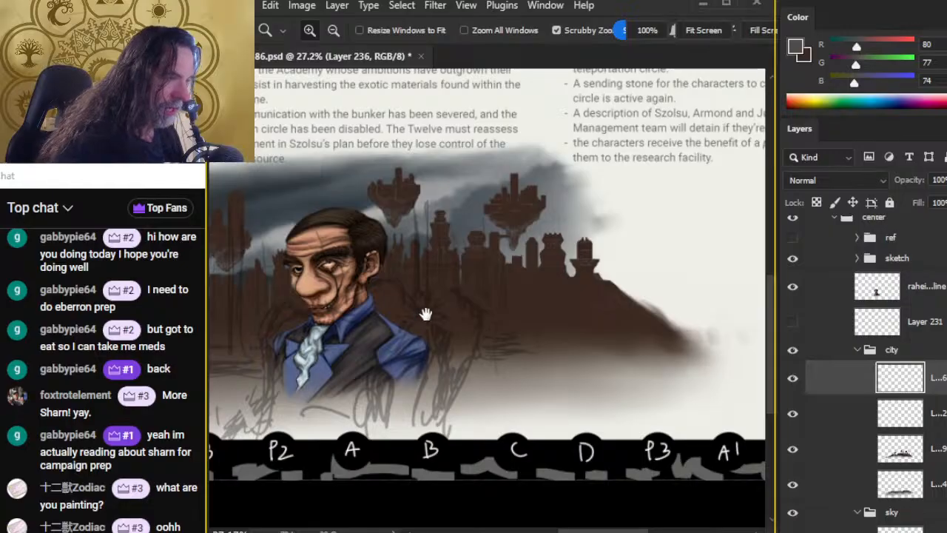
left_click_drag(426, 315, 644, 290)
left_click_drag(718, 353, 658, 344)
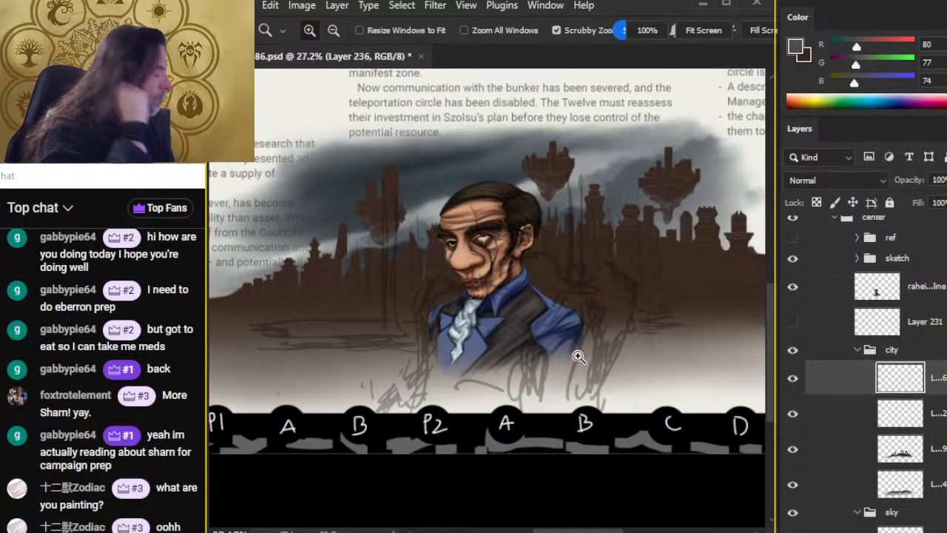
Select the character portrait layer together with the sketch group and shift both slightly to the right across the skyline.
left_click(825, 293)
left_click(825, 261, "shift")
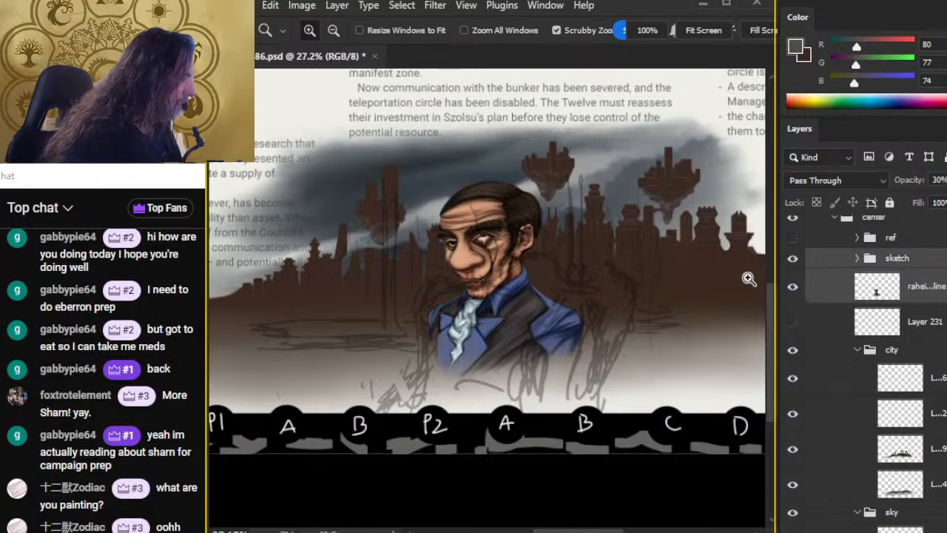
key("v")
left_click_drag(515, 344, 582, 345)
left_click(533, 396, "ctrl")
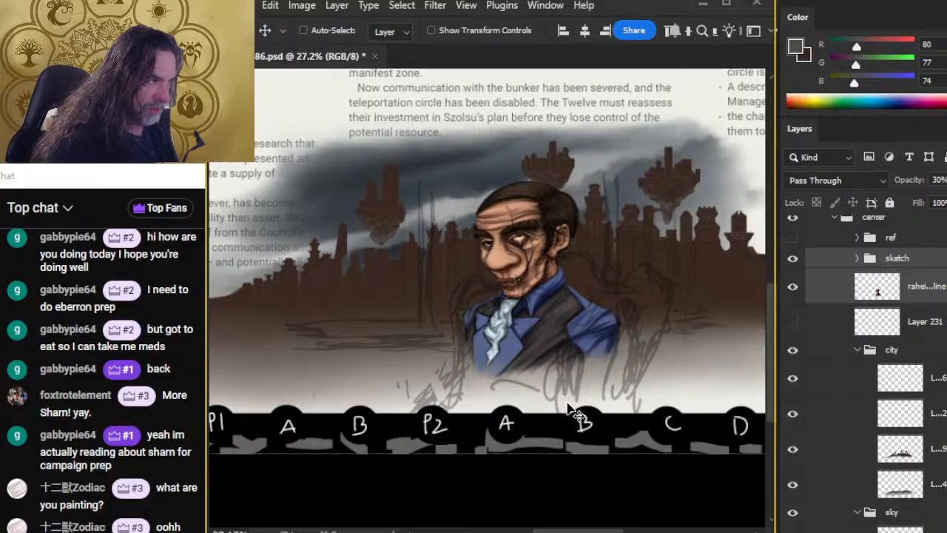
Expand the sketch group, toggle its layers' visibility to find the rough drawing around the portrait, and select Layer 220.
left_click(841, 300)
mouse_move(611, 355)
left_mouse_down()
mouse_move(626, 322)
mouse_move(630, 382)
left_mouse_up()
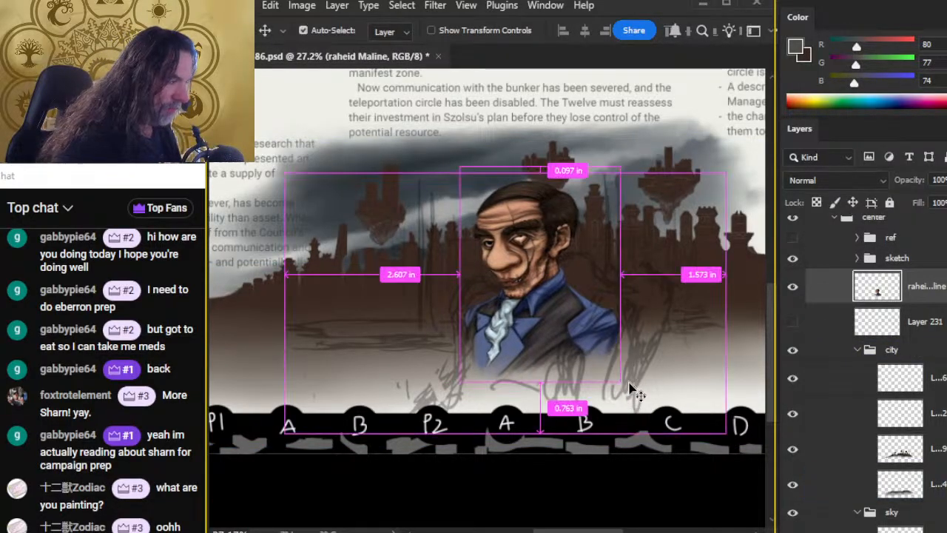
left_click(862, 259)
left_click(858, 259)
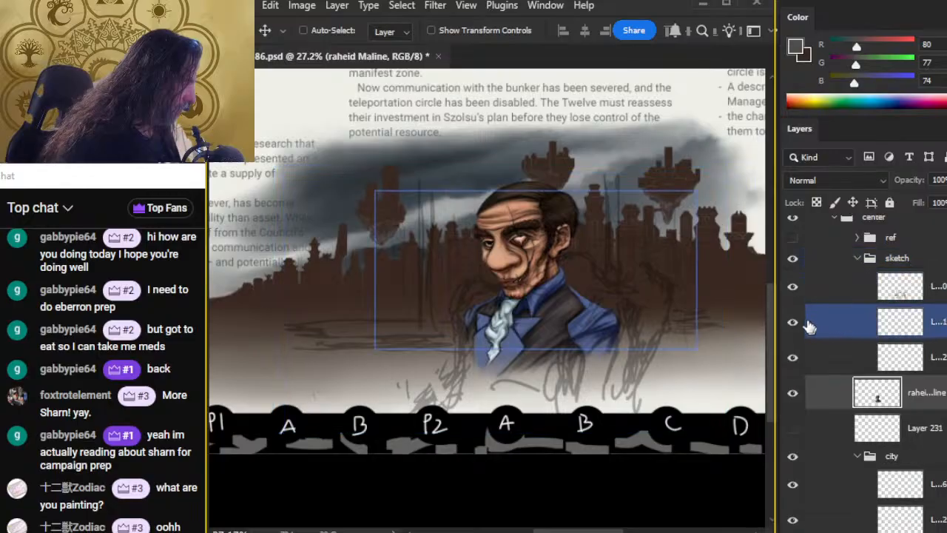
left_click(793, 288)
left_click(793, 288)
left_click(794, 325)
left_click(795, 325)
left_click(832, 294)
Lasso the rough sketch surrounding the portrait on Layer 220 and transfer it to a new layer directly below the portrait layer.
key("l")
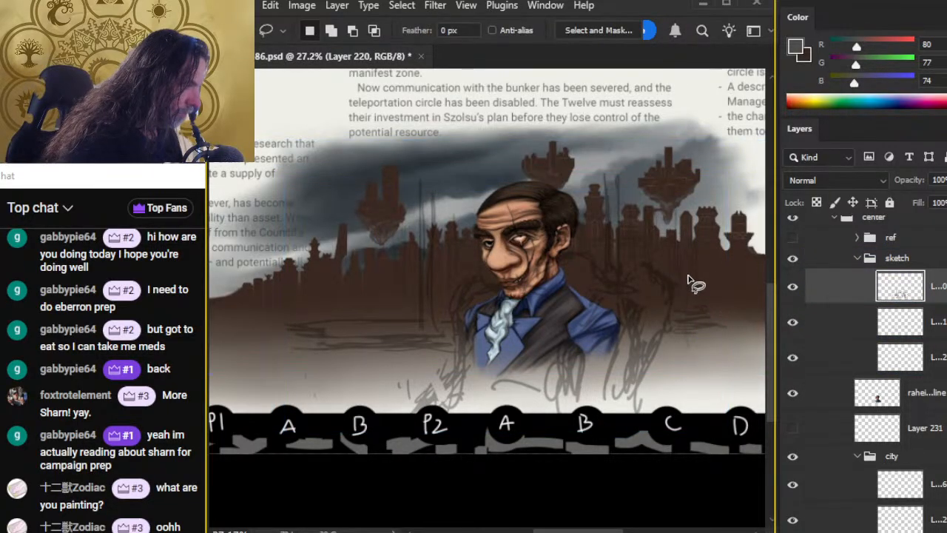
mouse_move(613, 284)
left_mouse_down()
mouse_move(563, 254)
mouse_move(471, 267)
mouse_move(443, 313)
mouse_move(439, 351)
mouse_move(381, 438)
mouse_move(555, 454)
mouse_move(686, 377)
left_mouse_up()
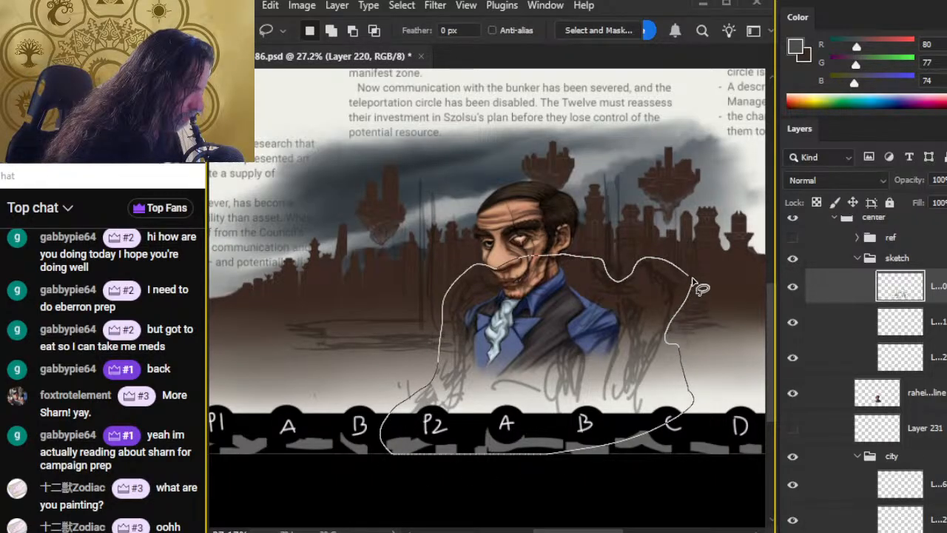
left_click_drag(654, 254, 618, 272)
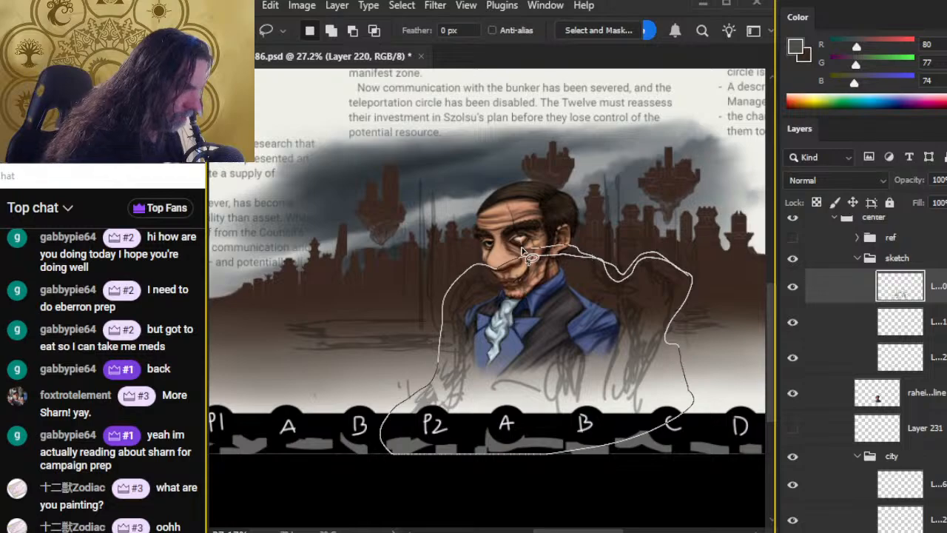
mouse_move(444, 370)
left_mouse_down()
mouse_move(374, 418)
mouse_move(344, 453)
left_mouse_up()
mouse_move(428, 296)
left_mouse_down()
mouse_move(452, 319)
mouse_move(450, 388)
mouse_move(381, 379)
mouse_move(402, 431)
left_mouse_up()
key("ctrl+x")
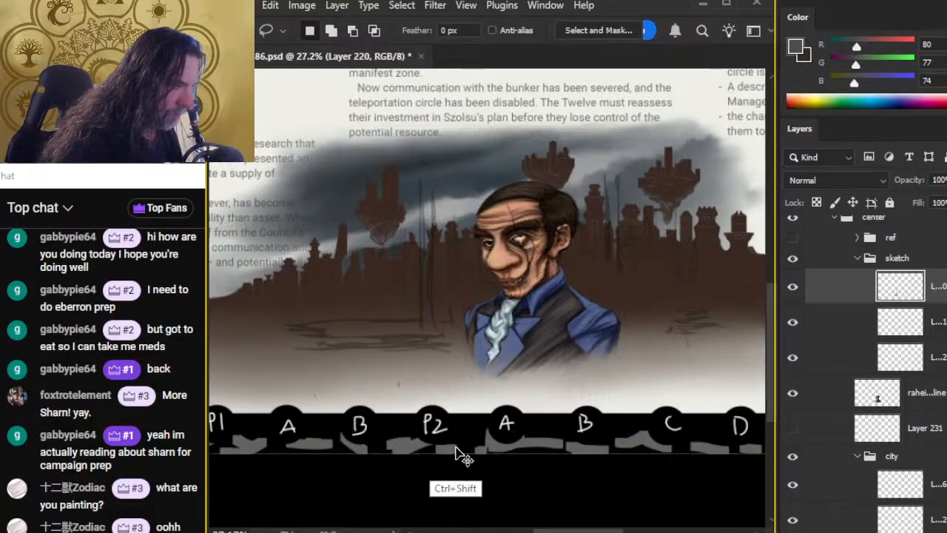
key("ctrl+v")
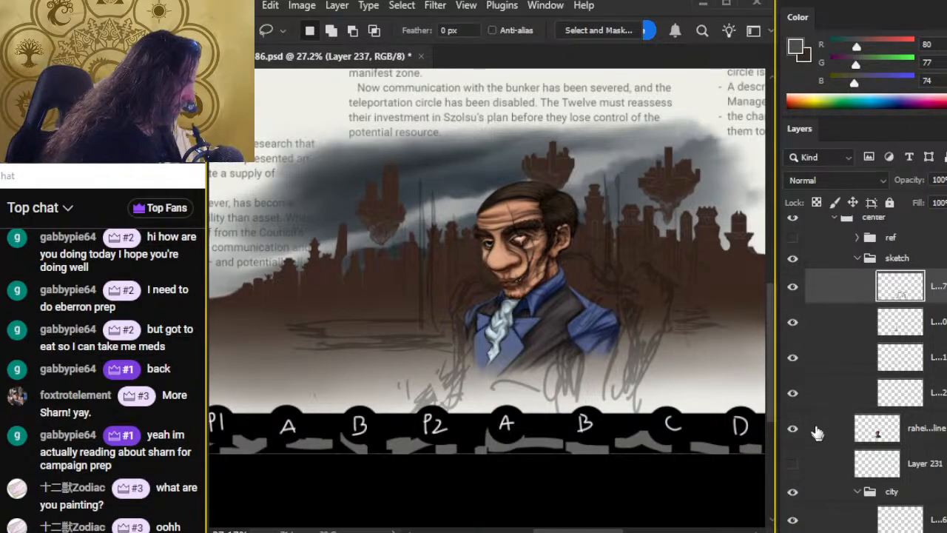
mouse_move(833, 291)
left_mouse_down()
mouse_move(824, 409)
mouse_move(837, 447)
left_mouse_up()
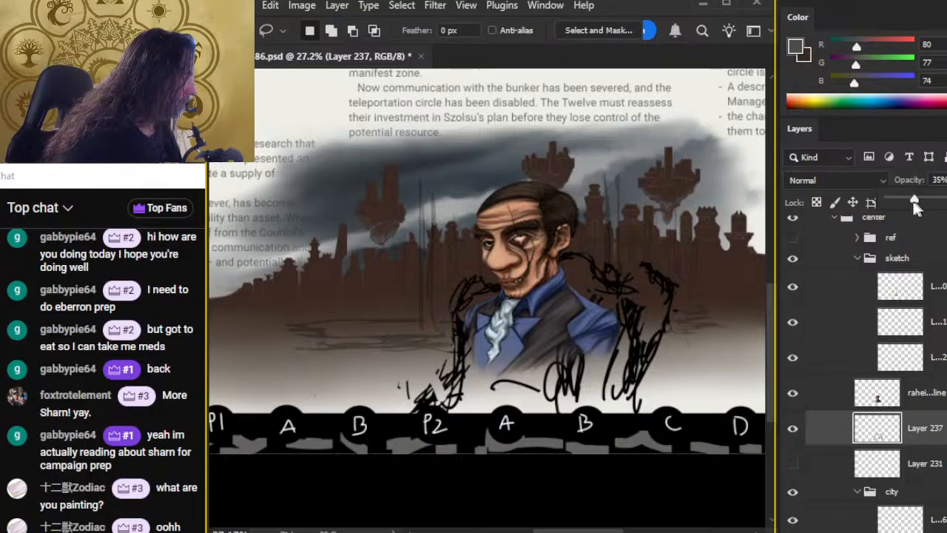
Set Layer 237's opacity to 41% and group it with the character portrait layer.
left_click_drag(914, 202, 919, 200)
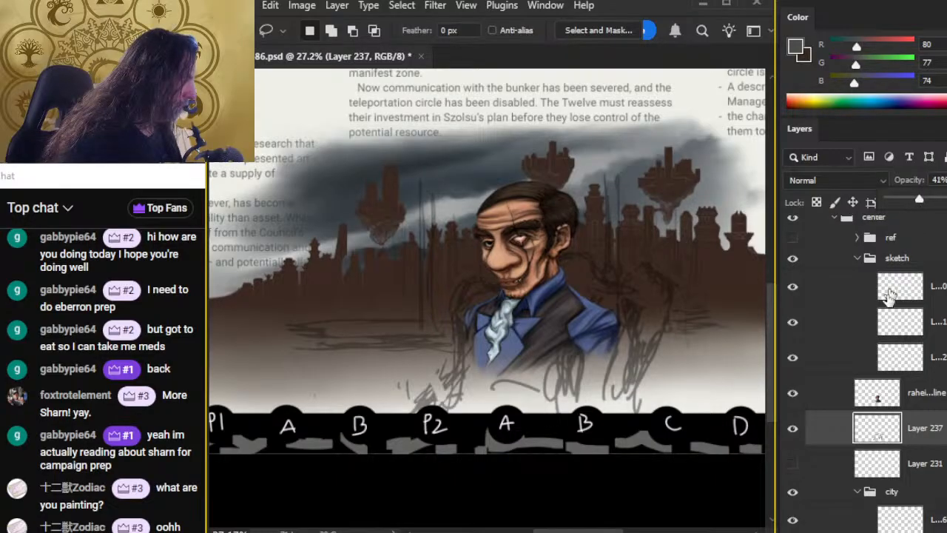
left_click(829, 407, "ctrl")
key("ctrl+g")
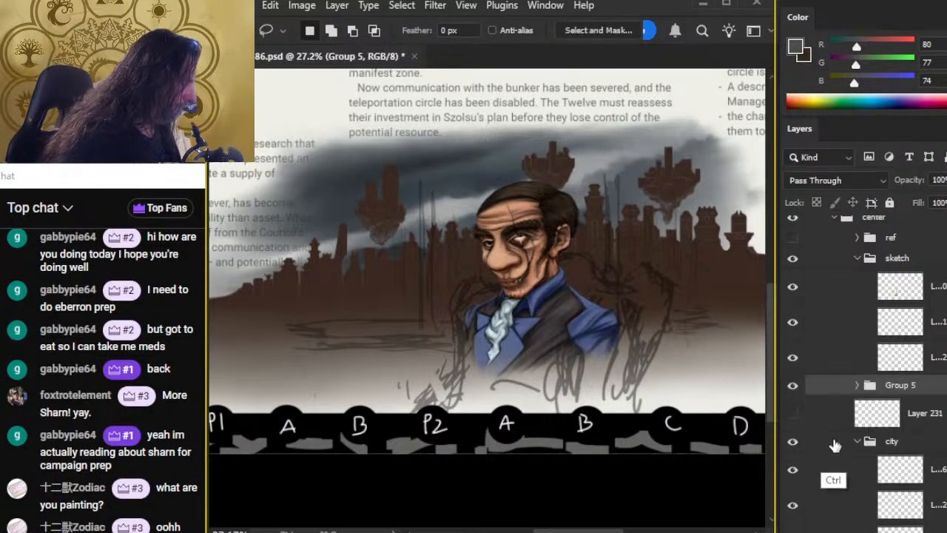
Rename Group 5, which holds the character portrait and its rough sketch, as raheid.
double_click(901, 388)
type("raheid")
key("Return")
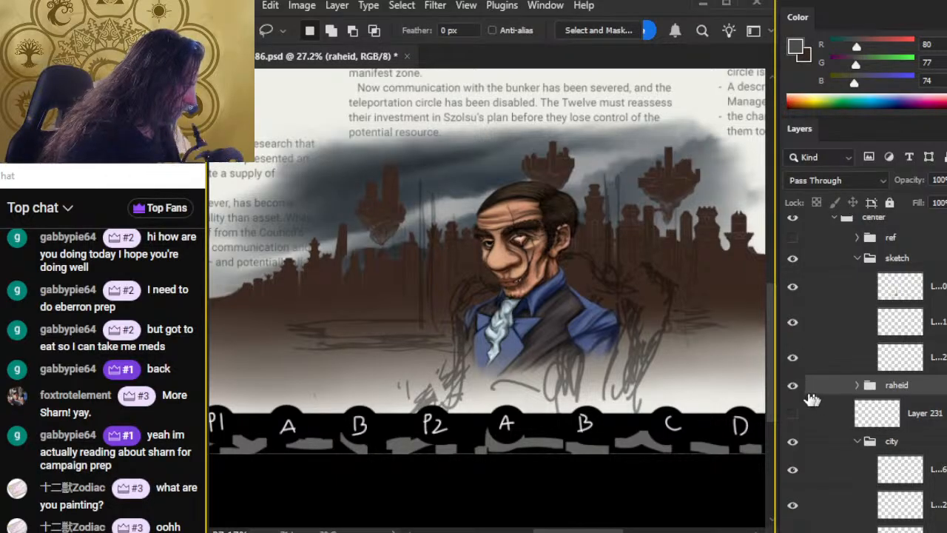
Move the raheid group left across the skyline so the portrait stands between the first two floating castles.
key("v")
mouse_move(626, 387)
left_mouse_down()
mouse_move(619, 370)
mouse_move(604, 370)
mouse_move(628, 385)
mouse_move(634, 362)
mouse_move(630, 377)
mouse_move(645, 375)
left_mouse_up()
left_click_drag(608, 348, 600, 349)
key("z")
left_click_drag(658, 394, 635, 396)
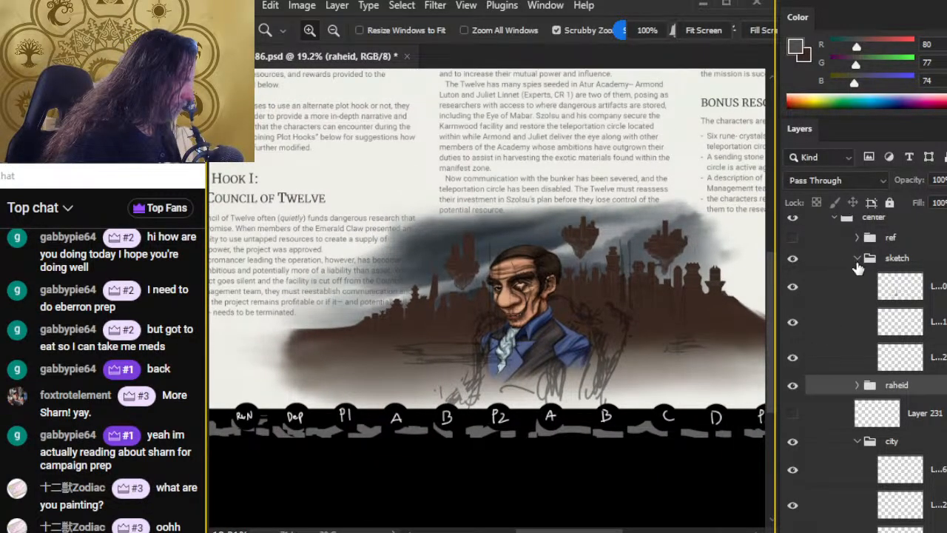
Collapse the sketch group and place it directly below the raheid group in the layer order.
left_click(857, 261)
left_click_drag(835, 279, 832, 297)
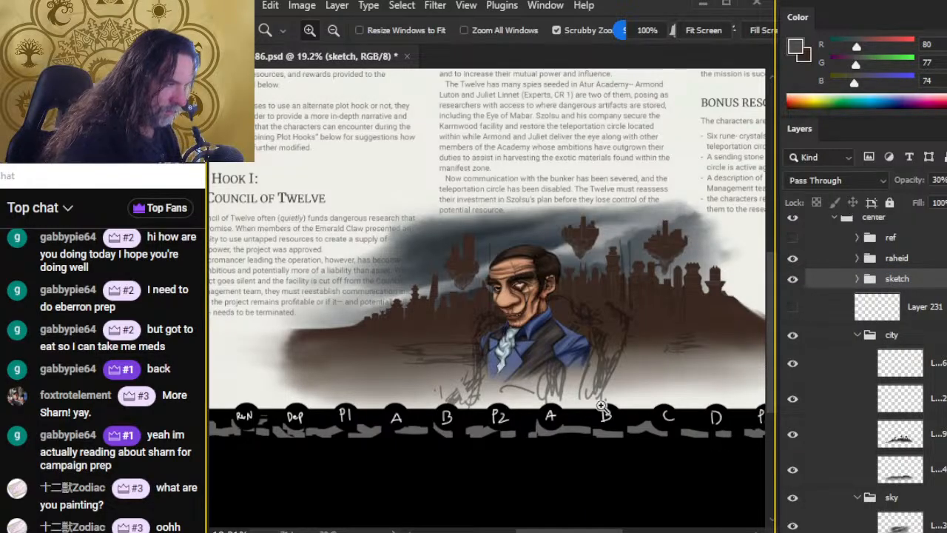
left_click_drag(521, 348, 581, 372)
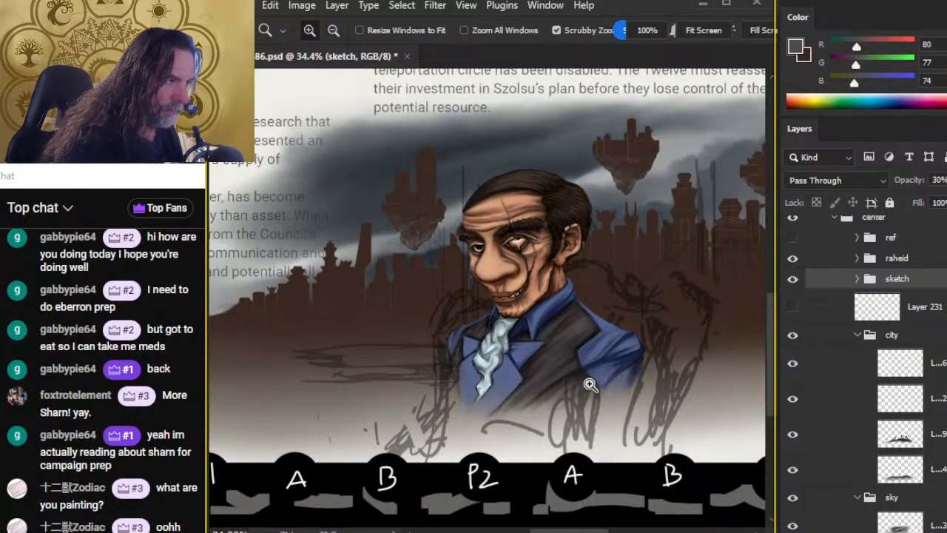
left_click(594, 392, "alt")
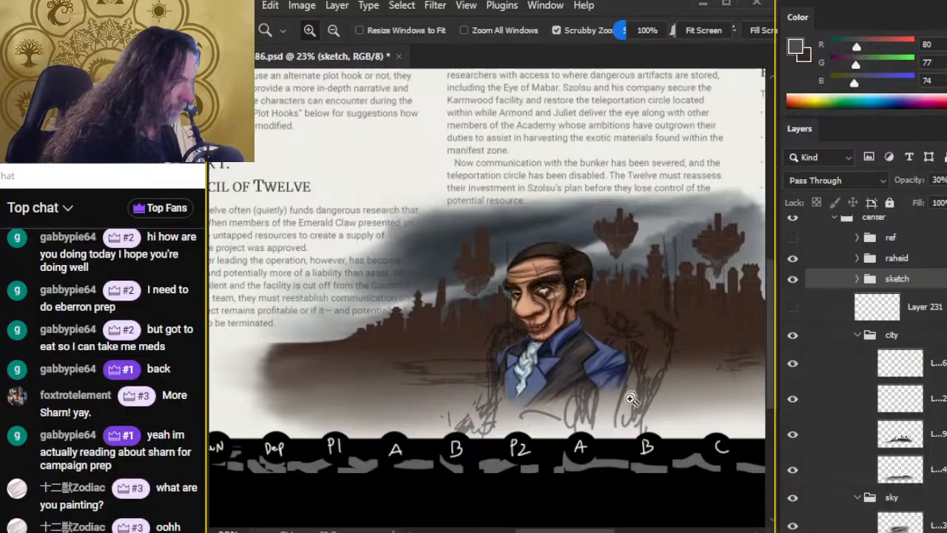
key("v")
left_click_drag(661, 393, 667, 387)
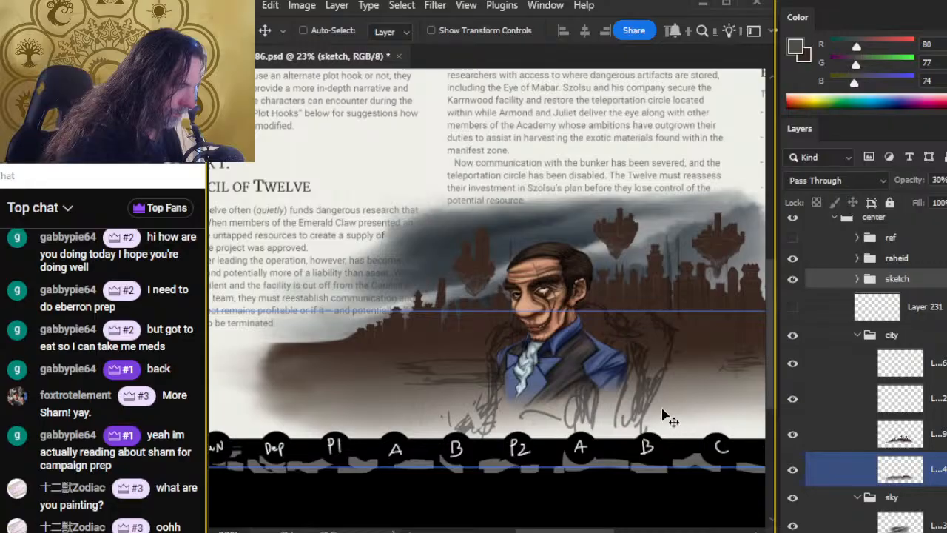
key("r")
left_click(689, 415)
key("Return")
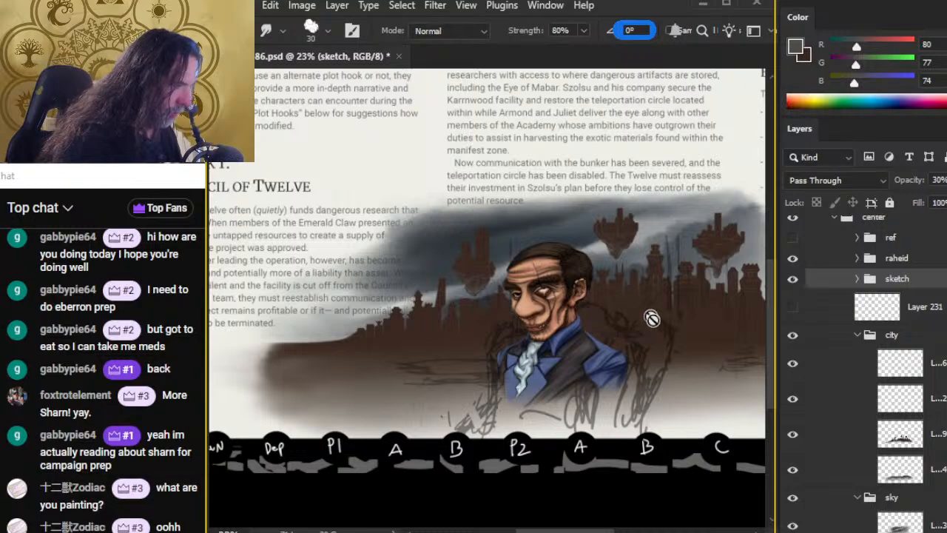
Hide the raheid and sketch groups so only the city and sky show, and select Layer 236 in the city group.
left_click_drag(681, 380, 547, 326)
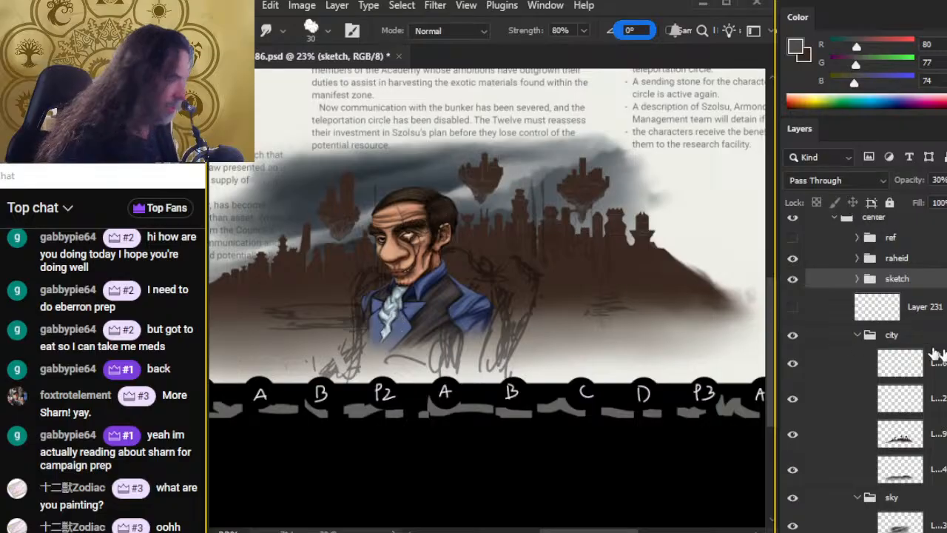
left_click(793, 279)
left_click(793, 279)
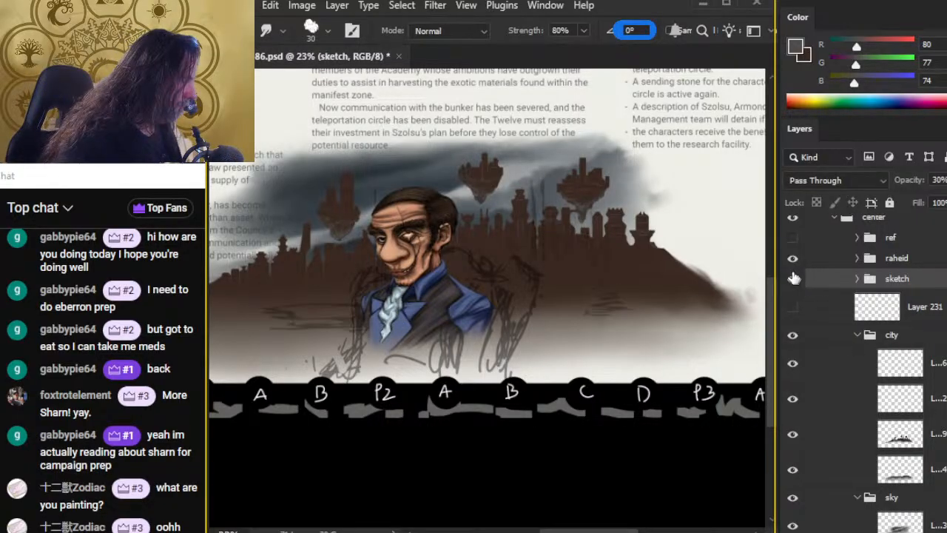
left_click(793, 259)
left_click(792, 281)
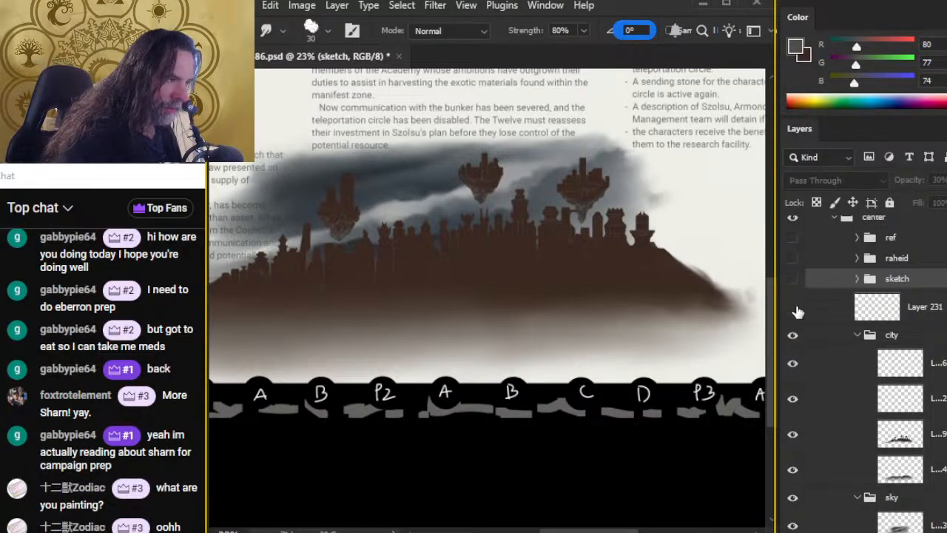
left_click(831, 372)
key("z")
left_click_drag(388, 281, 515, 397)
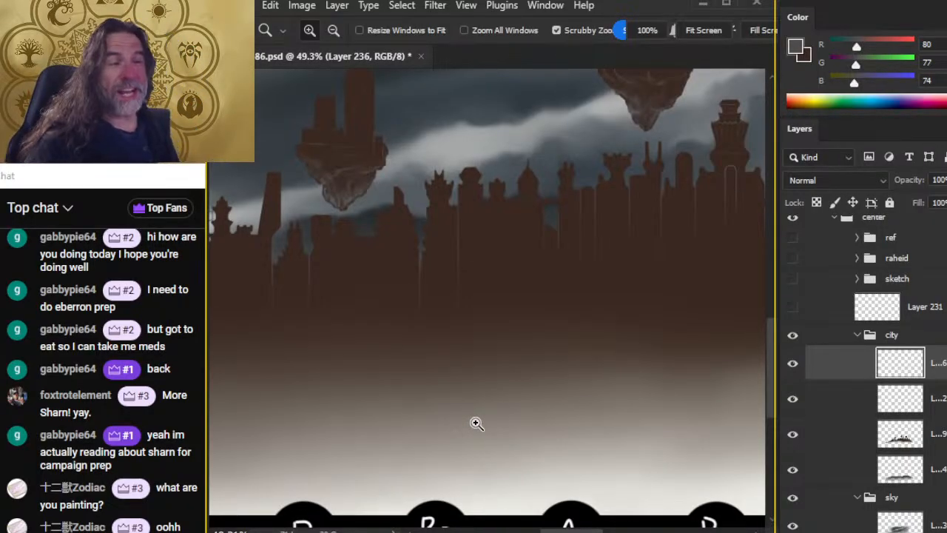
left_click_drag(559, 298, 459, 318)
left_click_drag(617, 319, 499, 324)
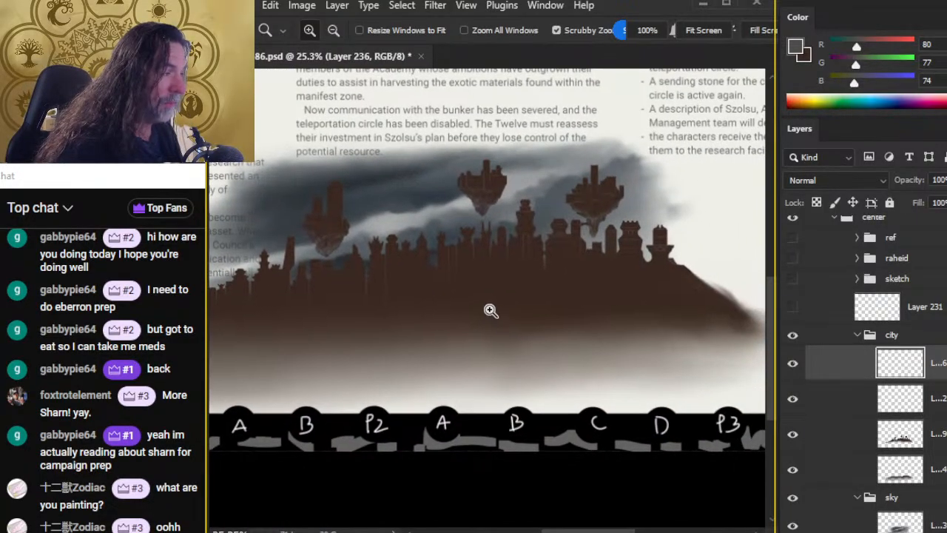
Switch to the browser's YouTube stream page, enlarge its window, and find the DMsGuild product links in the video description.
key("alt+Tab")
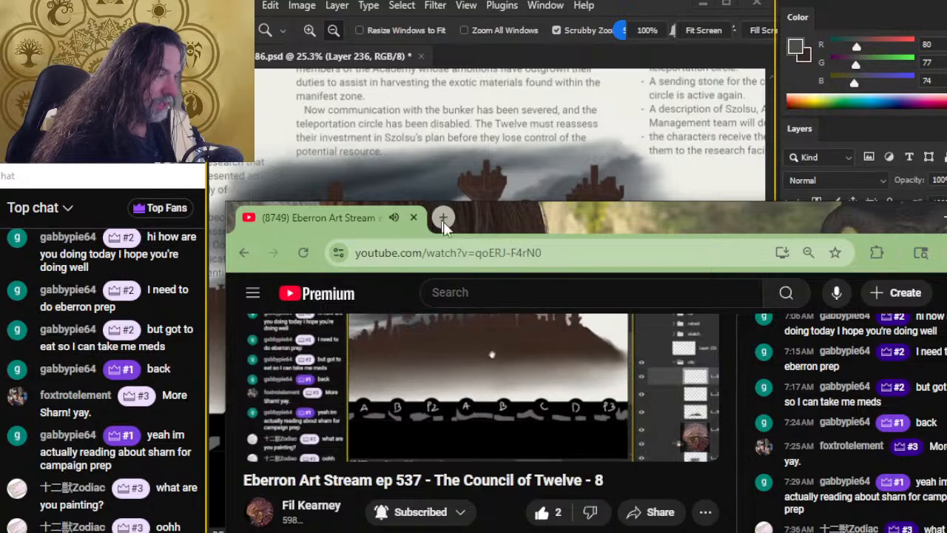
left_click_drag(496, 228, 478, 29)
scroll(448, 272, "down", 3)
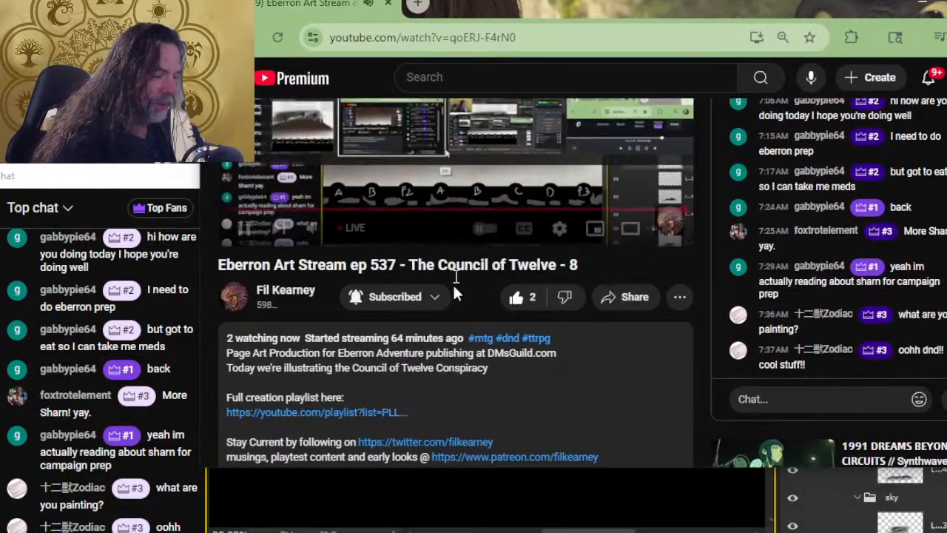
scroll(448, 282, "down", 2)
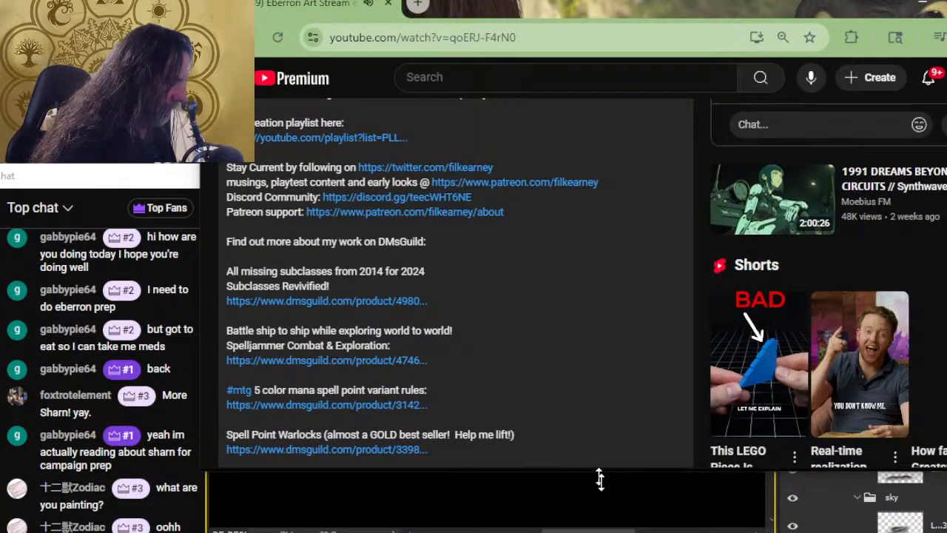
left_click_drag(596, 469, 596, 532)
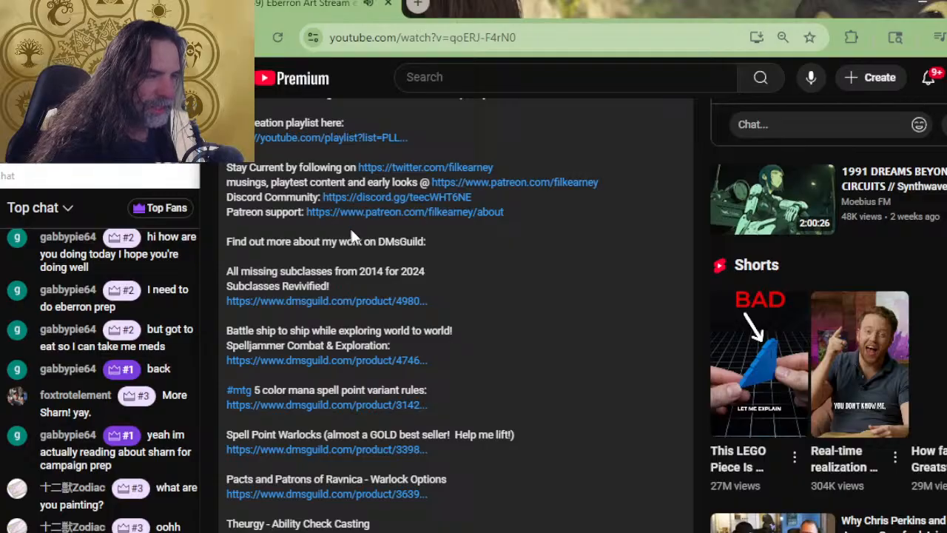
scroll(352, 244, "down", 2)
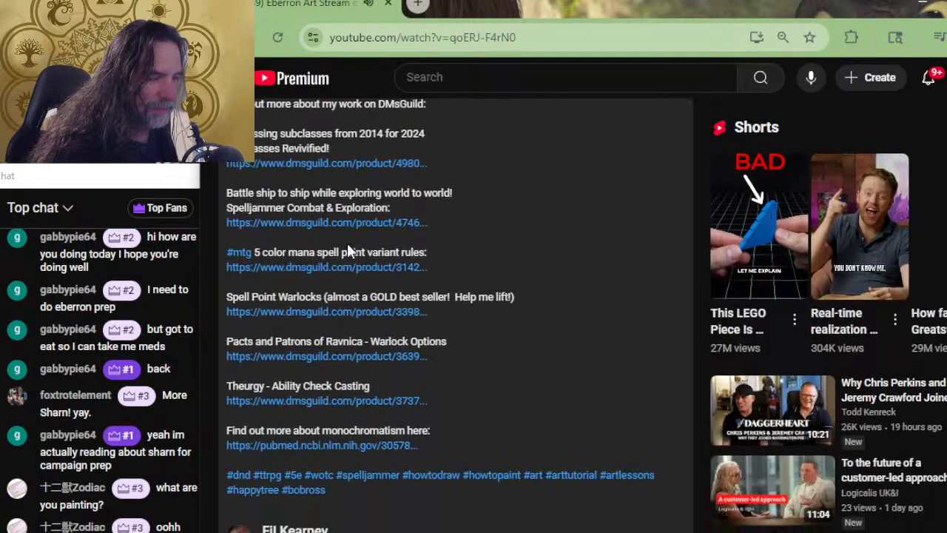
Open the 5 color mana and Spelljammer Combat & Exploration links in new tabs, and bring up the Spelljammer product's full-size preview.
right_click(314, 270)
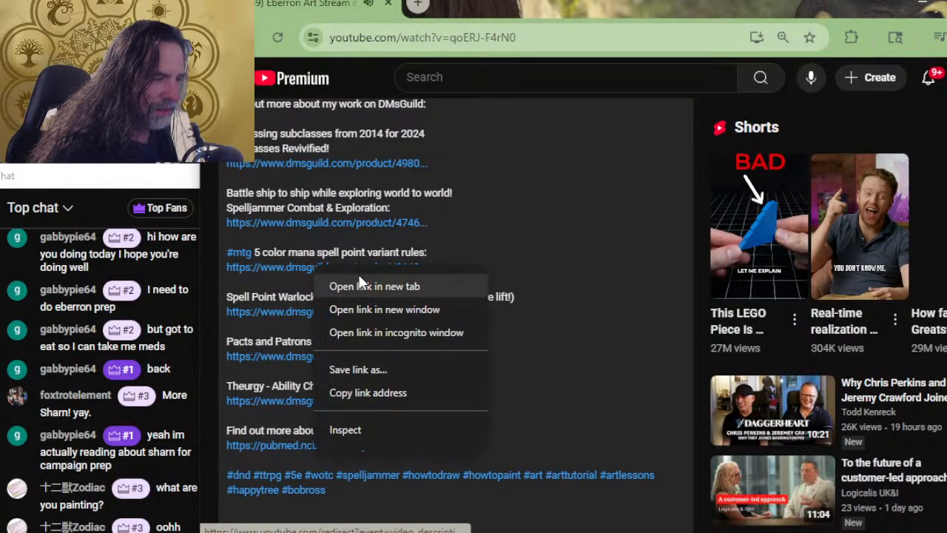
left_click(361, 286)
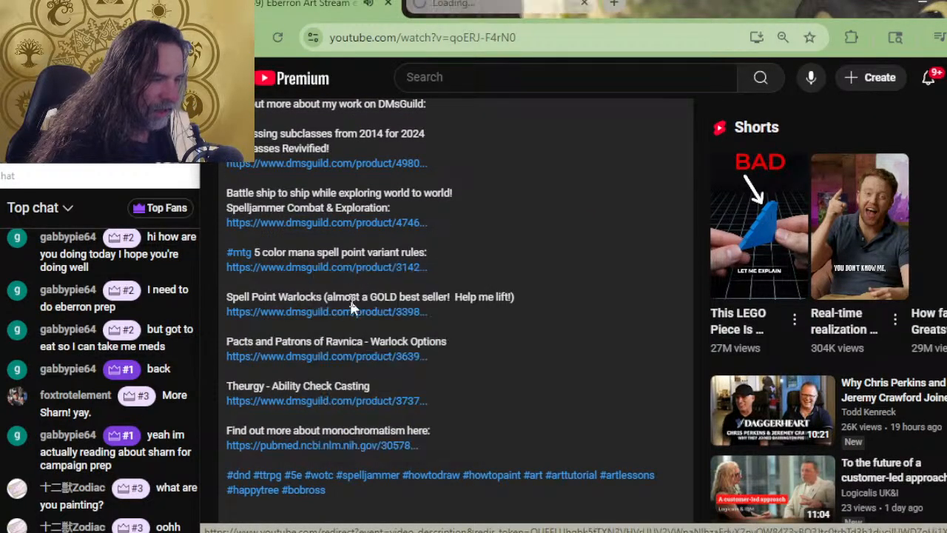
right_click(335, 223)
left_click(365, 242)
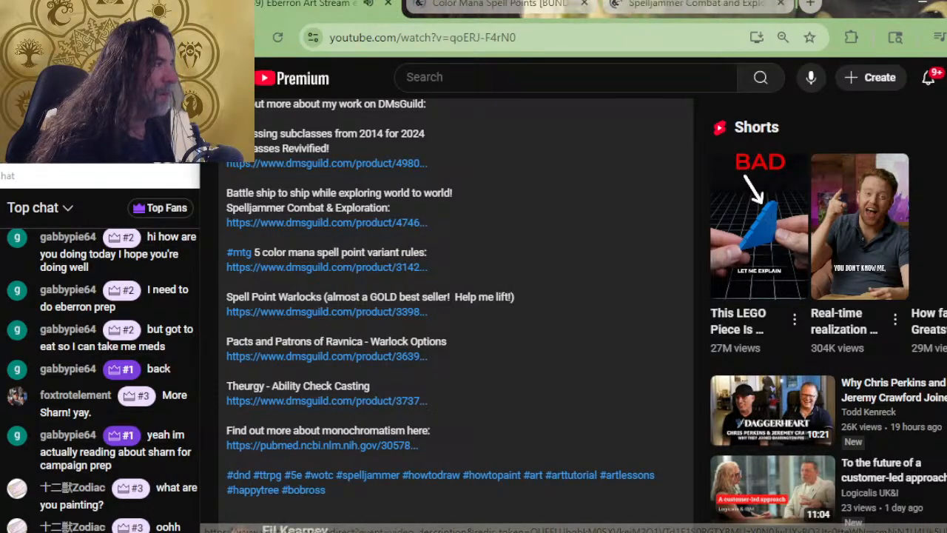
left_click(707, 14)
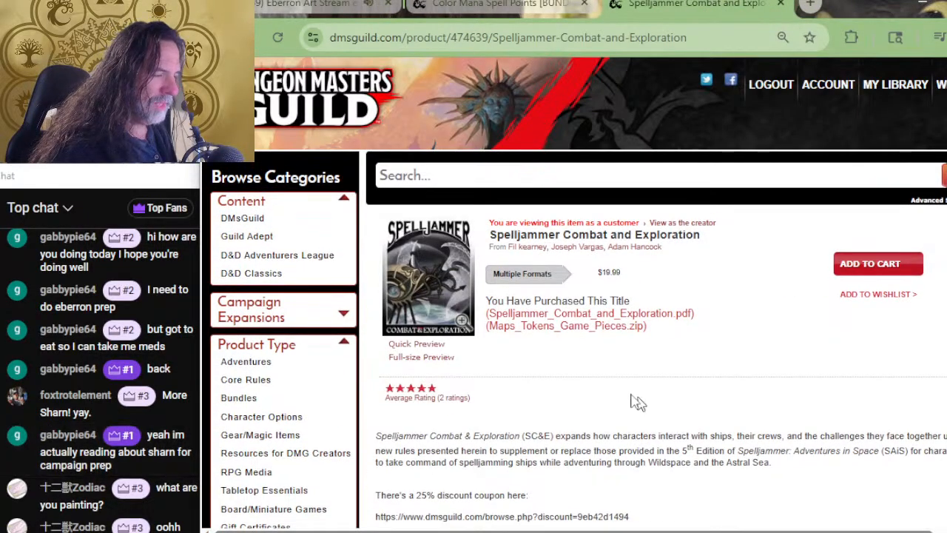
left_click(419, 358)
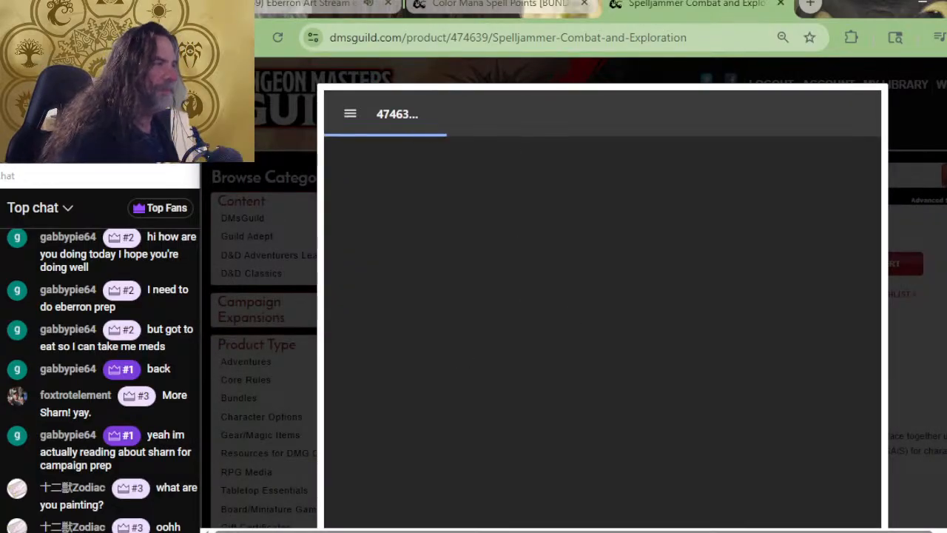
Look through the titles in the Color Mana Spell Points bundle and open the Spell Point Warlocks product page.
left_click(509, 15)
scroll(481, 429, "down", 5)
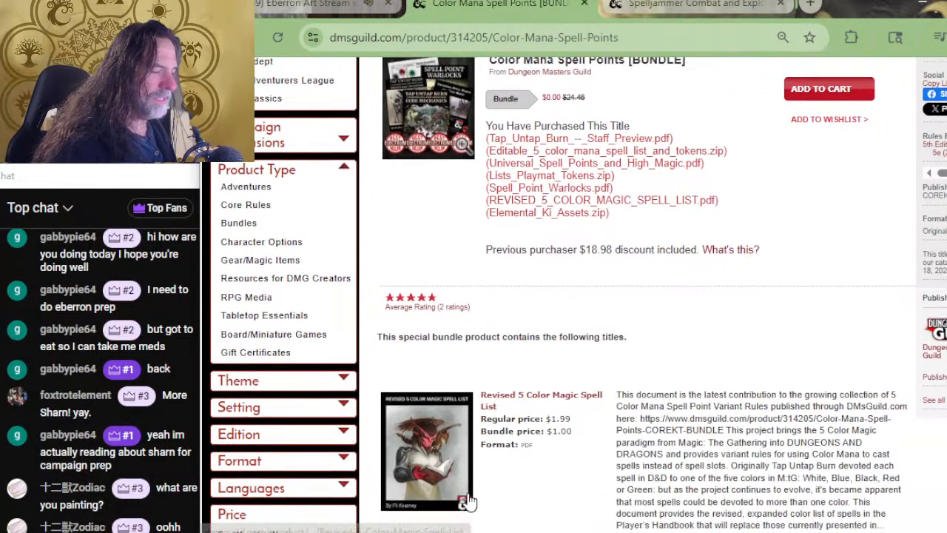
scroll(518, 409, "down", 2)
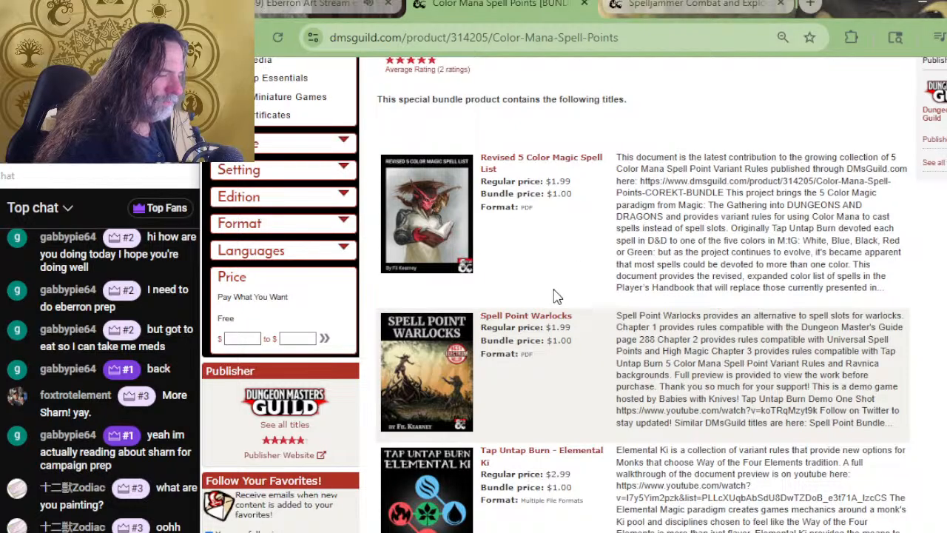
scroll(551, 311, "down", 5)
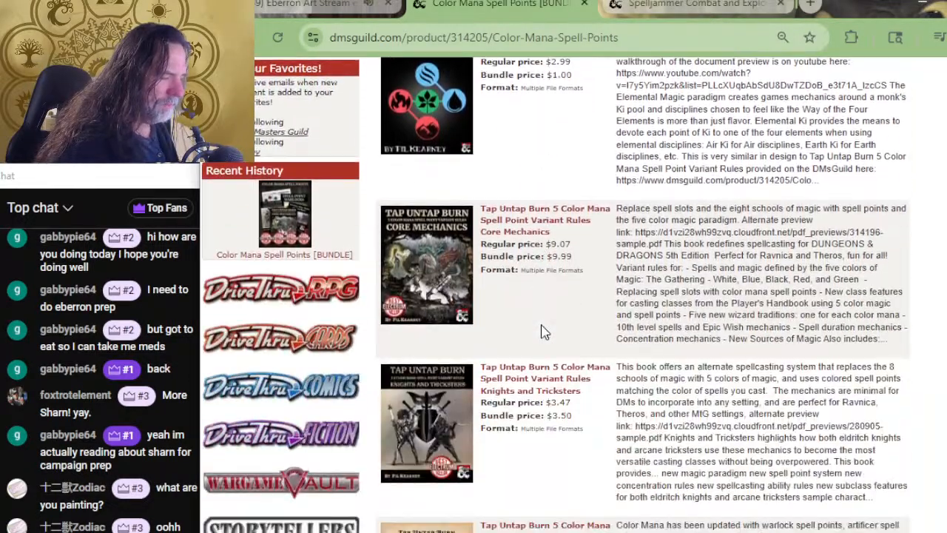
scroll(543, 332, "up", 4)
scroll(543, 334, "down", 4)
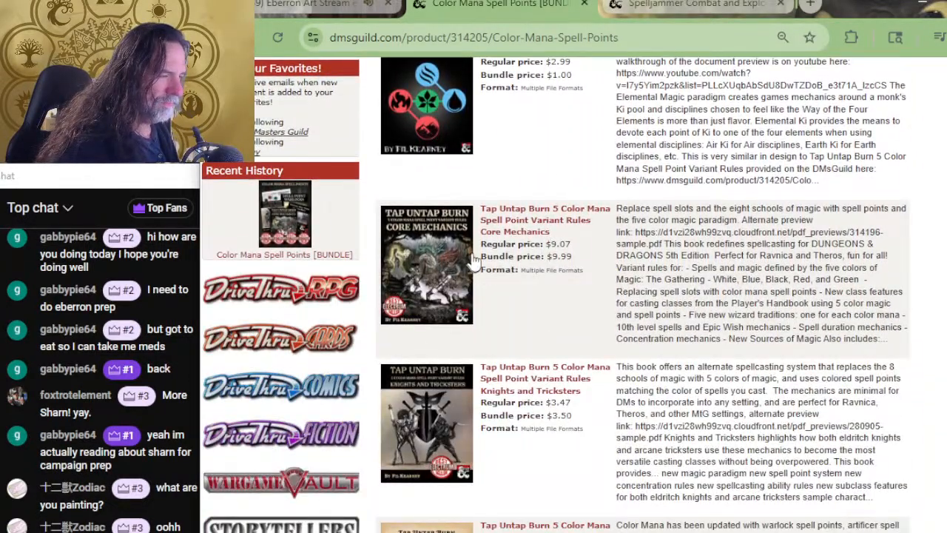
scroll(474, 263, "up", 2)
scroll(501, 232, "up", 2)
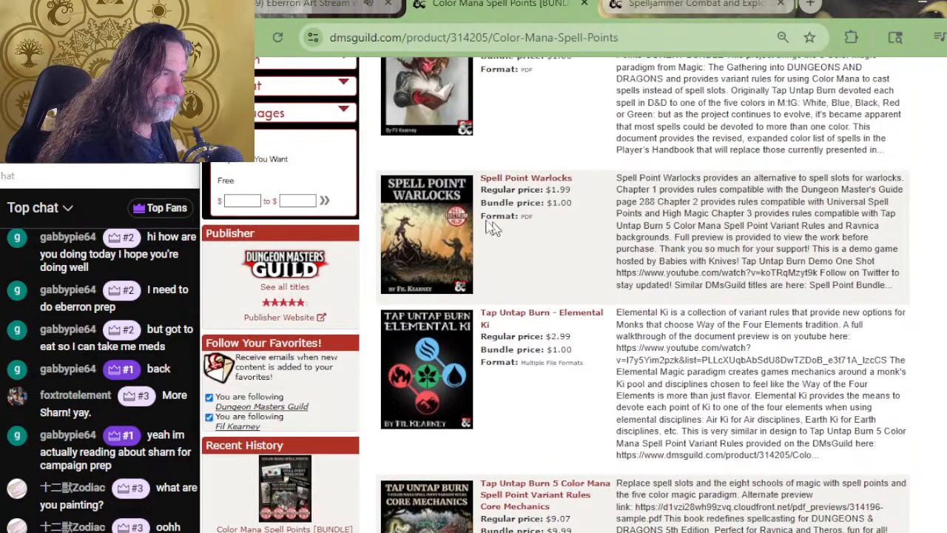
left_click(430, 233)
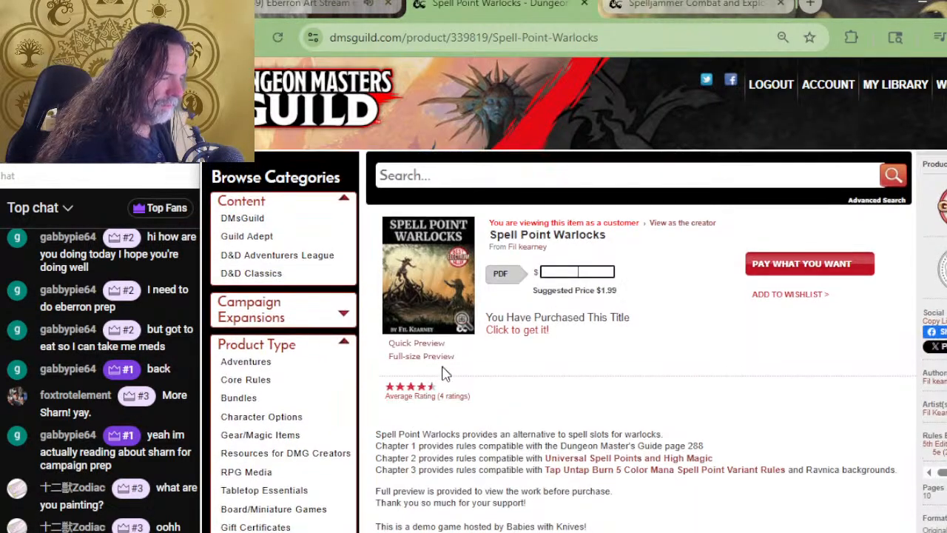
Open the full-size preview of Spell Point Warlocks and read through its cover art and Chapter 1 rules up to page 4.
left_click(428, 356)
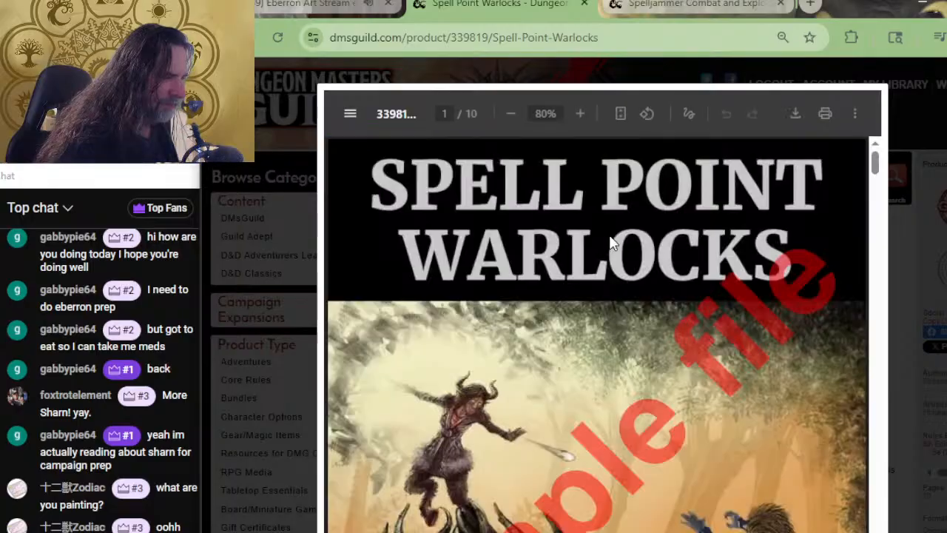
scroll(675, 250, "down", 10)
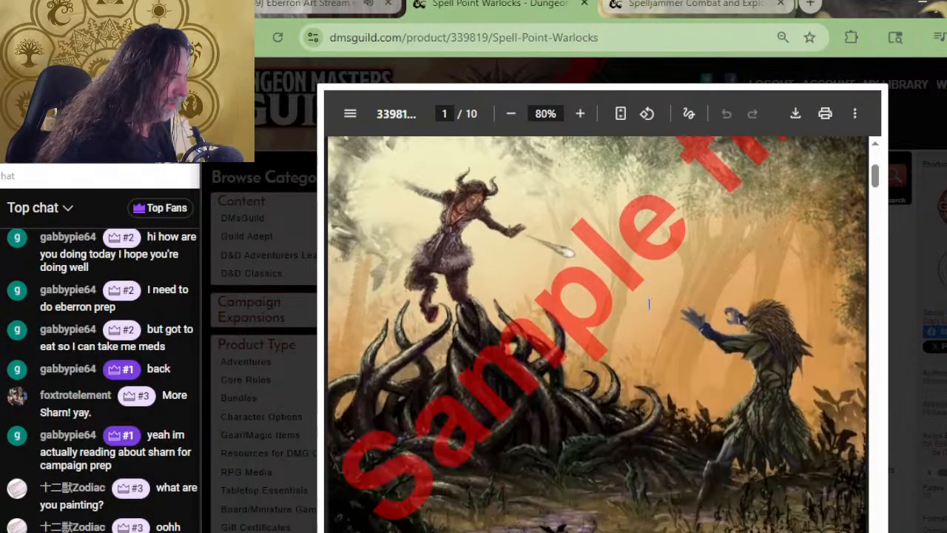
scroll(603, 297, "down", 10)
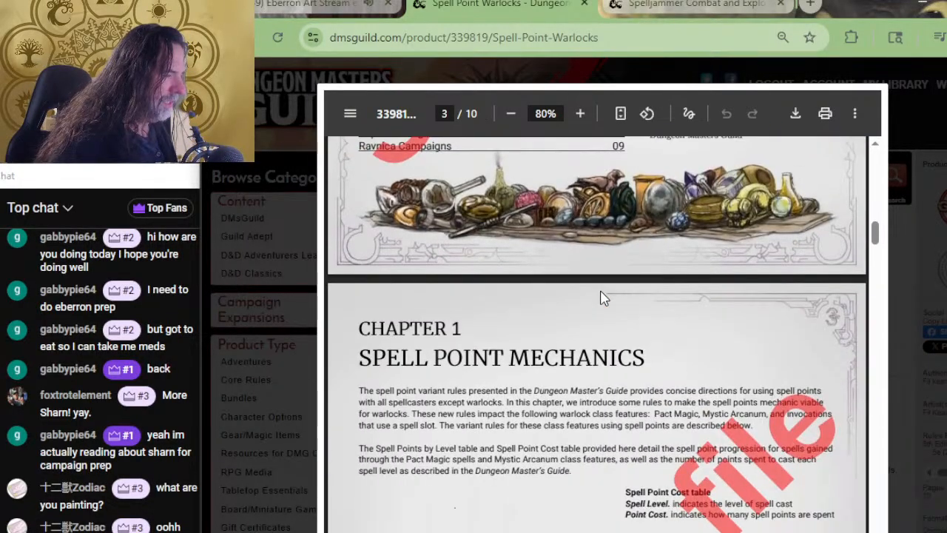
scroll(603, 298, "down", 1)
scroll(602, 298, "up", 3)
scroll(602, 298, "down", 2)
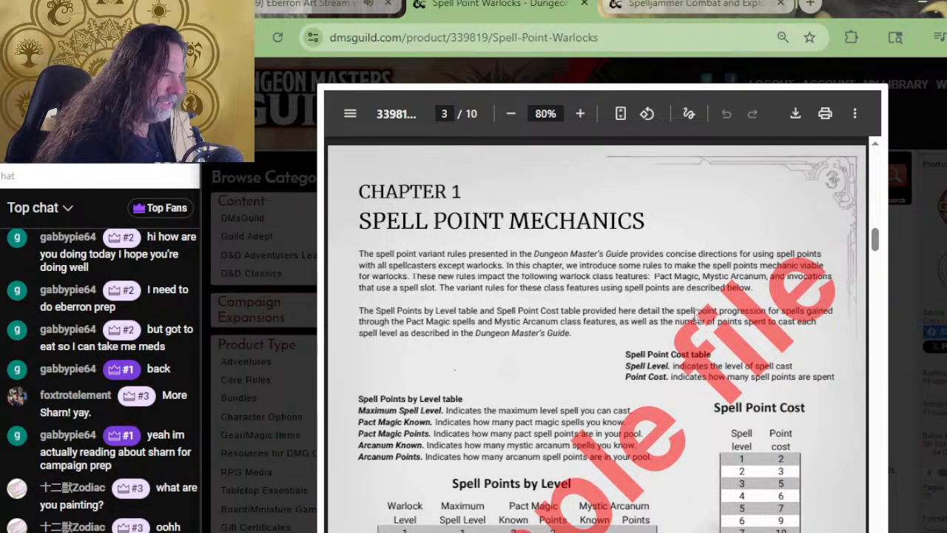
scroll(703, 312, "down", 2)
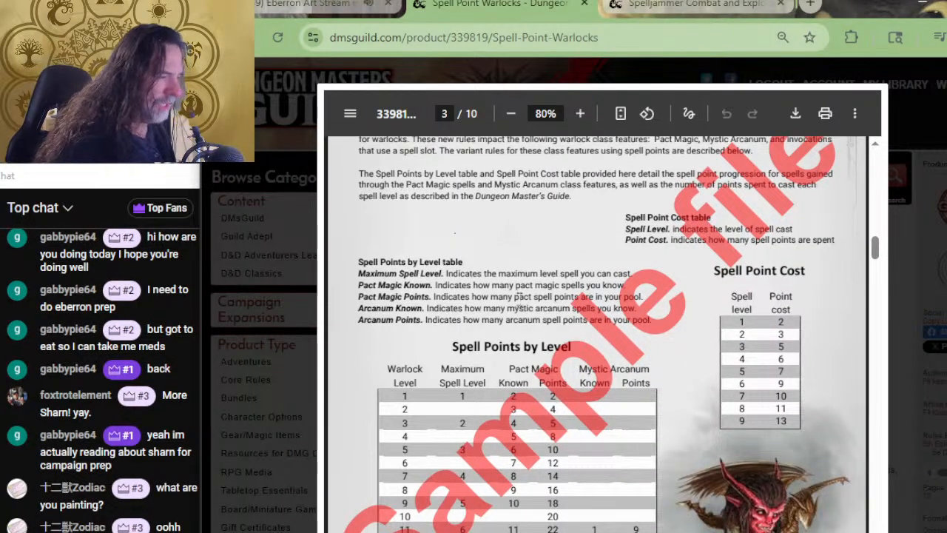
scroll(635, 250, "down", 9)
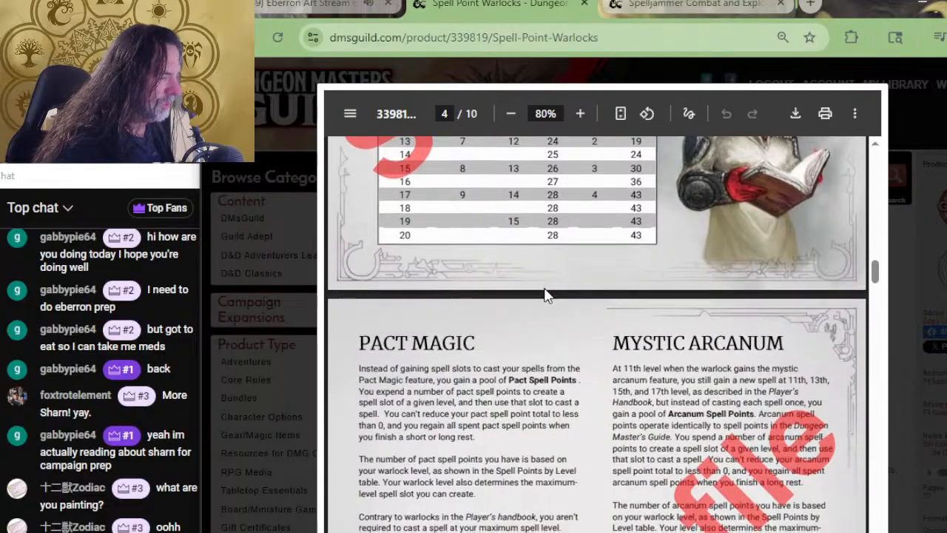
scroll(558, 243, "down", 10)
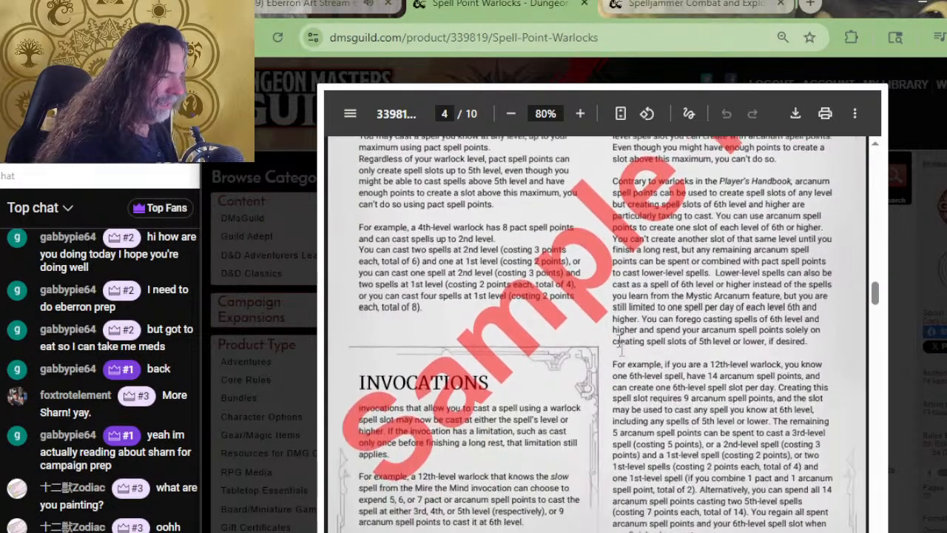
Read on through the Spell Point Warlocks preview, covering Chapter 2's Universal Spell Points tables, Epic Wish, and Chapter 3's color mana and Ravnica rules.
scroll(636, 250, "down", 10)
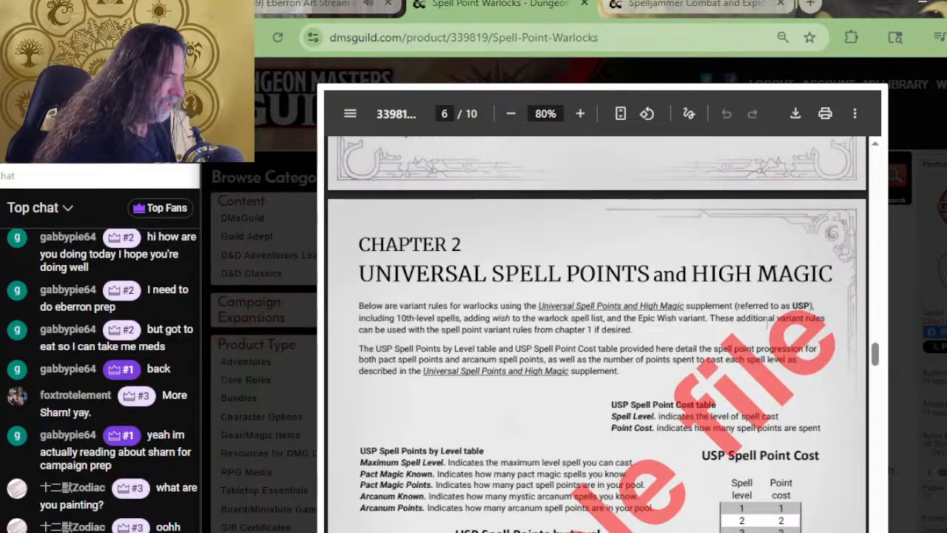
scroll(654, 315, "down", 3)
scroll(442, 276, "up", 3)
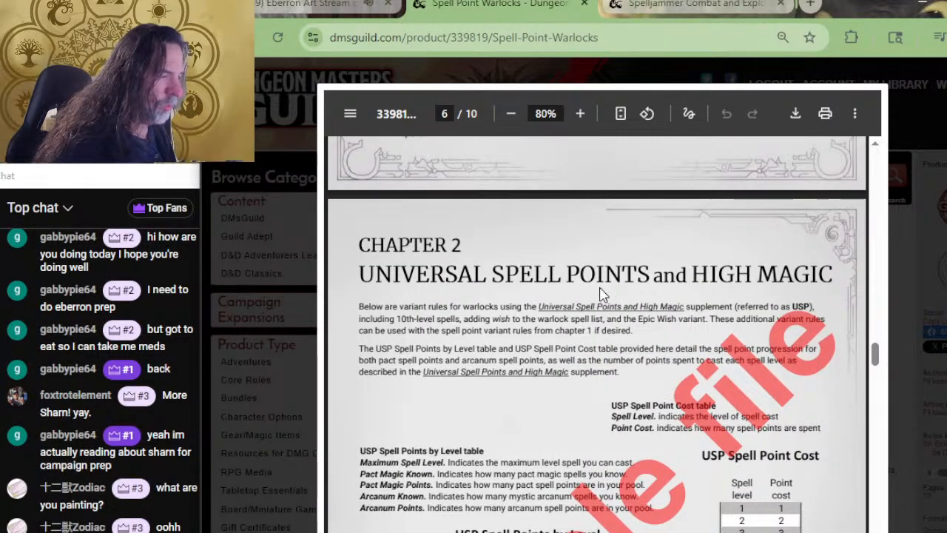
scroll(603, 294, "down", 4)
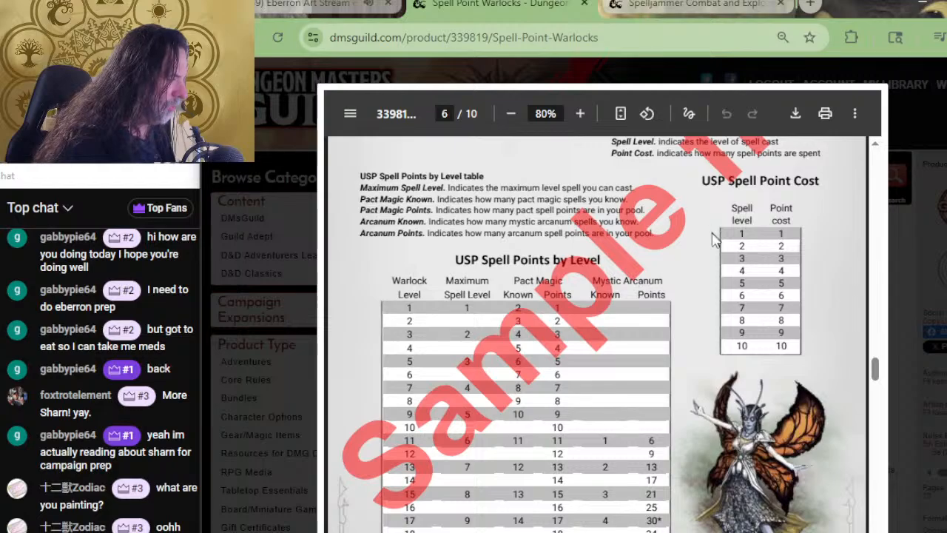
scroll(713, 235, "down", 2)
scroll(550, 277, "down", 12)
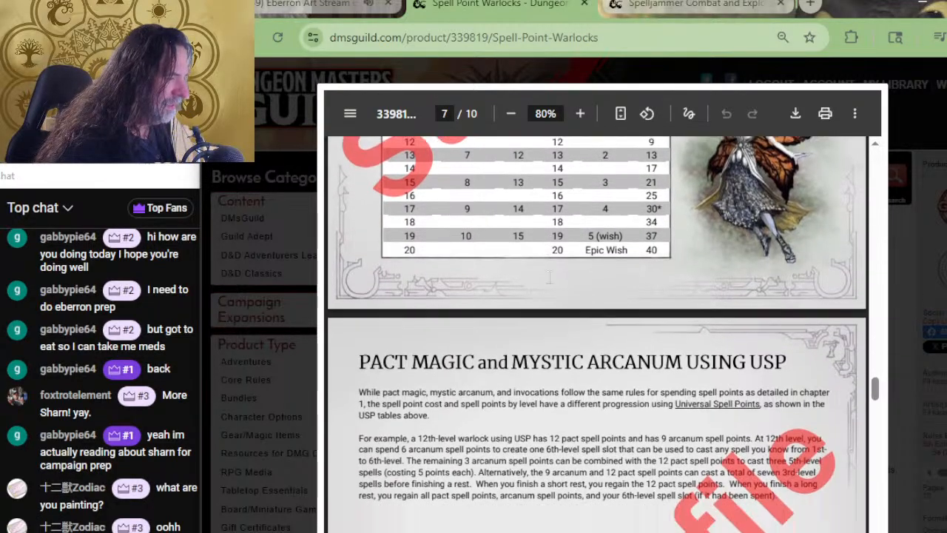
scroll(572, 277, "down", 10)
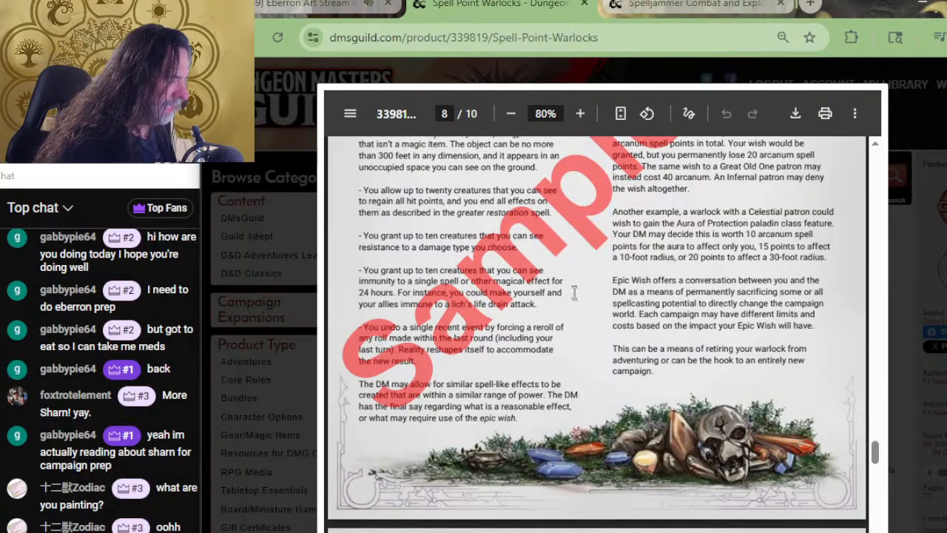
scroll(674, 405, "down", 2)
scroll(679, 387, "down", 9)
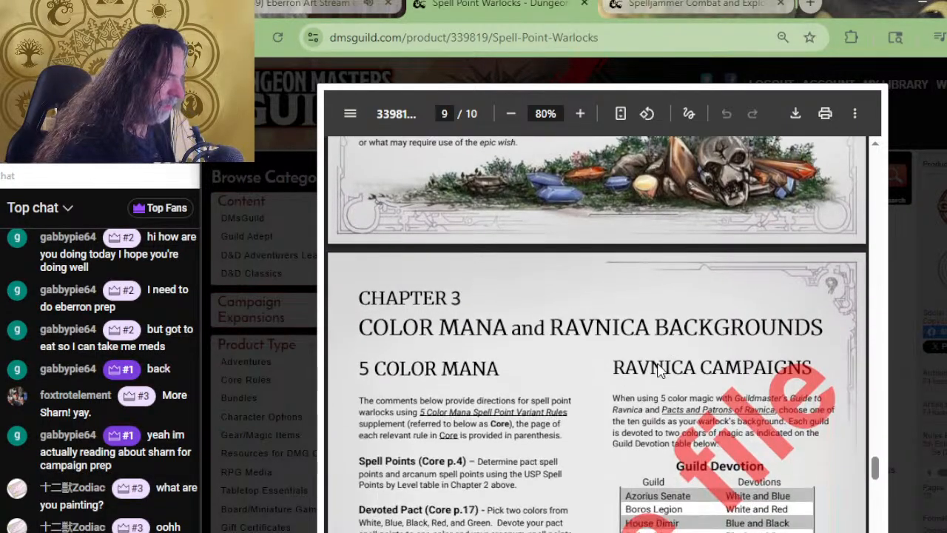
scroll(655, 360, "up", 3)
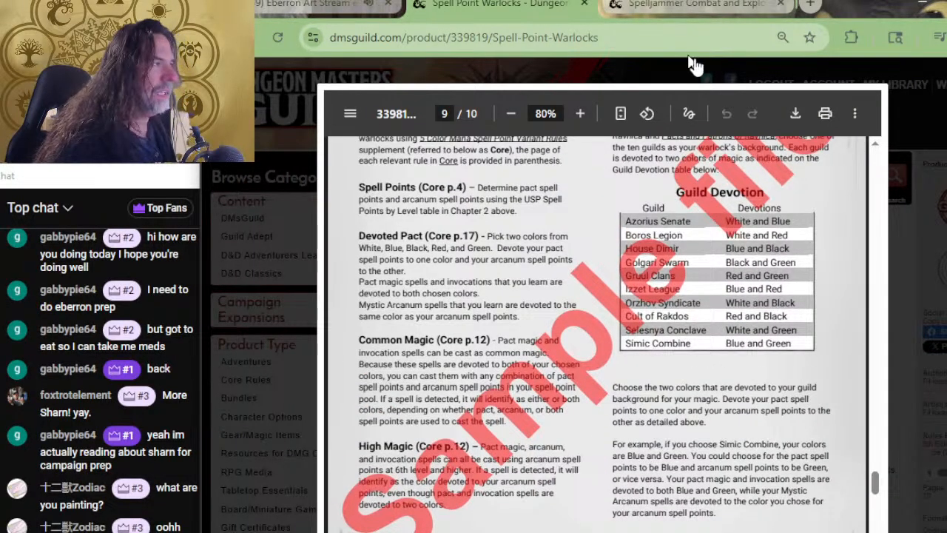
Close the Spell Point Warlocks preview, return to its bundle page, and skim the Spelljammer preview's cover, table of contents and introduction.
left_click(280, 231)
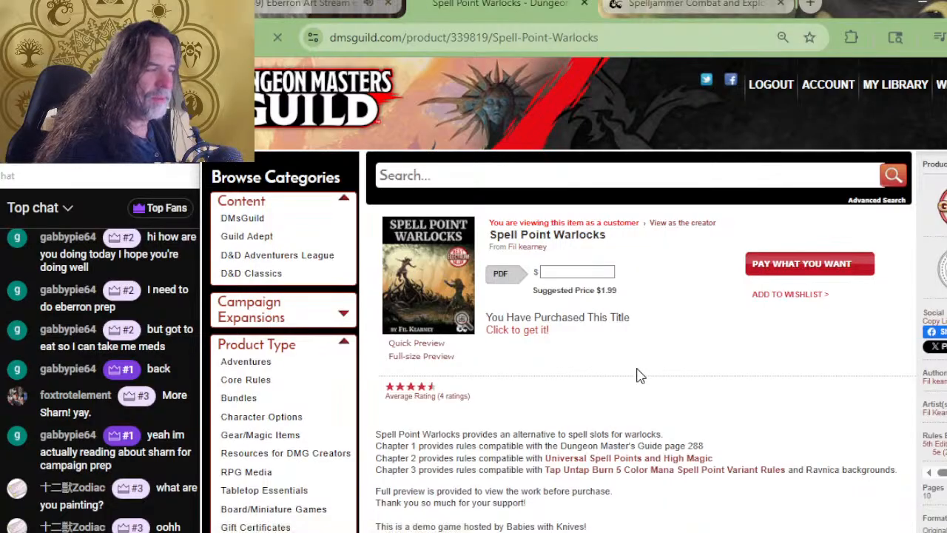
left_click(696, 5)
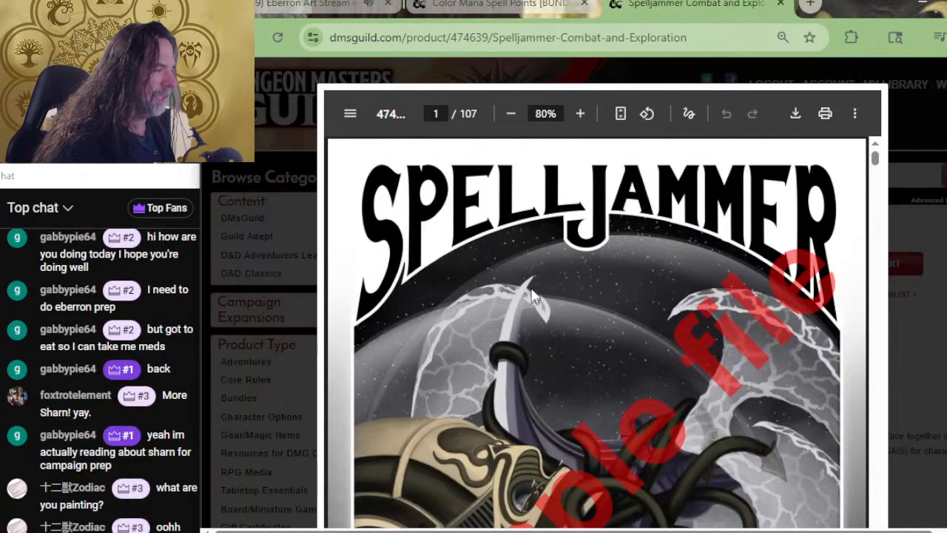
scroll(527, 285, "down", 3)
scroll(529, 282, "down", 2)
scroll(651, 281, "down", 15)
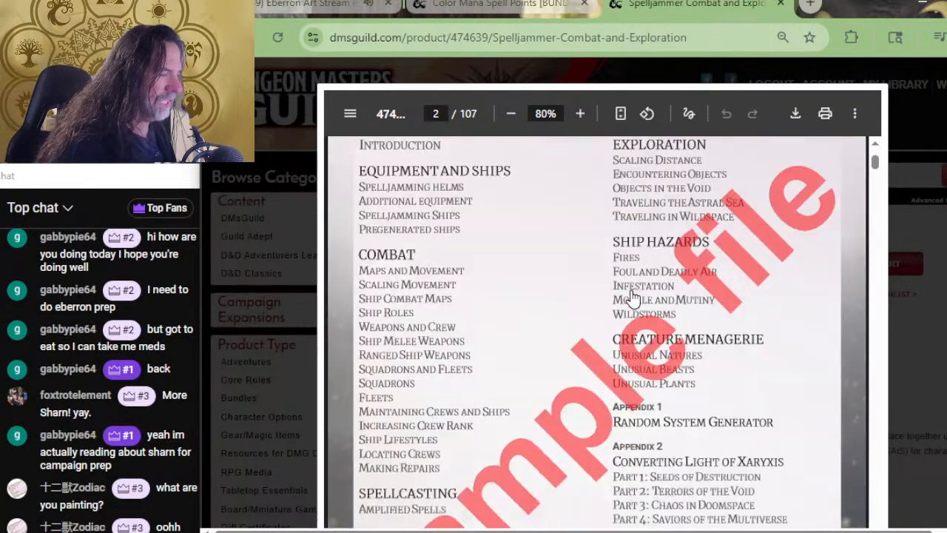
scroll(606, 286, "up", 2)
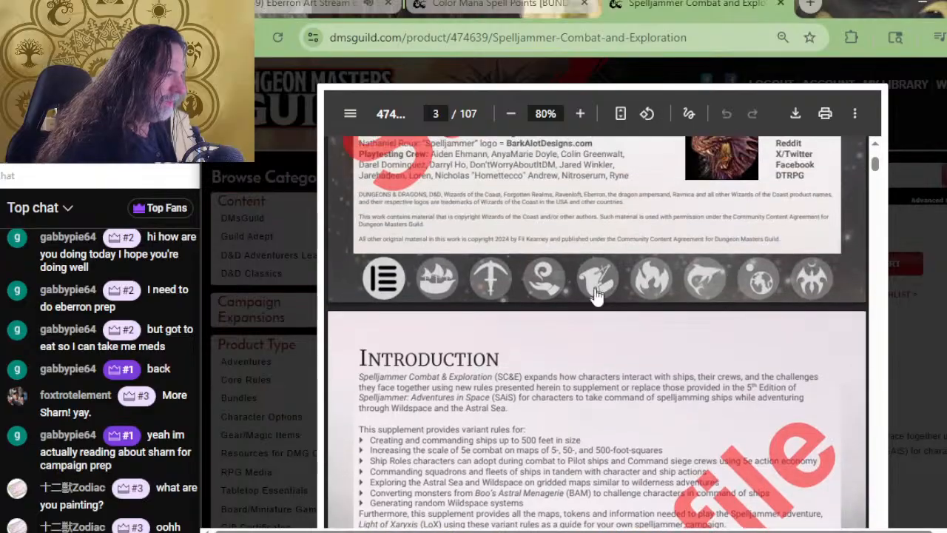
Jump to the Exploration chapter of the Spelljammer preview, skim its opening, and go on to Appendix 1.
left_click(596, 281)
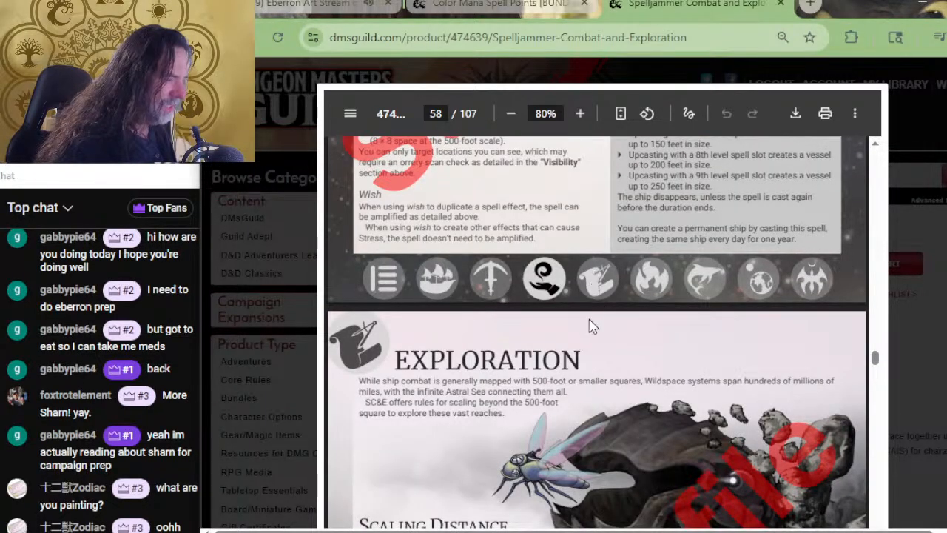
scroll(585, 311, "down", 2)
scroll(568, 291, "down", 7)
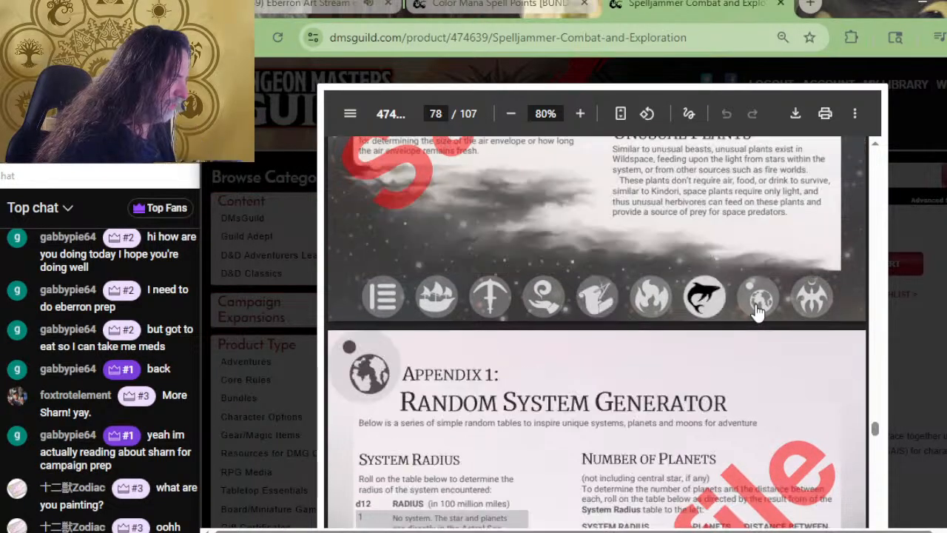
Look through the Random System Generator tables, from System Radius and World Composition to Inhabitants on page 81.
scroll(702, 295, "down", 10)
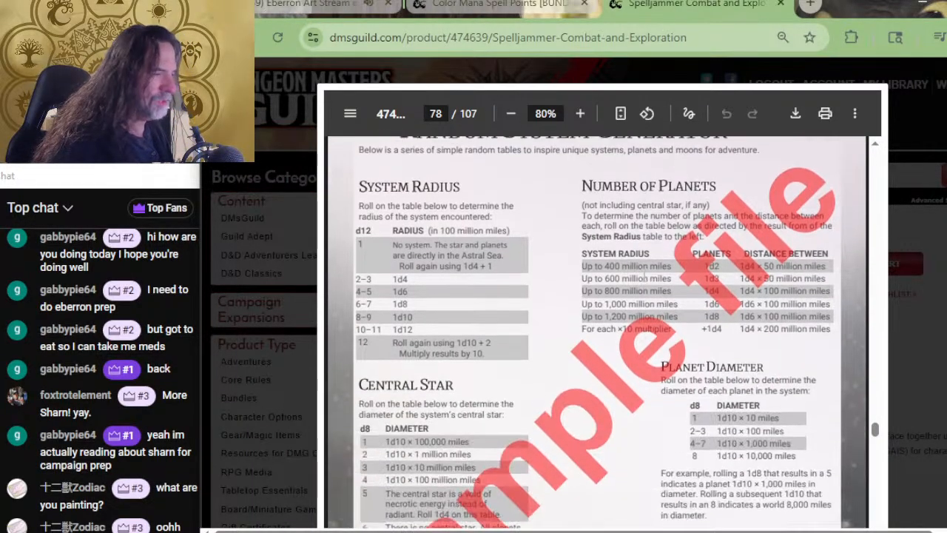
scroll(643, 276, "up", 4)
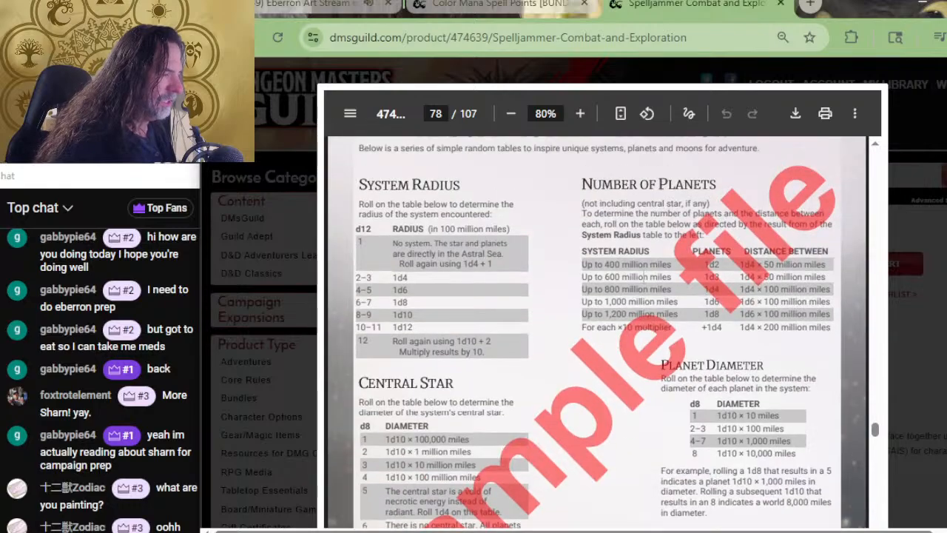
scroll(643, 271, "down", 12)
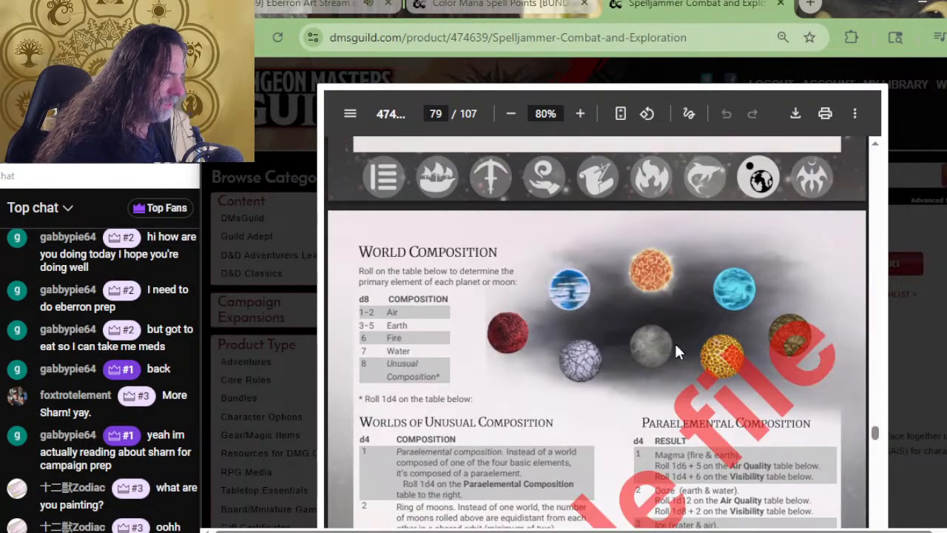
scroll(628, 290, "up", 1)
scroll(628, 291, "down", 14)
scroll(629, 297, "down", 15)
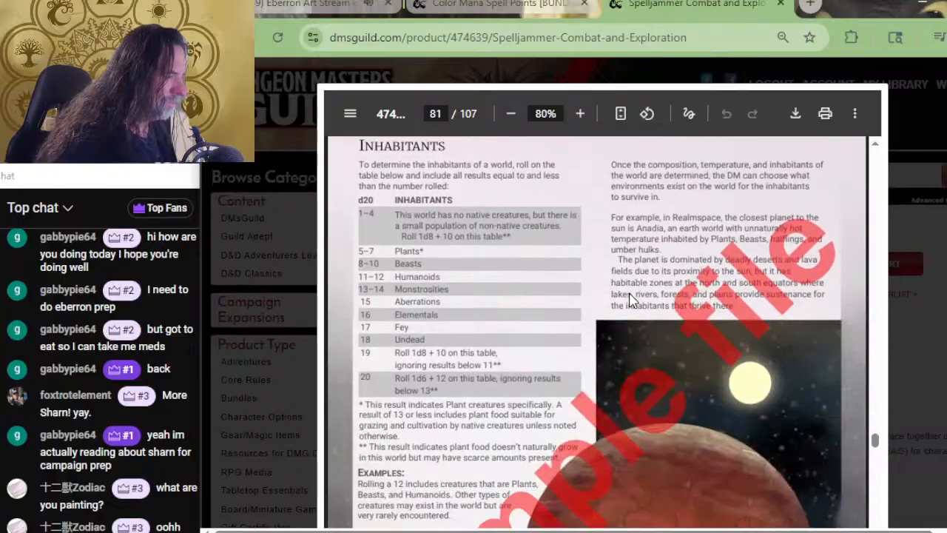
Browse the Light of Xaryxis conversion pages, covering the Moondancer and Dark Star crews and the replacement text on page 85.
scroll(629, 293, "down", 15)
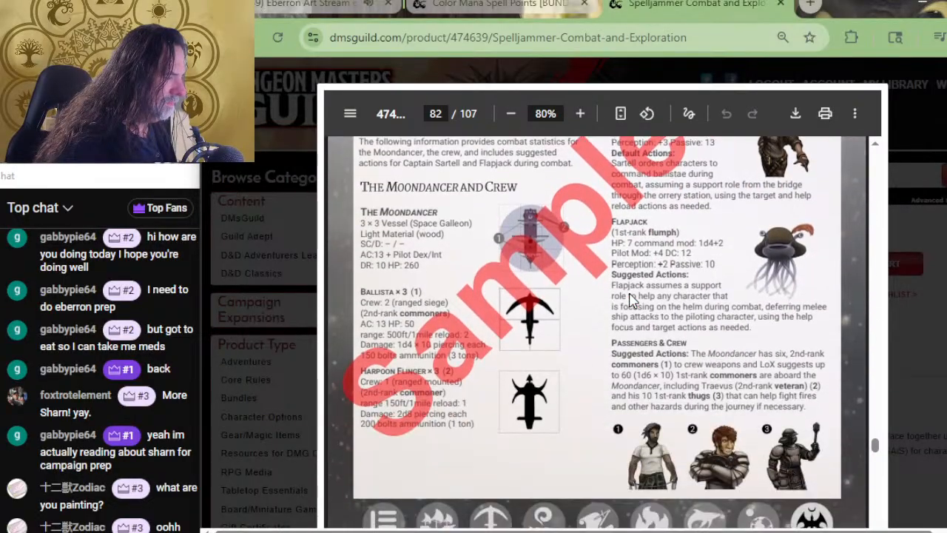
scroll(626, 306, "down", 15)
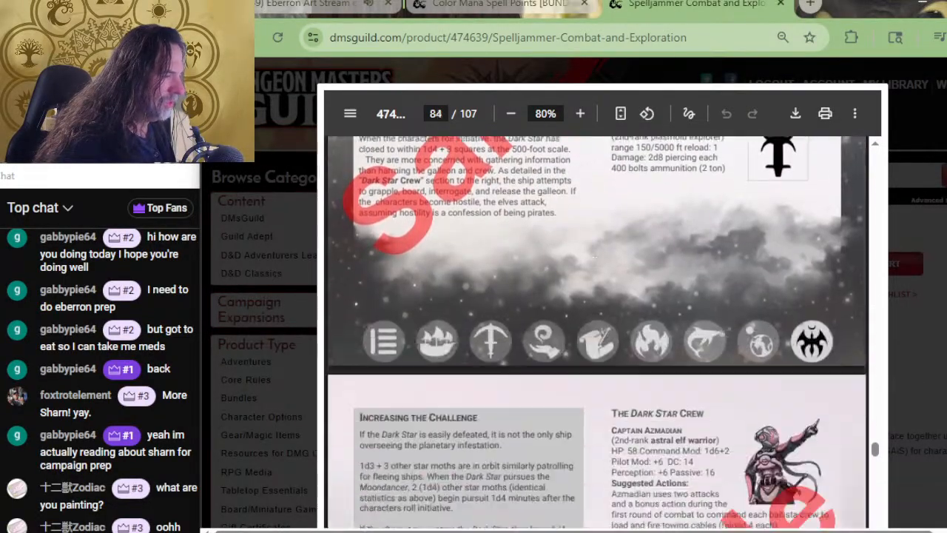
scroll(594, 262, "down", 10)
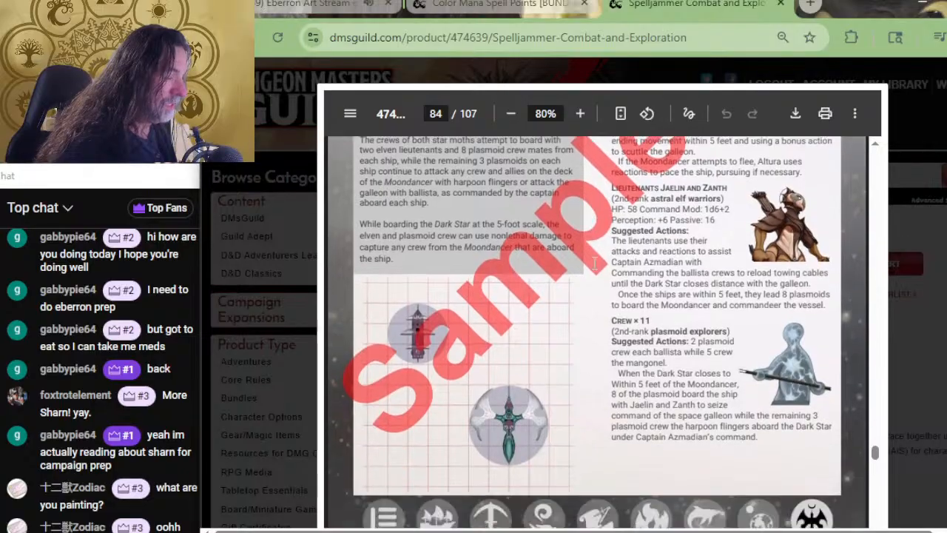
scroll(594, 263, "down", 10)
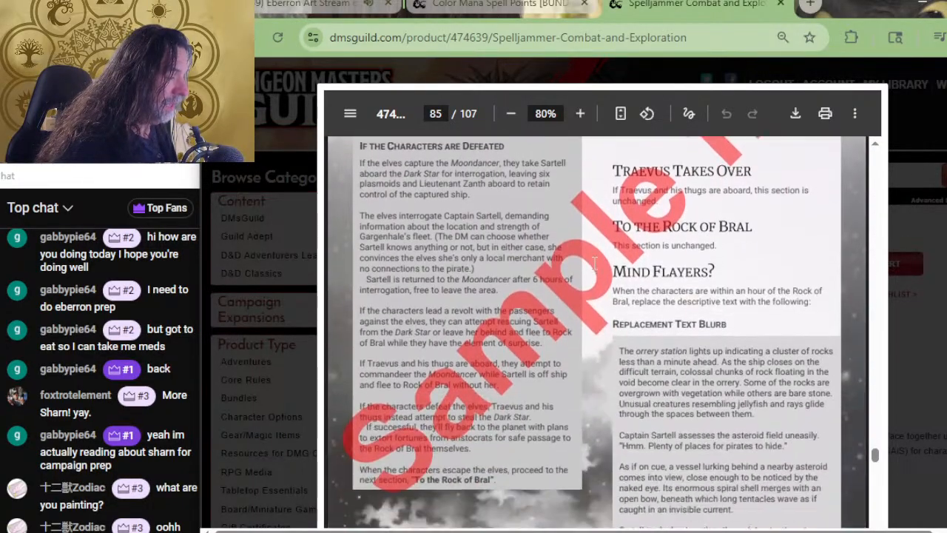
scroll(594, 263, "up", 5)
scroll(522, 448, "down", 2)
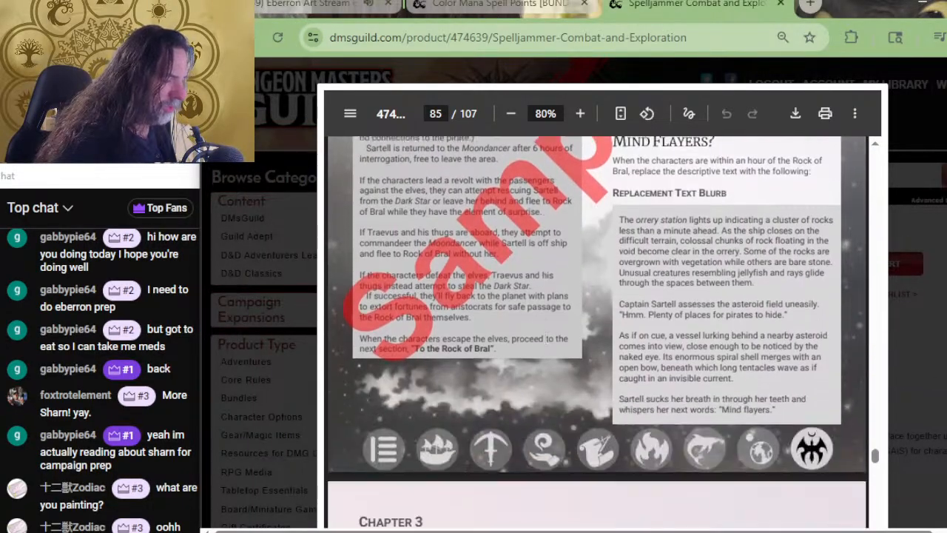
Jump to the Combat chapter and examine the Ship Combat Maps diagrams and the weapon ranges for the 500-foot, 50-foot and 5-foot scales.
left_click(493, 450)
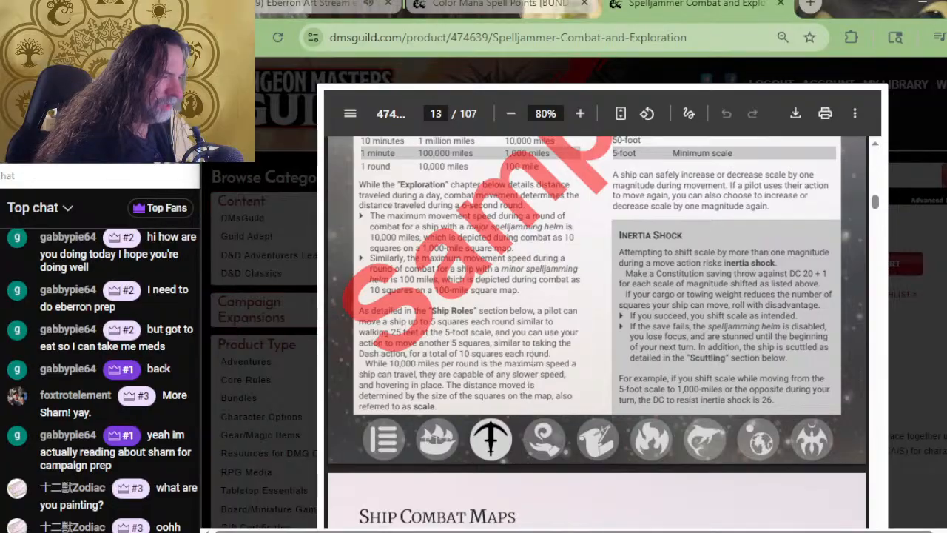
scroll(531, 355, "up", 6)
scroll(529, 358, "down", 12)
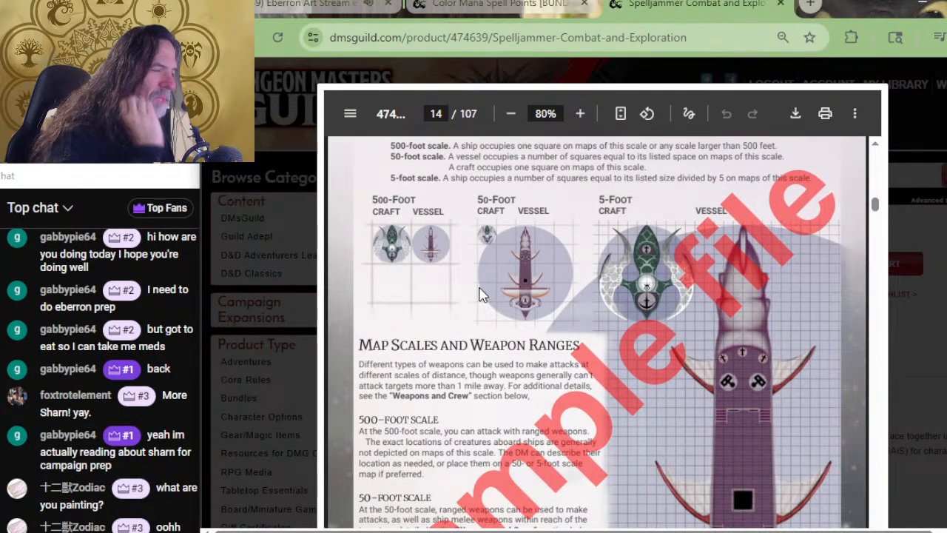
scroll(607, 289, "down", 4)
scroll(652, 281, "up", 4)
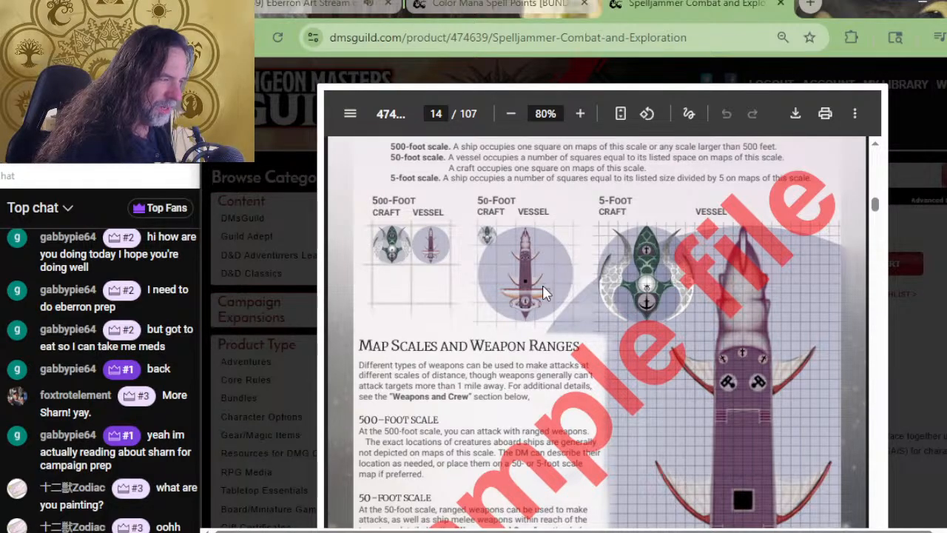
scroll(740, 324, "down", 4)
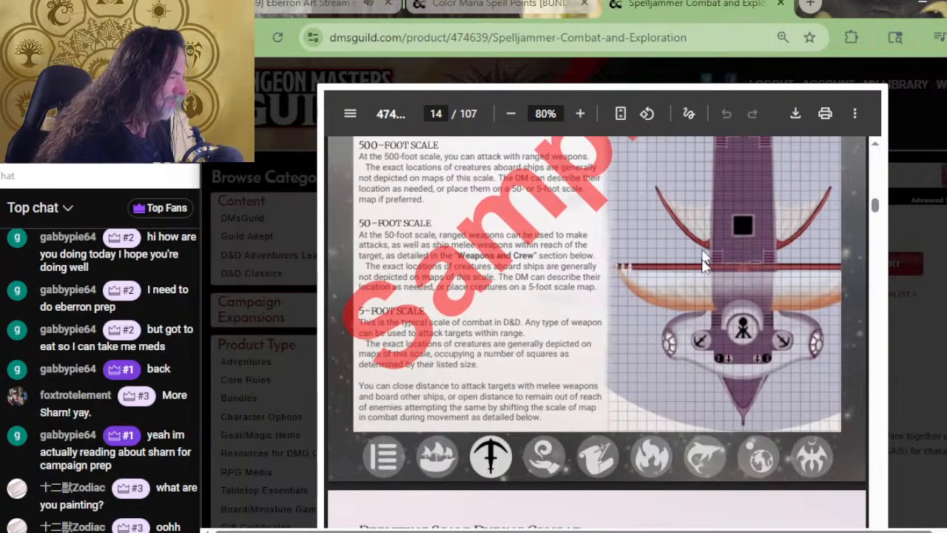
scroll(731, 382, "up", 5)
scroll(732, 296, "down", 5)
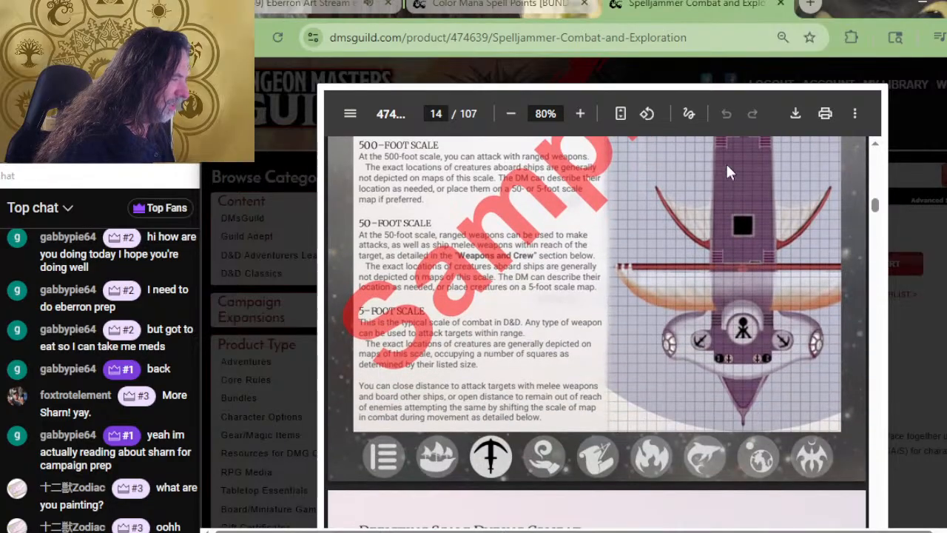
scroll(717, 207, "down", 2)
scroll(707, 251, "up", 10)
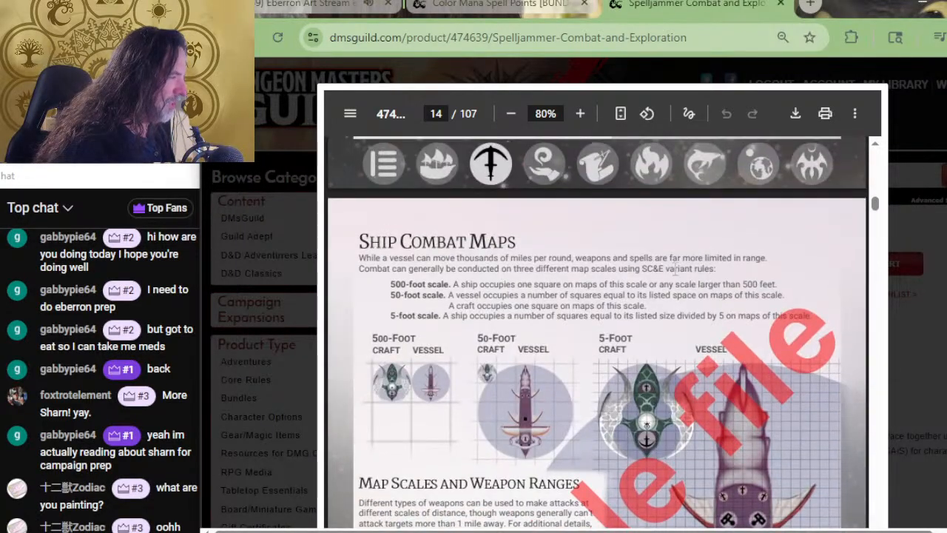
scroll(676, 268, "down", 2)
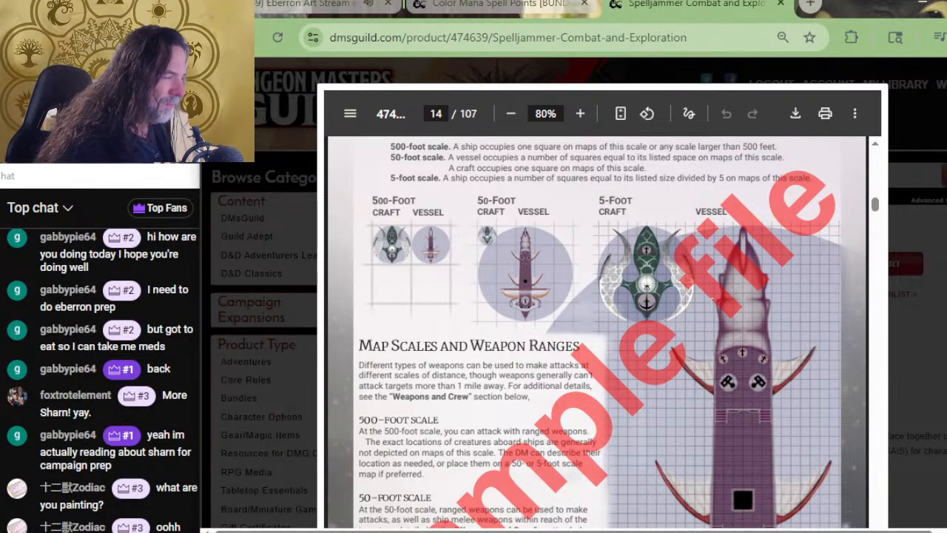
Examine the three-scale battle map illustration on page 15 at 125% magnification.
scroll(516, 326, "down", 10)
scroll(517, 326, "up", 5)
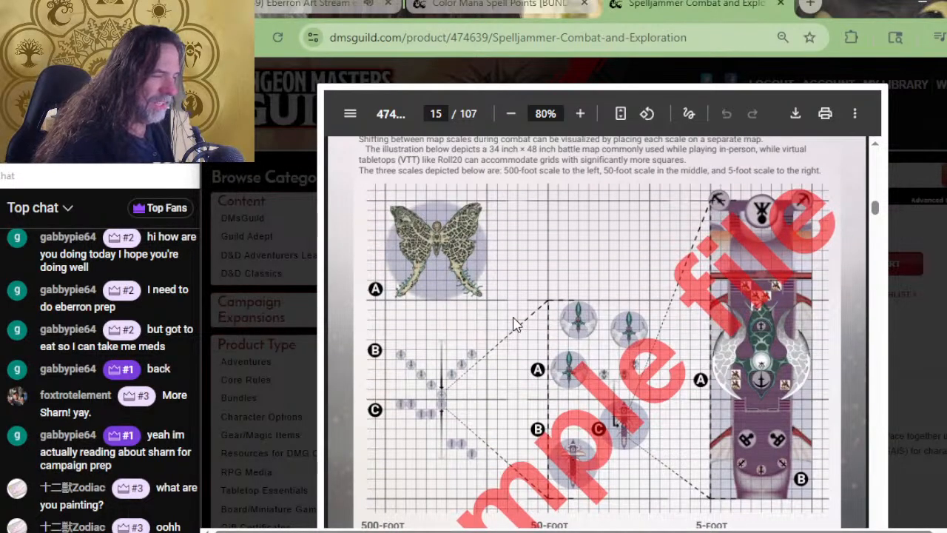
scroll(516, 325, "up", 4)
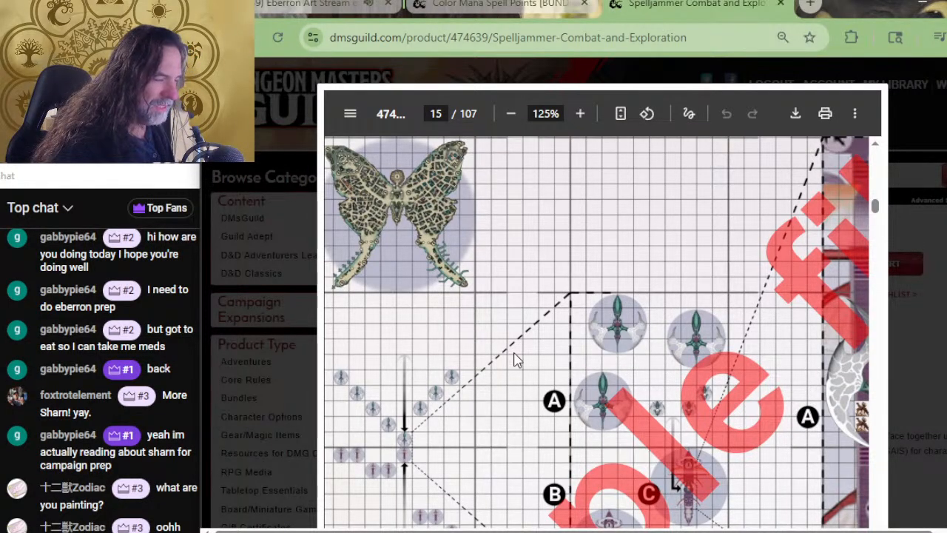
right_click(542, 331)
scroll(507, 334, "down", 2)
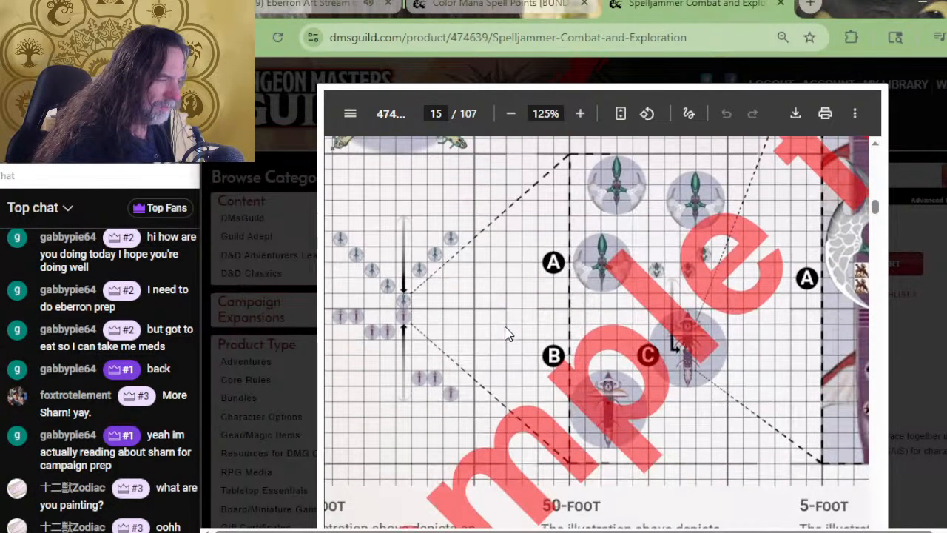
scroll(507, 333, "down", 3)
scroll(505, 333, "up", 6)
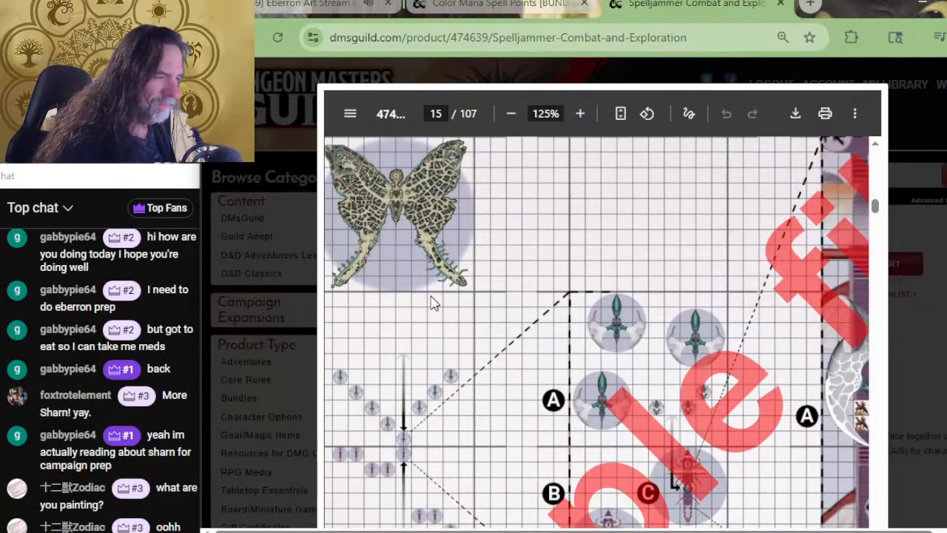
Review the introduction to depicting scale during combat and magnify the butterfly-shaped ship on the battle map to 195%.
scroll(414, 268, "up", 2)
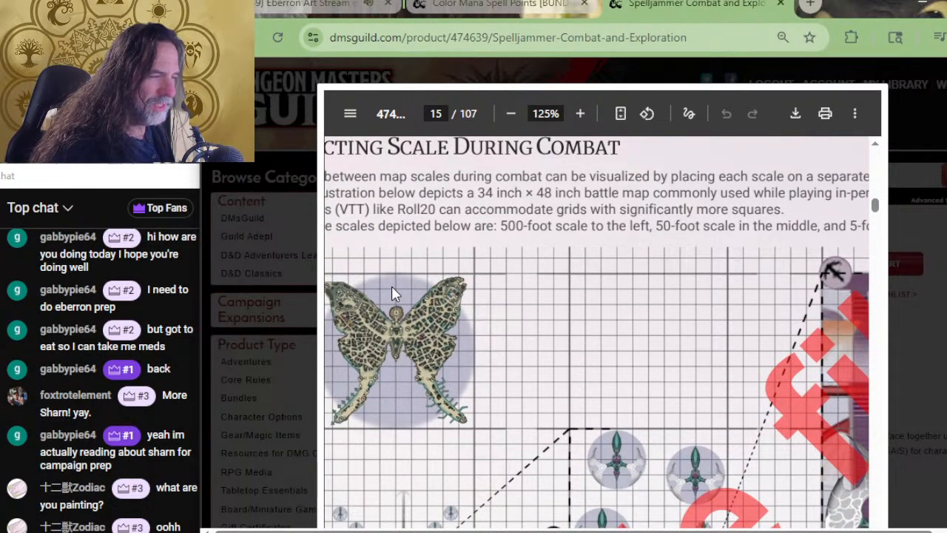
scroll(398, 316, "down", 3)
scroll(403, 296, "up", 5, "ctrl")
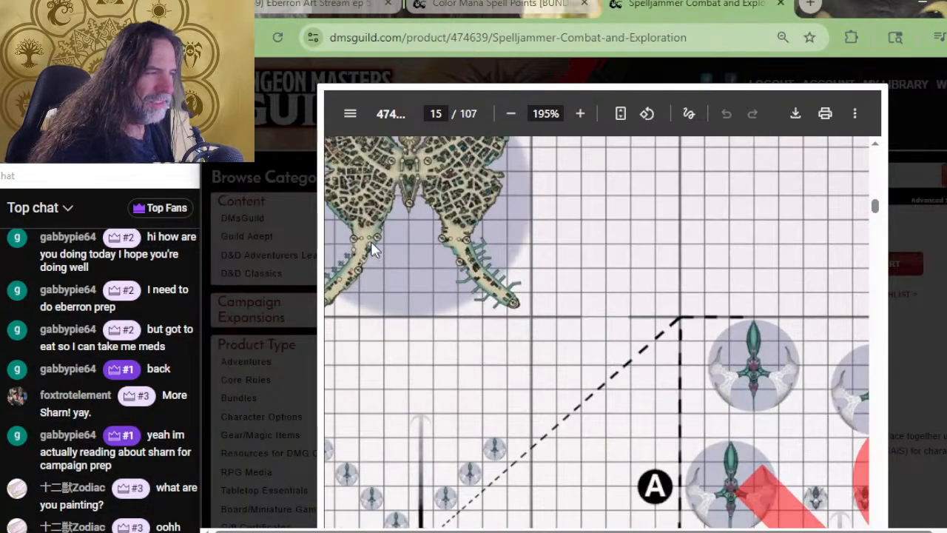
Magnify the butterfly-shaped asteroid base on the page 15 battle map to 305% and examine its wings and tails.
scroll(419, 259, "up", 3)
scroll(423, 252, "down", 1)
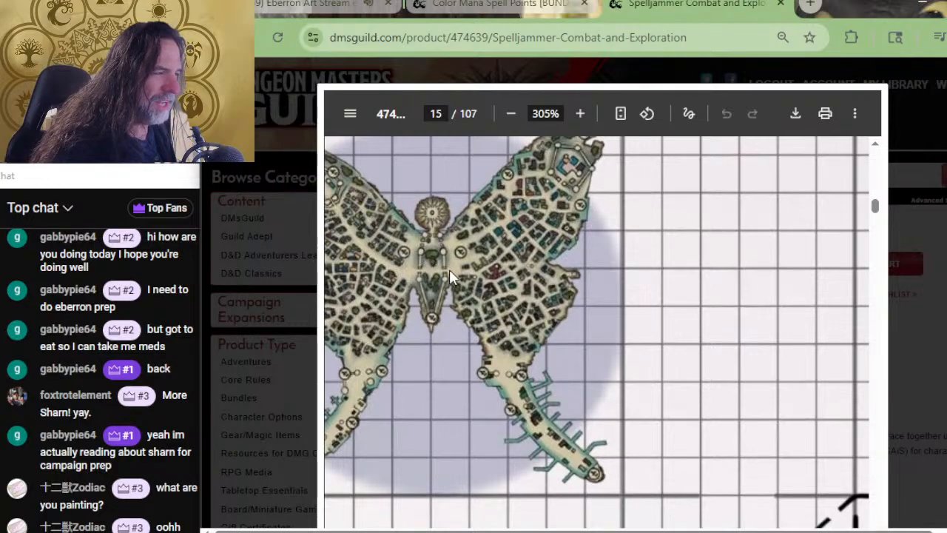
scroll(437, 288, "left", 3)
scroll(541, 299, "up", 3)
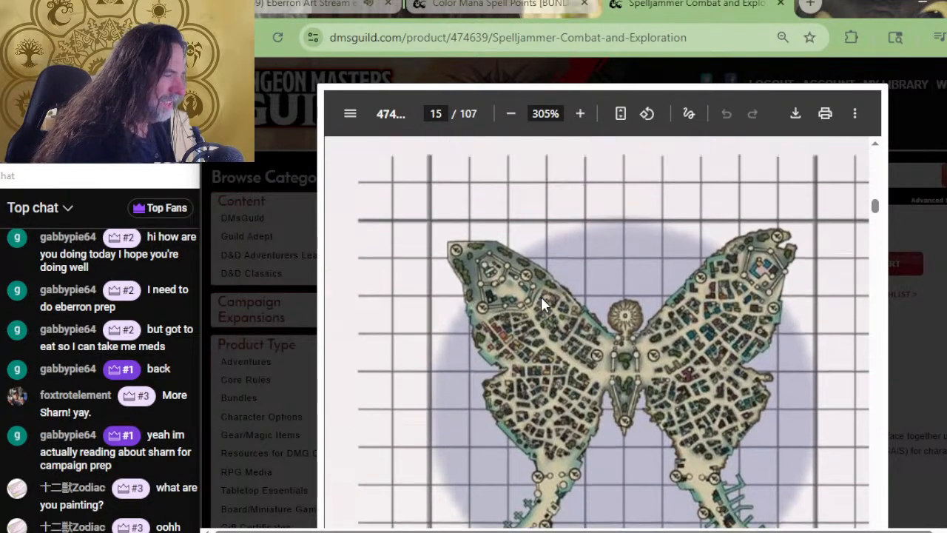
scroll(567, 281, "down", 4)
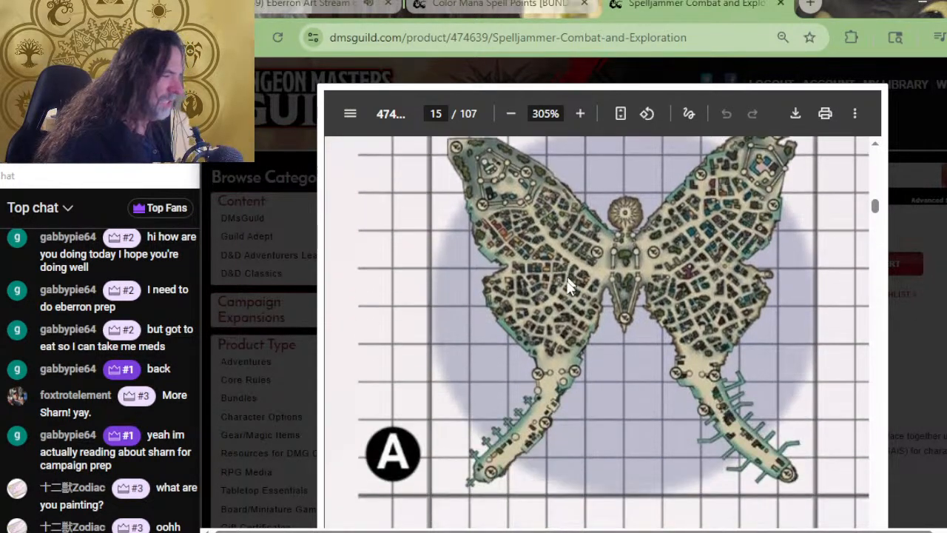
scroll(671, 300, "up", 4)
scroll(614, 294, "down", 7)
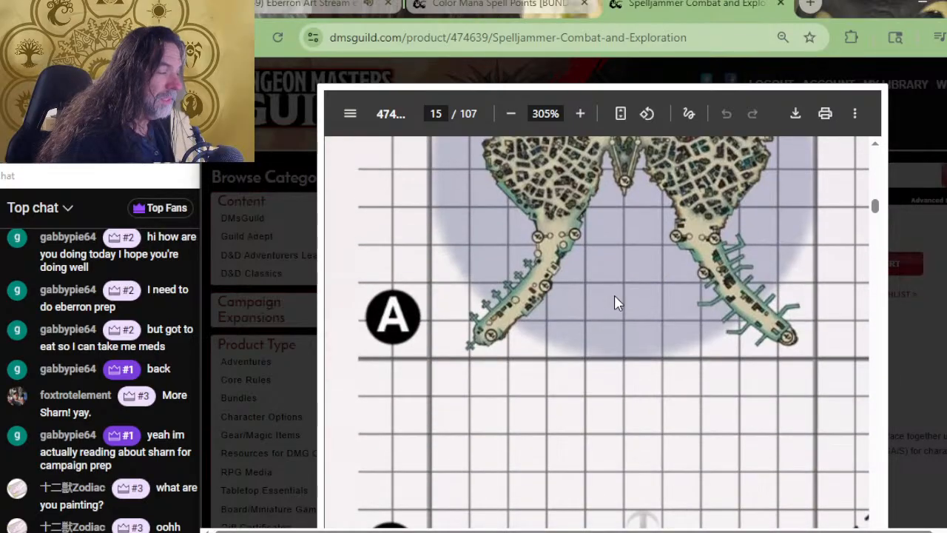
Examine the defending fleet (B) and enemy fleet (C) formations on the 500-foot scale map at 305%.
scroll(614, 294, "down", 2)
scroll(554, 258, "up", 2)
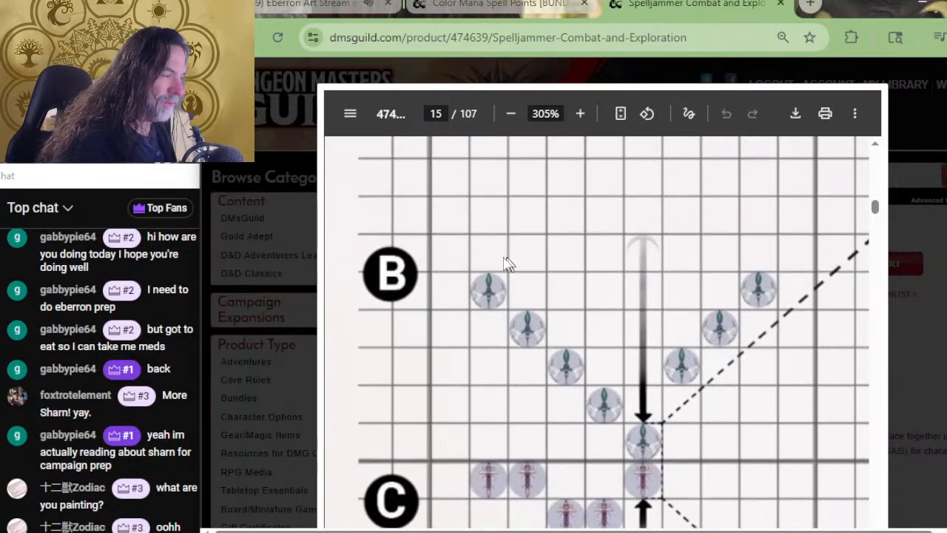
scroll(677, 258, "up", 2)
scroll(651, 264, "down", 2)
scroll(649, 269, "down", 2)
scroll(511, 348, "down", 2)
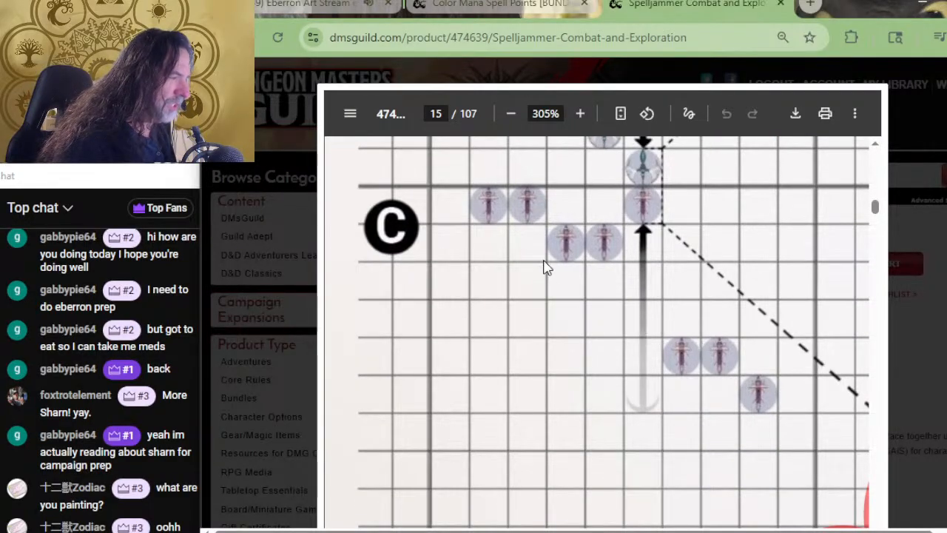
scroll(567, 277, "right", 2)
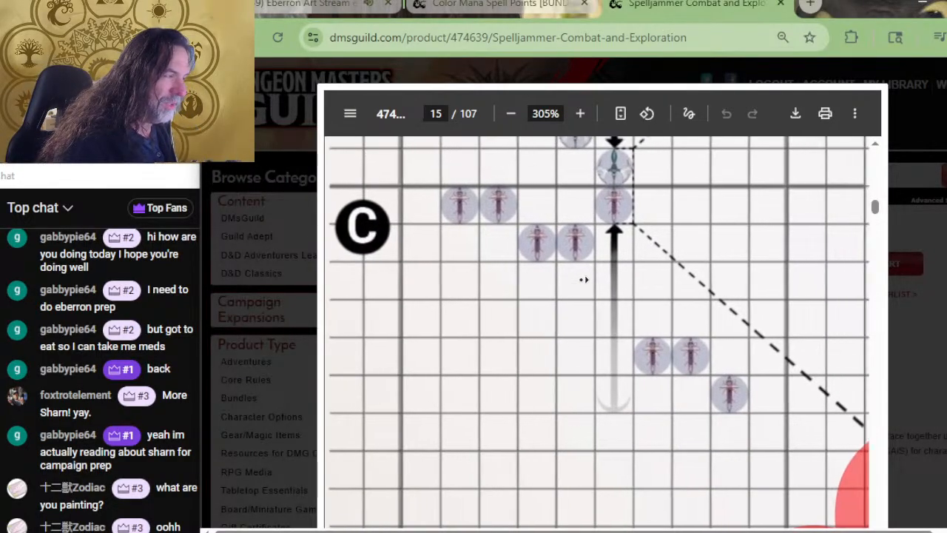
scroll(592, 252, "up", 2)
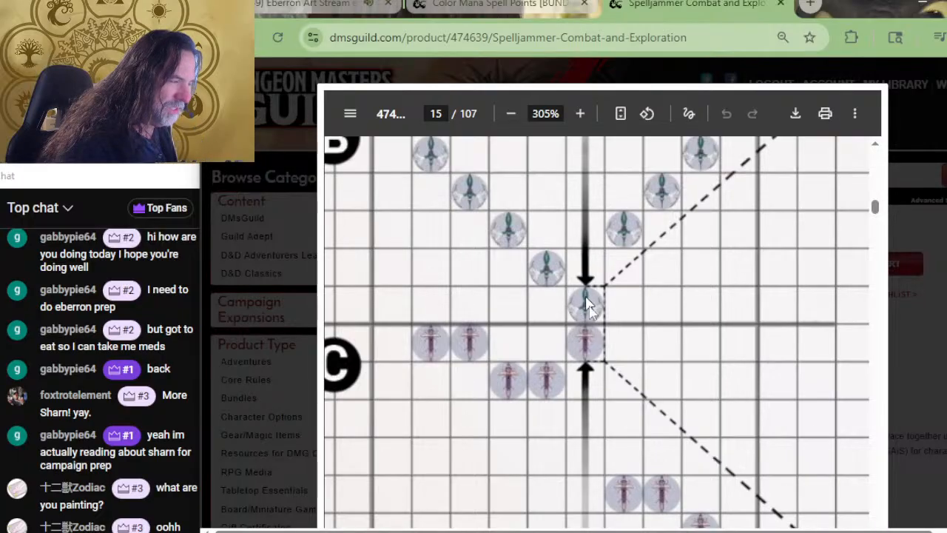
Examine the star moths, warbirds and hammerhead ships on the 50-foot scale map, magnifying them up to 400%.
scroll(577, 345, "right", 6)
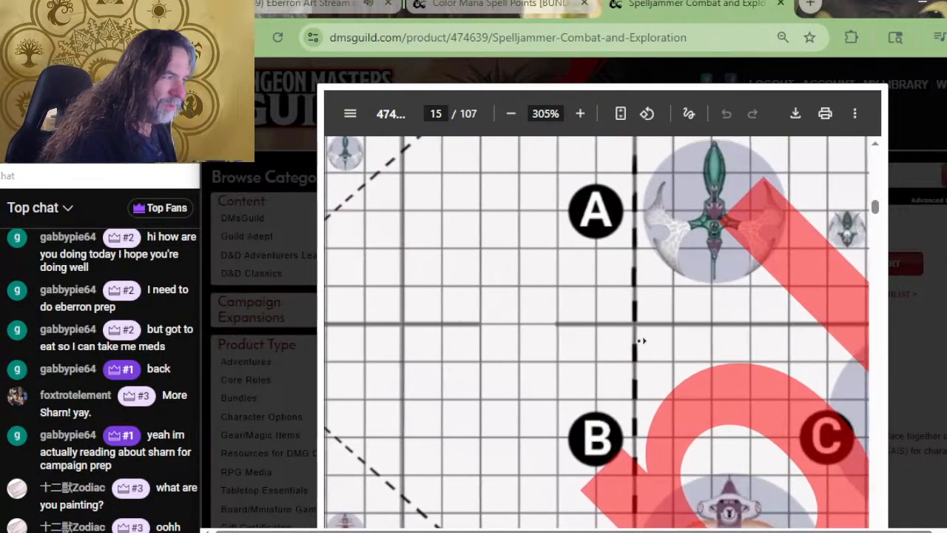
scroll(641, 341, "down", 3, "ctrl")
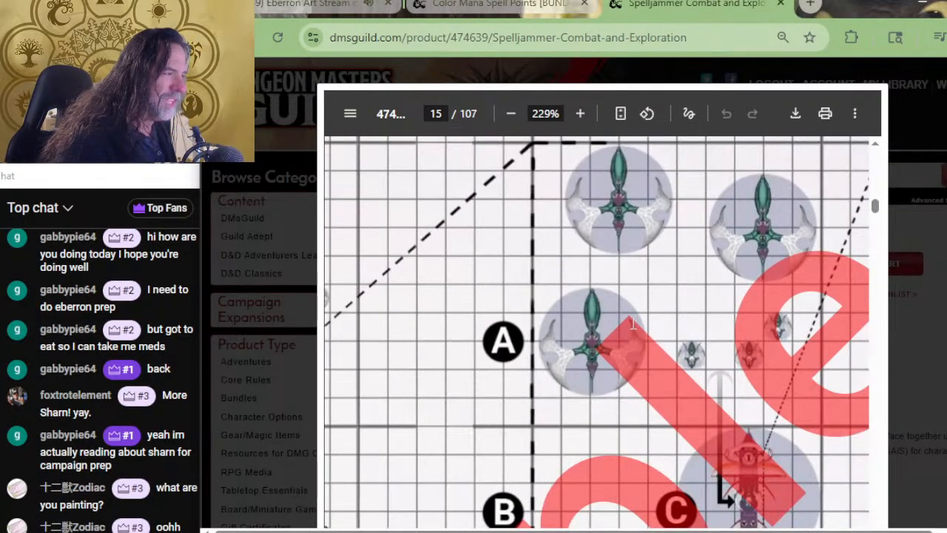
scroll(633, 323, "right", 3)
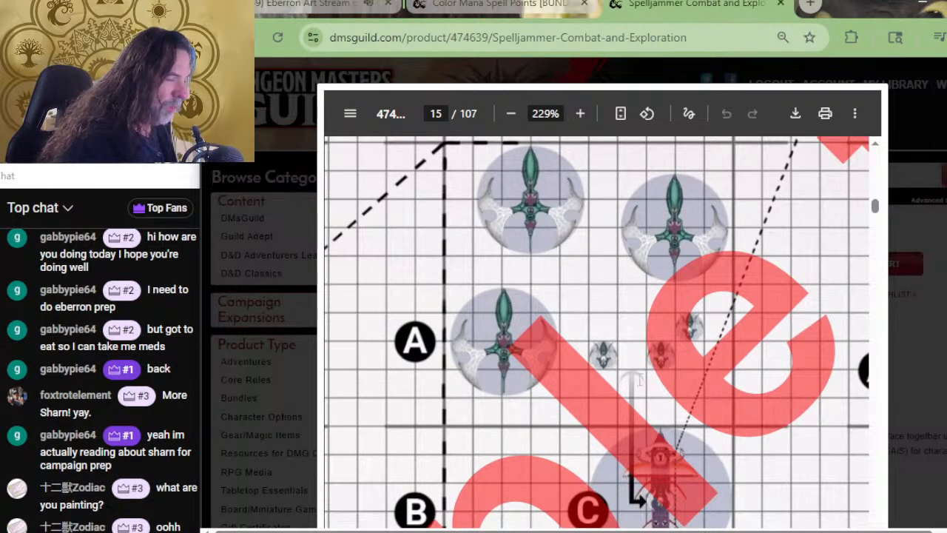
scroll(640, 381, "up", 3)
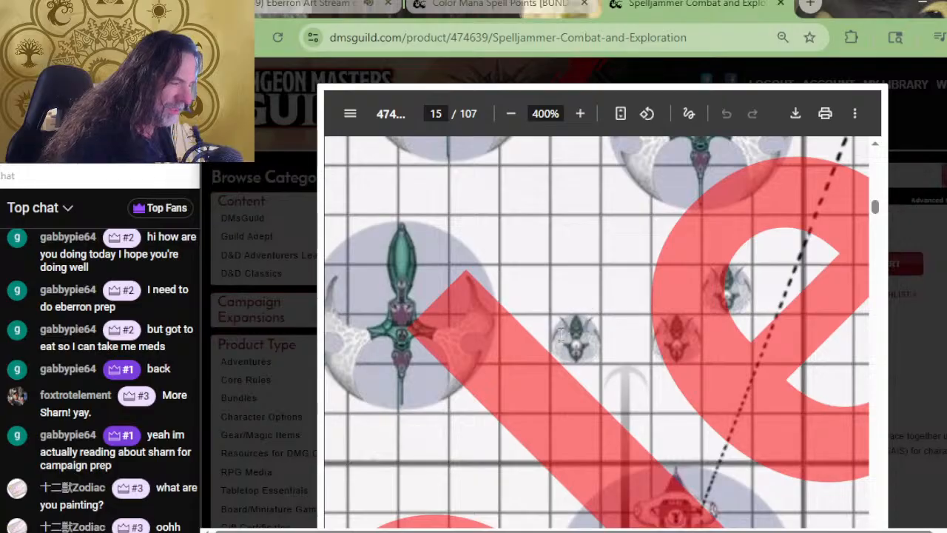
scroll(595, 294, "down", 2)
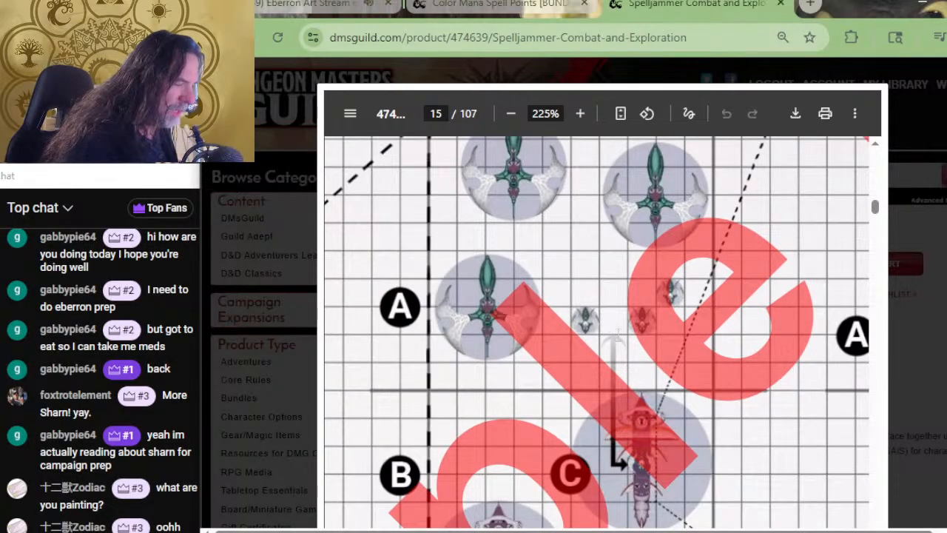
scroll(632, 326, "down", 2)
scroll(618, 288, "up", 2)
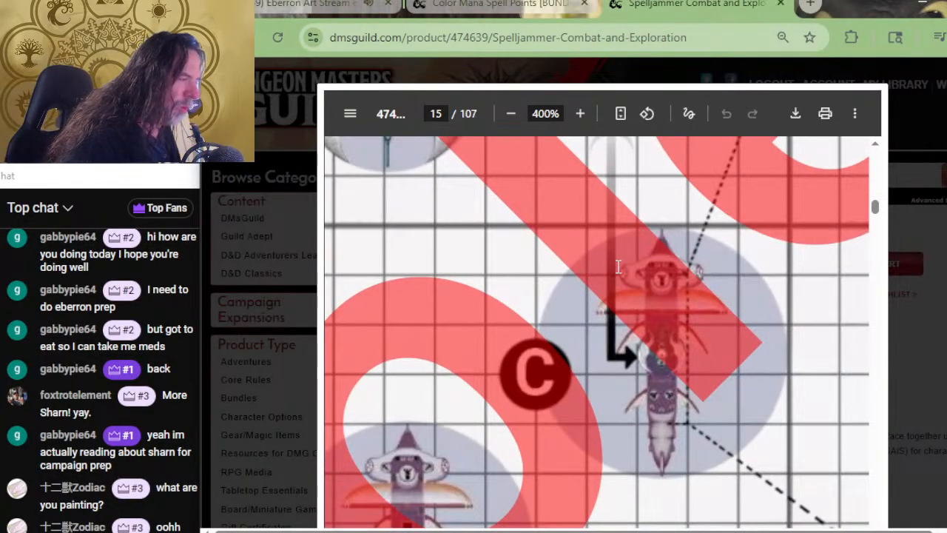
scroll(620, 259, "down", 4)
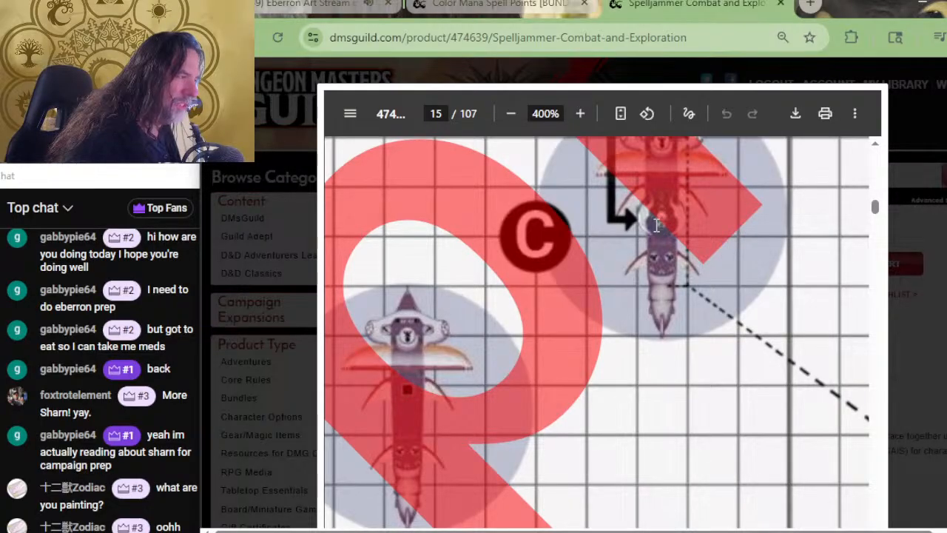
scroll(656, 225, "down", 3)
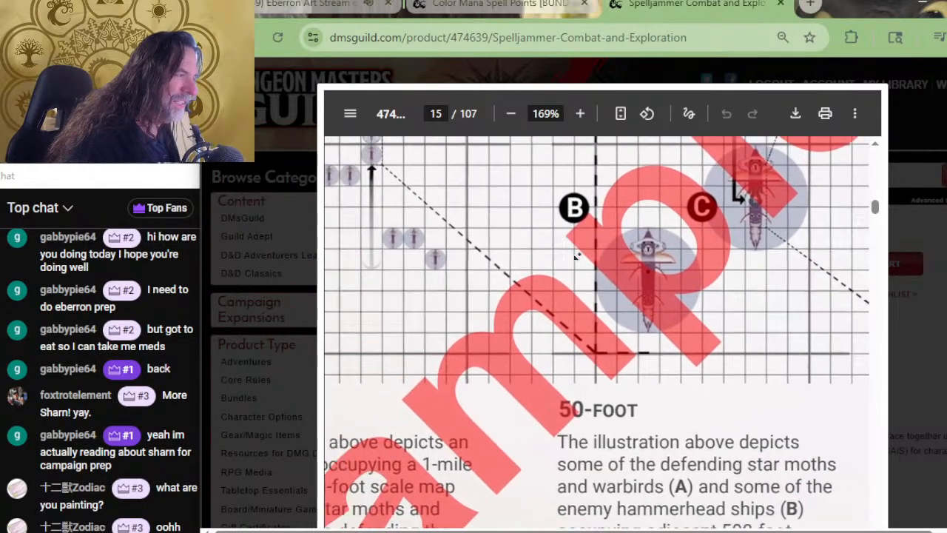
Inspect the 5-foot scale deck map with the boarding party on the hammerhead ship, magnifying it up to 400%.
scroll(727, 236, "up", 4)
middle_click(728, 236)
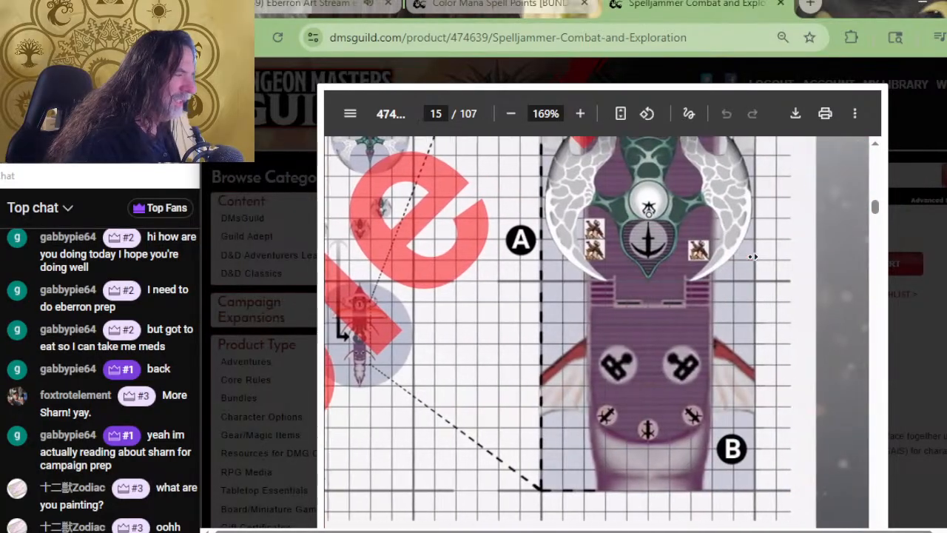
middle_click(752, 257)
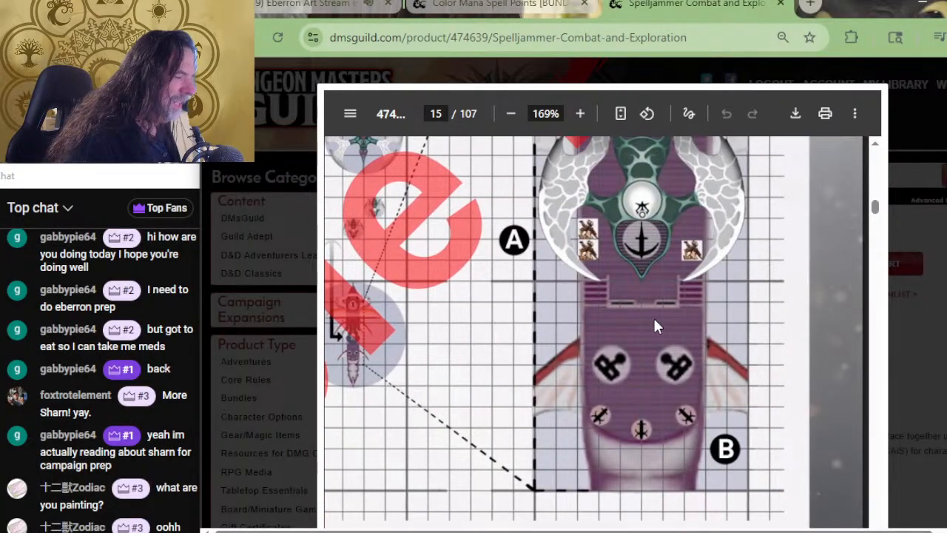
scroll(646, 317, "up", 3)
scroll(646, 318, "down", 1)
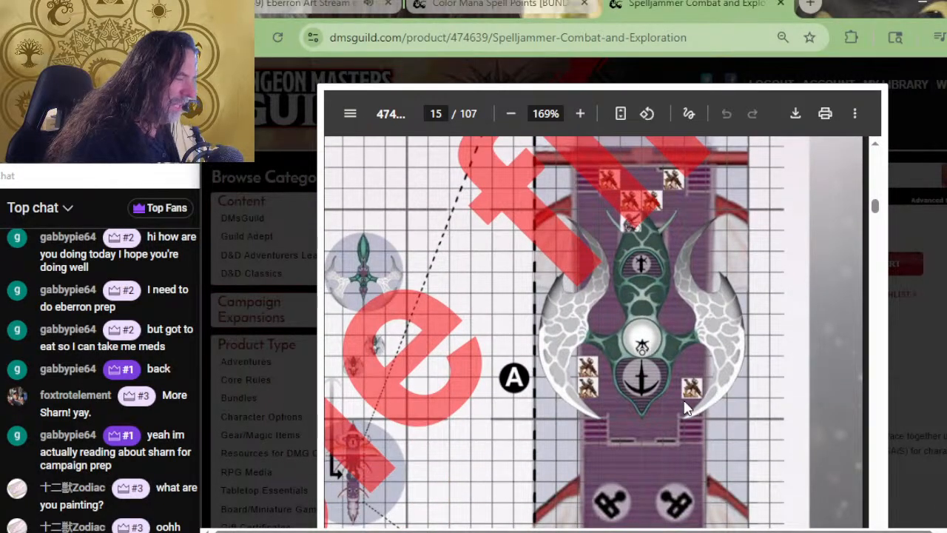
scroll(680, 423, "down", 2)
scroll(685, 354, "up", 2)
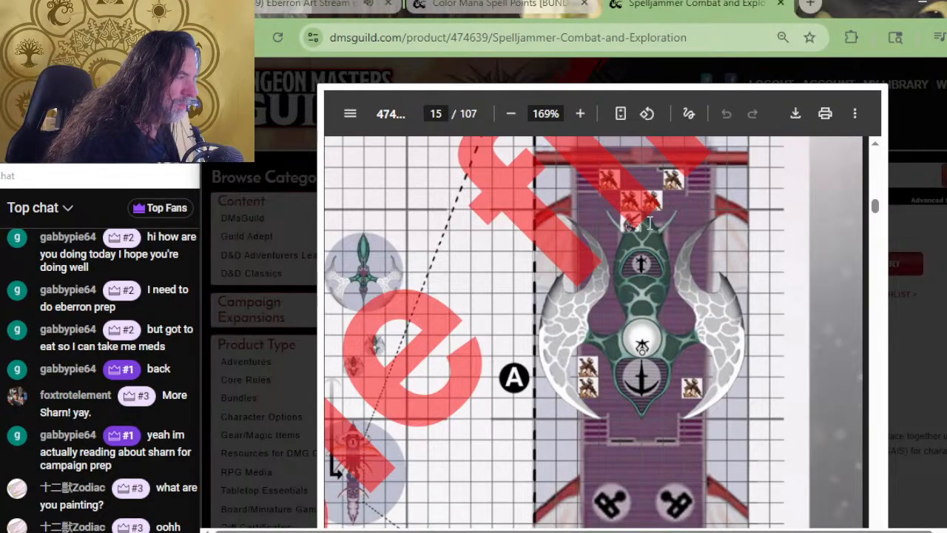
scroll(619, 204, "up", 5)
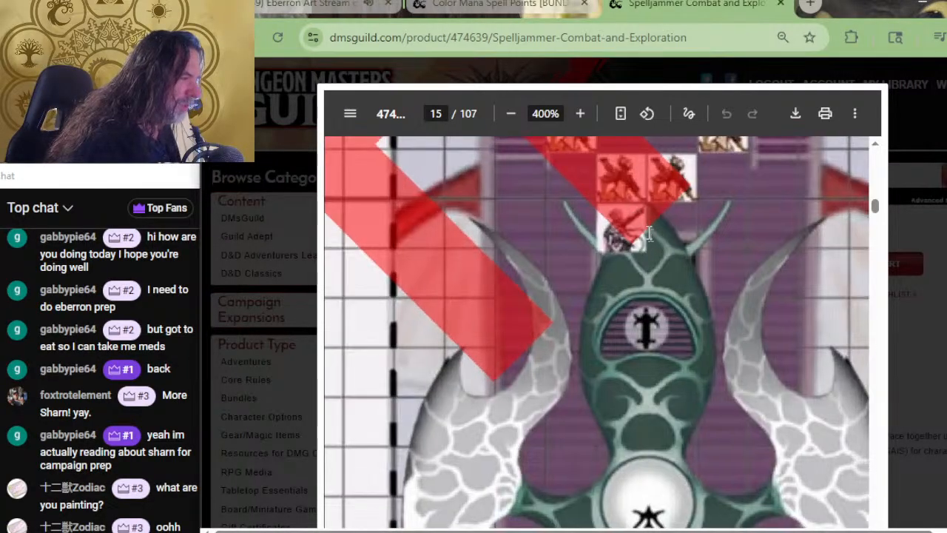
scroll(610, 197, "down", 3)
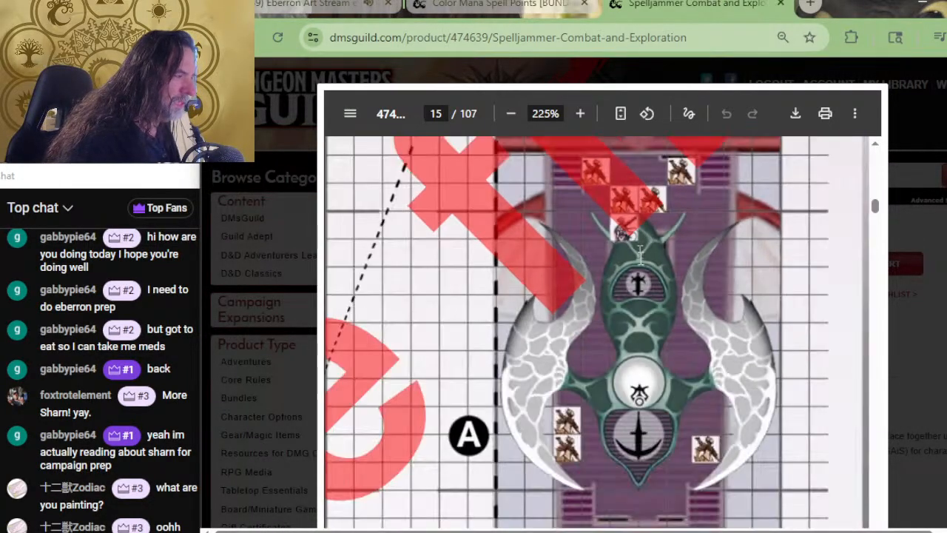
scroll(658, 348, "up", 4)
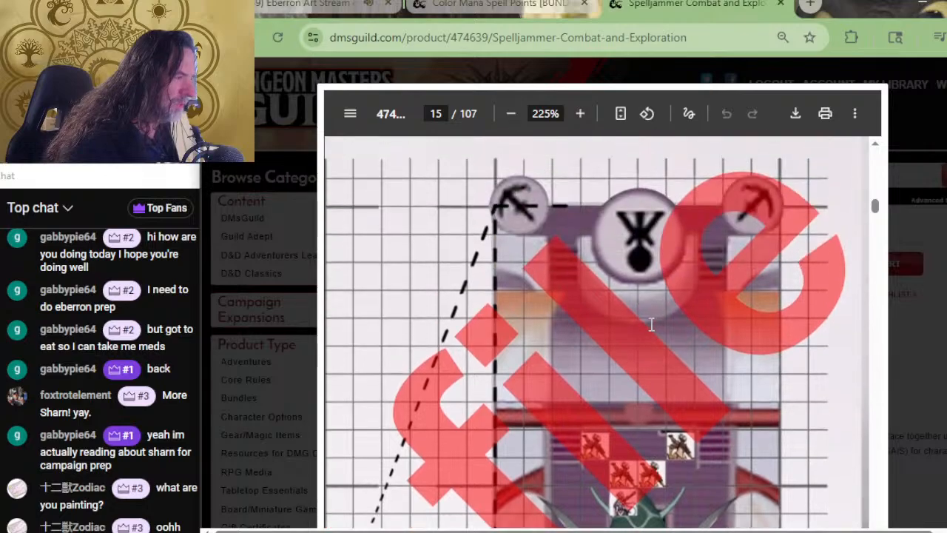
Reduce the magnification to 67% and review all three map scales on page 15 together.
scroll(651, 326, "down", 8)
scroll(643, 337, "down", 3)
scroll(636, 334, "down", 4)
scroll(560, 343, "down", 2)
scroll(666, 341, "up", 2)
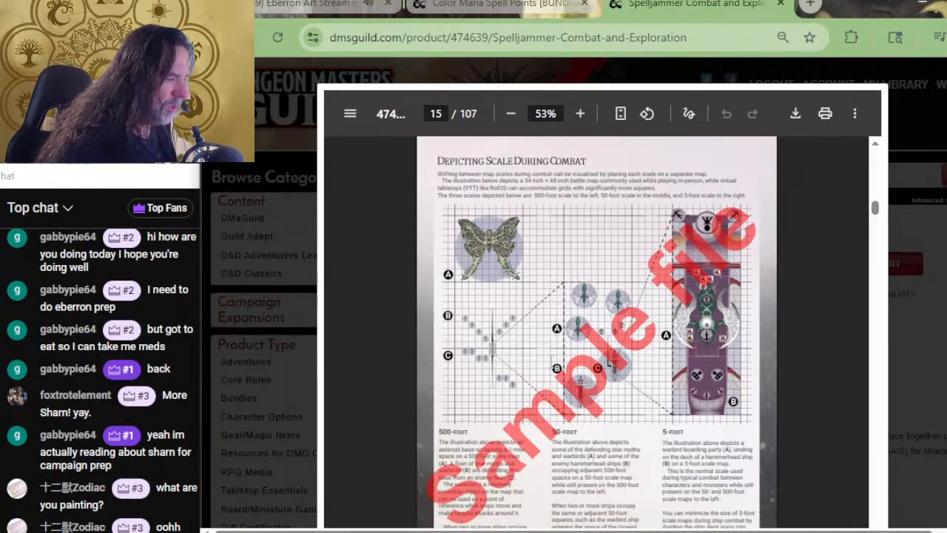
scroll(740, 339, "up", 1)
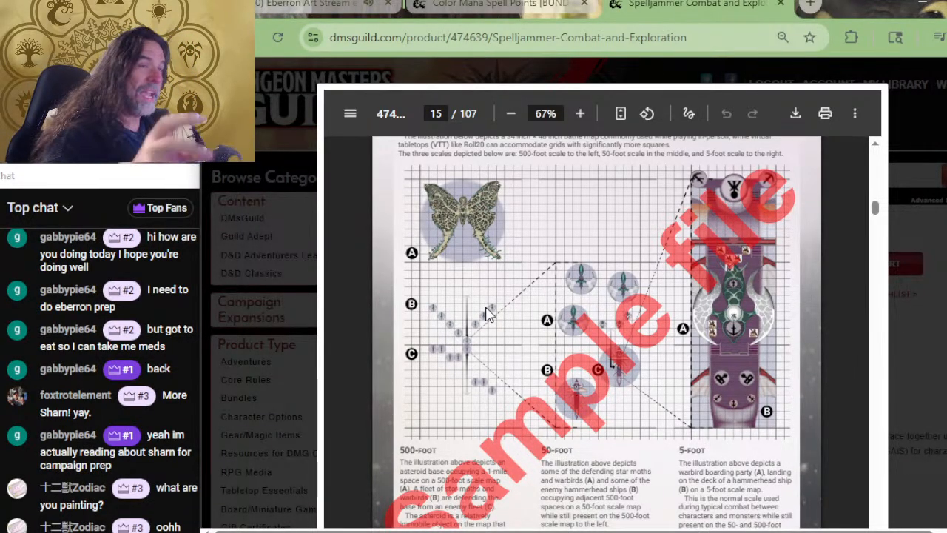
Browse ahead to page 18 and review the sections on shifting scale with moving targets and on stationary and moving targets.
scroll(487, 315, "down", 5)
scroll(526, 305, "up", 2)
scroll(523, 309, "down", 6)
scroll(524, 310, "down", 5)
scroll(553, 296, "down", 15)
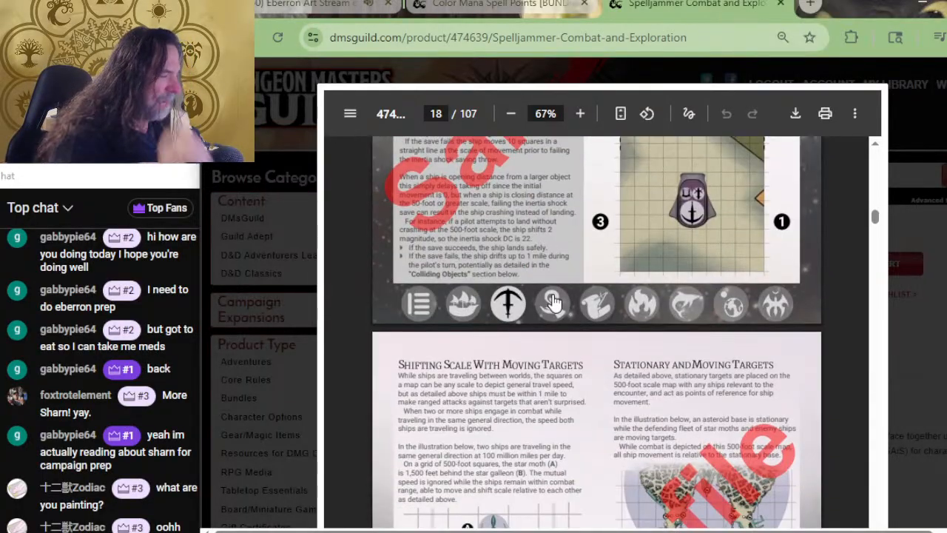
scroll(555, 302, "down", 4)
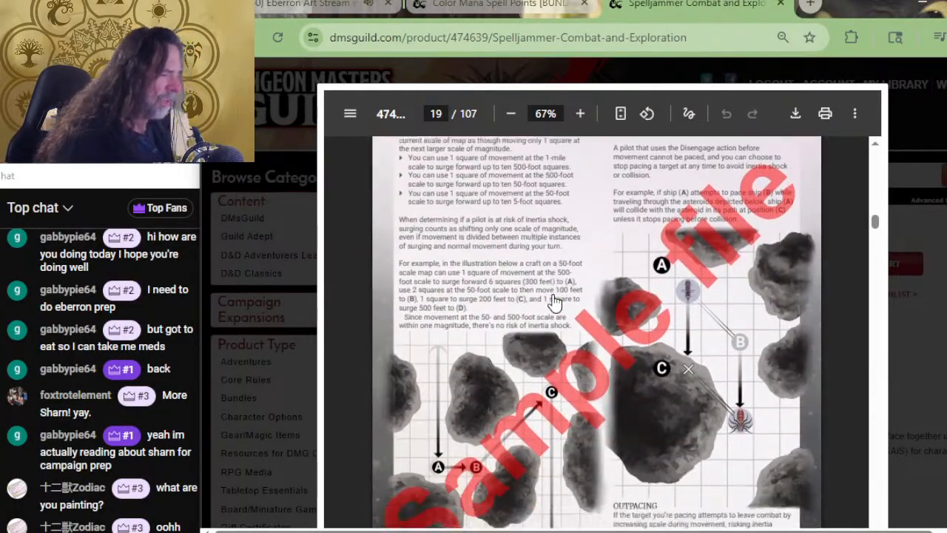
scroll(557, 302, "up", 8)
scroll(559, 302, "up", 7)
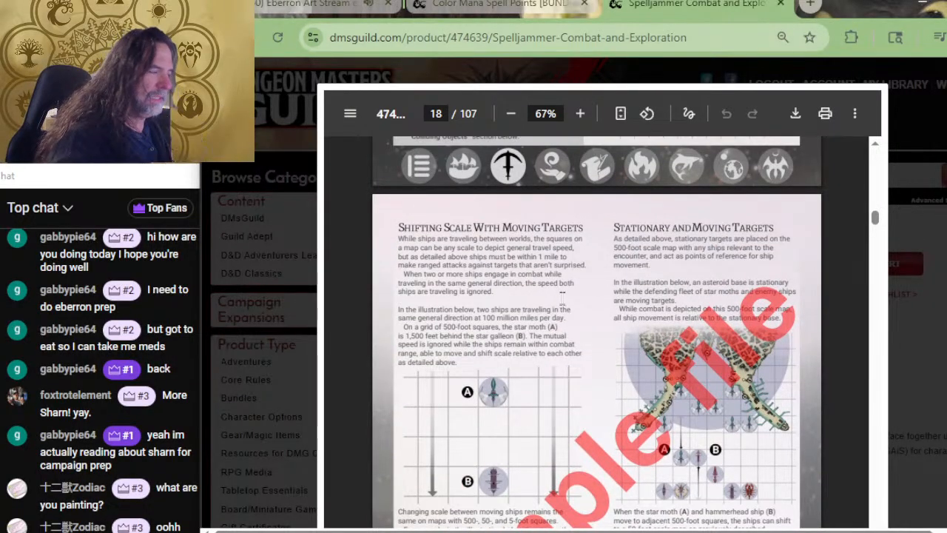
scroll(562, 298, "down", 7)
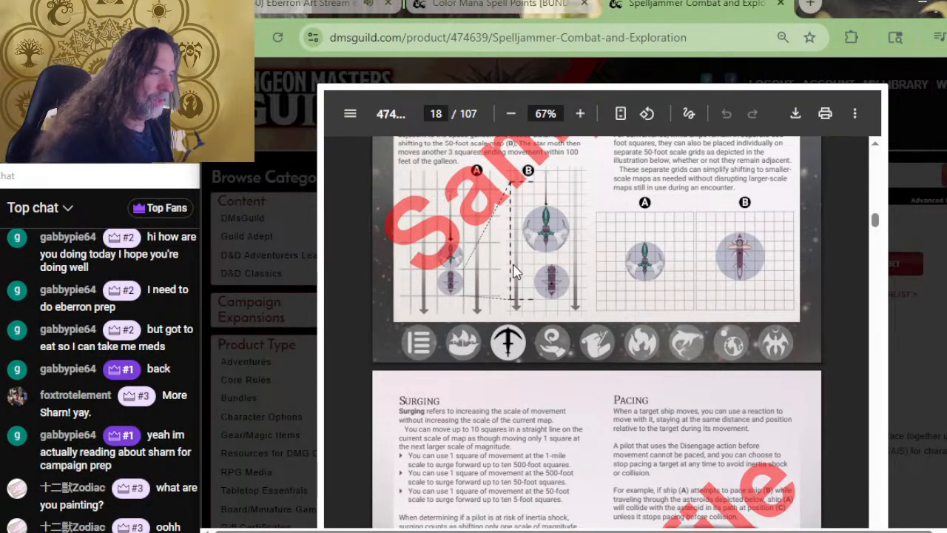
Browse pages 19 to 21, covering surging, pacing, pursuits, additional ship maneuvers and grappling.
scroll(518, 270, "down", 10)
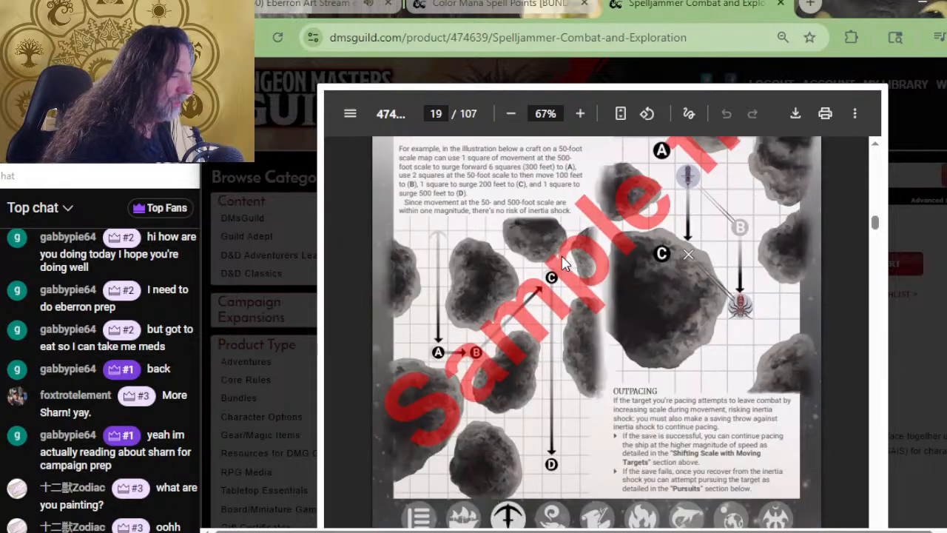
scroll(562, 263, "down", 10)
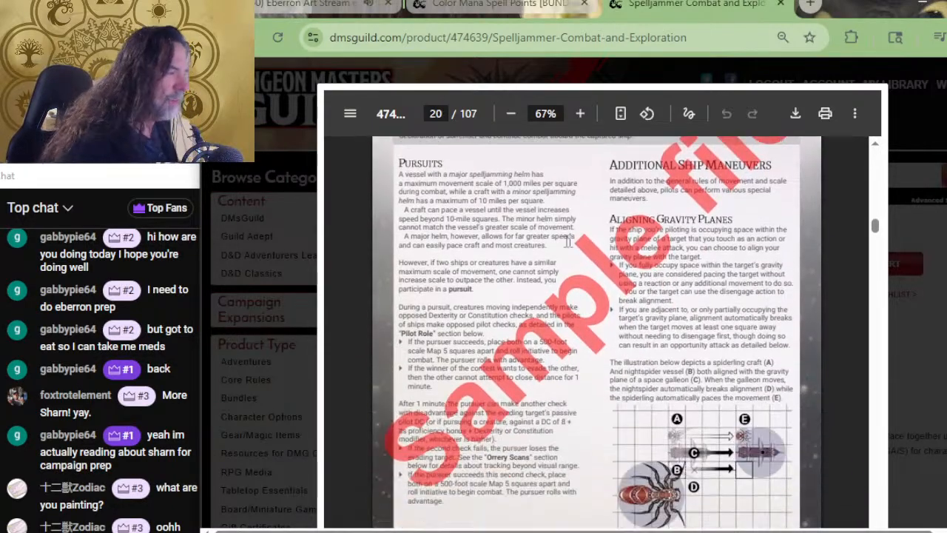
scroll(567, 265, "down", 5)
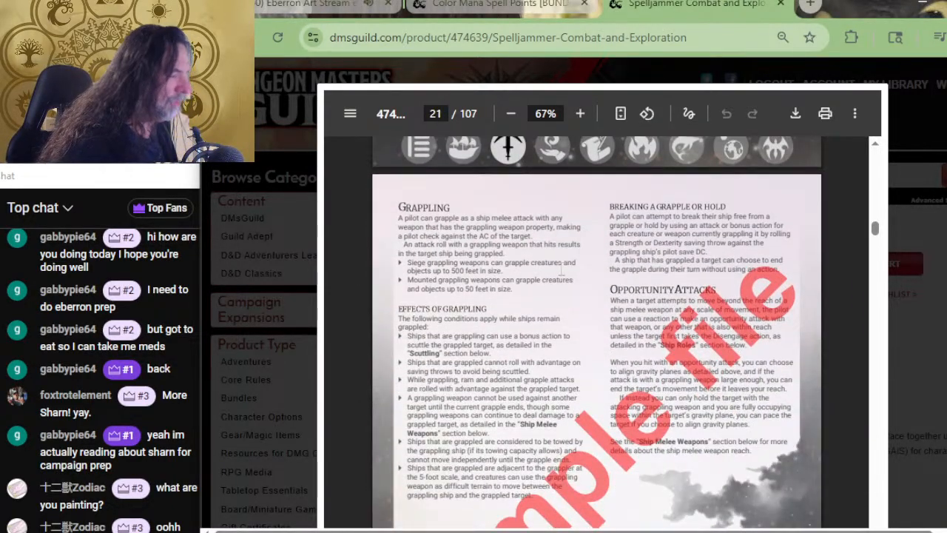
Continue to page 23 and examine the pilot, siege commander, squadron commander and support option tables at 78% magnification.
scroll(561, 271, "down", 15)
scroll(597, 267, "down", 4)
scroll(563, 259, "up", 4)
scroll(488, 251, "down", 4)
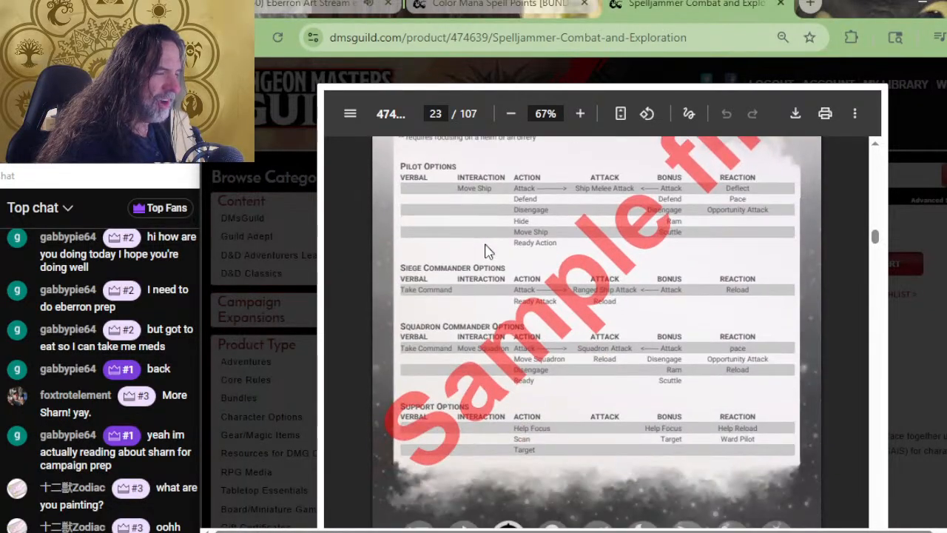
scroll(516, 264, "up", 4)
scroll(518, 254, "down", 3)
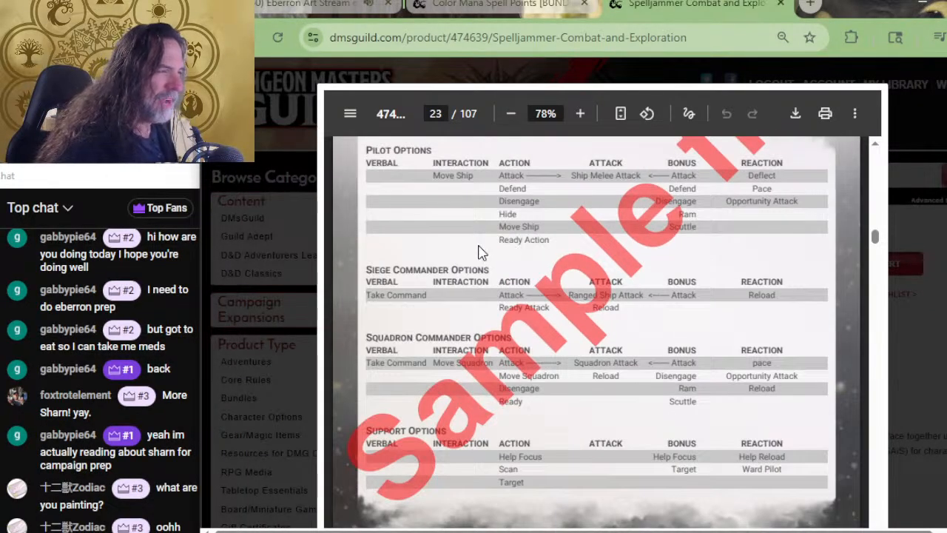
scroll(478, 253, "up", 4)
scroll(444, 222, "down", 4)
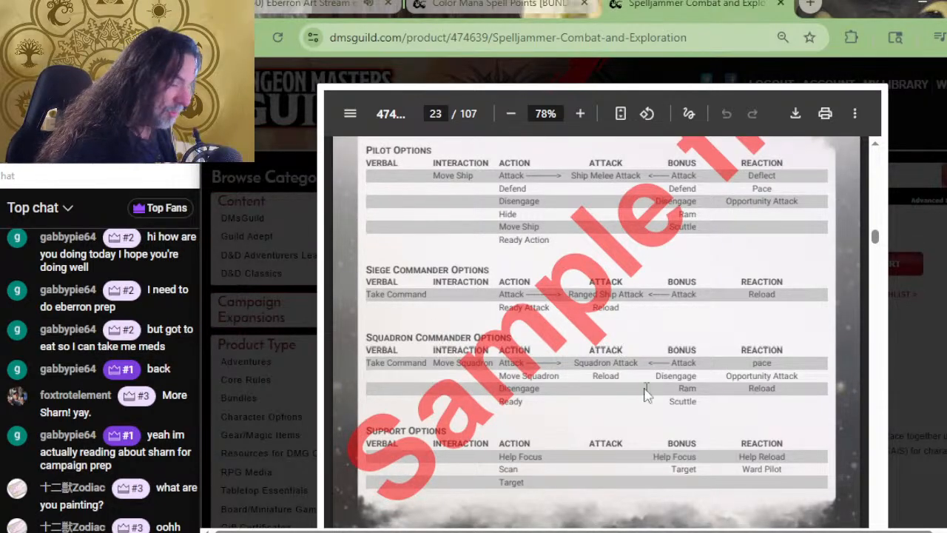
Review the pilot, siege commander, squadron commander and support option tables on page 23 together at 69% magnification.
scroll(444, 385, "down", 3)
scroll(405, 320, "up", 3)
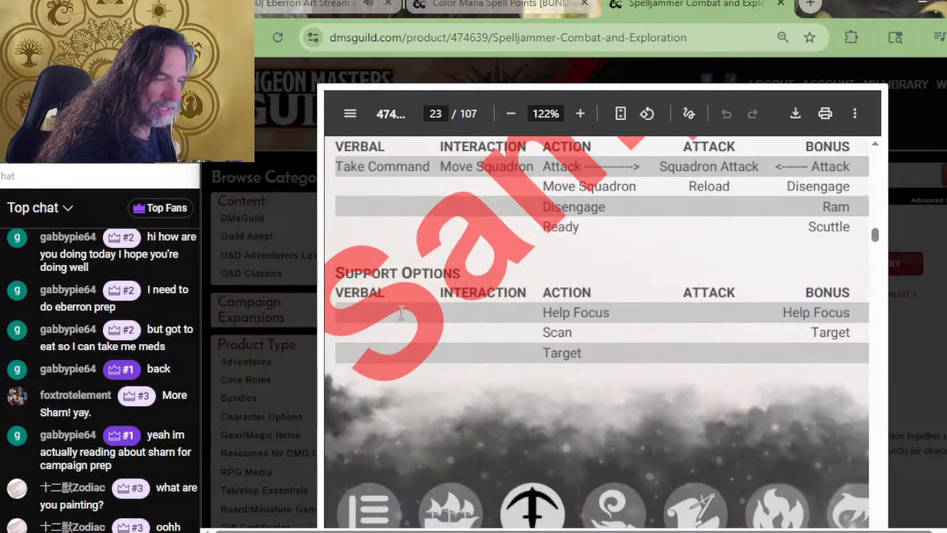
scroll(419, 300, "down", 3)
scroll(515, 305, "down", 2)
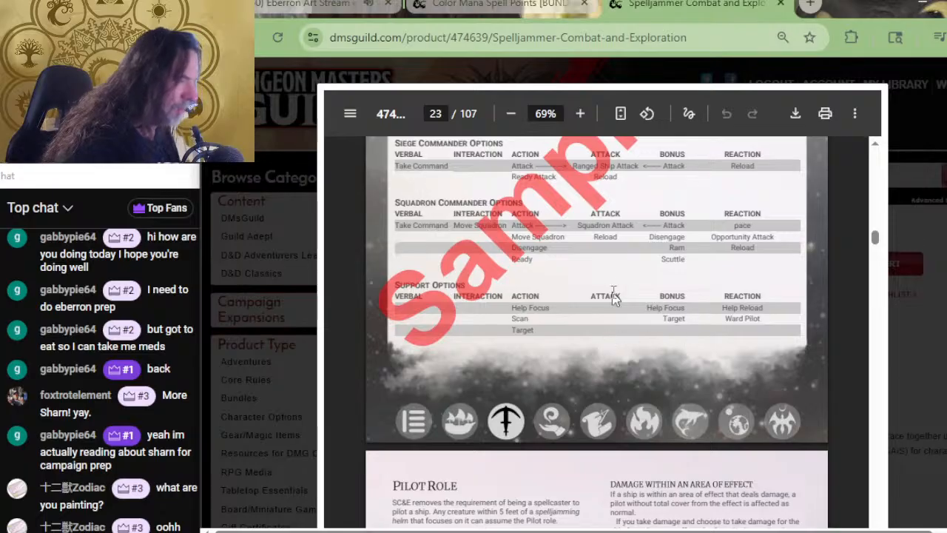
scroll(624, 275, "up", 4)
scroll(436, 308, "down", 2)
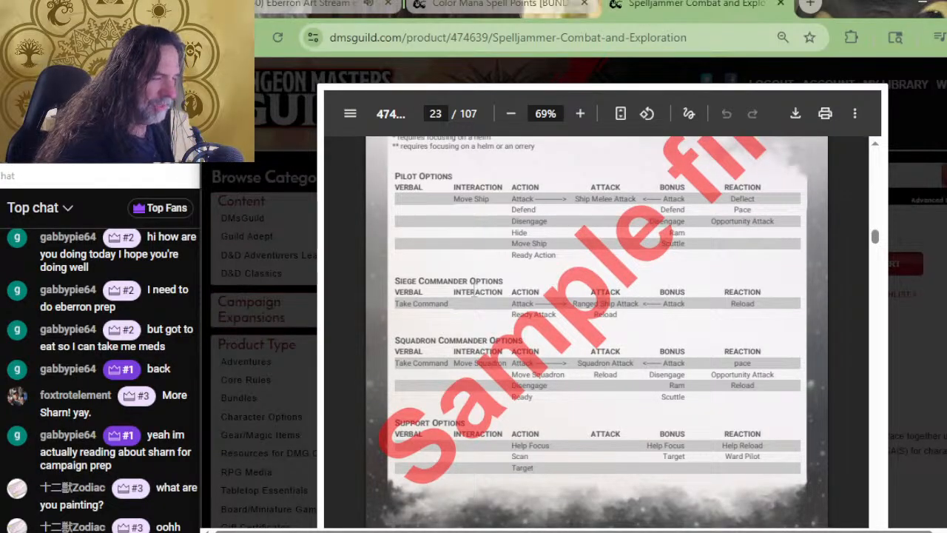
scroll(471, 280, "down", 2)
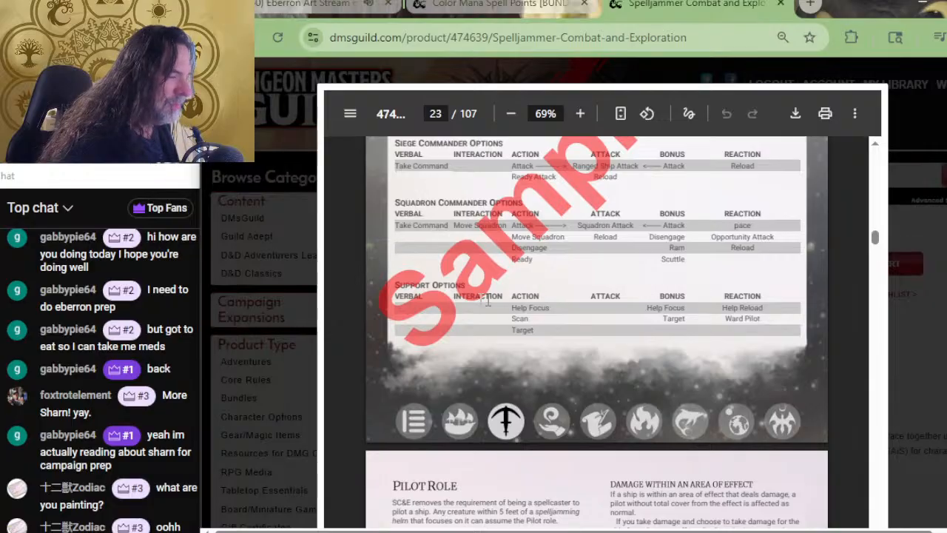
scroll(481, 267, "up", 2)
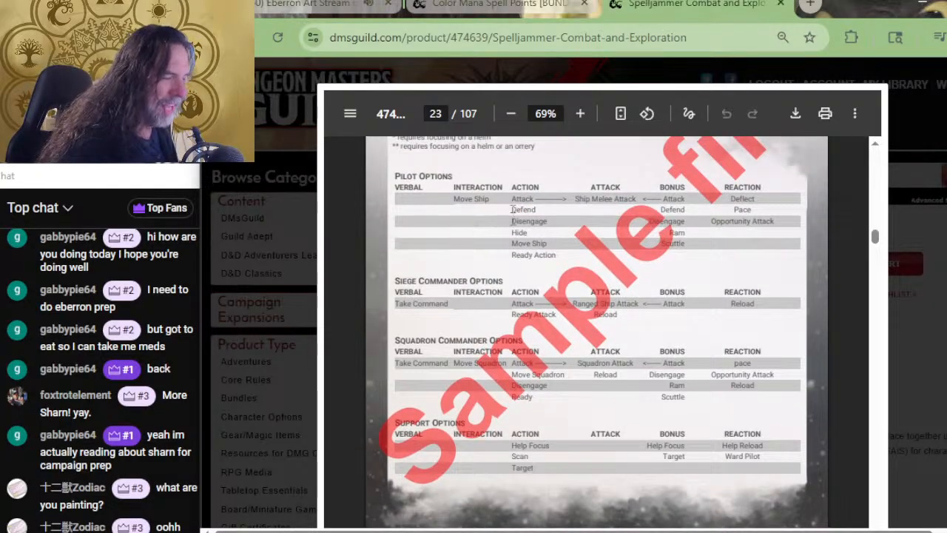
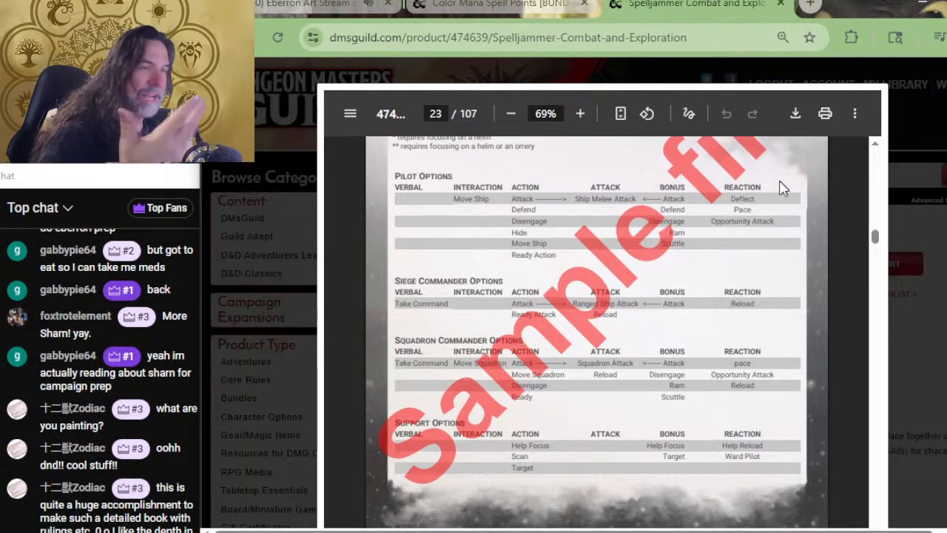
Browse the pilot role rules on page 24 and continue ahead to the fleet formation illustrations on page 44.
scroll(495, 222, "down", 8)
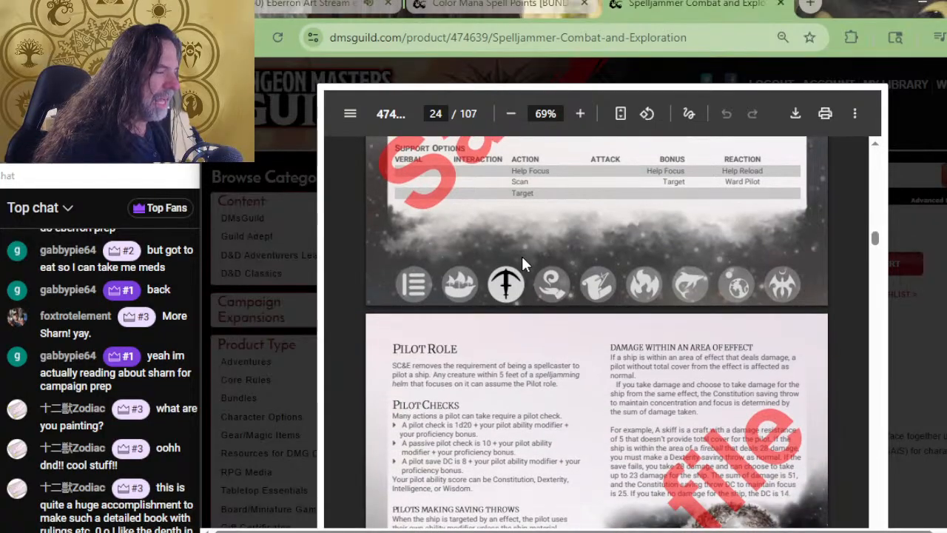
scroll(553, 252, "up", 3)
scroll(553, 252, "down", 6)
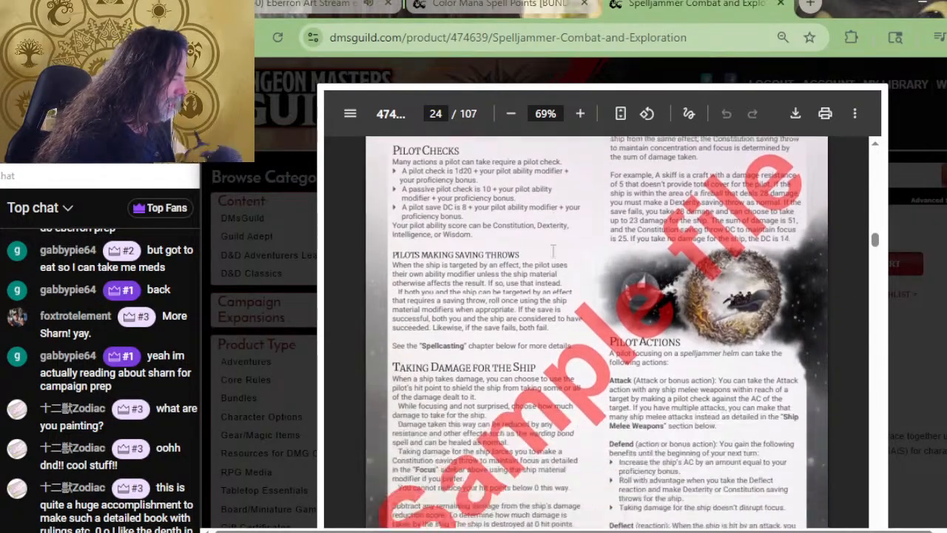
scroll(554, 251, "down", 10)
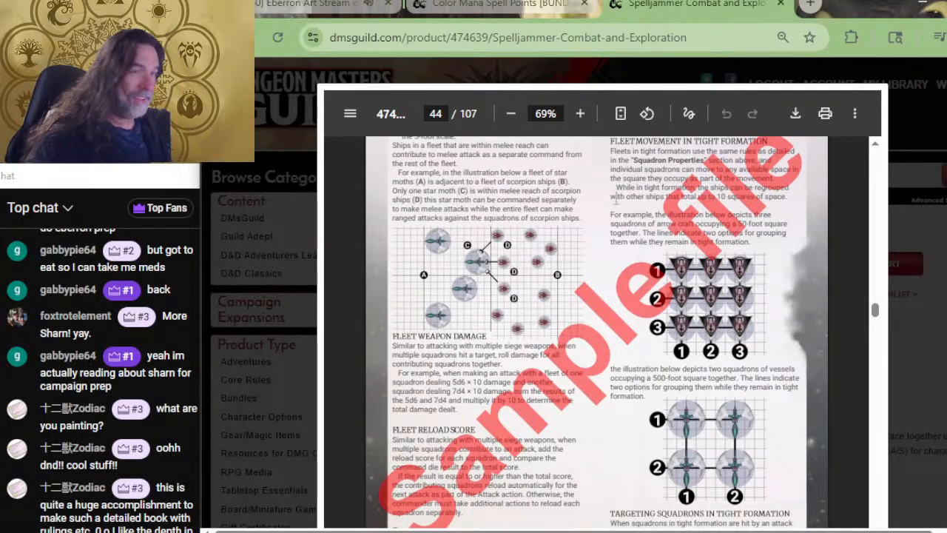
Go back through page 42 to page 40 and examine the squadron weapon and grappling attack diagrams.
scroll(670, 158, "up", 15)
scroll(620, 211, "up", 8)
scroll(621, 210, "down", 5)
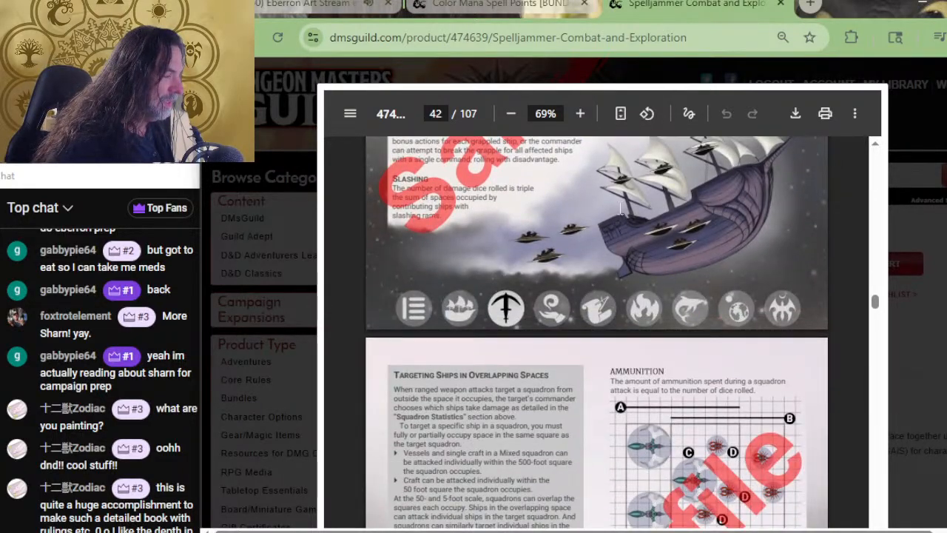
scroll(625, 248, "up", 12)
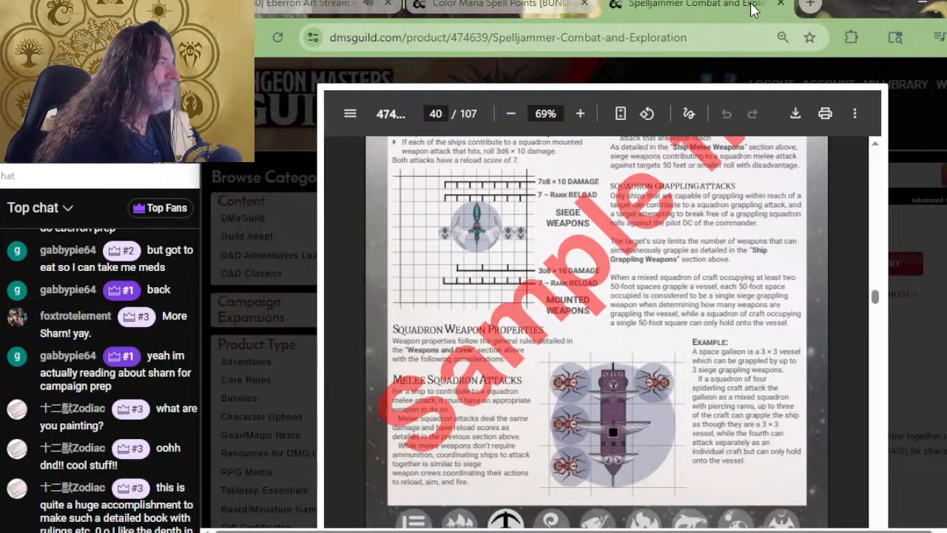
Close the Spelljammer and Color Mana Spell Points product pages and switch back to the page art in Photoshop.
left_click(779, 5)
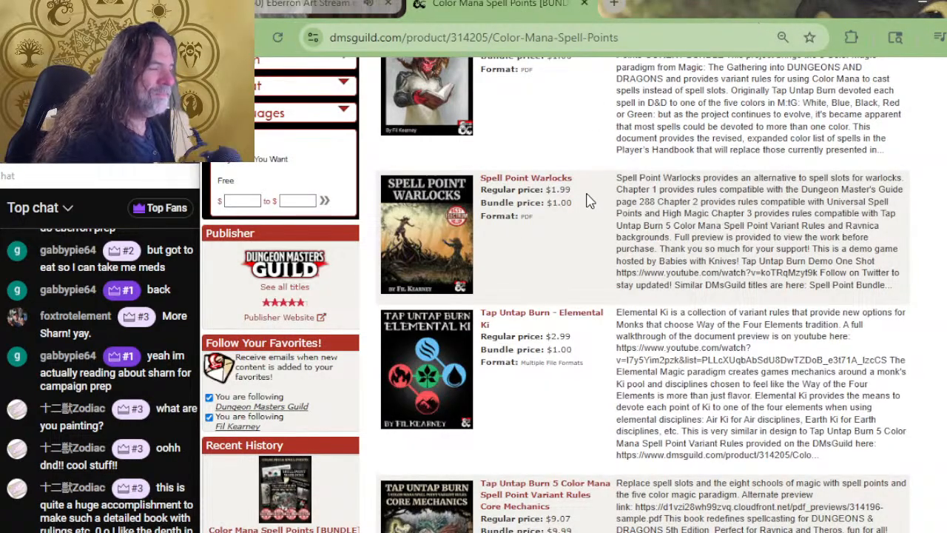
scroll(590, 200, "up", 2)
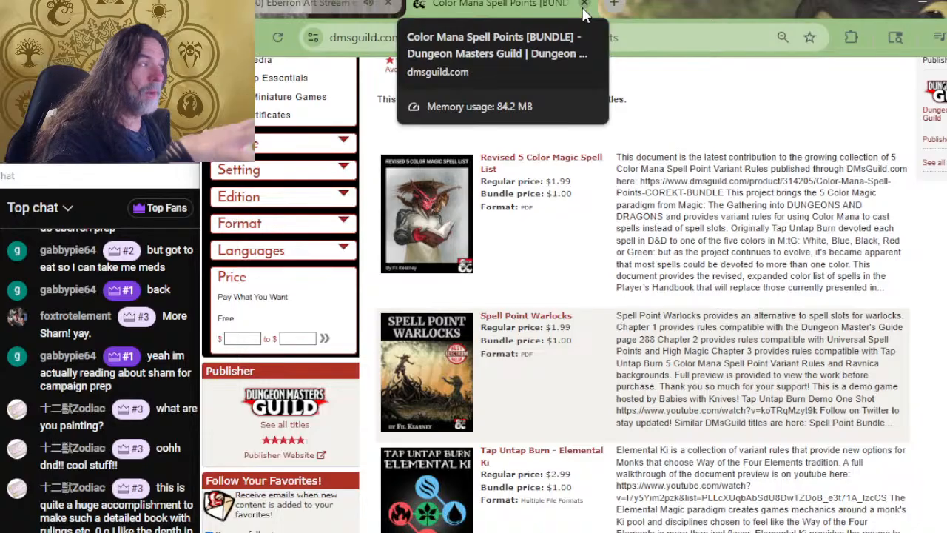
left_click(584, 5)
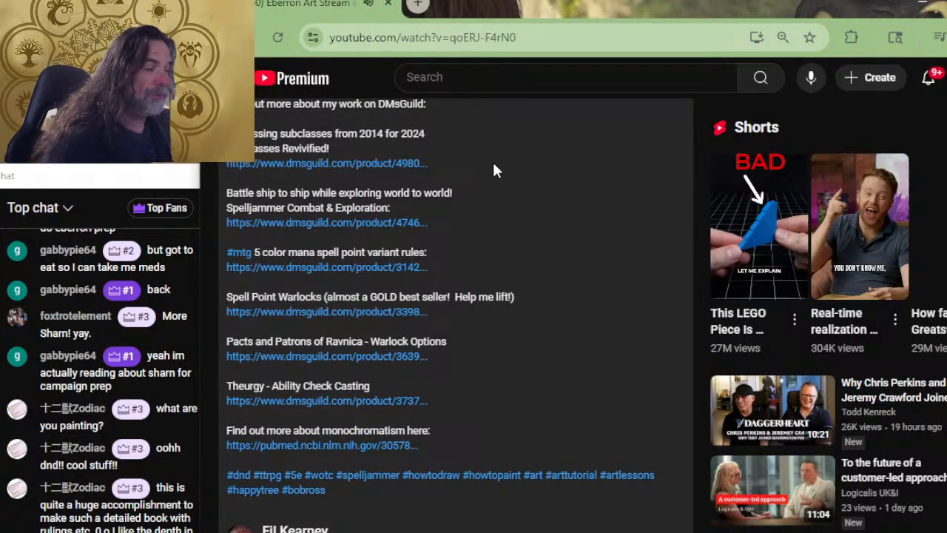
scroll(494, 170, "up", 8)
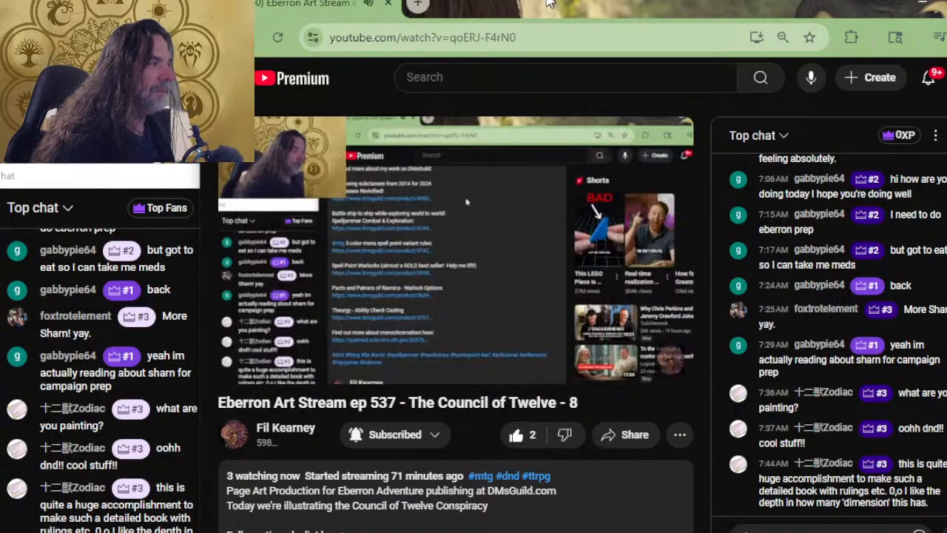
left_click_drag(548, 4, 549, 83)
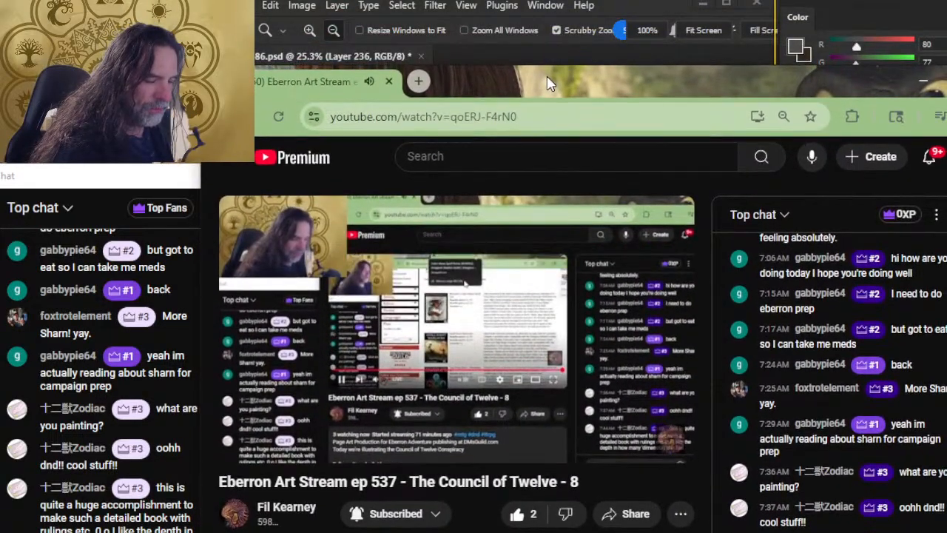
key("alt+Tab")
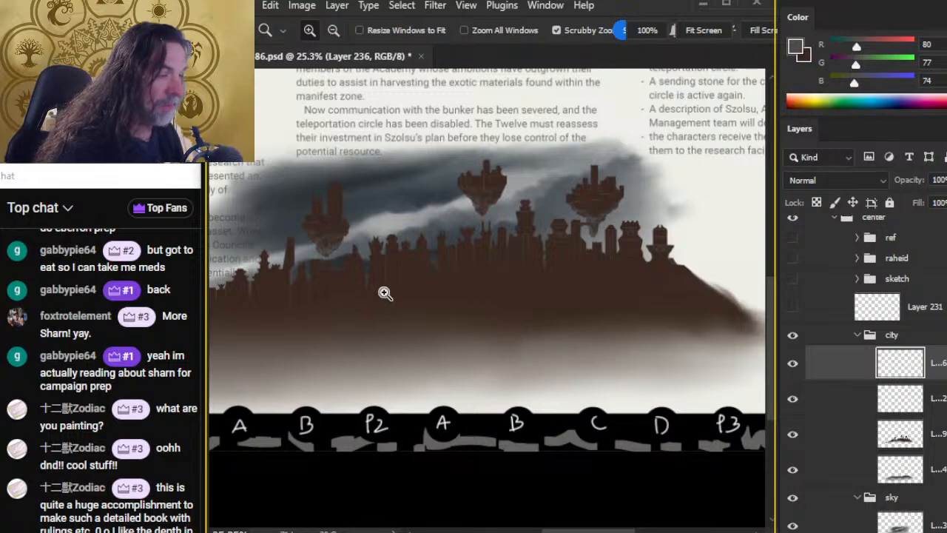
Paint a thin light vertical edge line below the octagonal-topped tower with the 2 px brush and smudge it downward at 80% strength.
left_click_drag(419, 279, 638, 365)
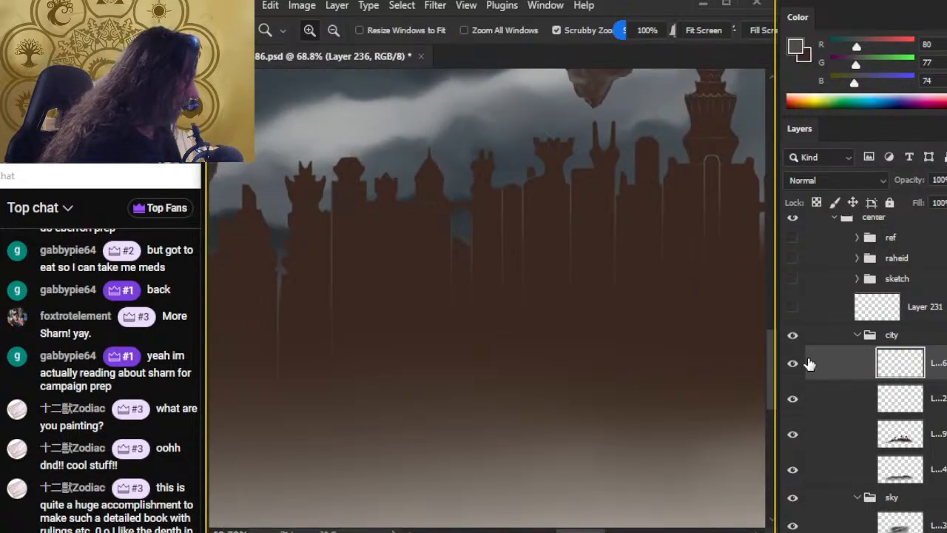
left_click_drag(421, 298, 458, 305)
left_click_drag(441, 214, 474, 259)
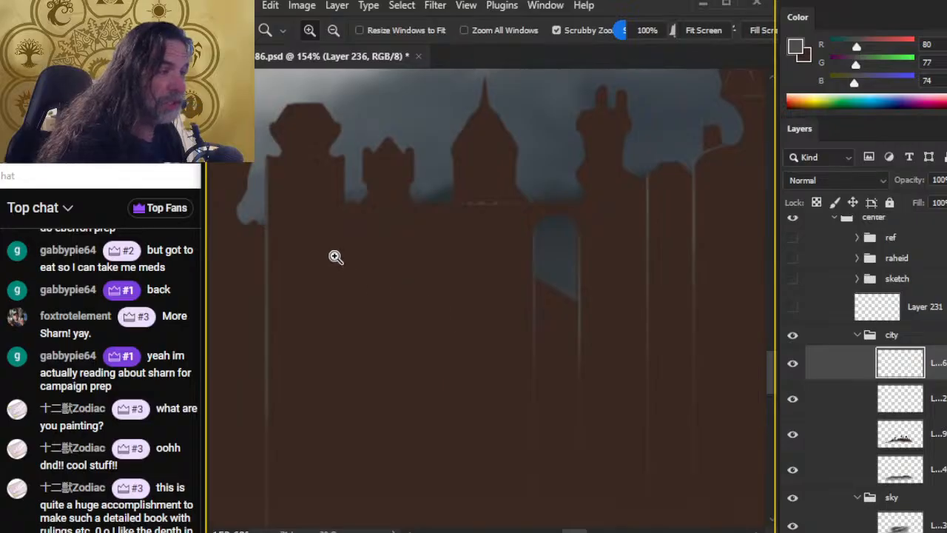
left_click_drag(374, 256, 489, 252)
key("b")
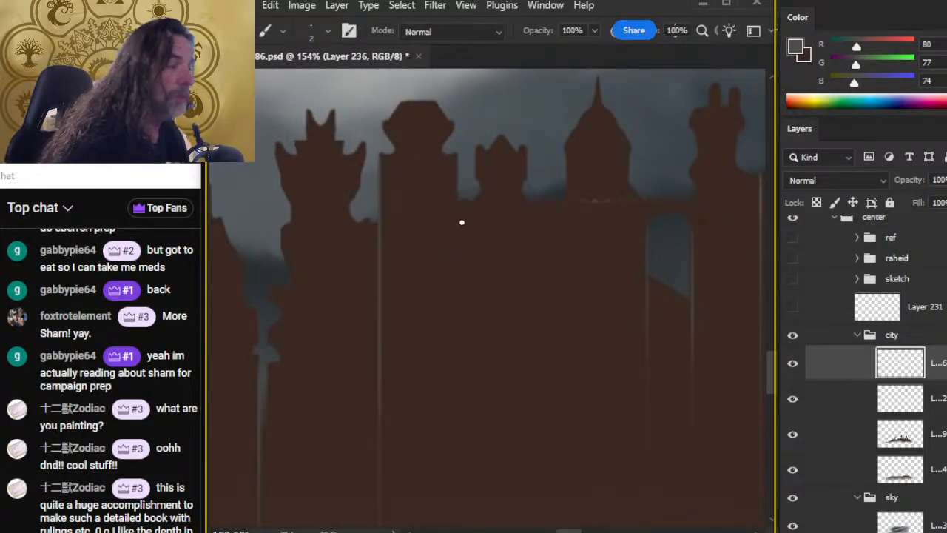
left_click_drag(455, 258, 466, 381)
key("r")
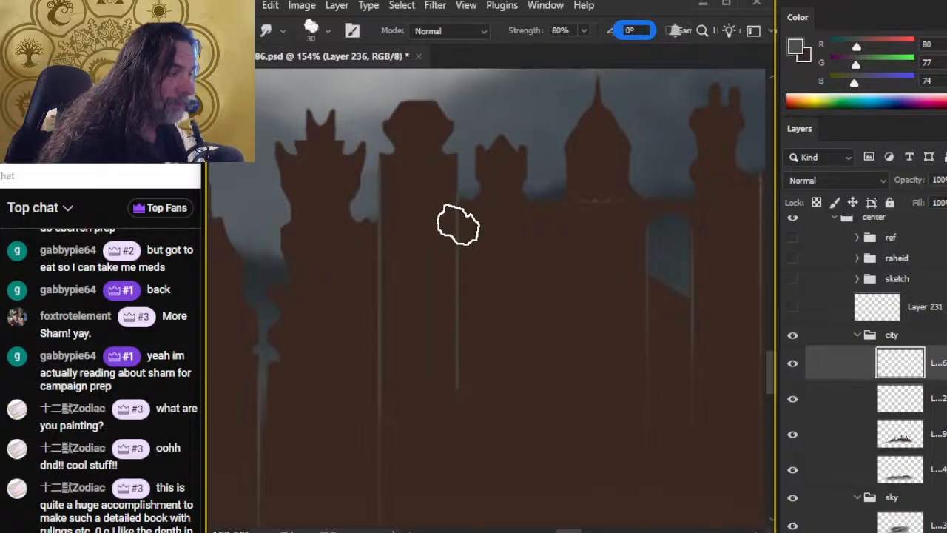
left_click_drag(467, 169, 466, 448)
left_click_drag(460, 277, 466, 484)
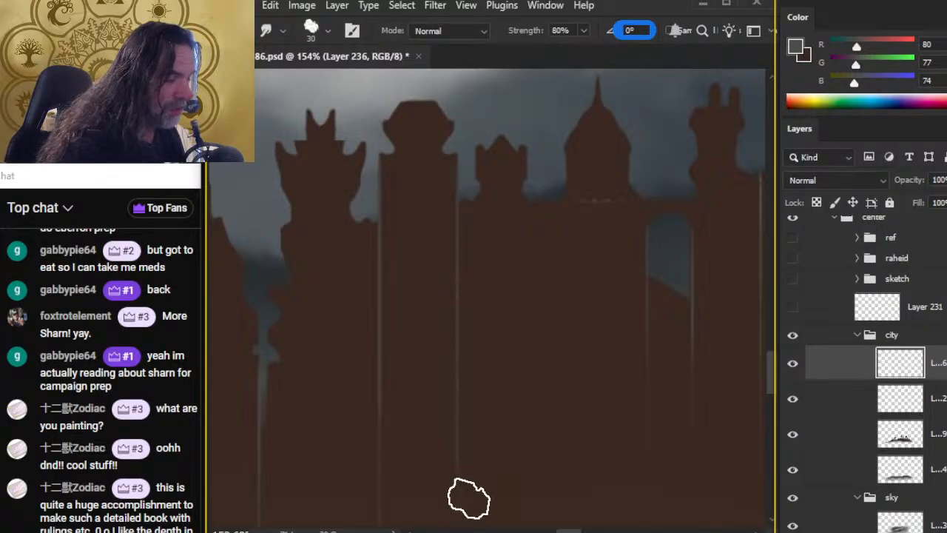
Blend the new tower edge line into the silhouette using the Eraser at 20% opacity and the Smudge tool.
left_click_drag(539, 465, 567, 321)
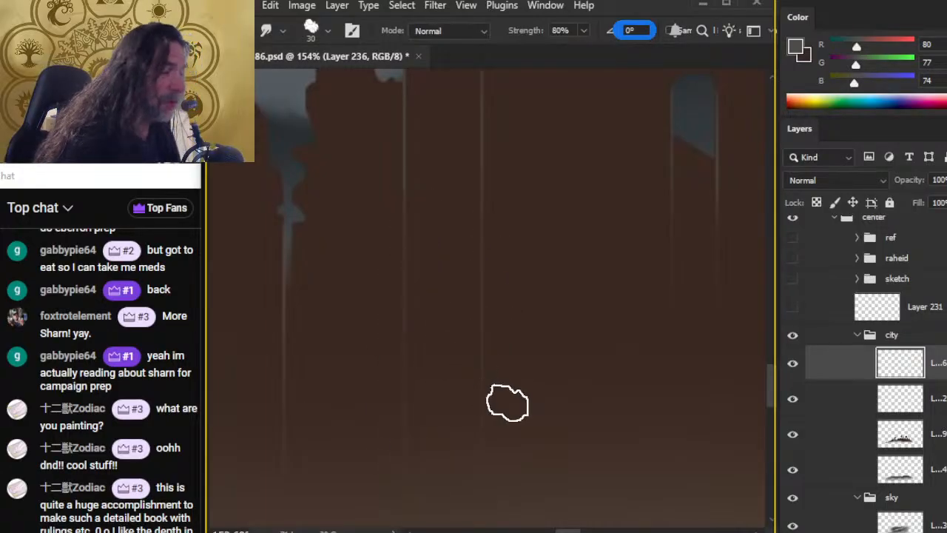
key("z")
mouse_move(641, 379)
left_mouse_down()
mouse_move(595, 353)
mouse_move(593, 392)
left_mouse_up()
key("e")
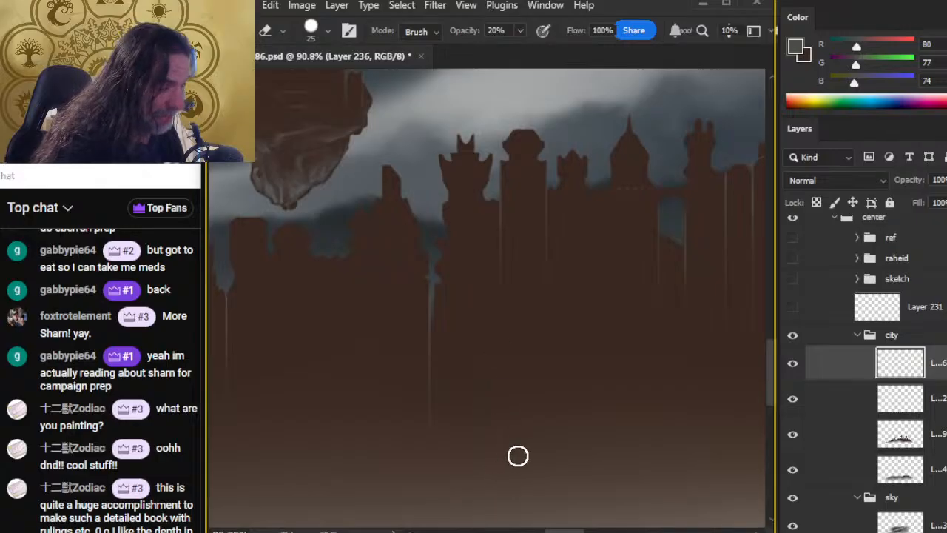
key("r")
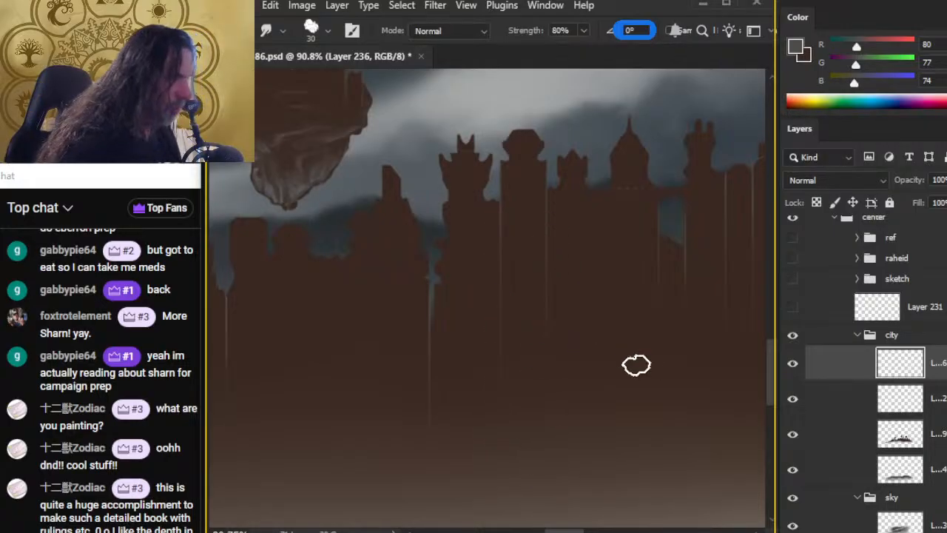
Soften the light edge line beside the small twin-spired tower on the city's left side with the Smudge tool and 20% Eraser.
left_click_drag(614, 450, 699, 387)
key("z")
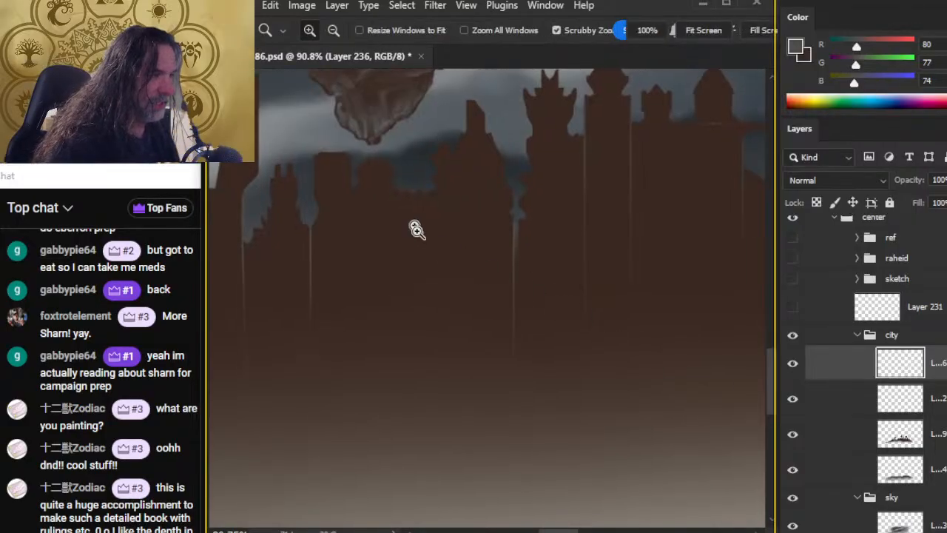
left_click_drag(418, 232, 450, 267)
left_click_drag(396, 243, 548, 282)
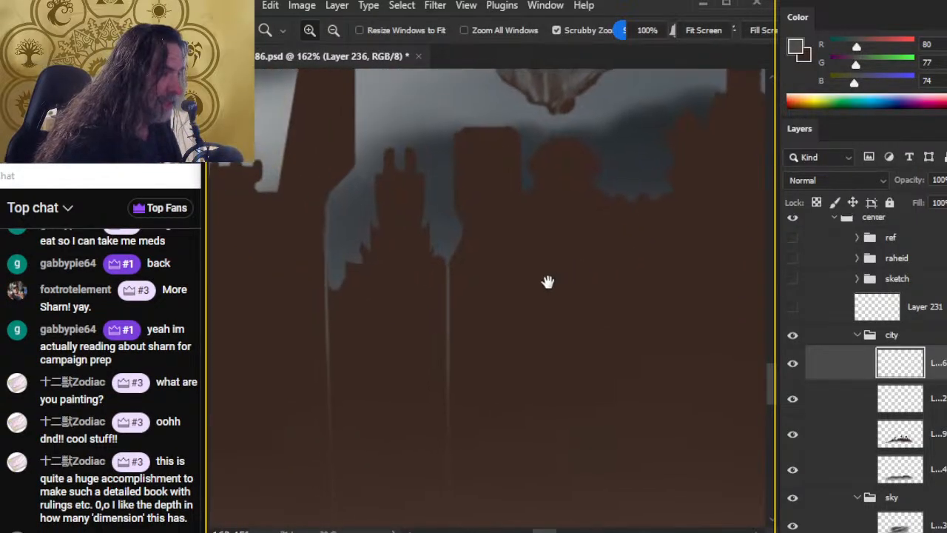
left_click_drag(640, 381, 592, 379)
key("r")
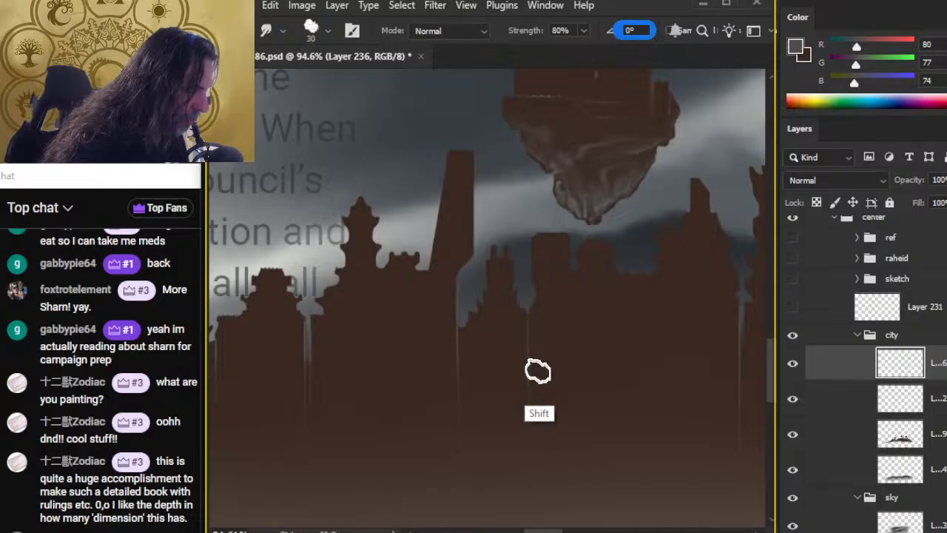
key("e")
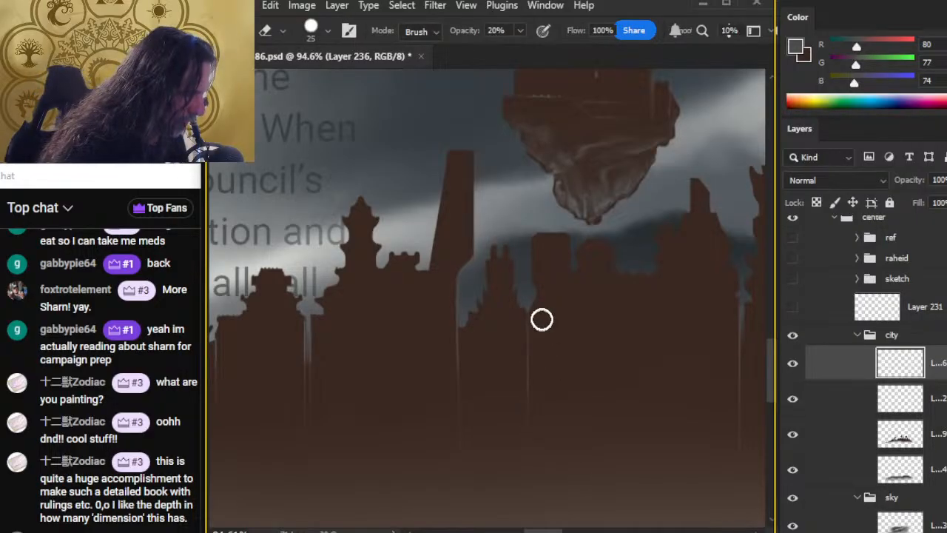
left_click_drag(629, 459, 561, 401)
Clean up the edge lines around the arched sky opening beneath the bridge using the Eraser at 100% opacity.
scroll(561, 399, "down", 4)
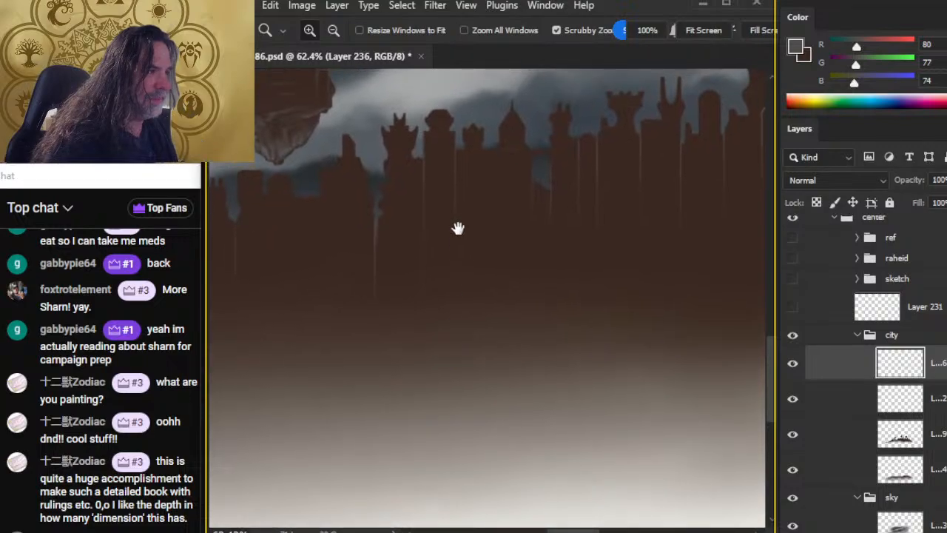
left_click_drag(525, 172, 493, 319)
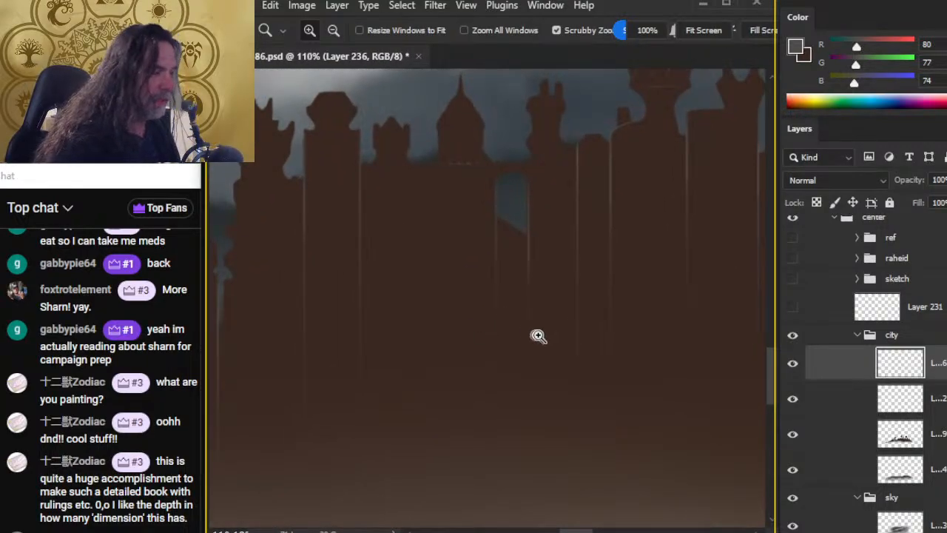
key("e")
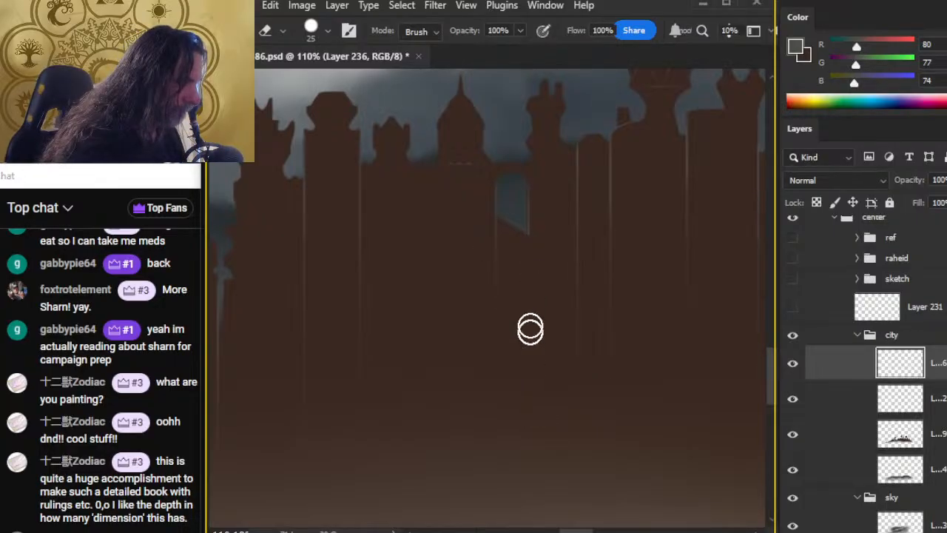
Paint a thin light horizontal edge line at the base of the round-topped tower with the 2 px brush and smudge it into the silhouette.
key("z")
left_click_drag(618, 422, 577, 427)
key("space")
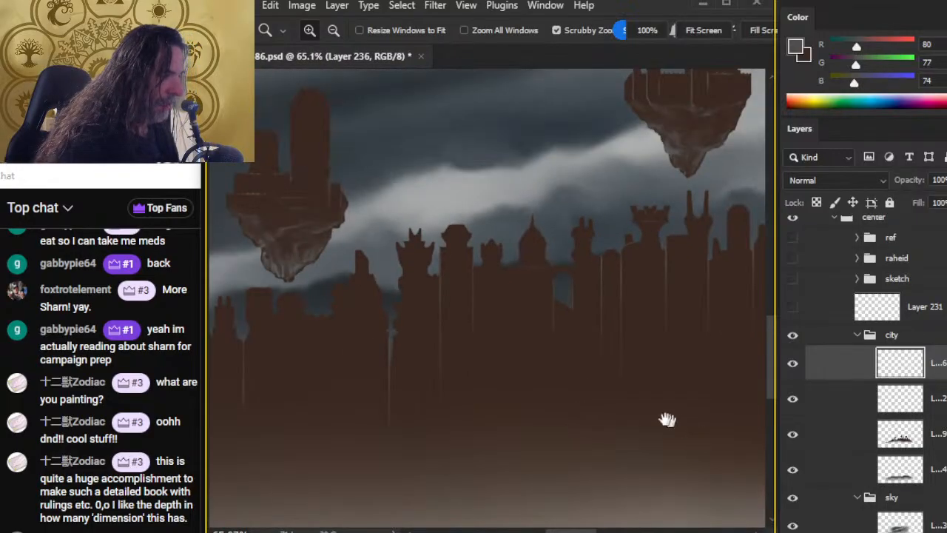
left_click_drag(687, 427, 432, 387)
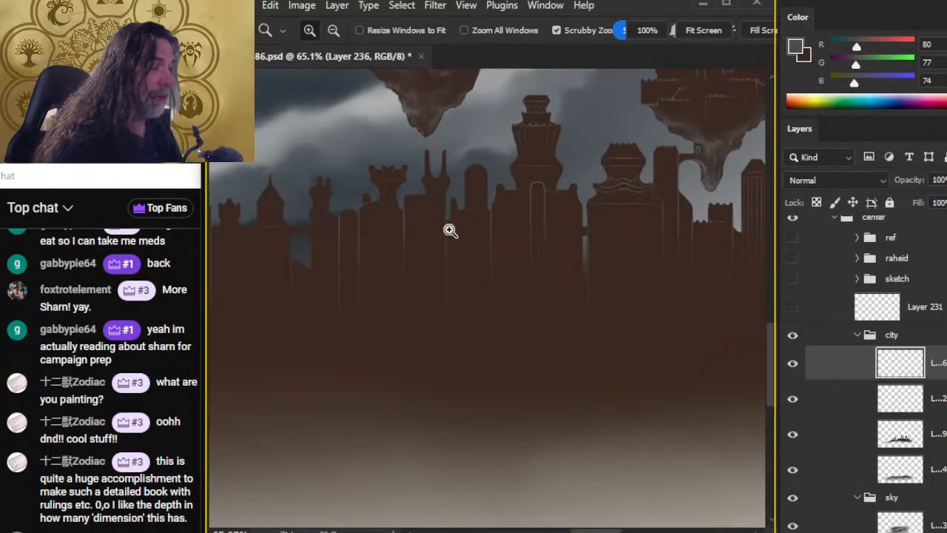
left_click_drag(449, 234, 446, 298)
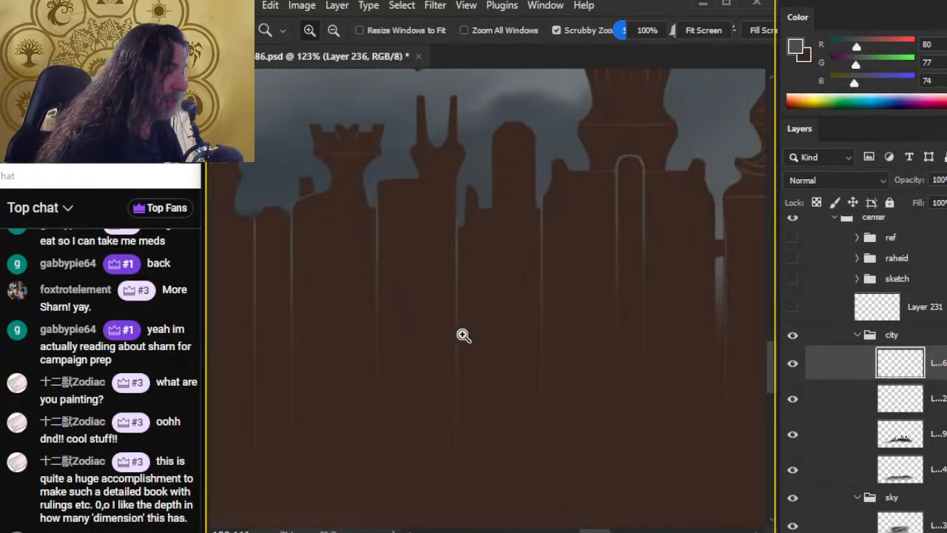
left_click_drag(517, 216, 592, 214)
key("b")
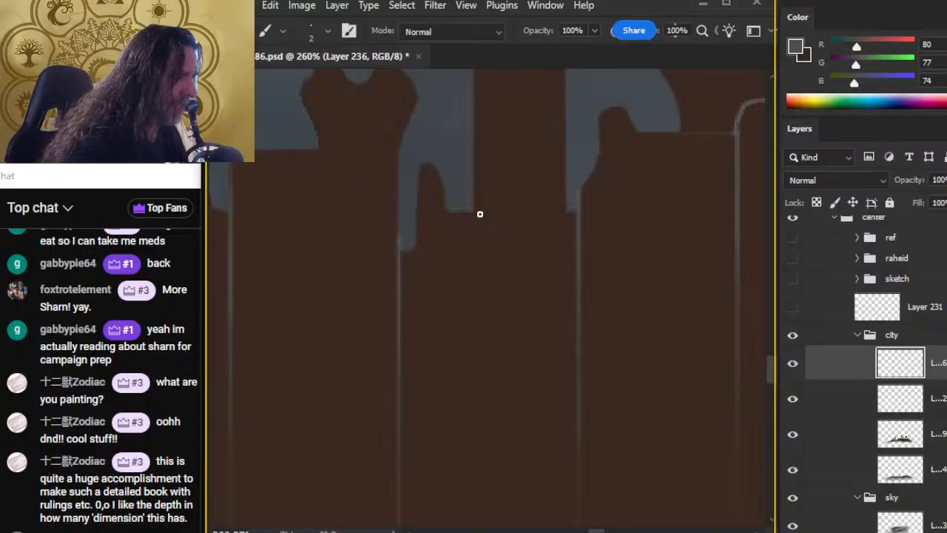
left_click_drag(480, 213, 542, 213)
key("r")
key("bracketleft")
key("shift")
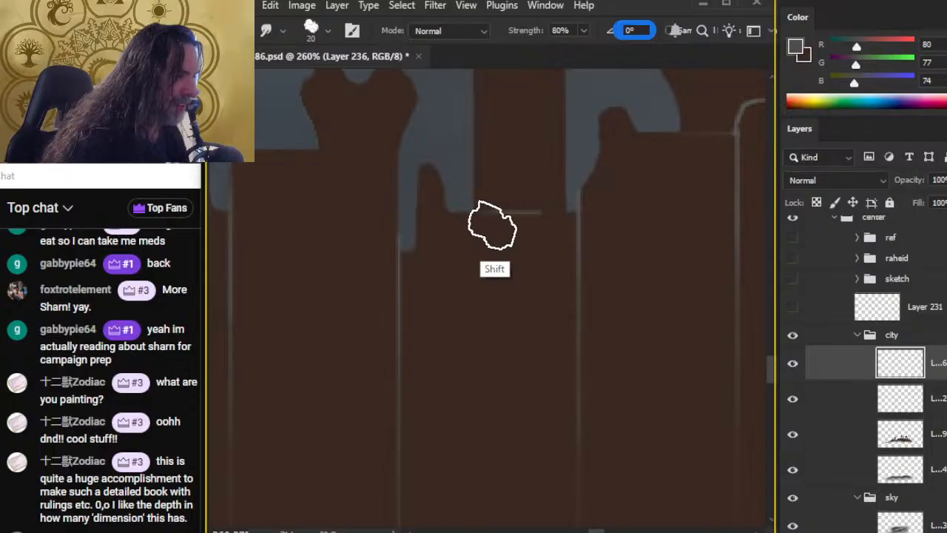
left_click(550, 223, "shift")
key("e")
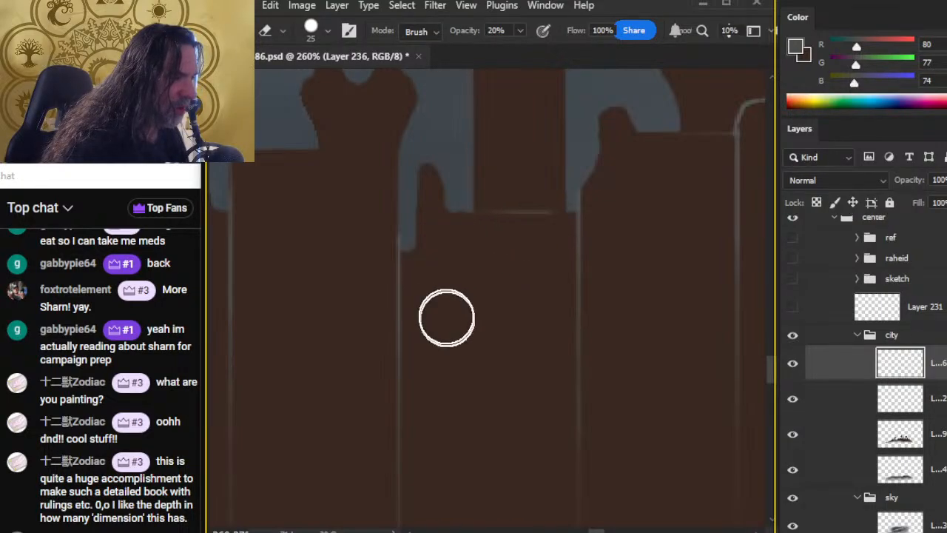
Paint a thin light horizontal line beneath the round-topped tower's dome and soften its ends with the Smudge tool at 80% strength.
key("z")
left_click_drag(508, 349, 451, 376)
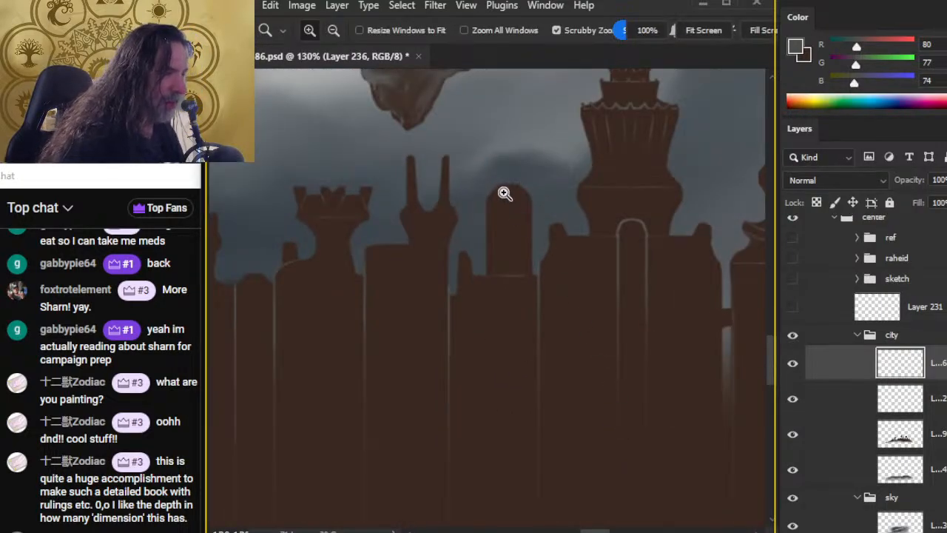
left_click_drag(505, 196, 510, 229)
key("b")
key("r")
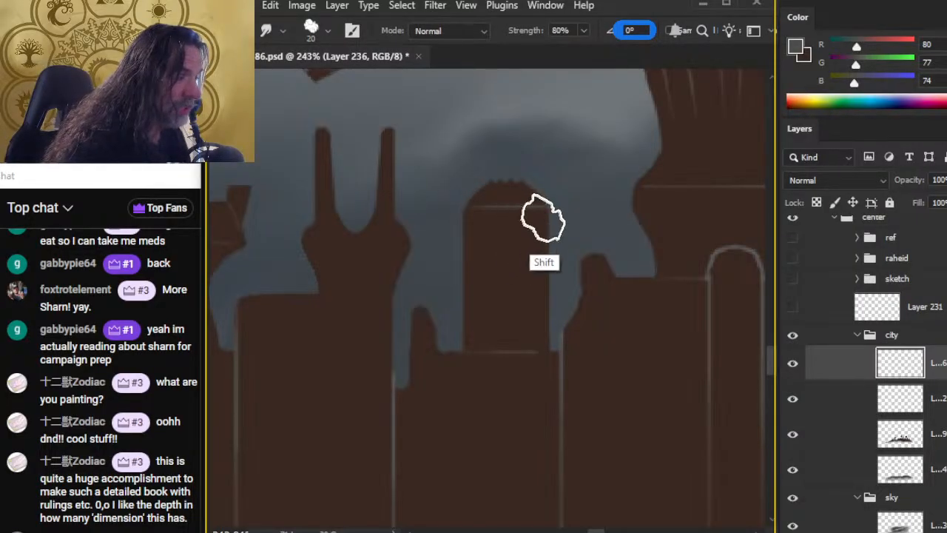
key("e")
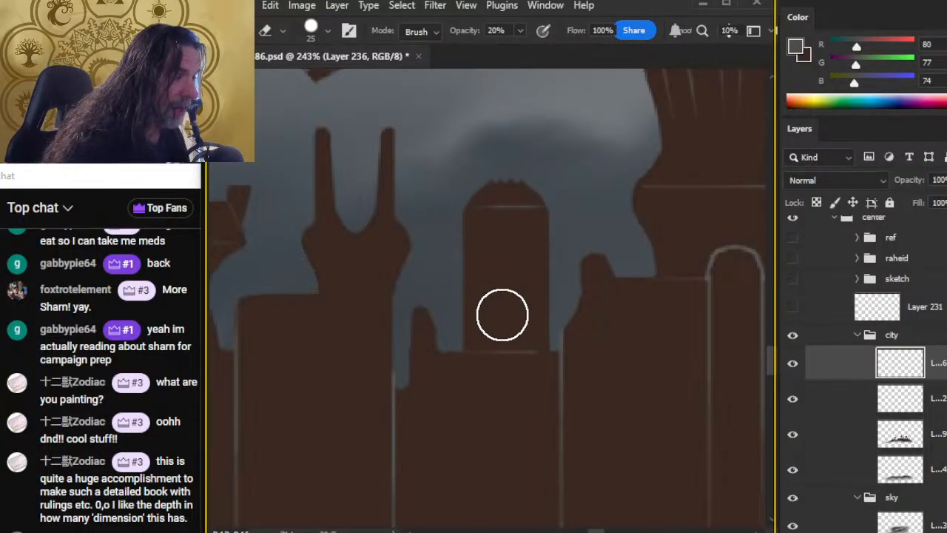
Paint a small curved light line at the base of the twin-spired tower's left spire with the 1 px brush, fading it with a small 20% Eraser.
key("z")
left_click_drag(523, 335, 482, 373)
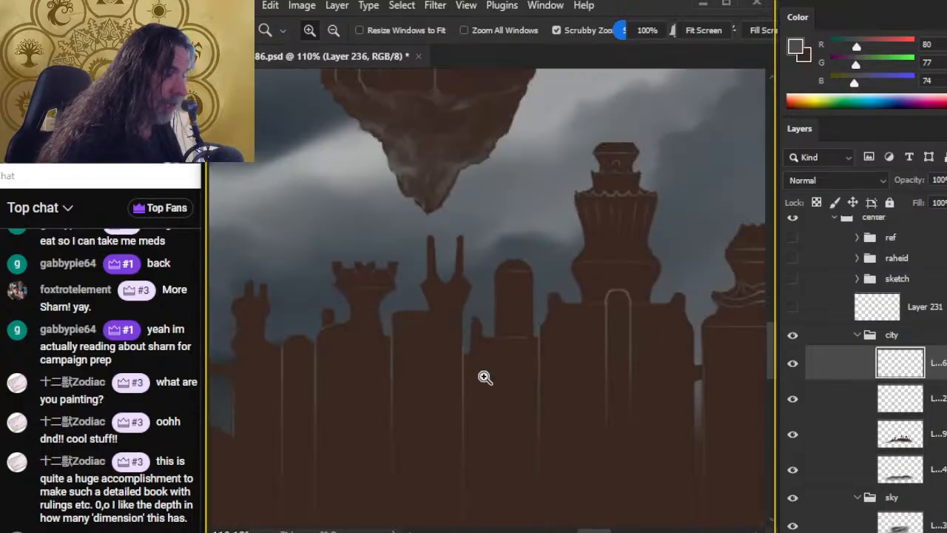
key("b")
left_click_drag(435, 299, 474, 274)
key("z")
key("b")
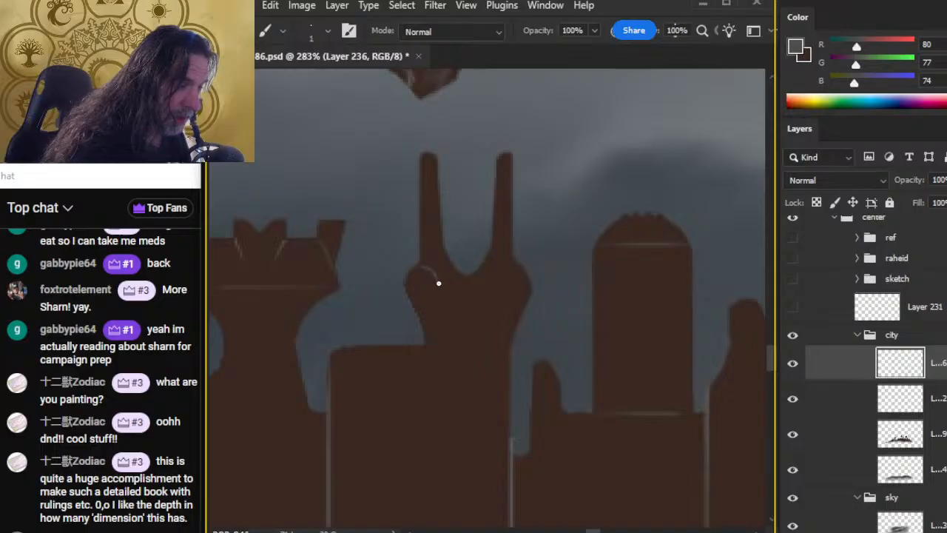
left_click_drag(430, 269, 440, 287)
key("e")
key("[")
key("[")
key("[")
key("[")
key("[")
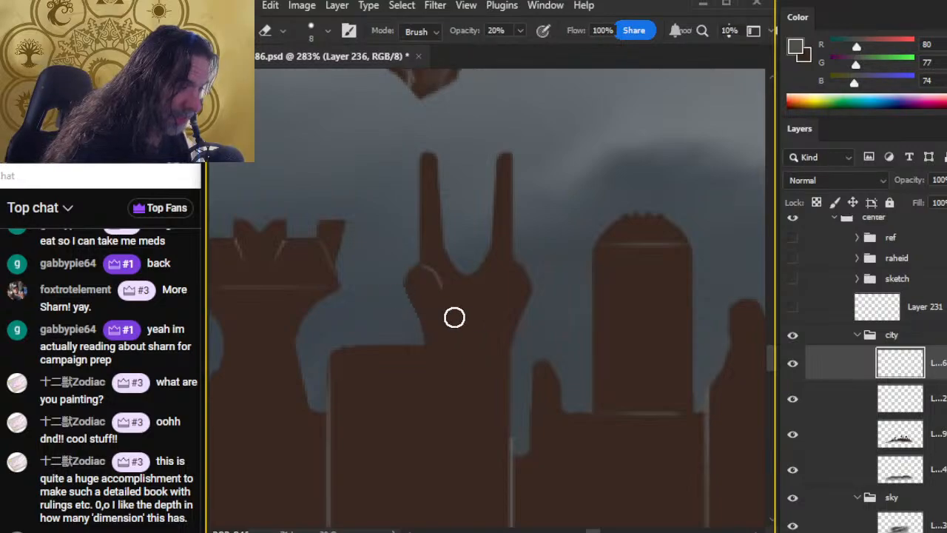
Add a curved light line beneath the gap between the two spires and clean up the strokes with the 8 px Eraser at 100% opacity.
key("b")
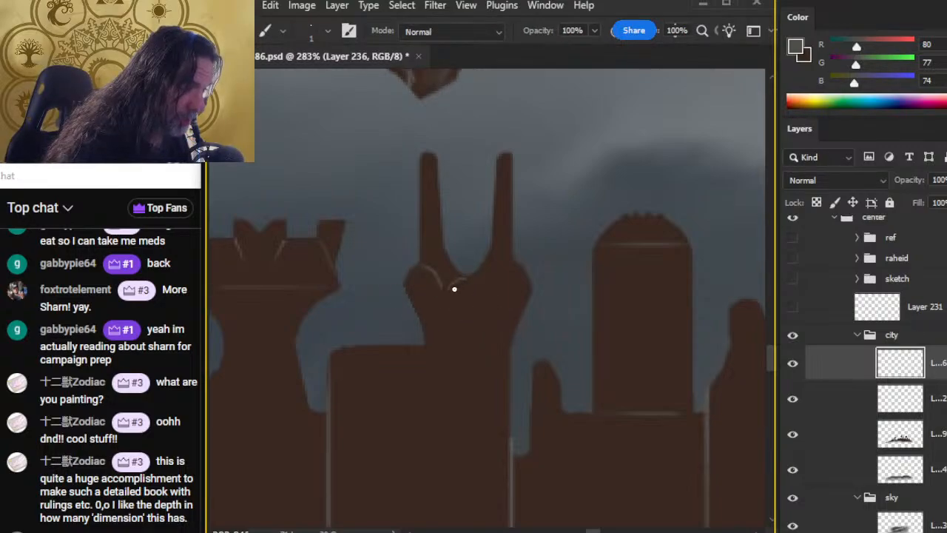
key("e")
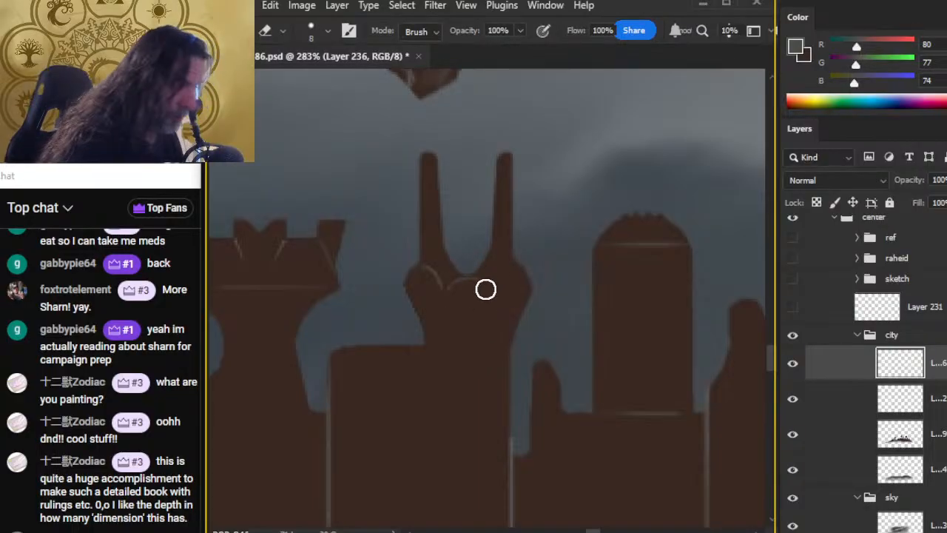
mouse_move(411, 268)
left_mouse_down()
mouse_move(457, 279)
mouse_move(400, 266)
left_mouse_up()
key("b")
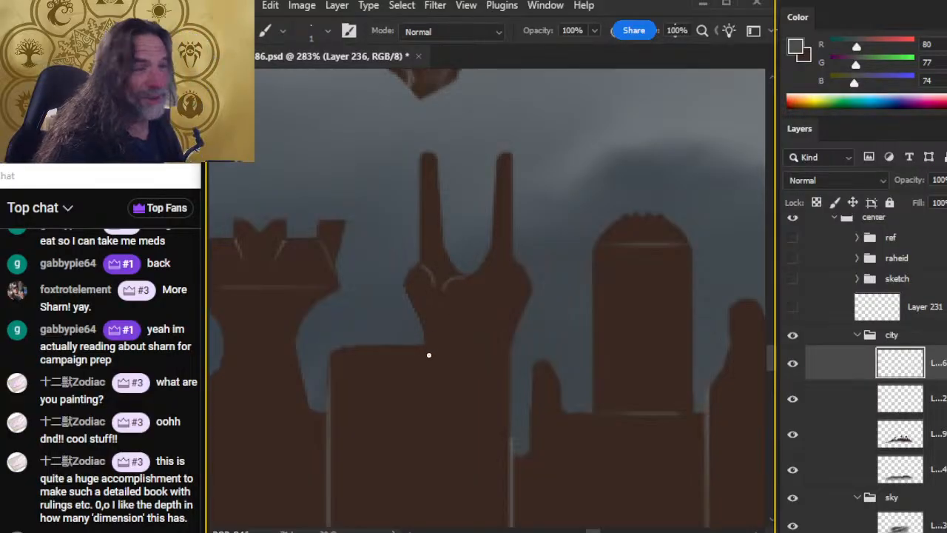
key("e")
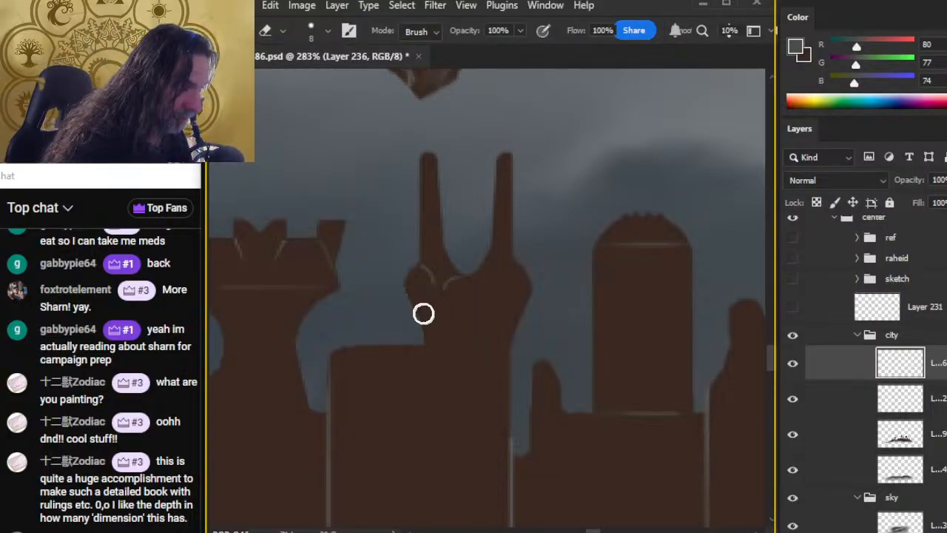
Lasso the curved light lines at the left spire's base and put them on a new layer.
key("l")
mouse_move(416, 272)
left_mouse_down()
mouse_move(487, 328)
mouse_move(429, 326)
left_mouse_up()
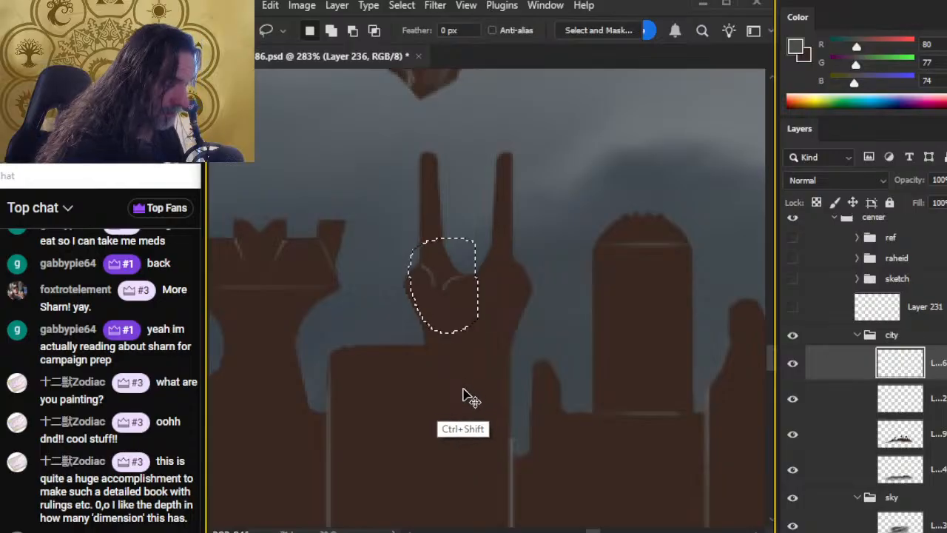
key("ctrl+shift+j")
Mirror the curved lines horizontally onto the right spire's base and merge their layer down.
right_click(507, 398)
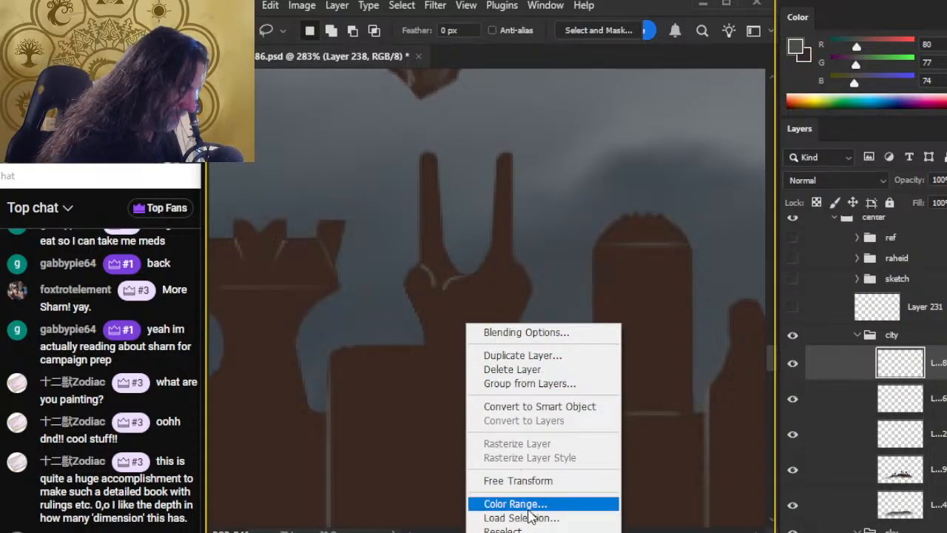
left_click(530, 482)
right_click(436, 295)
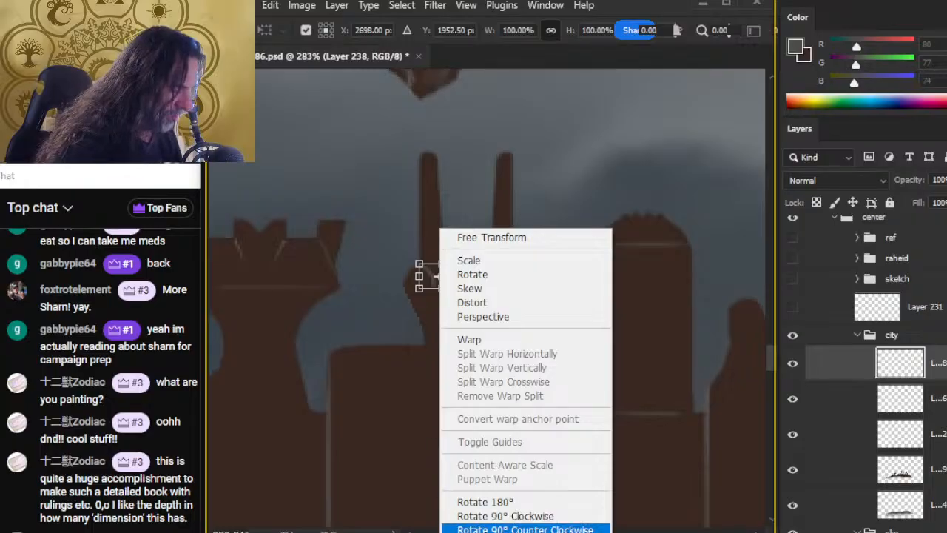
left_click(518, 529)
key("Return")
key("v")
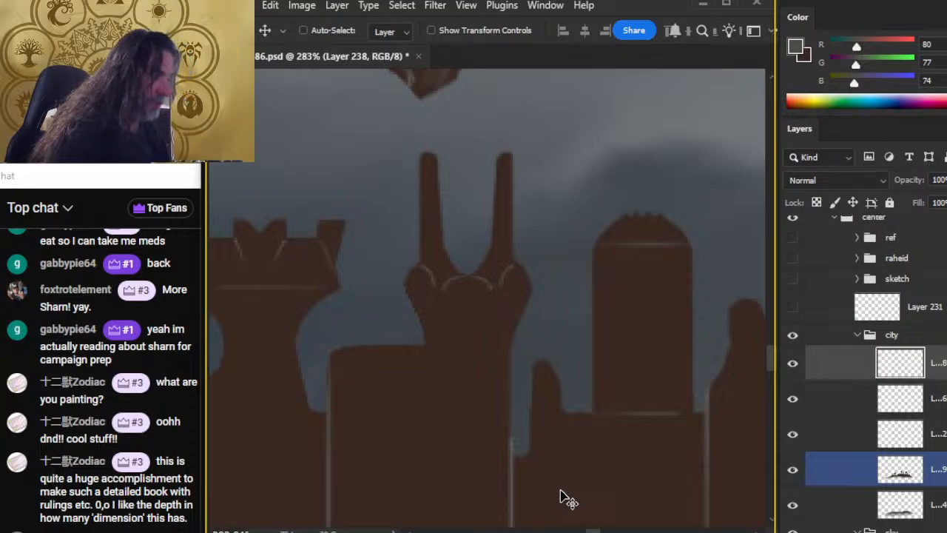
right_click(842, 374)
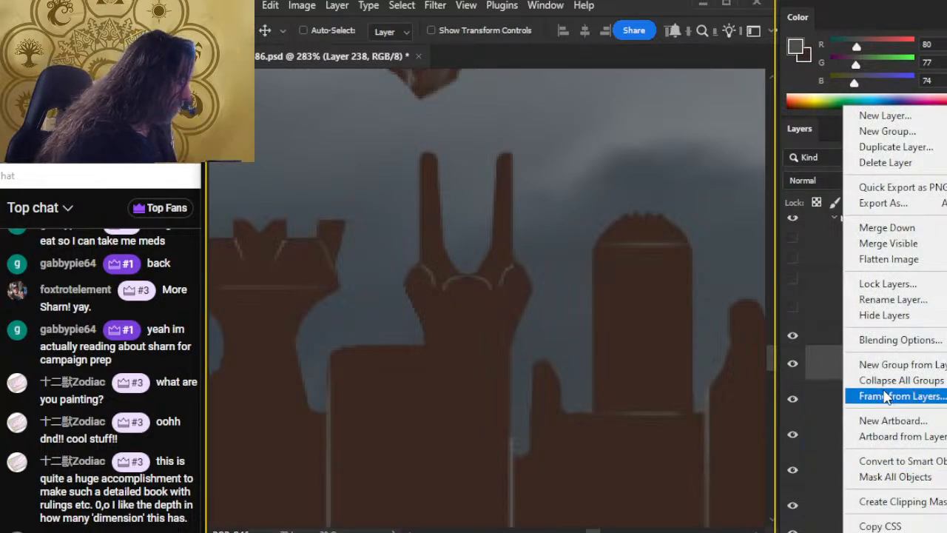
left_click(892, 229)
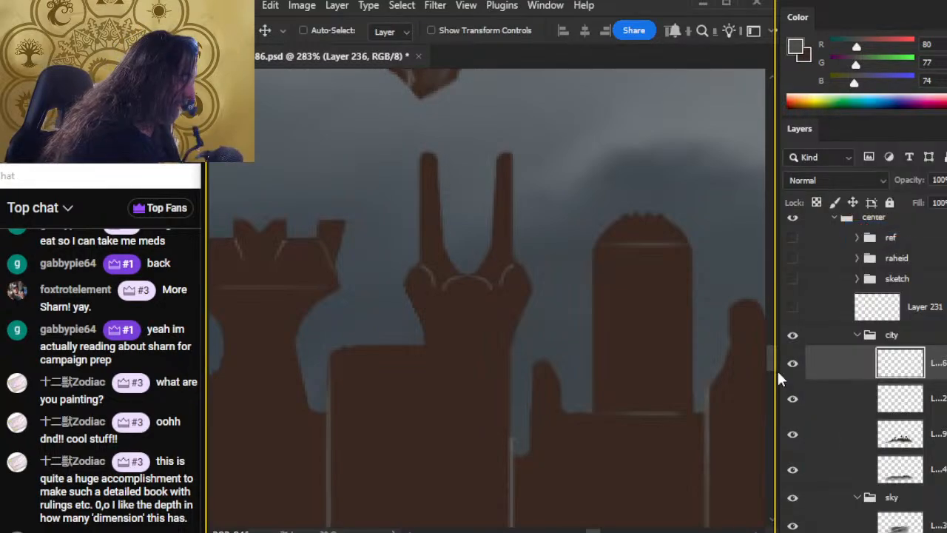
Thin the curved lines below the spires with the 8 px Eraser and add short light strokes at their lower ends with the 1 px brush.
key("e")
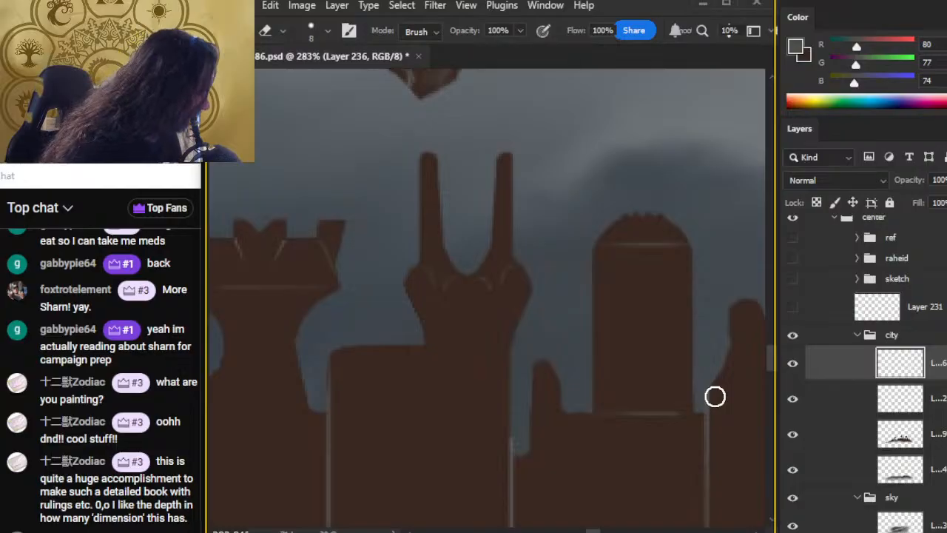
key("shift")
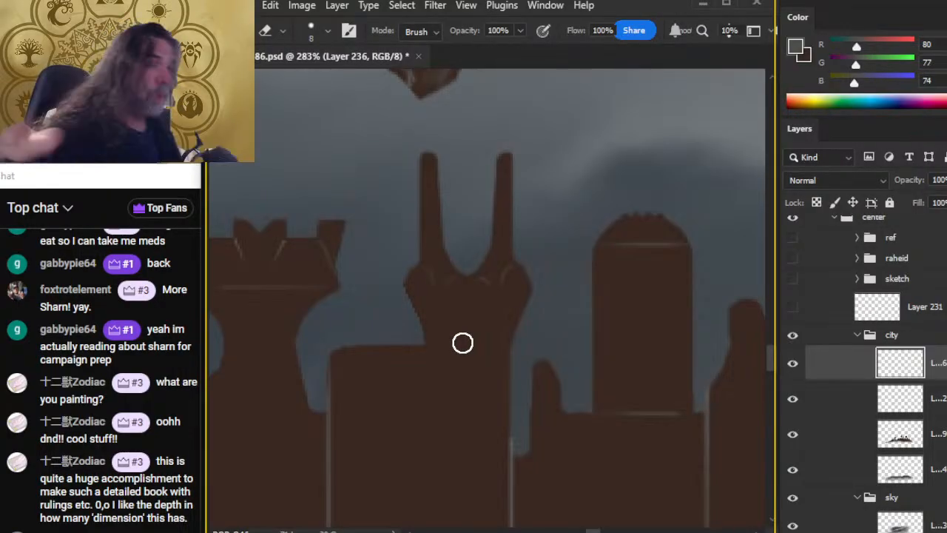
key("b")
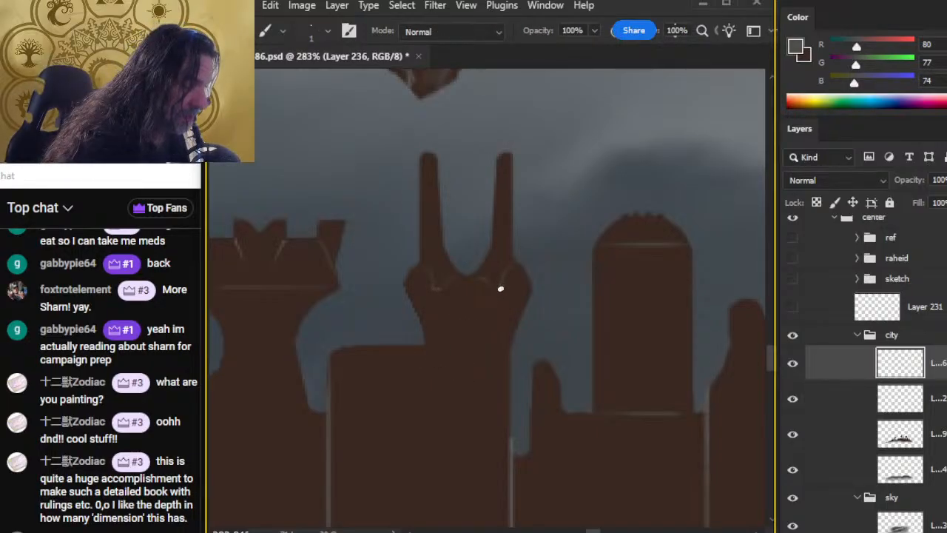
key("e")
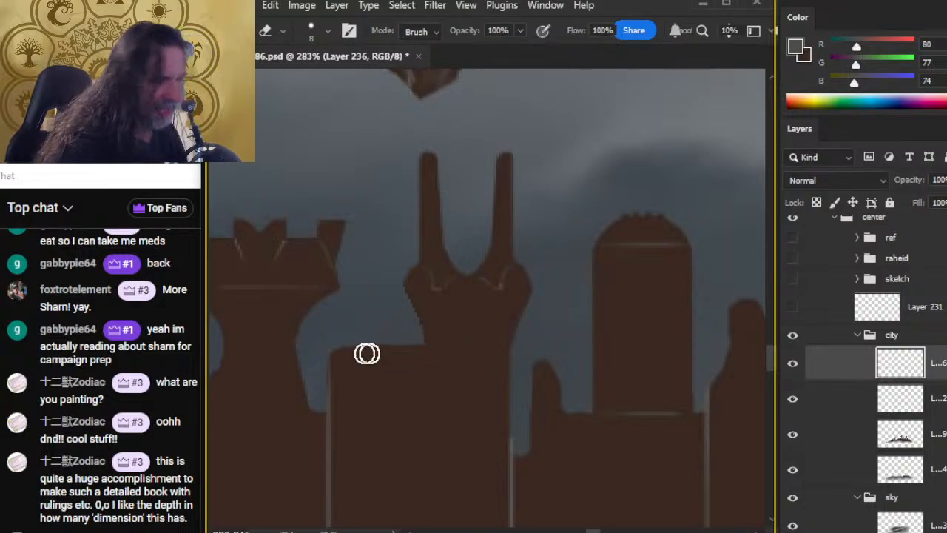
Paint a straight horizontal light line across the twin-spired tower's head below the curves and fade it with the Eraser at 20% opacity.
key("b")
left_click(416, 296)
left_click(523, 297, "shift")
key("e")
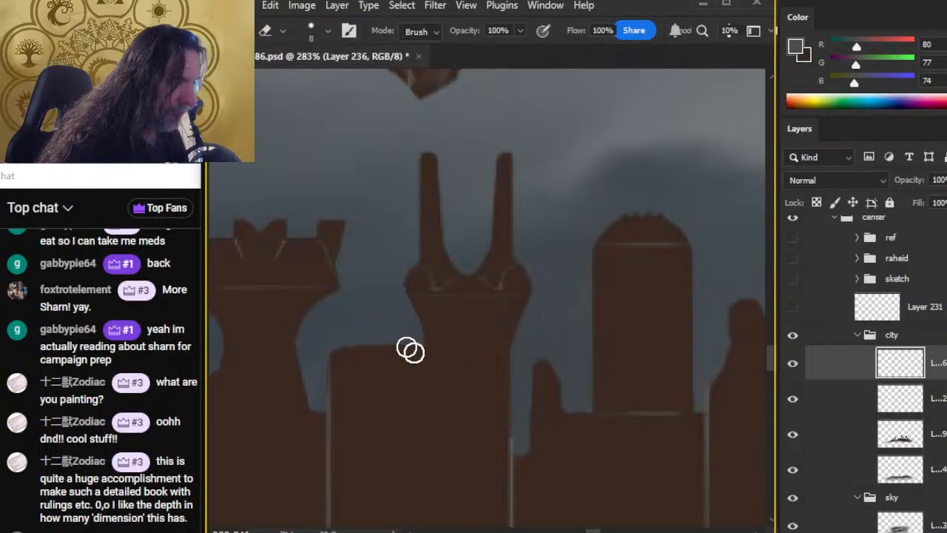
key("2")
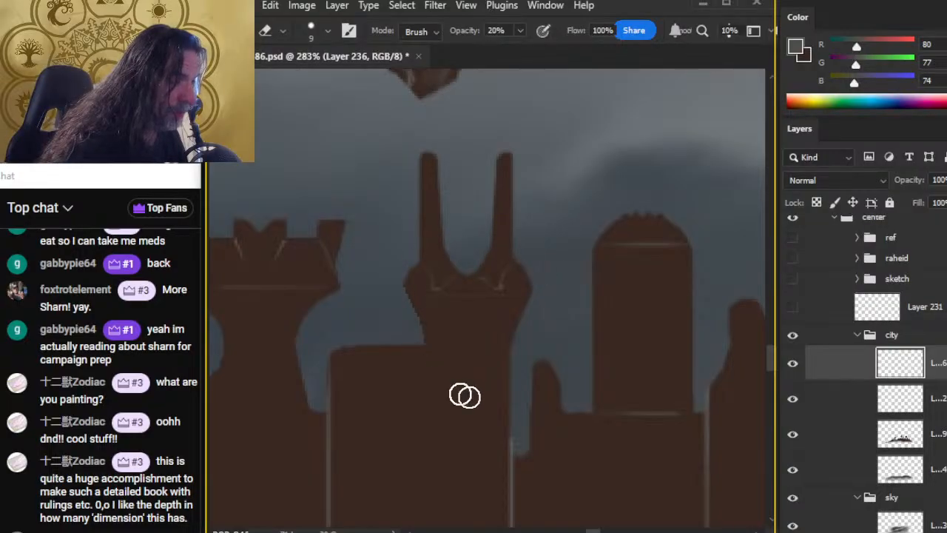
Paint a thin vertical edge line down from the twin-spired tower's left junction with the flat roof and nudge it left into alignment.
left_click_drag(454, 390, 484, 284)
key("b")
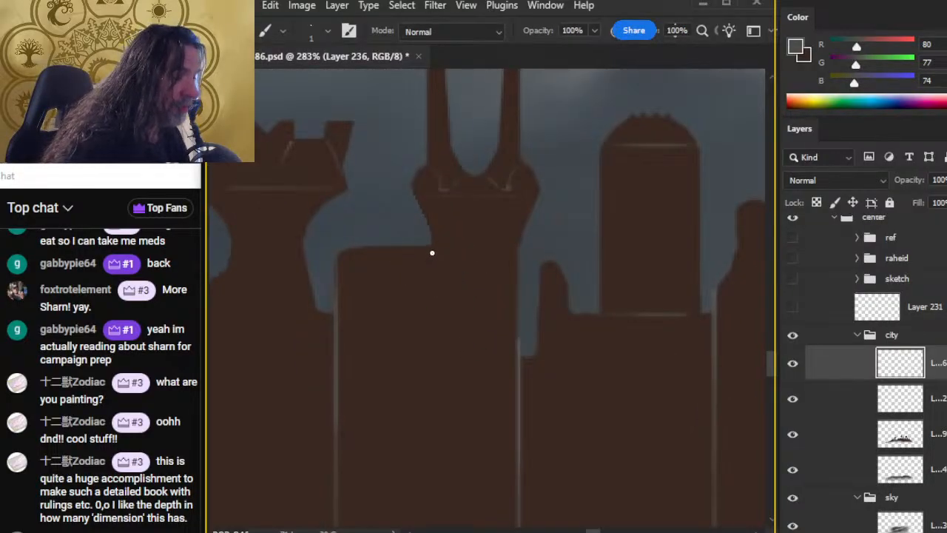
left_click_drag(432, 250, 433, 366)
key("r")
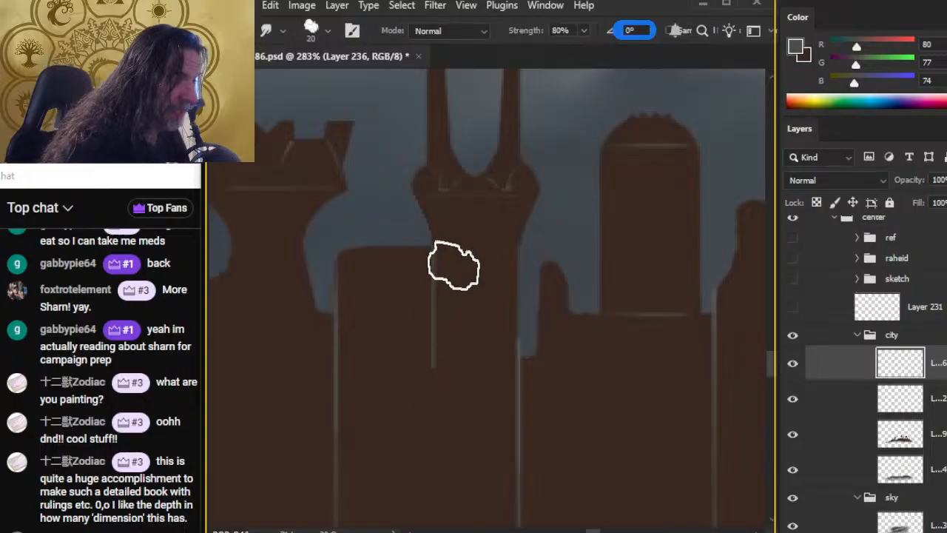
key("l")
left_click_drag(419, 238, 467, 392)
key("ctrl+Left")
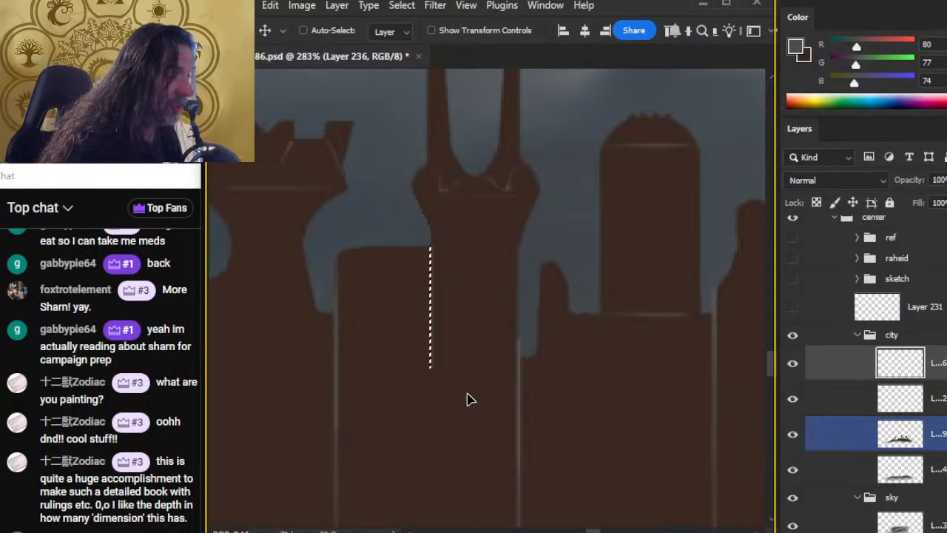
key("ctrl+d")
Extend the new vertical edge line downward and blend it with the Smudge tool at 80% strength and the Eraser at 20% opacity.
key("b")
key("r")
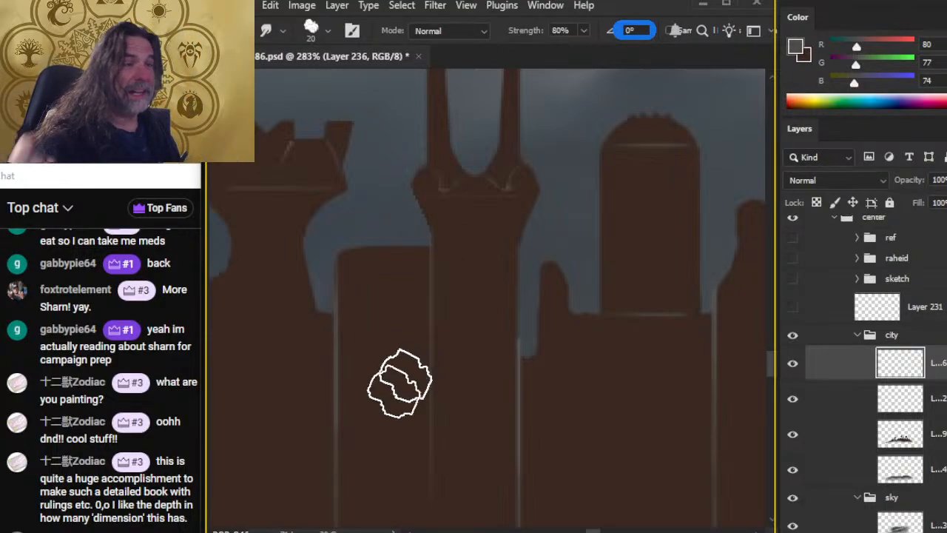
left_click_drag(482, 438, 475, 237)
key("e")
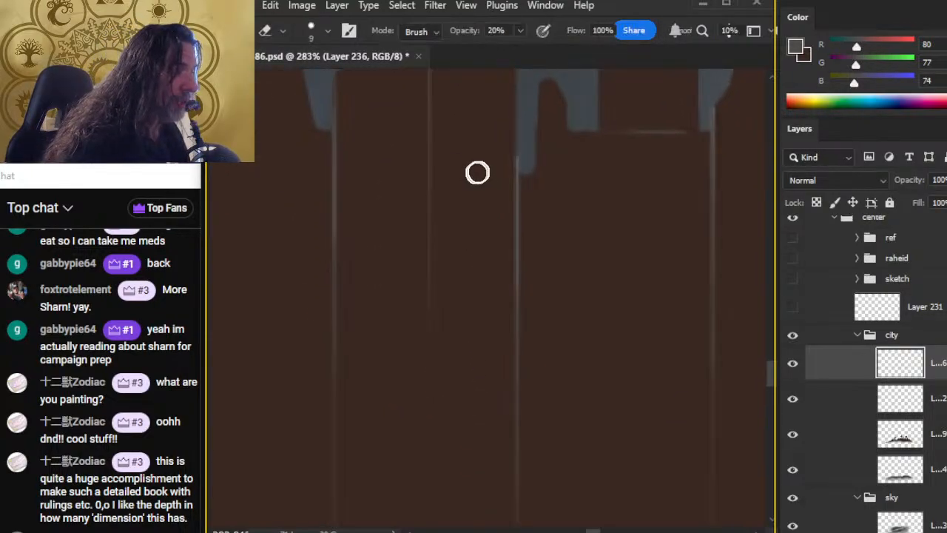
Lasso the vertical light edge line on the twin-spired tower's right side and nudge it slightly left to follow the tower's edge.
key("l")
mouse_move(514, 135)
left_mouse_down()
mouse_move(479, 245)
mouse_move(527, 473)
mouse_move(541, 220)
left_mouse_up()
mouse_move(651, 388)
left_mouse_down()
mouse_move(649, 232)
mouse_move(663, 173)
left_mouse_up()
mouse_move(521, 202)
left_mouse_down()
mouse_move(572, 337)
mouse_move(579, 224)
left_mouse_up()
mouse_move(643, 319)
left_mouse_down()
mouse_move(634, 277)
mouse_move(653, 80)
left_mouse_up()
mouse_move(537, 173)
left_mouse_down()
mouse_move(522, 412)
mouse_move(606, 235)
mouse_move(581, 528)
left_mouse_up()
left_click_drag(571, 299, 567, 442)
key("ctrl+x")
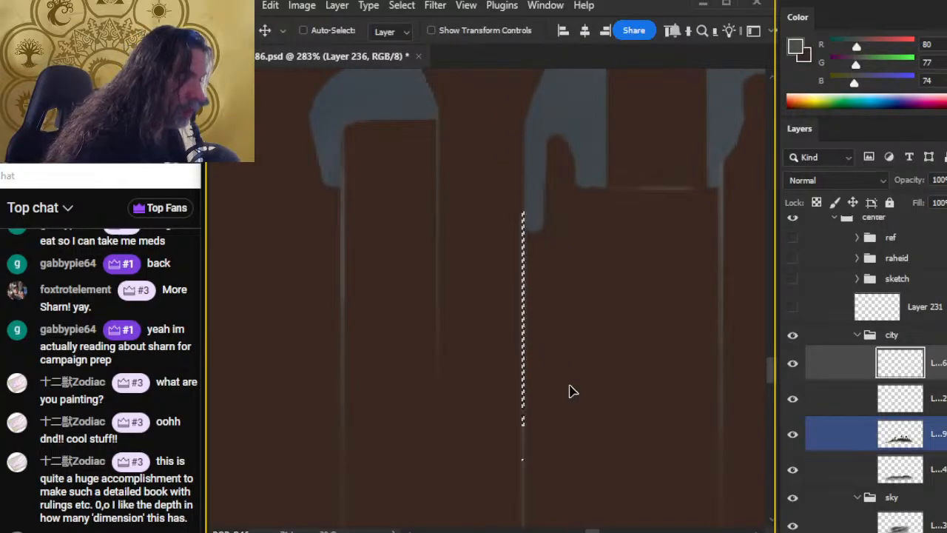
key("e")
key("l")
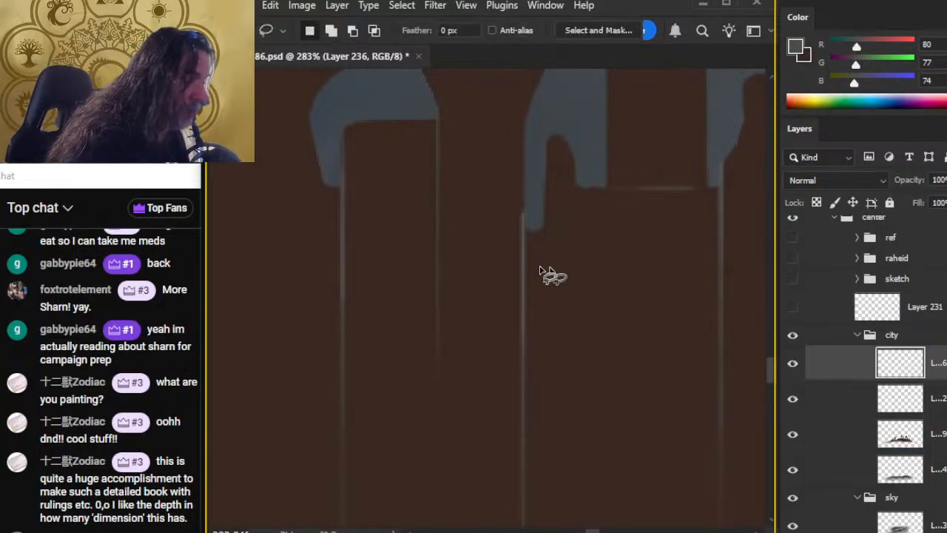
Blend the vertical light edge line on the twin-spired tower's right side with the Smudge tool at 80% strength.
key("r")
mouse_move(515, 290)
left_mouse_down()
mouse_move(515, 163)
mouse_move(520, 363)
mouse_move(518, 244)
left_mouse_up()
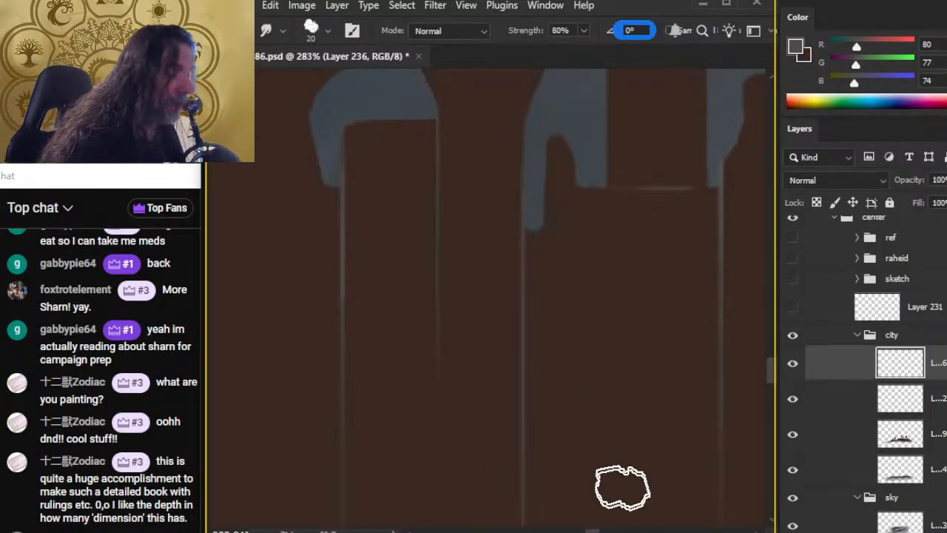
left_click_drag(619, 482, 629, 258)
left_click_drag(541, 202, 536, 463)
key("z")
mouse_move(669, 391)
left_mouse_down()
mouse_move(600, 374)
mouse_move(666, 453)
mouse_move(609, 349)
left_mouse_up()
Soften the lower part of the twin-spired tower's left vertical edge line with the Smudge tool at 80% strength.
left_click_drag(554, 249, 544, 406)
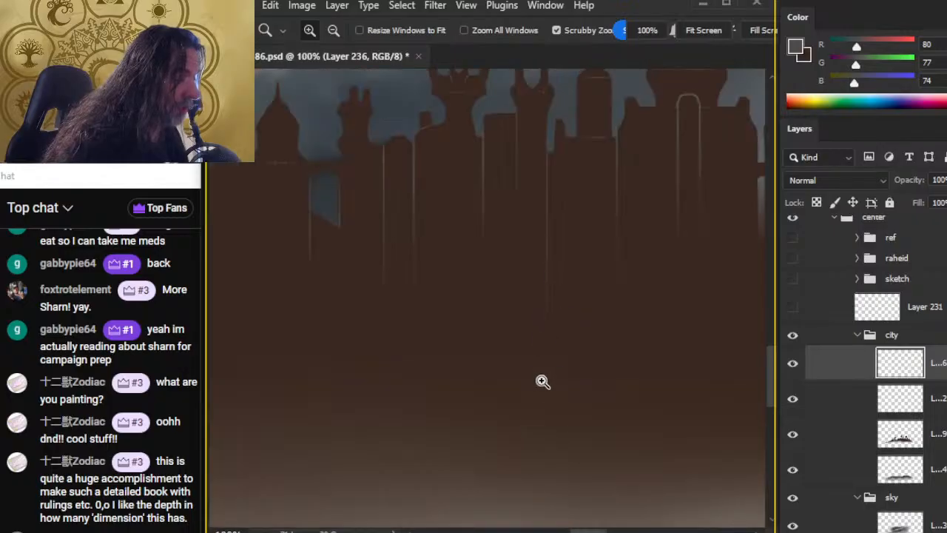
left_click_drag(524, 245, 512, 336)
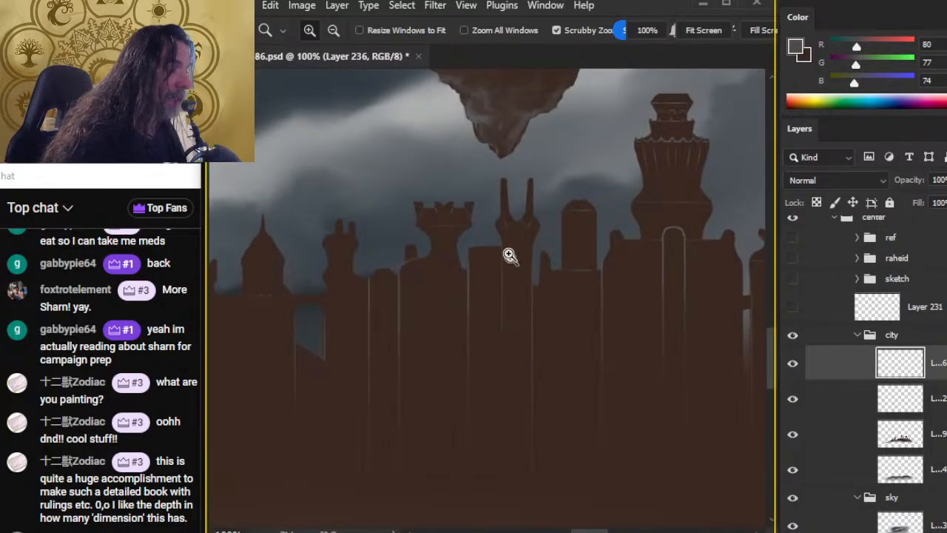
left_click_drag(509, 253, 529, 256)
mouse_move(500, 346)
left_mouse_down()
mouse_move(507, 424)
mouse_move(499, 285)
mouse_move(509, 455)
left_mouse_up()
mouse_move(500, 297)
left_mouse_down()
mouse_move(502, 446)
mouse_move(499, 381)
left_mouse_up()
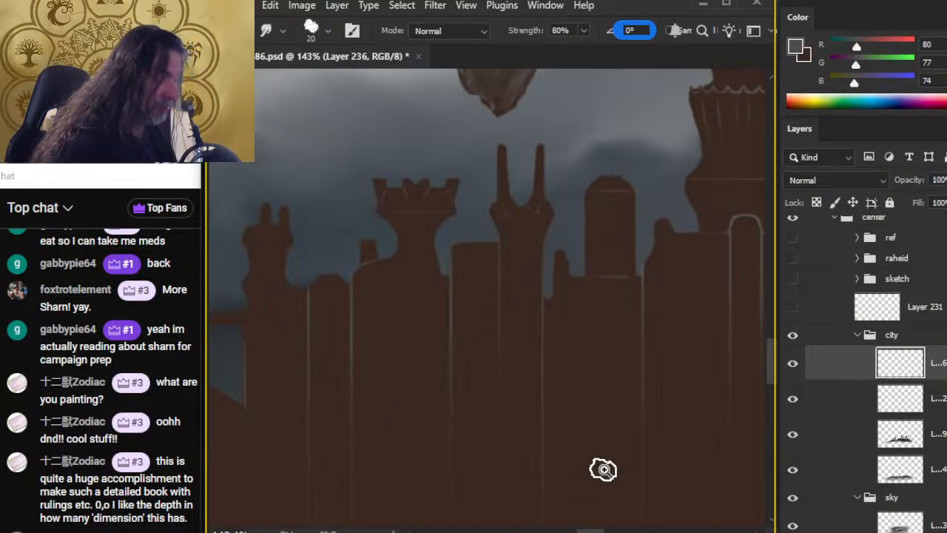
Fade the horizontal light line at the base of the round-topped tower with the Eraser at 20% opacity.
key("z")
left_click_drag(620, 414, 619, 443)
left_click_drag(540, 402, 426, 371)
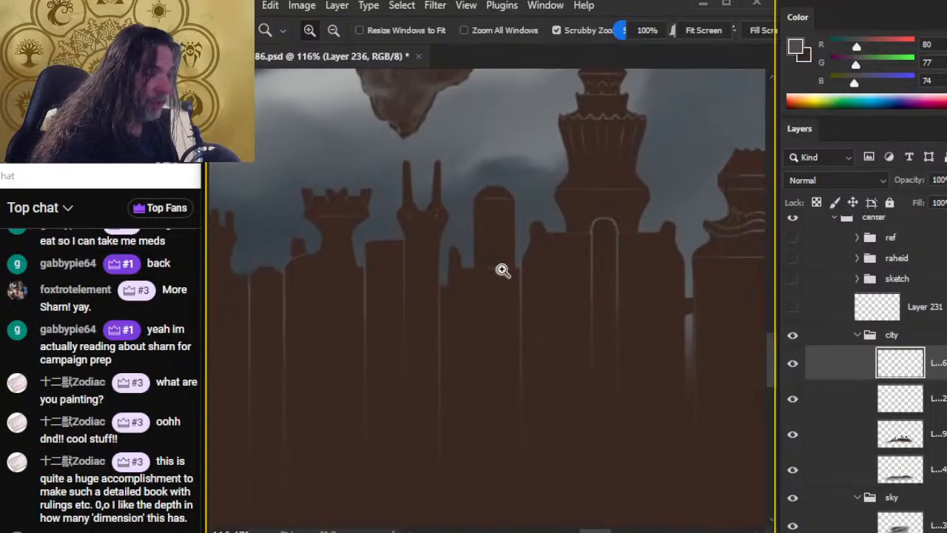
left_click_drag(501, 280, 510, 313)
key("e")
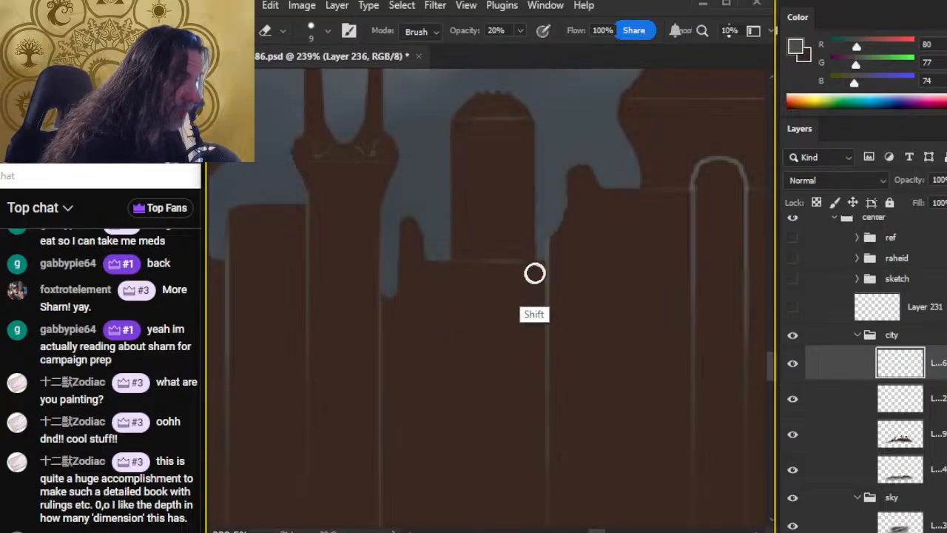
Examine the edge lines across the whole city skyline and check the handwritten brush-size notes on Layer 231.
key("z")
left_click_drag(518, 433, 459, 406)
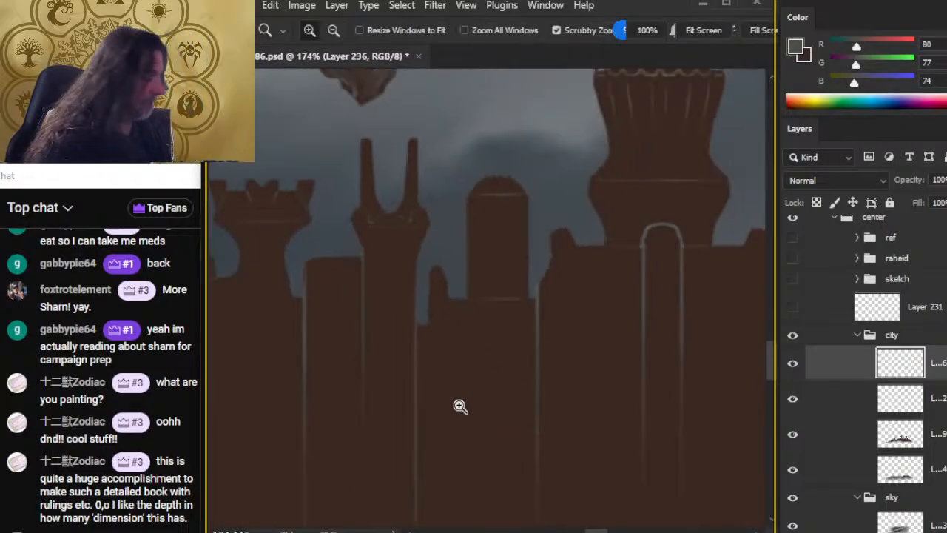
left_click_drag(493, 370, 501, 300)
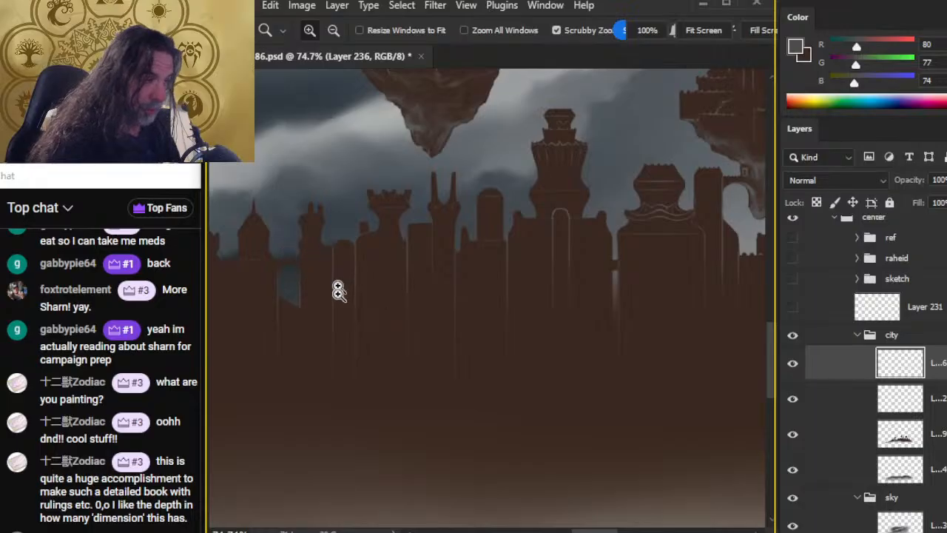
left_click_drag(561, 256, 501, 318)
left_click_drag(330, 318, 651, 300)
left_click_drag(424, 291, 481, 293)
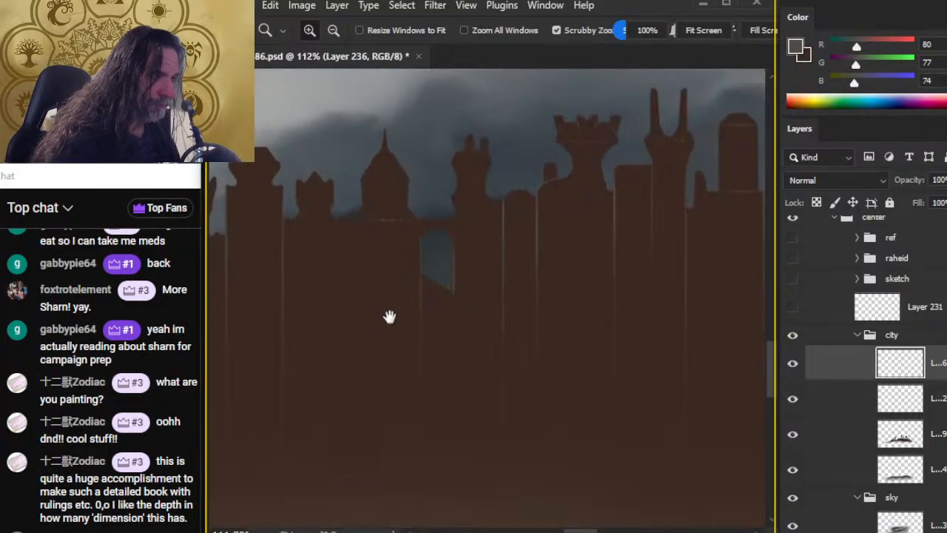
left_click_drag(389, 317, 493, 296)
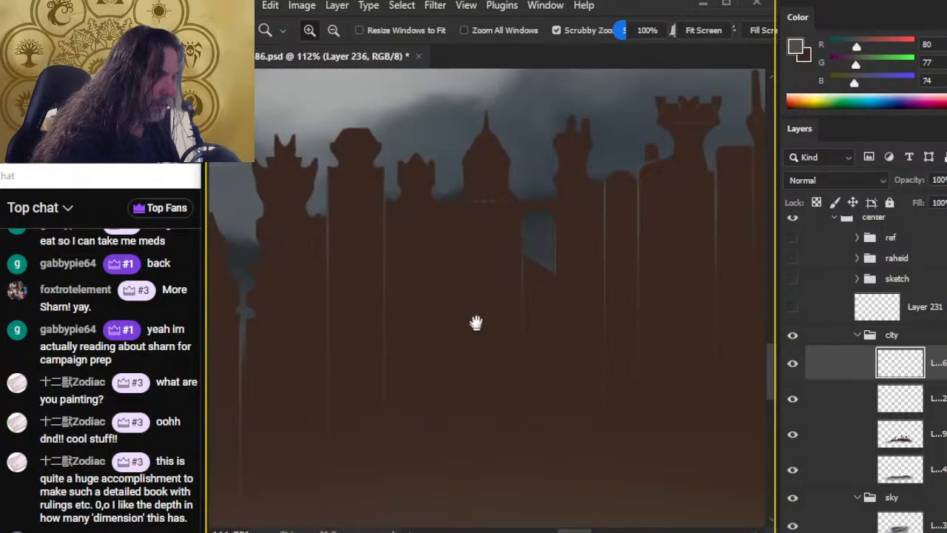
left_click_drag(496, 314, 344, 286)
left_click_drag(678, 285, 509, 282)
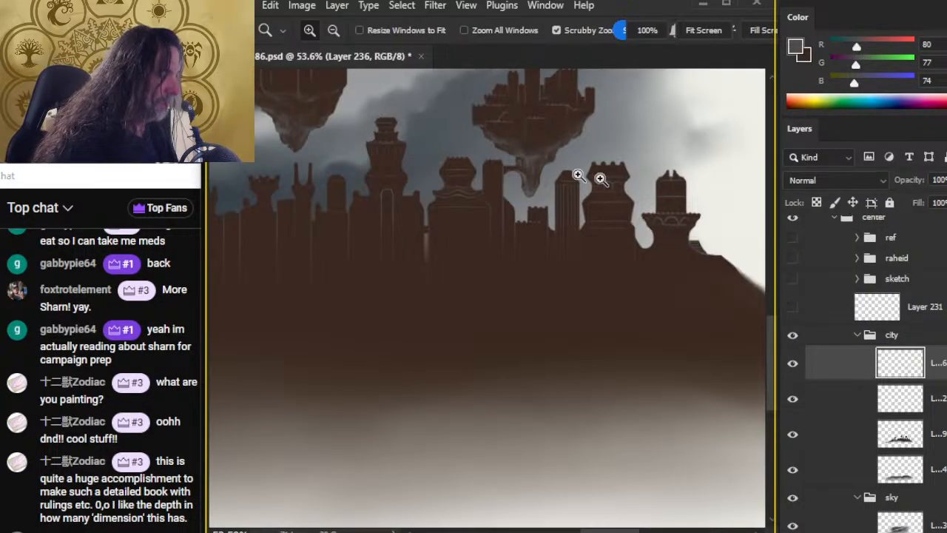
left_click_drag(620, 289, 600, 335)
left_click_drag(469, 393, 575, 278)
left_click_drag(518, 305, 549, 283)
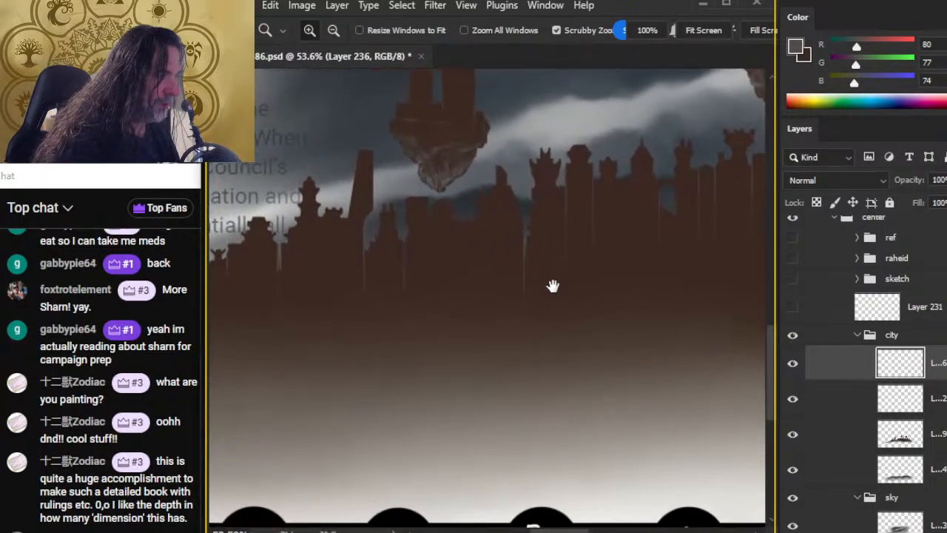
left_click_drag(506, 210, 655, 239)
left_click(792, 308)
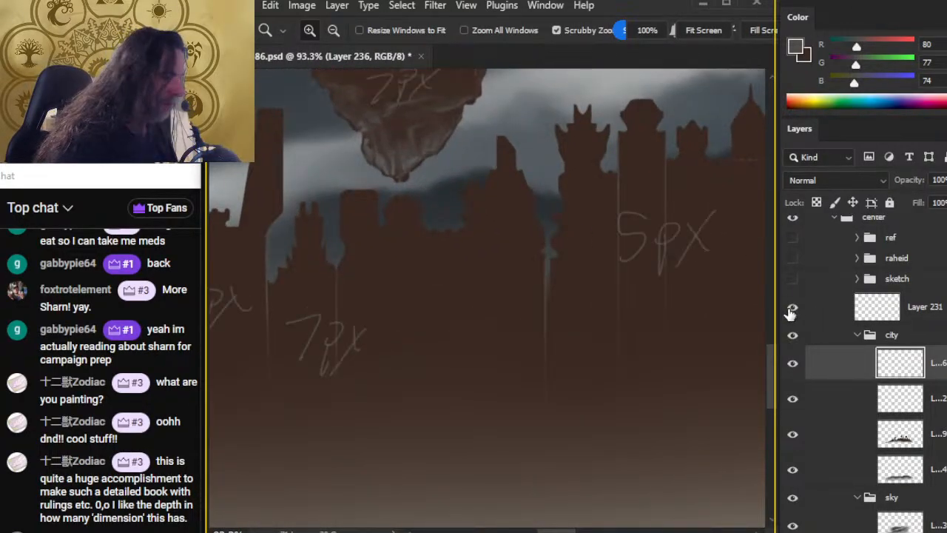
left_click(792, 308)
Paint three horizontal light lines across the stepped tower's tiers and a small curve at its spire's base with a 1 px brush.
left_click_drag(515, 254, 552, 304)
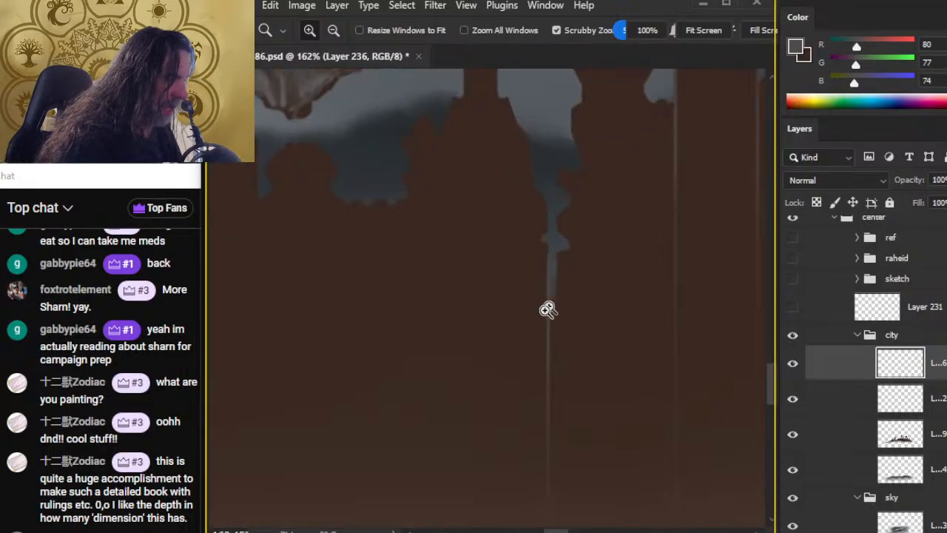
key("b")
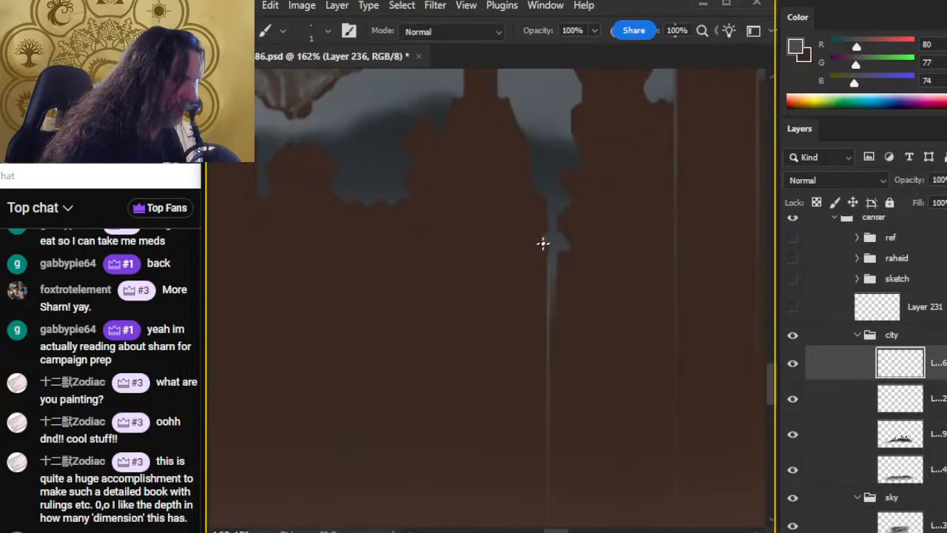
left_click(400, 242, "shift")
mouse_move(446, 192)
left_mouse_down()
mouse_move(505, 194)
mouse_move(533, 209)
left_mouse_up()
mouse_move(449, 143)
left_mouse_down()
mouse_move(516, 147)
mouse_move(441, 295)
left_mouse_up()
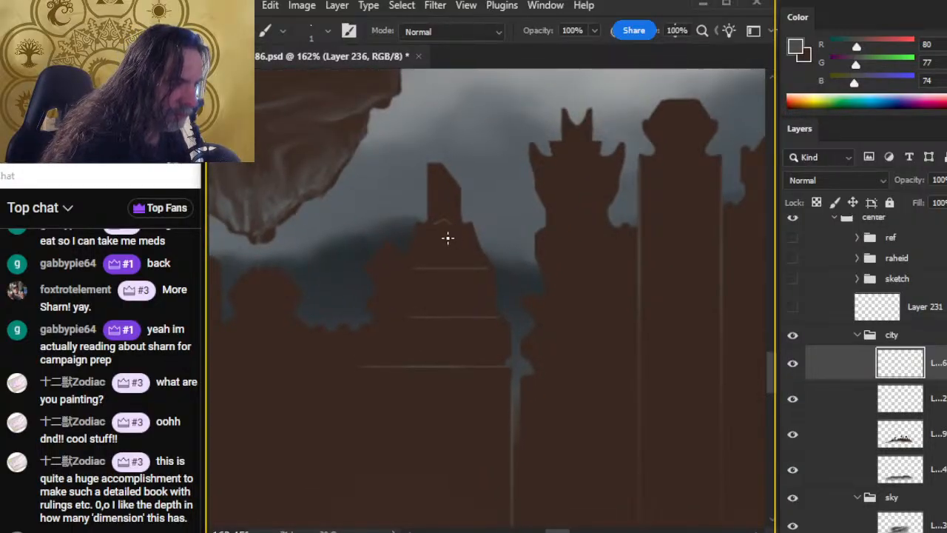
Extend the small curve at the stepped tower's spire base with short side lines and blend them using a 7 px Smudge brush.
key("r")
left_click_drag(431, 235, 430, 229)
key("b")
left_click(434, 224, "shift")
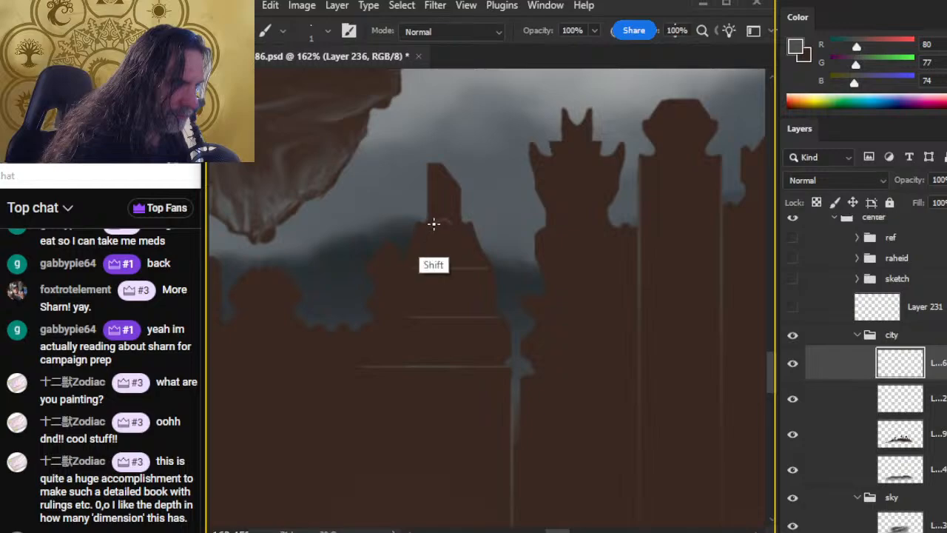
key("r")
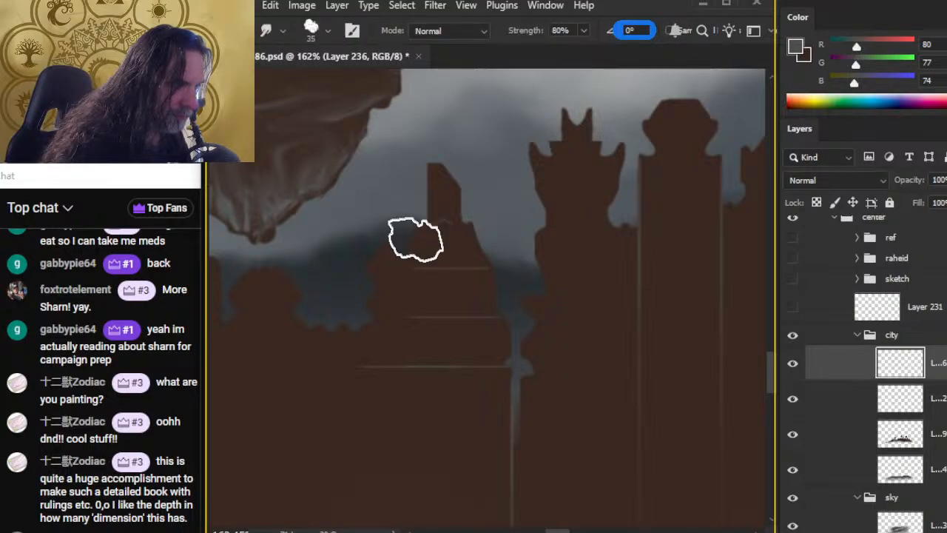
key("bracketleft")
key("bracketleft")
key("bracketleft")
left_click(427, 221, "shift")
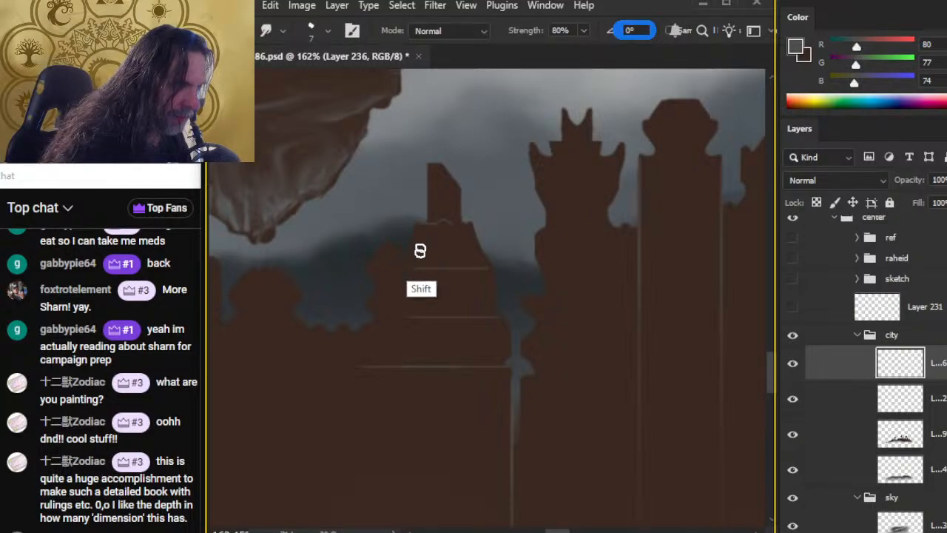
left_click(457, 224, "shift")
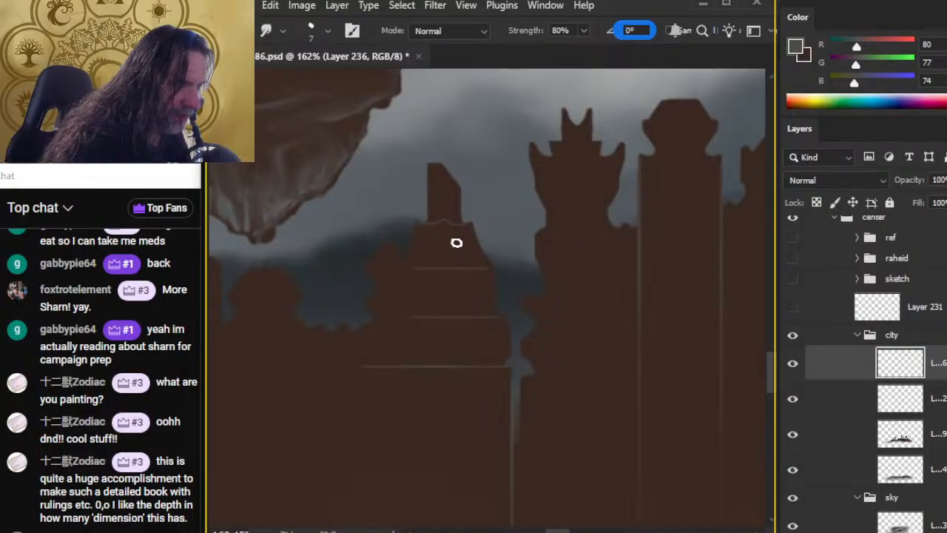
Lasso the light trim line at the base of the stepped tower's spire, nudge it into alignment and deselect it.
key("l")
left_click_drag(453, 207, 497, 222)
key("v")
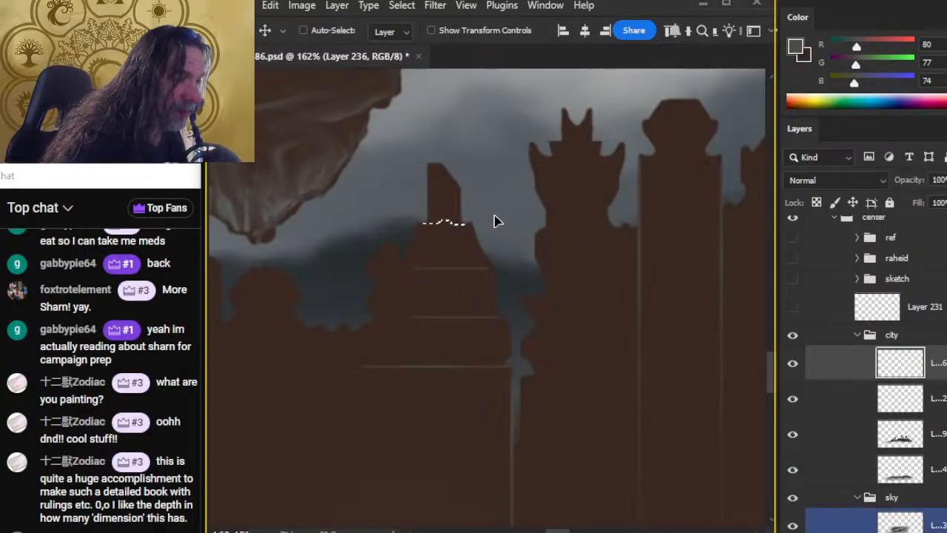
key("l")
key("ctrl+d")
Soften the stepped tower's trim and horizontal lines with the Smudge tool at 80% strength and the Eraser at 20% opacity.
key("r")
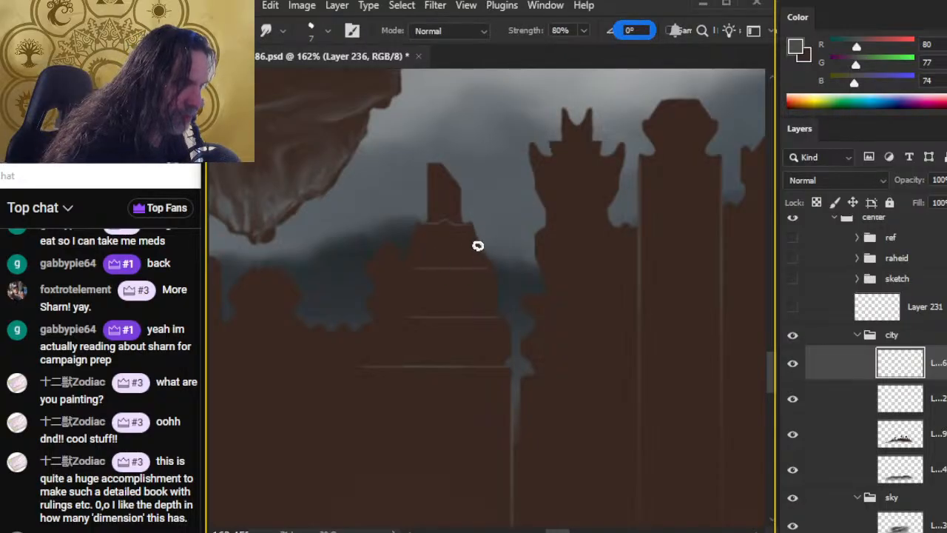
key("e")
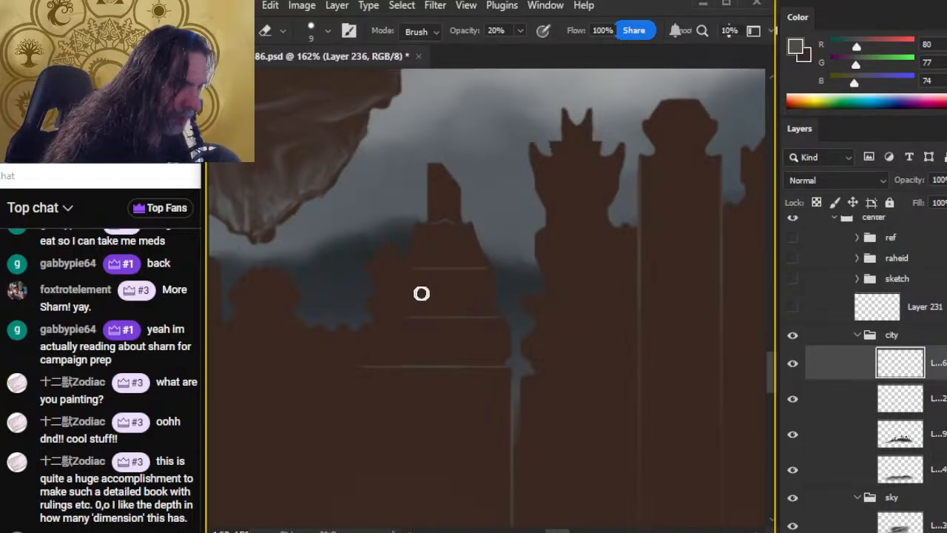
key("r")
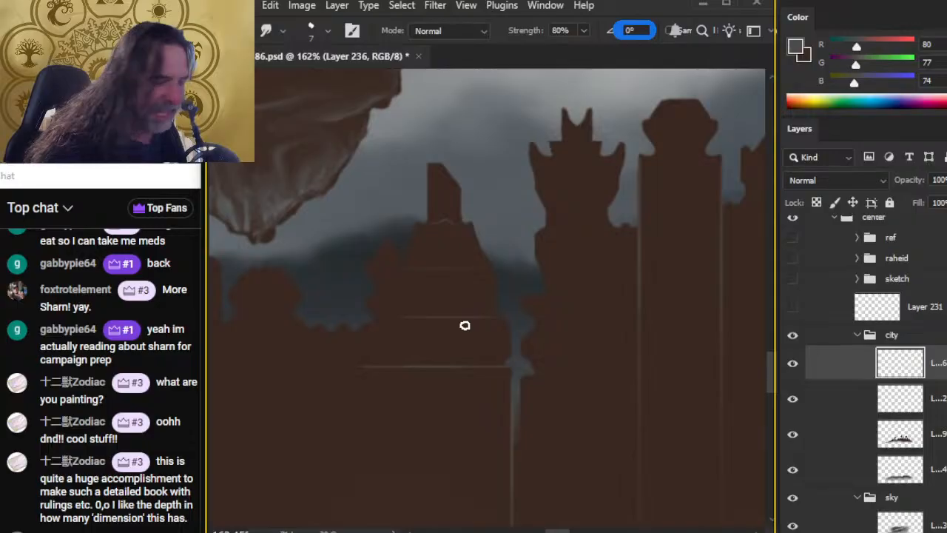
key("e")
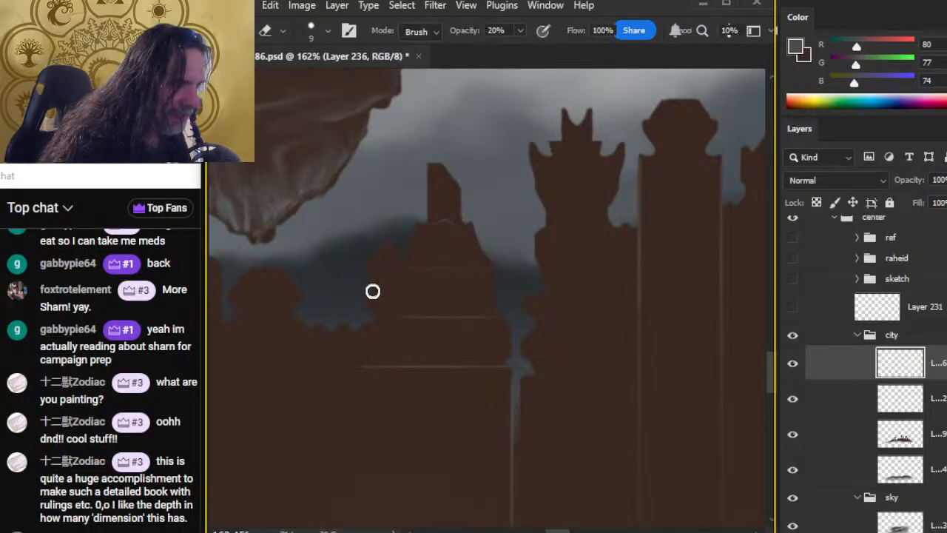
key("r")
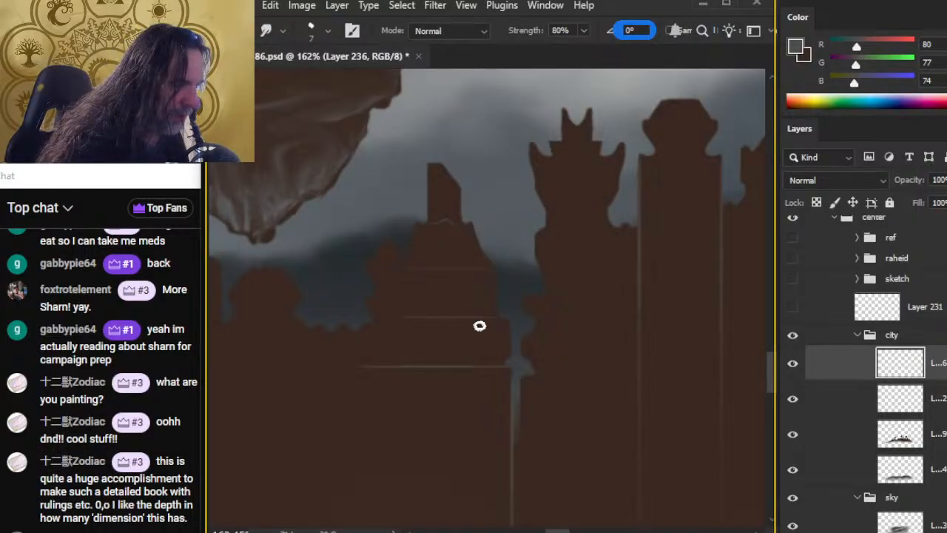
key("shift")
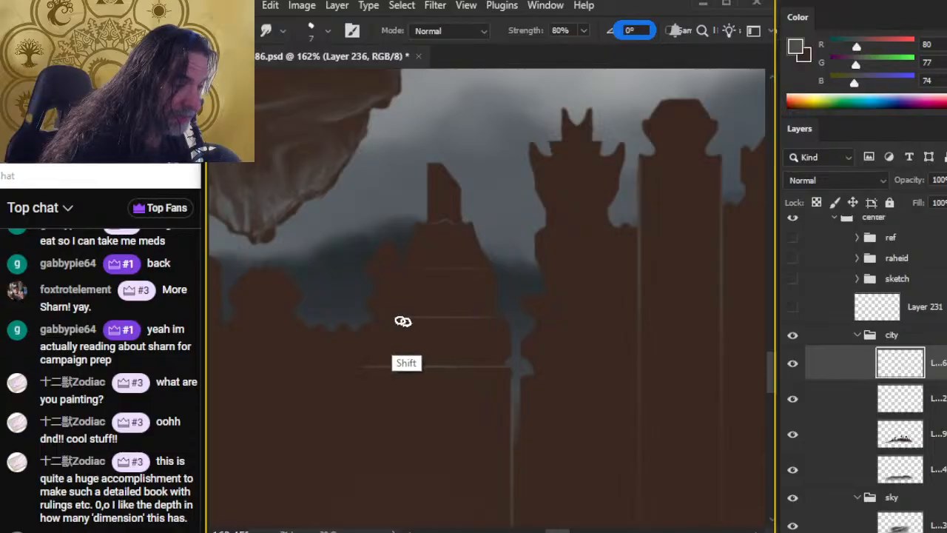
key("e")
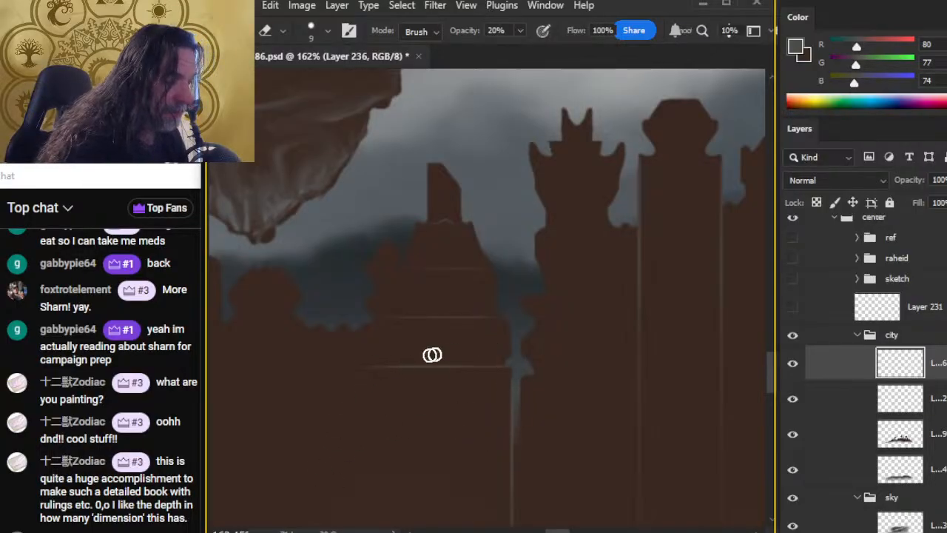
key("shift")
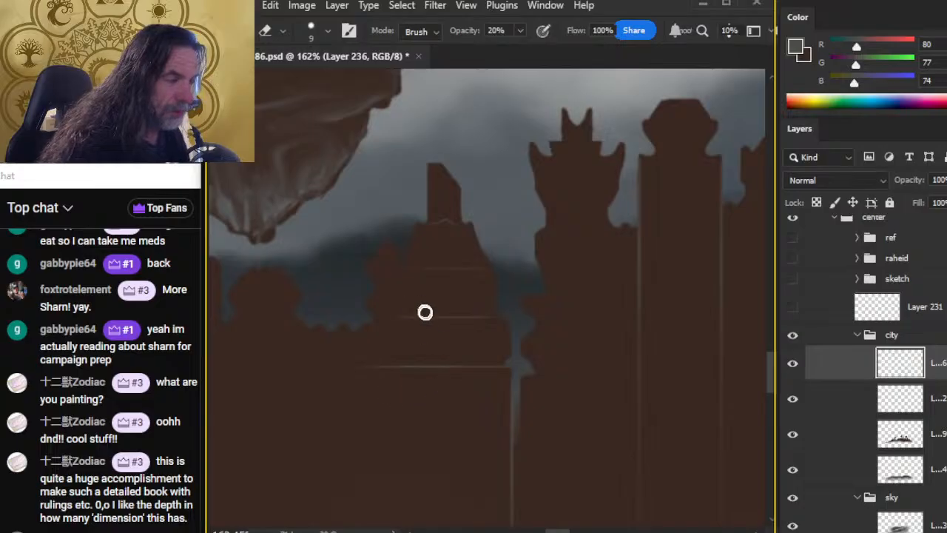
Paint a second horizontal light line just above the stepped tower's lowest one and blend both with the Smudge tool and Eraser.
key("b")
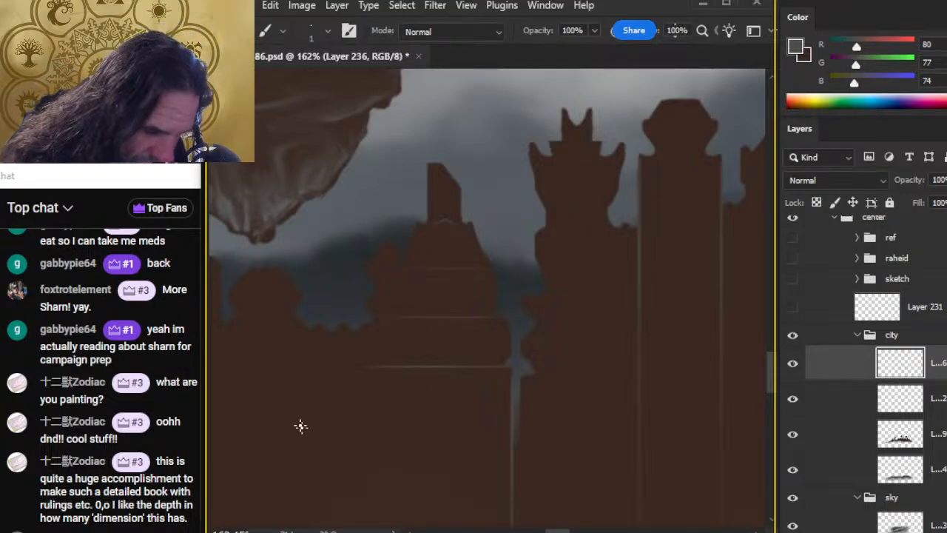
mouse_move(363, 481)
left_mouse_down()
mouse_move(368, 461)
mouse_move(382, 459)
mouse_move(390, 479)
mouse_move(372, 482)
mouse_move(387, 488)
mouse_move(381, 467)
left_mouse_up()
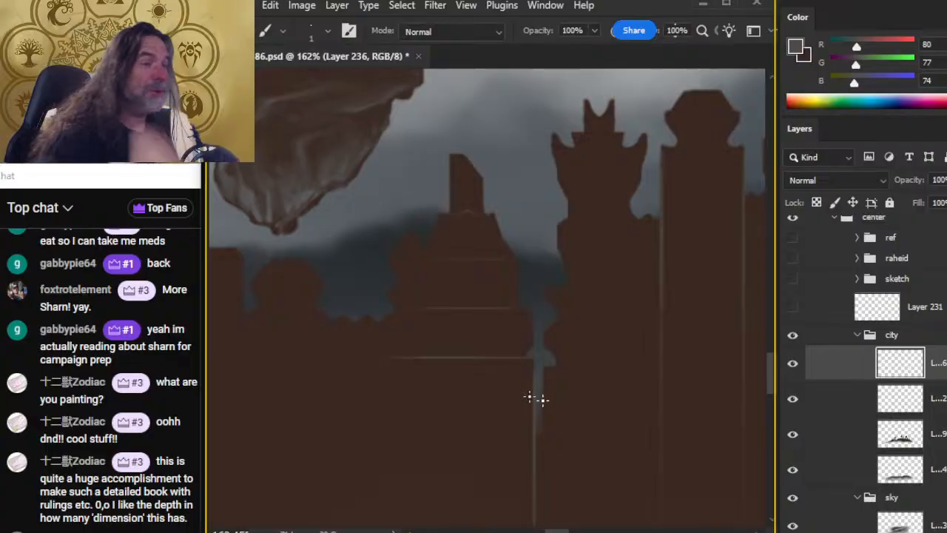
key("r")
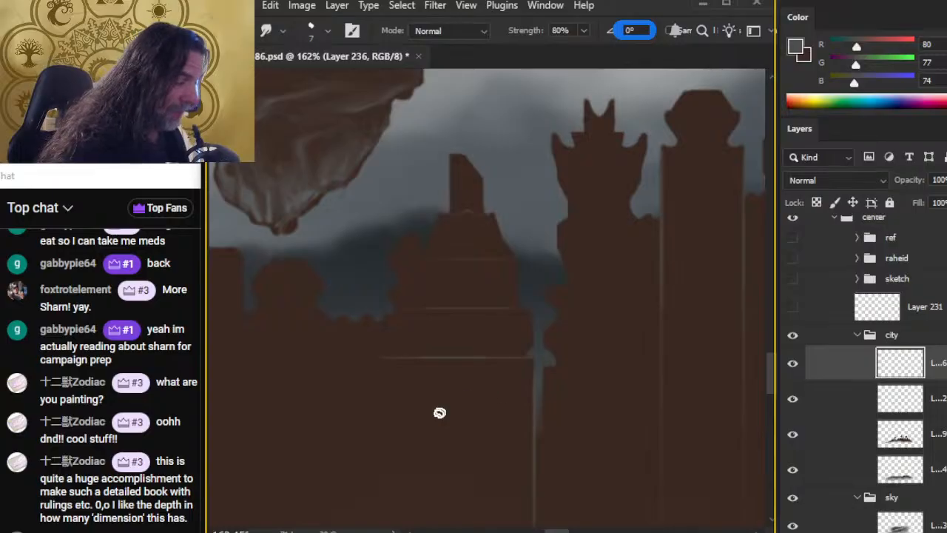
key("b")
mouse_move(529, 345)
left_mouse_down()
mouse_move(424, 346)
mouse_move(479, 345)
left_mouse_up()
key("r")
key("e")
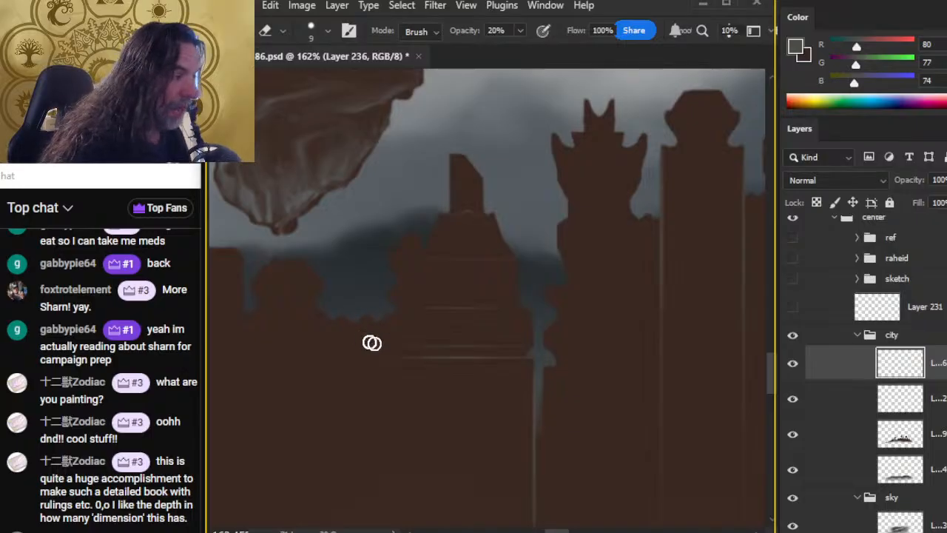
Paint a short vertical light edge line down the stepped tower's left side and blend it with the Smudge tool and Eraser.
key("b")
left_click_drag(422, 265, 421, 299)
key("r")
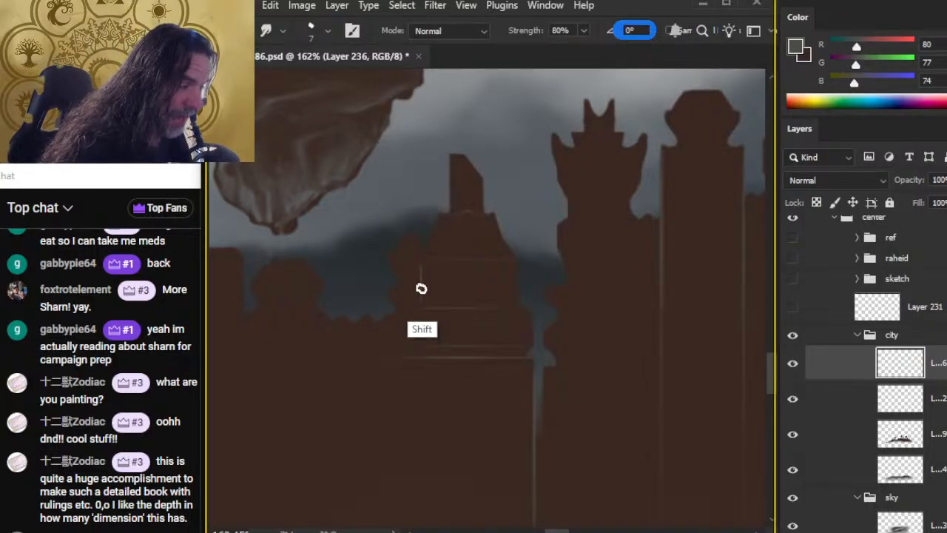
left_click_drag(421, 279, 422, 317)
key("e")
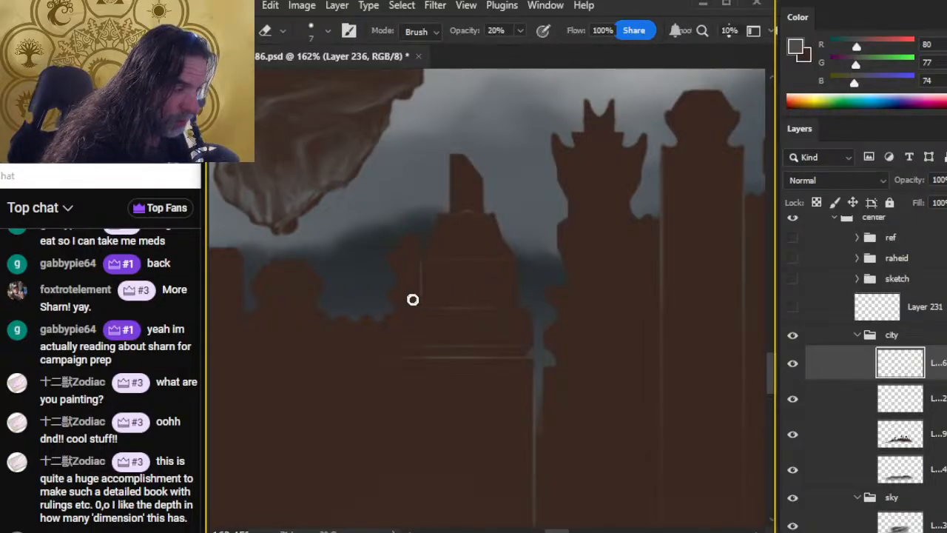
Paint a short vertical light edge on the left side of the stepped tower's lowest tier and soften it with the Smudge tool and Eraser.
key("b")
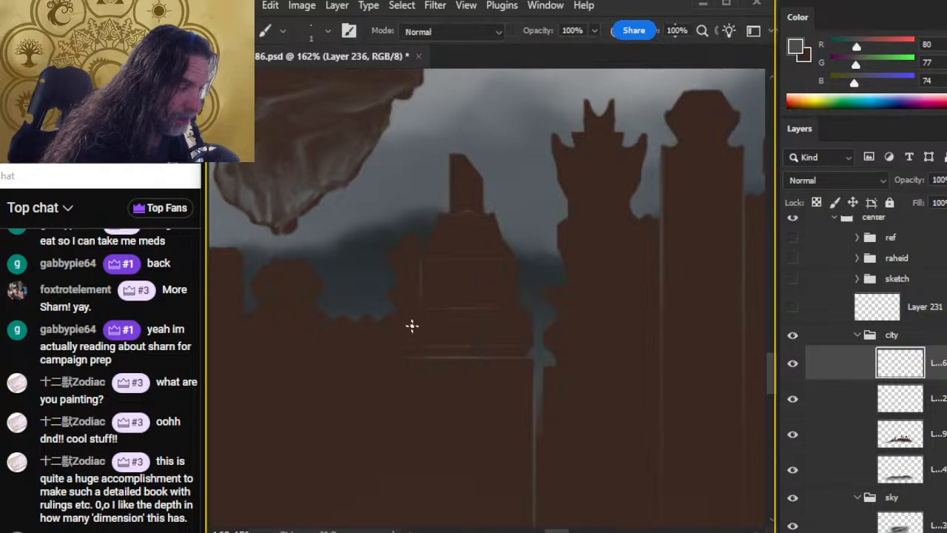
key("r")
key("e")
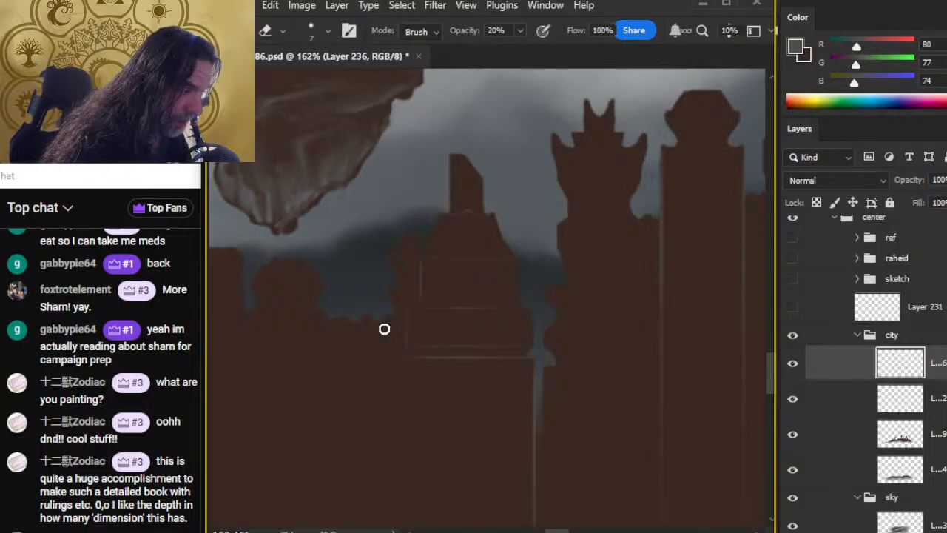
key("b")
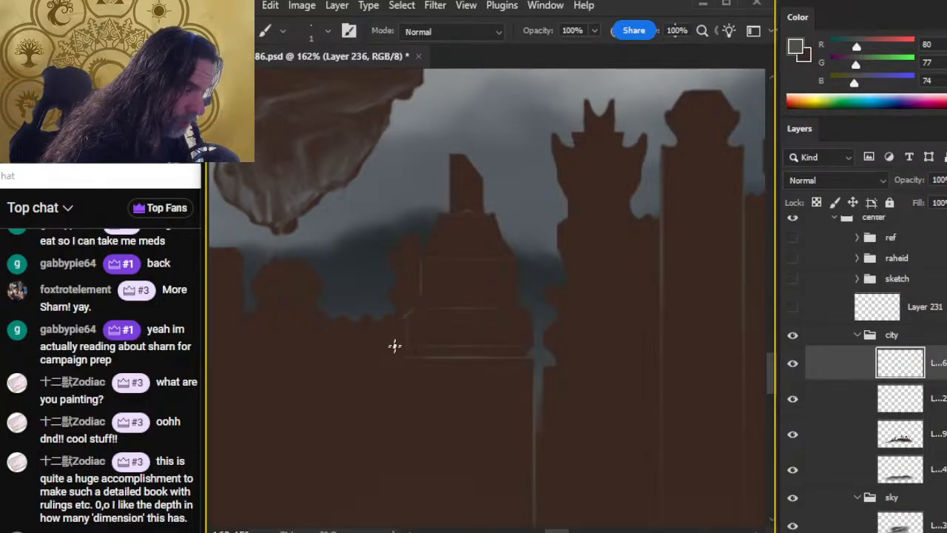
key("e")
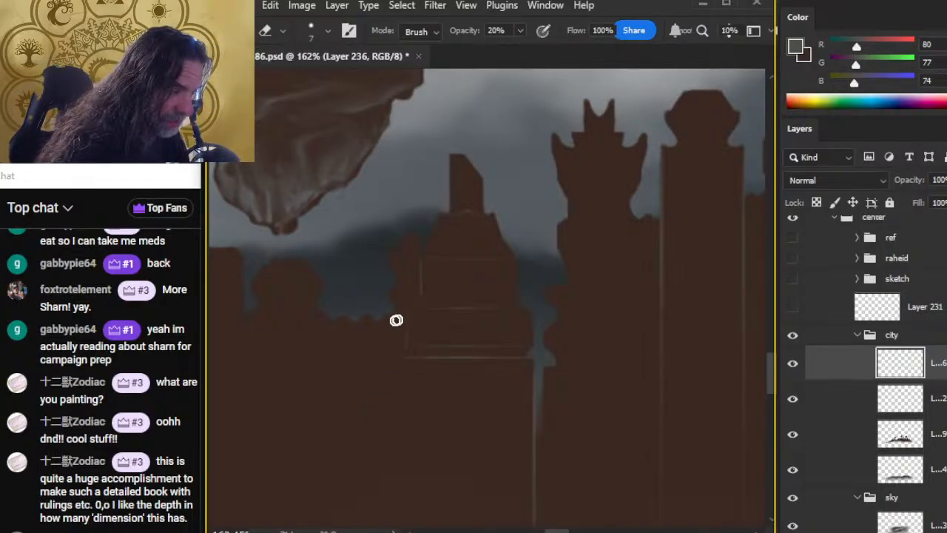
key("b")
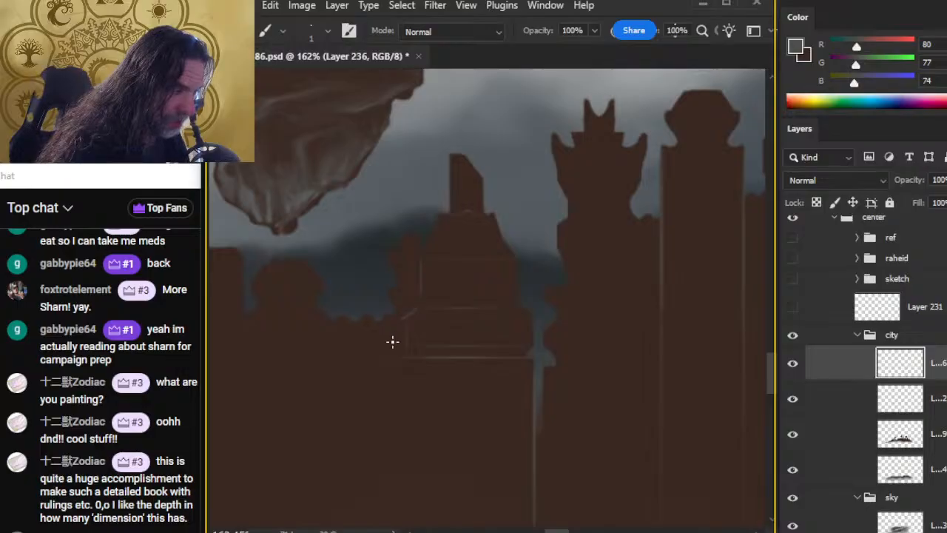
key("e")
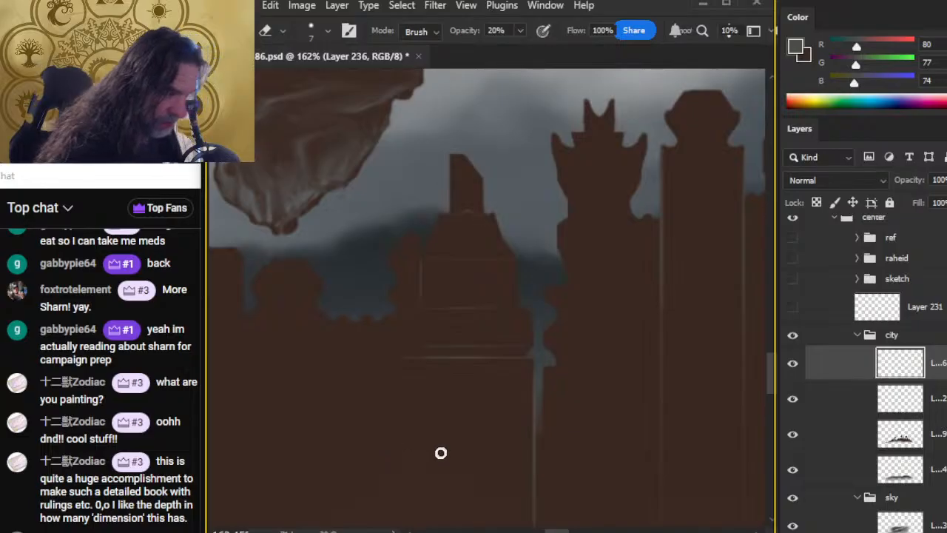
key("b")
key("e")
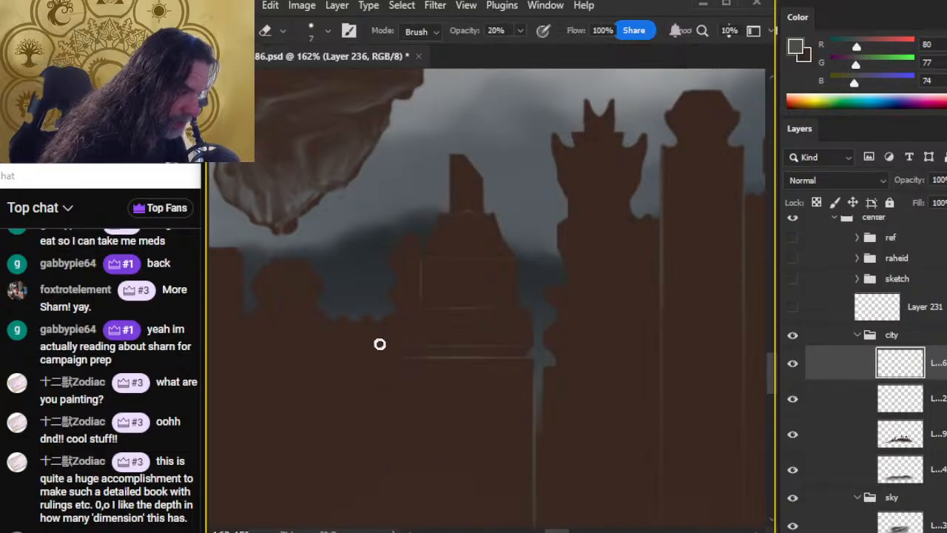
Paint a long vertical light edge line down the stepped tower's left side below its ledge and fade it with the Smudge tool and Eraser.
left_click_drag(483, 440, 504, 334)
key("b")
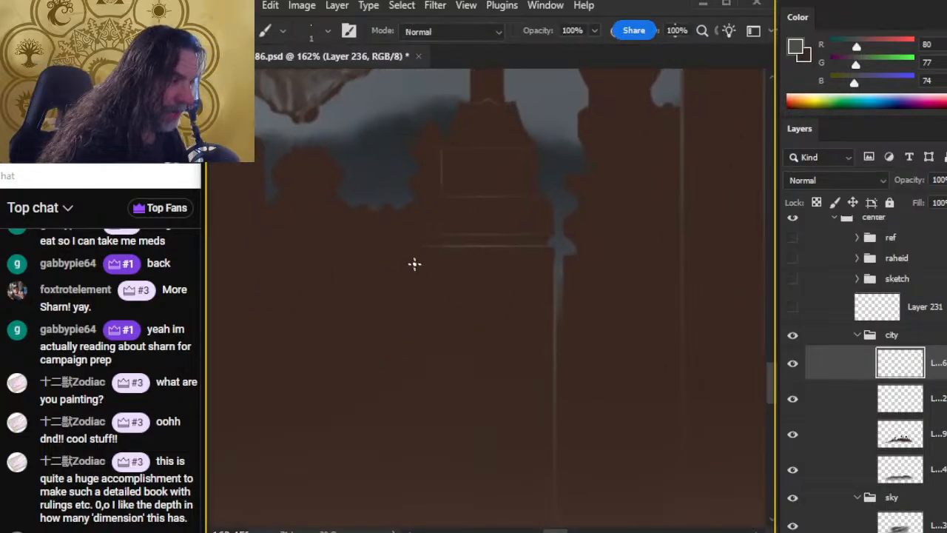
left_click_drag(410, 249, 410, 374)
key("r")
key("e")
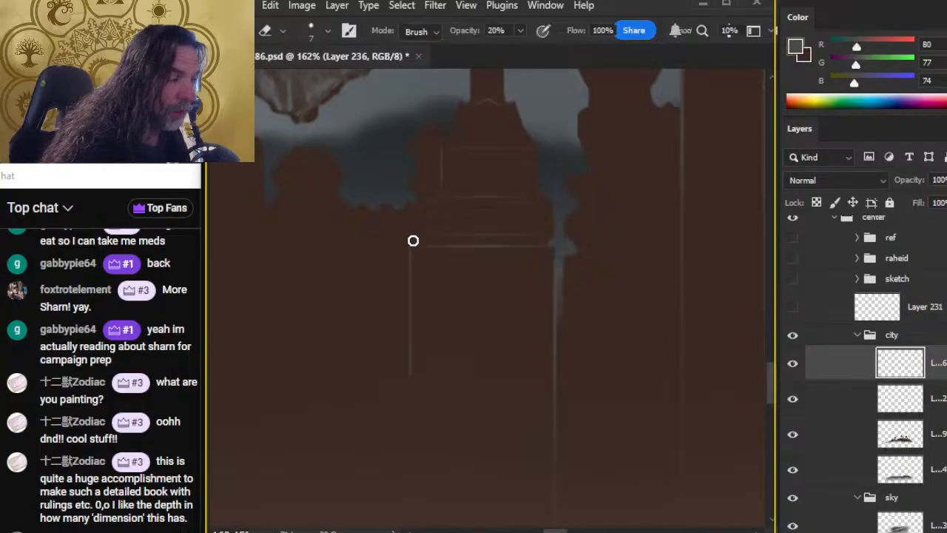
left_click_drag(409, 271, 412, 423)
left_click_drag(400, 230, 402, 351)
mouse_move(407, 241)
left_mouse_down()
mouse_move(398, 274)
mouse_move(419, 479)
left_mouse_up()
key("b")
mouse_move(412, 417)
left_mouse_down()
mouse_move(416, 485)
mouse_move(411, 280)
mouse_move(410, 477)
mouse_move(408, 304)
mouse_move(409, 405)
mouse_move(426, 493)
left_mouse_up()
Lasso the left end of the stepped tower's lowest horizontal line, nudge it into alignment, deselect it and soften it with the Eraser.
key("z")
mouse_move(500, 397)
left_mouse_down()
mouse_move(453, 396)
mouse_move(453, 456)
left_mouse_up()
key("l")
mouse_move(446, 295)
left_mouse_down()
mouse_move(414, 469)
mouse_move(476, 423)
mouse_move(482, 372)
mouse_move(472, 328)
mouse_move(492, 313)
mouse_move(444, 296)
left_mouse_up()
key("v")
key("ctrl+d")
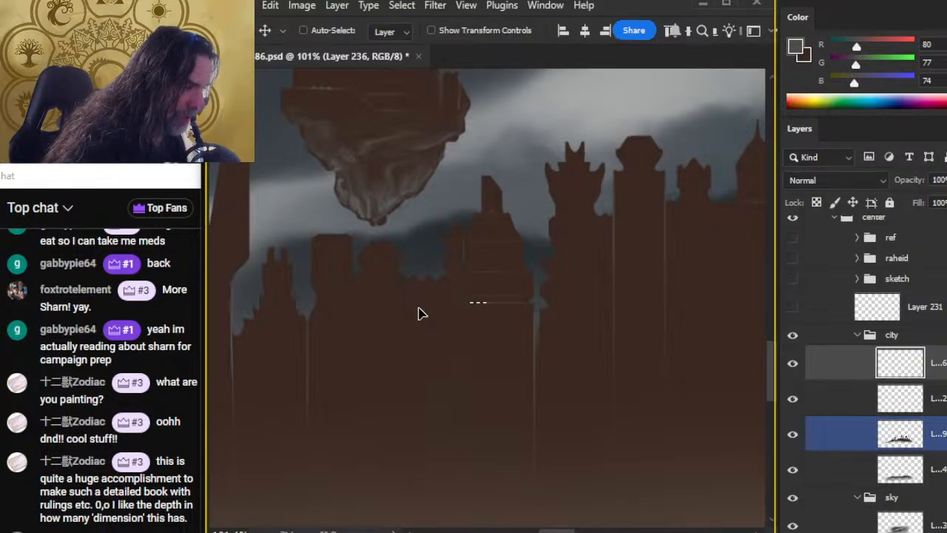
key("l")
key("ctrl+z")
key("ctrl")
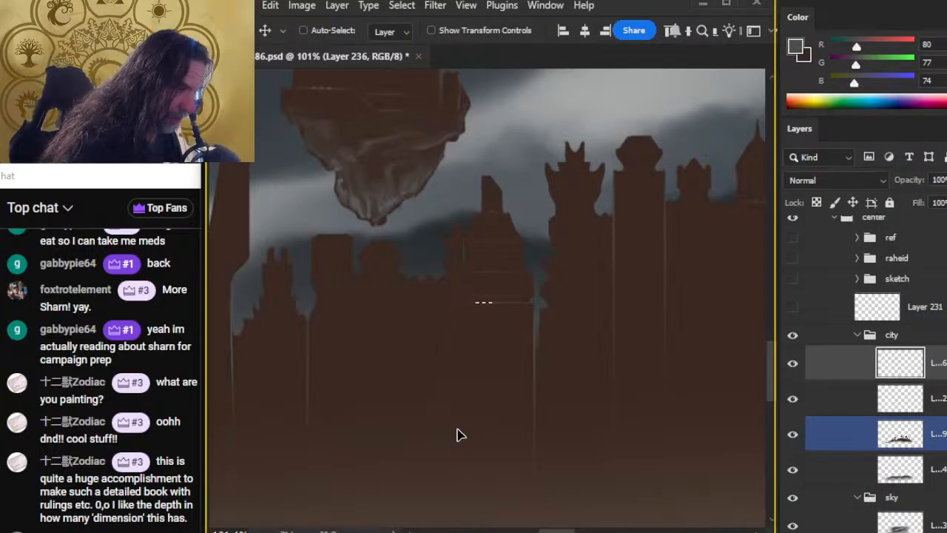
key("ctrl+d")
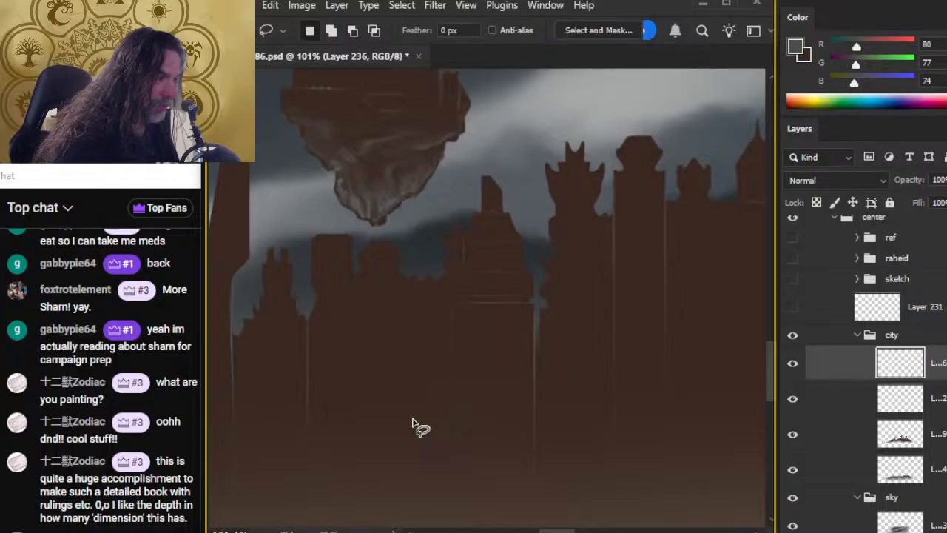
key("e")
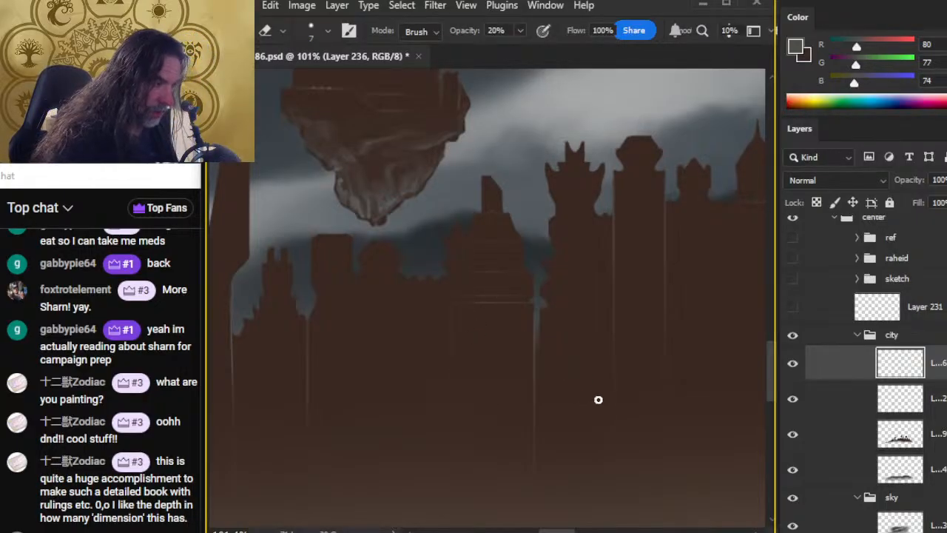
Paint a horizontal light line across the middle of the horned tower and blend it with the Smudge tool at 80% strength and the Eraser.
key("z")
left_click_drag(612, 410, 450, 348)
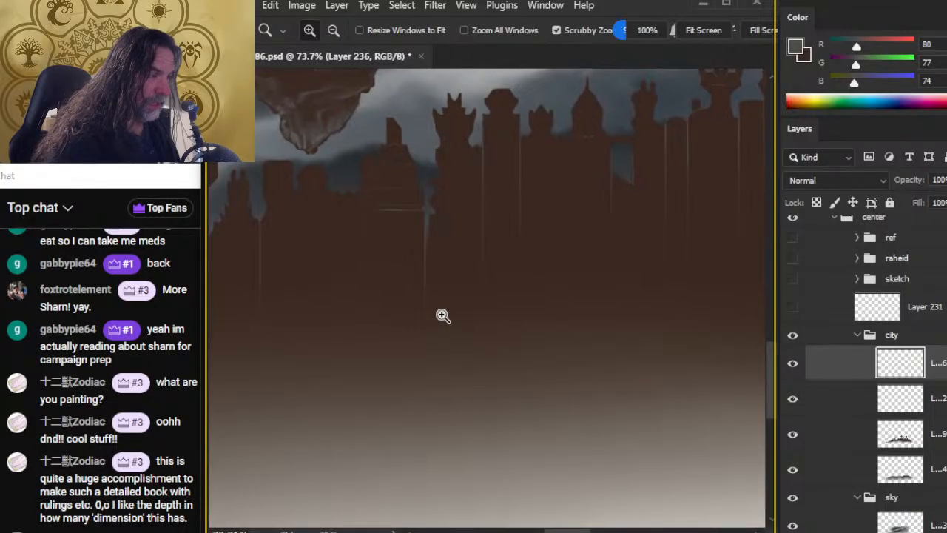
left_click_drag(397, 178, 451, 222)
left_click_drag(539, 235, 504, 288)
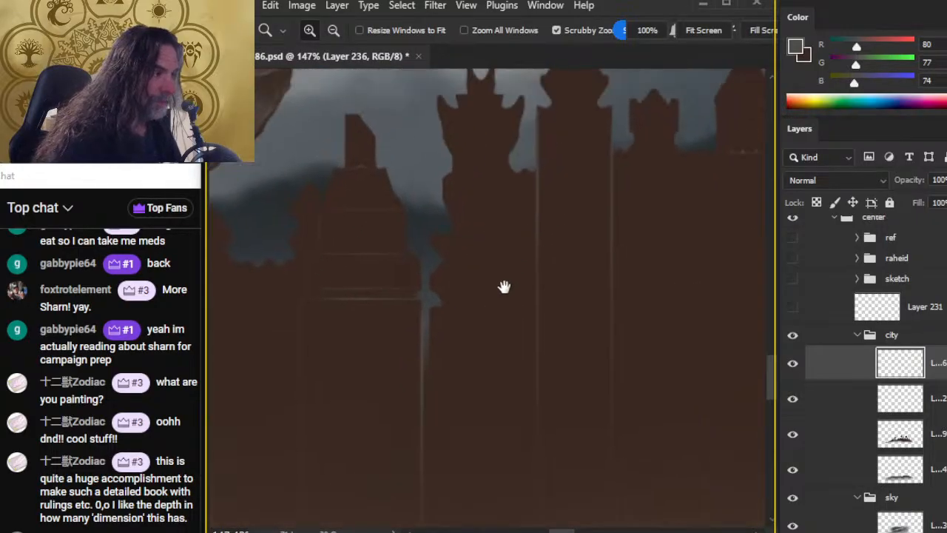
key("b")
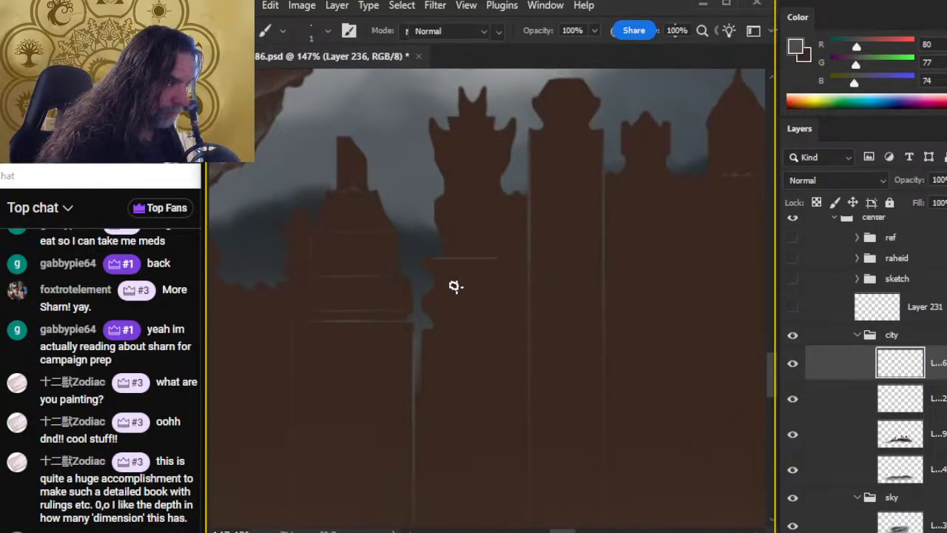
key("r")
mouse_move(469, 258)
left_mouse_down()
mouse_move(426, 259)
mouse_move(513, 259)
left_mouse_up()
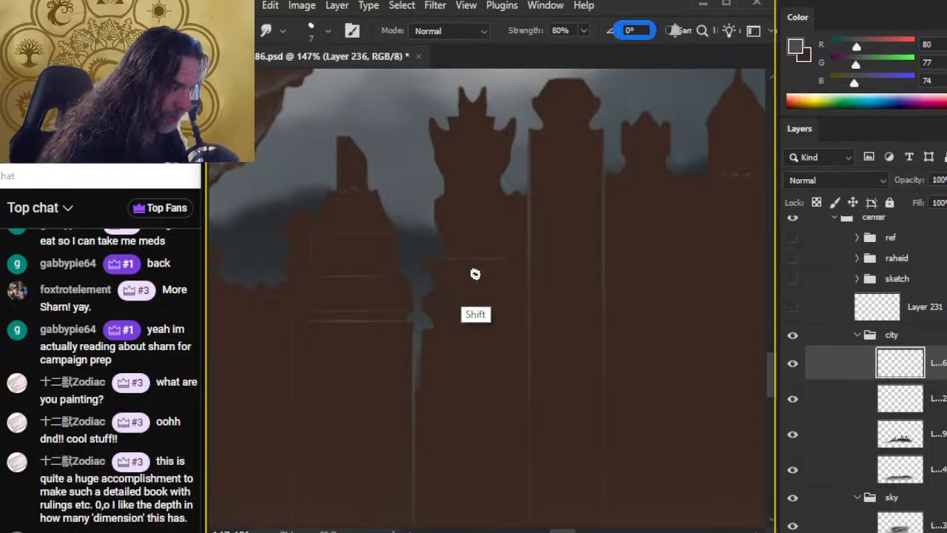
key("e")
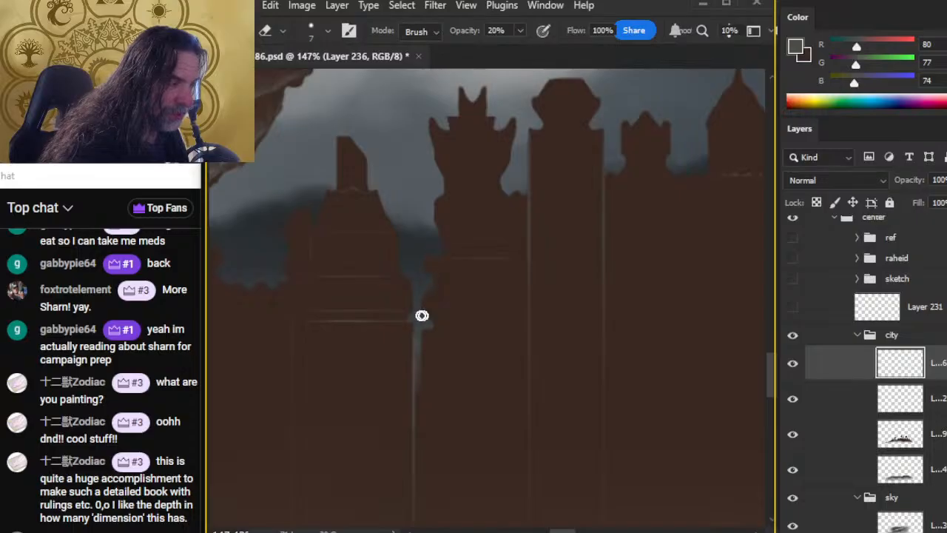
key("r")
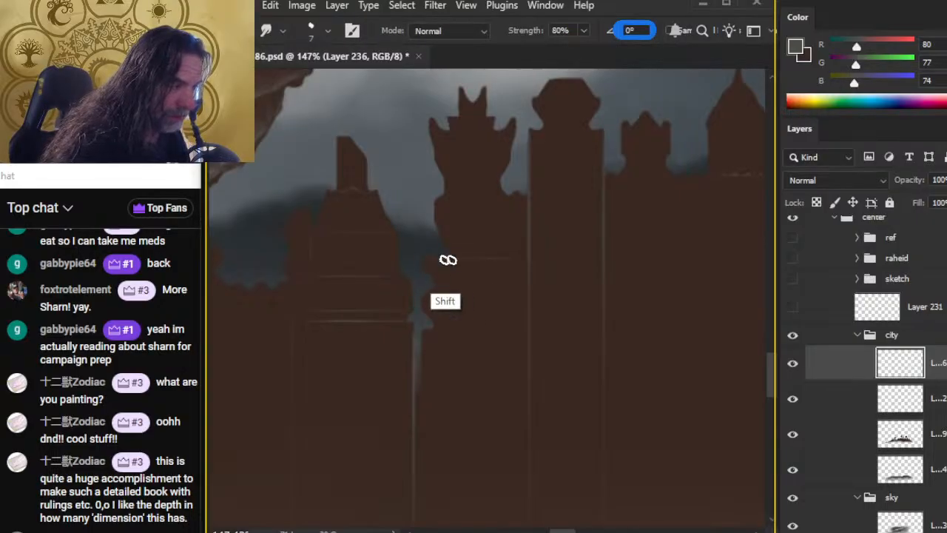
key("e")
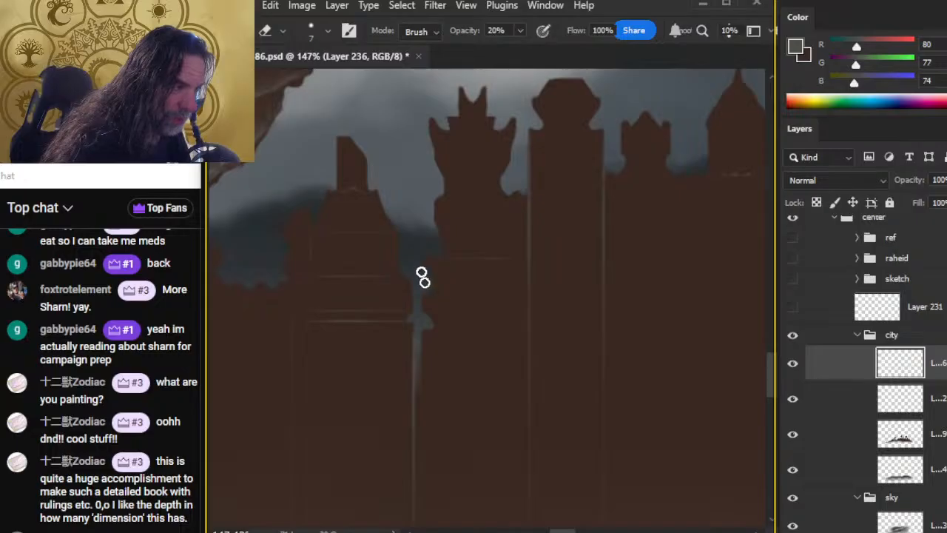
Lasso the right part of the horned tower's horizontal line, adjust its position, deselect it and soften the line with the Smudge tool and Eraser.
key("l")
mouse_move(498, 242)
left_mouse_down()
mouse_move(454, 287)
mouse_move(518, 259)
left_mouse_up()
key("ctrl+d")
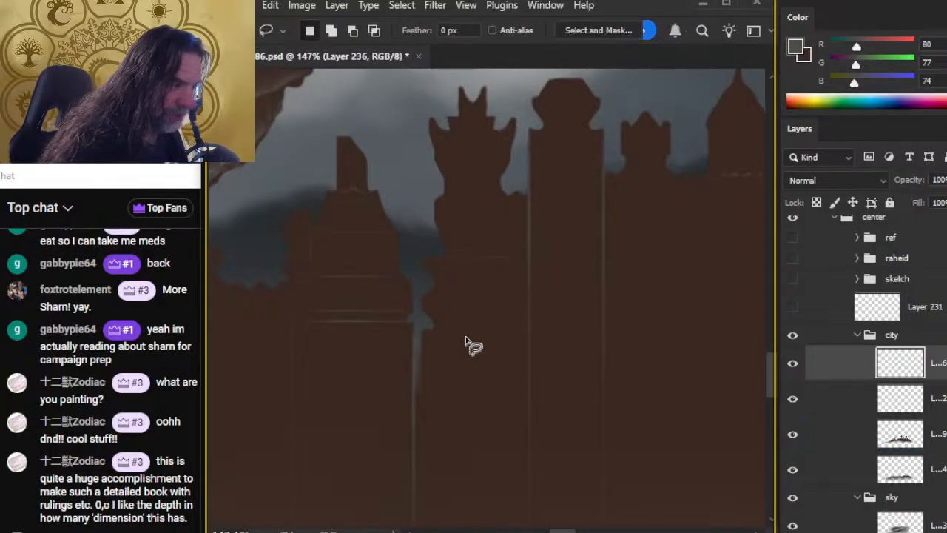
key("e")
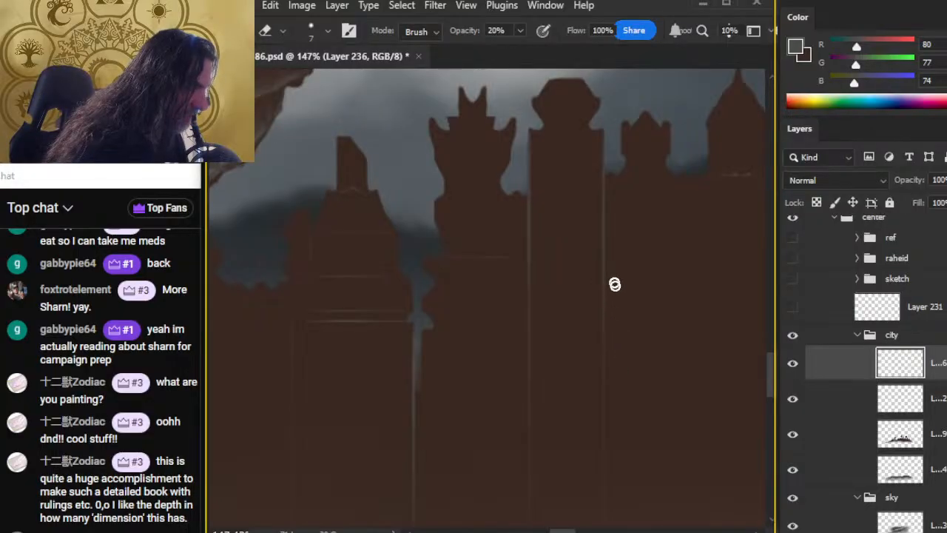
key("r")
key("e")
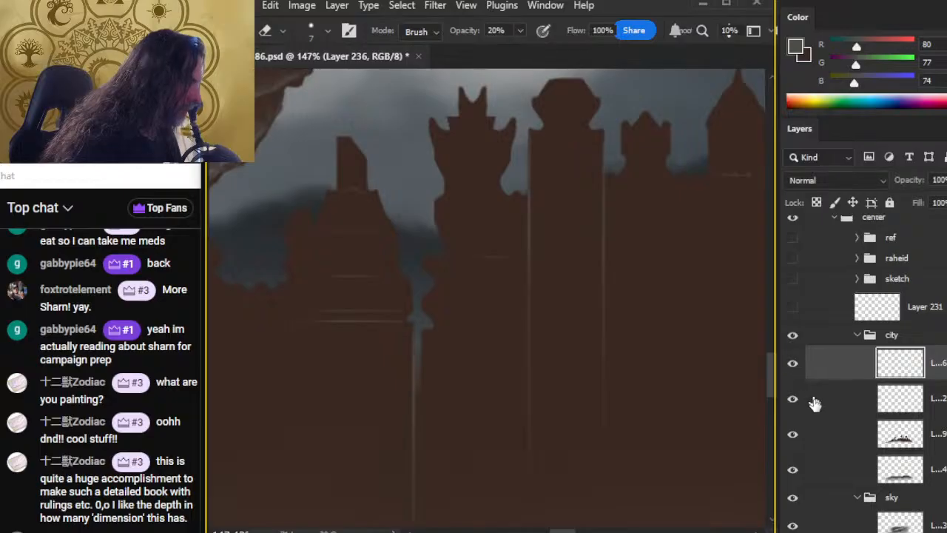
On Layer 232, paint a second horizontal light line lower on the horned tower and blend it with the Smudge tool and Eraser.
left_click(839, 441)
key("r")
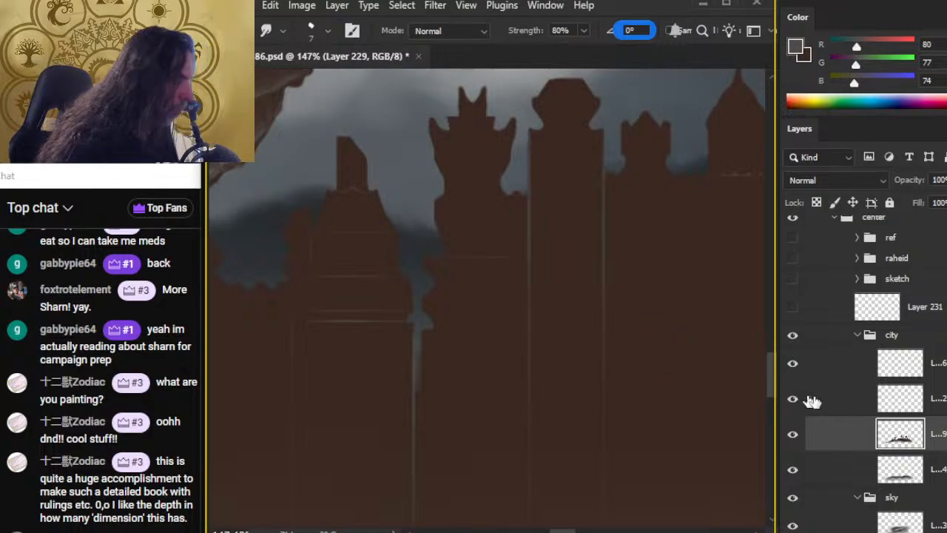
left_click(829, 408)
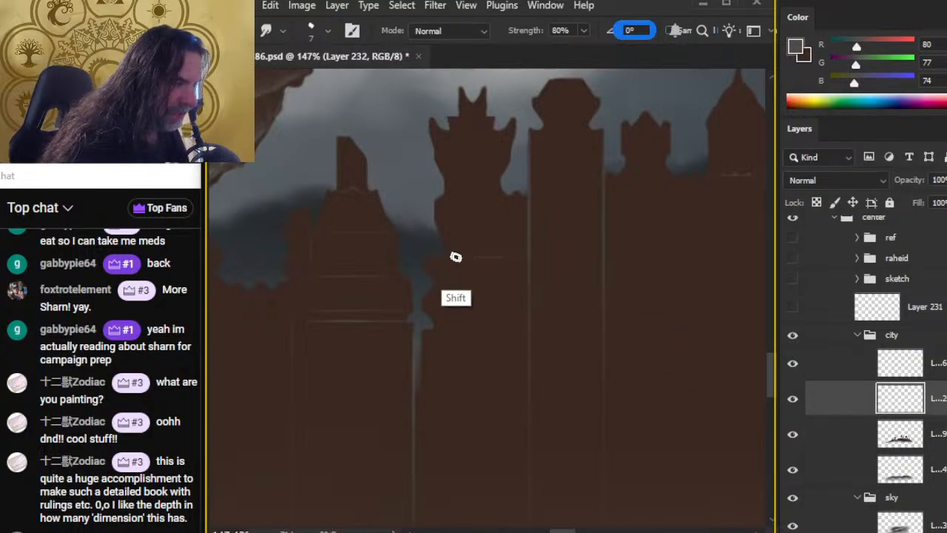
key("b")
left_click_drag(438, 290, 495, 290)
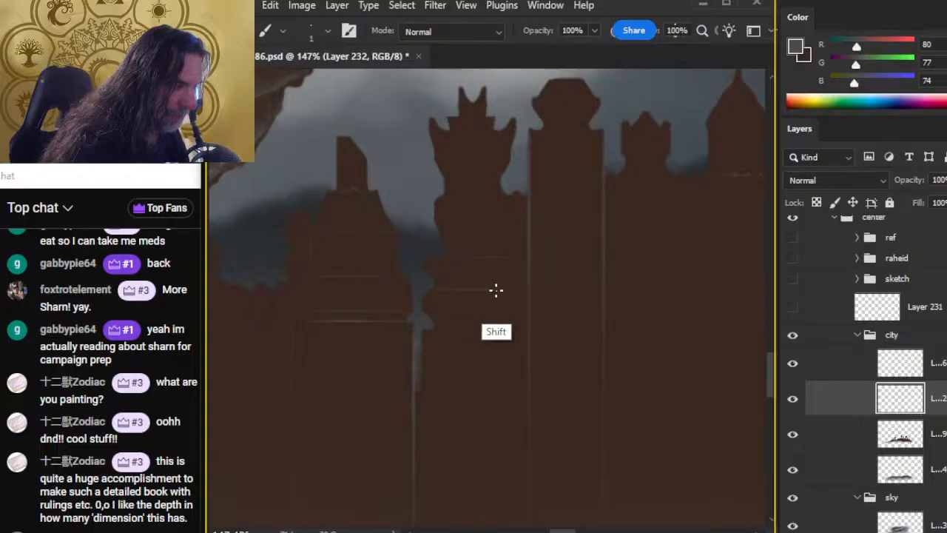
key("r")
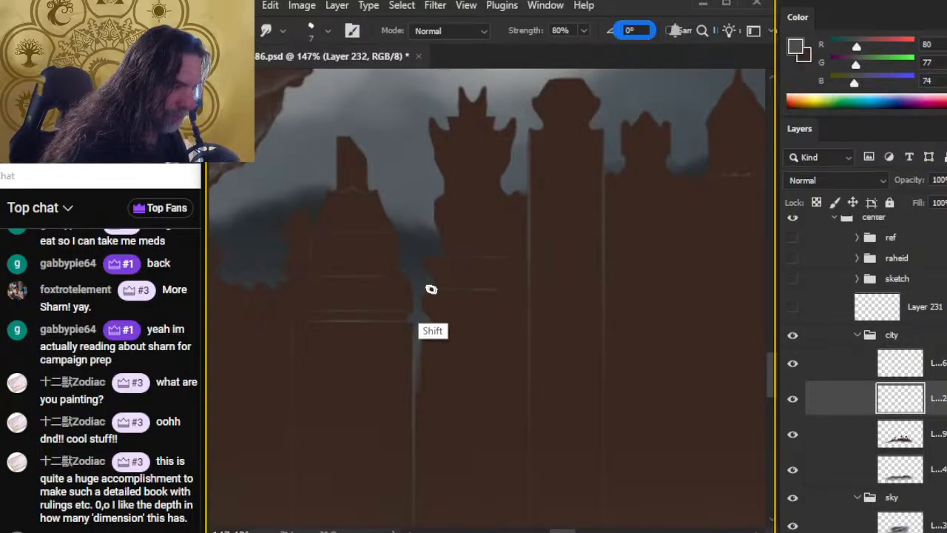
key("b")
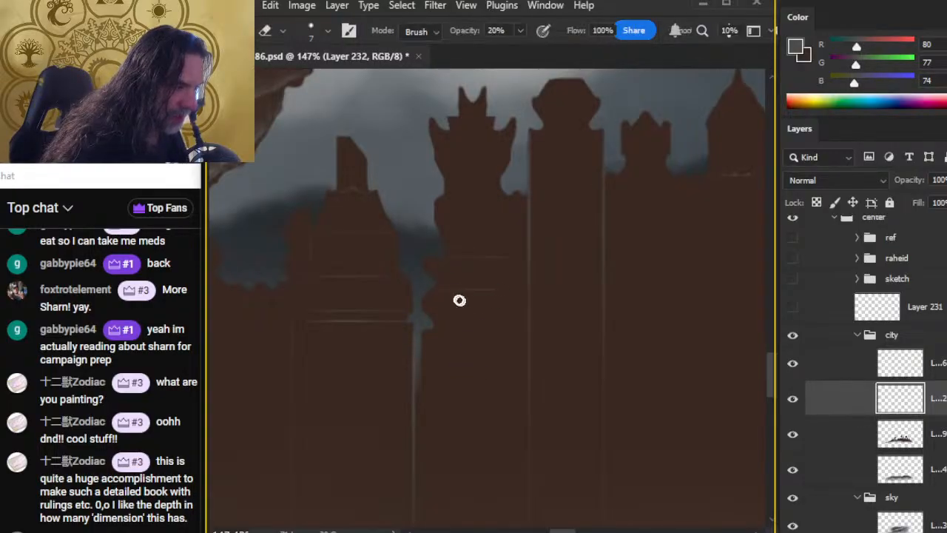
Lasso the right end of the horned tower's second line, adjust it, deselect it and soften the line with the Smudge tool and Eraser.
key("l")
mouse_move(500, 275)
left_mouse_down()
mouse_move(453, 273)
mouse_move(443, 301)
mouse_move(497, 286)
left_mouse_up()
key("ctrl+d")
key("r")
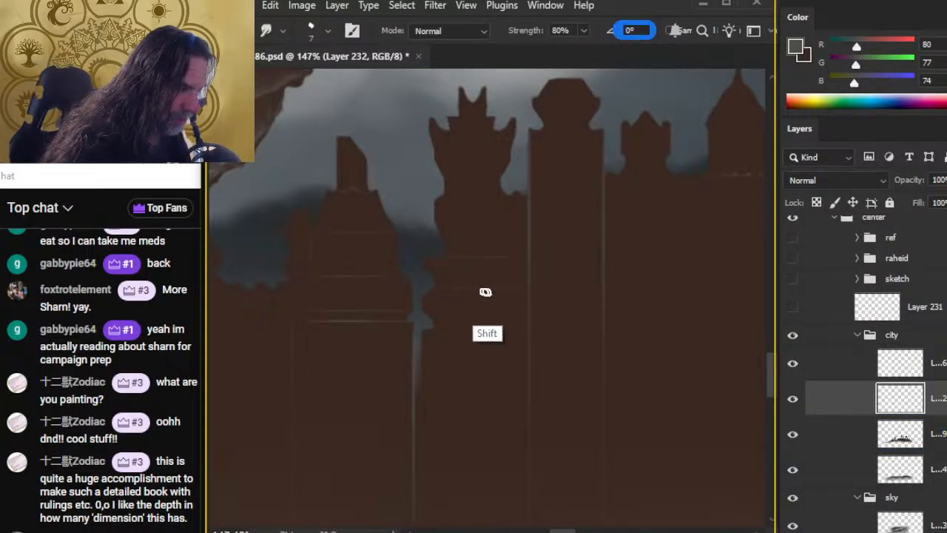
key("e")
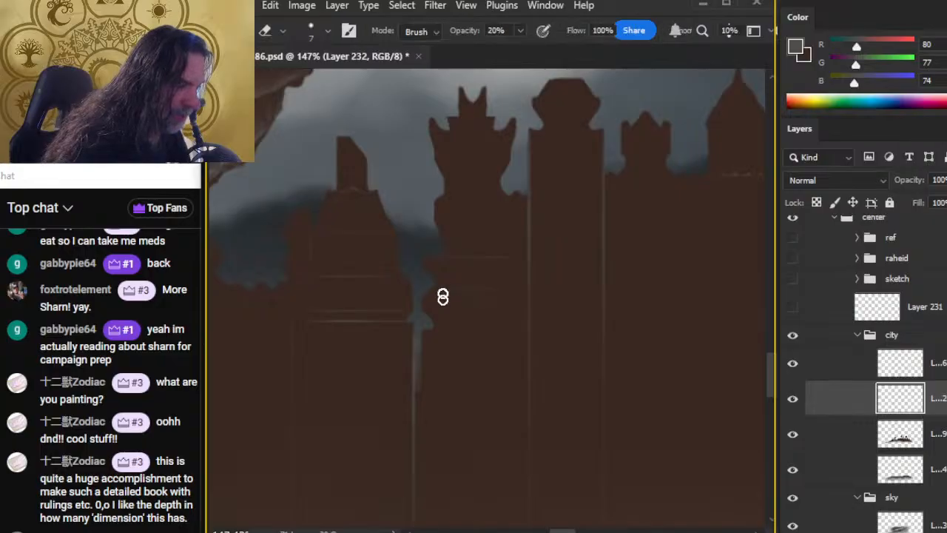
Paint a third horizontal light line just below the horned tower's second one and blend it with the Smudge tool and Eraser.
key("b")
left_click_drag(434, 301, 486, 301)
key("r")
key("e")
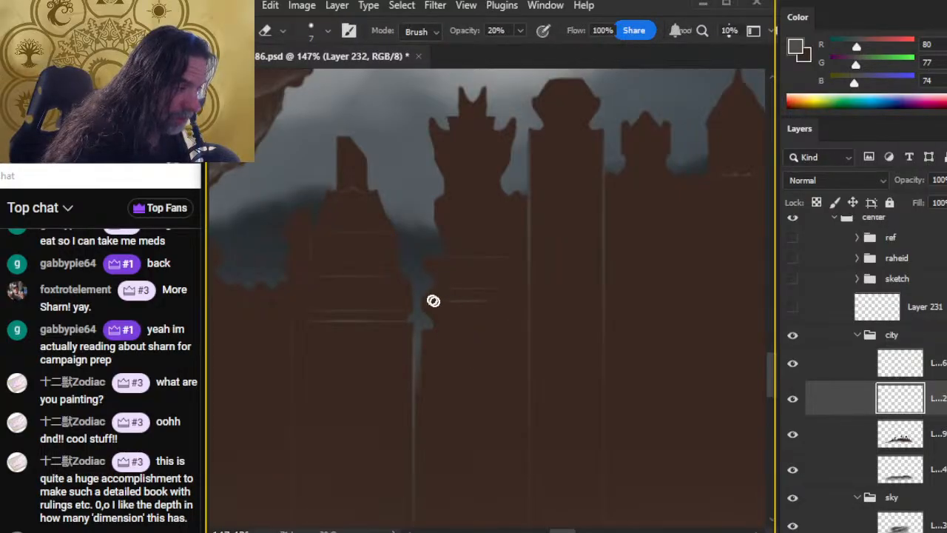
key("r")
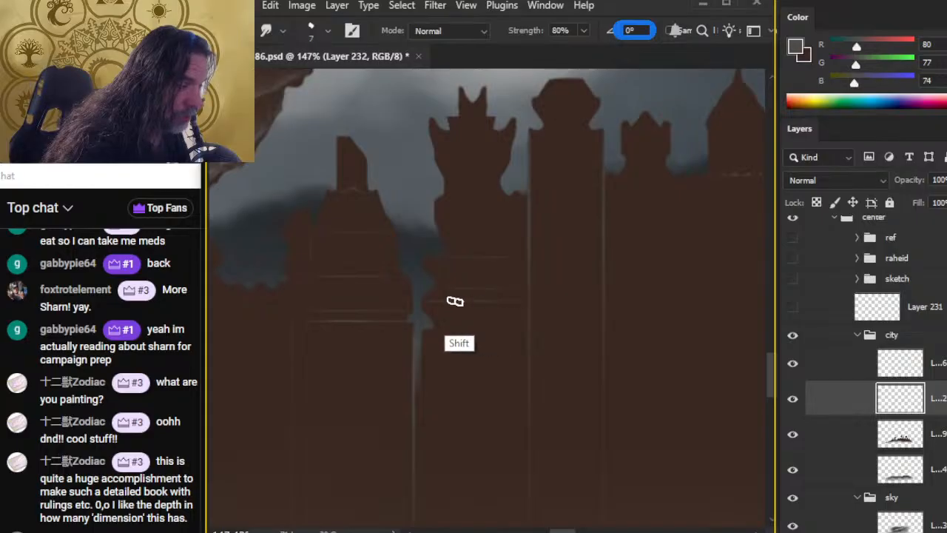
key("e")
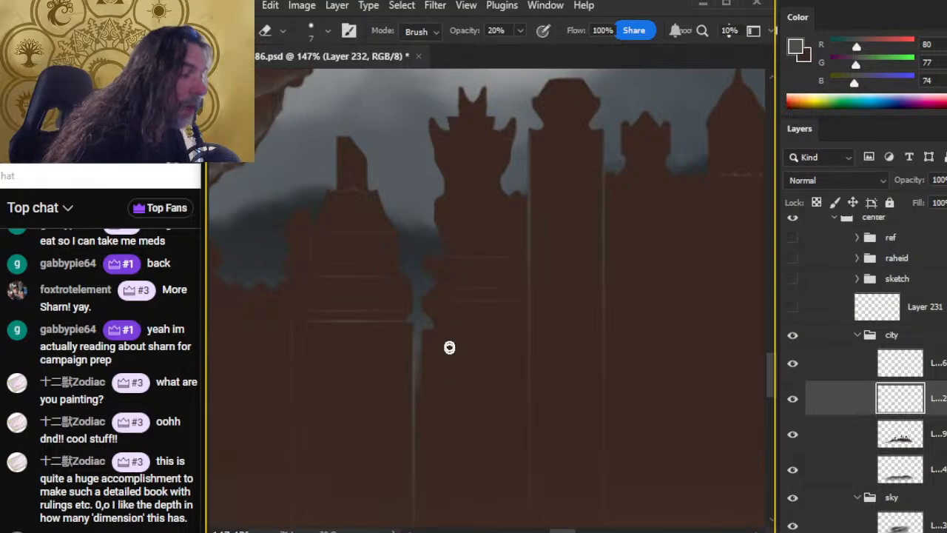
Paint a fourth horizontal light line below the horned tower's third one and blend it with the Smudge tool and Eraser.
key("b")
left_click_drag(433, 312, 516, 313)
key("r")
key("e")
key("b")
key("e")
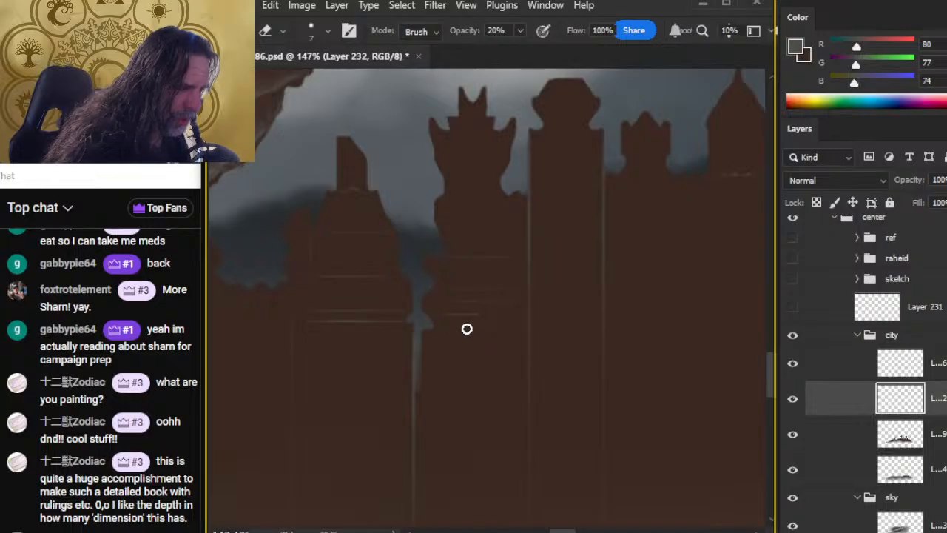
key("b")
key("r")
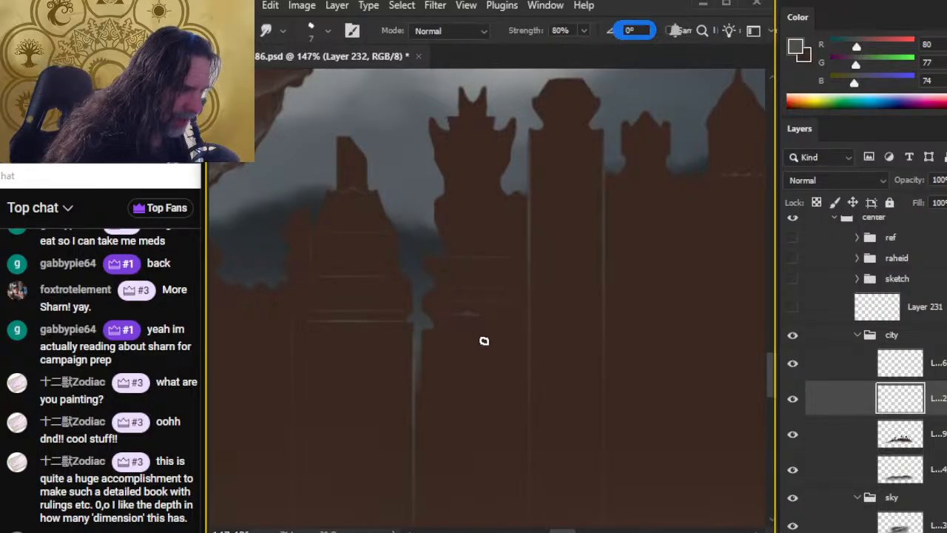
key("f")
key("f")
key("f")
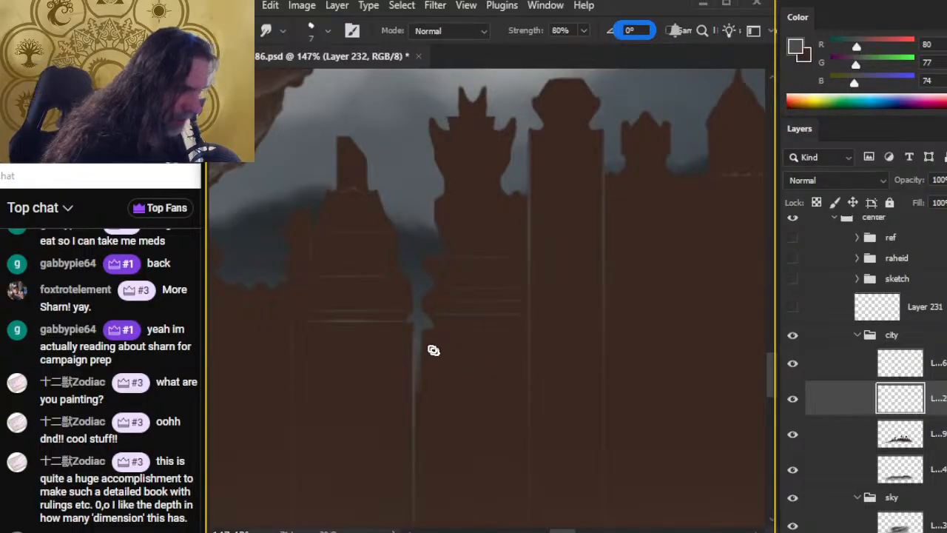
Paint and soften a fifth horizontal light line beneath the fourth on the horned tower, then lasso and adjust its right end and deselect.
key("b")
key("r")
key("e")
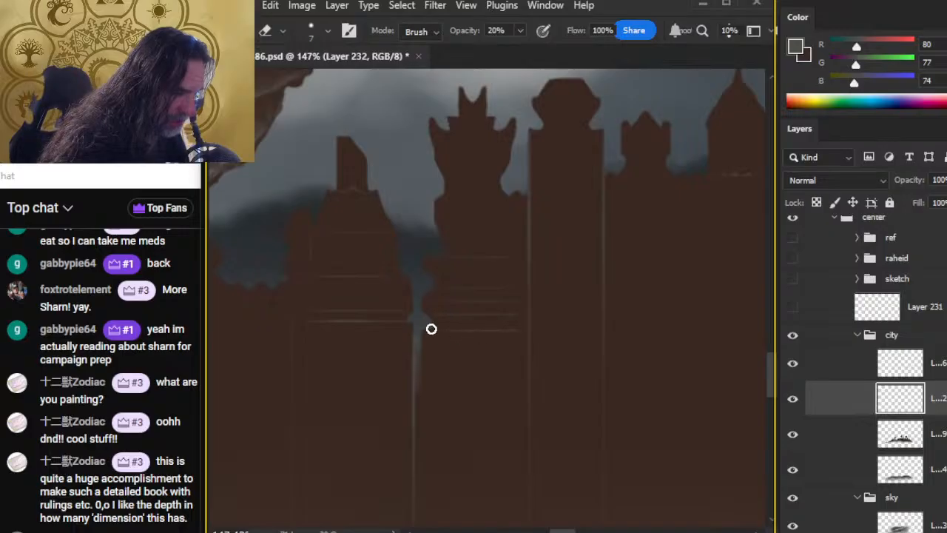
key("l")
mouse_move(470, 330)
left_mouse_down()
mouse_move(491, 347)
mouse_move(521, 333)
mouse_move(478, 321)
left_mouse_up()
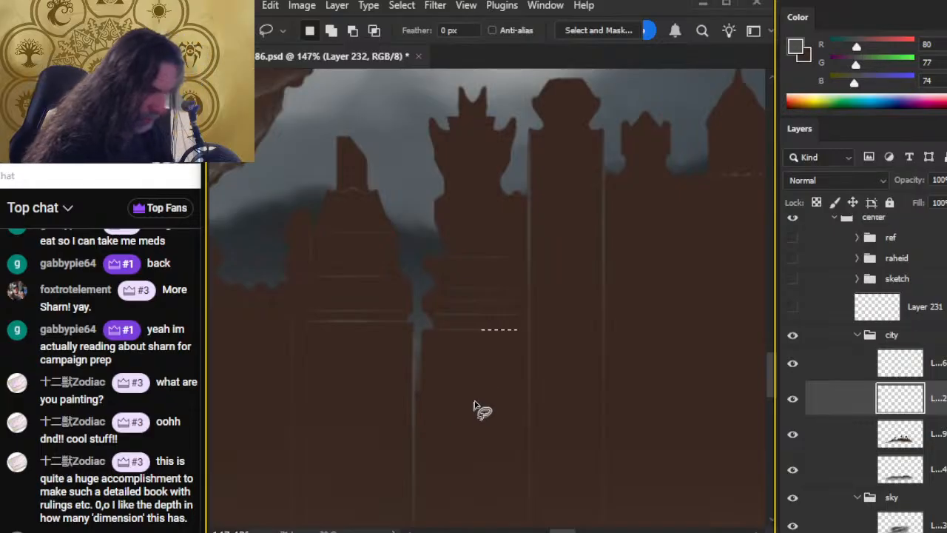
left_click_drag(481, 400, 483, 394)
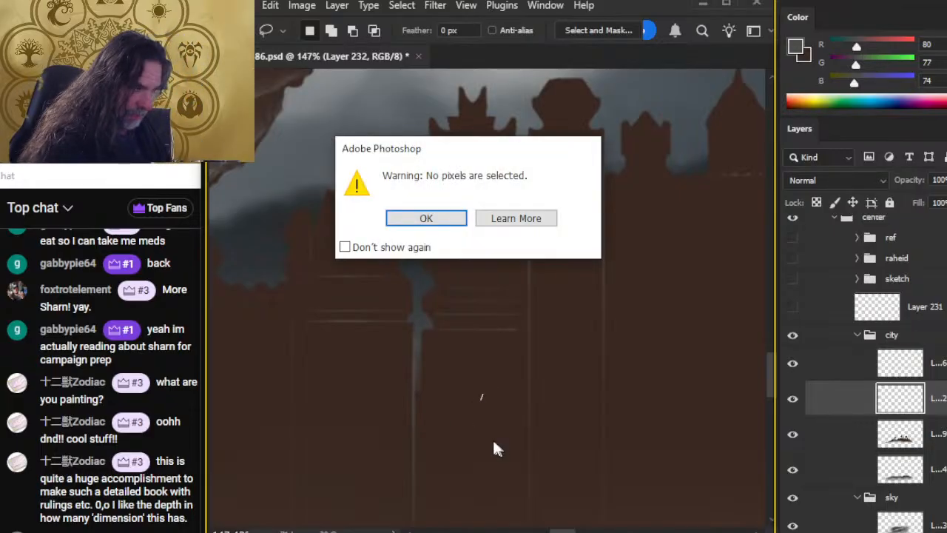
left_click(449, 219)
Paint a horizontal light line across the horned tower's shoulder, just below its narrow neck, and blend it with the Smudge tool and Eraser.
key("z")
left_click_drag(498, 366, 451, 355)
left_click_drag(488, 245, 541, 248)
key("b")
left_click_drag(437, 241, 518, 242)
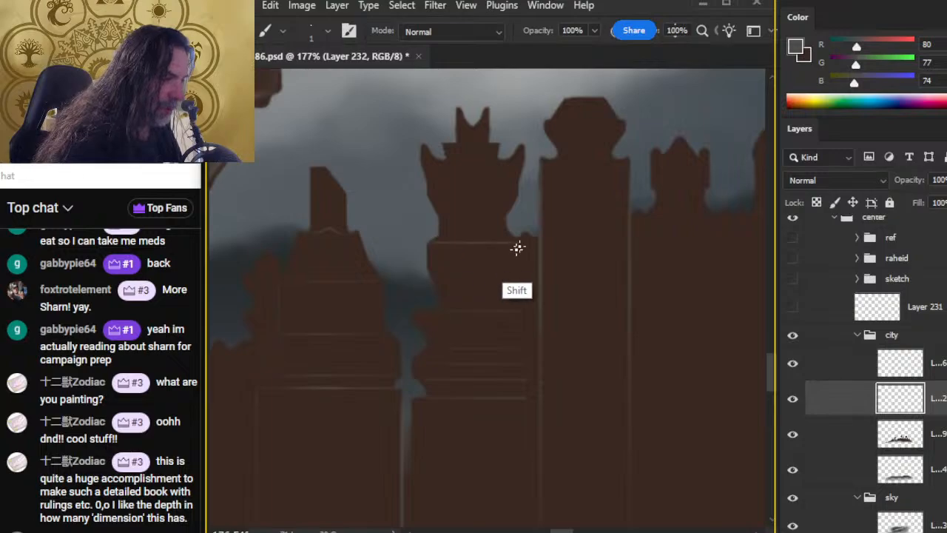
key("e")
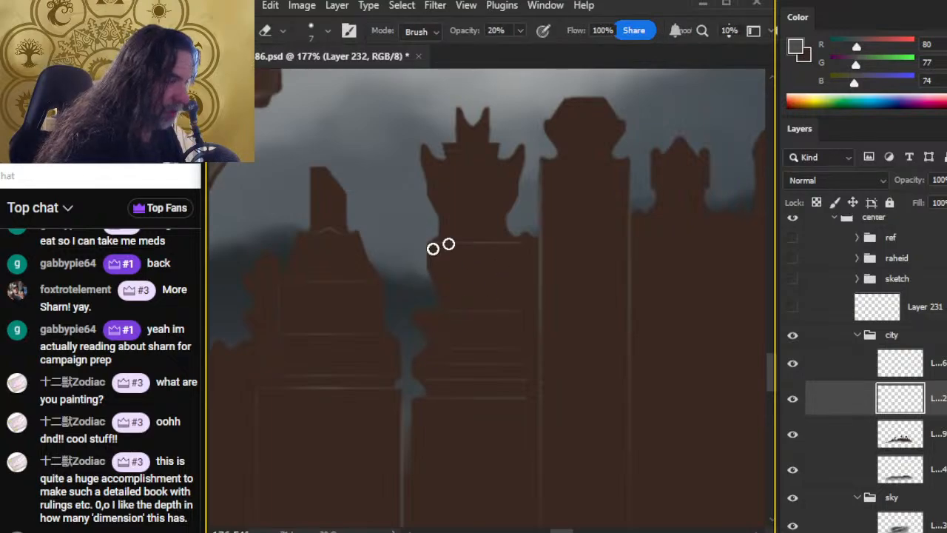
key("r")
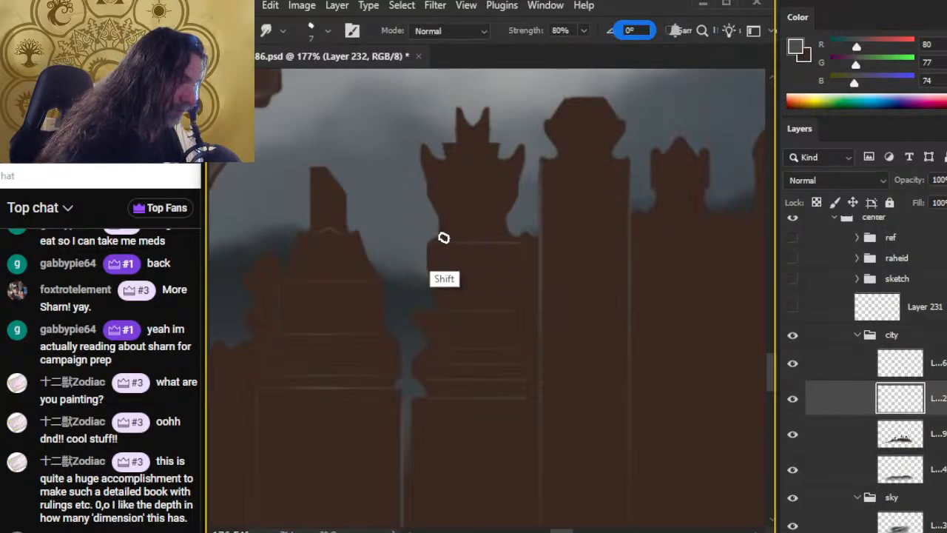
key("e")
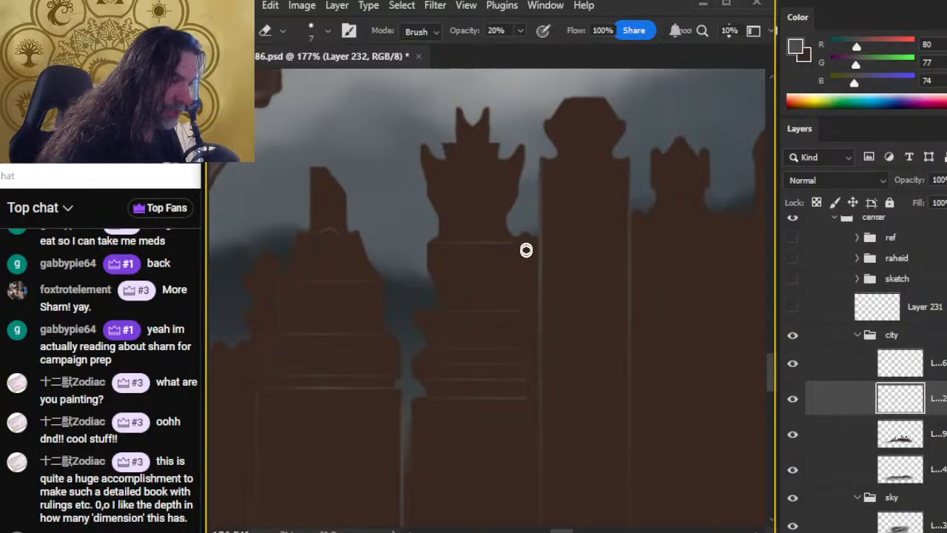
Paint another horizontal light line a little below the shoulder line of the horned tower and soften it with the Smudge tool and Eraser.
key("b")
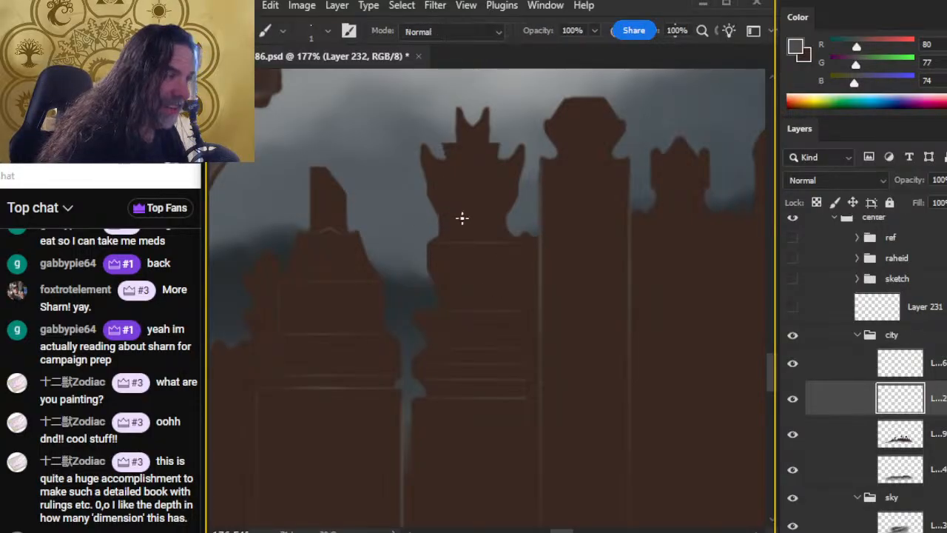
left_click_drag(437, 274, 490, 274)
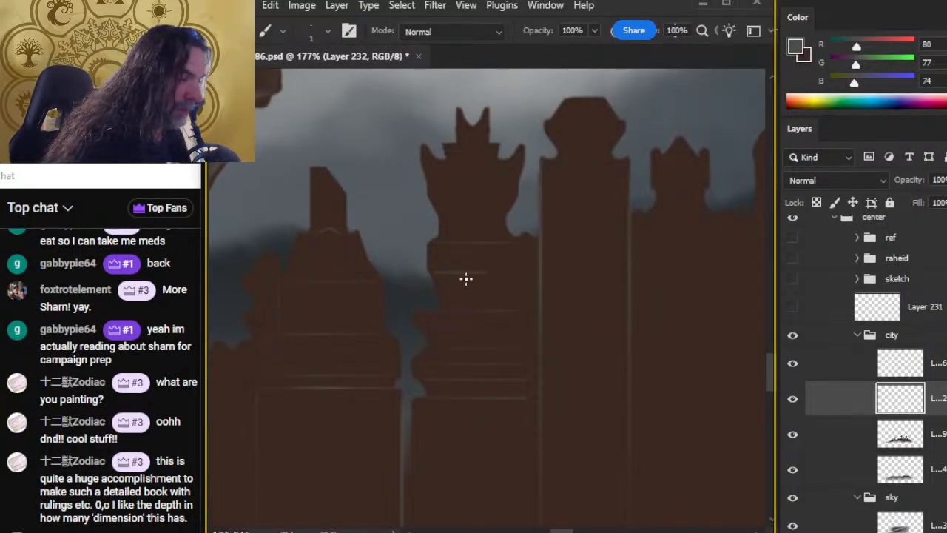
key("r")
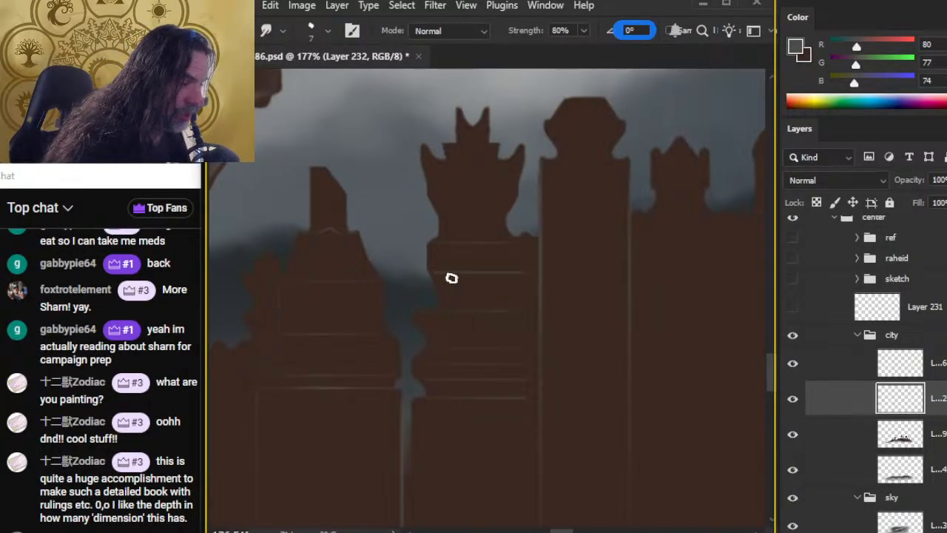
key("e")
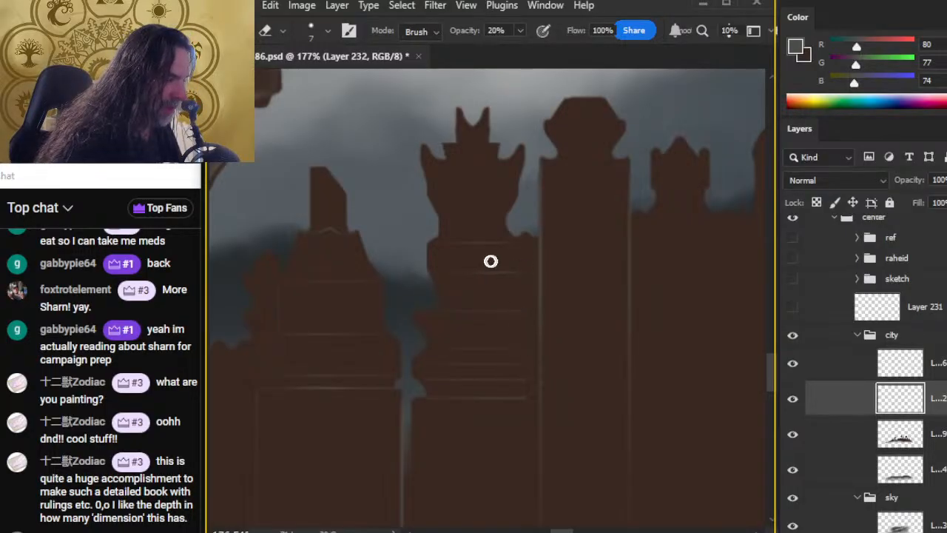
Lasso the horned tower's whole set of horizontal lines on Layer 232 and copy them to a new layer.
key("l")
mouse_move(477, 211)
left_mouse_down()
mouse_move(409, 323)
mouse_move(405, 392)
mouse_move(442, 430)
mouse_move(508, 430)
mouse_move(538, 409)
mouse_move(519, 218)
left_mouse_up()
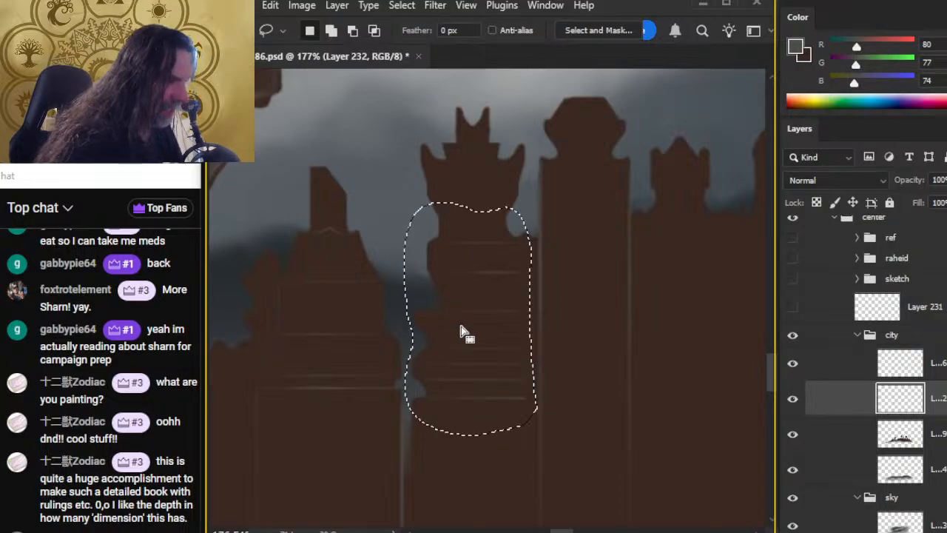
key("ctrl+j")
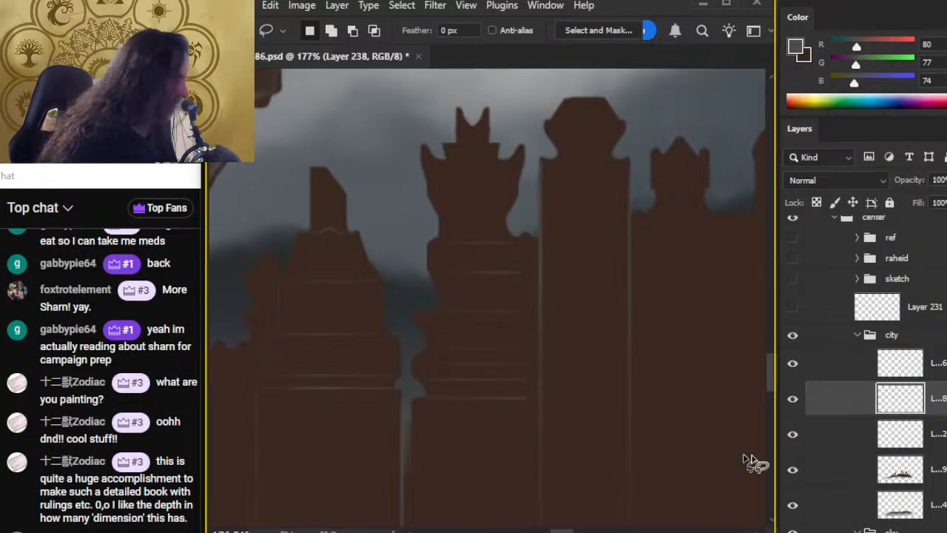
Lasso the horned tower's middle band on Layer 236 and toggle the visibility of Layers 236 and 238 to compare their lines.
left_click(793, 368)
left_click(795, 370)
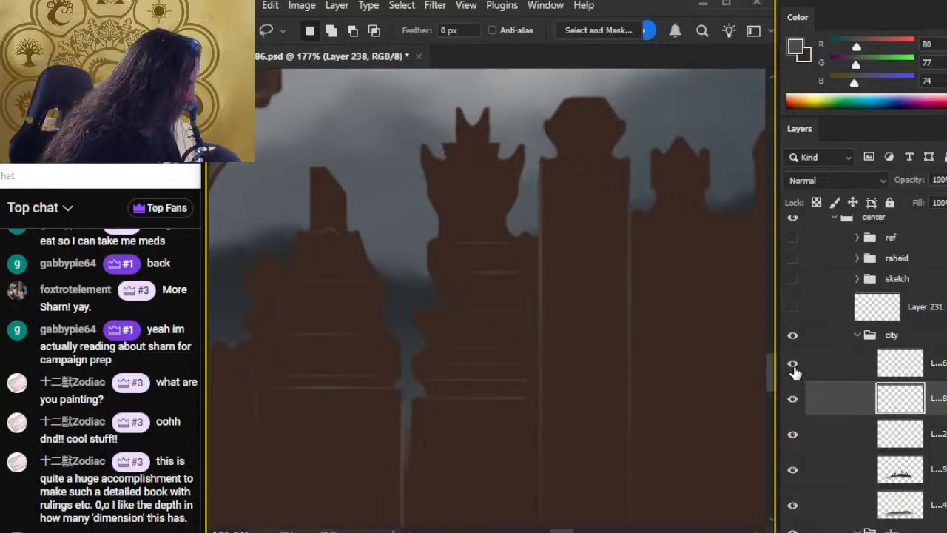
left_click(821, 376)
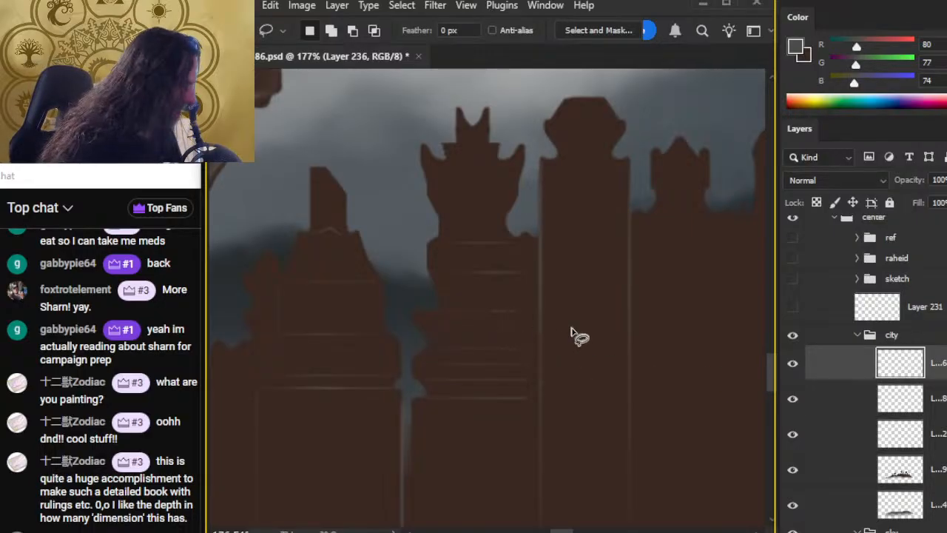
mouse_move(454, 303)
left_mouse_down()
mouse_move(482, 353)
mouse_move(528, 313)
mouse_move(465, 299)
left_mouse_up()
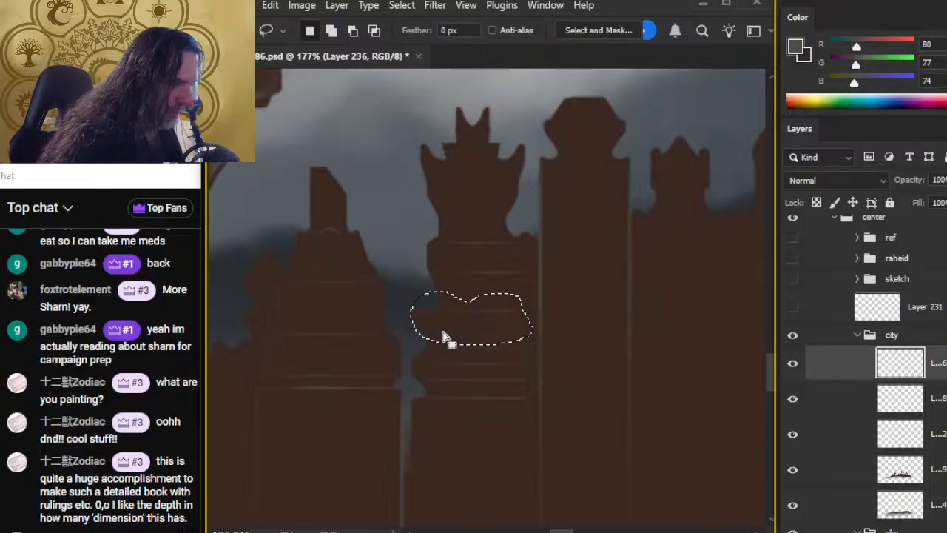
left_click(794, 366)
left_click(794, 367)
left_click(794, 366)
left_click(794, 366)
left_click(825, 407)
left_click(796, 398)
left_click(797, 401)
Merge Layer 236 down into Layer 238, clear the selection and compare the skyline with and without Layer 232.
key("z")
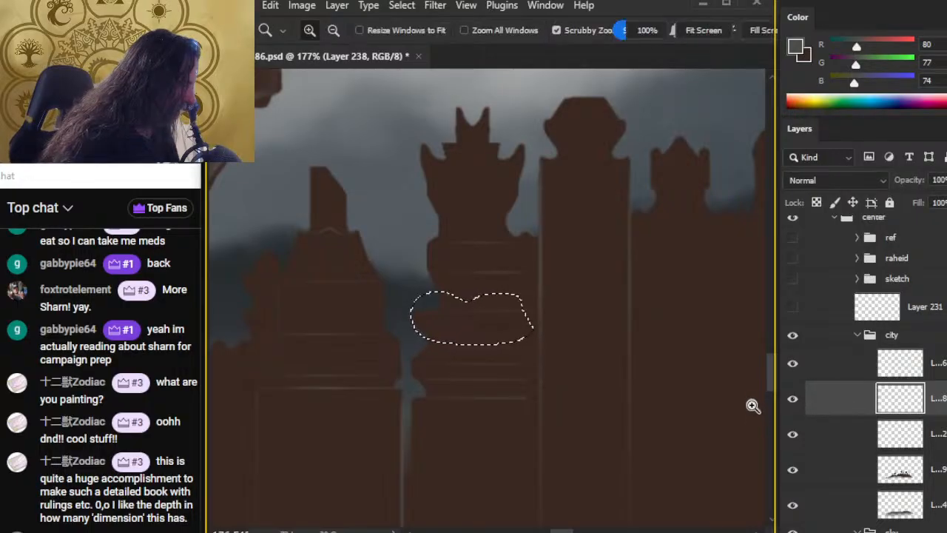
right_click(837, 366)
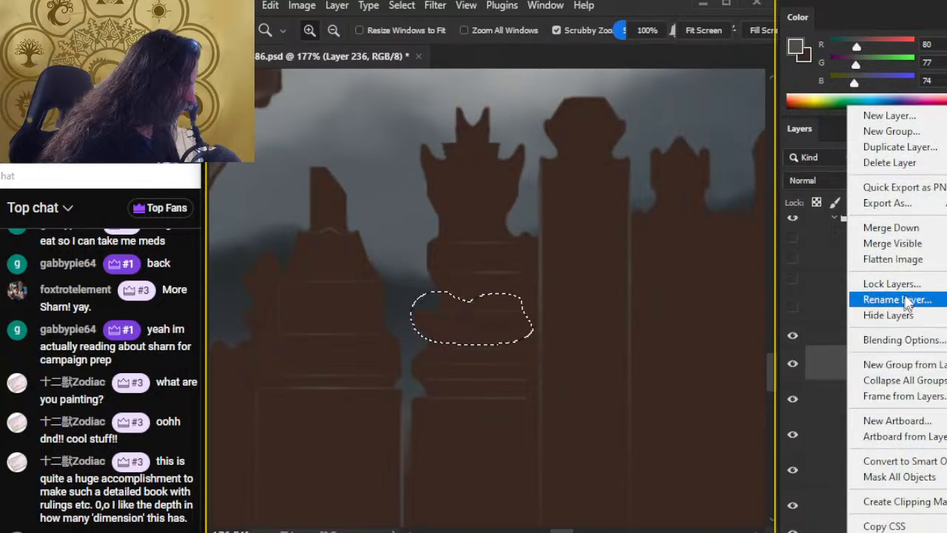
left_click(881, 228)
scroll(651, 363, "down", 6)
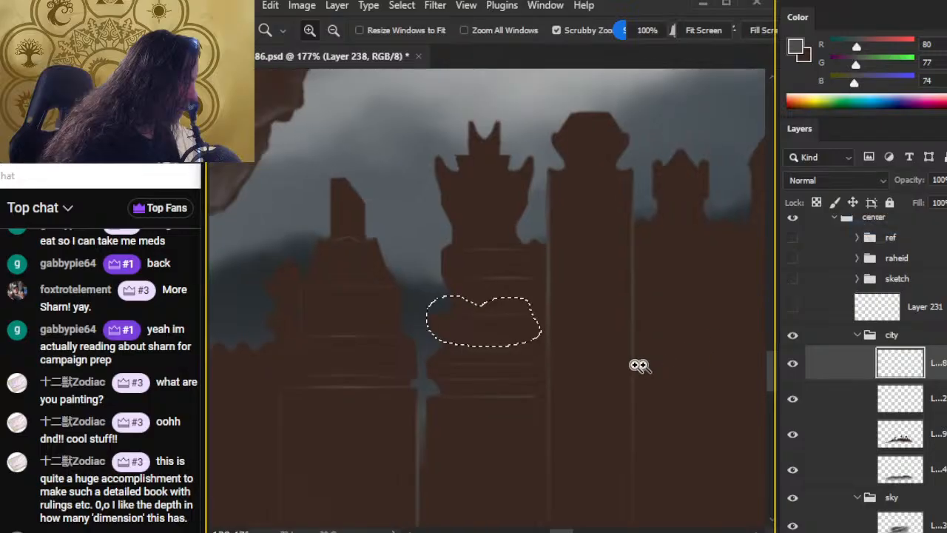
key("l")
key("ctrl+d")
left_click_drag(698, 377, 556, 347)
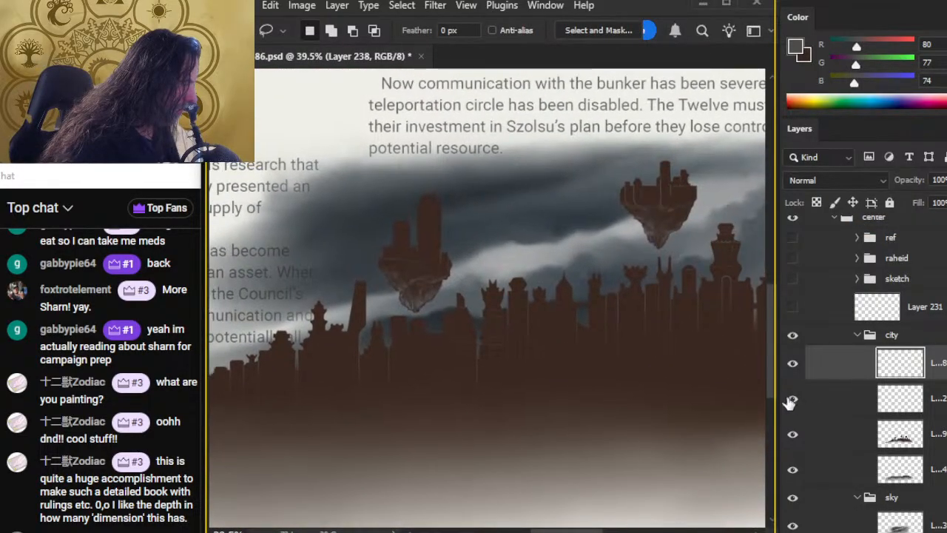
left_click(792, 400)
left_click(793, 401)
On a new layer, extend the horned tower's horizontal light lines toward the tall neighbouring column and soften them with the Smudge tool.
key("z")
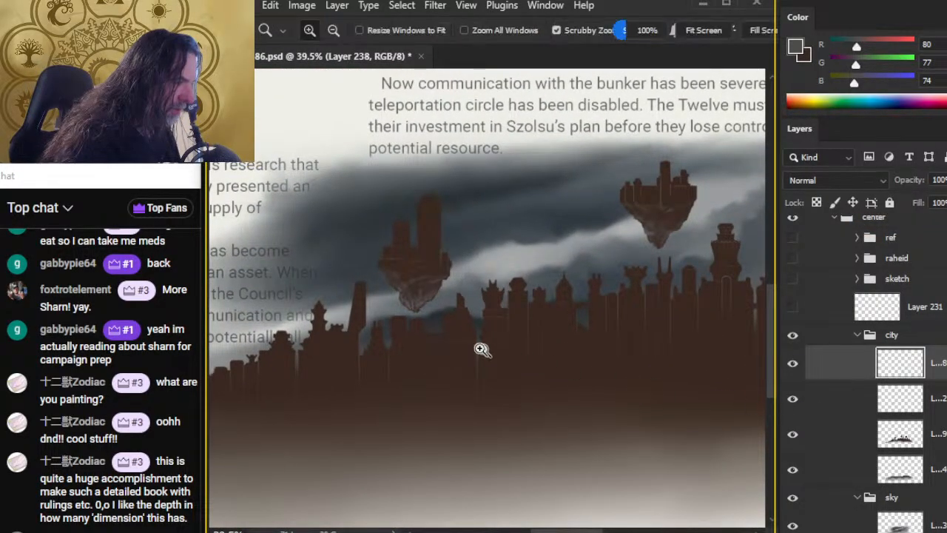
left_click_drag(493, 353, 561, 370)
key("l")
mouse_move(531, 259)
left_mouse_down()
mouse_move(491, 294)
mouse_move(487, 343)
mouse_move(502, 371)
mouse_move(528, 386)
mouse_move(553, 376)
mouse_move(558, 347)
mouse_move(555, 272)
mouse_move(534, 263)
left_mouse_up()
key("ctrl+d")
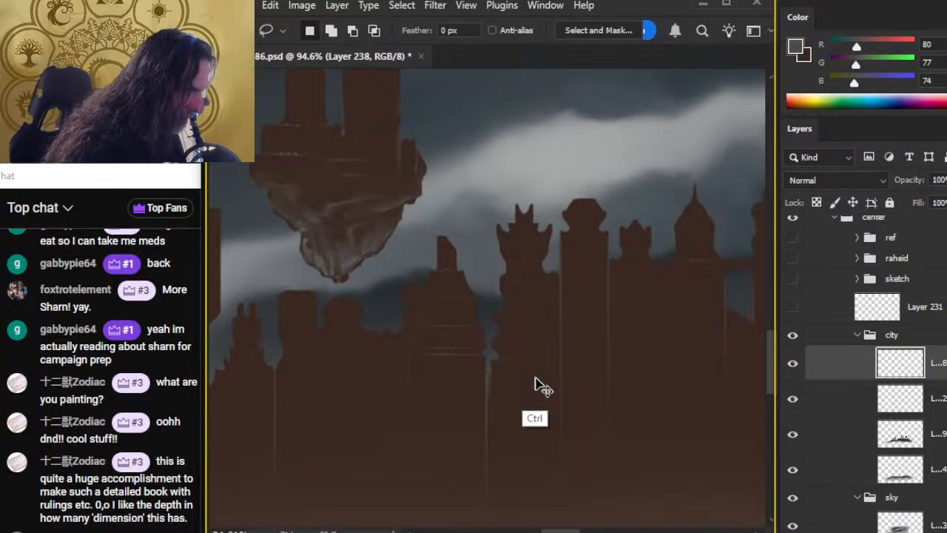
key("ctrl+shift+alt+n")
left_click_drag(559, 316, 606, 330)
key("ctrl+d")
key("z")
left_click_drag(562, 290, 666, 301)
key("r")
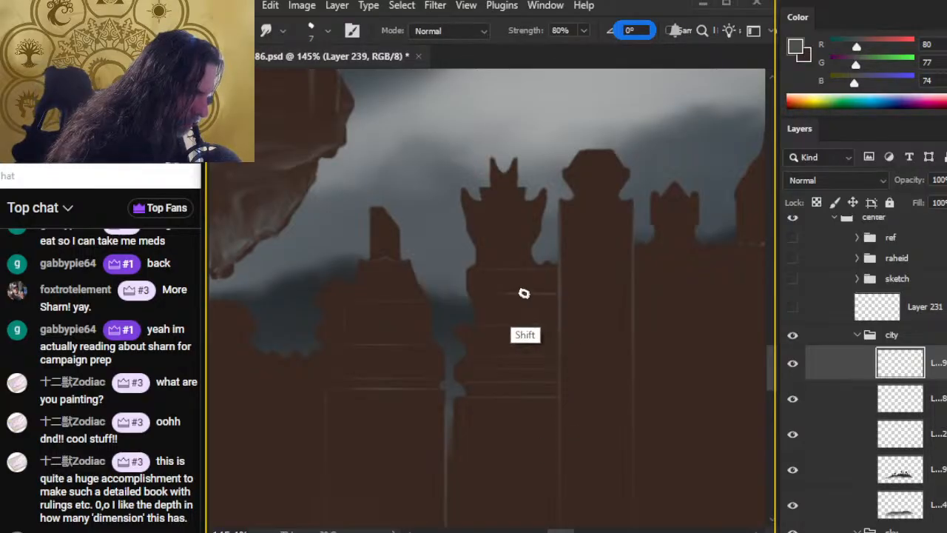
Merge Layer 239 with the extended line details down into Layer 238.
key("z")
left_click_drag(602, 356, 540, 373)
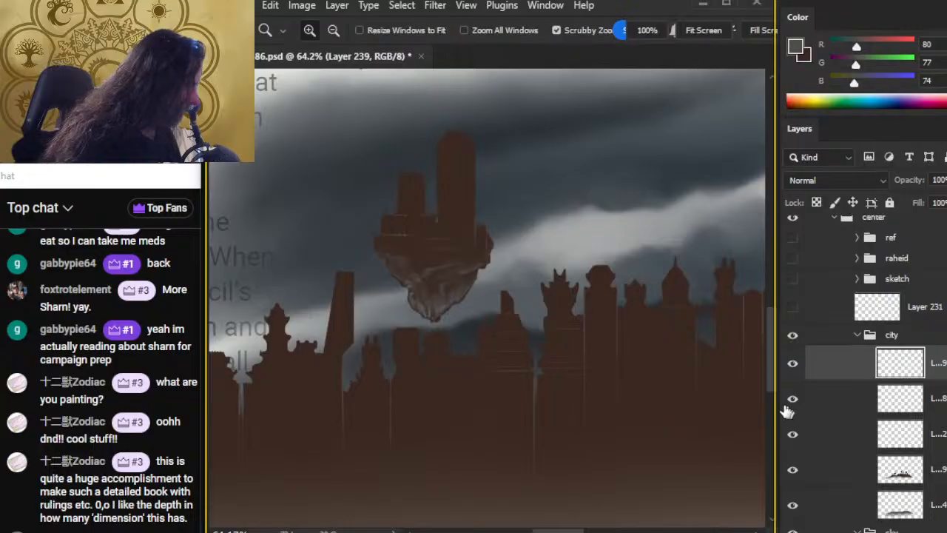
right_click(829, 365)
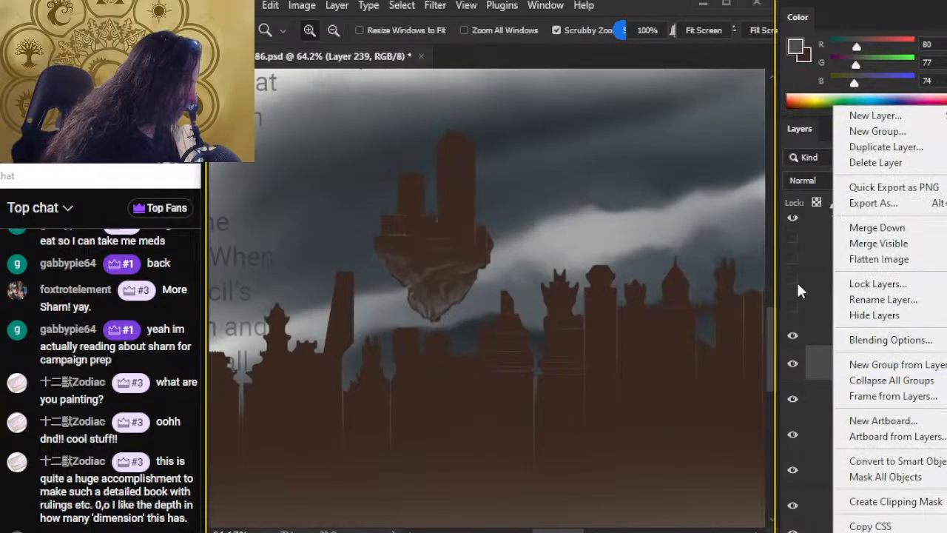
left_click(880, 228)
scroll(634, 401, "down", 3)
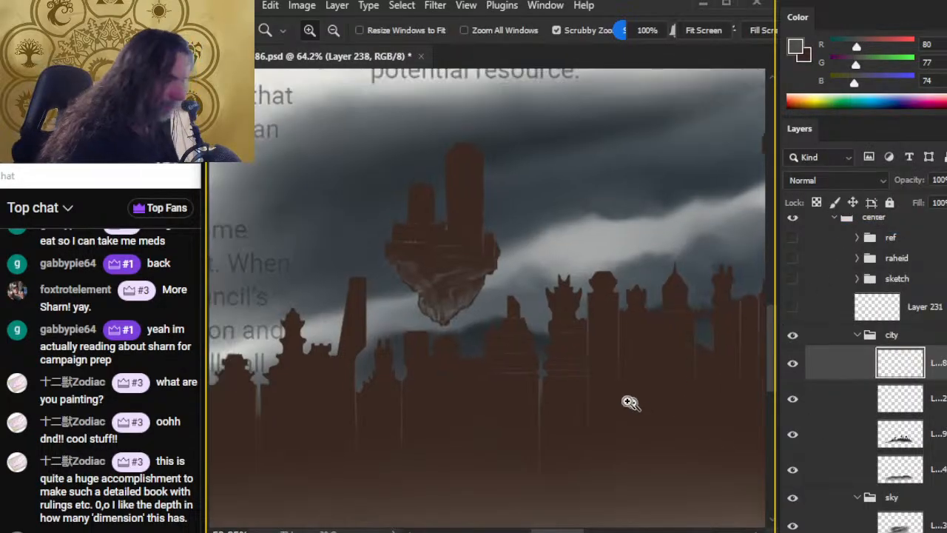
Examine the light edge lines along the whole city skyline and how the painting sits on the full page.
left_click_drag(628, 428, 482, 340)
left_click_drag(512, 275, 592, 279)
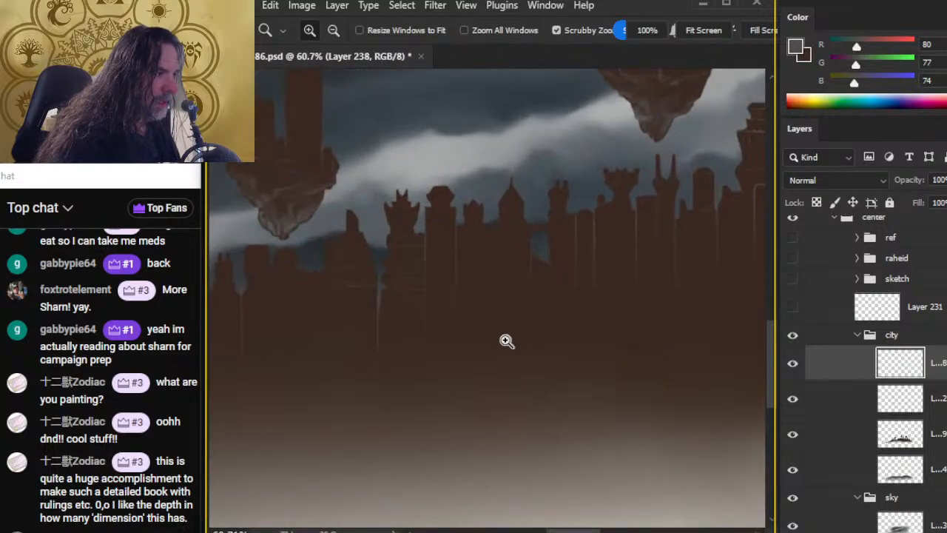
left_click_drag(412, 334, 554, 297)
left_click_drag(658, 378, 433, 332)
left_click_drag(615, 285, 668, 352)
left_click_drag(417, 328, 582, 285)
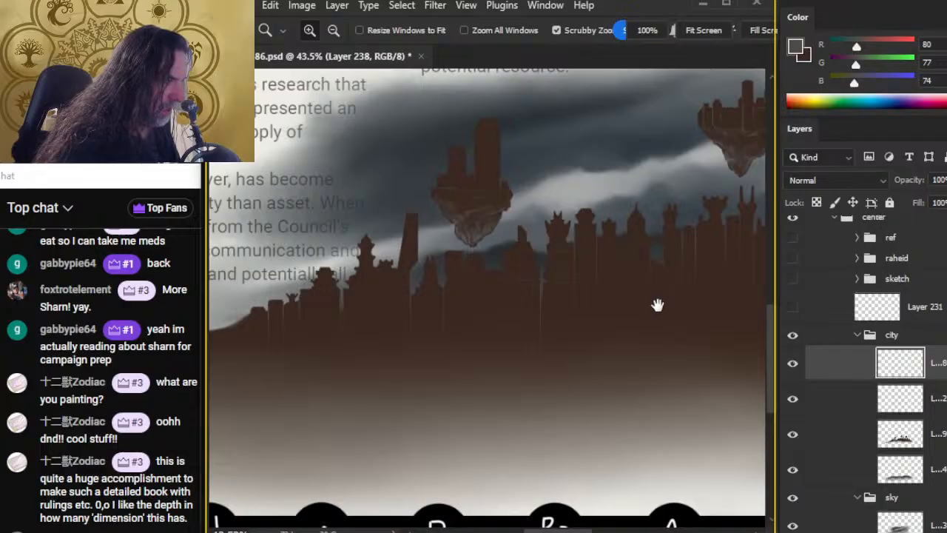
left_click_drag(615, 309, 484, 321)
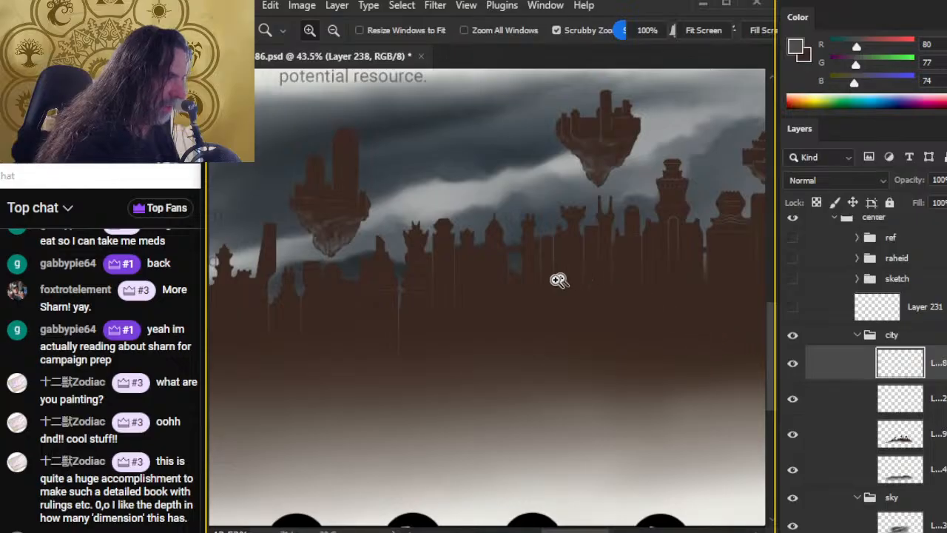
left_click_drag(637, 348, 440, 327)
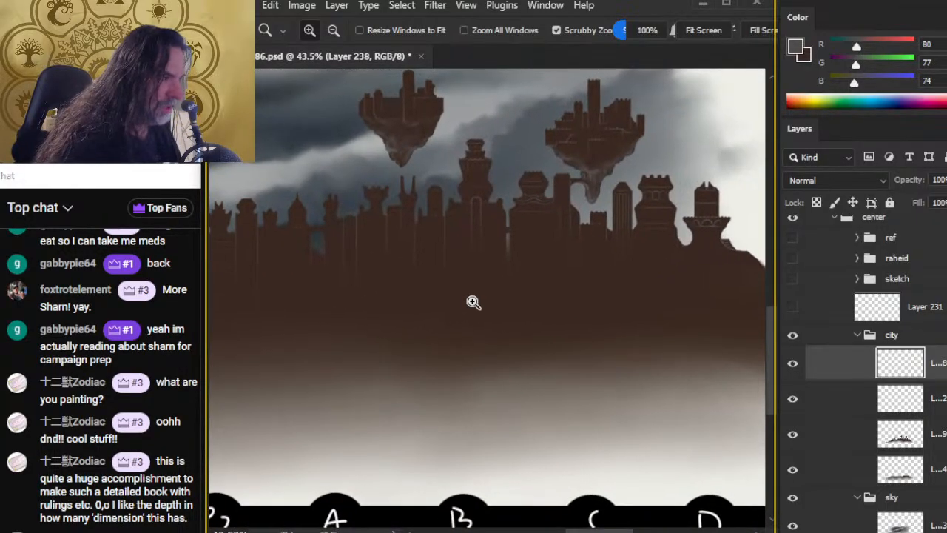
left_click_drag(655, 328, 611, 313)
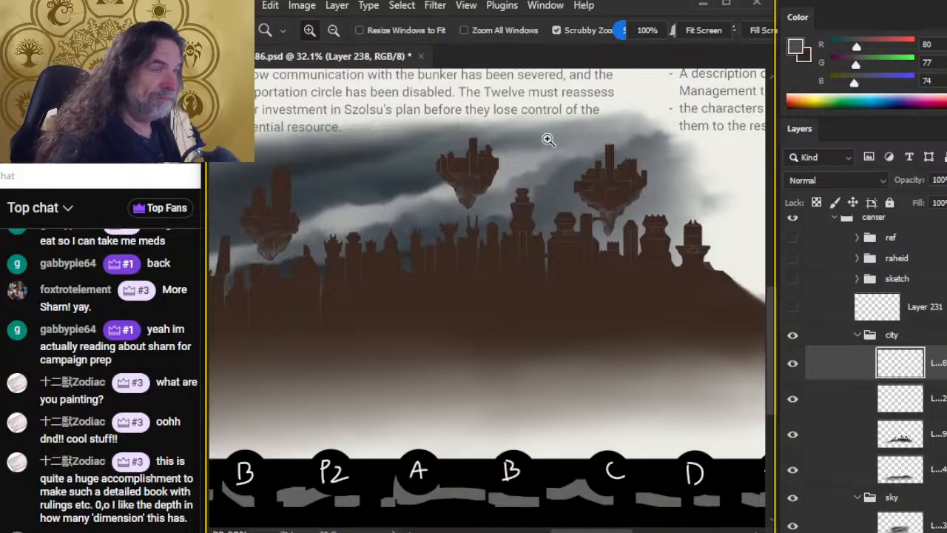
left_click_drag(521, 275, 439, 295)
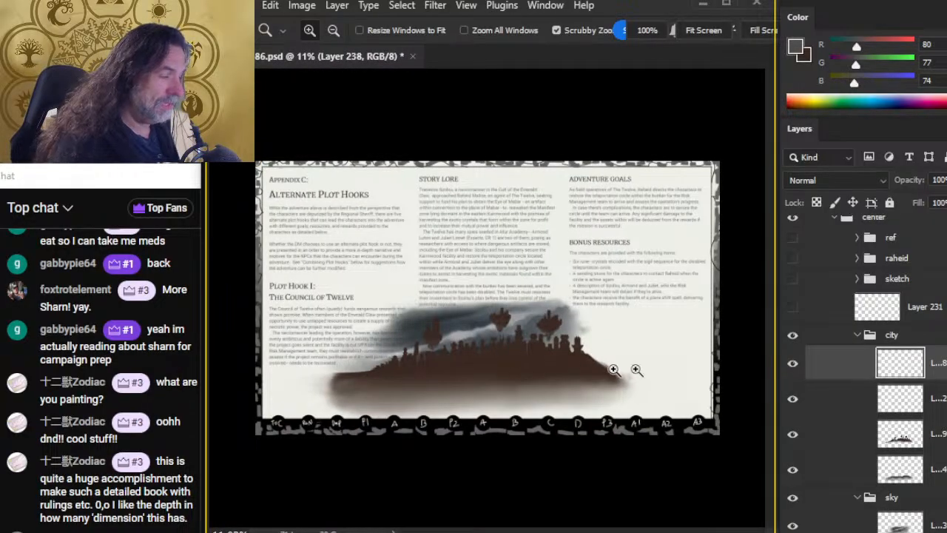
Show the sketch and raheid layer groups over the city painting and save the document.
key("ctrl+s")
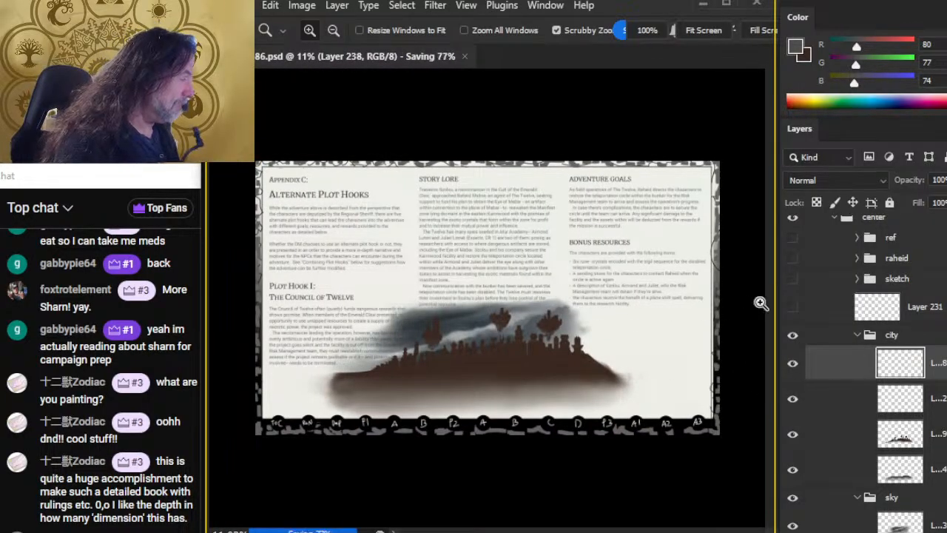
left_click(793, 280)
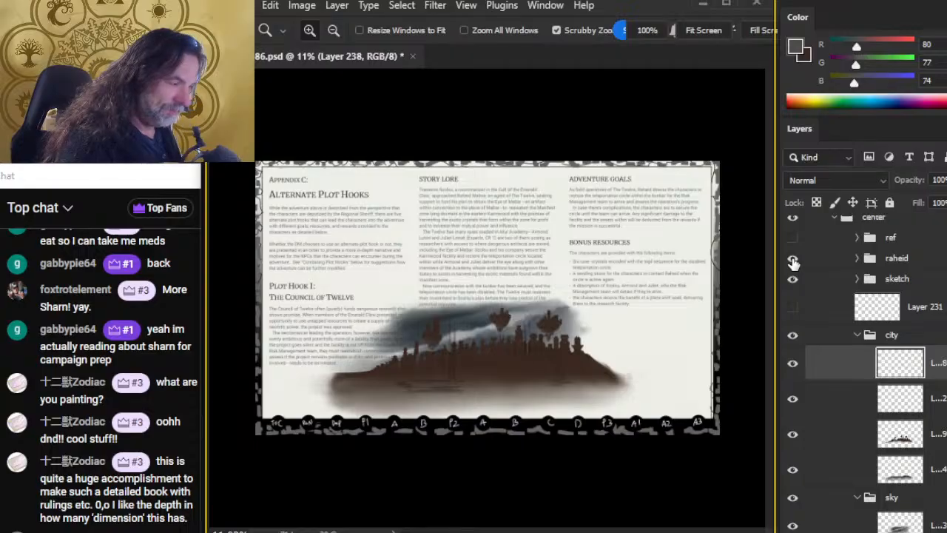
left_click(792, 259)
left_click_drag(546, 385, 591, 385)
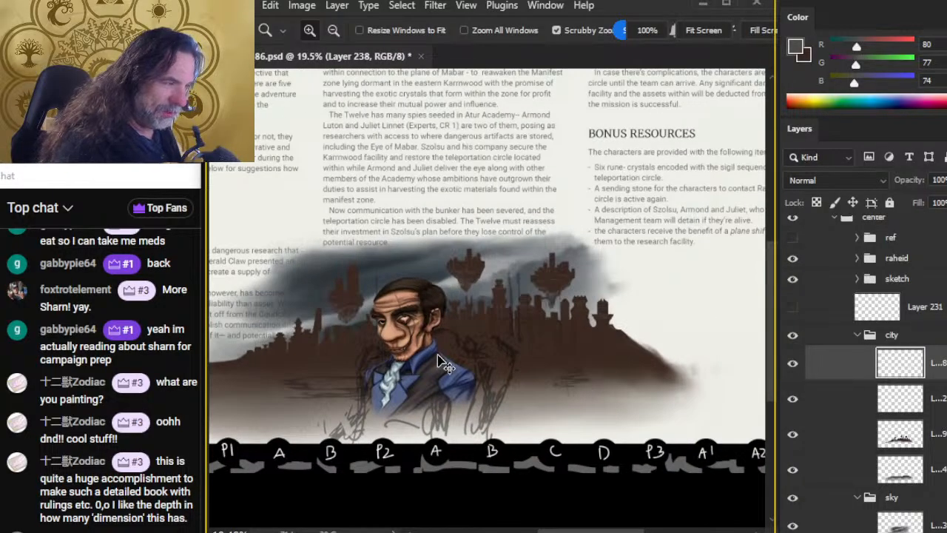
key("ctrl+s")
Examine how the suited character's portrait sits against the city skyline and switch to OBS.
left_click_drag(481, 328, 508, 324)
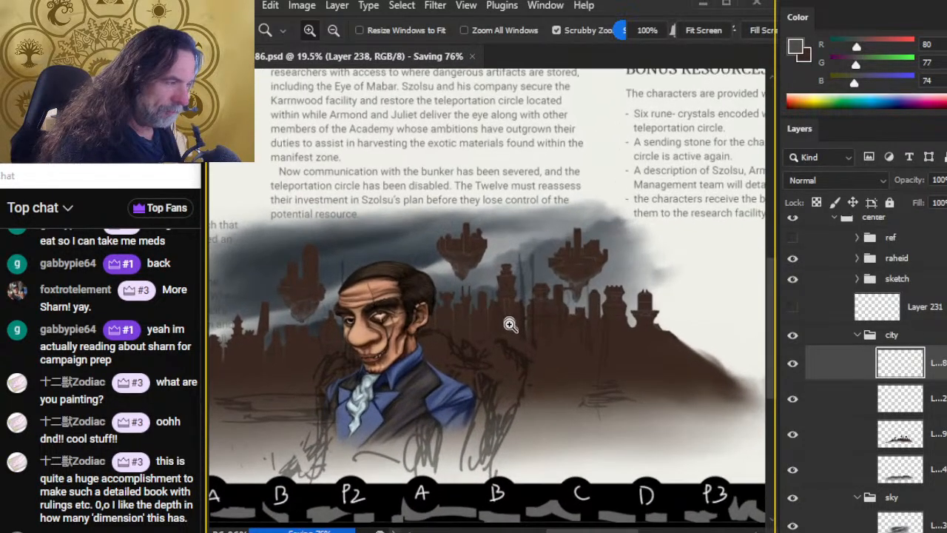
left_click_drag(514, 364, 528, 365)
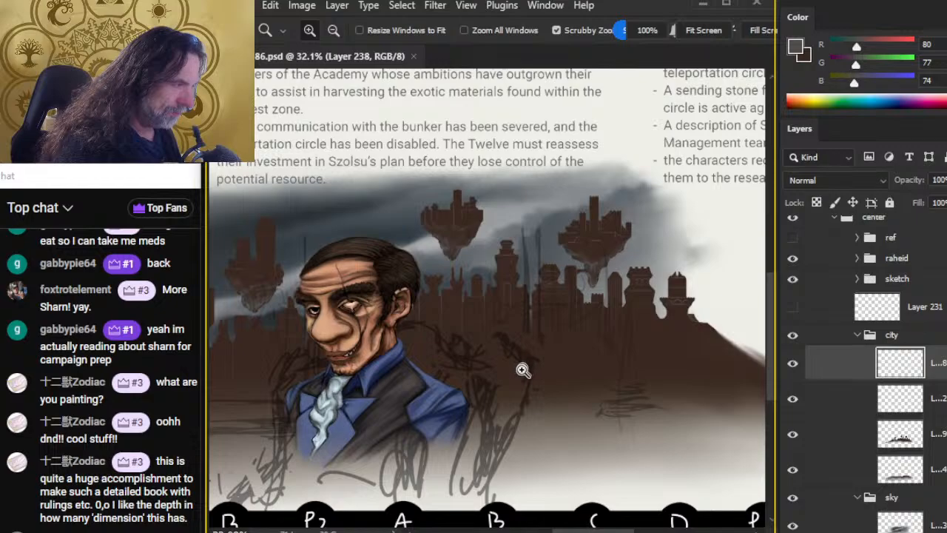
left_click_drag(585, 402, 490, 494)
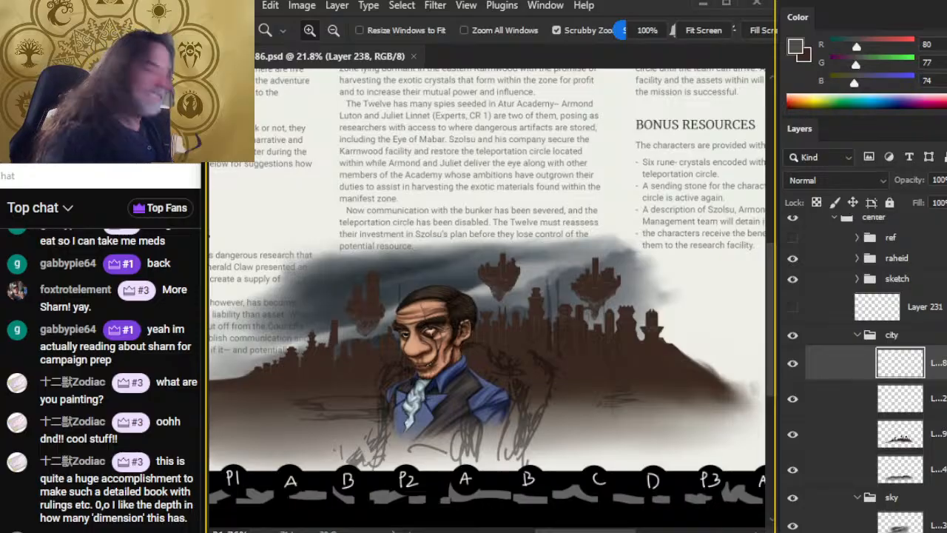
key("alt+Tab")
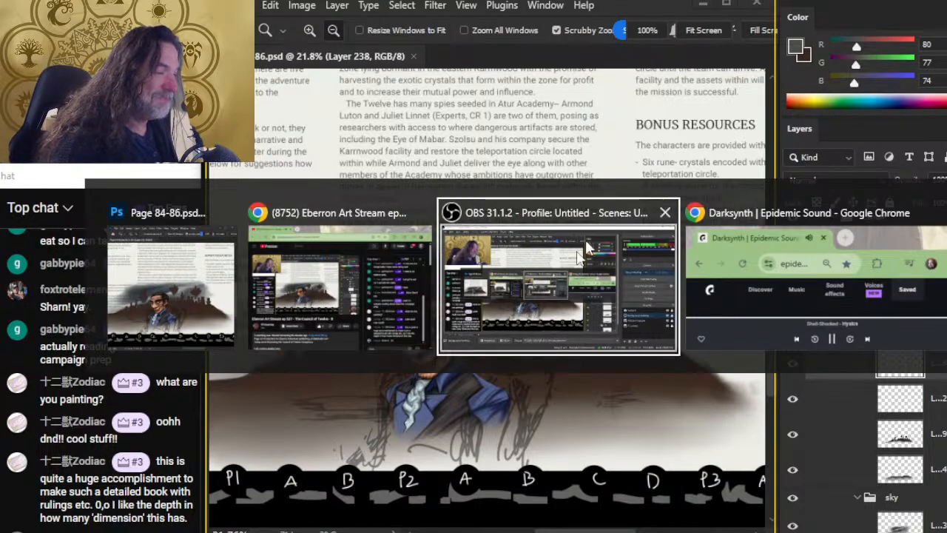